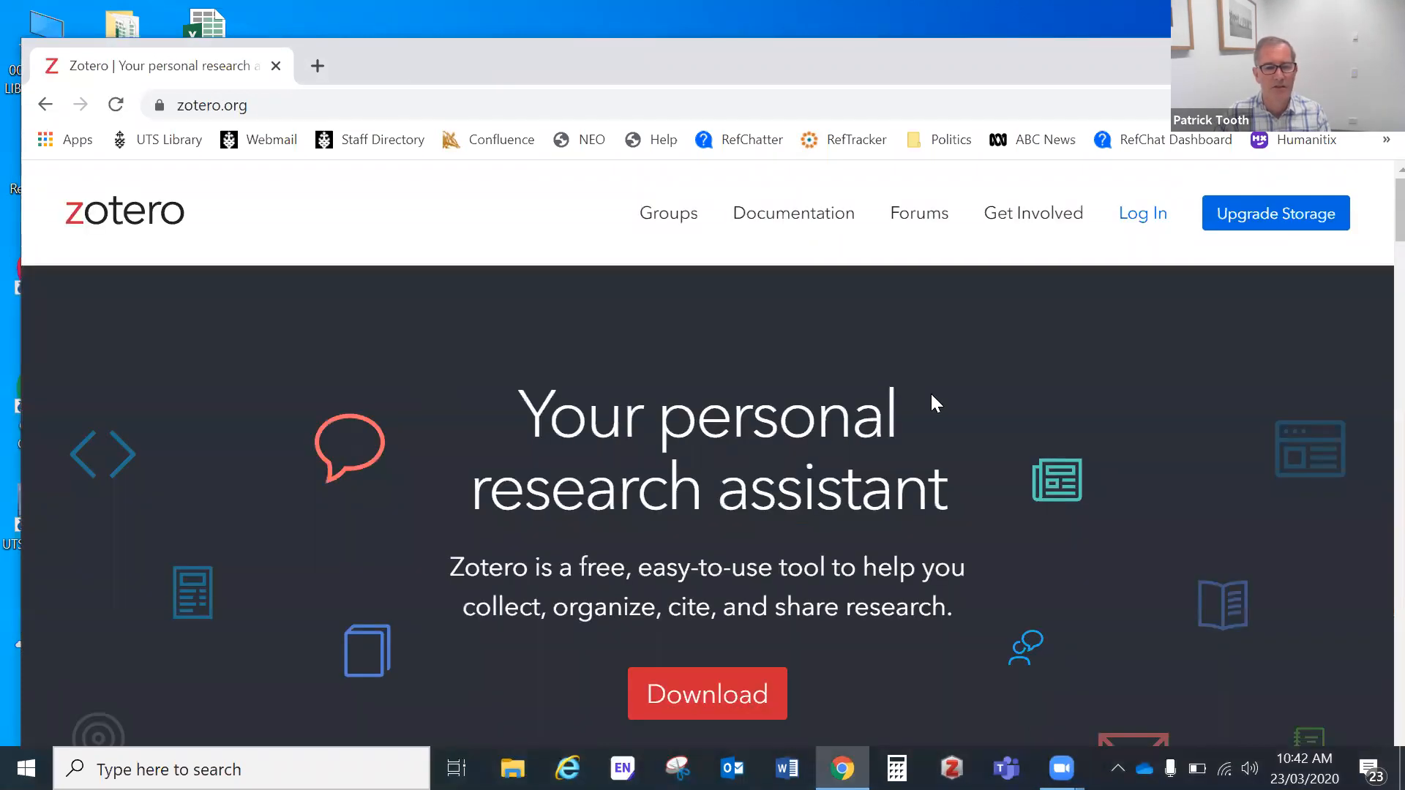
Scroll down the zotero.org home page and go to the Zotero Downloads page.
scroll(858, 371, down, 1)
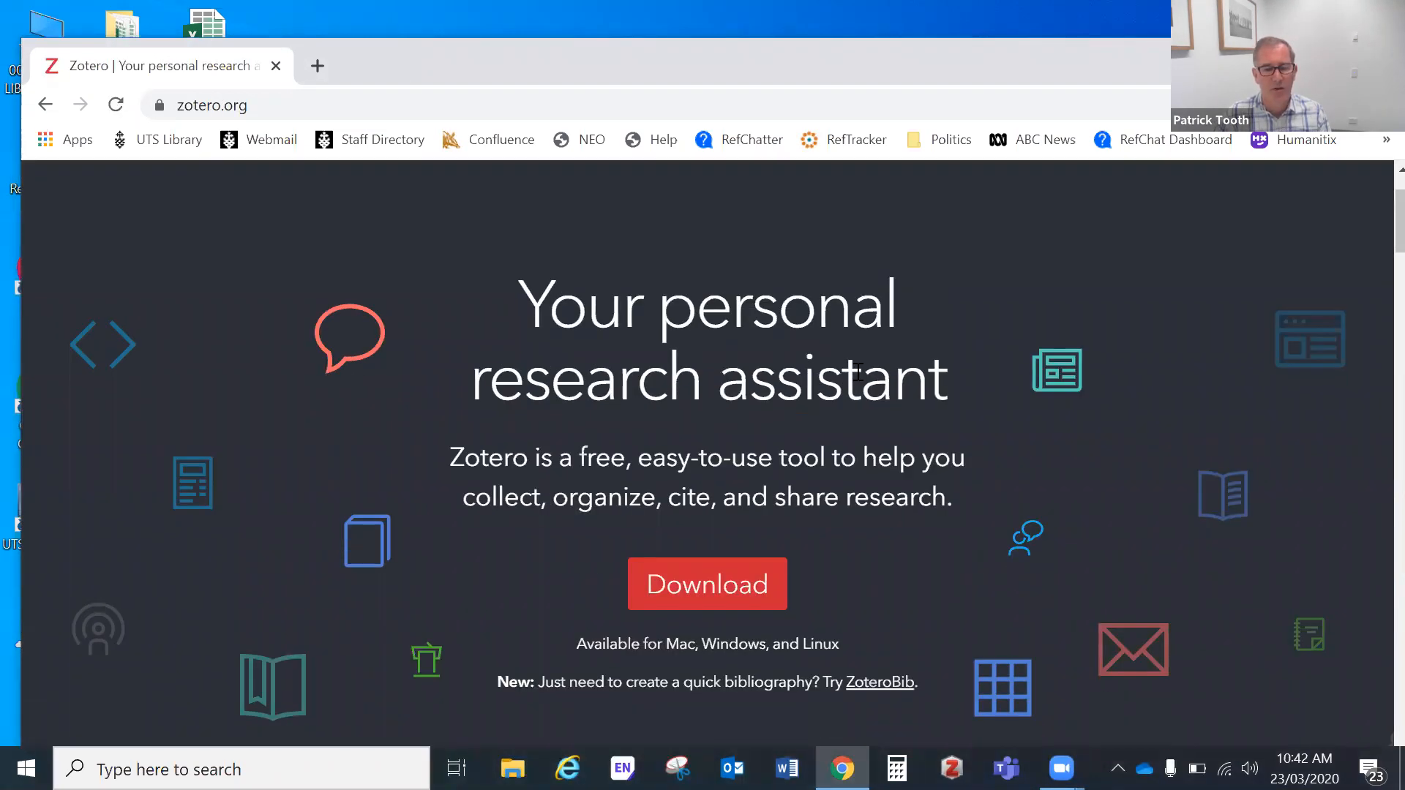
scroll(858, 372, down, 1)
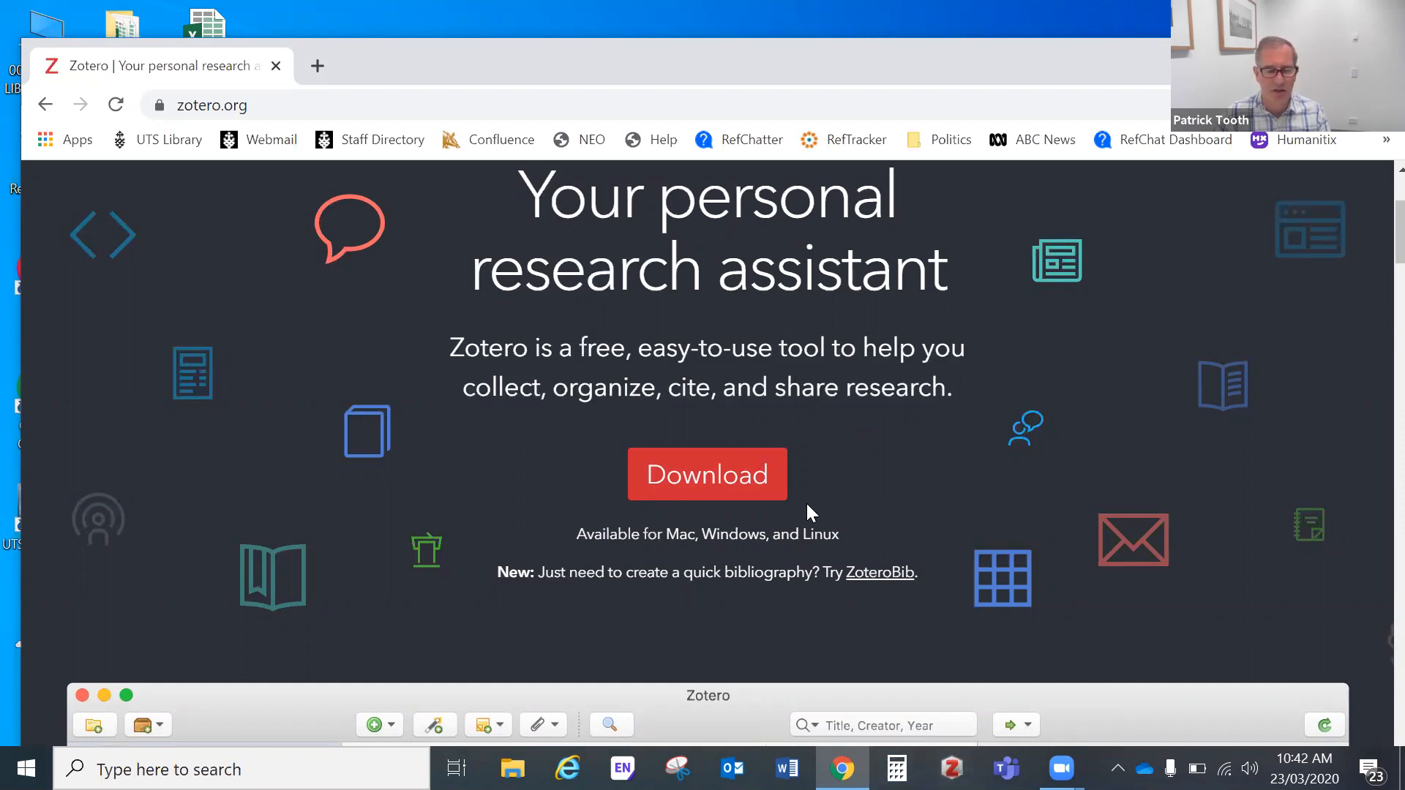
click(715, 480)
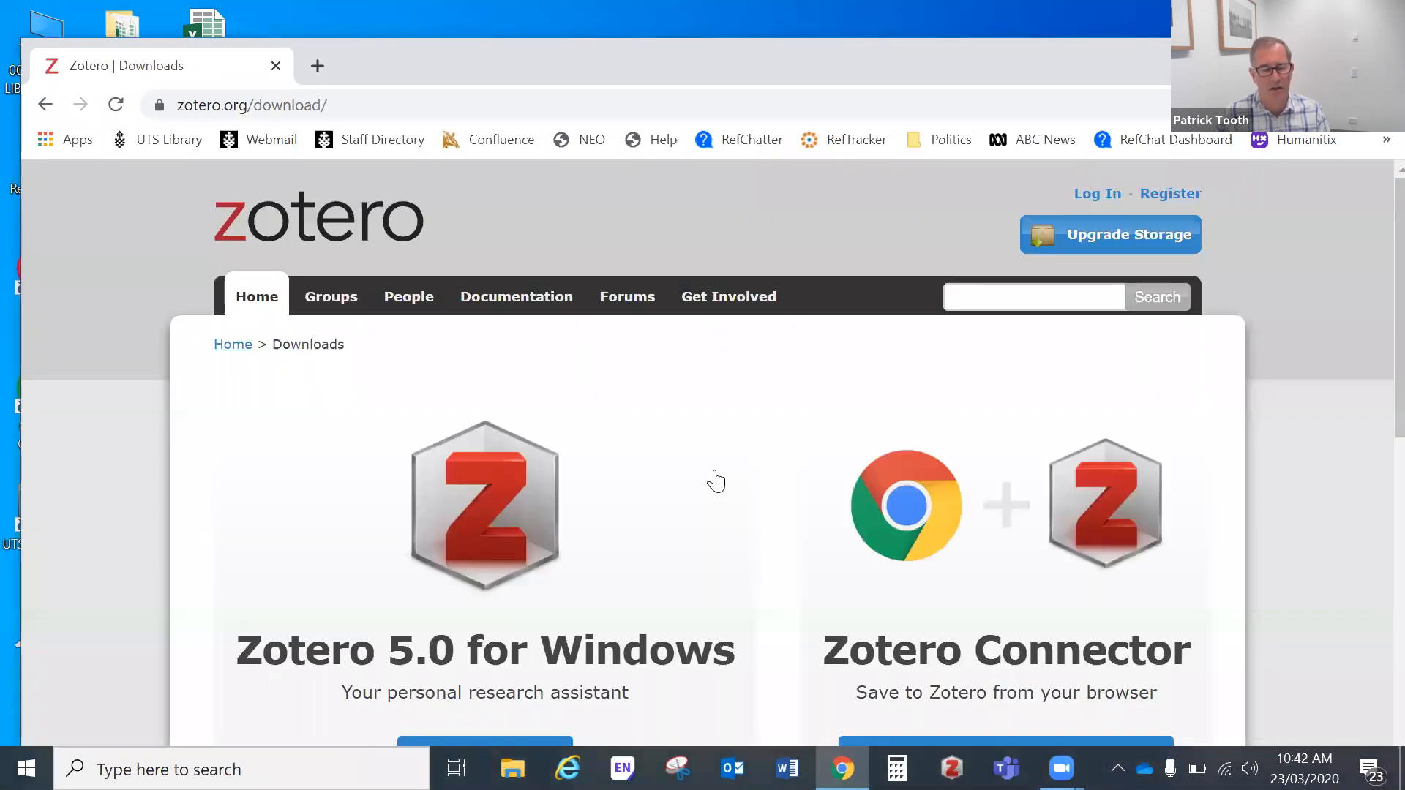
Maximise the Chrome window and scroll down the Zotero Downloads page.
double_click(340, 39)
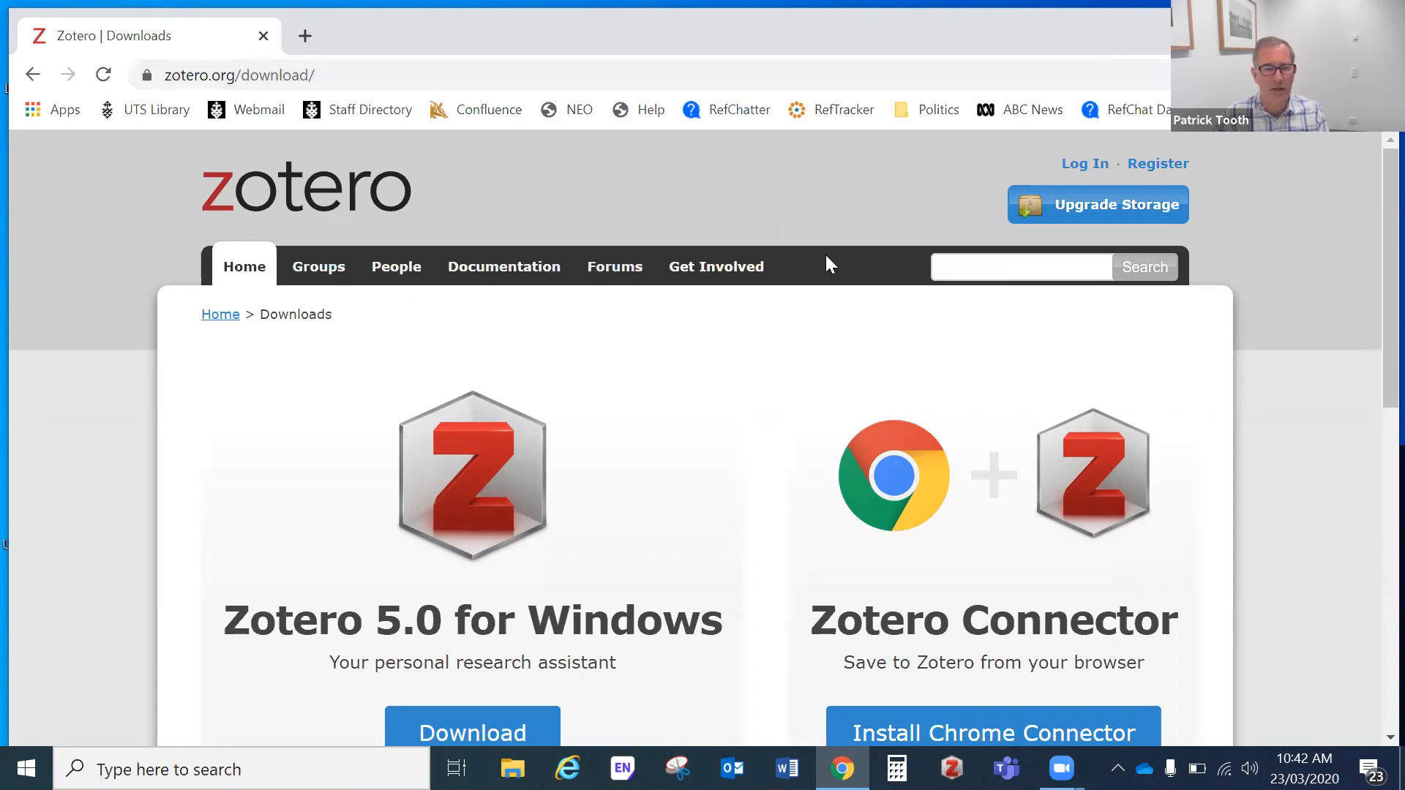
scroll(612, 501, down, 3)
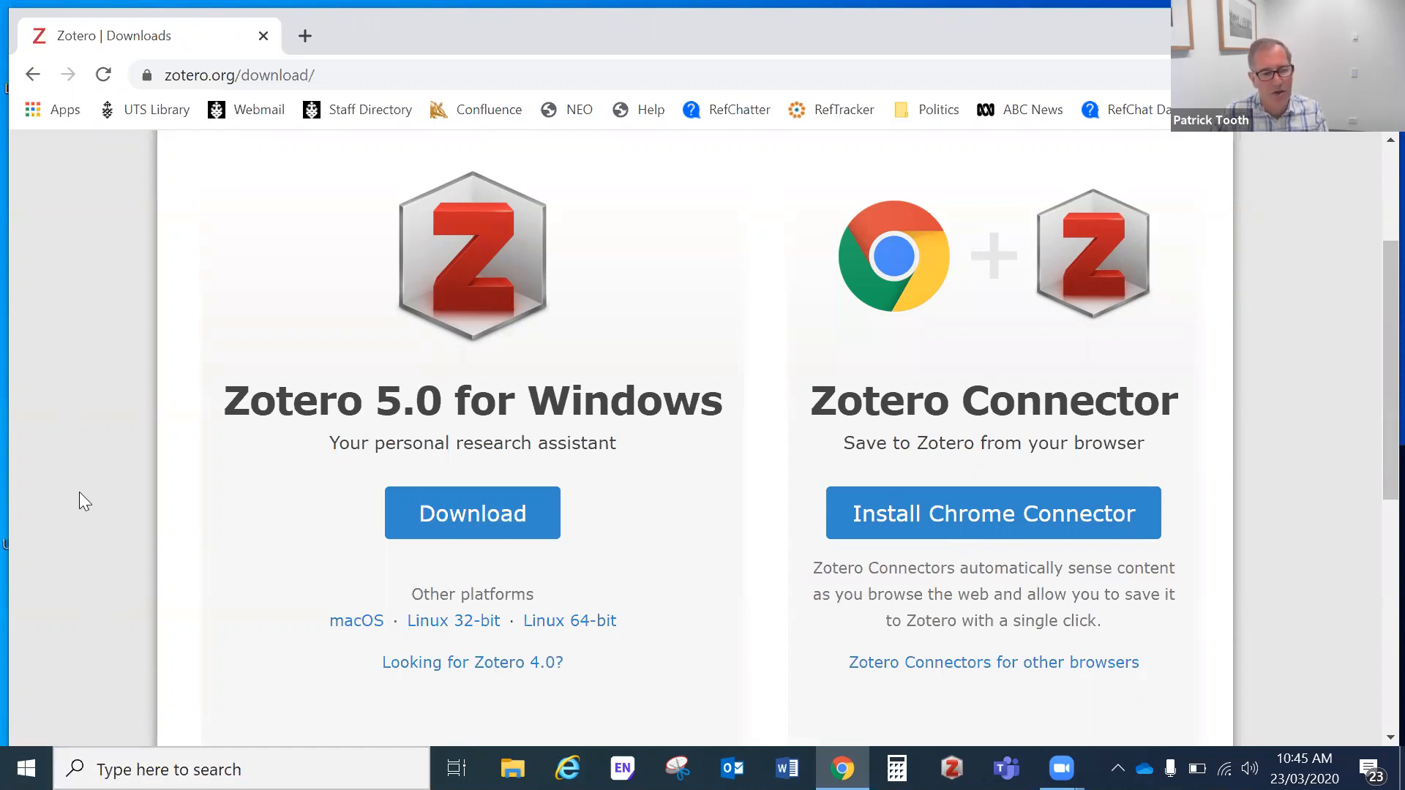
Launch the Zotero desktop program from the taskbar to show My Library.
click(26, 769)
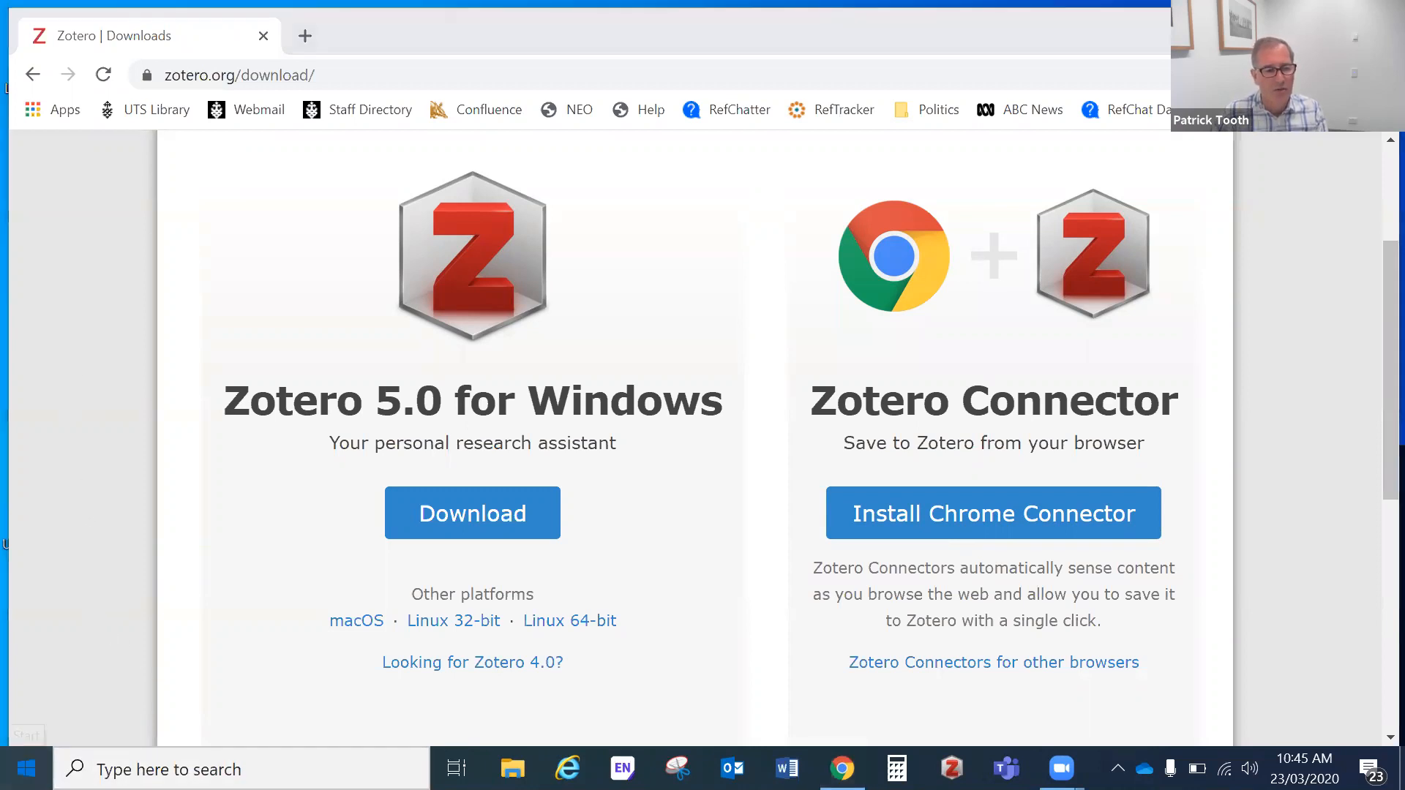
click(778, 376)
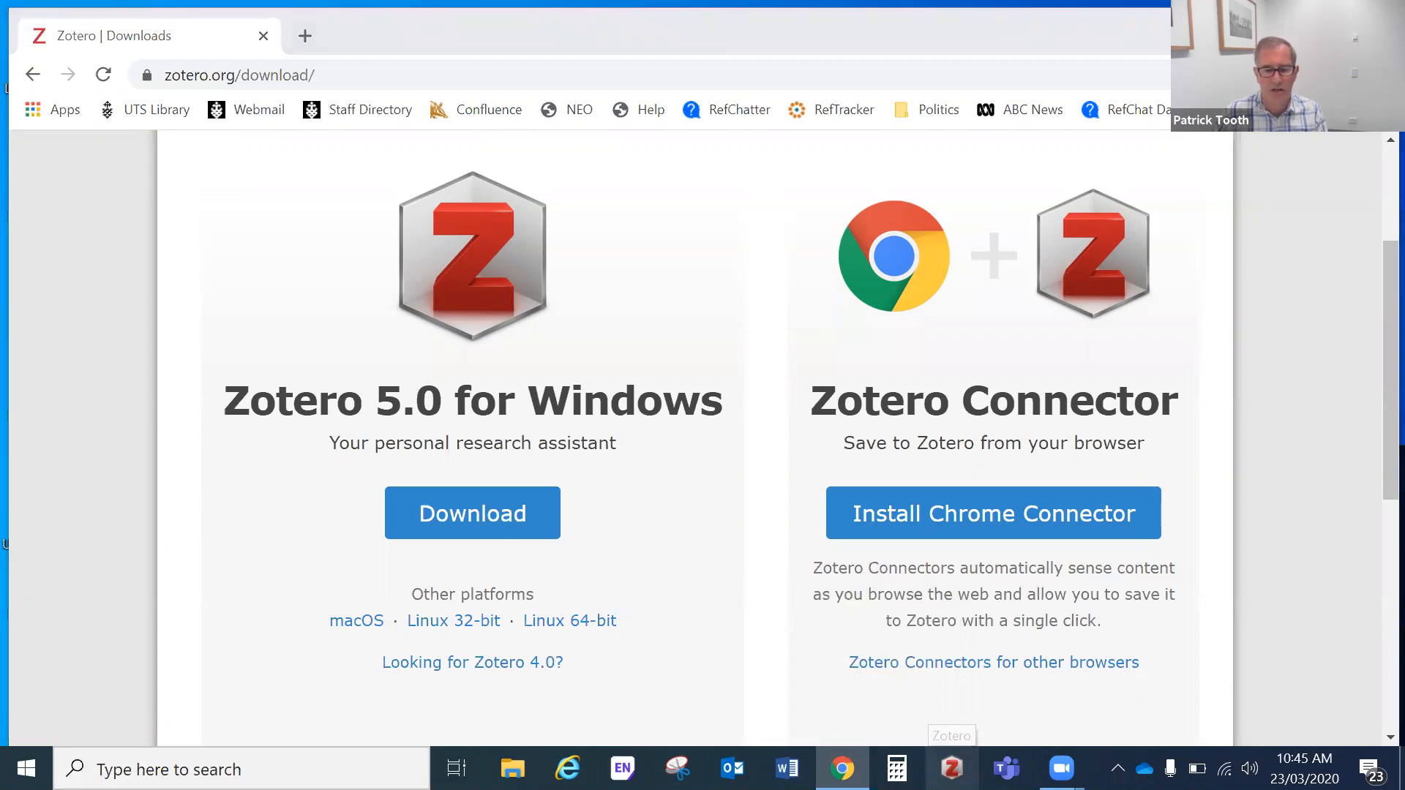
click(952, 768)
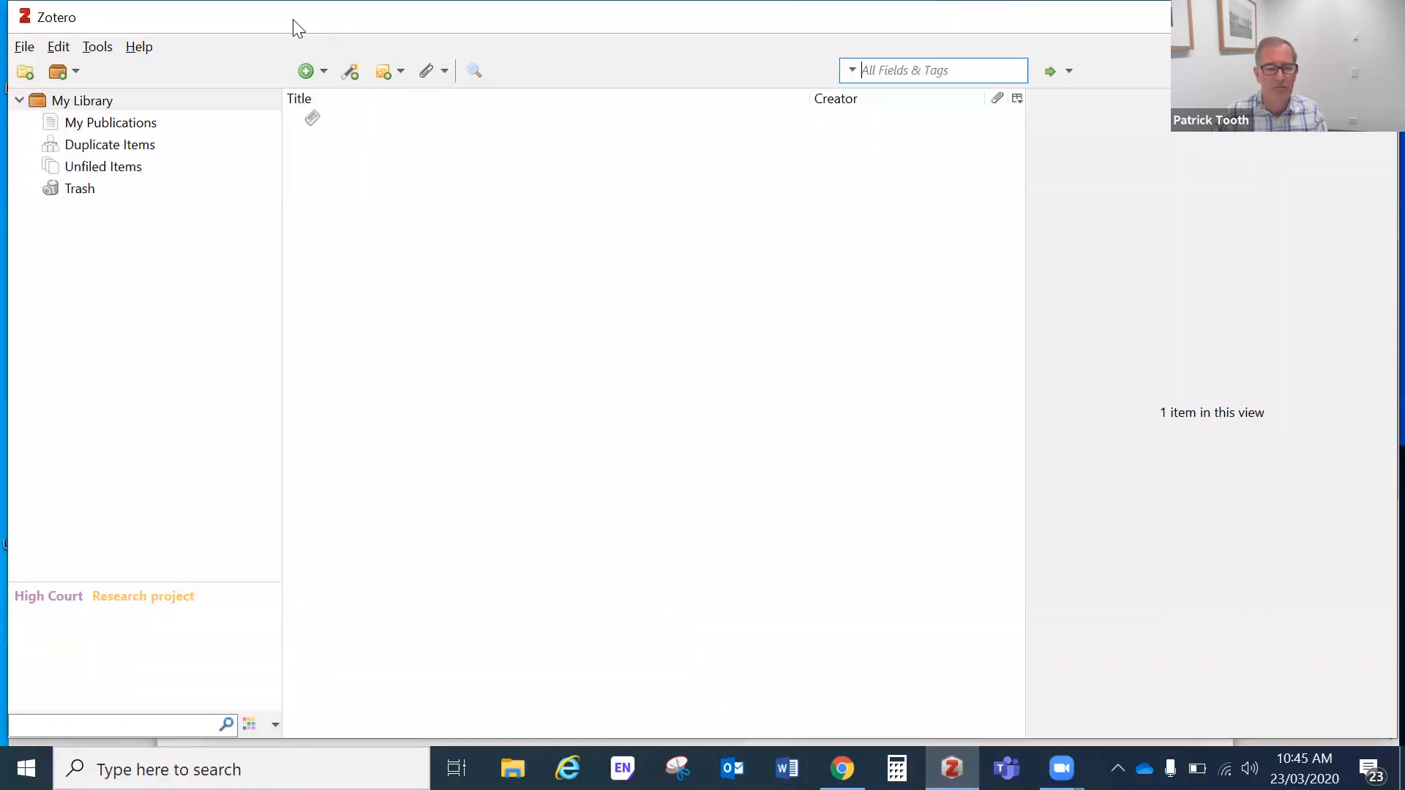
Restore the Zotero window and move it down-right so the downloads page shows behind.
drag(299, 28, 313, 102)
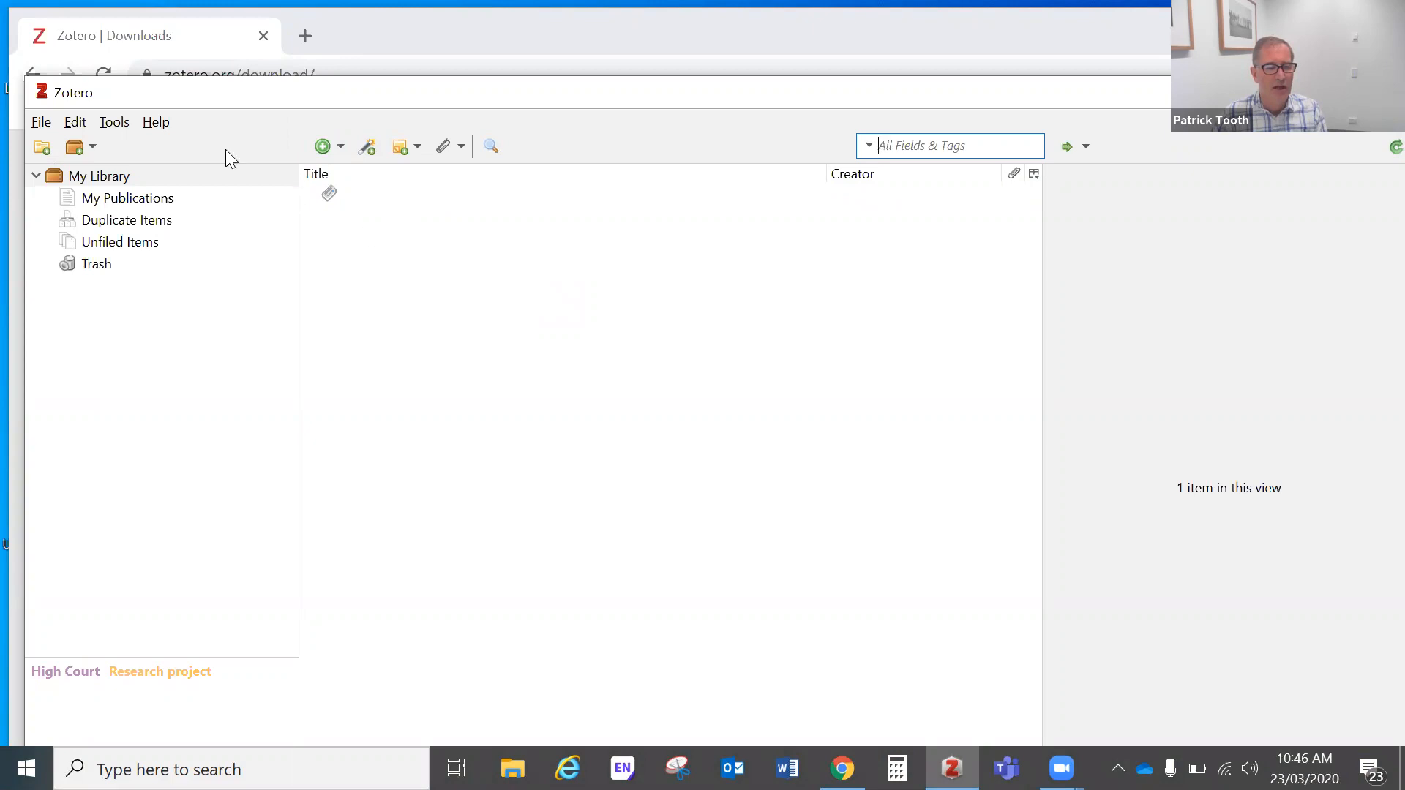
click(76, 123)
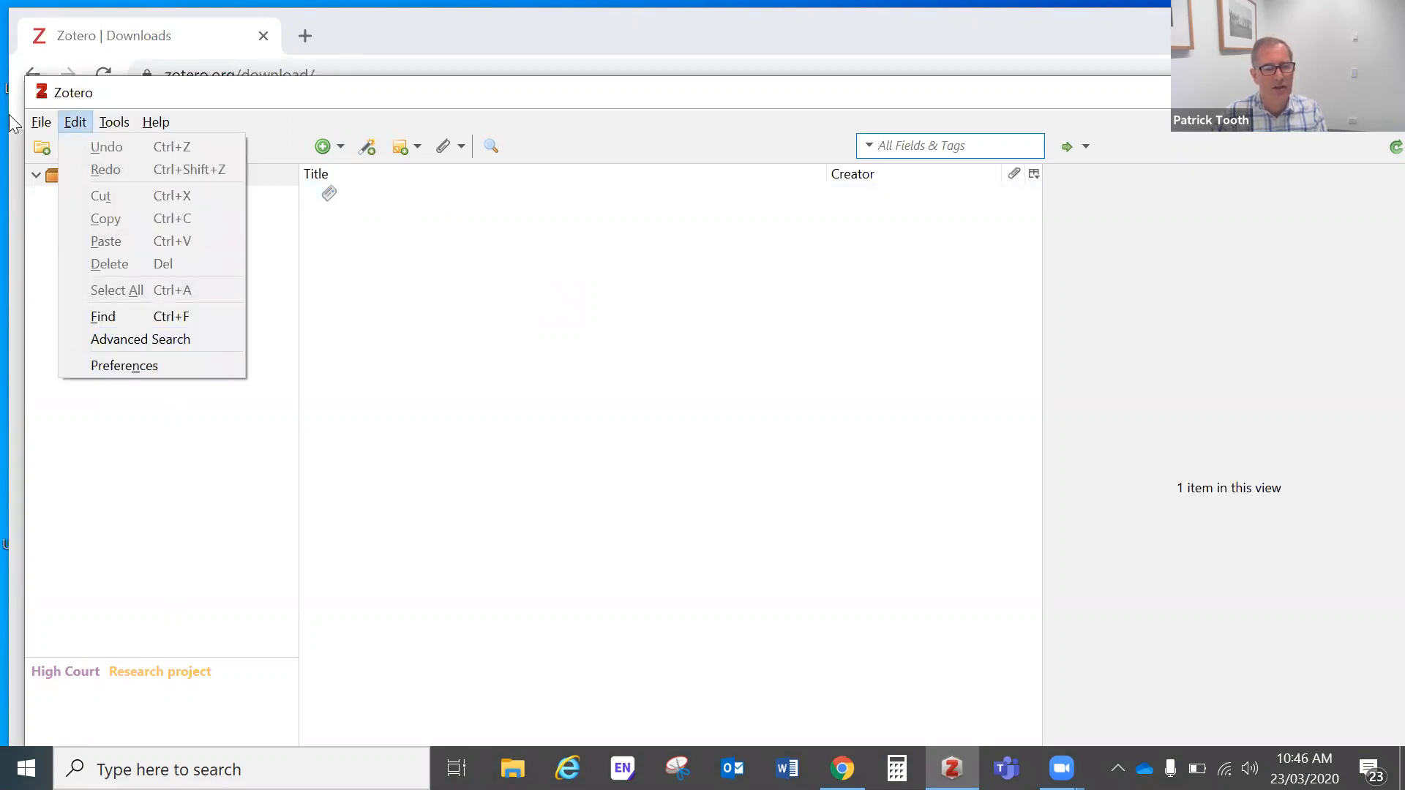
Open Zotero's Preferences from the Edit menu, showing the Cite styles list.
mouse_move(37, 117)
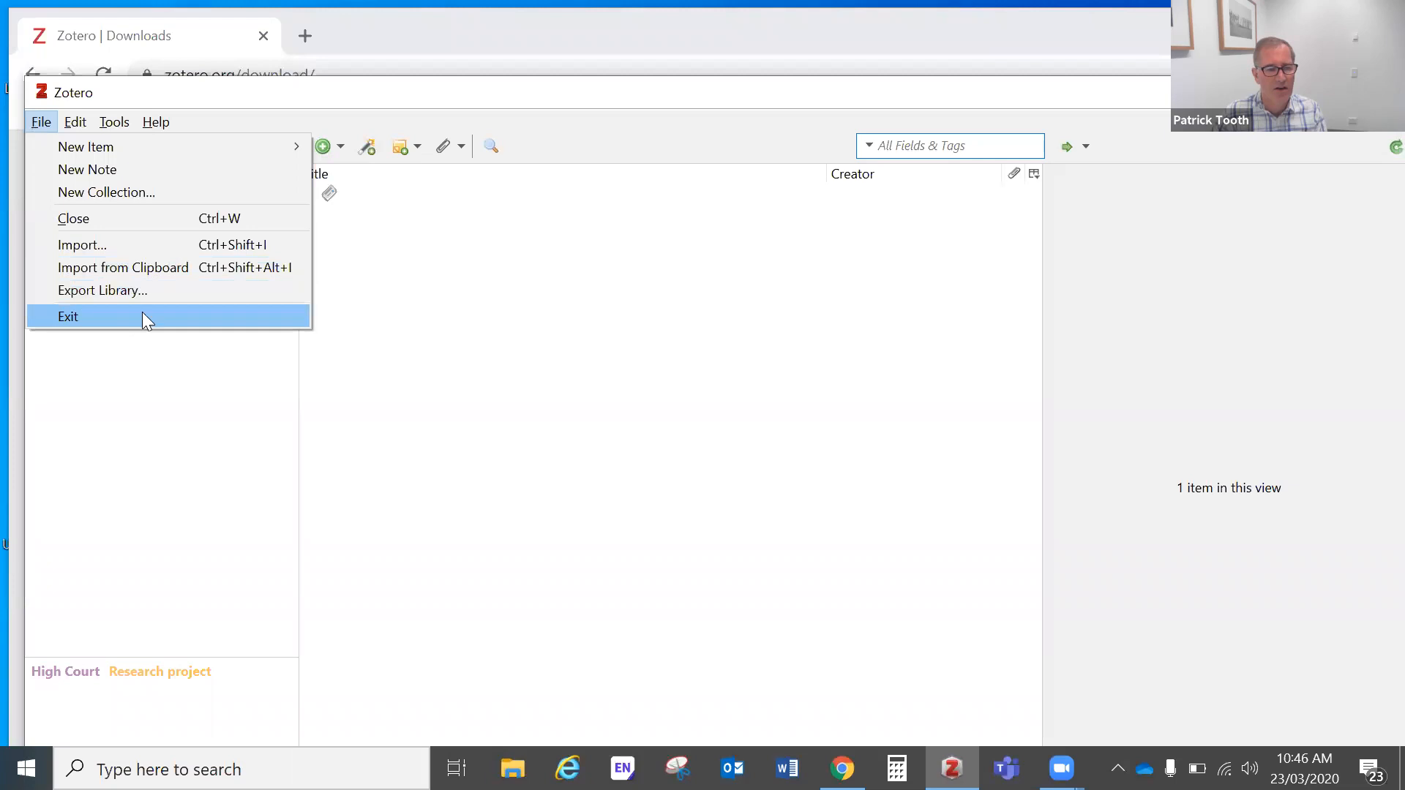
key(Right)
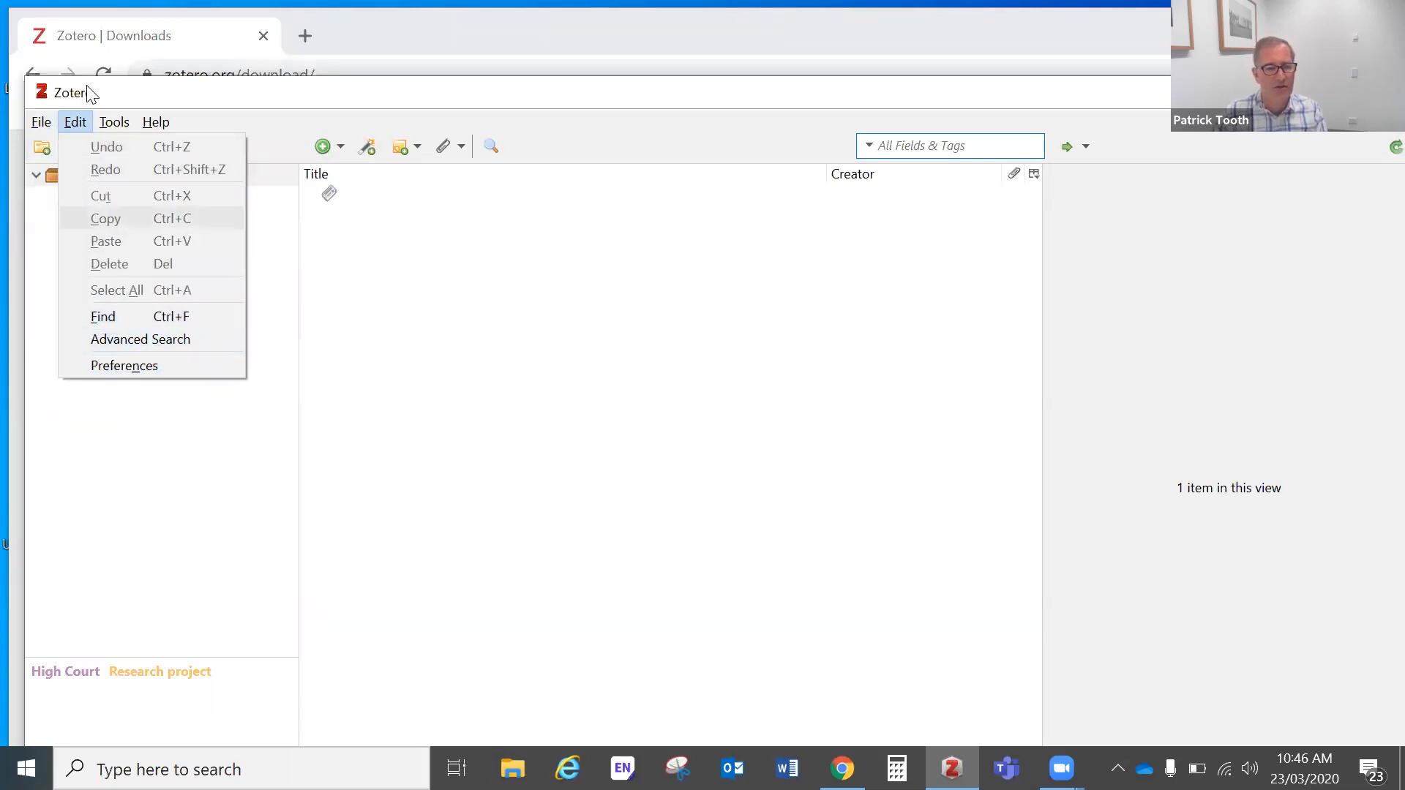
key(Right)
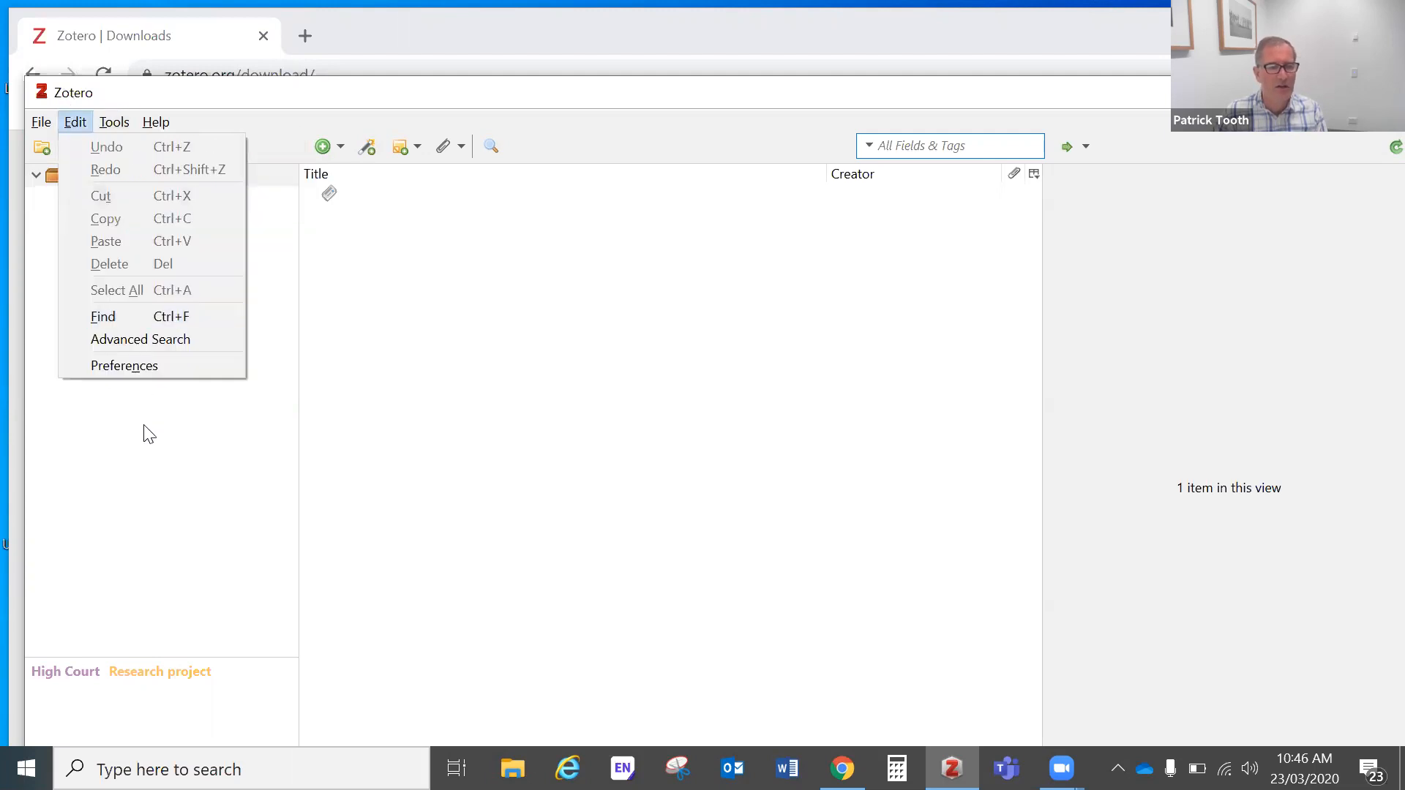
click(134, 367)
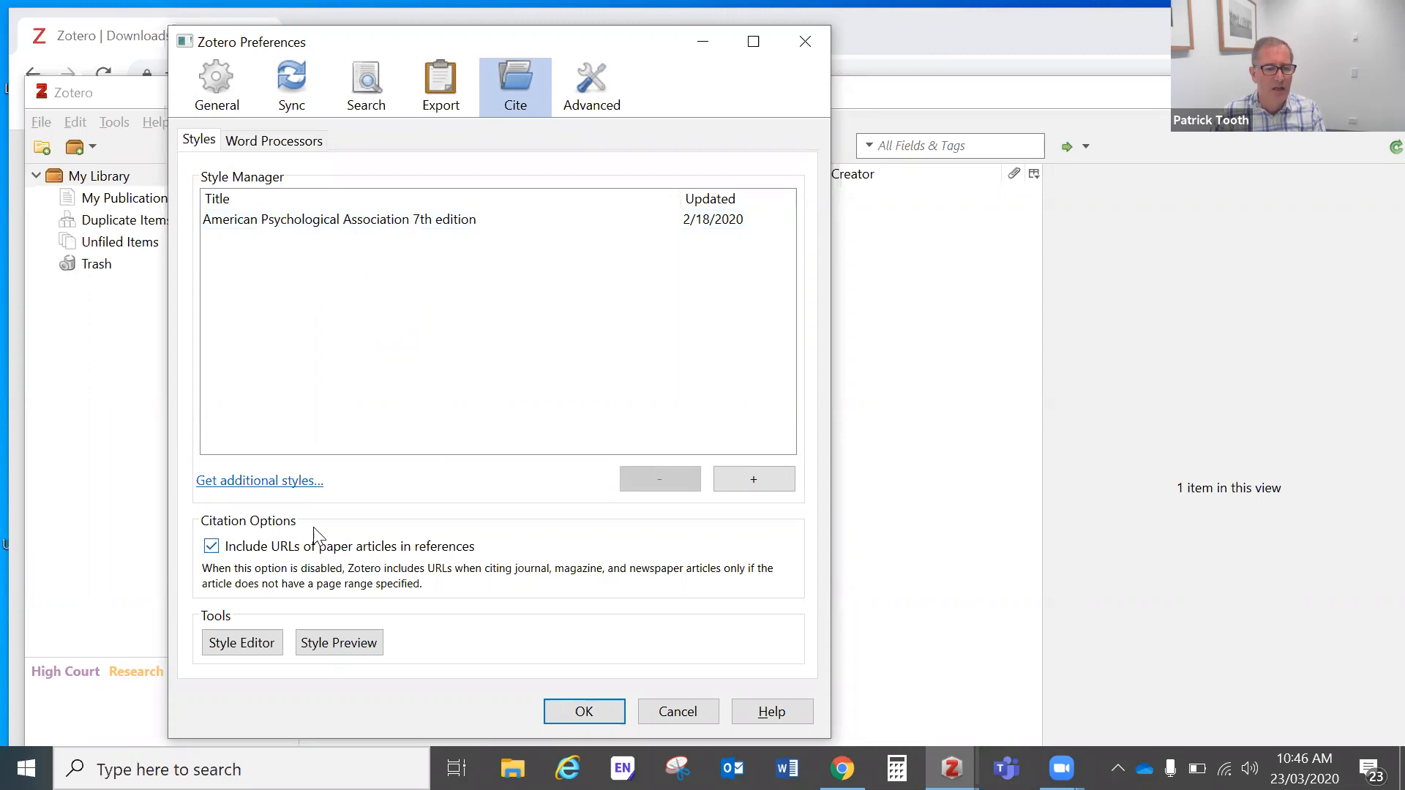
Open the 'Get additional styles...' repository from Preferences > Cite > Styles.
click(252, 482)
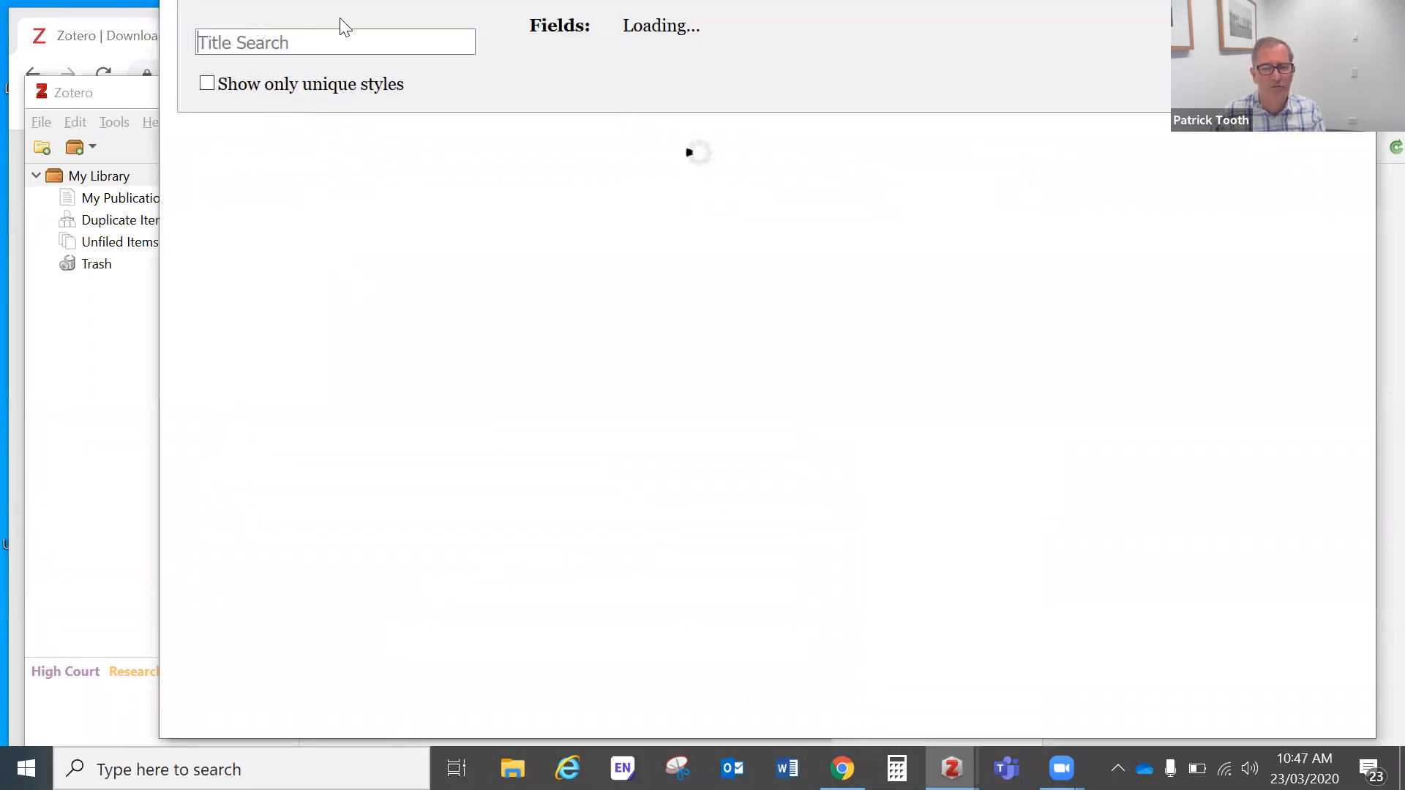
Search the repository for 'aglc' and install Australian Guide to Legal Citation 4th edition.
scroll(505, 216, down, 2)
scroll(512, 213, up, 2)
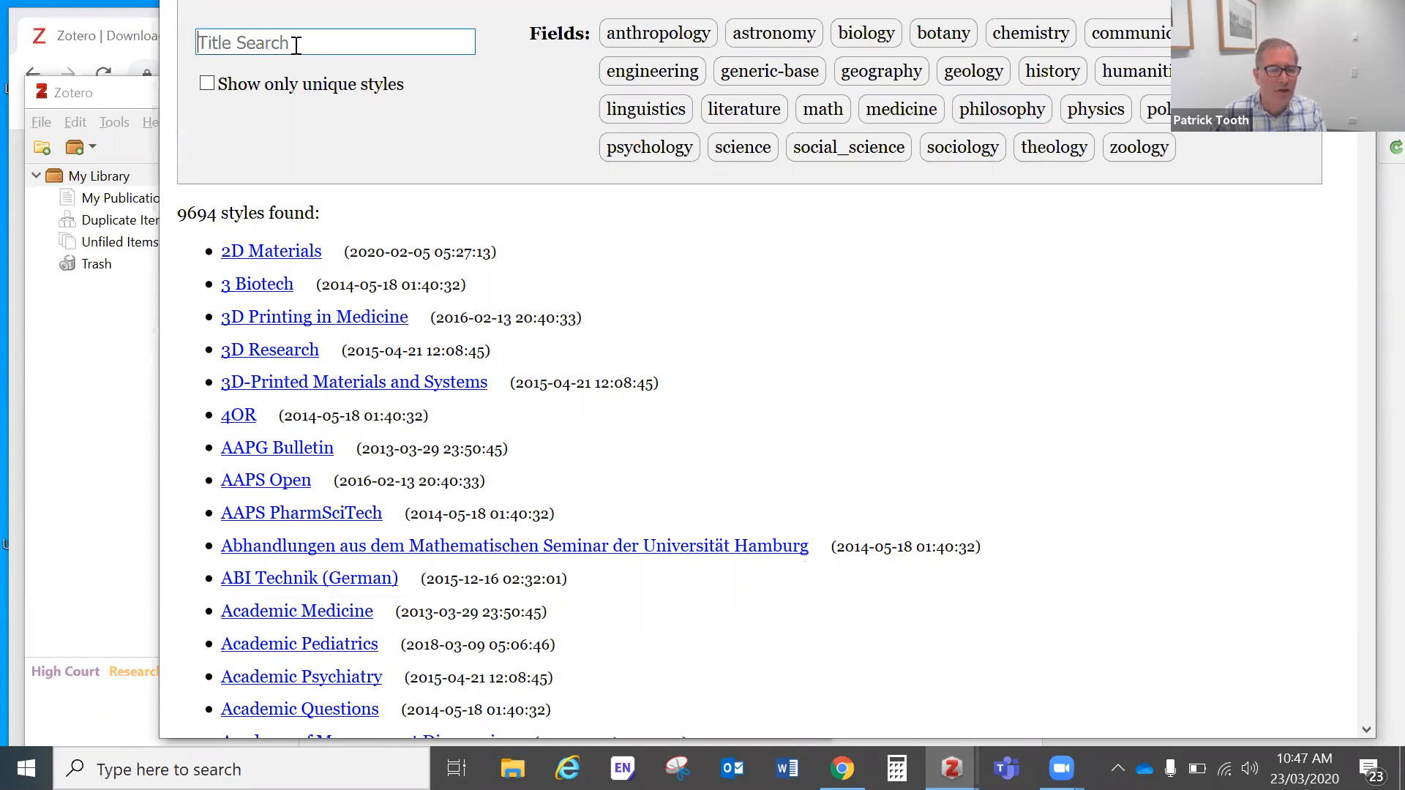
text(a)
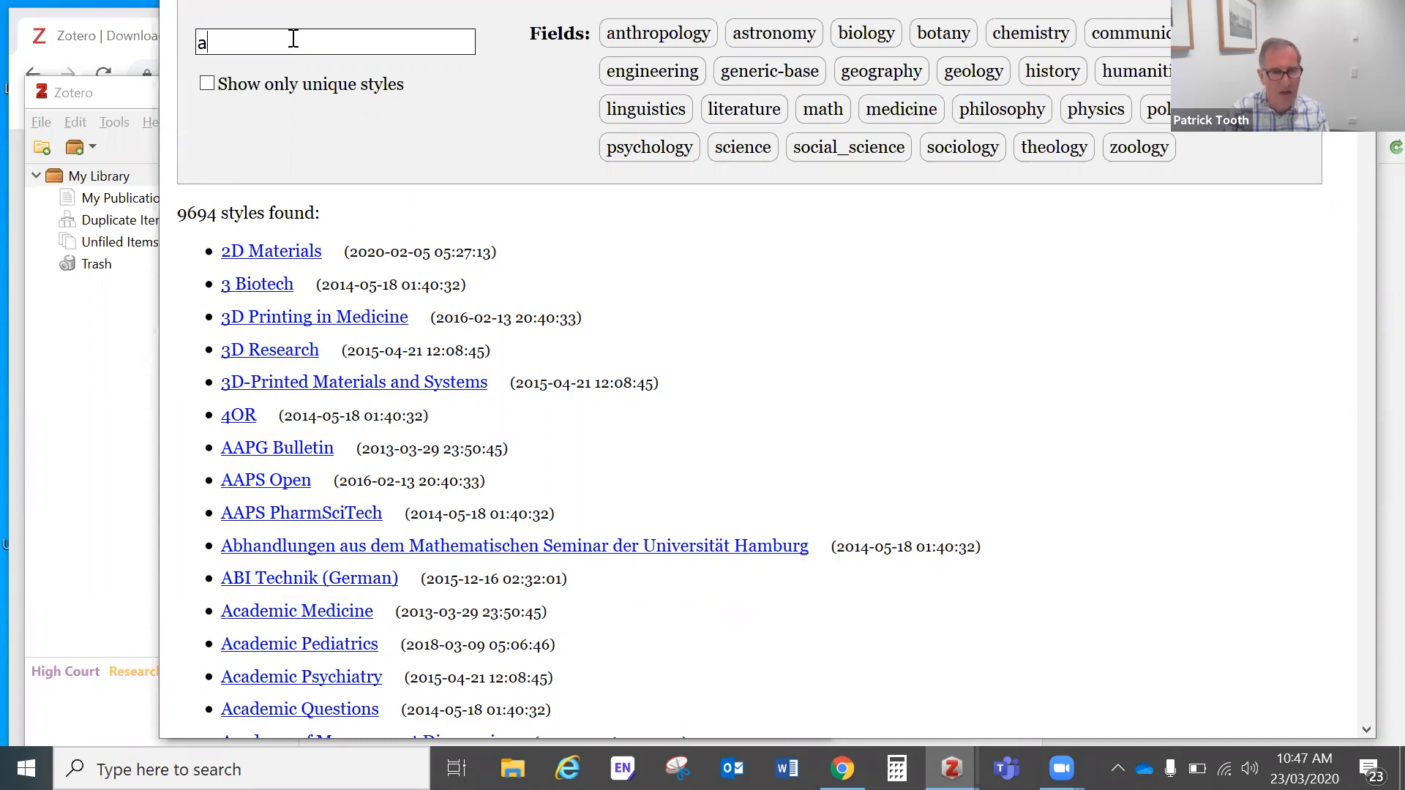
text(glc)
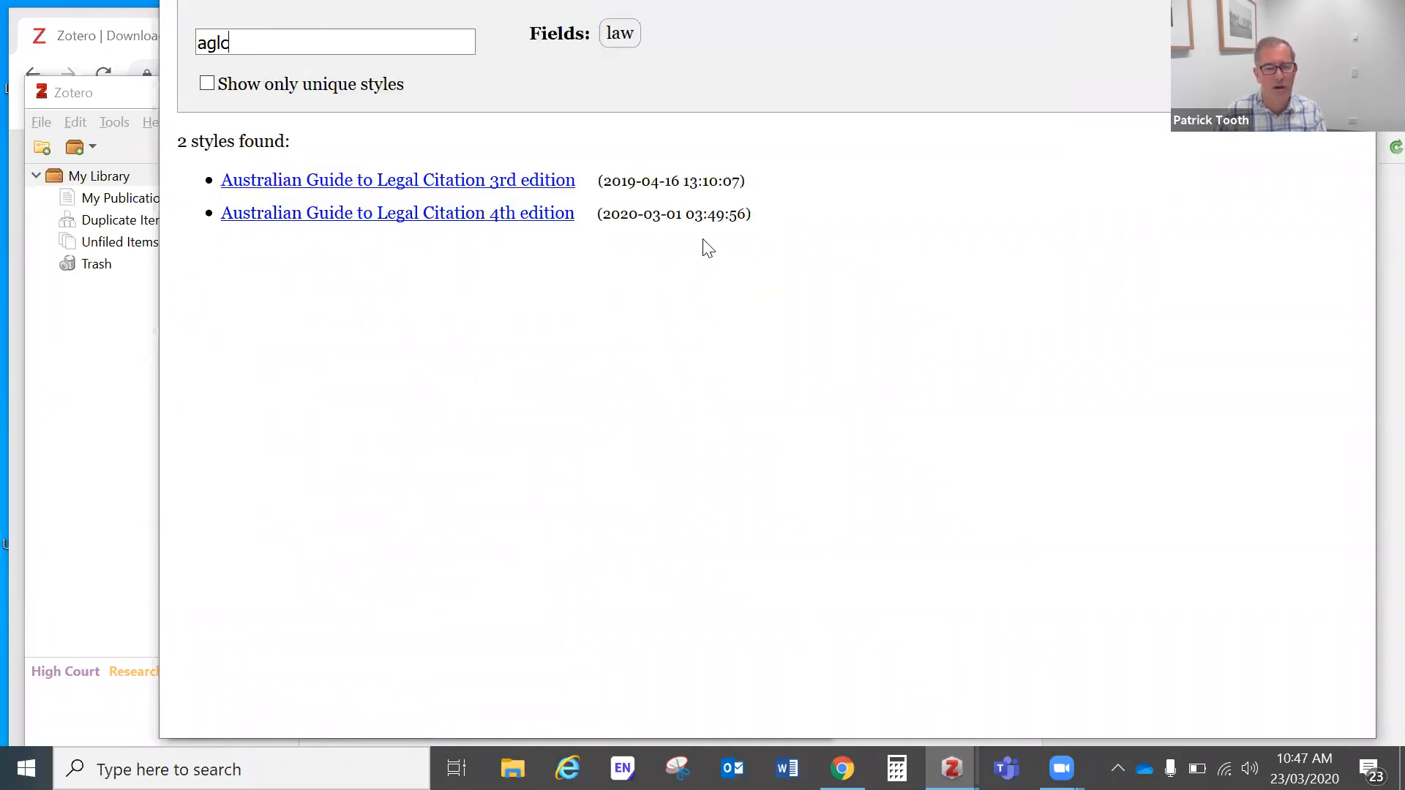
mouse_move(411, 212)
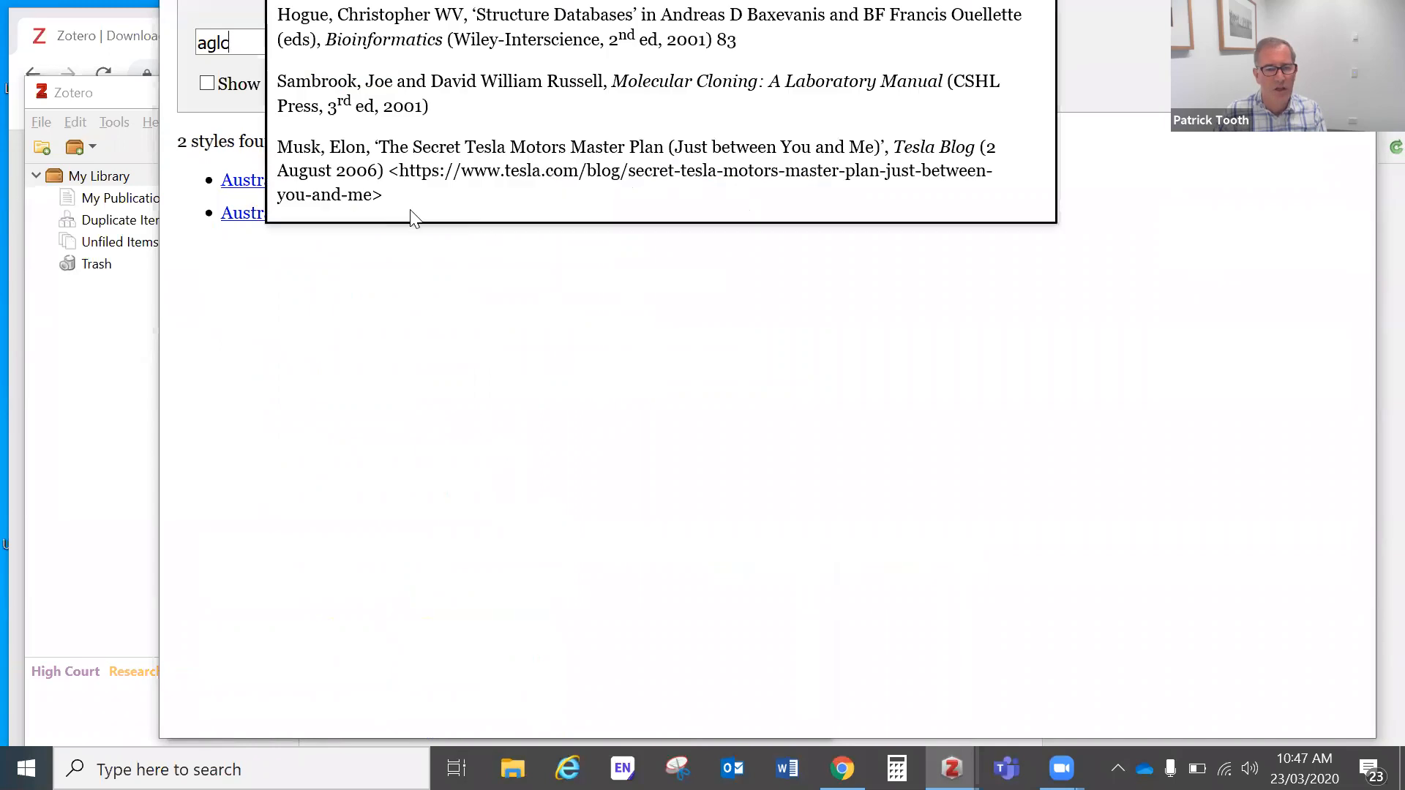
mouse_move(229, 222)
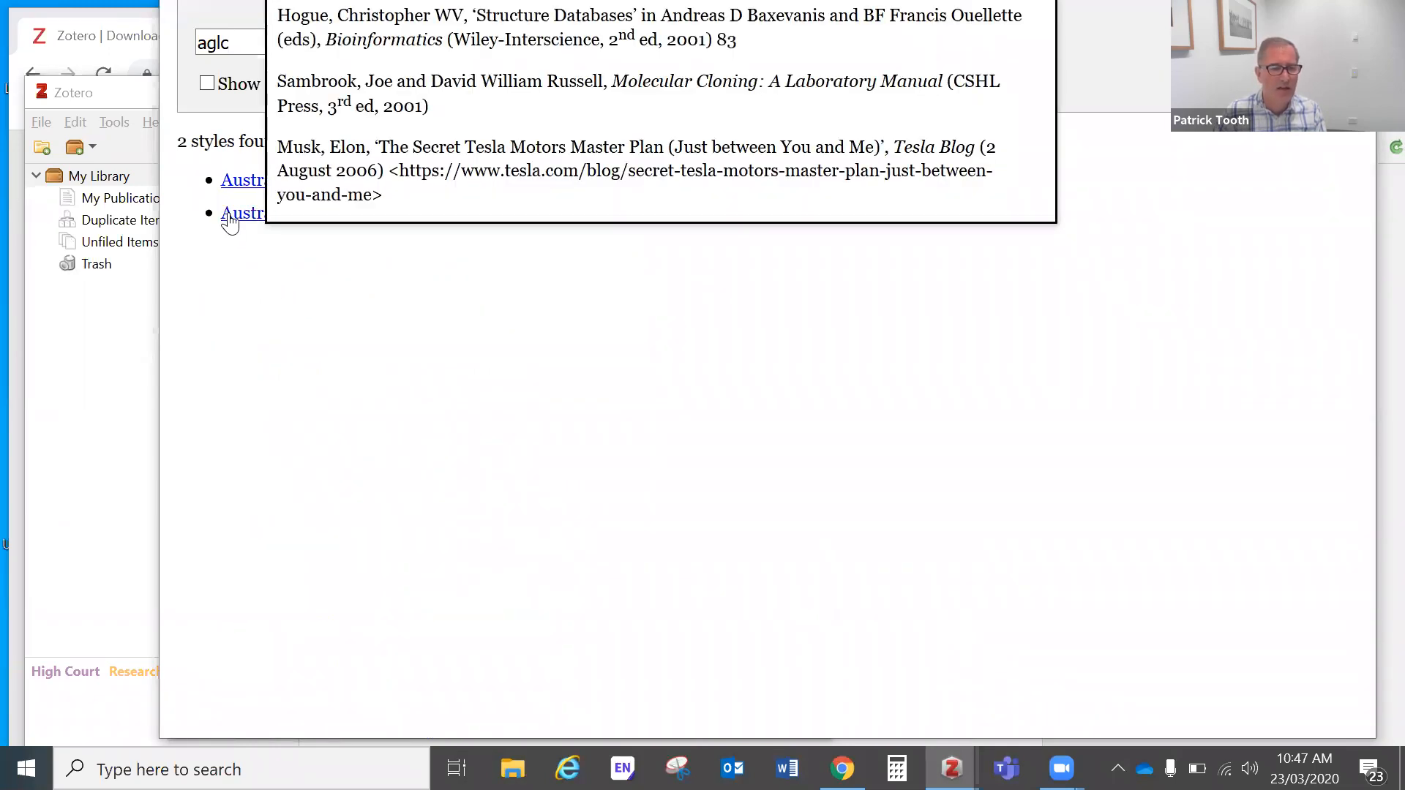
click(229, 220)
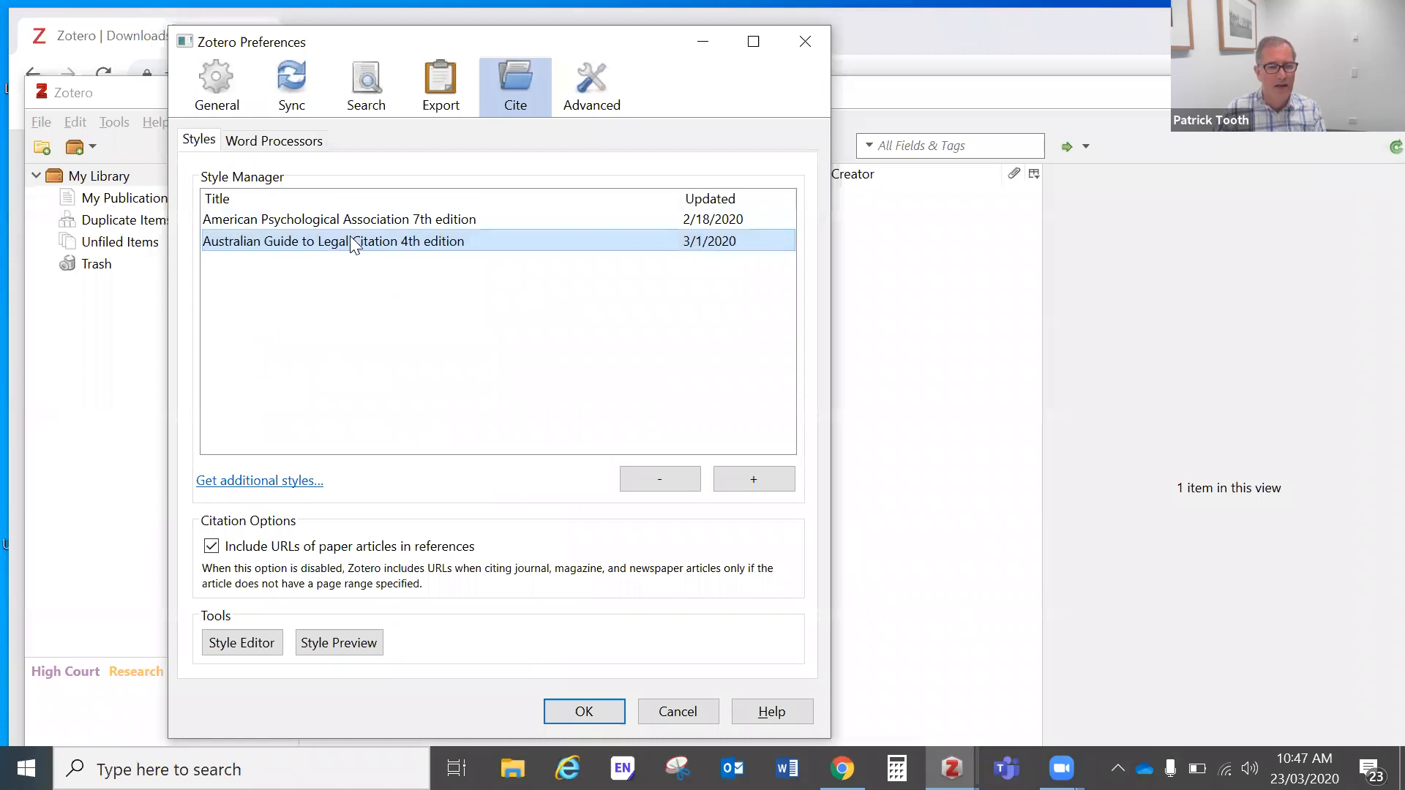
Check the APA 7th and AGLC 4th edition styles, then close Preferences with OK.
click(301, 220)
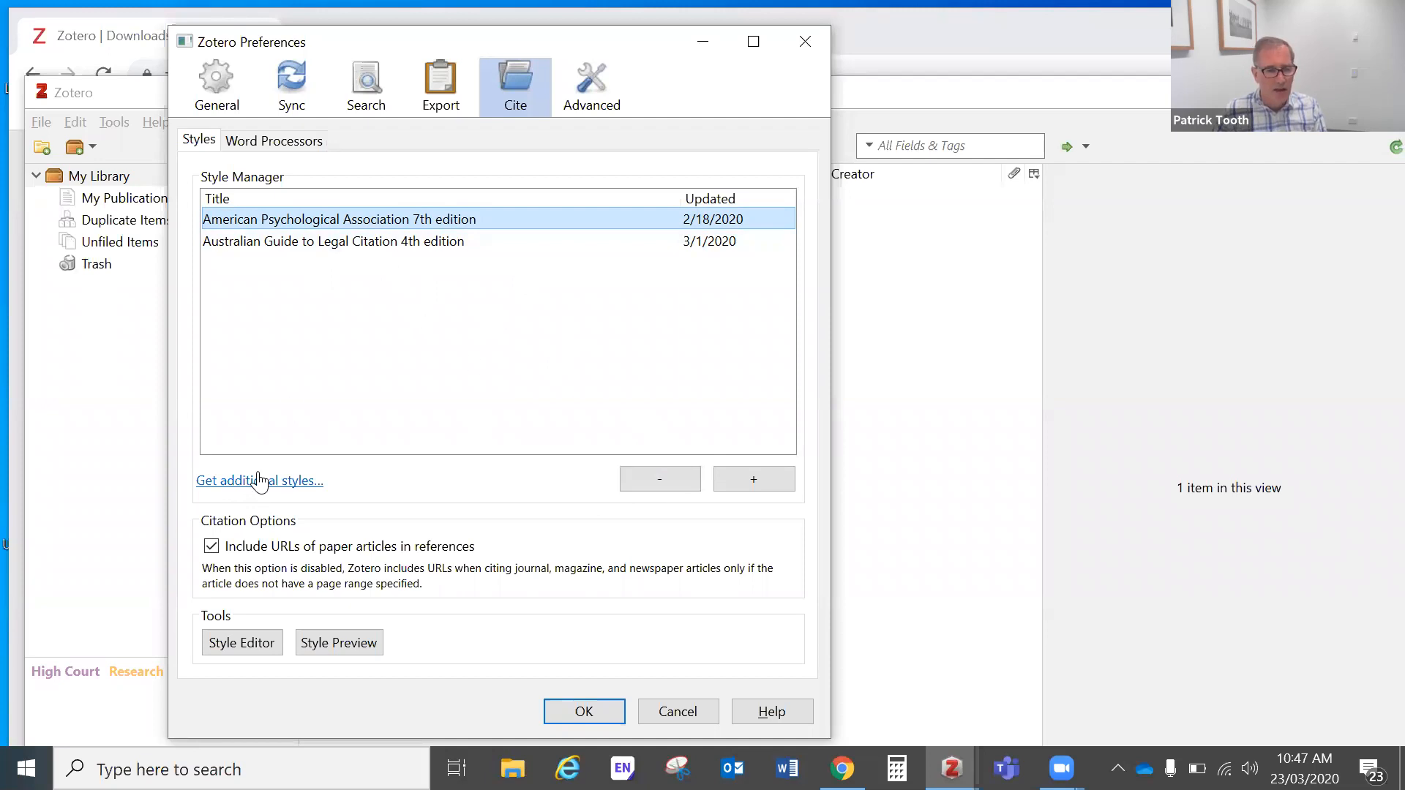
click(322, 245)
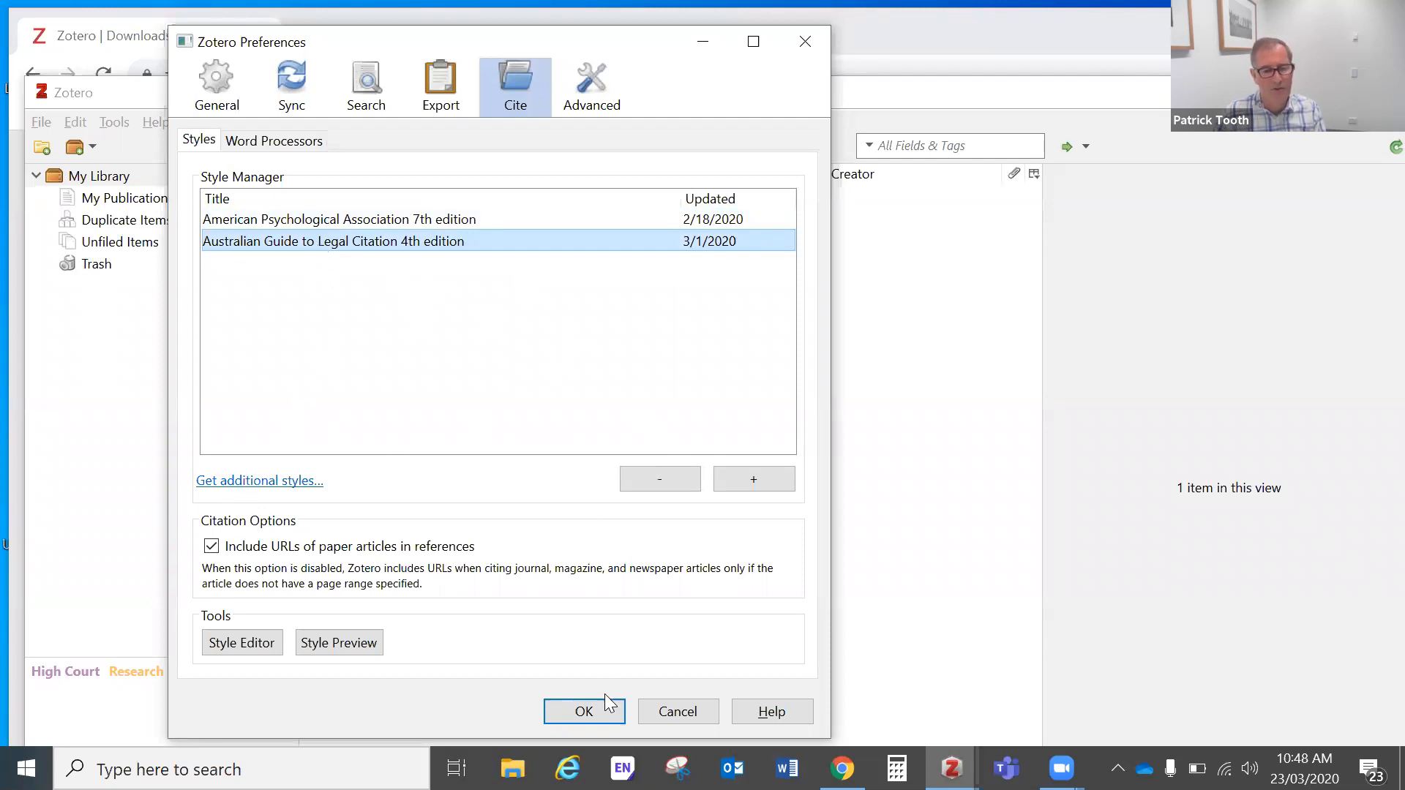
click(586, 712)
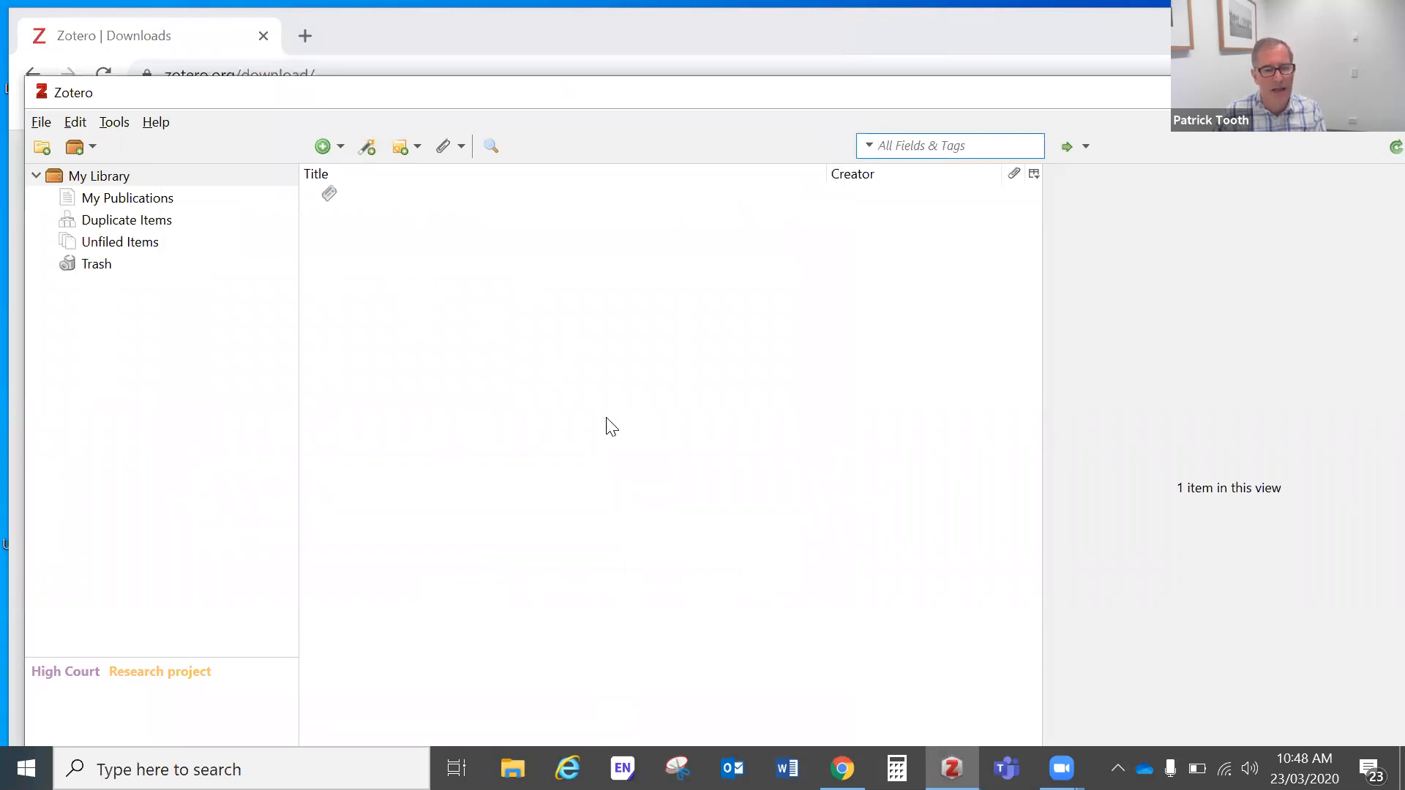
Show all items in My Library and add a blank Statute item via New Item > More.
click(96, 177)
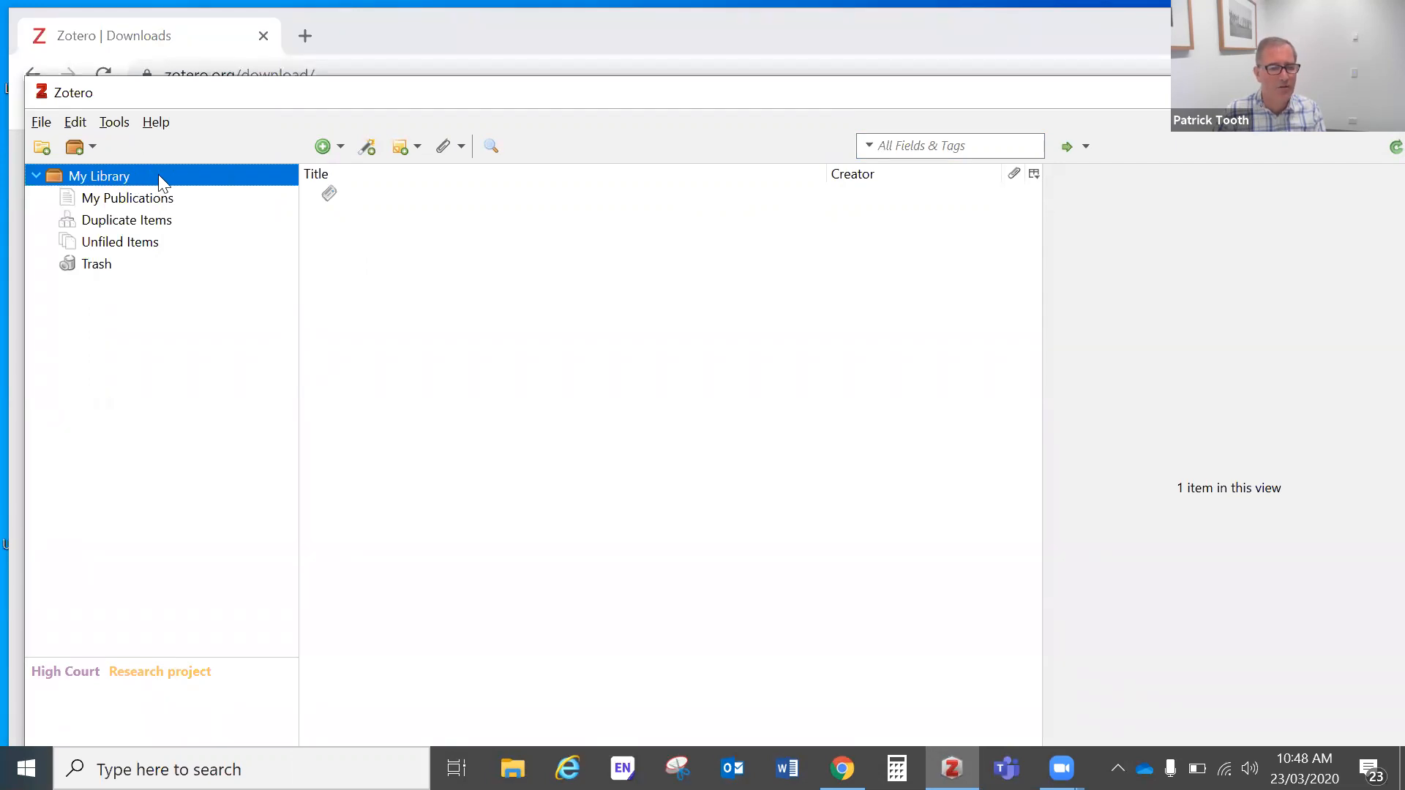
click(339, 149)
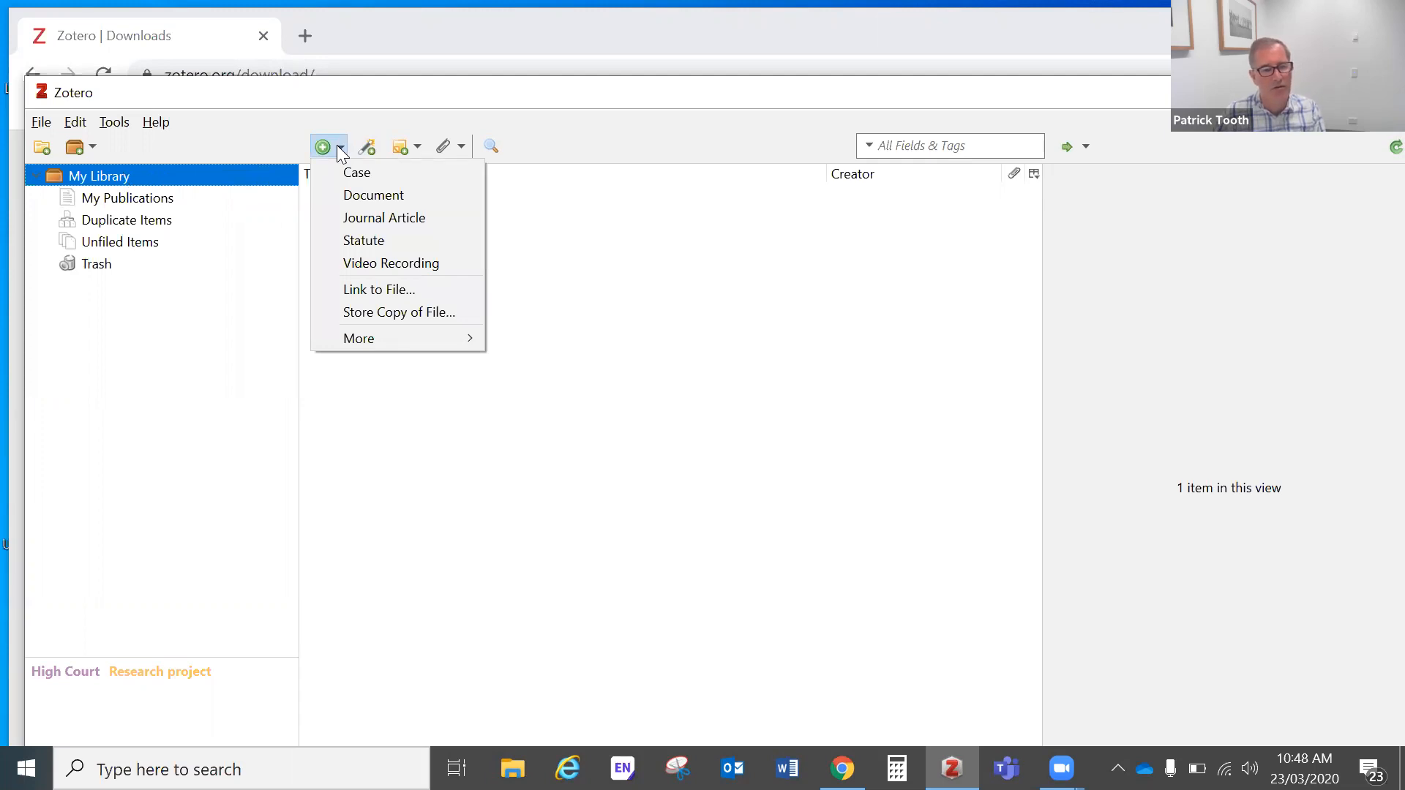
mouse_move(378, 345)
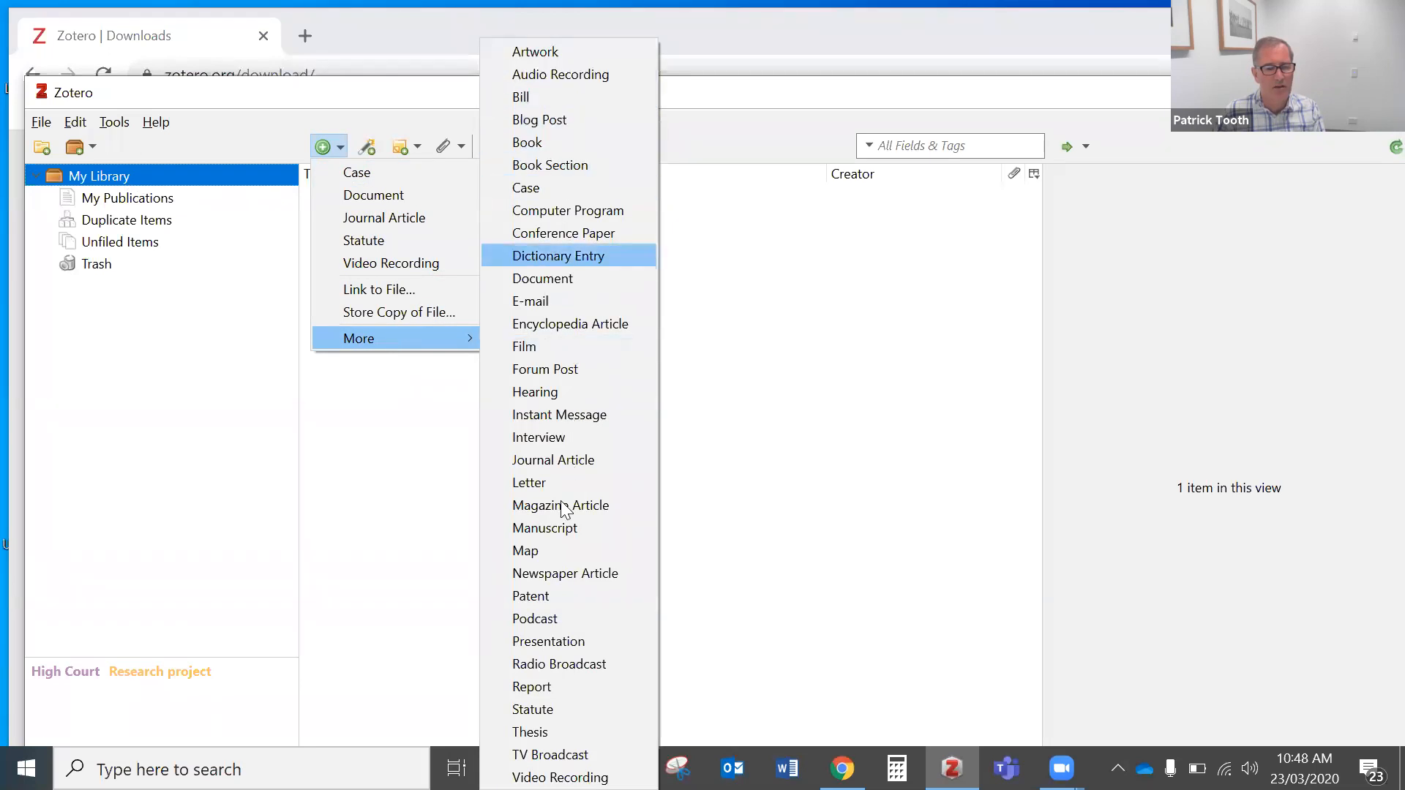
click(558, 708)
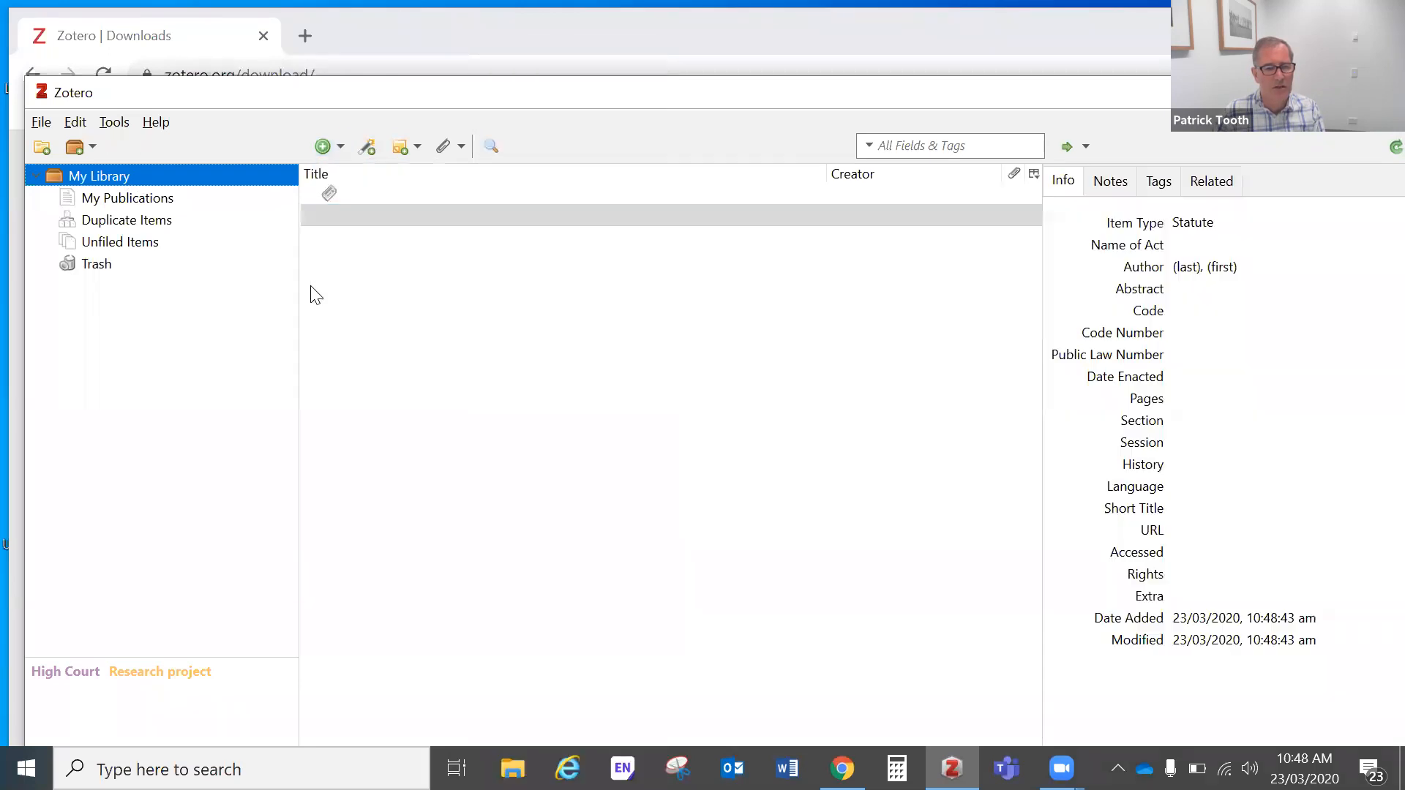
click(337, 147)
mouse_move(378, 338)
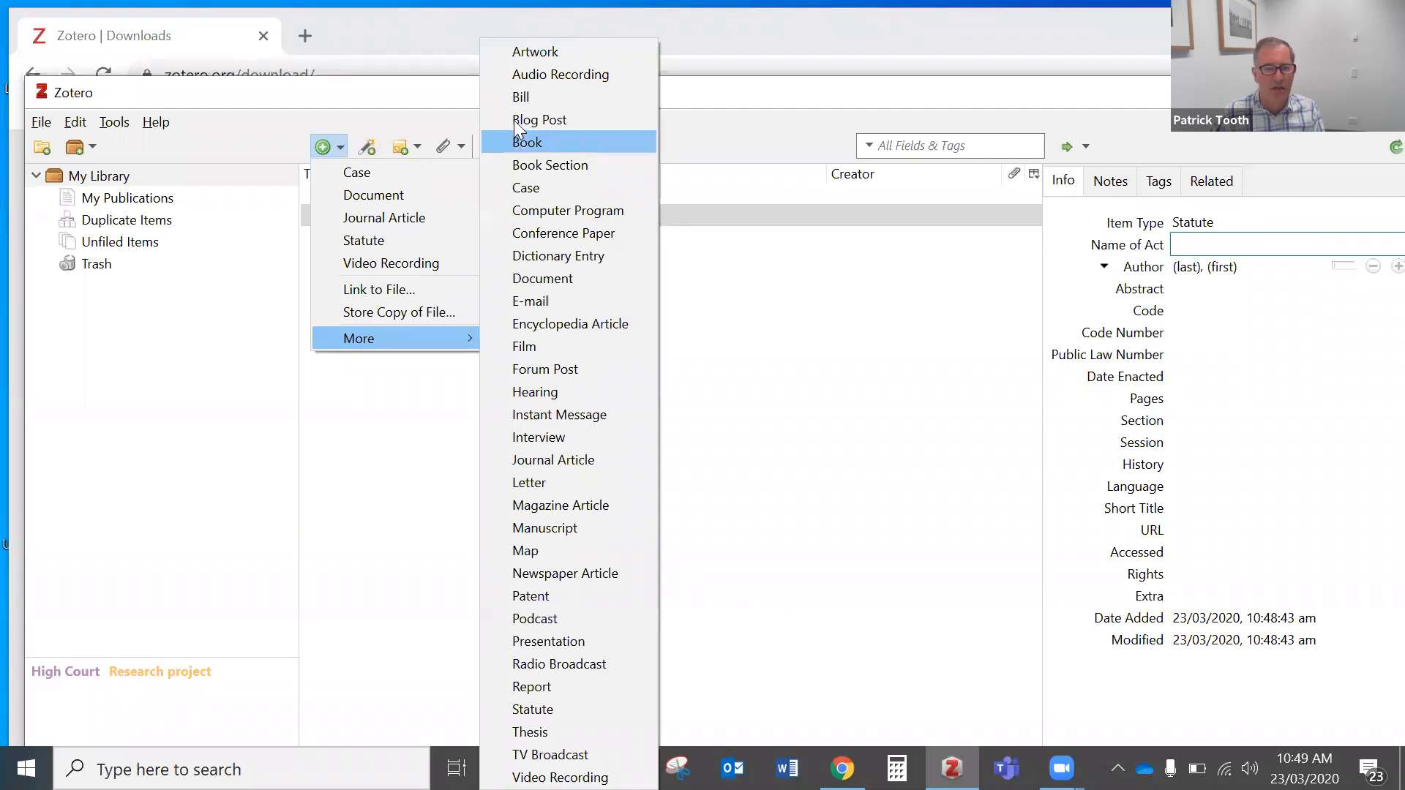
Add a blank Case item, then trash the empty Statute and Newspaper Article items.
click(567, 196)
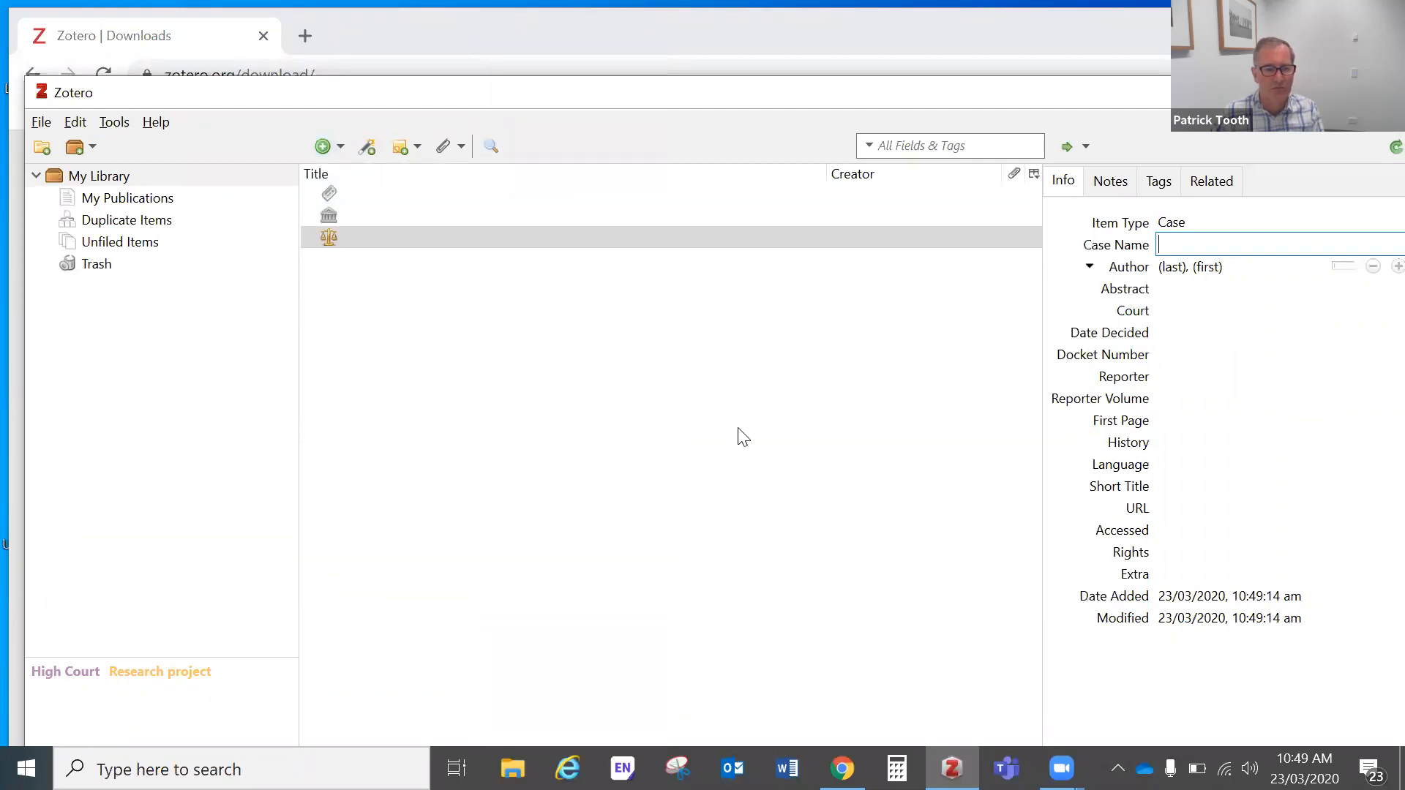
click(395, 218)
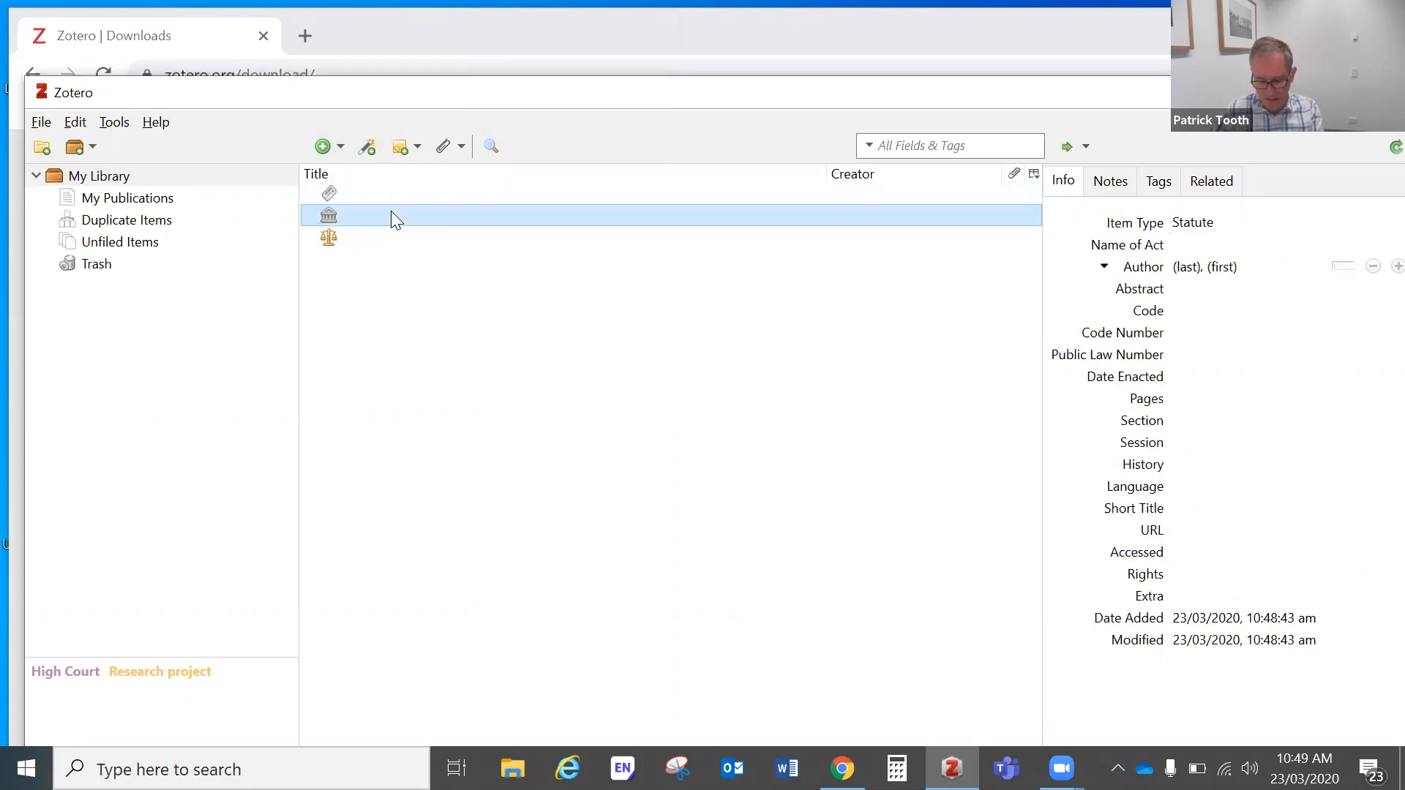
key(Delete)
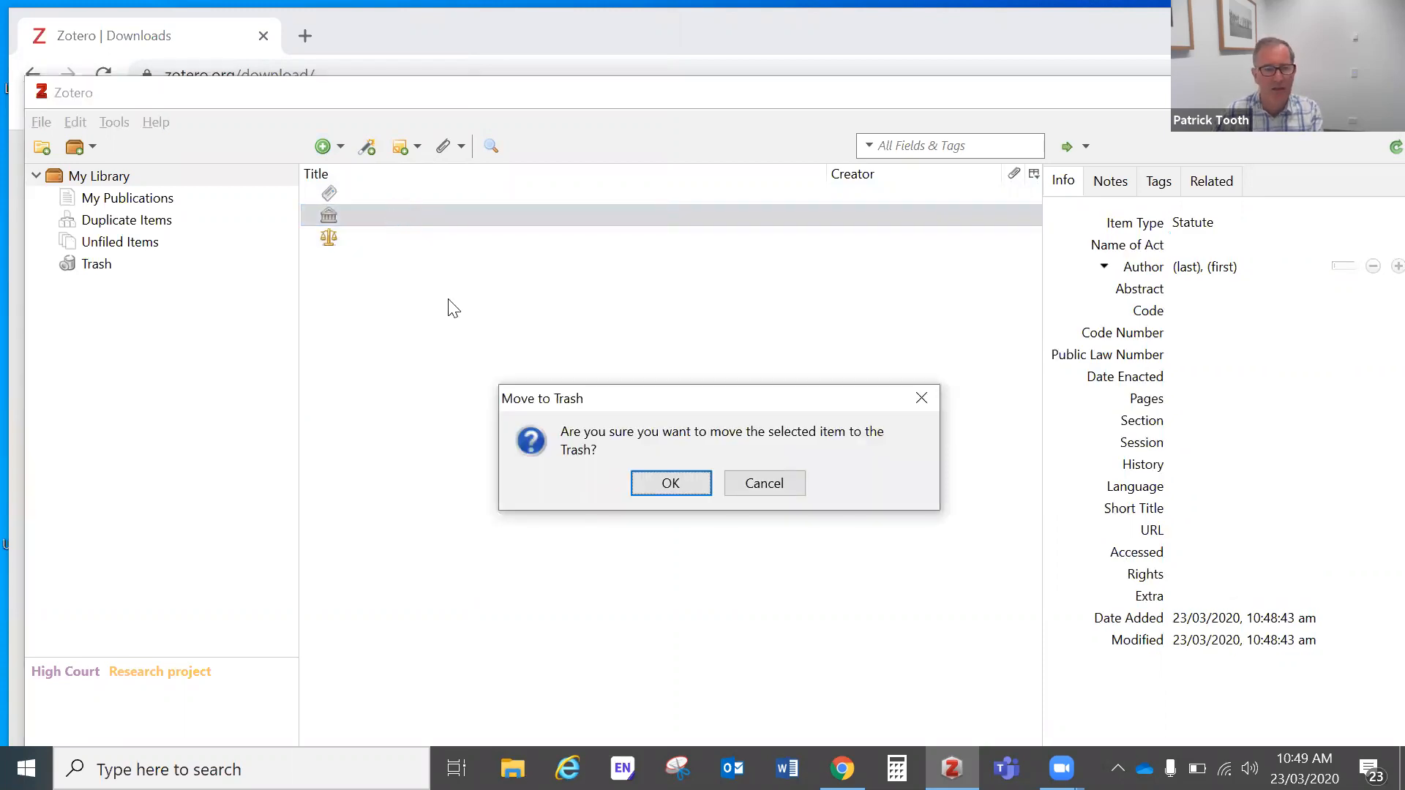
click(670, 485)
click(431, 193)
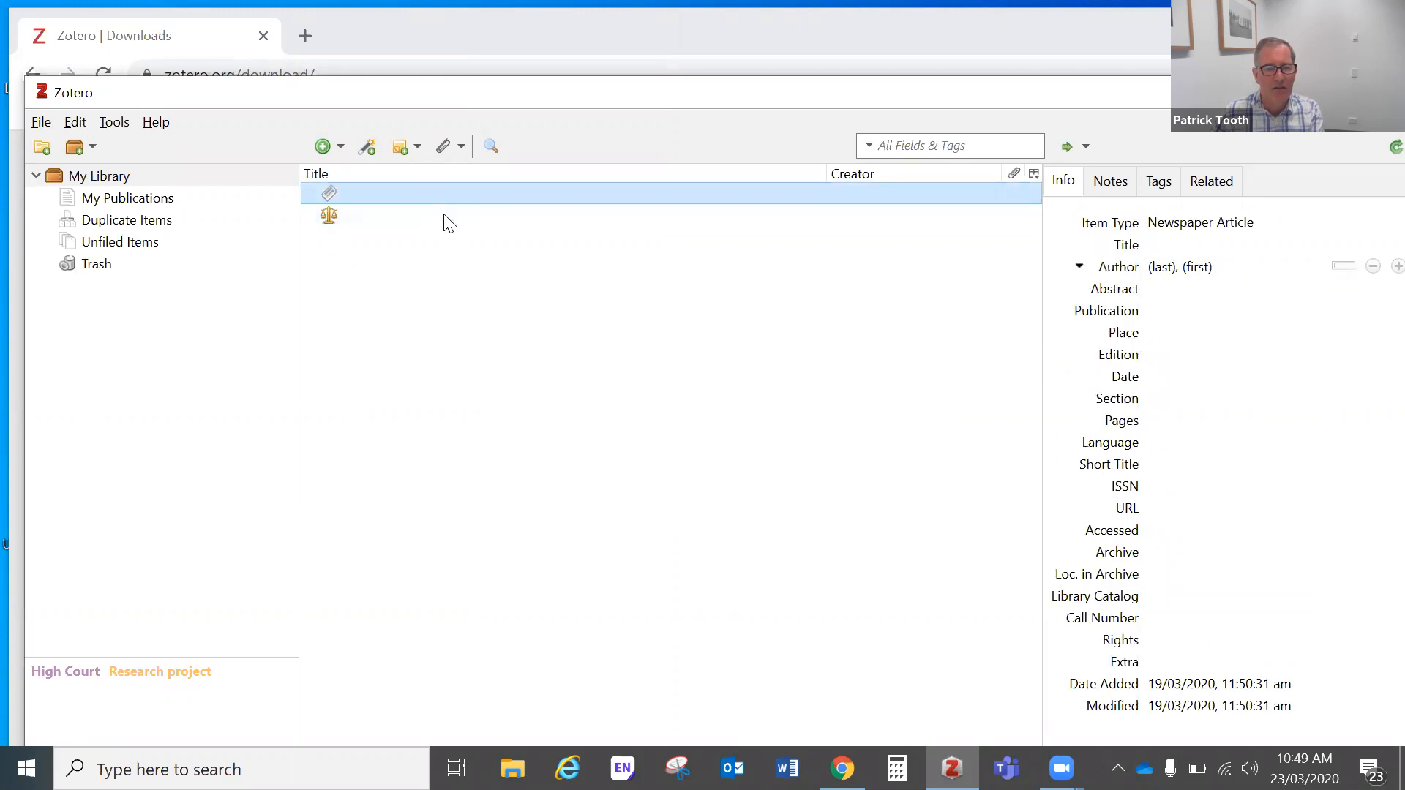
key(Delete)
click(669, 486)
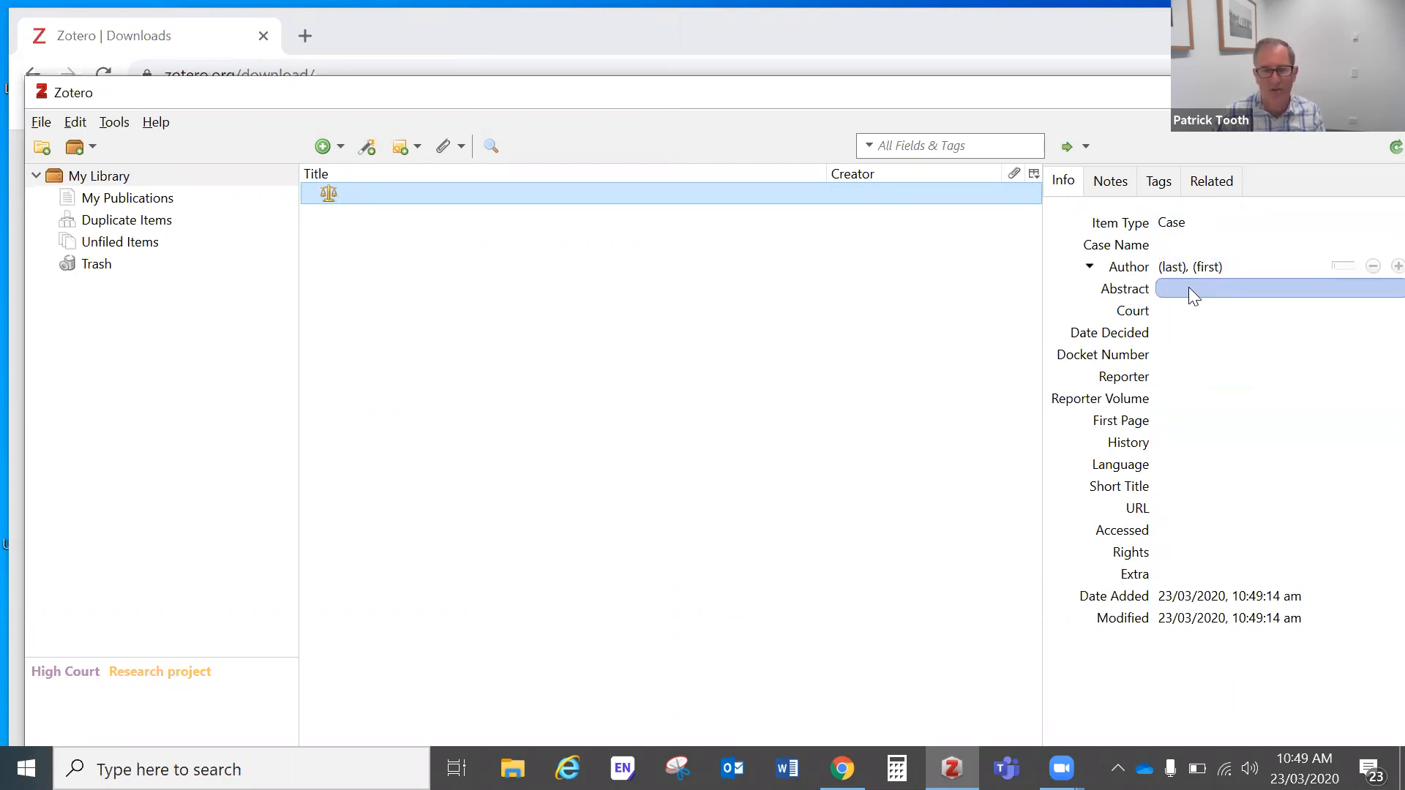
Enter case name Smith v Jones, date decided 2010 and reporter ALR.
click(1183, 246)
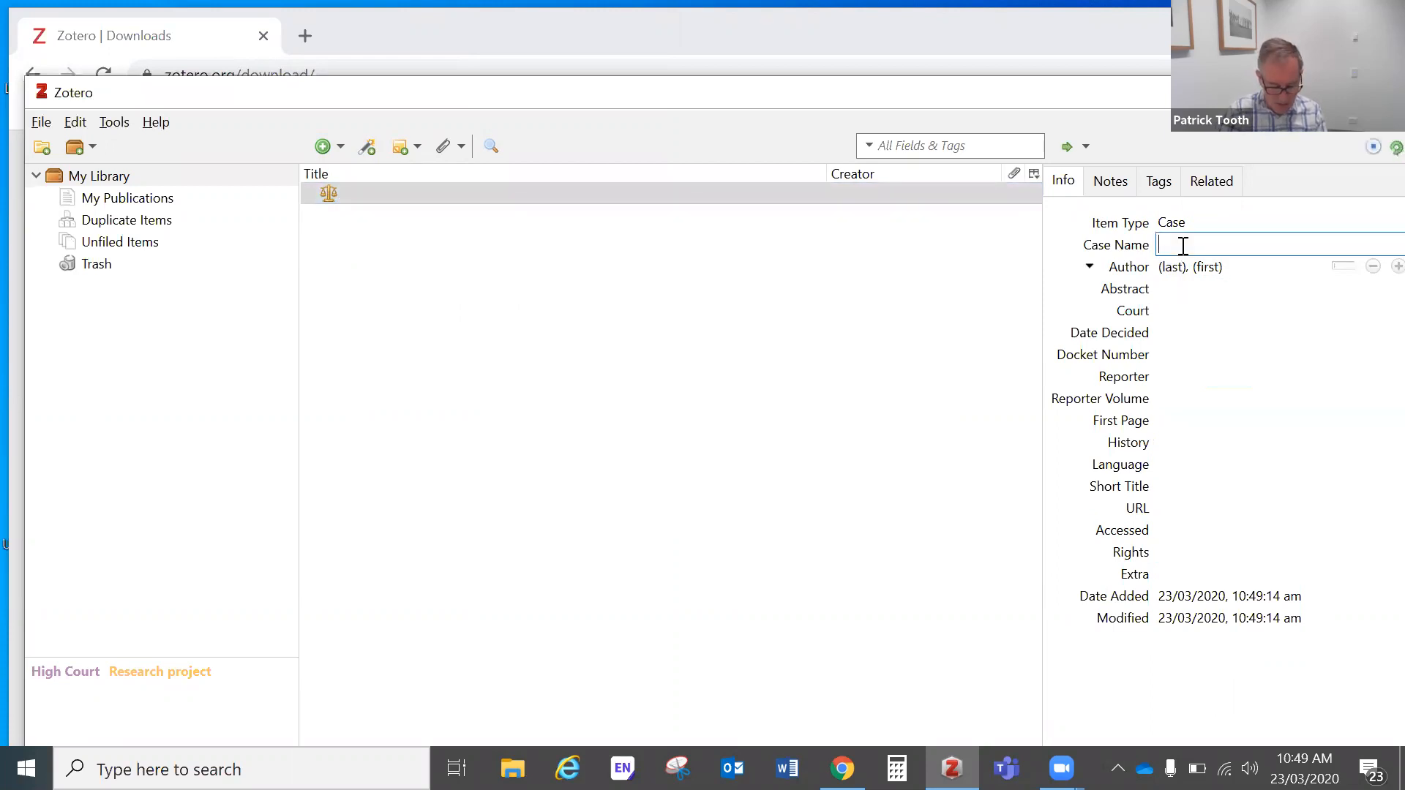
text(Smith v Jones)
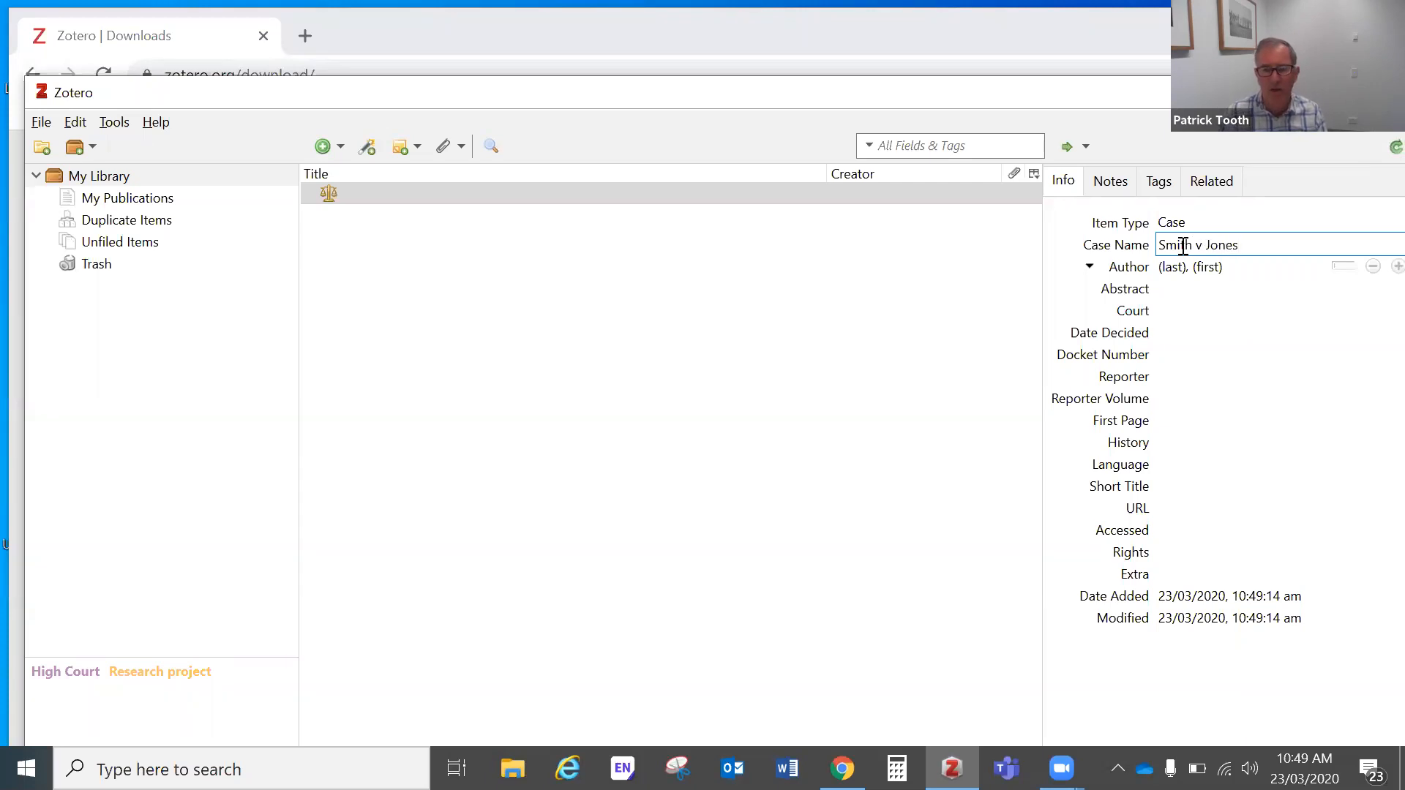
click(1186, 331)
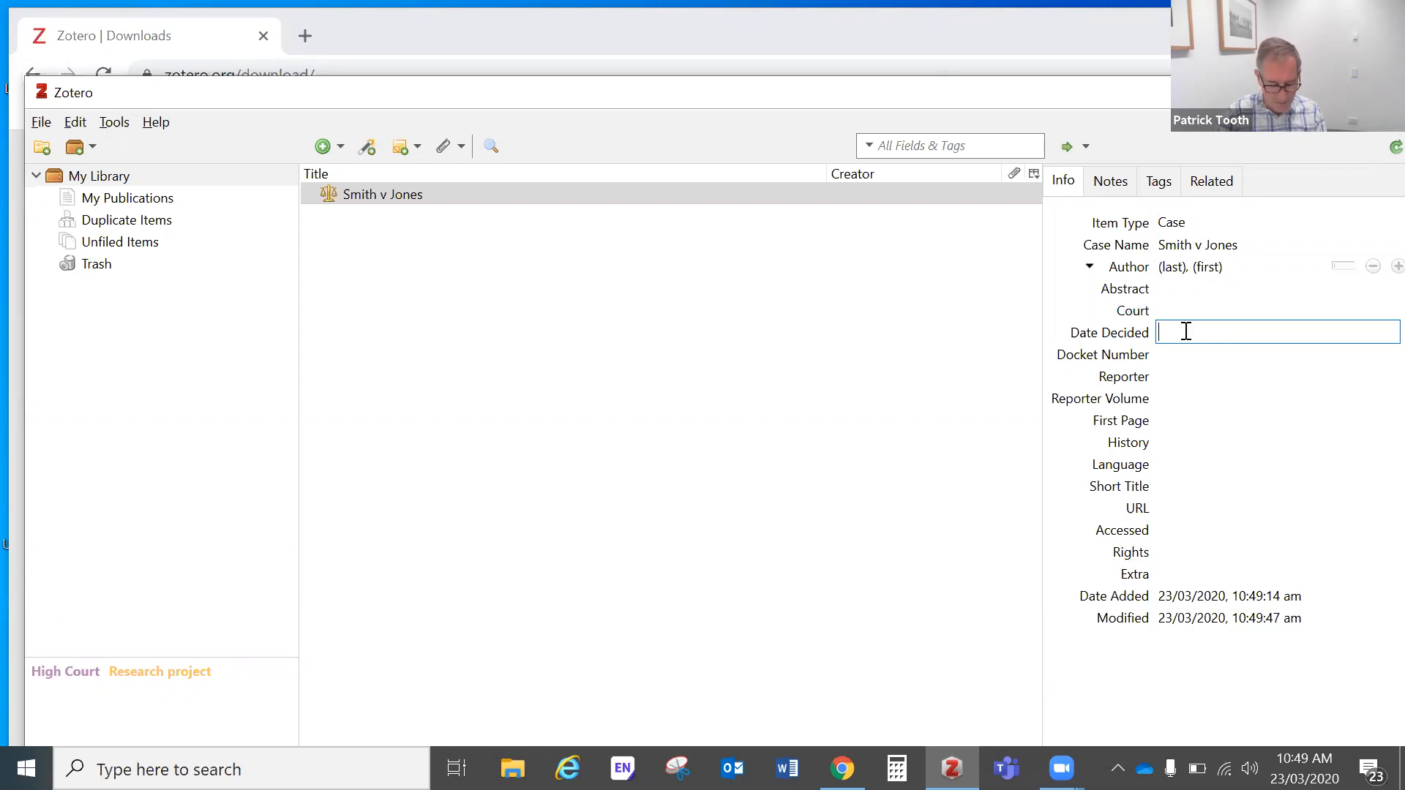
text(2010)
click(1211, 376)
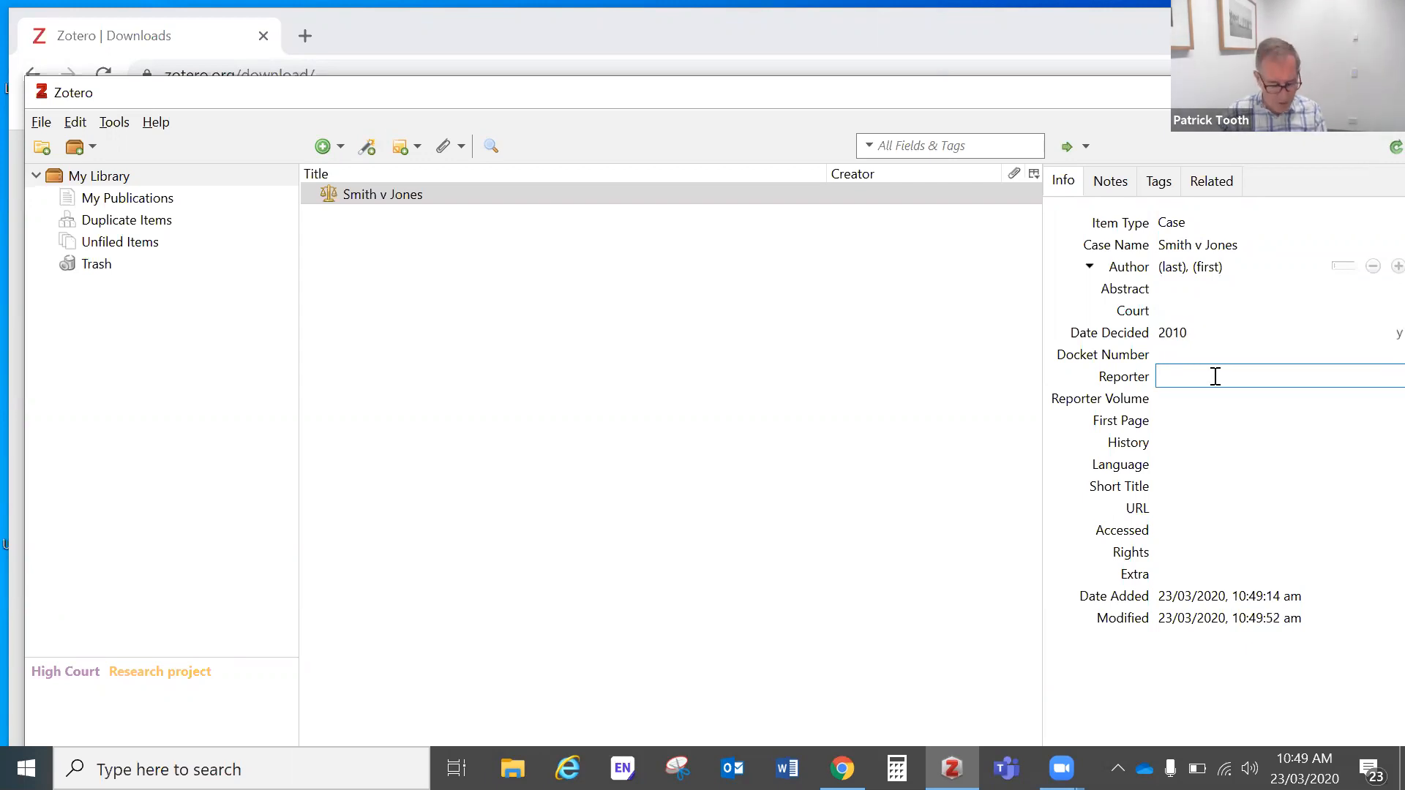
text(ALR)
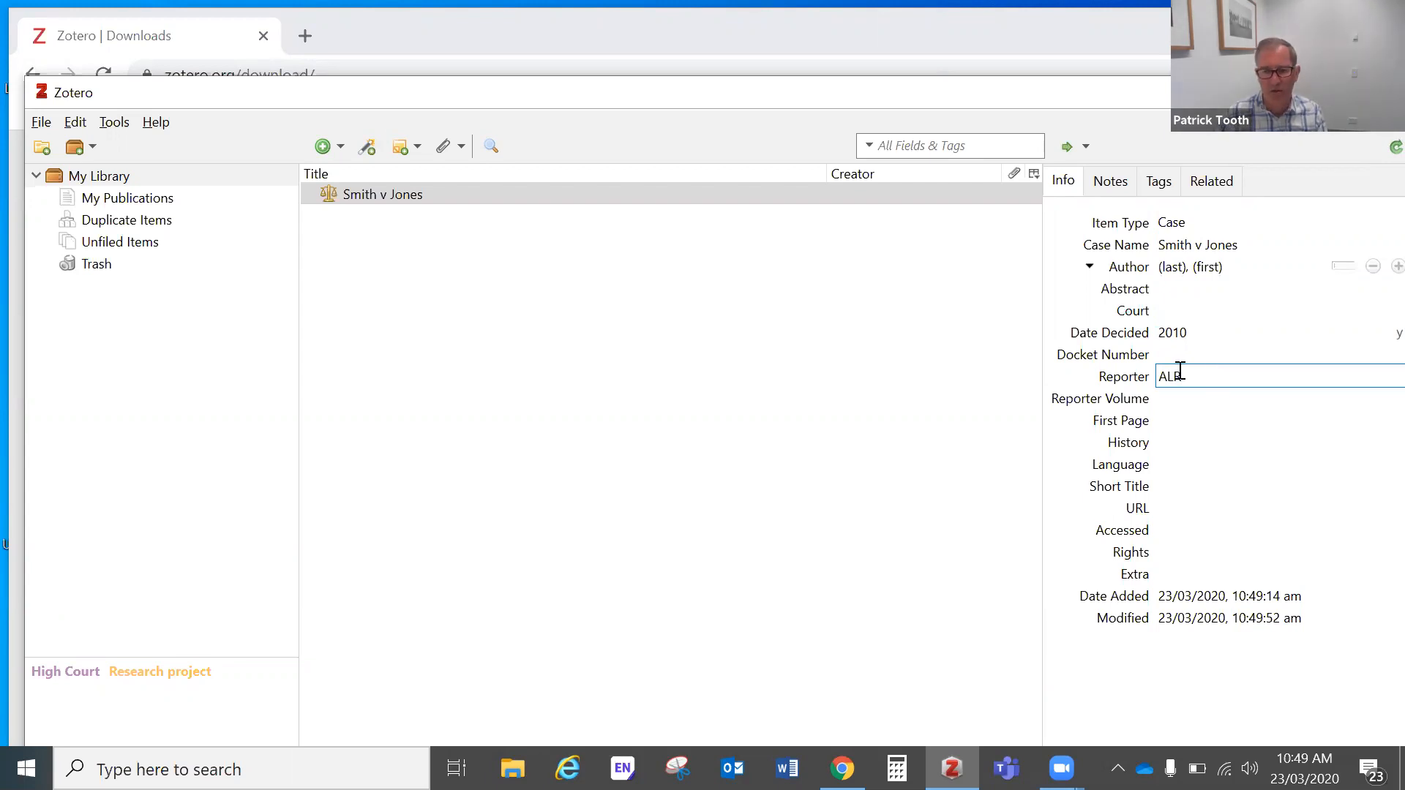
click(1238, 398)
Set reporter volume 67, first page 89 and short title Smith.
click(1176, 399)
text(67)
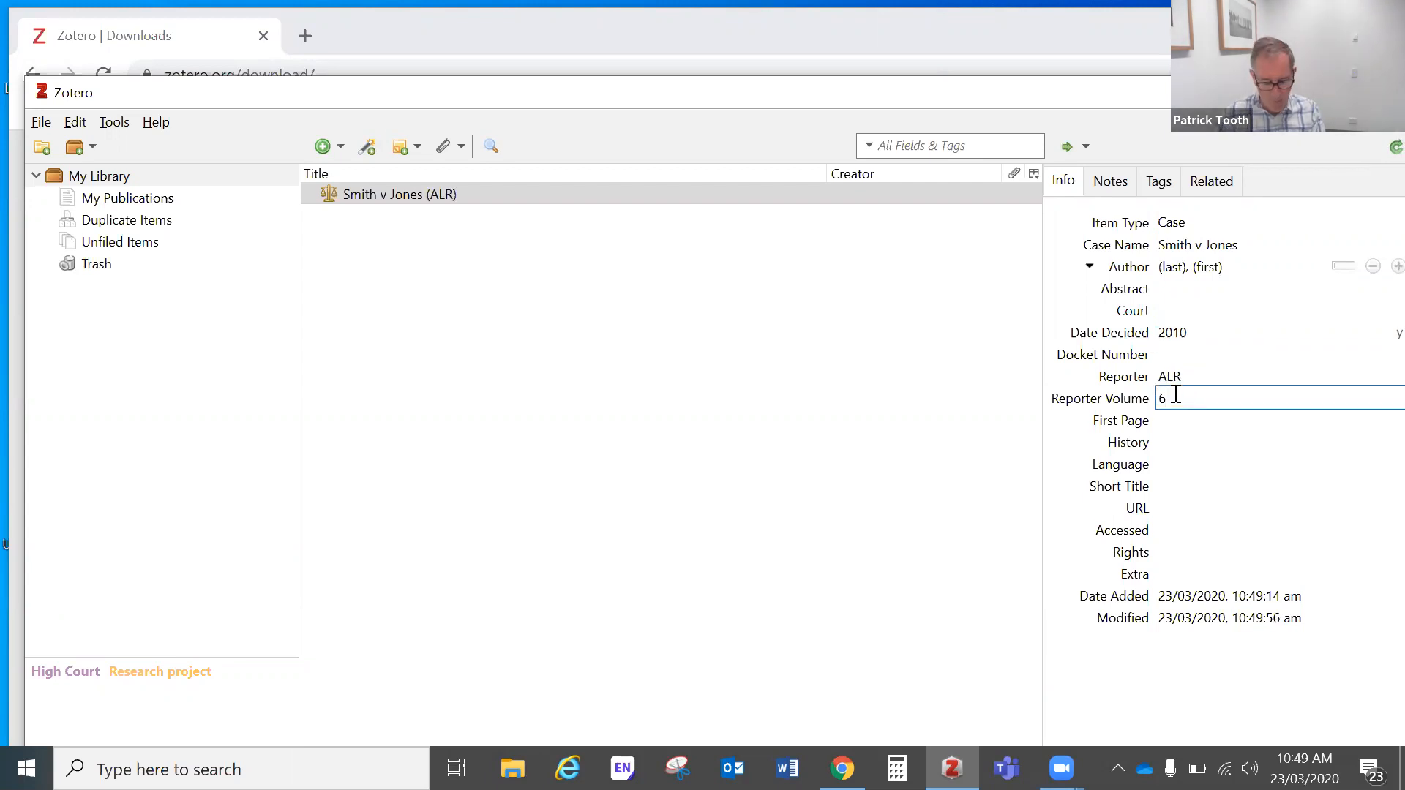
click(1190, 425)
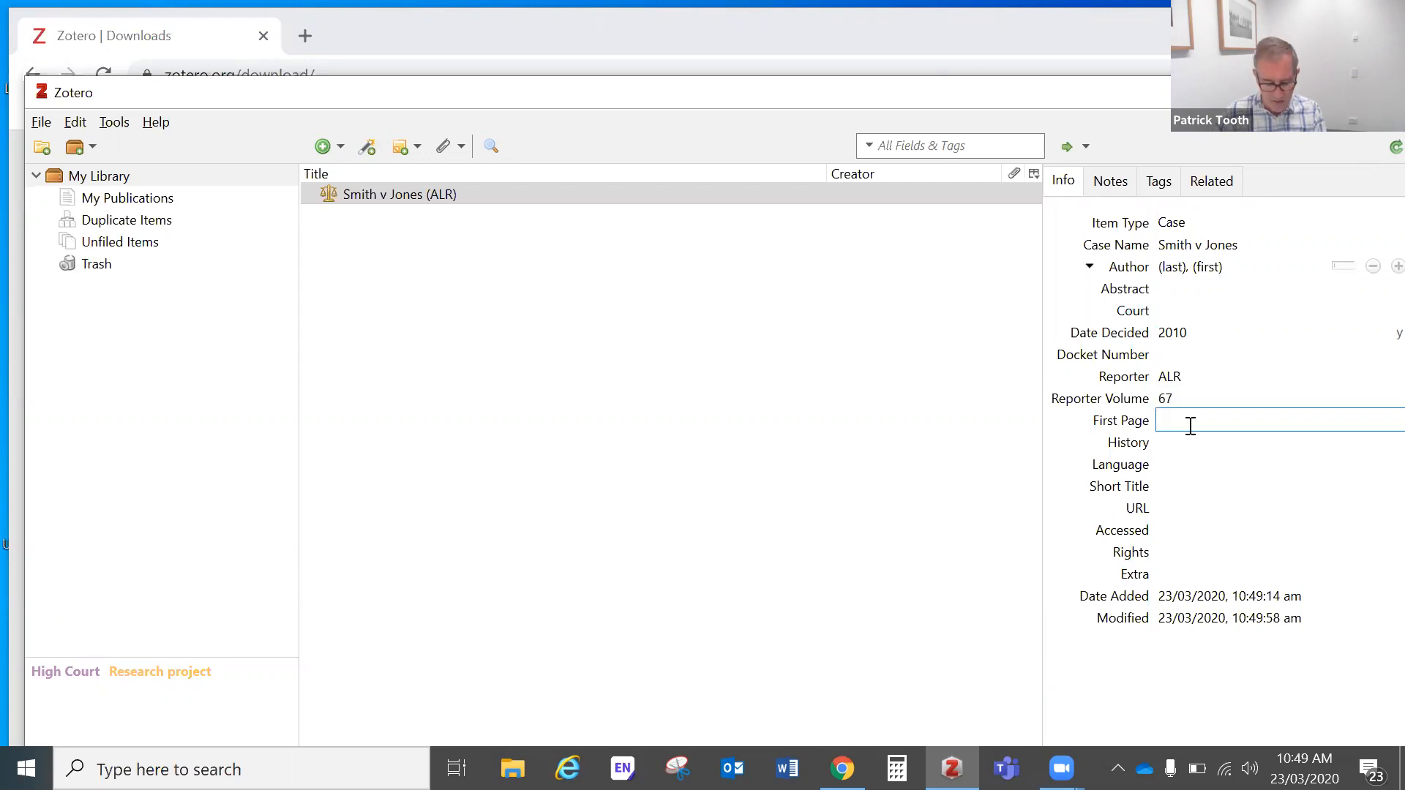
text(89)
click(1169, 407)
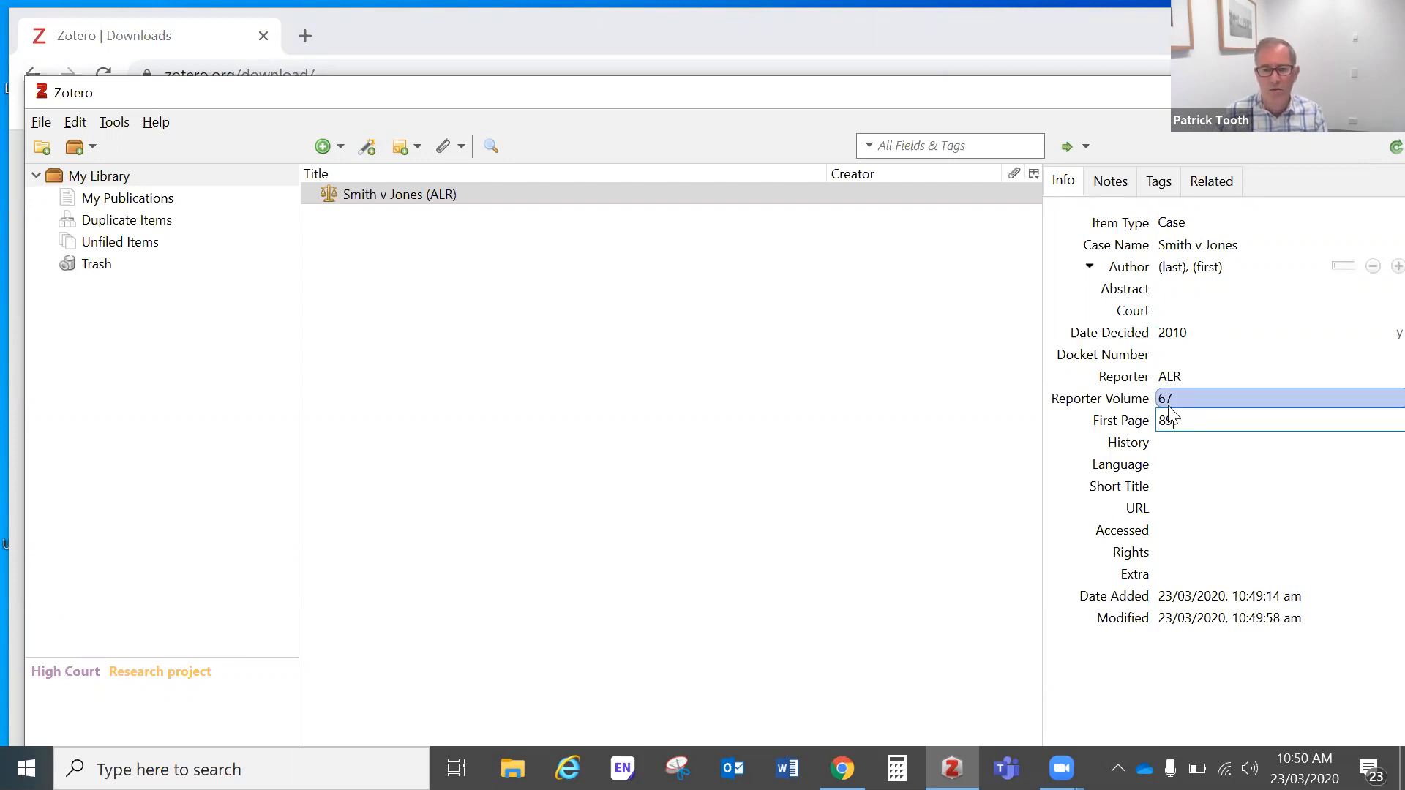
click(1201, 423)
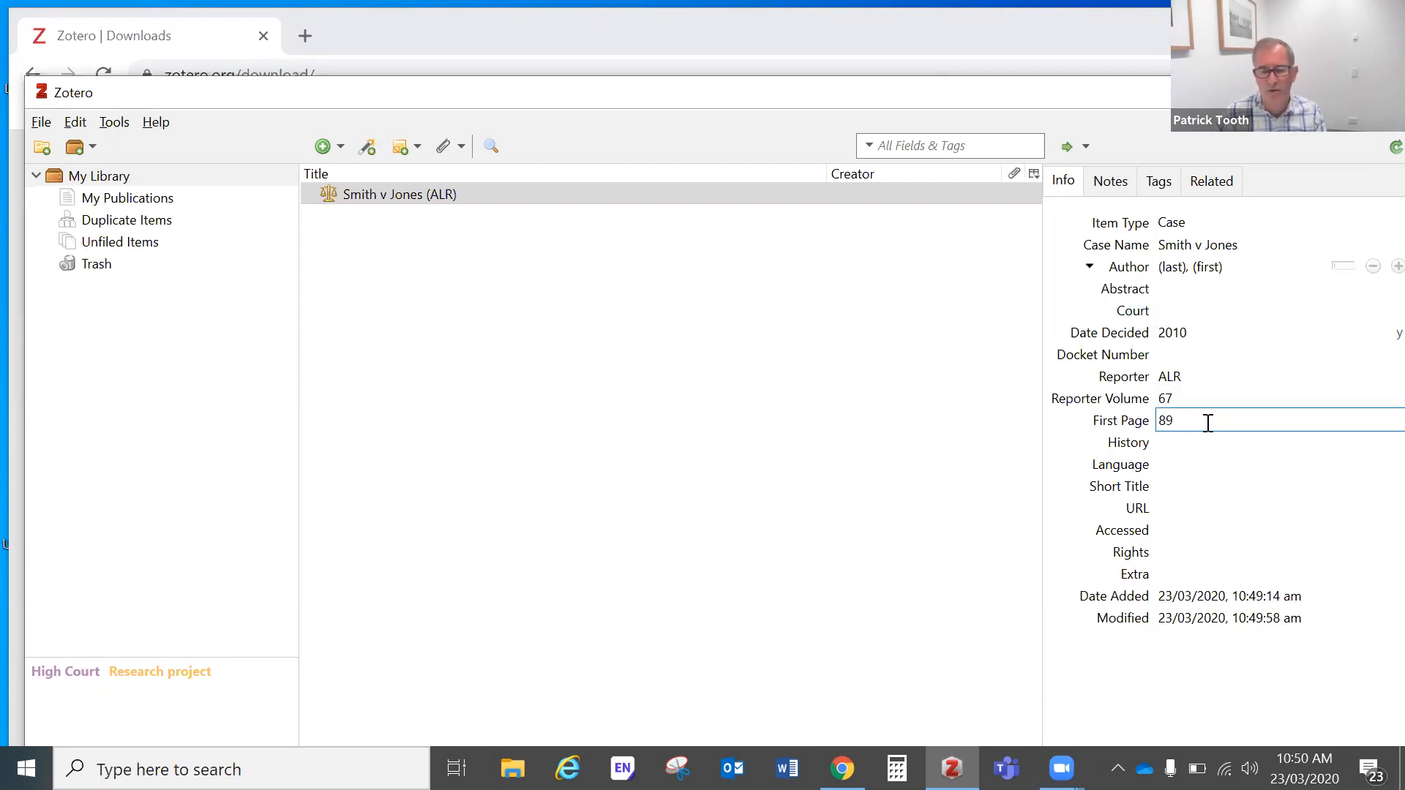
click(1188, 488)
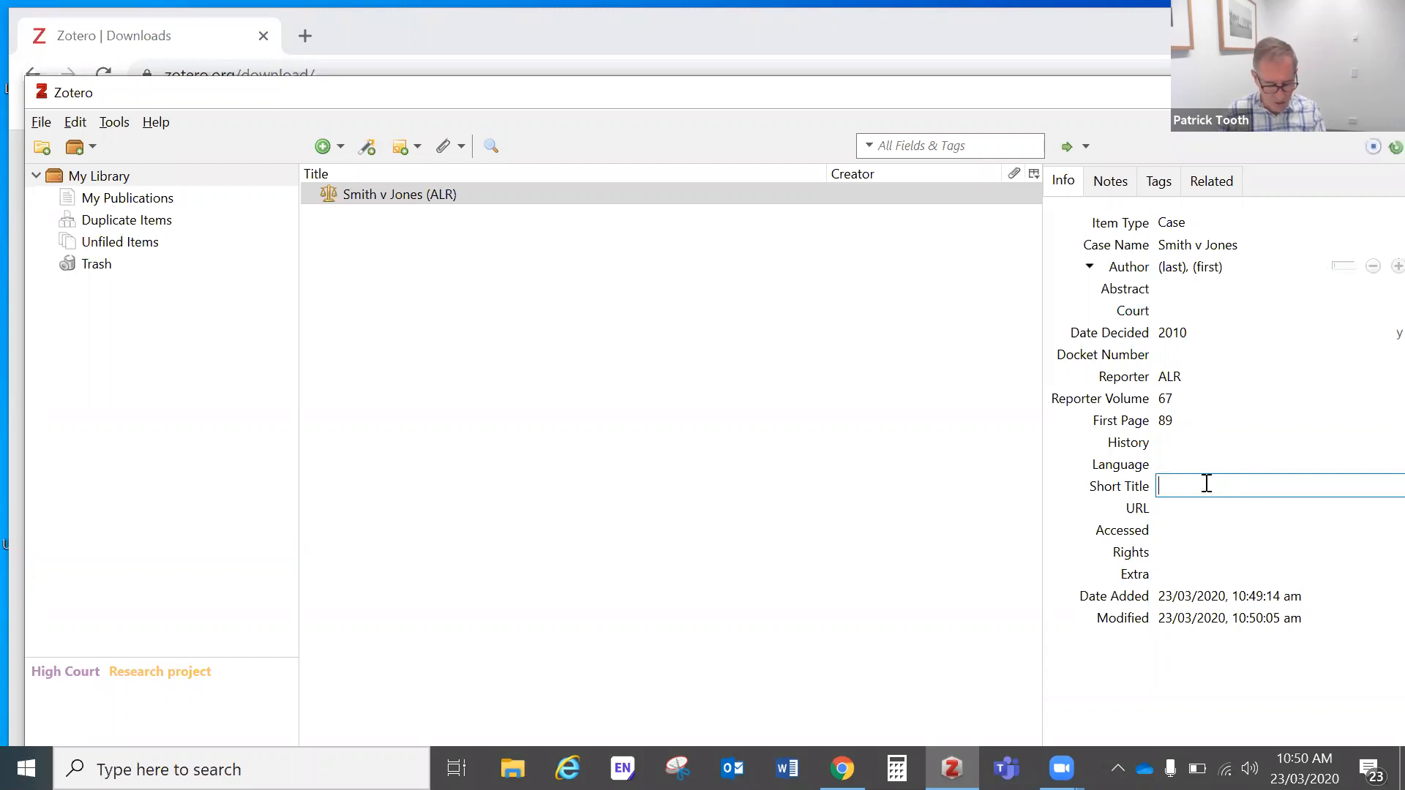
text(Smith)
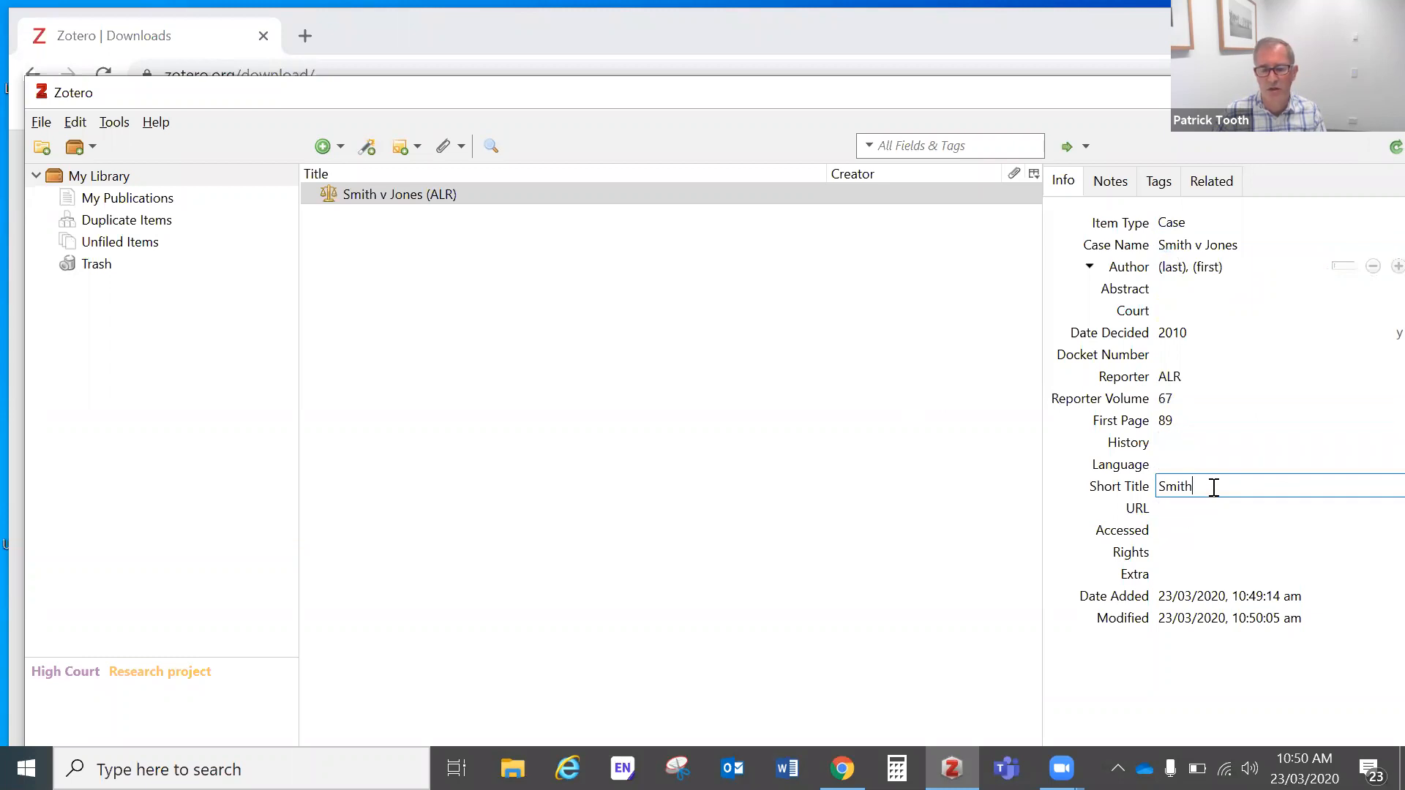
click(758, 394)
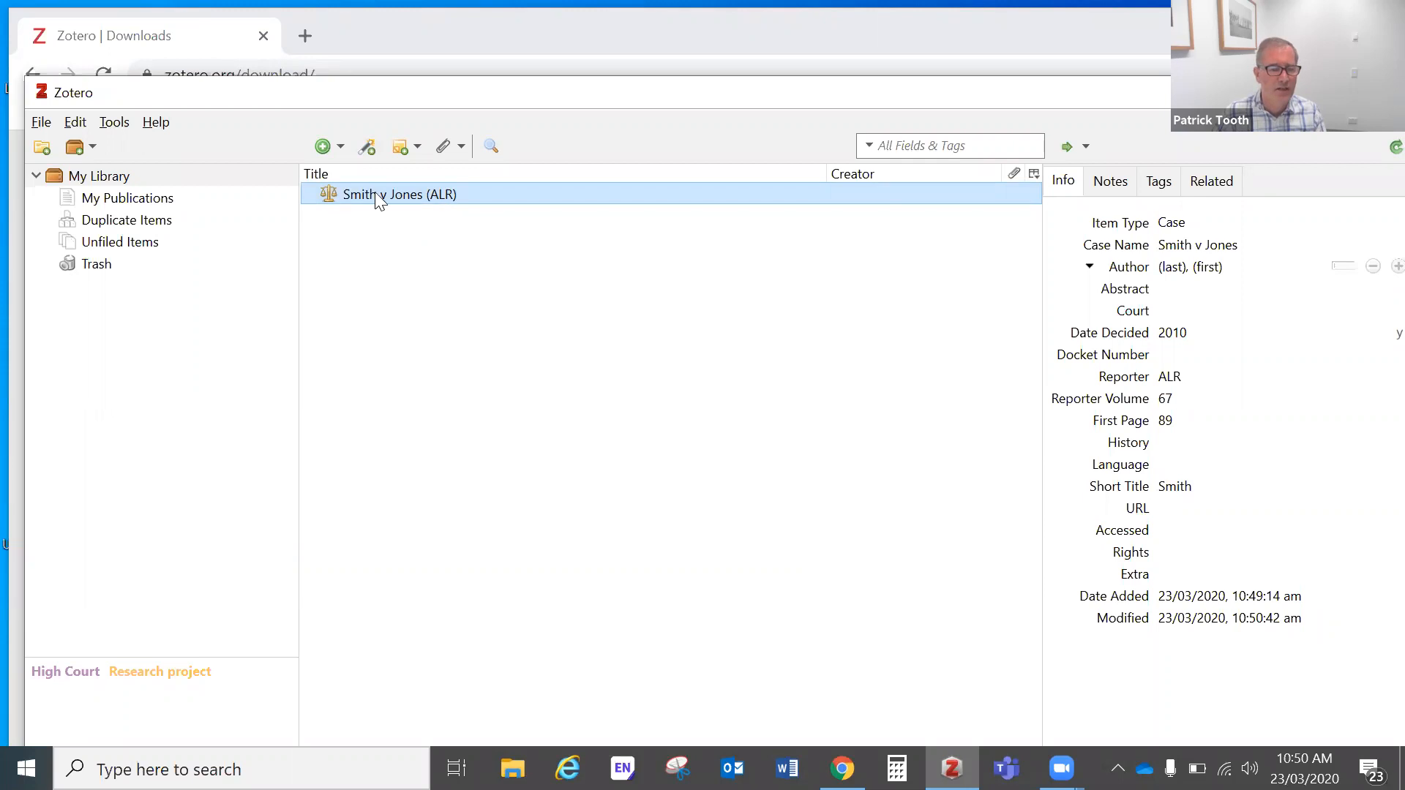
In Cite preferences, select Australian Guide to Legal Citation 4th edition and launch Style Preview.
click(76, 123)
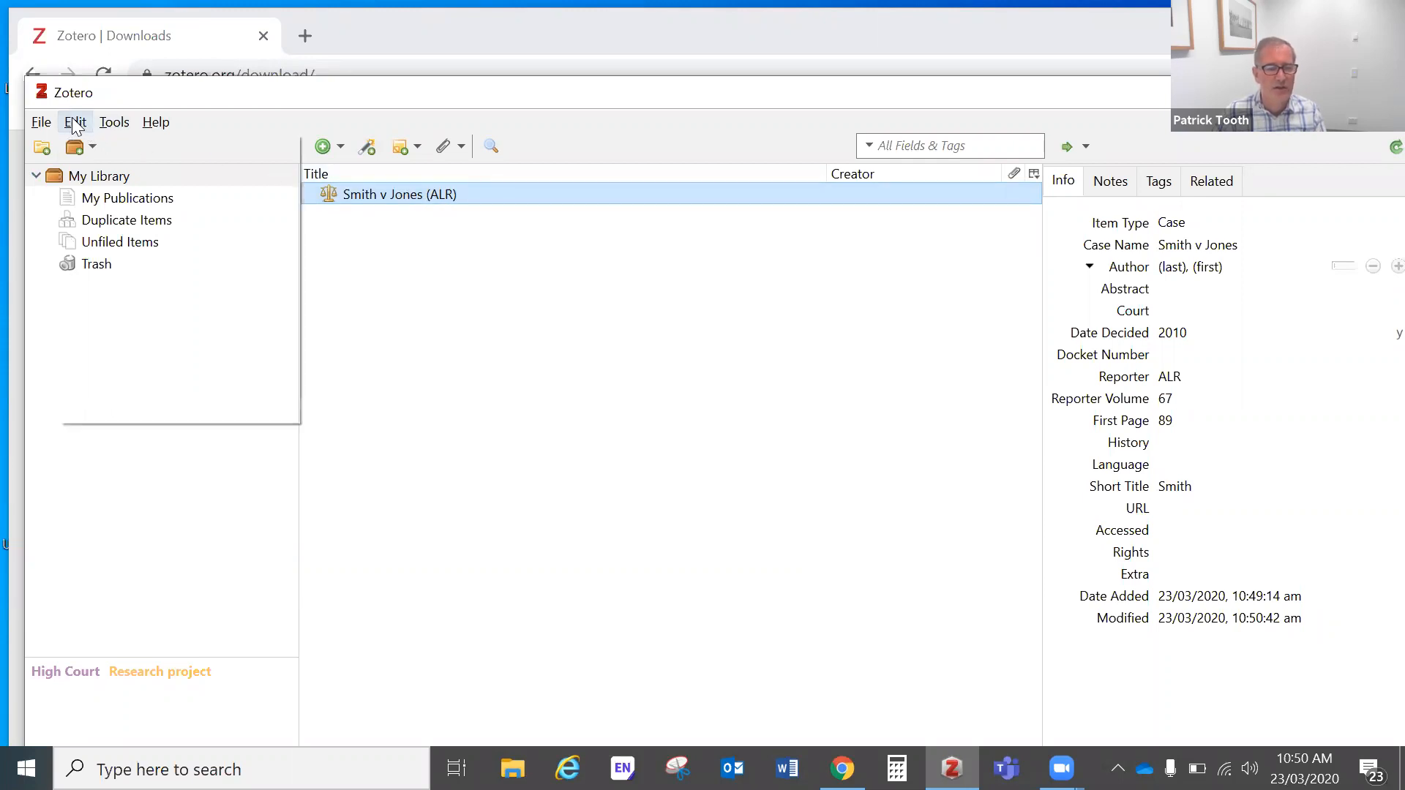
mouse_move(41, 121)
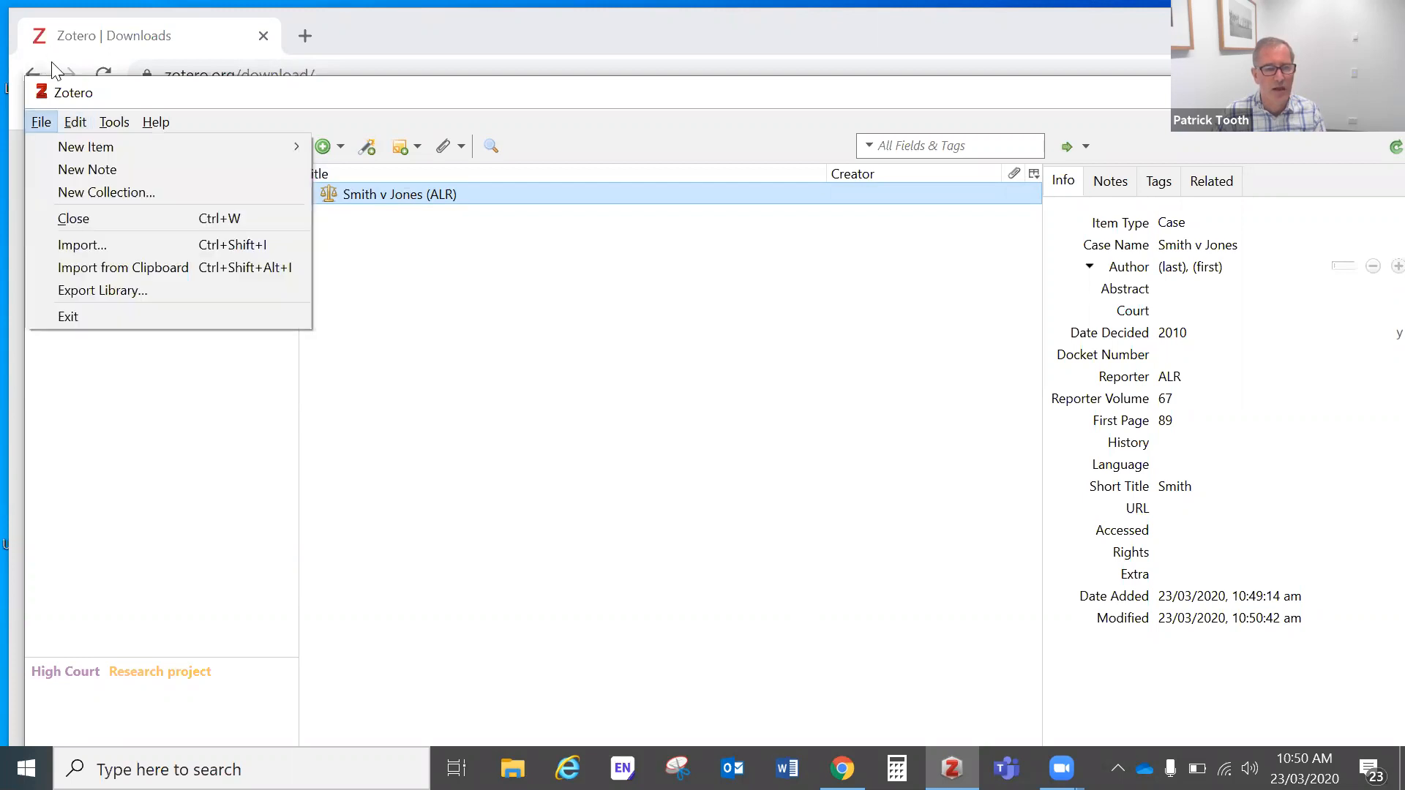
click(74, 98)
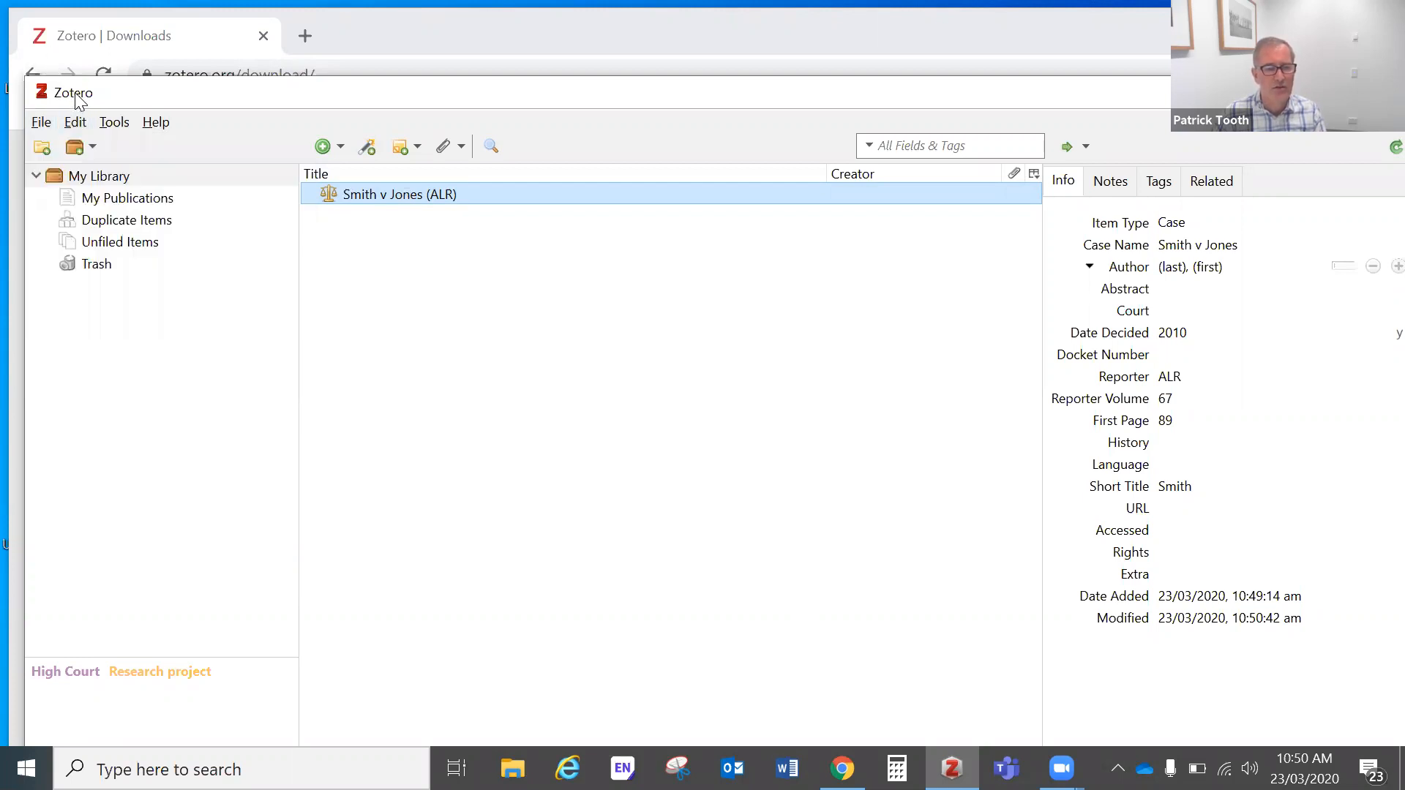
click(76, 121)
click(128, 411)
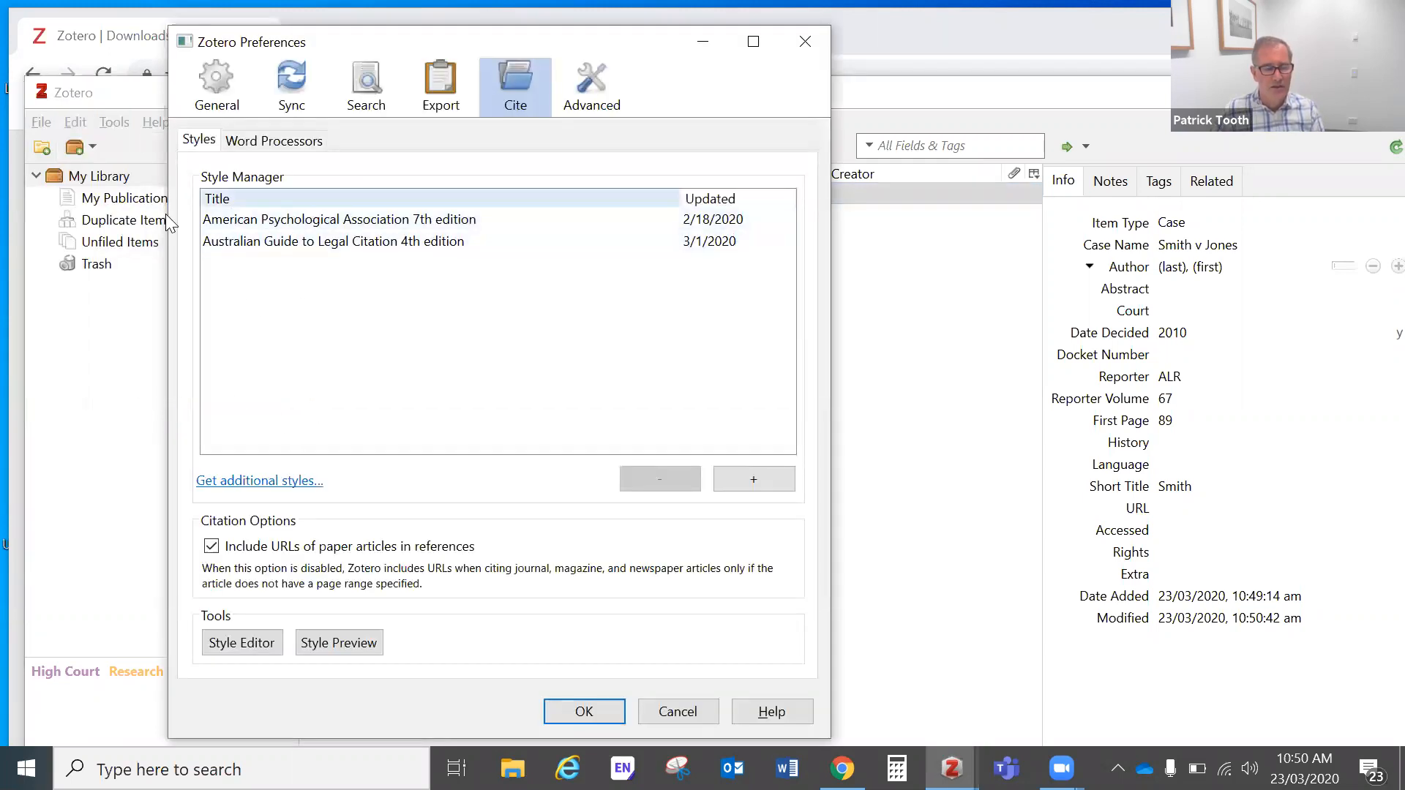
click(342, 251)
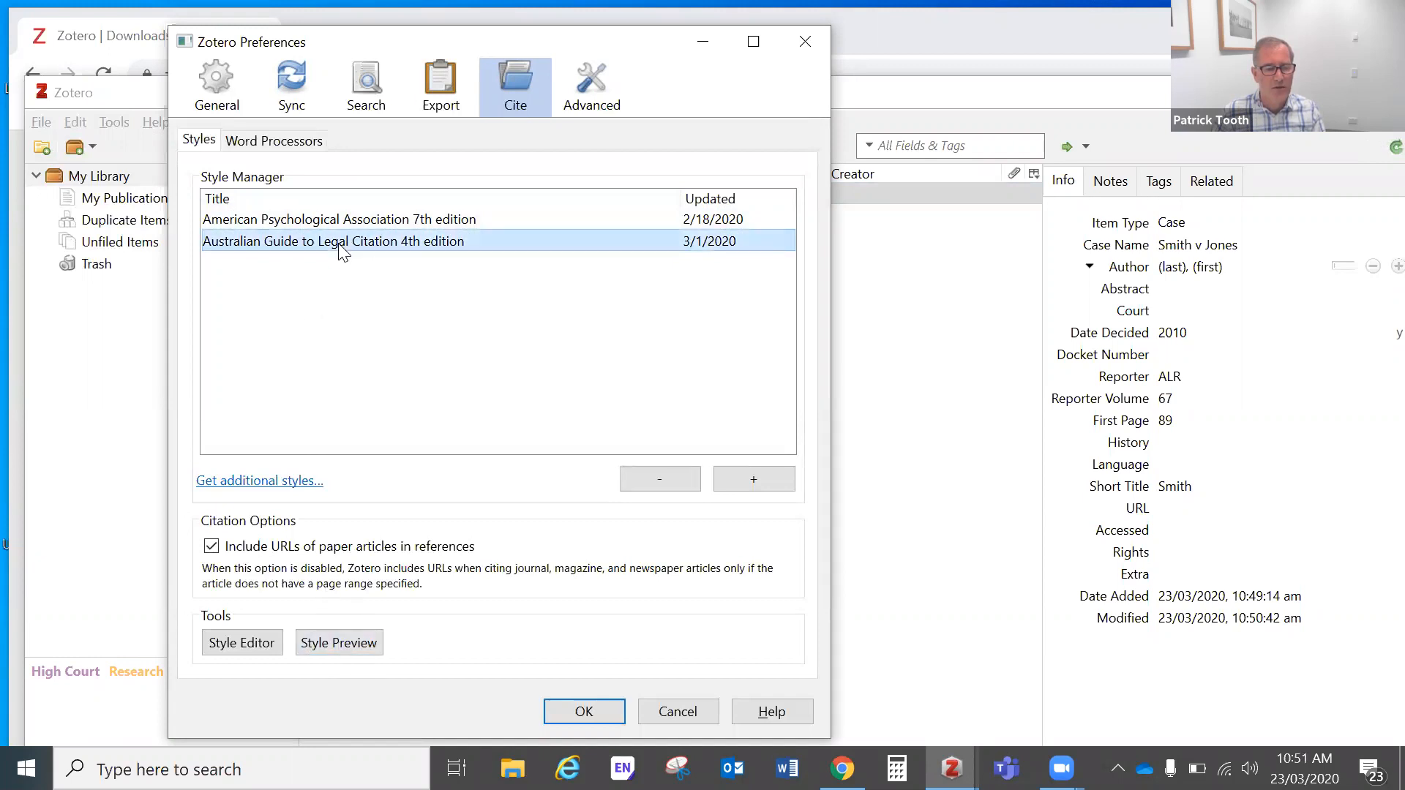
click(338, 644)
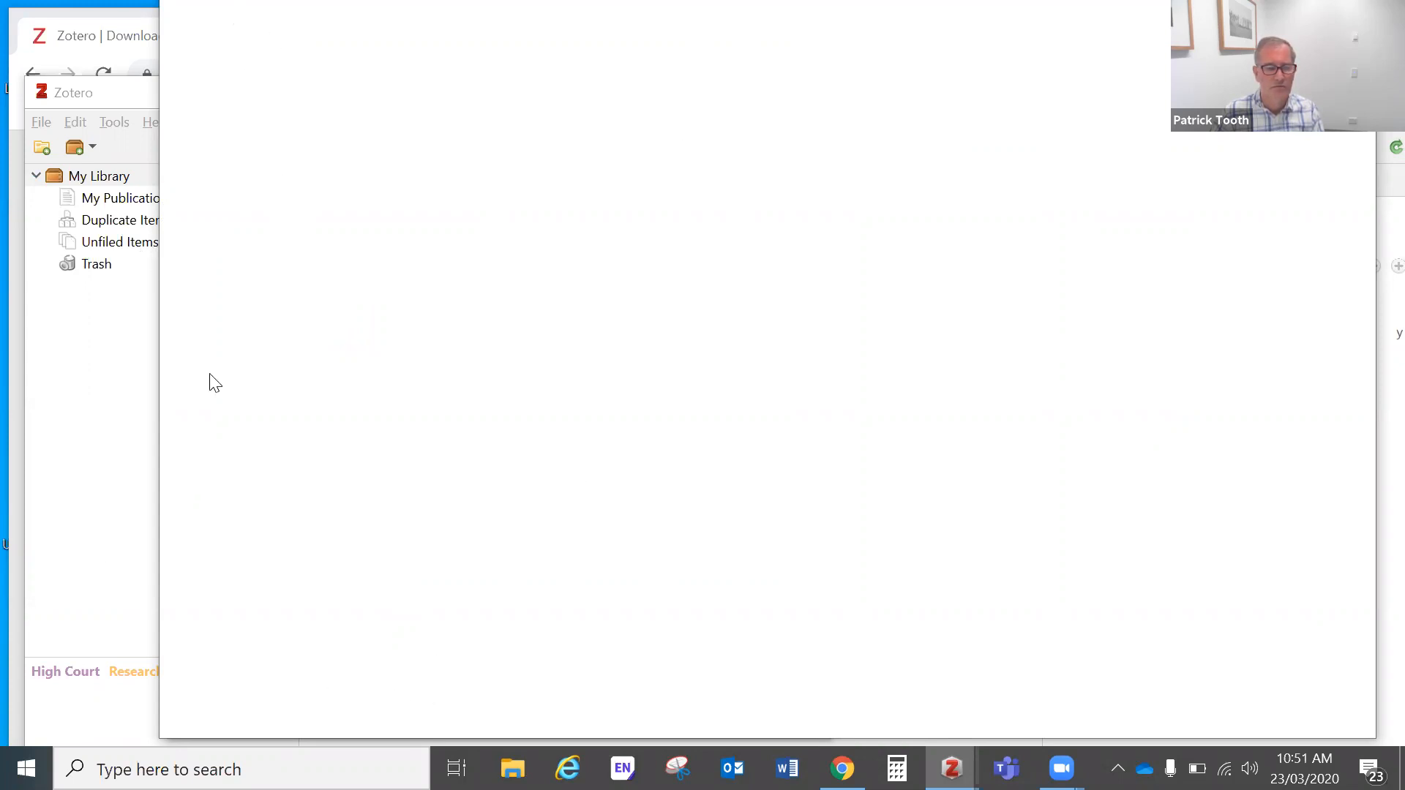
Reselect the AGLC 4th edition style, launch Style Preview again, and close Preferences with OK.
click(150, 421)
click(85, 122)
click(148, 419)
click(339, 241)
click(357, 643)
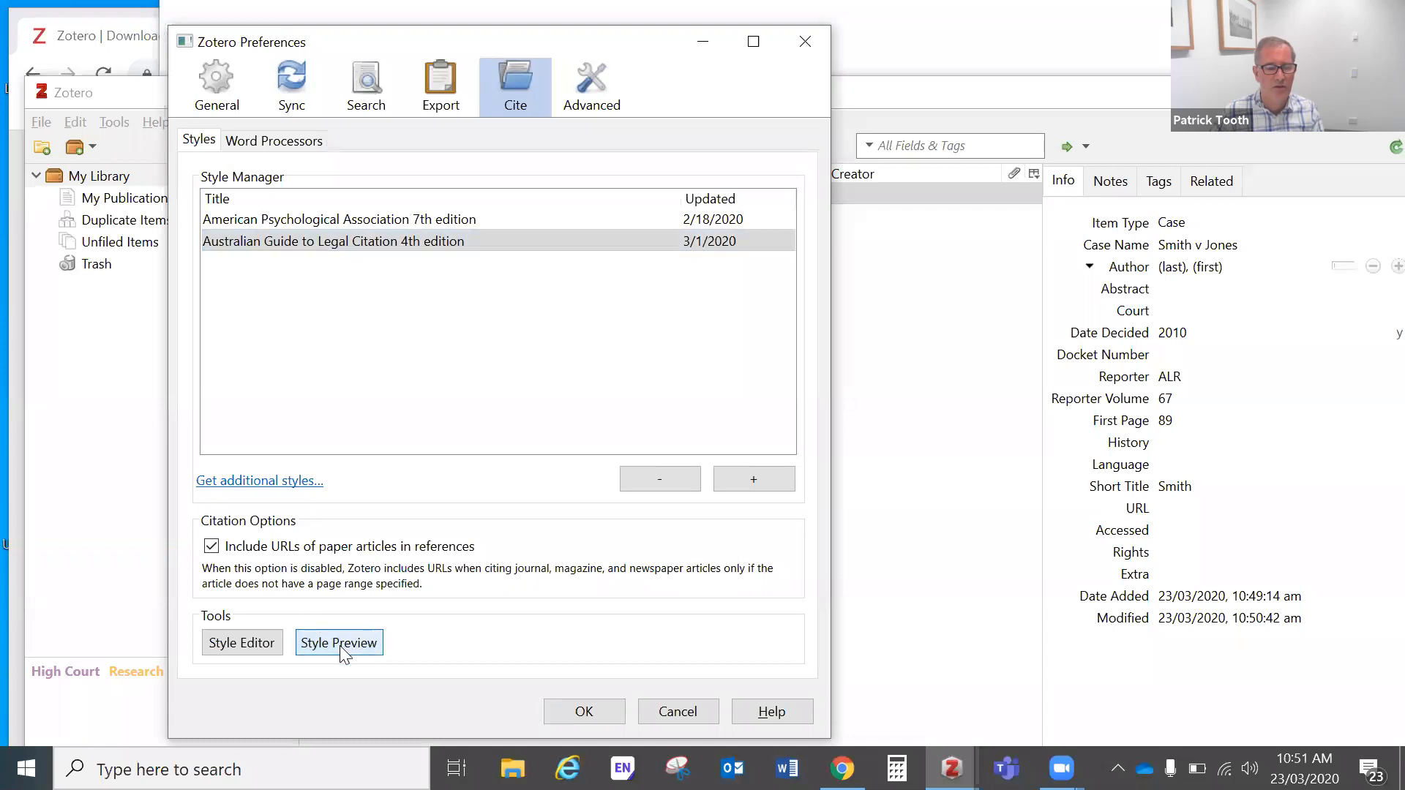
click(557, 705)
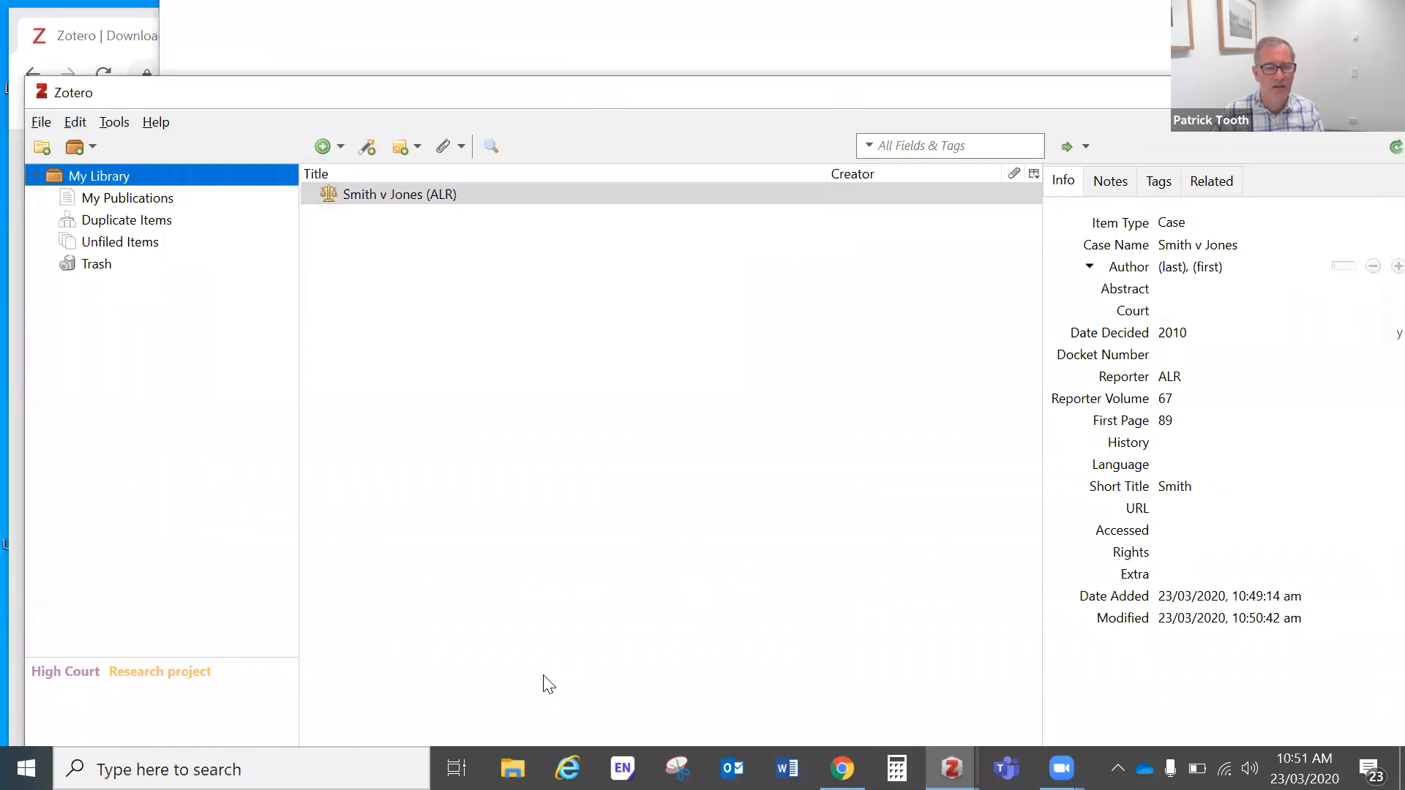
Cycle between open windows and select Smith v Jones in the main library.
key(alt+Tab)
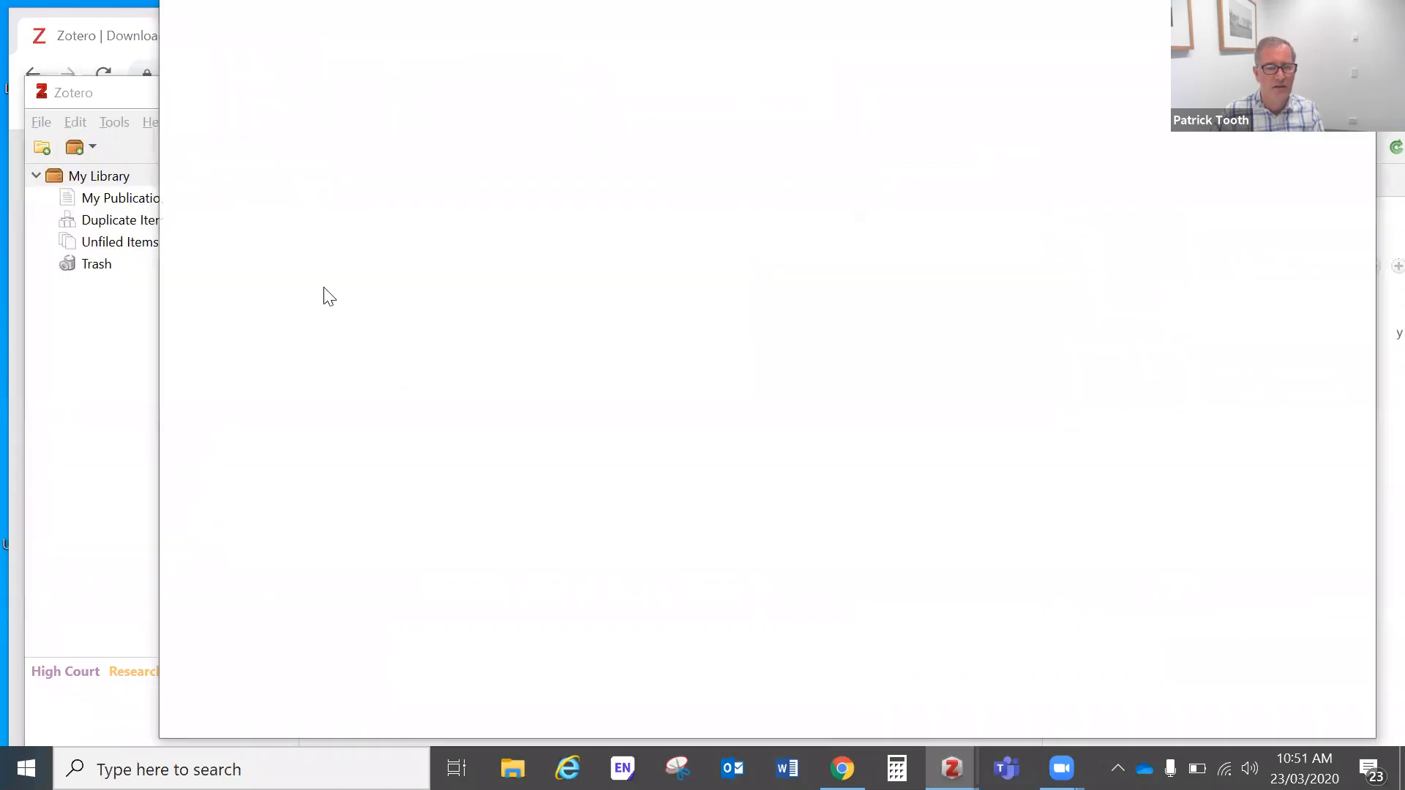
key(alt+Tab)
key(alt+Tab)
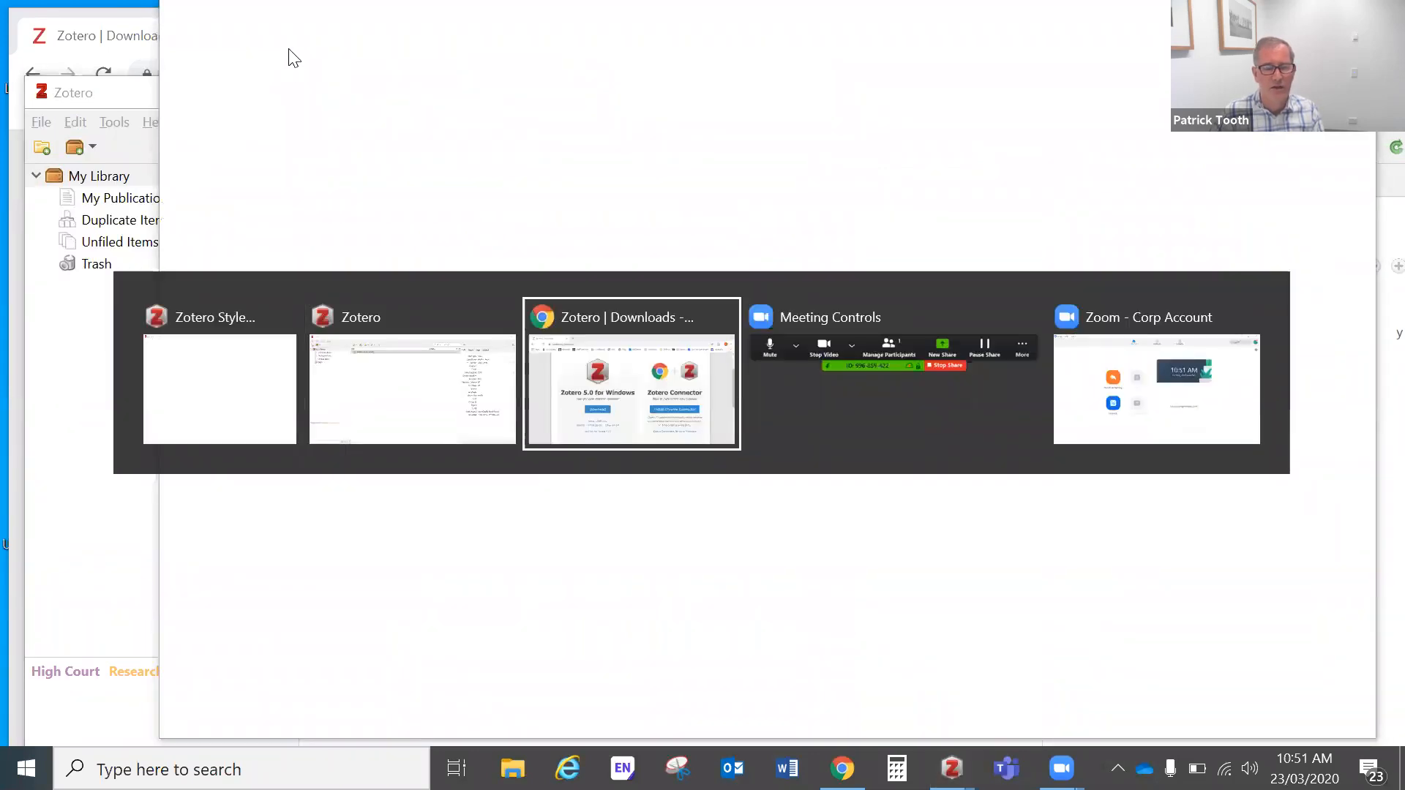
key(alt+Tab)
key(alt+Tab)
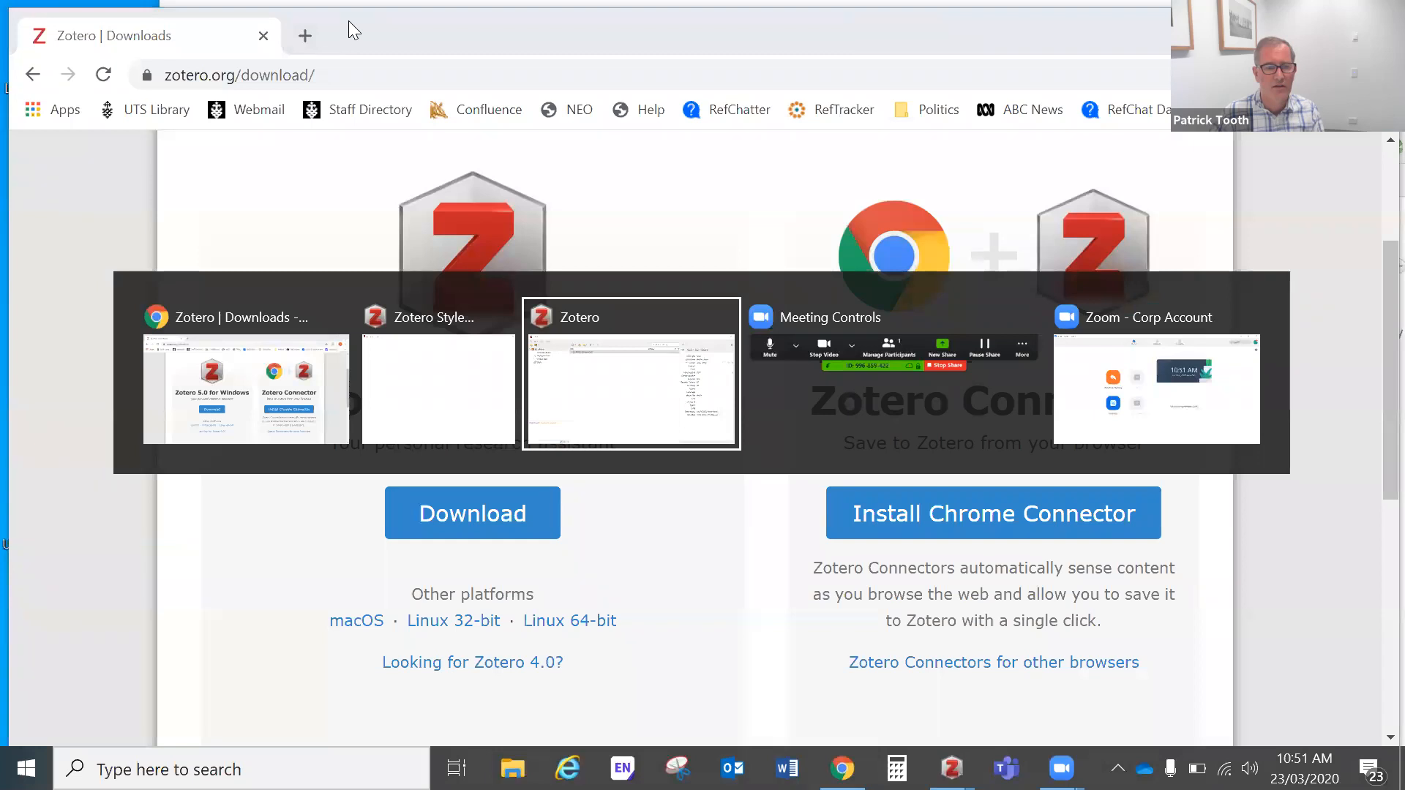
key(alt+Tab)
key(alt+Tab)
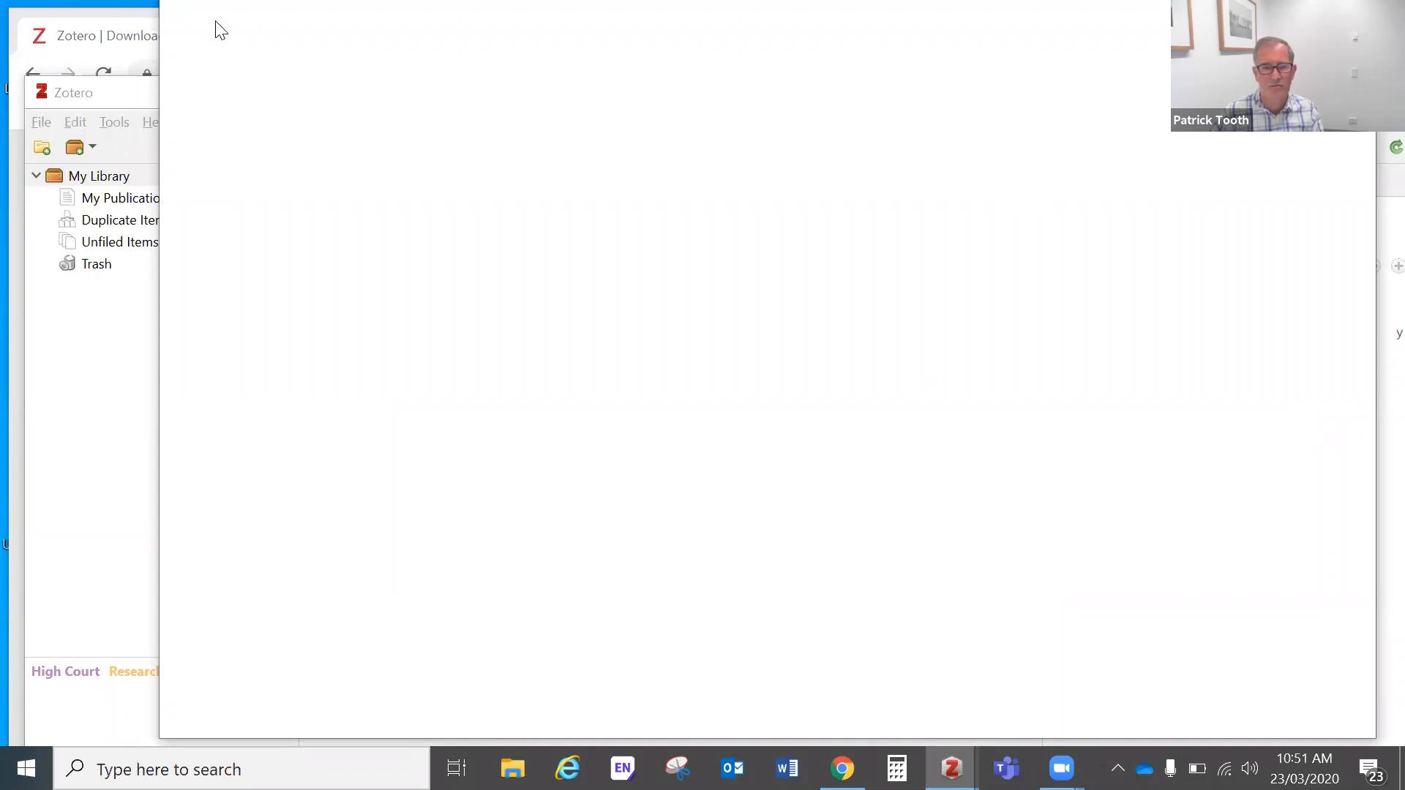
click(128, 414)
click(421, 419)
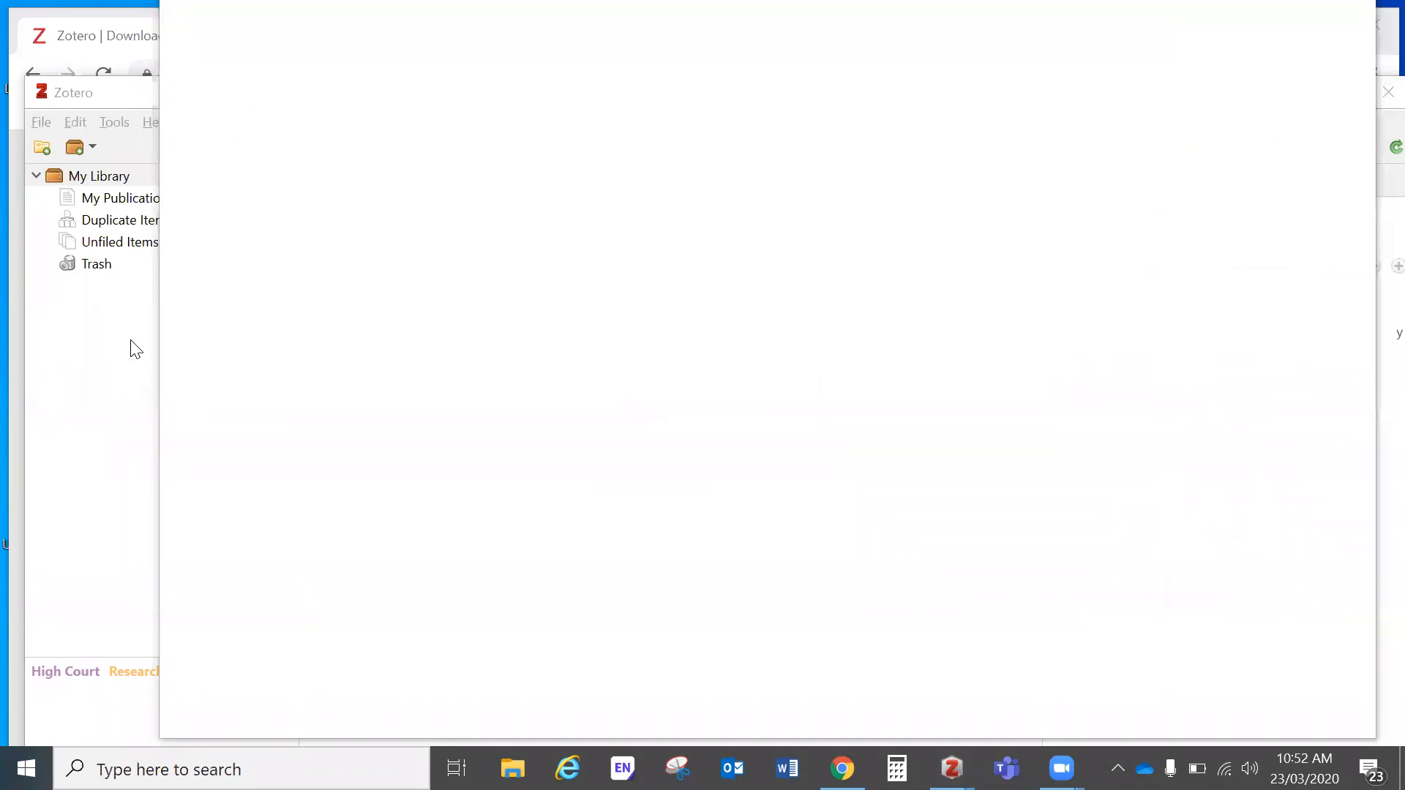
click(1342, 37)
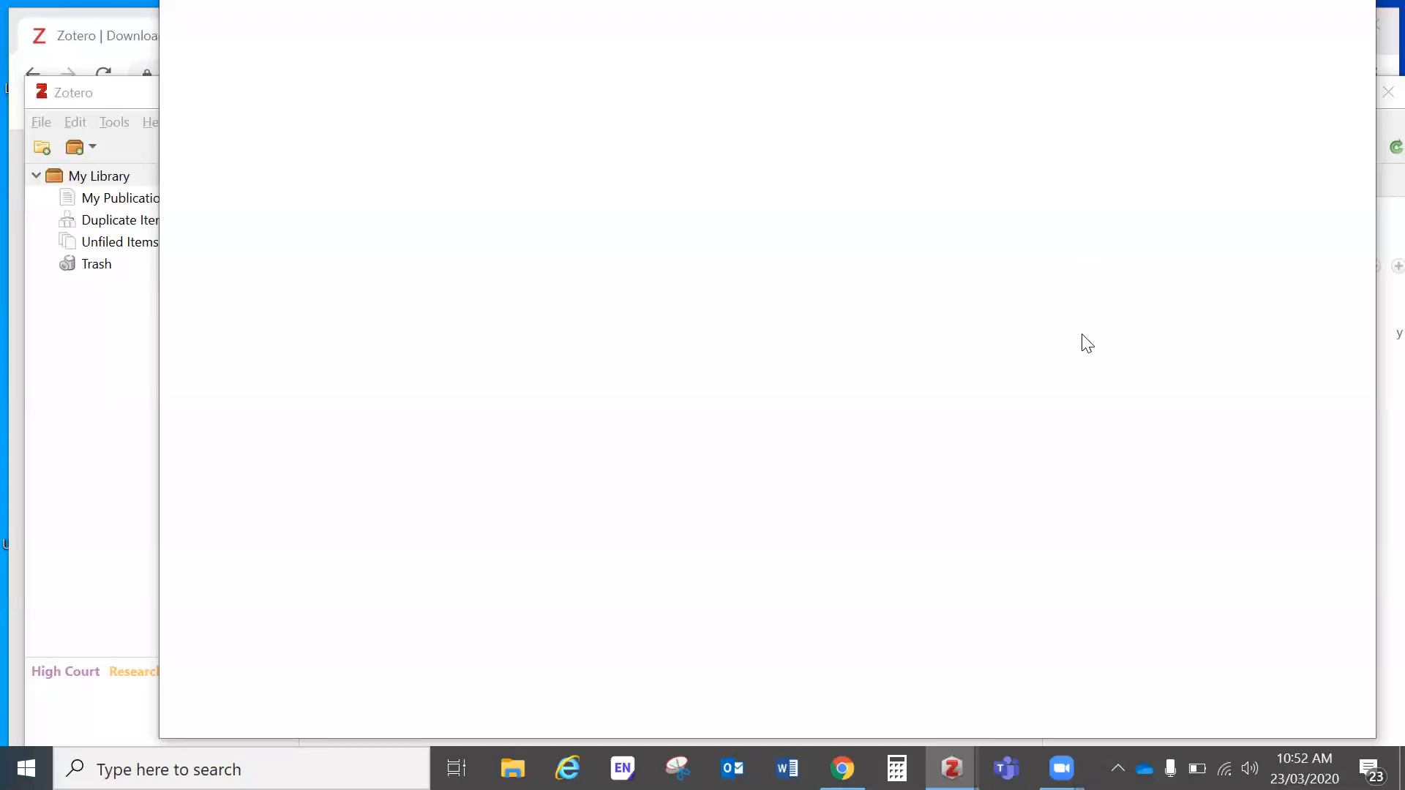
key(alt+Tab)
key(alt+Tab)
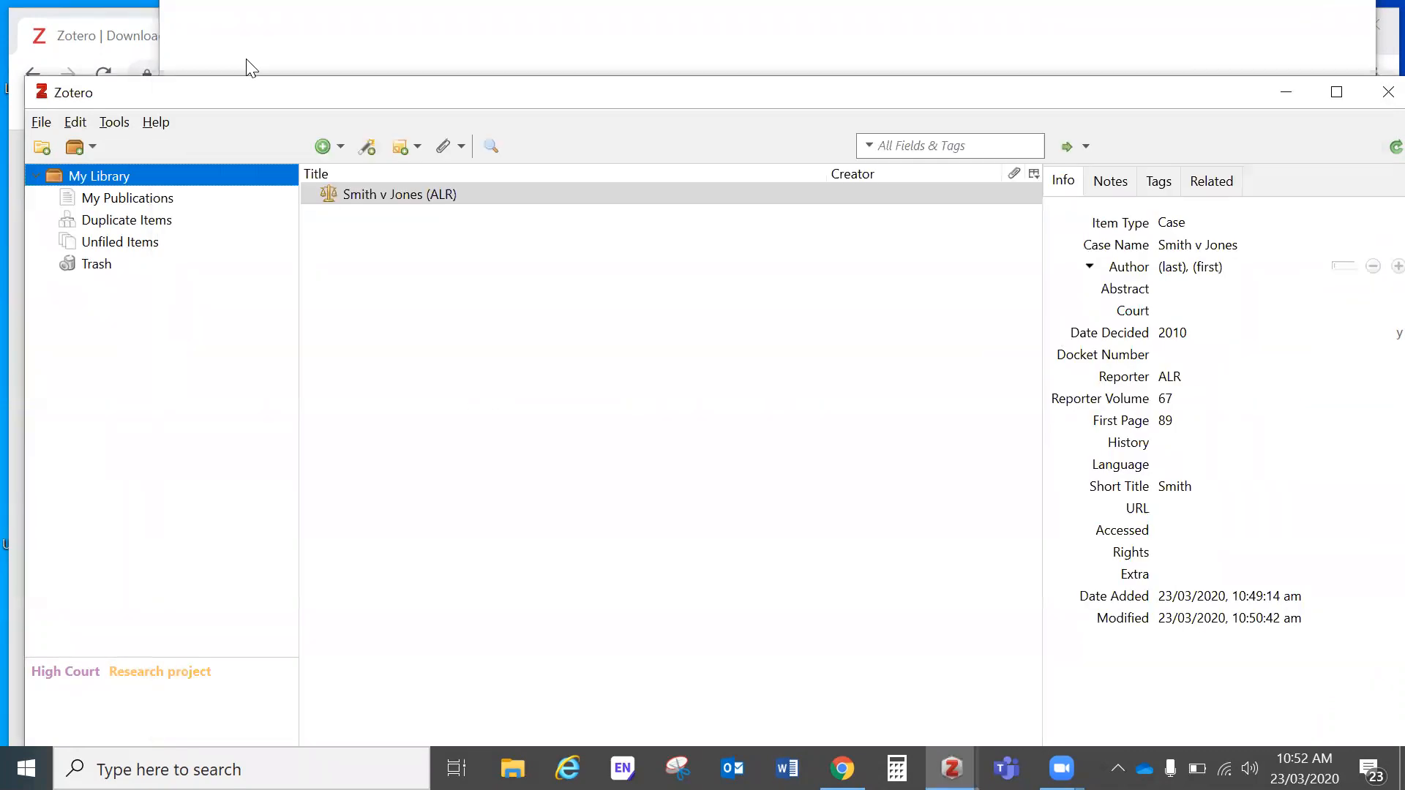
With Smith v Jones selected, pick AGLC 4th edition in Cite preferences and launch Style Preview.
click(102, 42)
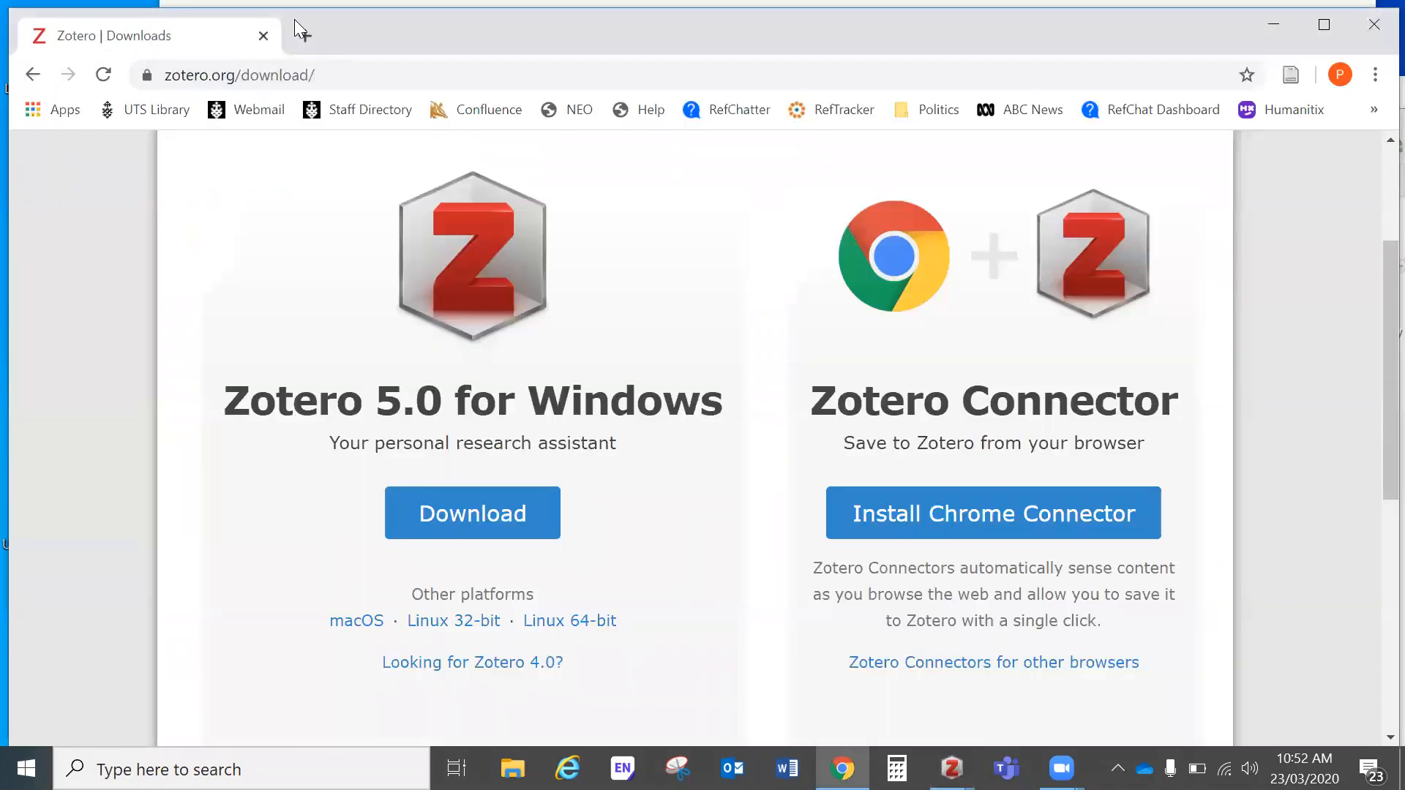
key(alt+Tab)
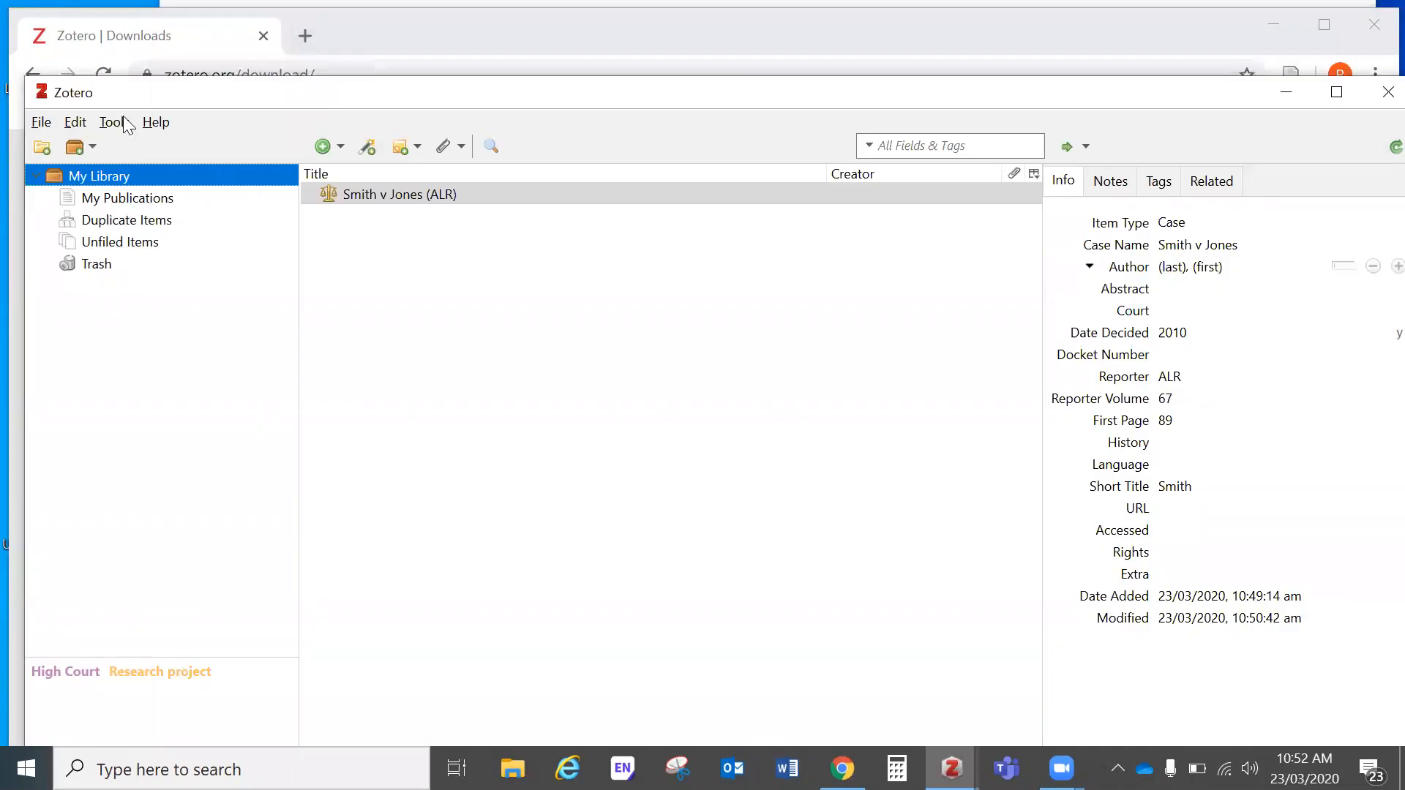
click(418, 196)
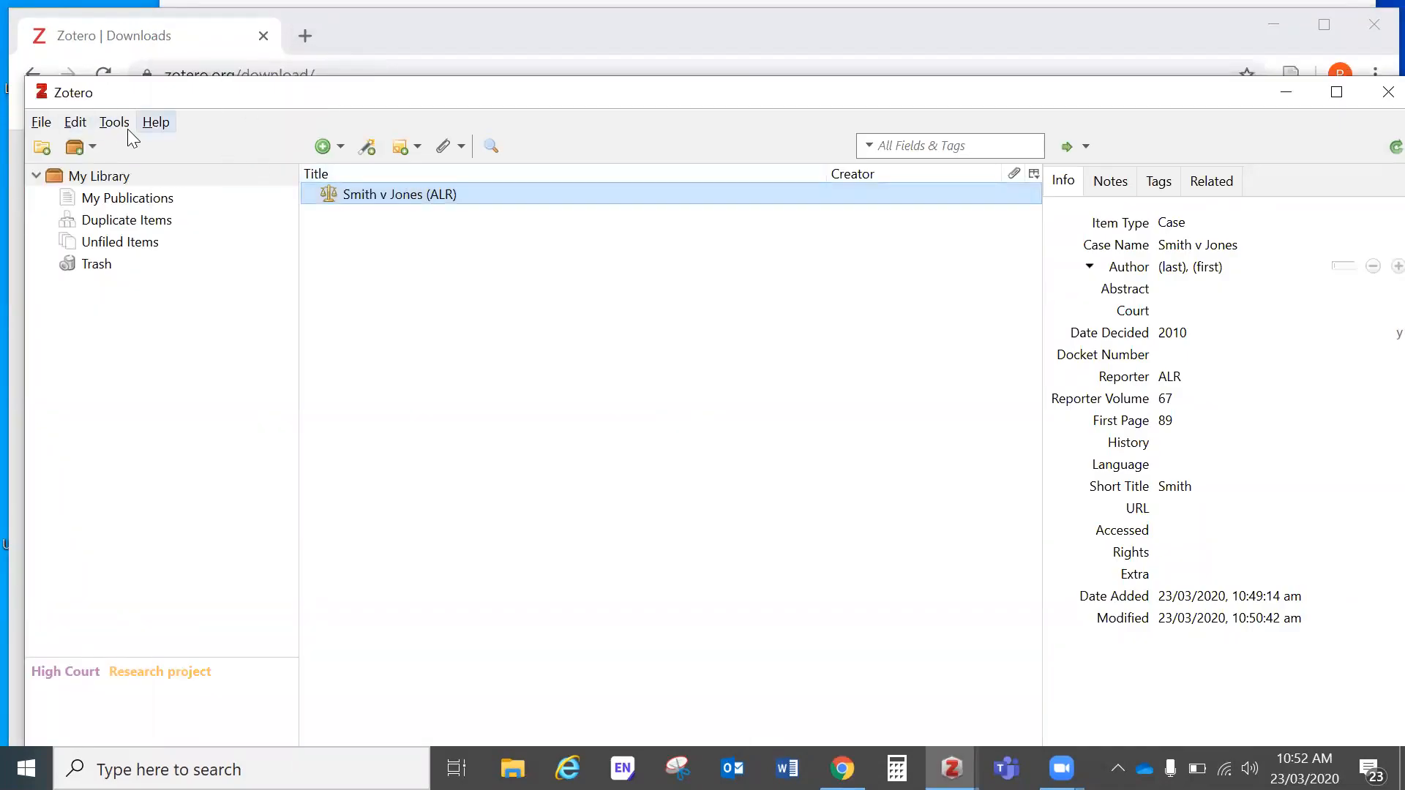
click(75, 122)
click(204, 408)
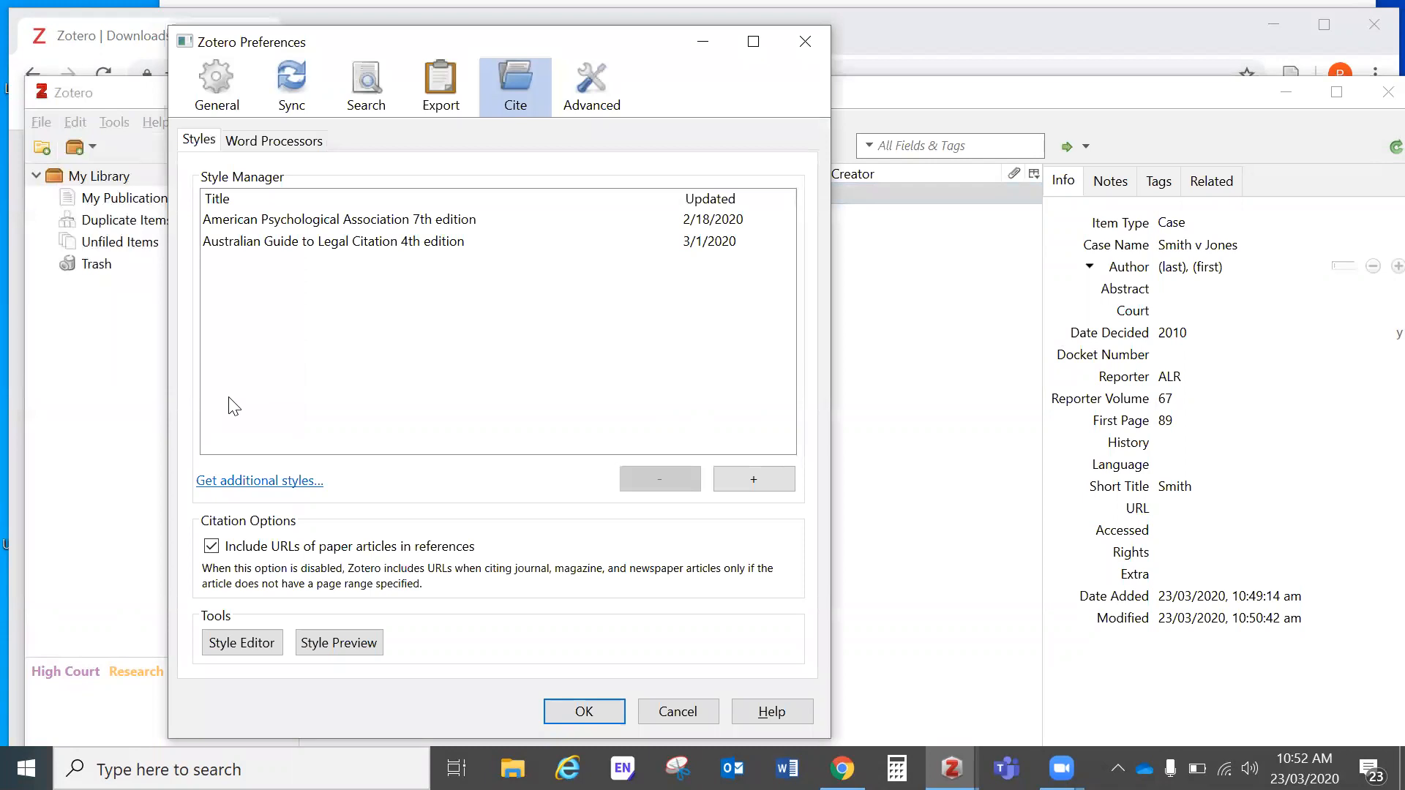
click(332, 246)
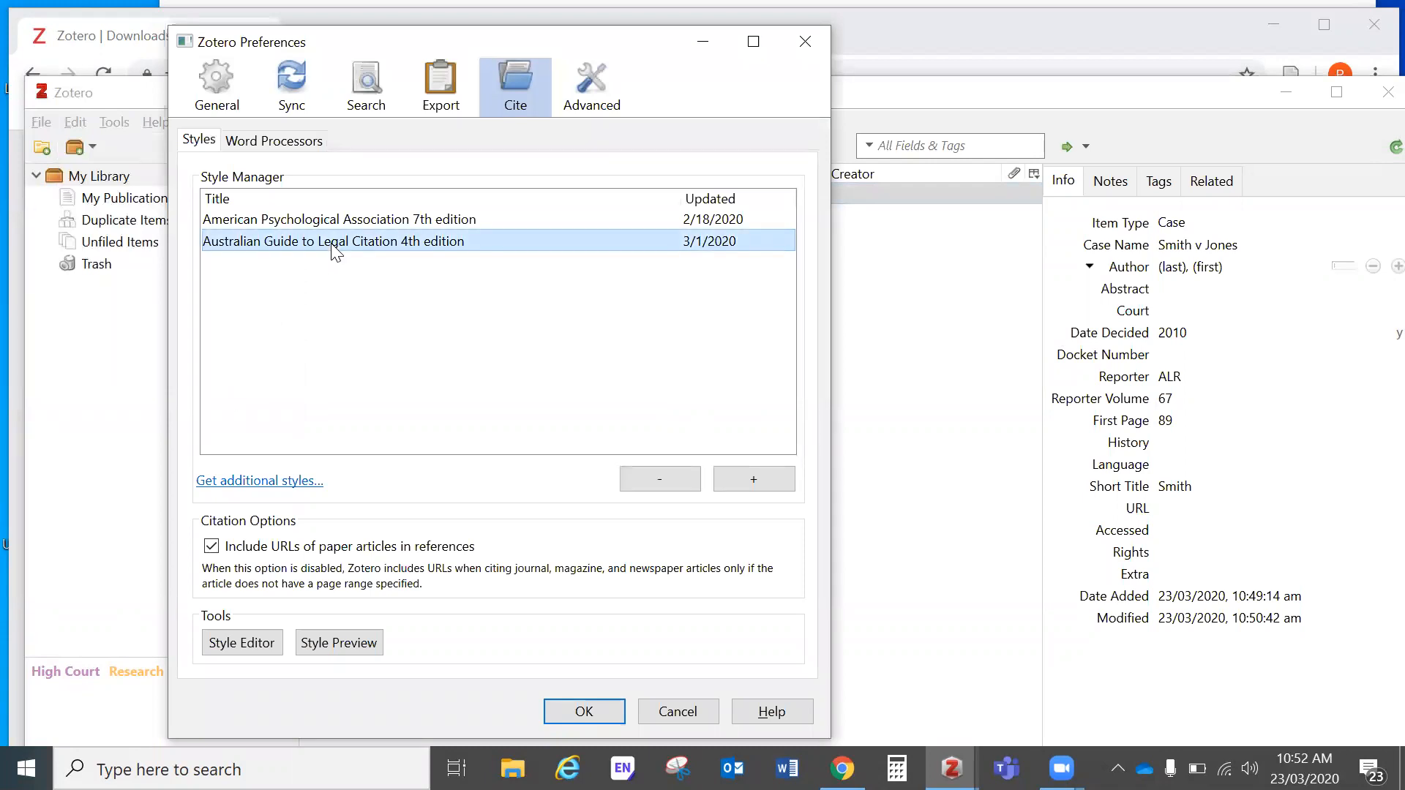
click(341, 643)
click(356, 653)
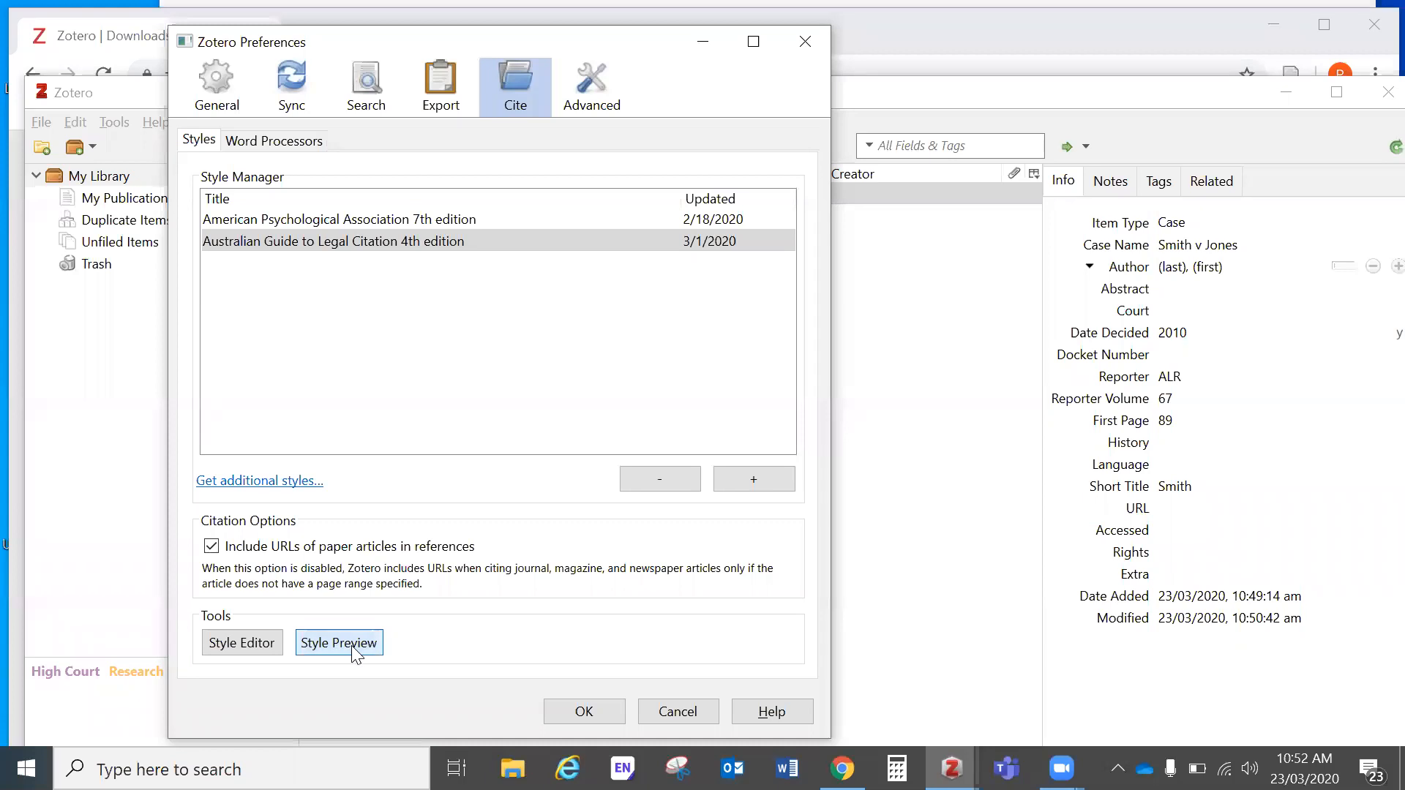
click(356, 650)
Close the stray preview window, reselect Smith v Jones, and reopen Style Preview from Cite settings.
key(alt+Tab)
key(Tab)
key(alt+Tab)
mouse_move(342, 406)
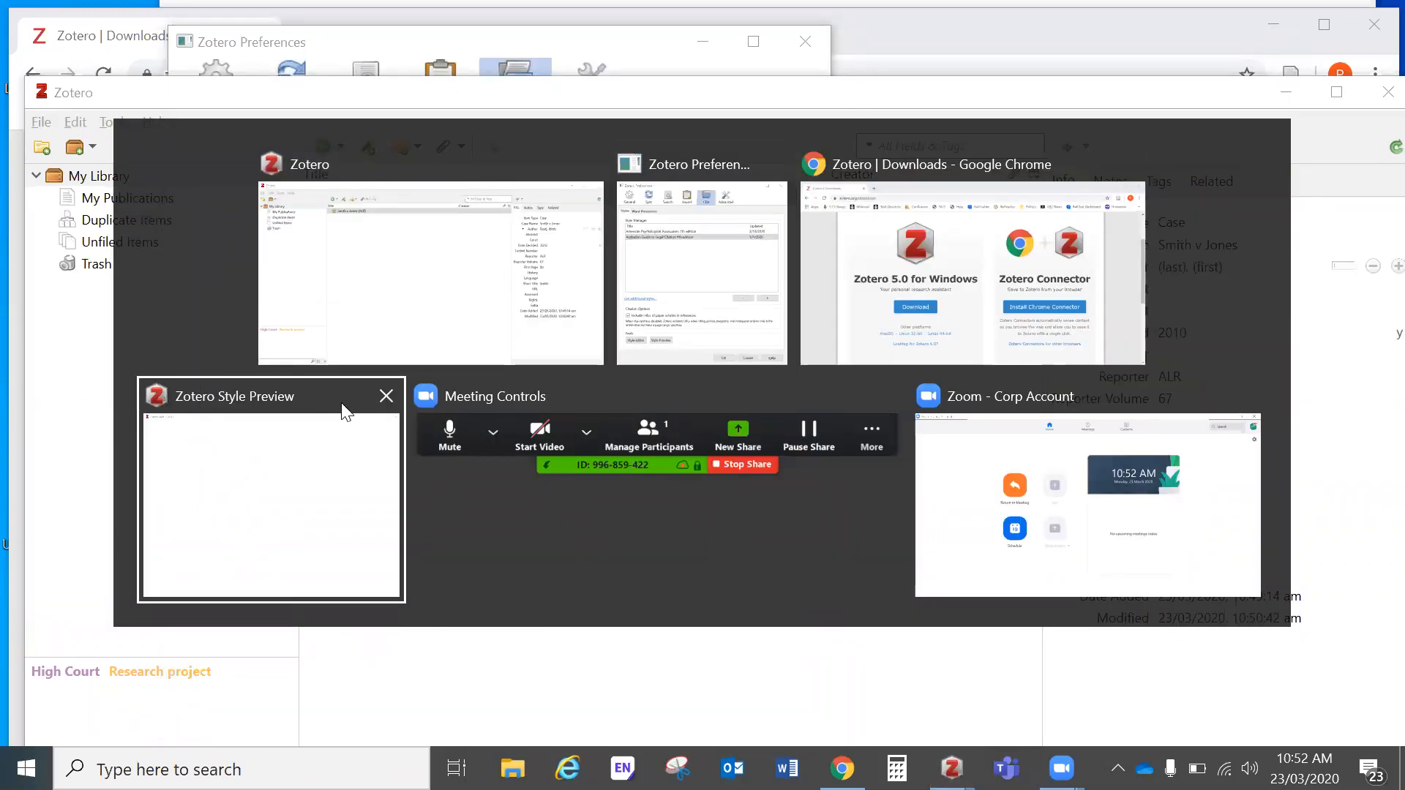
click(387, 397)
key(Escape)
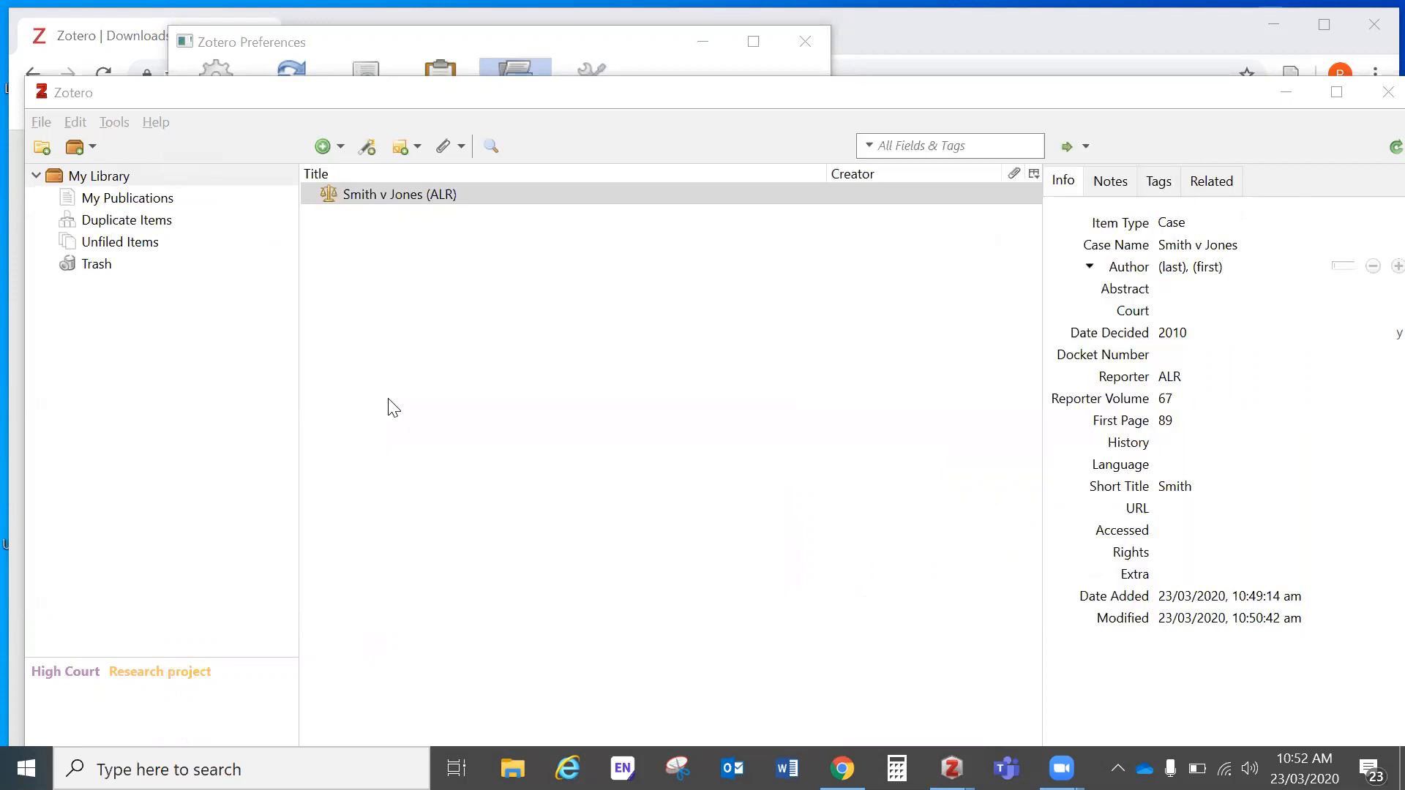
click(465, 194)
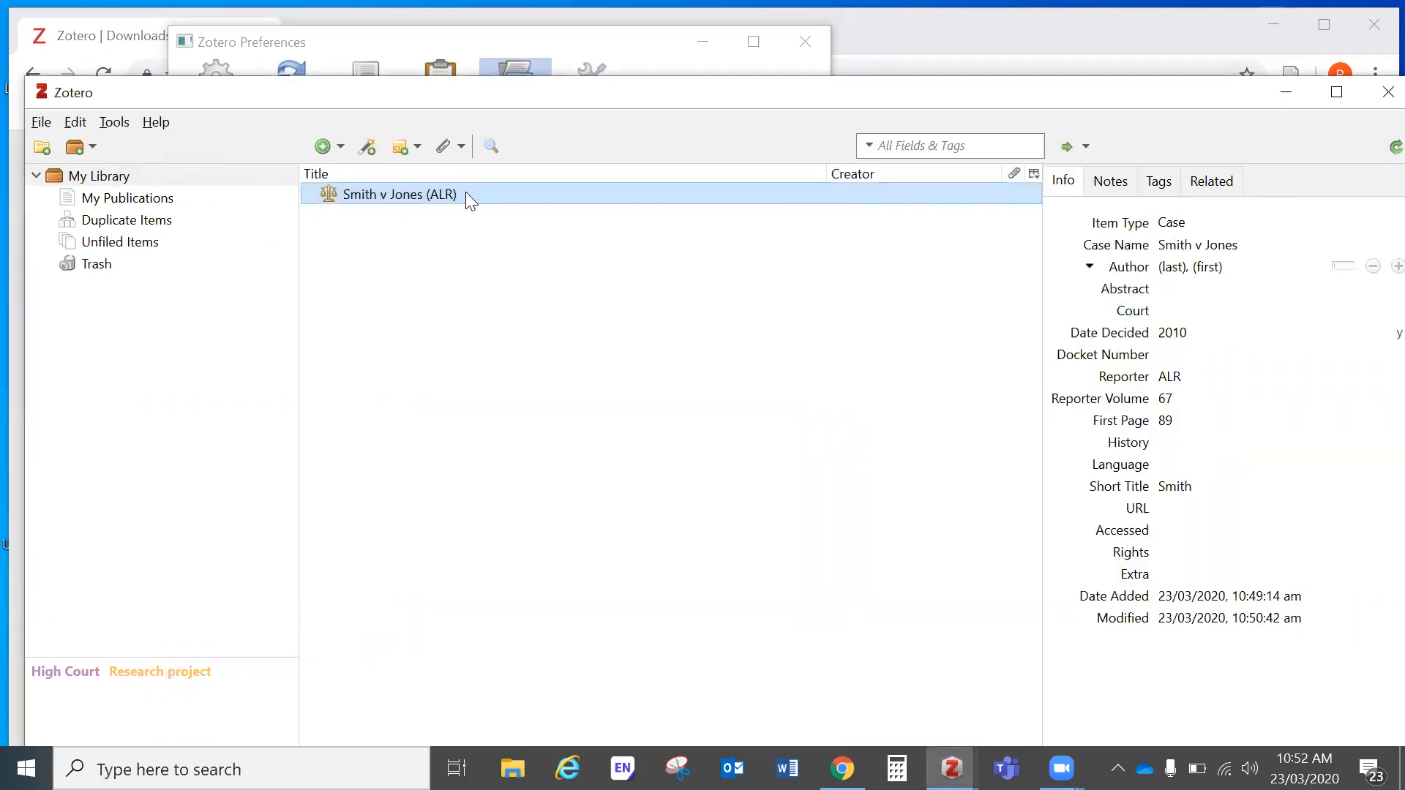
click(77, 123)
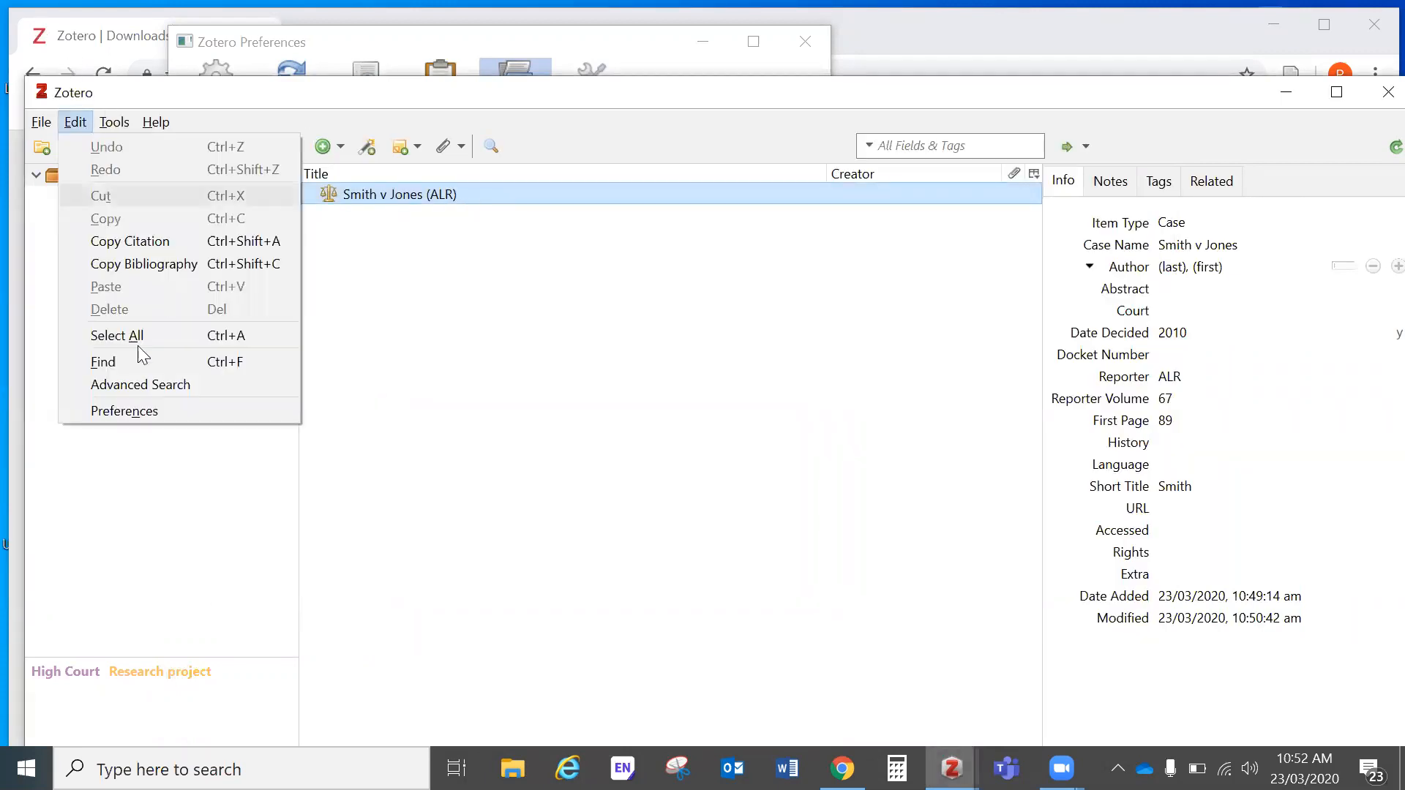
click(147, 407)
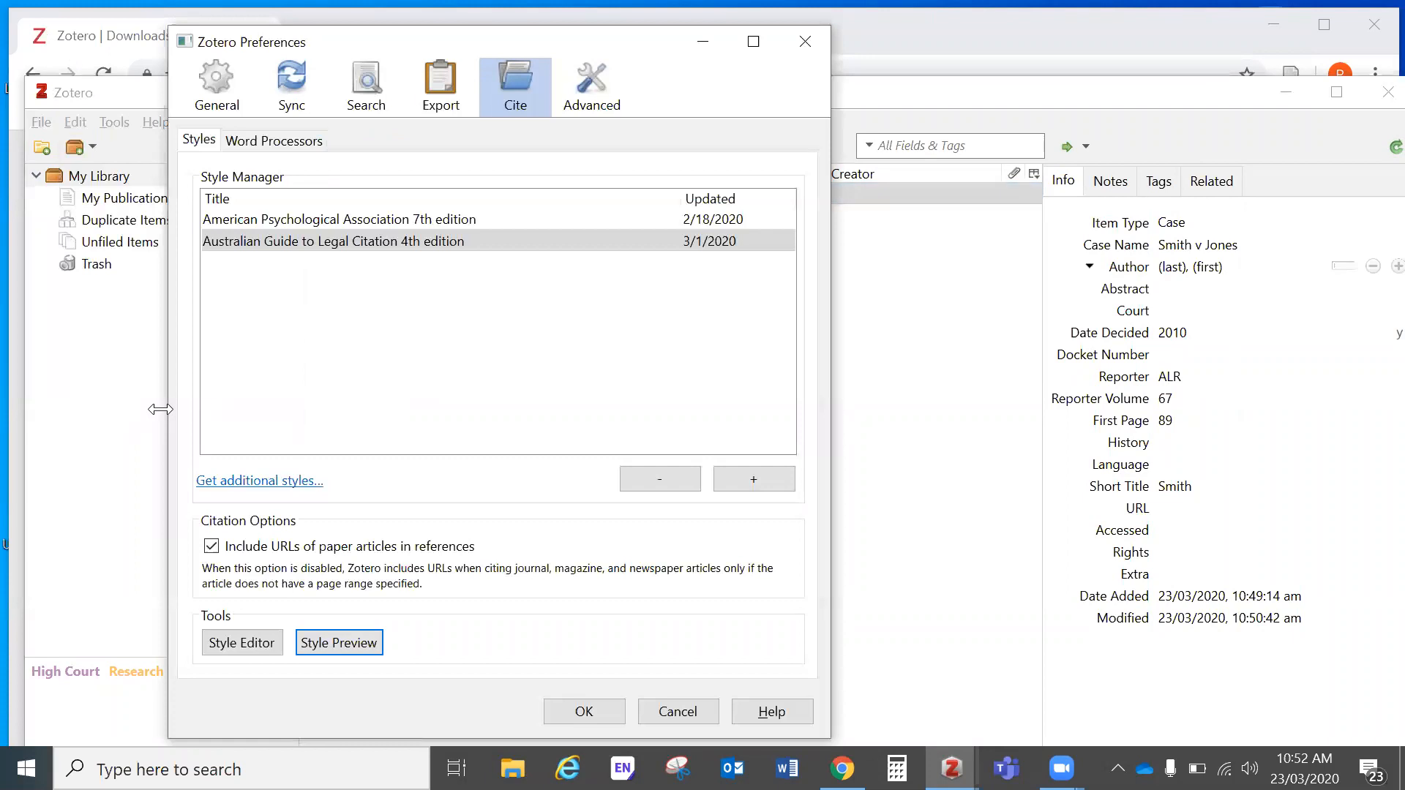
click(340, 641)
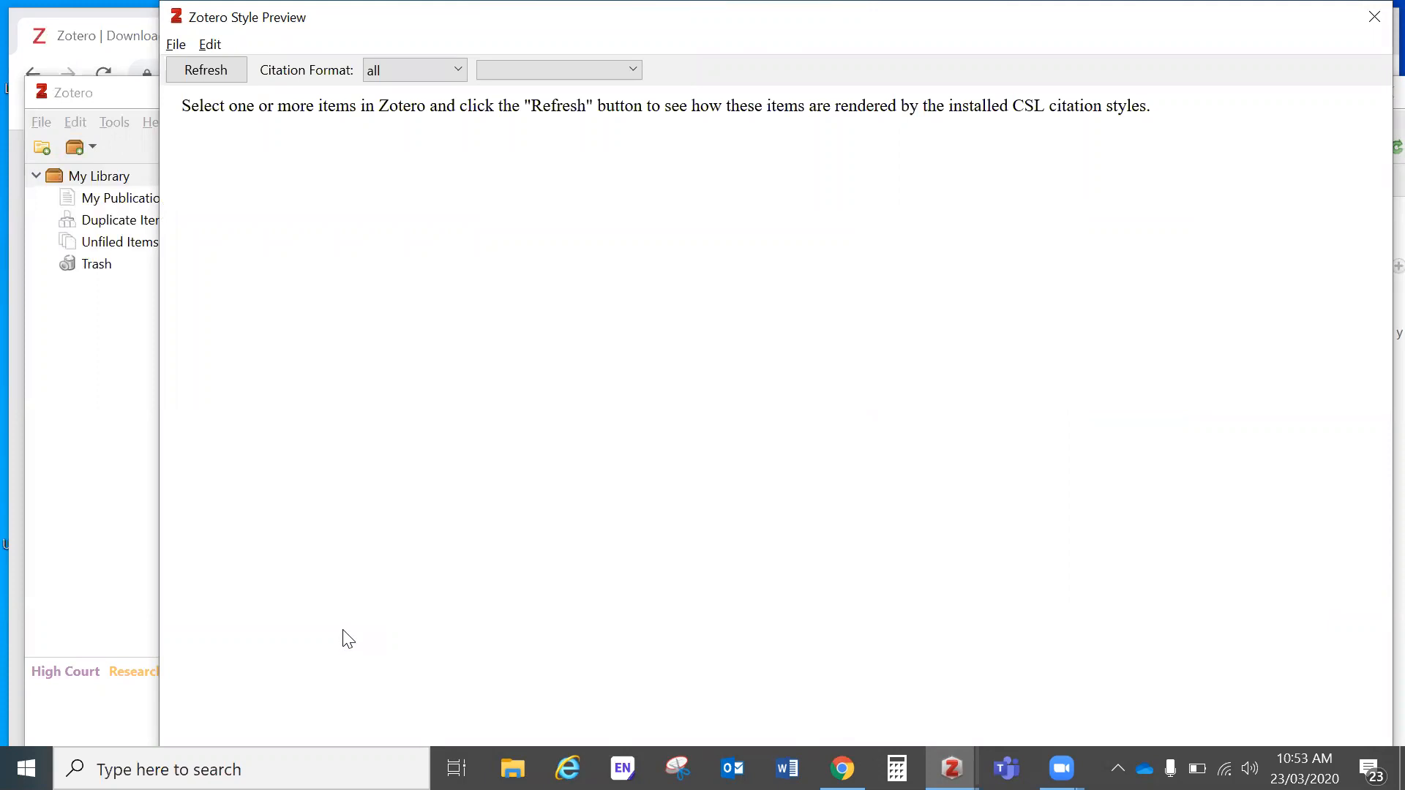
Close Style Preview, confirm Preferences with OK, and reselect the Smith v Jones case.
click(1375, 18)
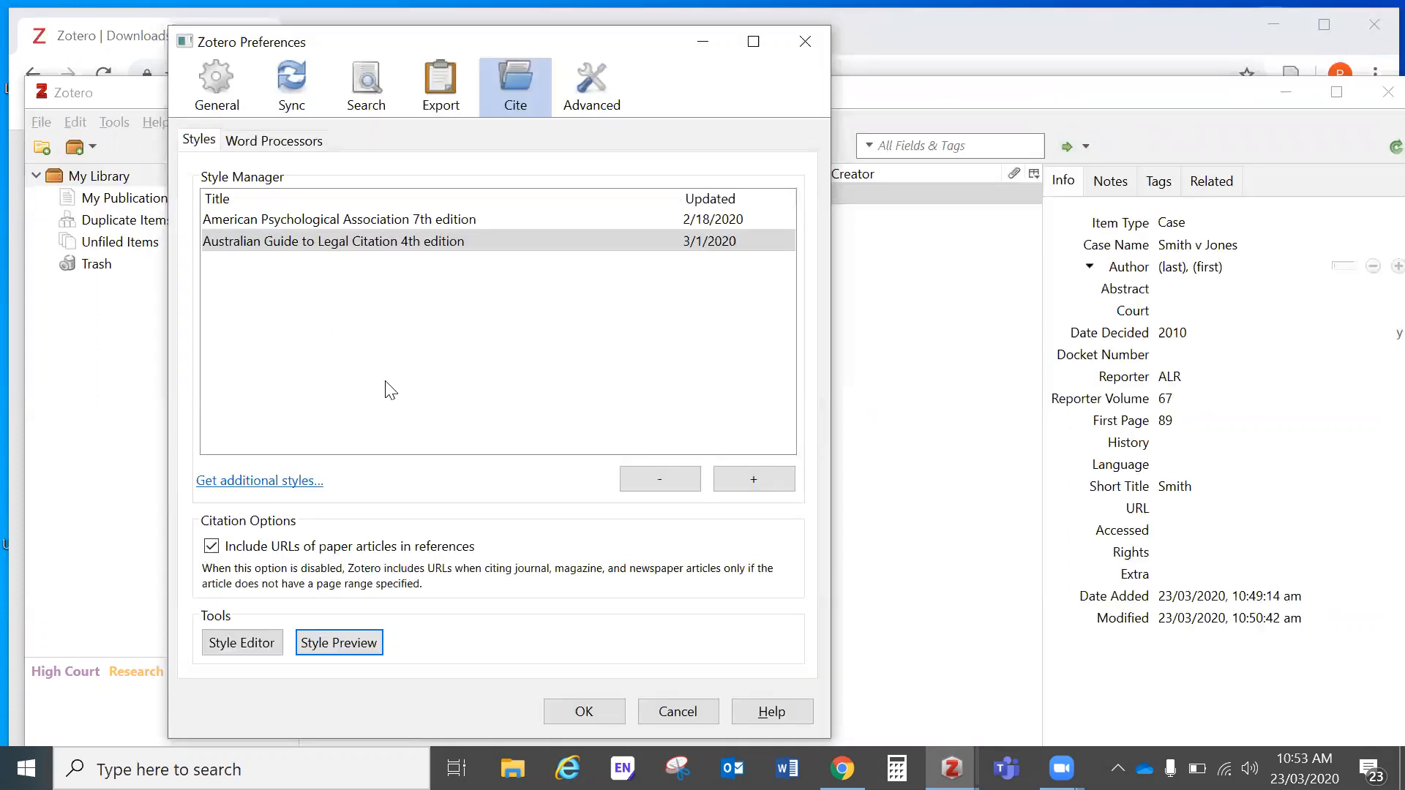
click(583, 711)
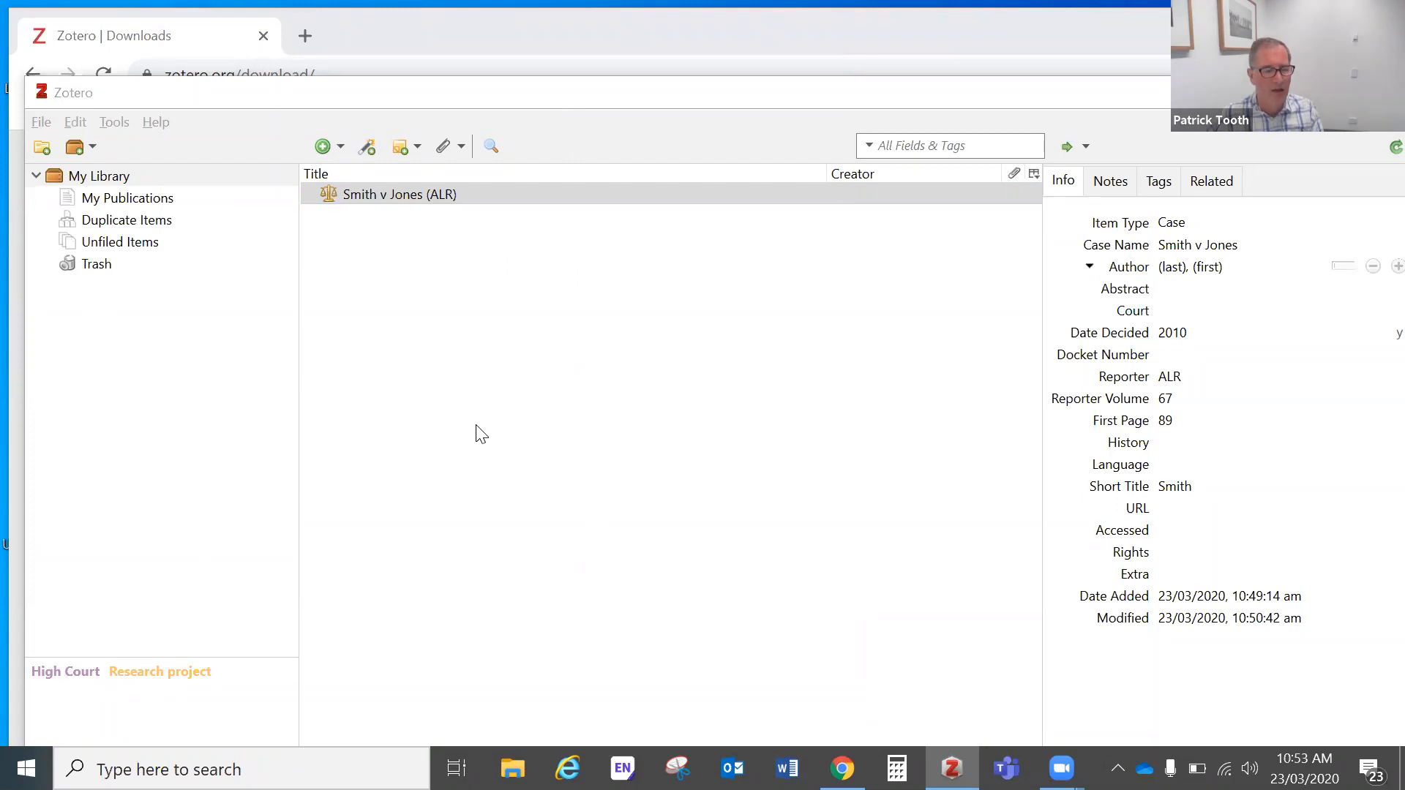
click(418, 194)
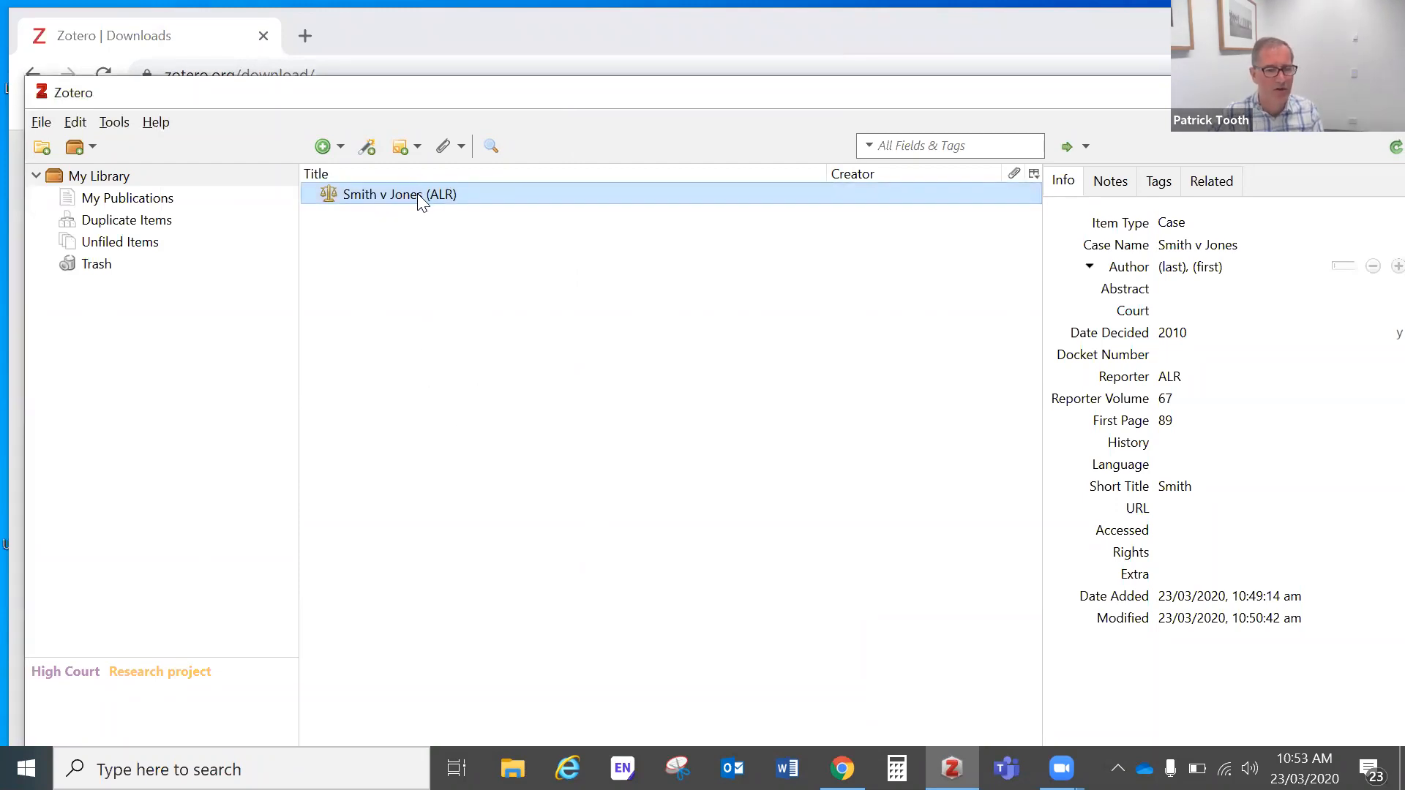
Open Style Preview with AGLC 4th edition selected and refresh it to render Smith v Jones.
click(76, 122)
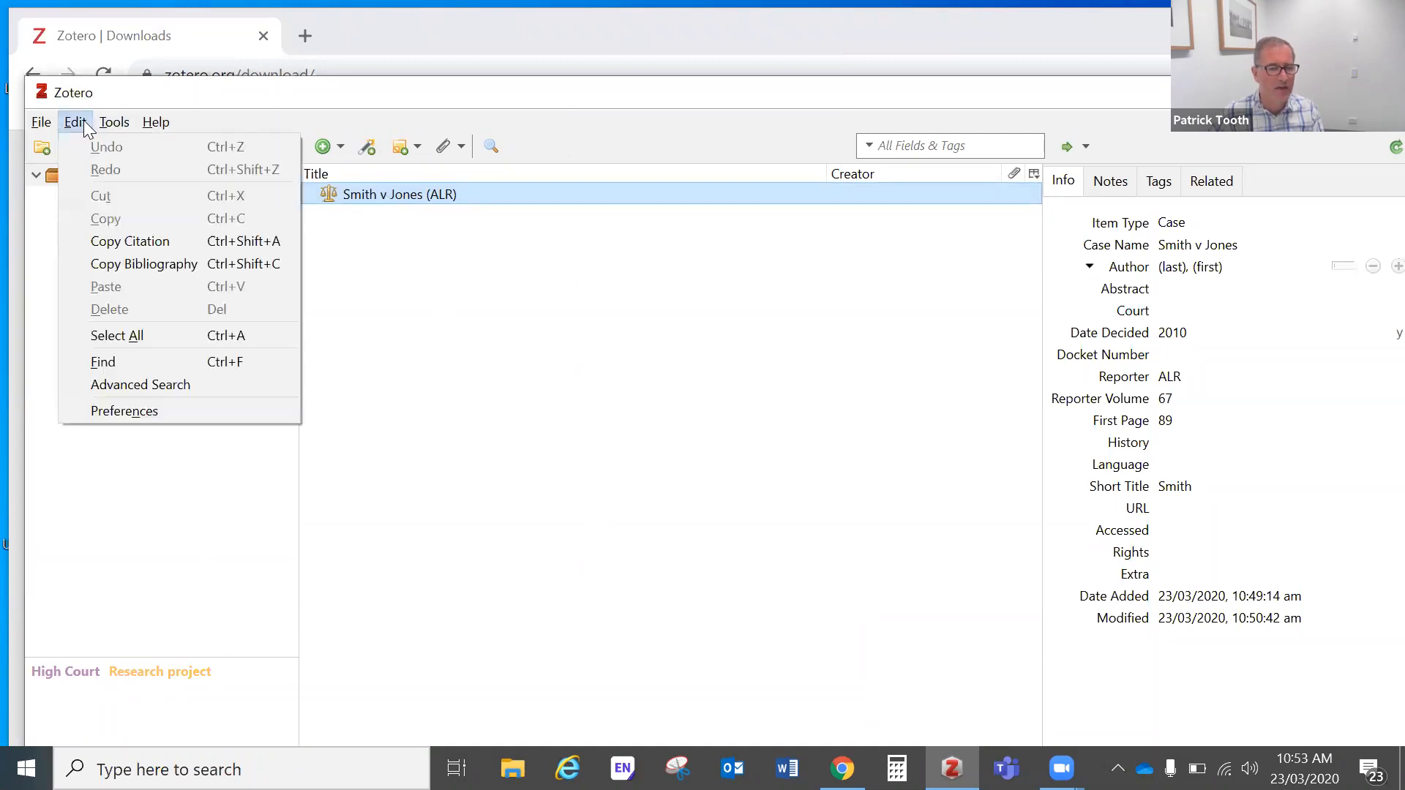
click(143, 408)
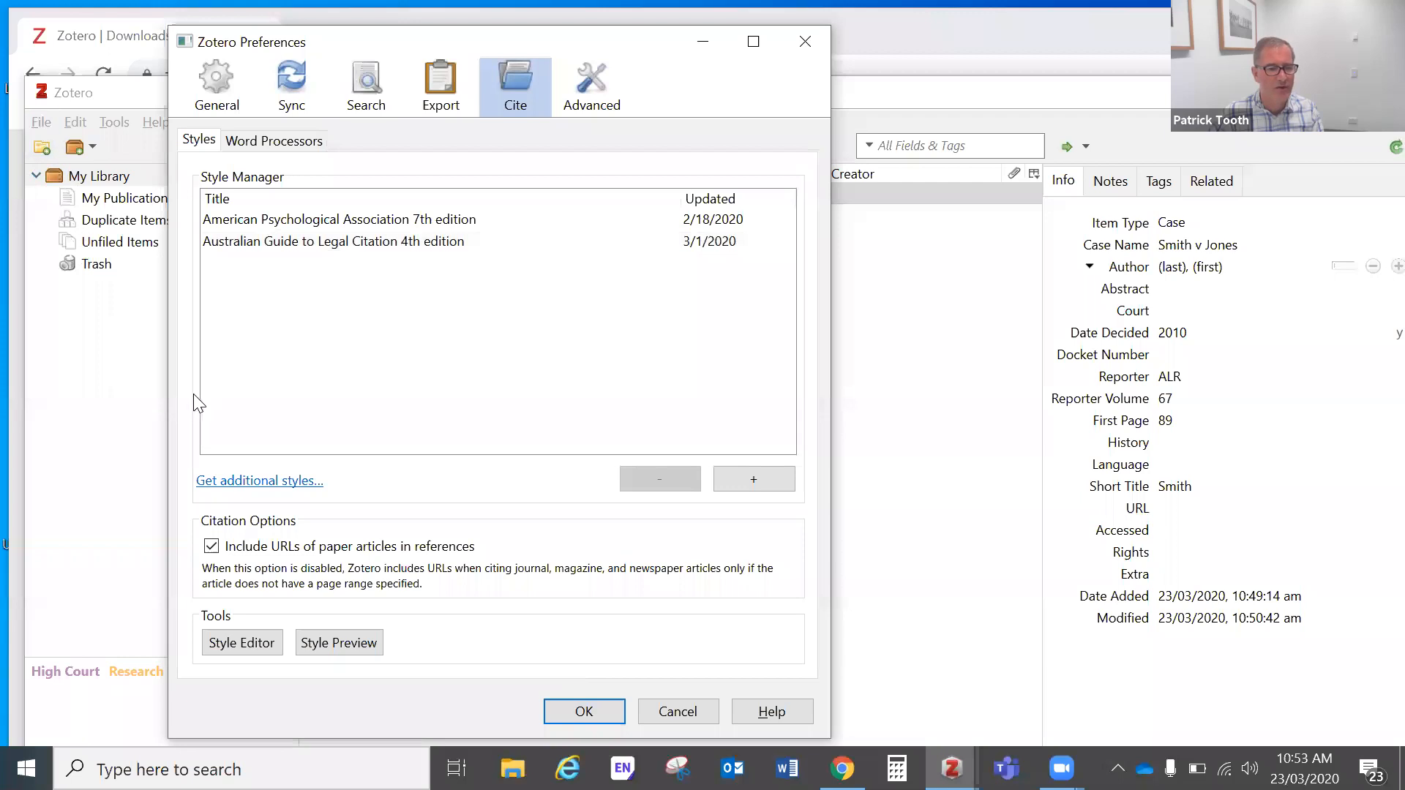
click(321, 239)
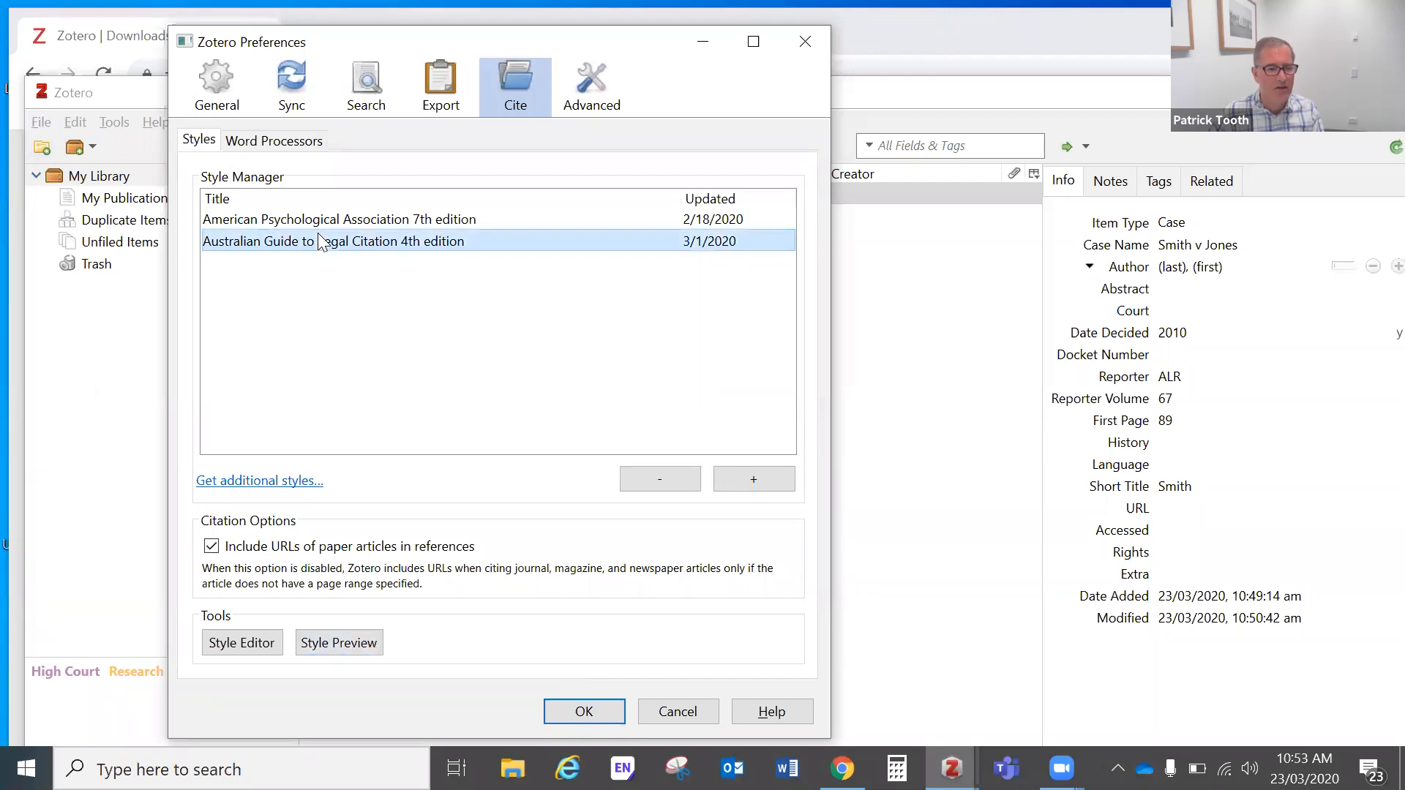
click(334, 641)
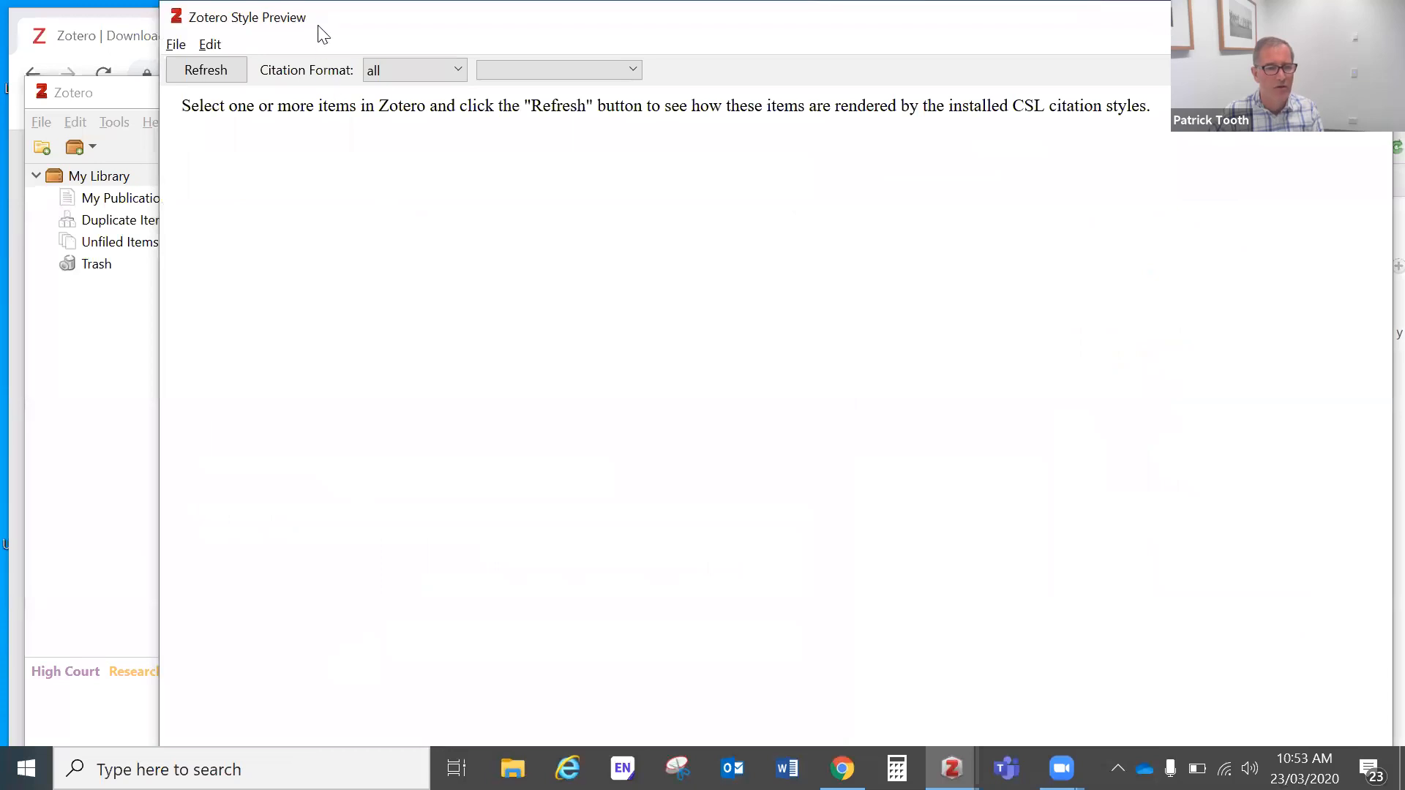
drag(317, 29, 196, 86)
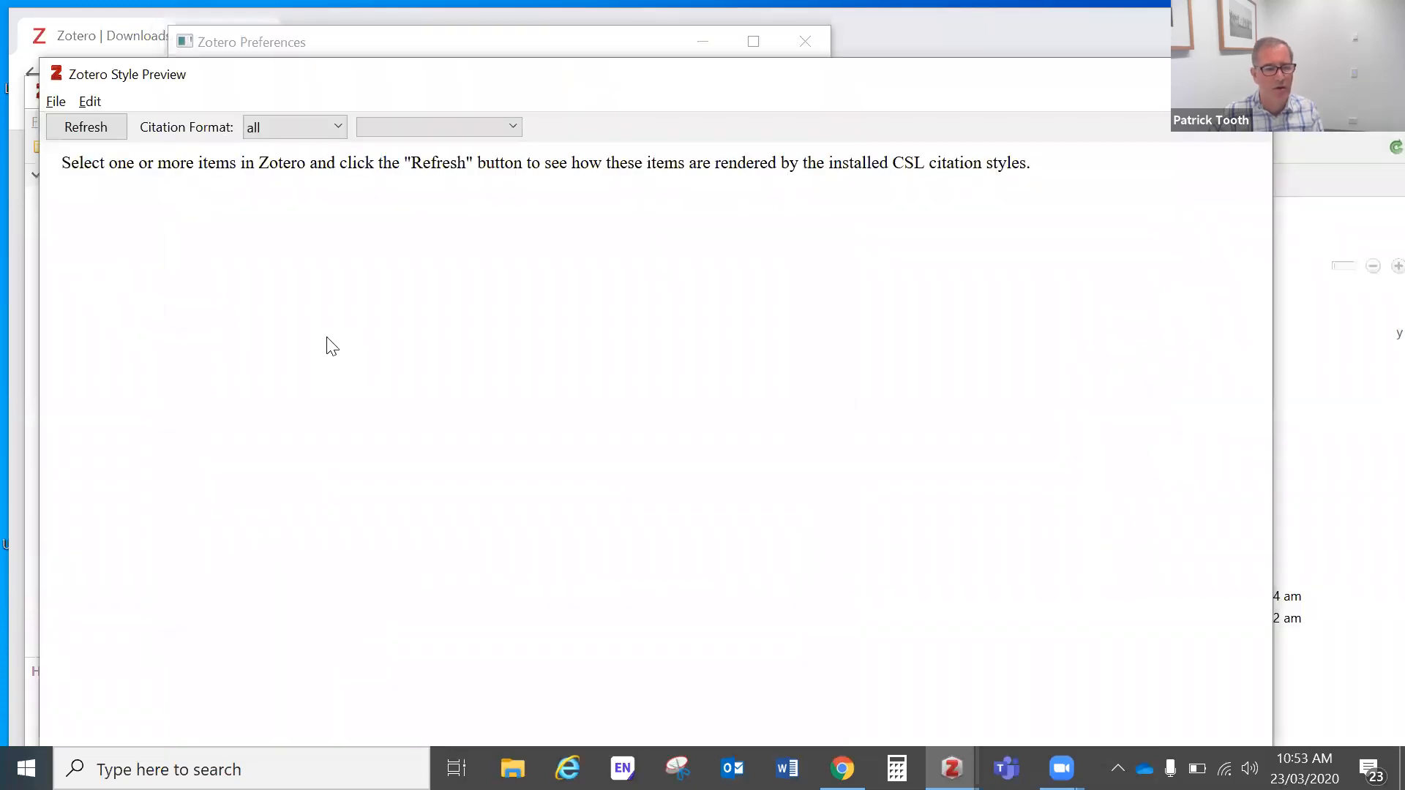
click(85, 128)
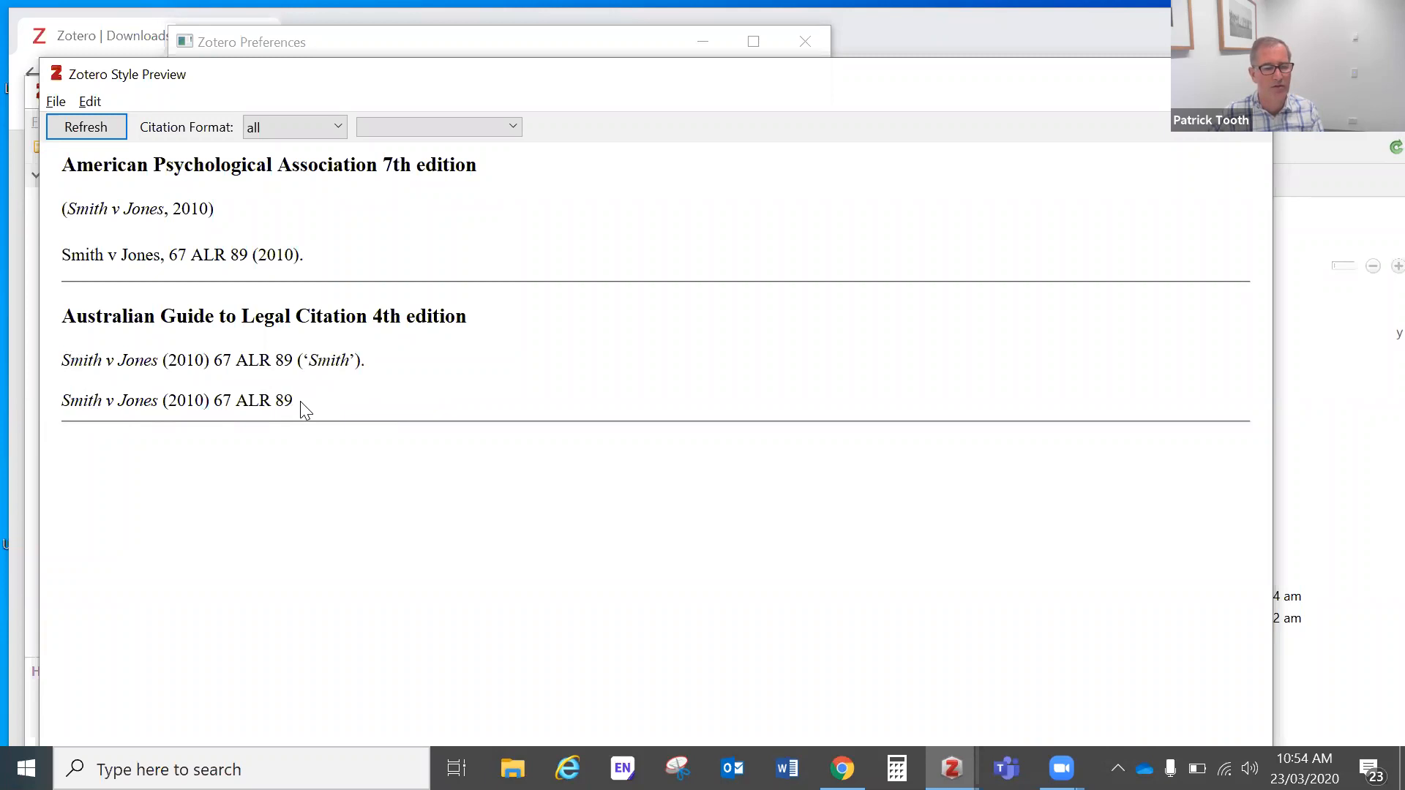
Inspect the AGLC citation for Smith v Jones, move the preview aside, and return to the library.
drag(284, 362, 337, 363)
click(375, 374)
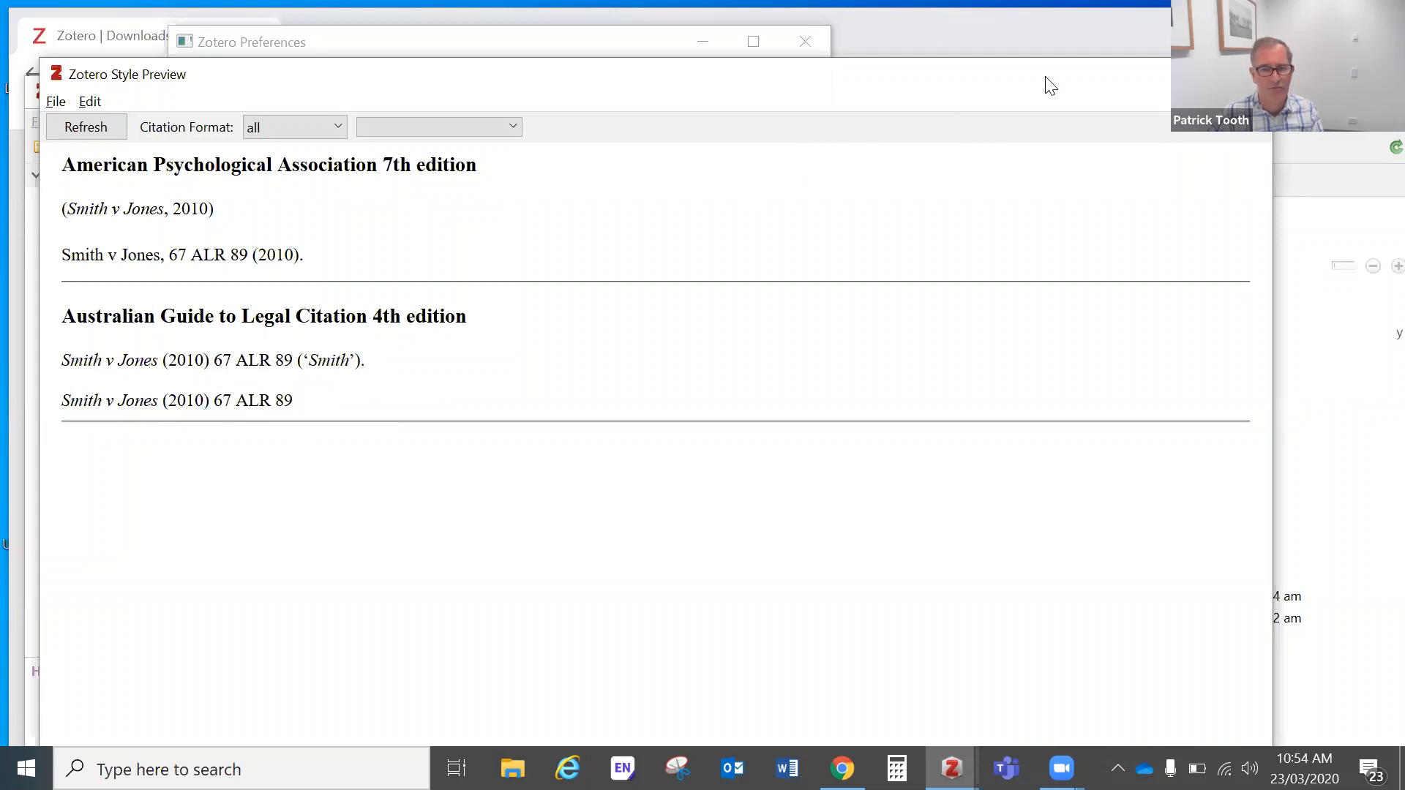
drag(1051, 86, 1144, 35)
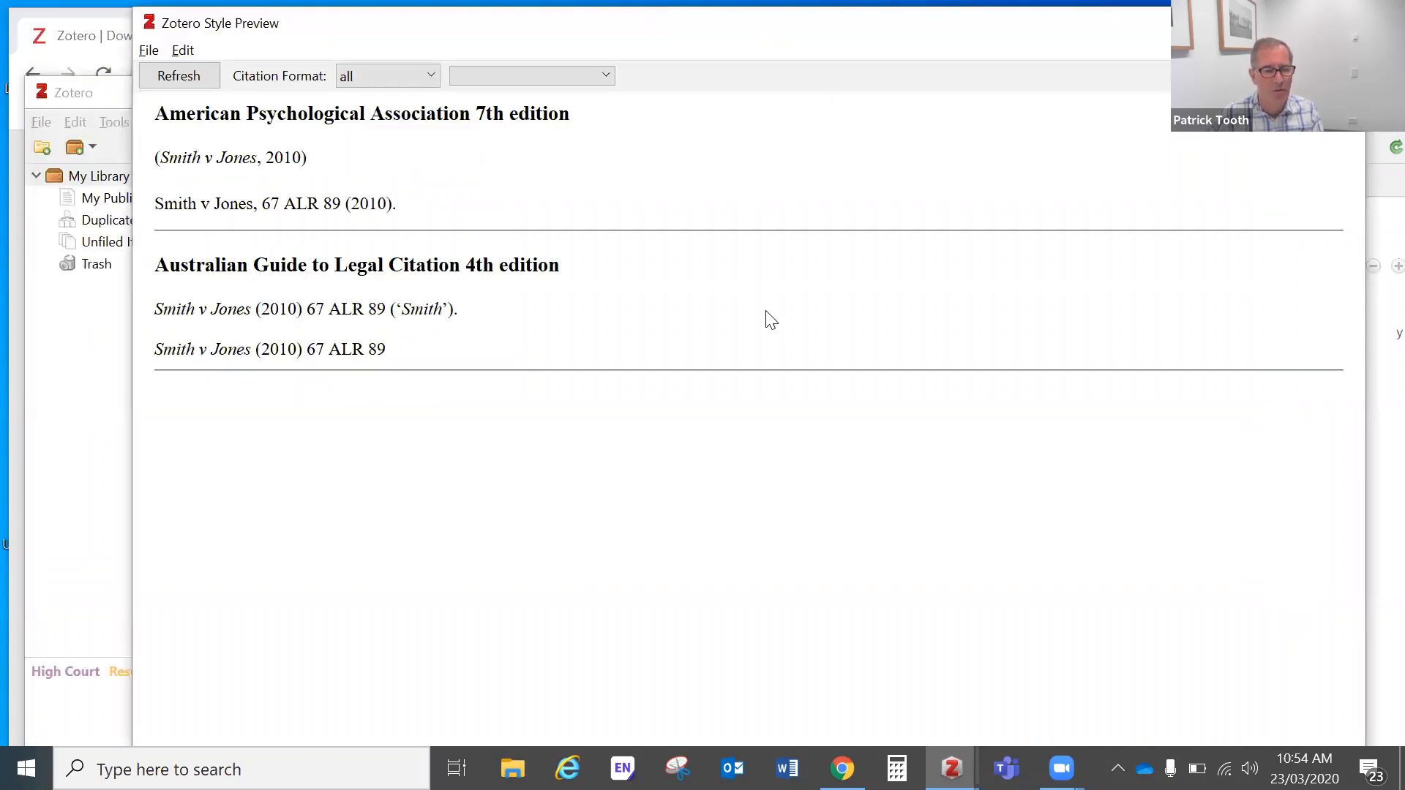
key(alt+Tab)
key(alt+Tab)
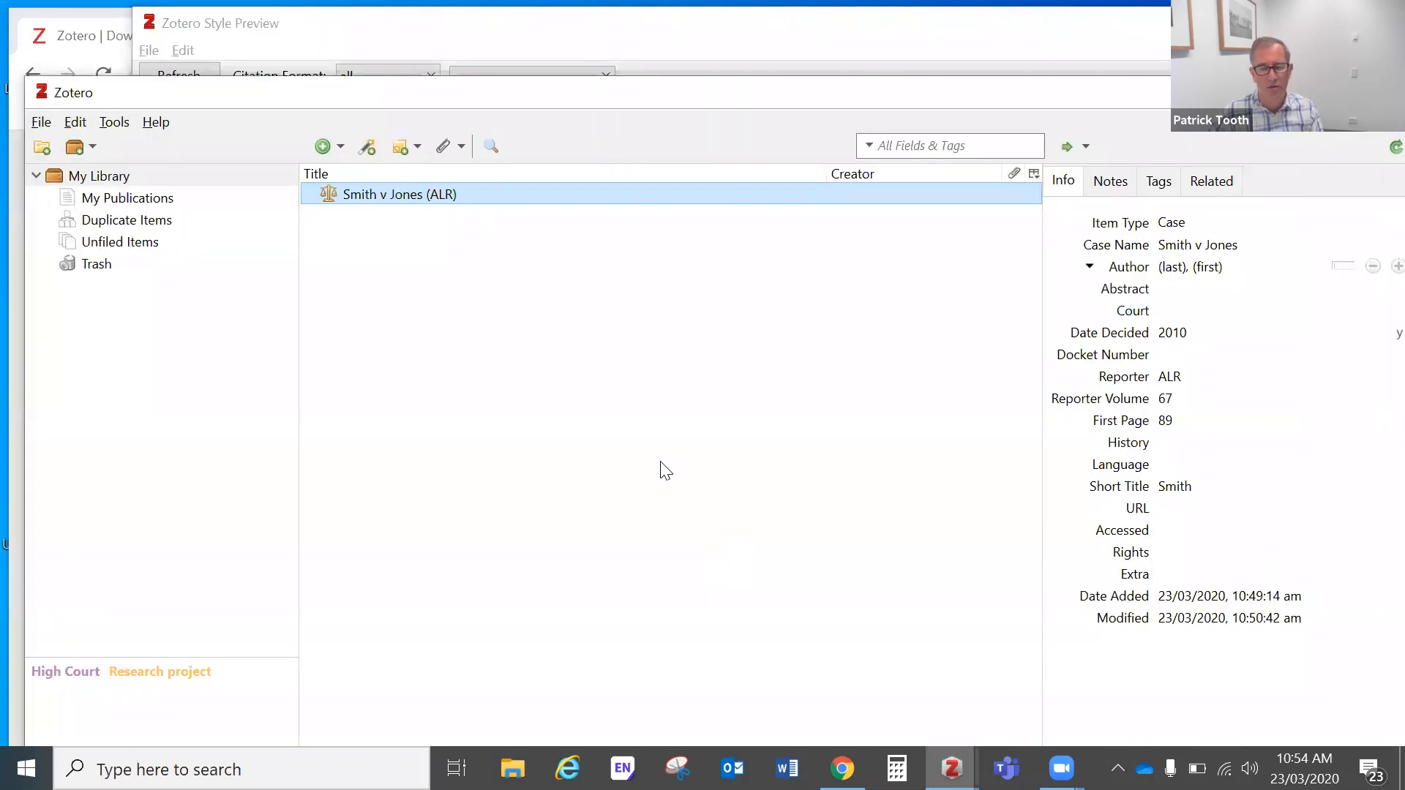
key(alt+Tab)
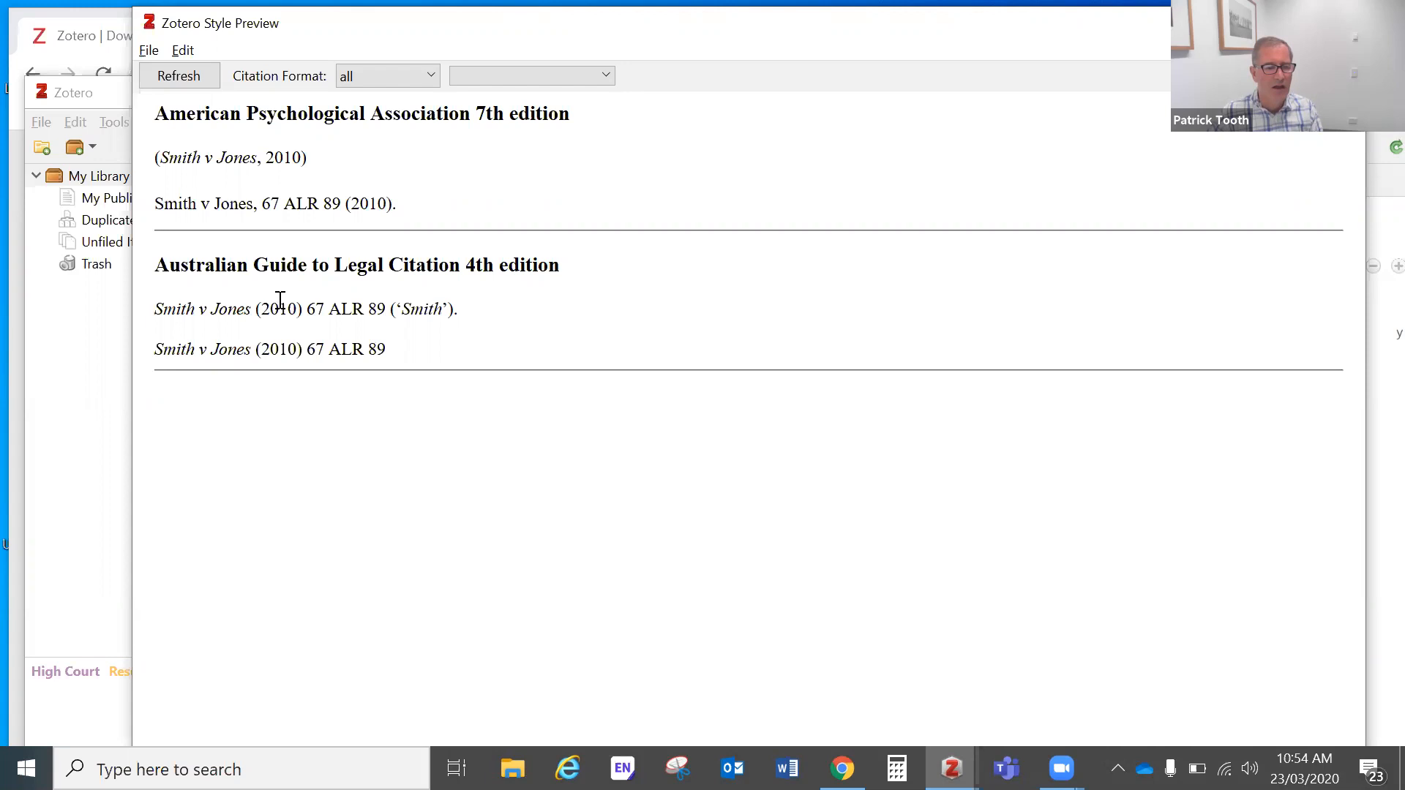
key(alt+Tab)
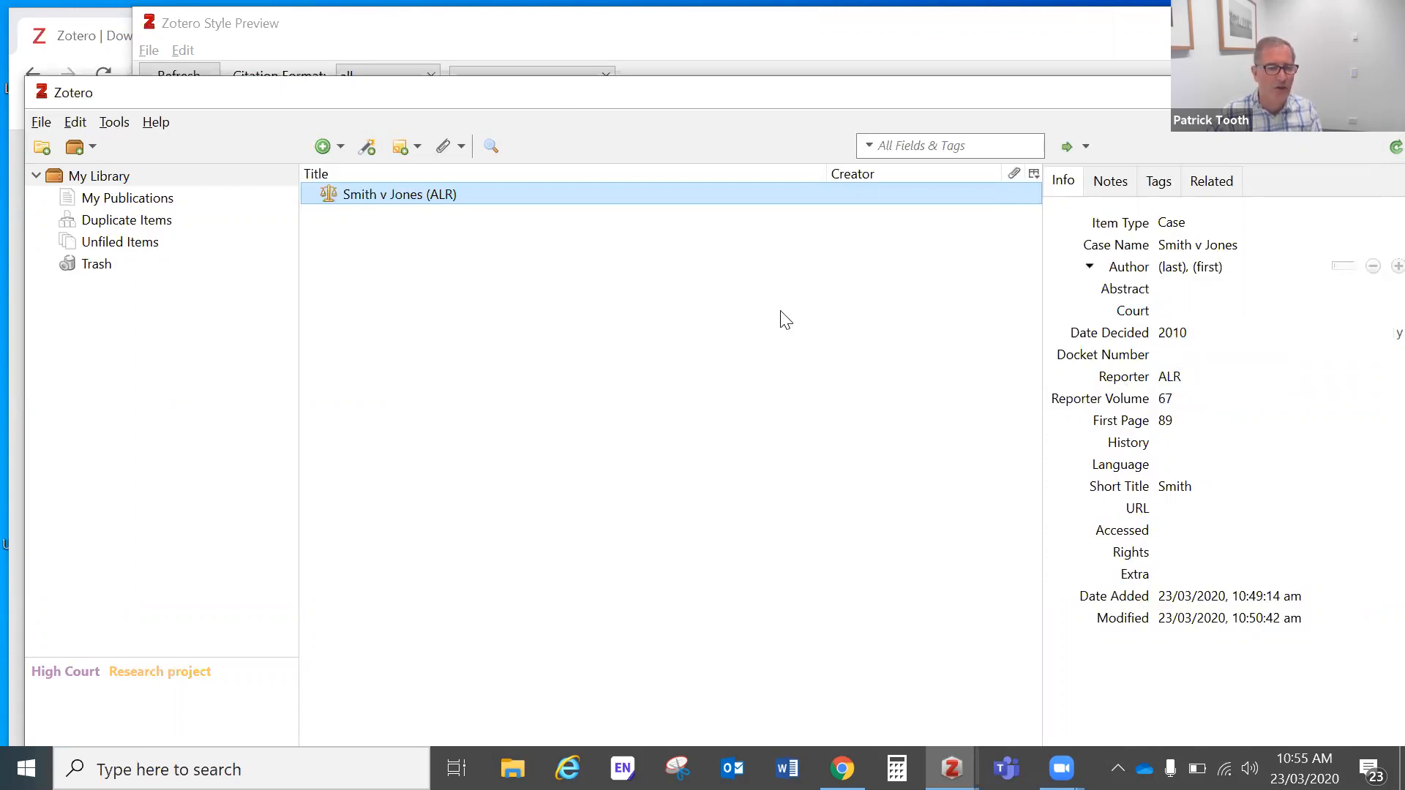
Create a new case Jones v Brown, decided 2005, with reporter VR and first page 89.
click(117, 174)
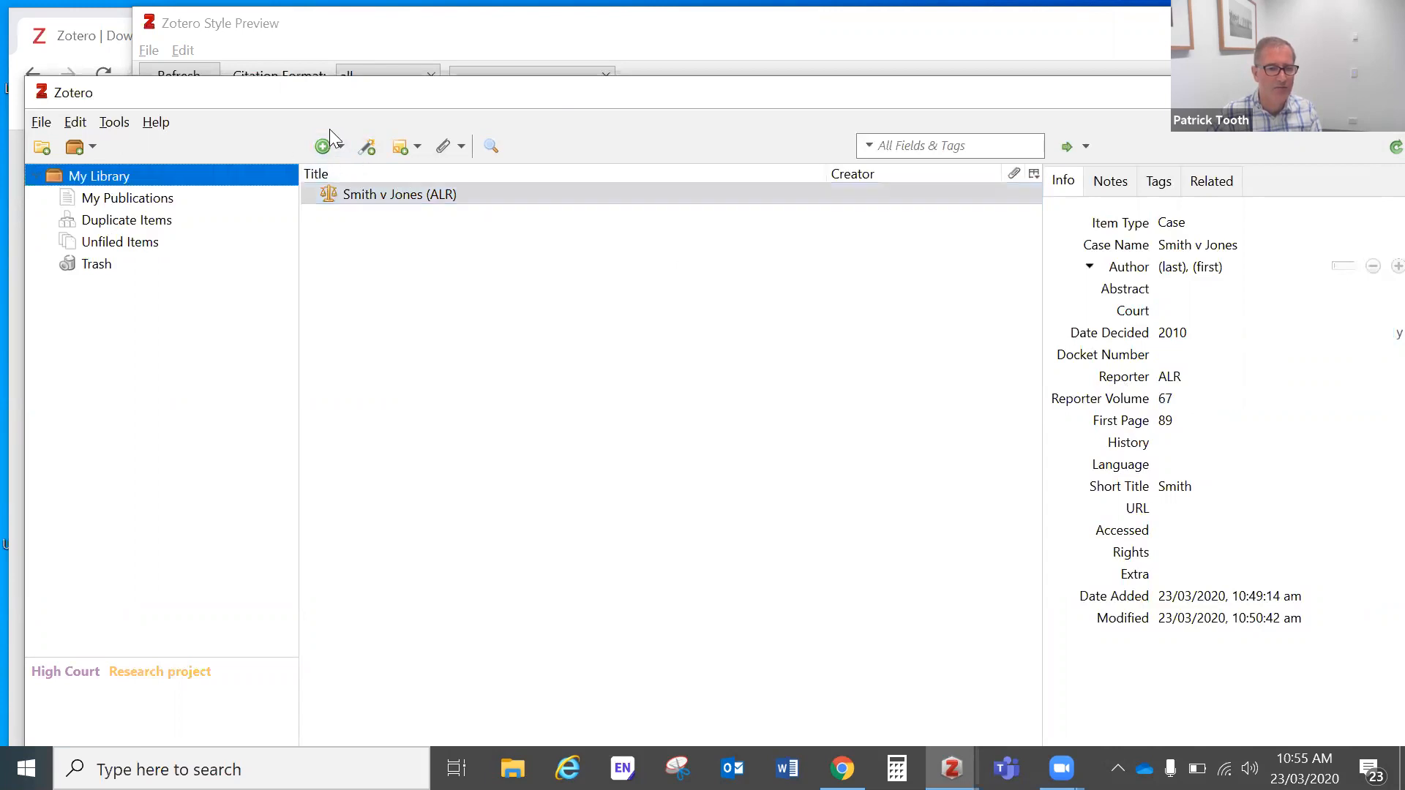
click(336, 145)
click(358, 173)
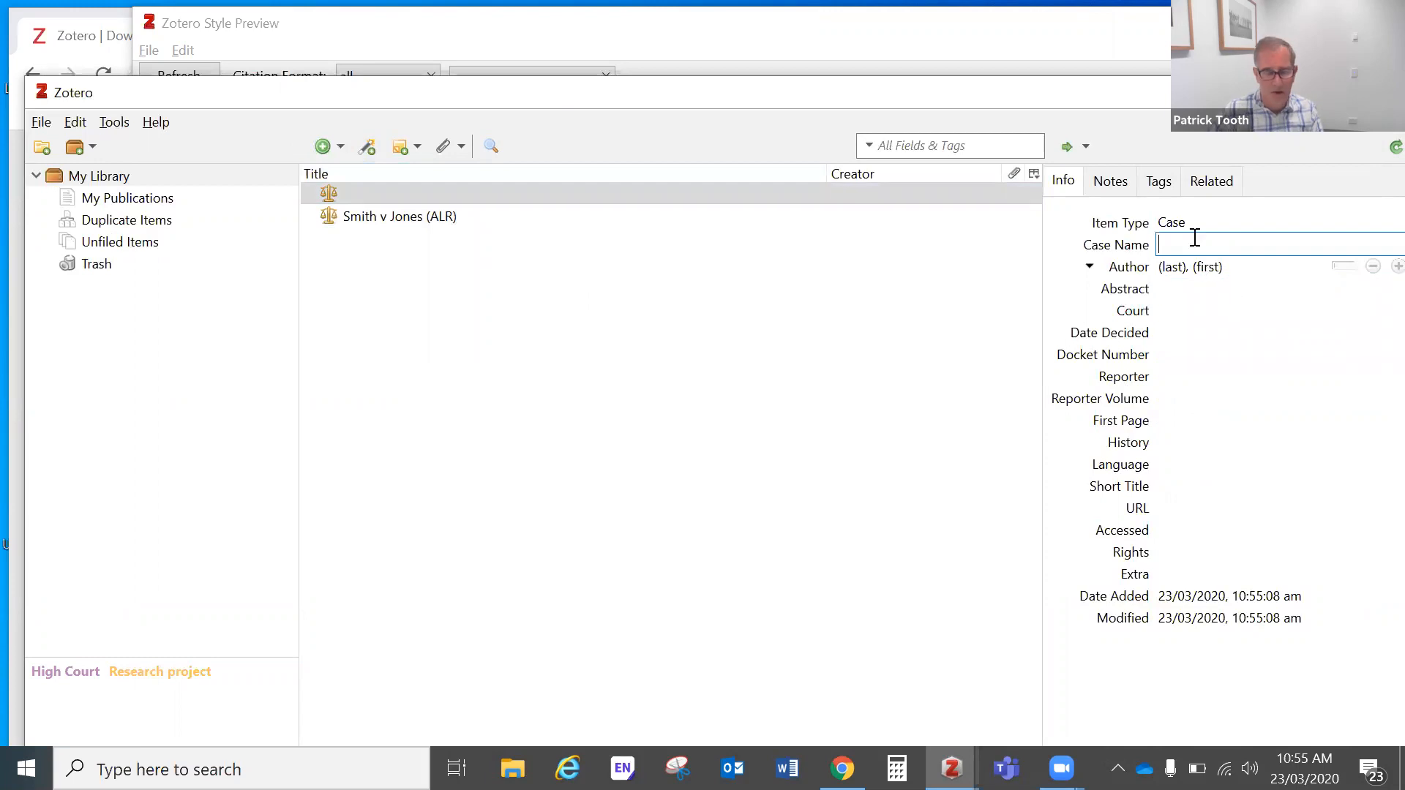
text(Jones v)
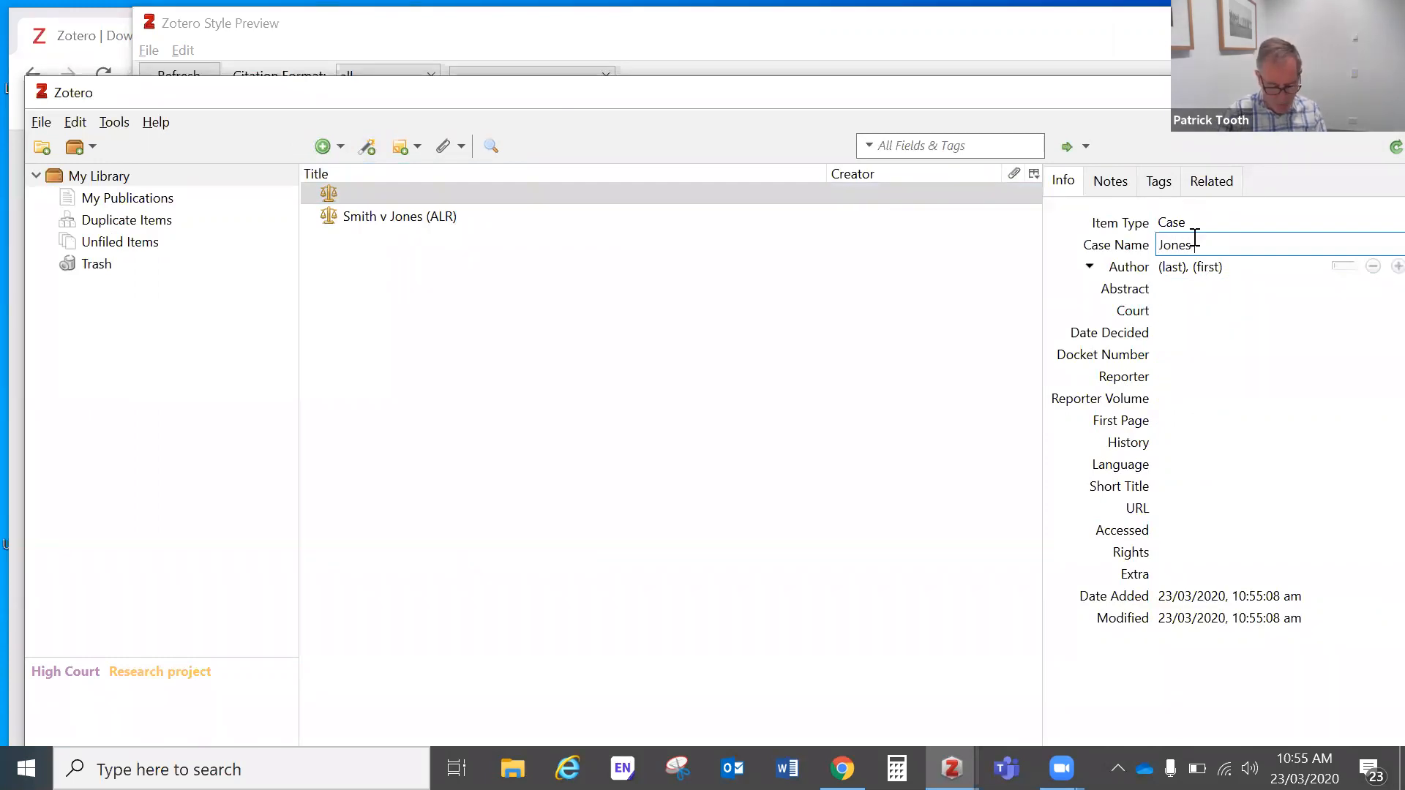
text( Brown)
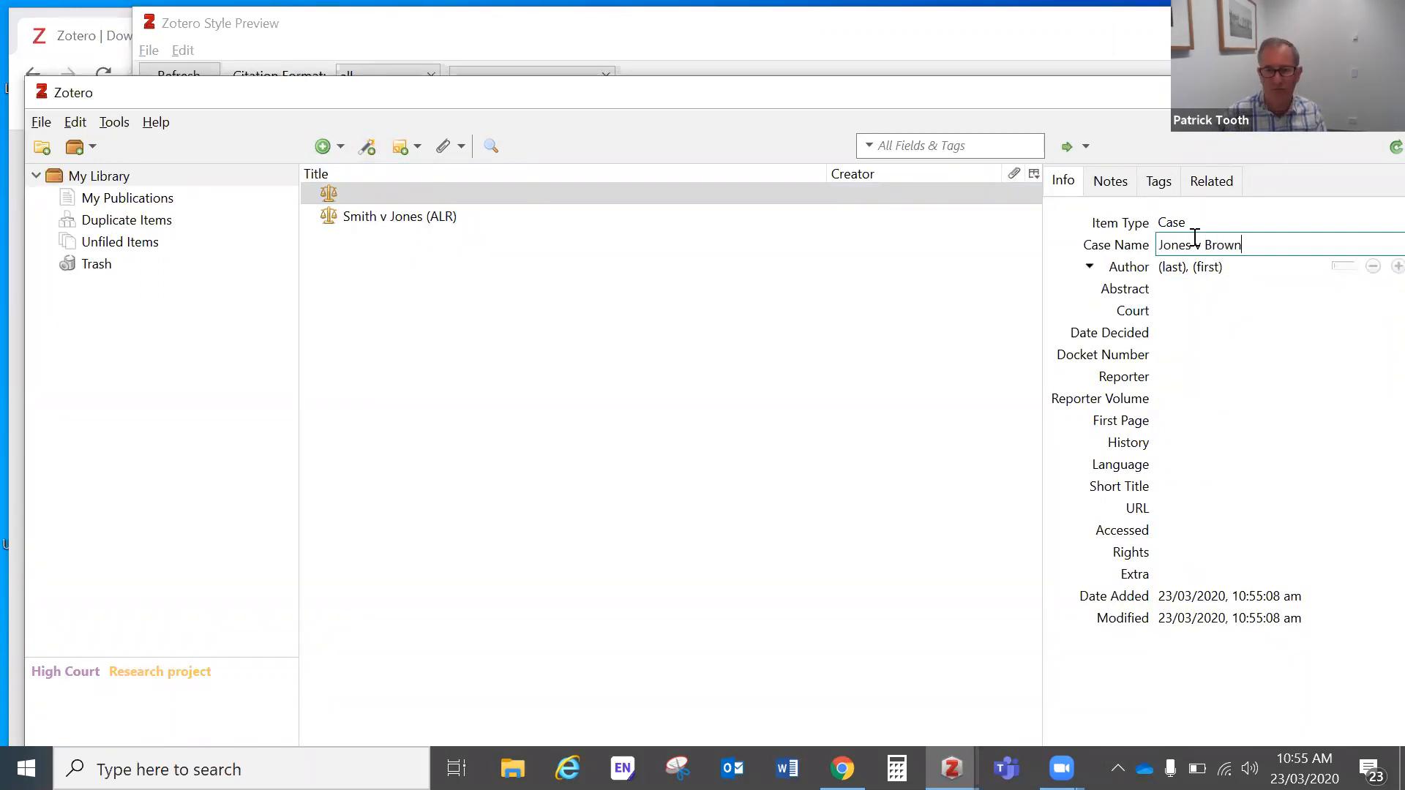
click(1184, 333)
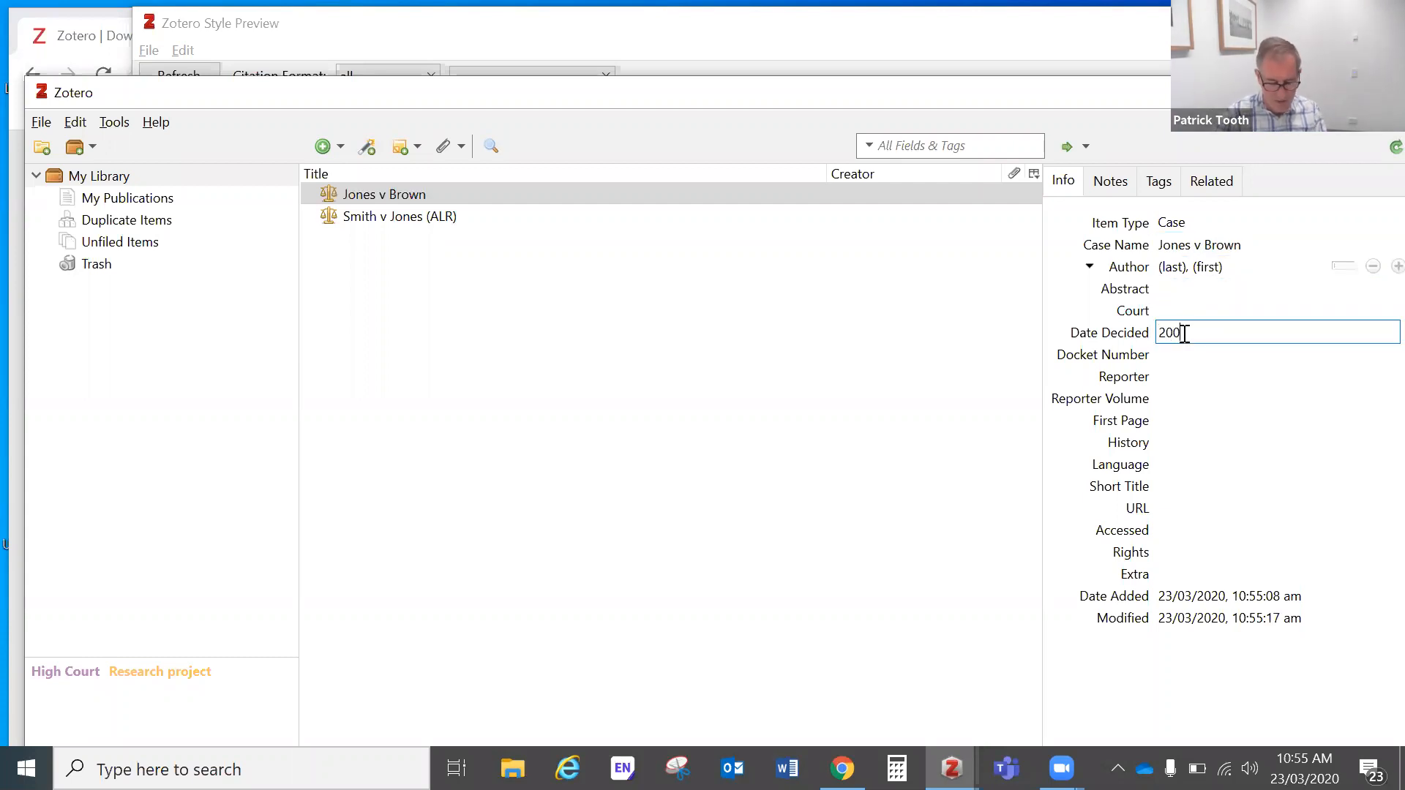
text(2005)
click(1181, 377)
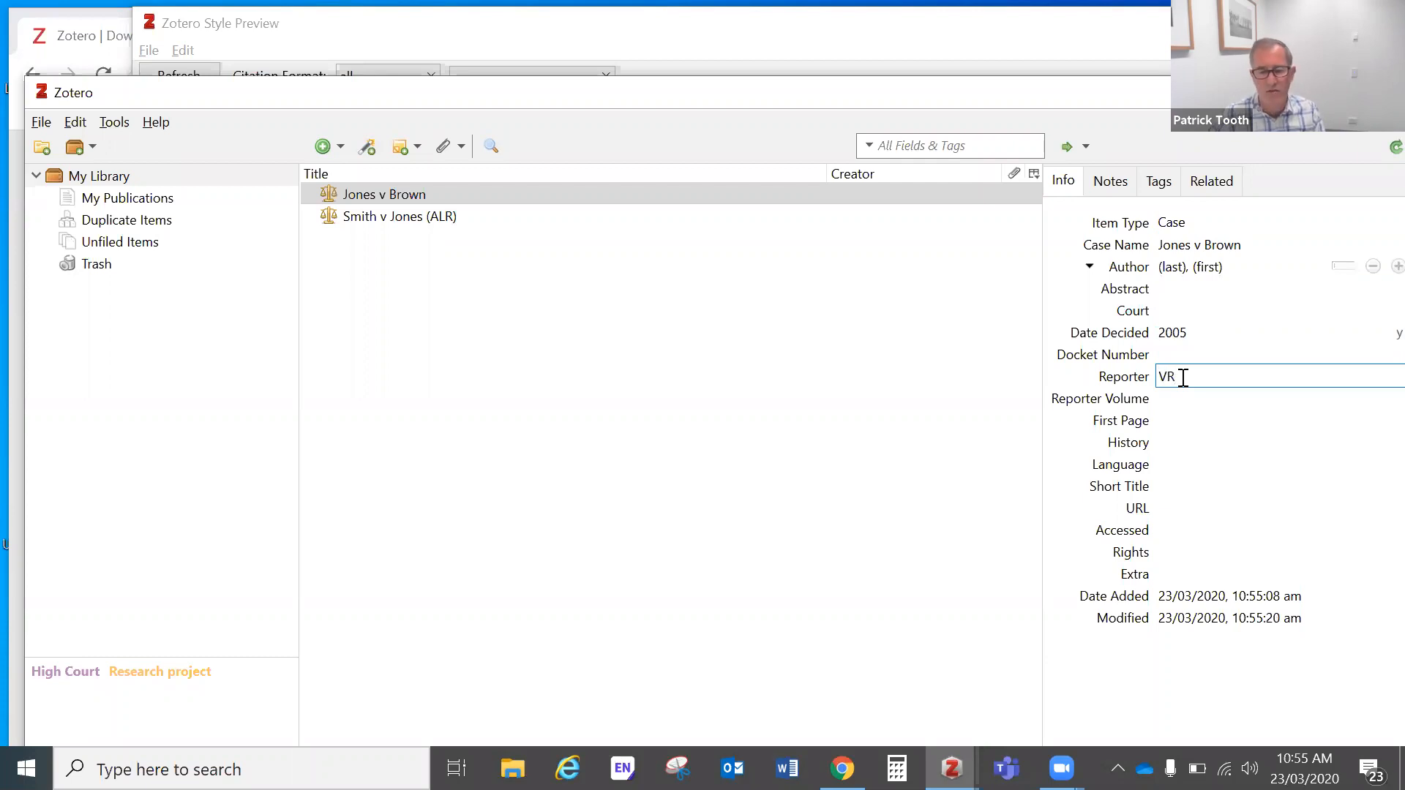
click(1184, 423)
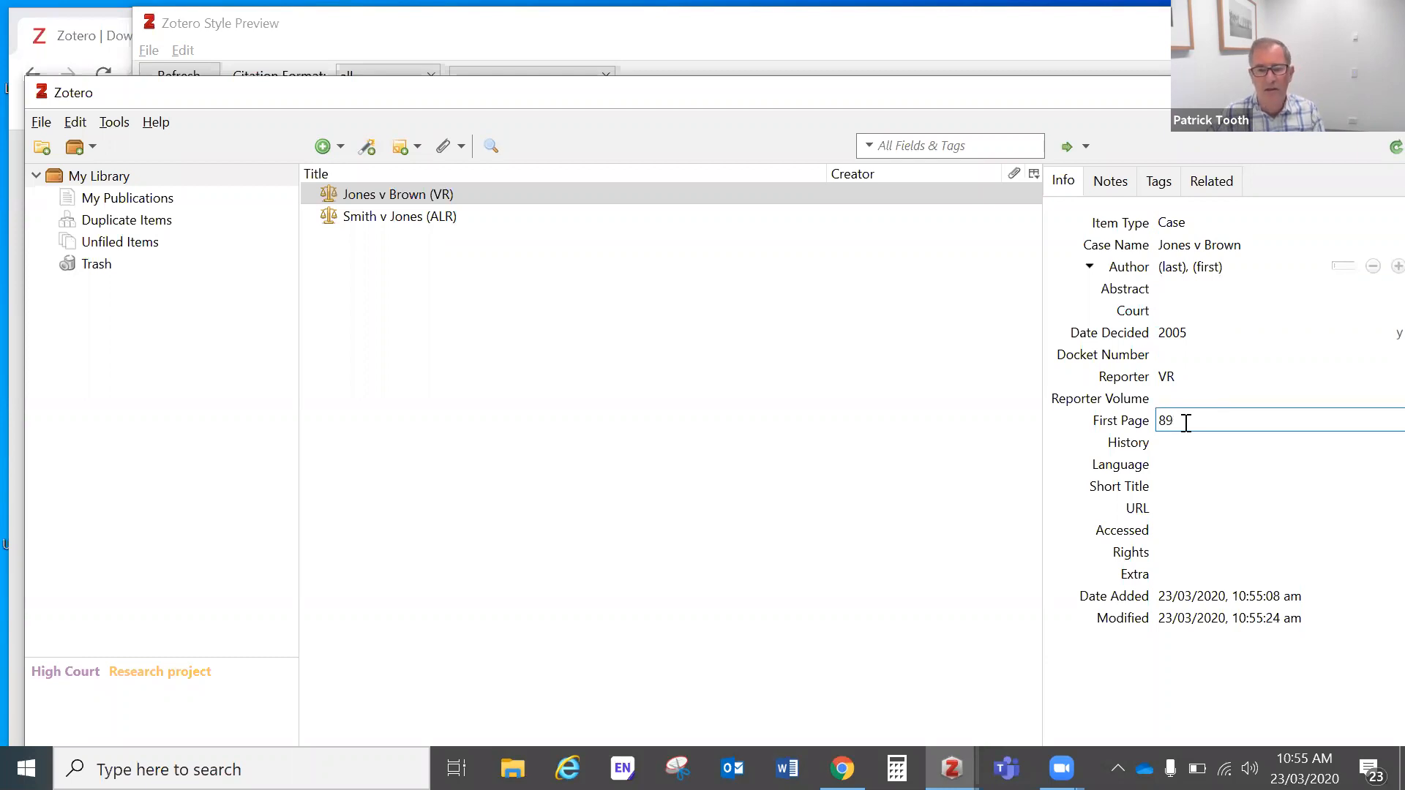
Change the case name to R v Brown and set short title Brown.
click(1195, 244)
click(1200, 244)
drag(1195, 244, 1158, 246)
text(R)
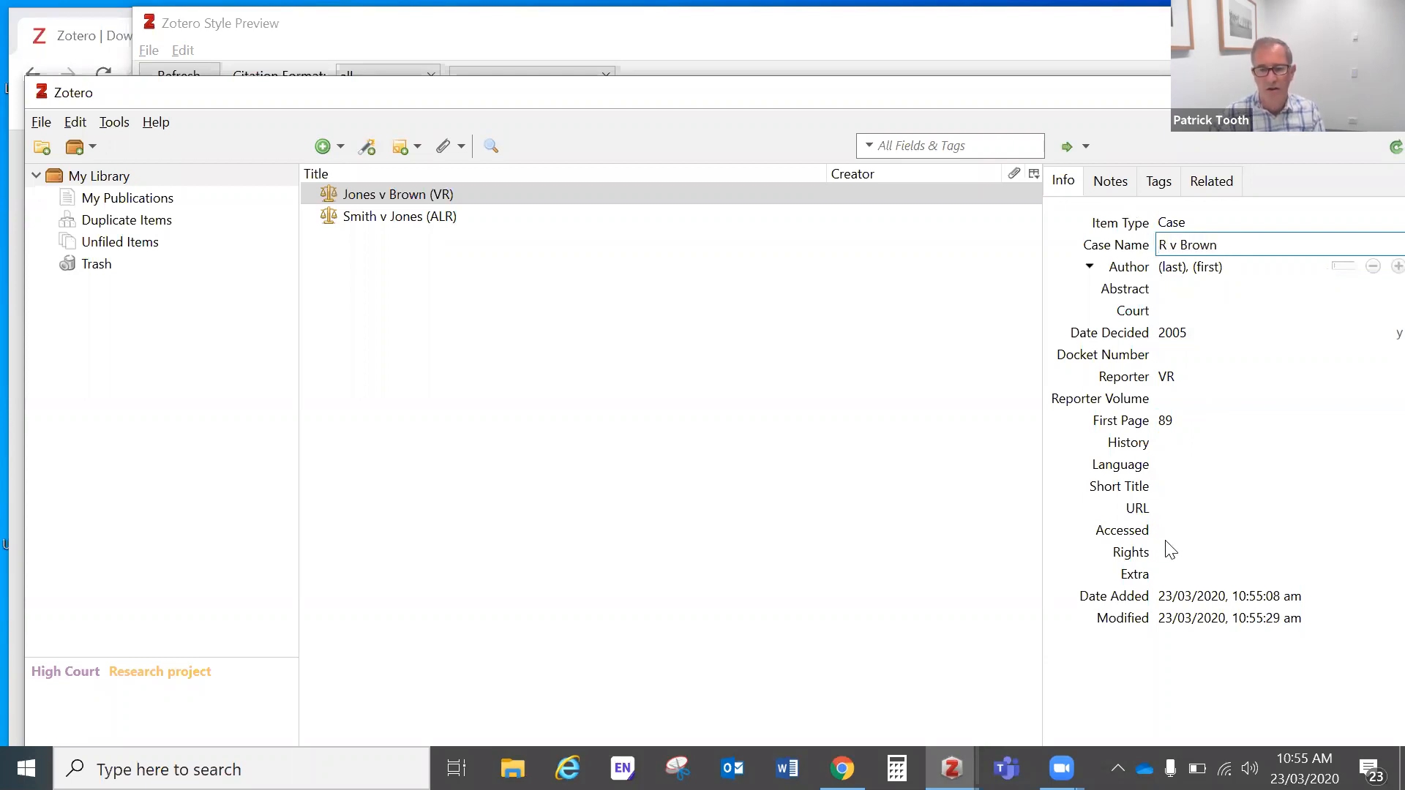
click(1188, 489)
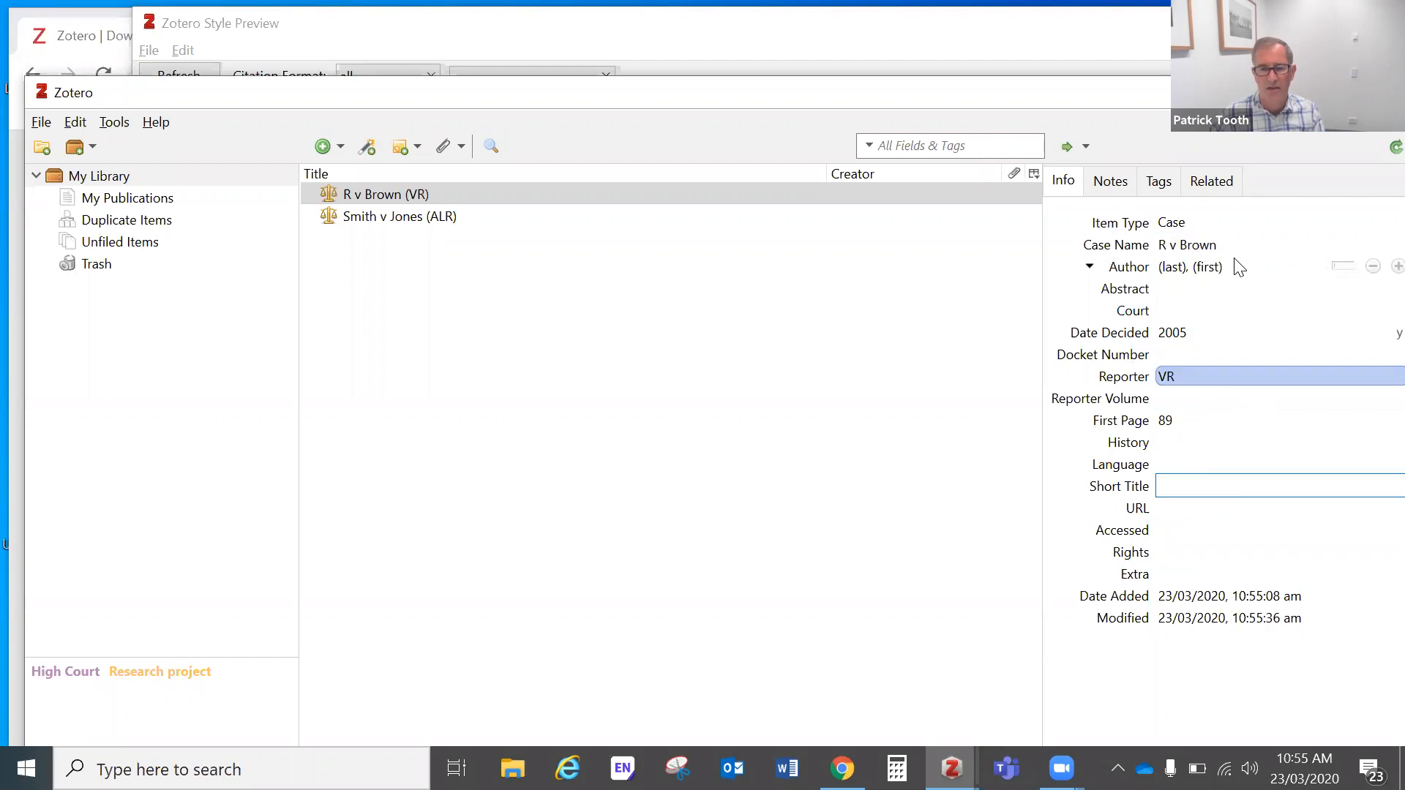
text(Brown)
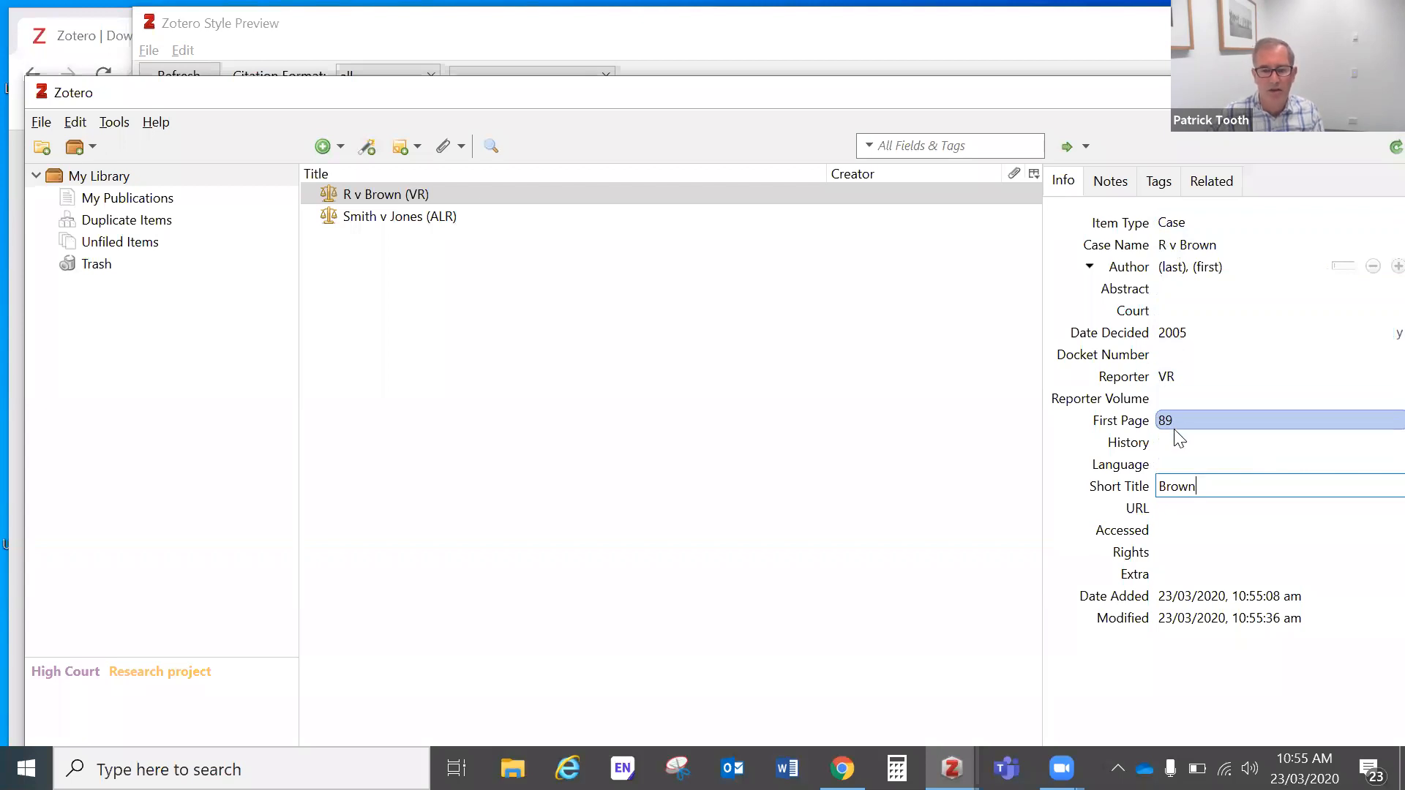
click(665, 495)
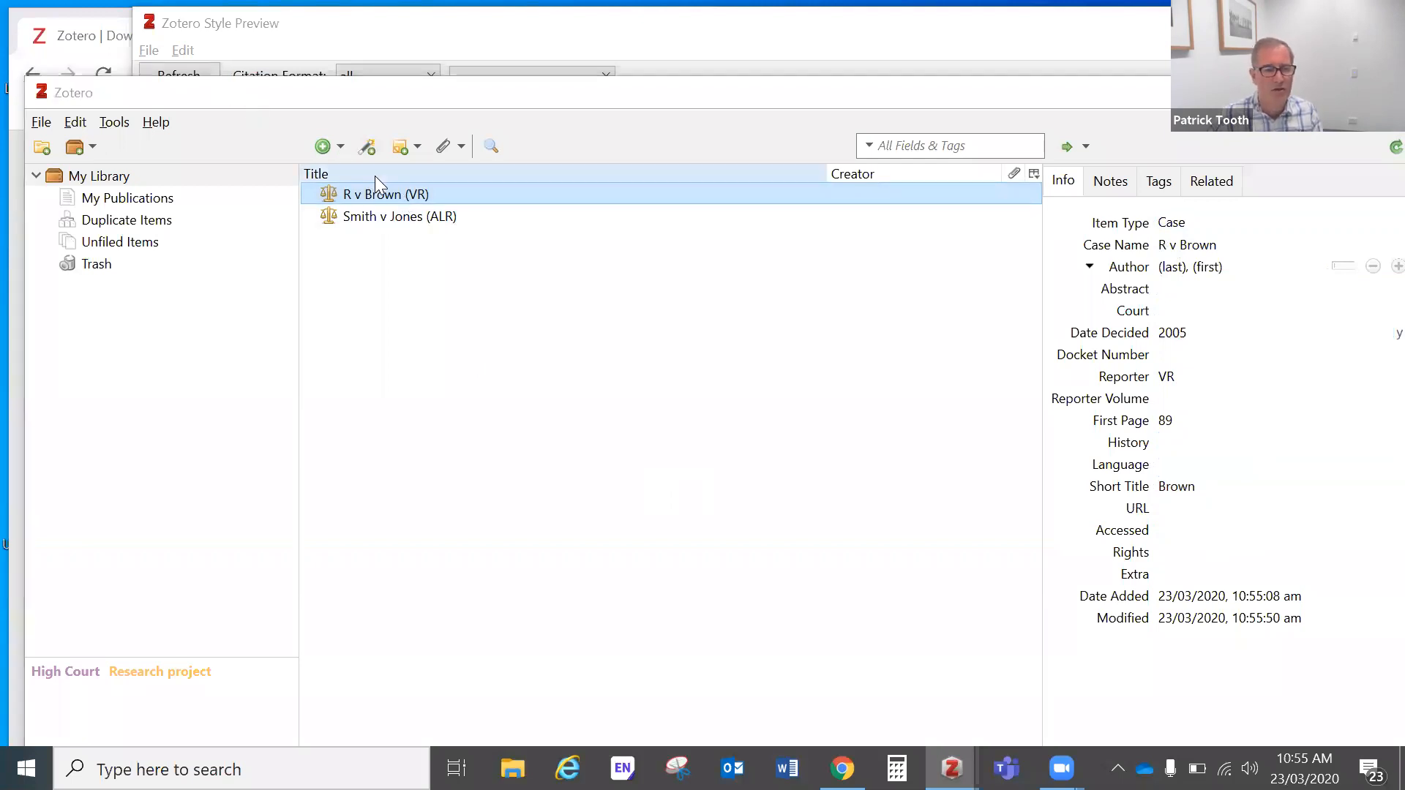
key(alt+Tab)
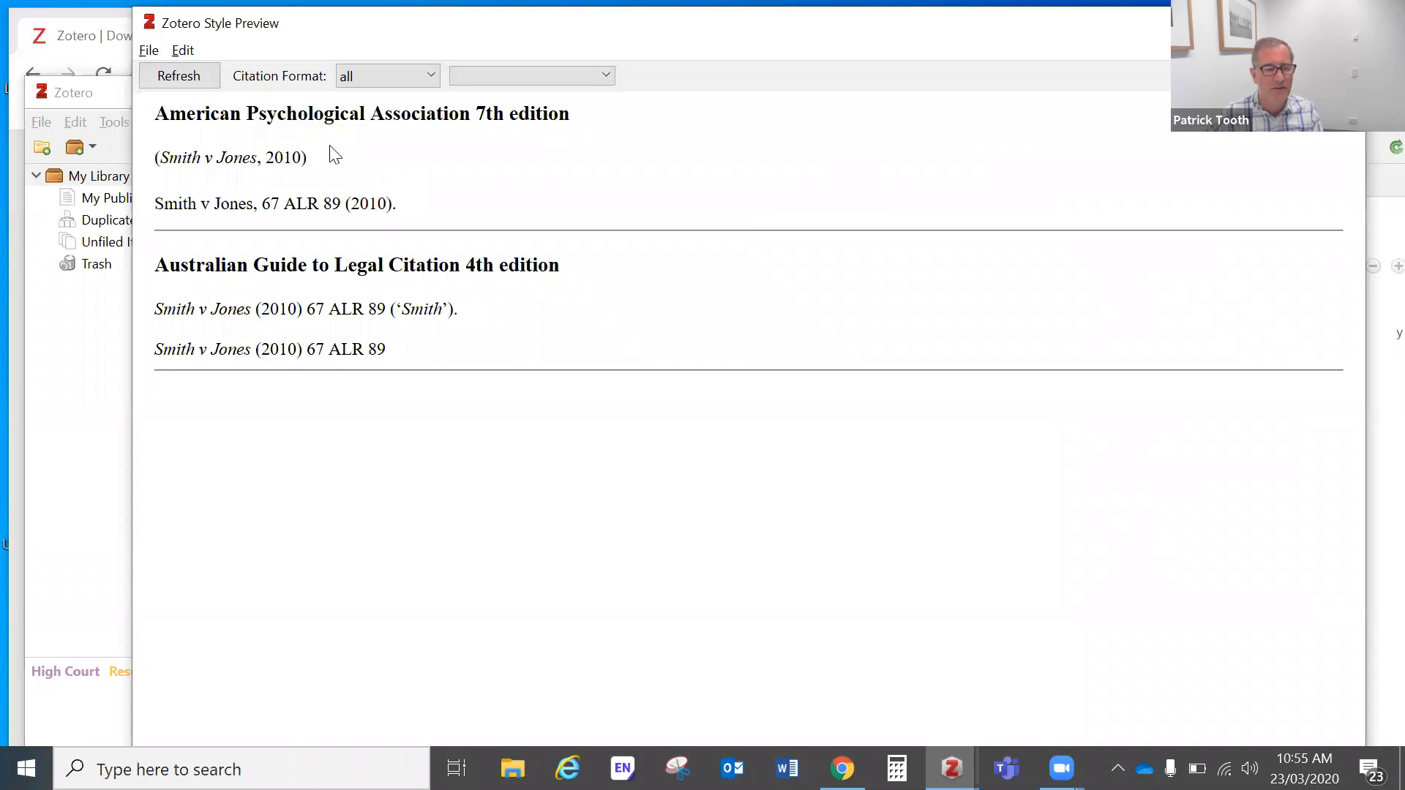
Refresh Style Preview to show R v Brown [2005] VR 89, then return to the library.
click(183, 76)
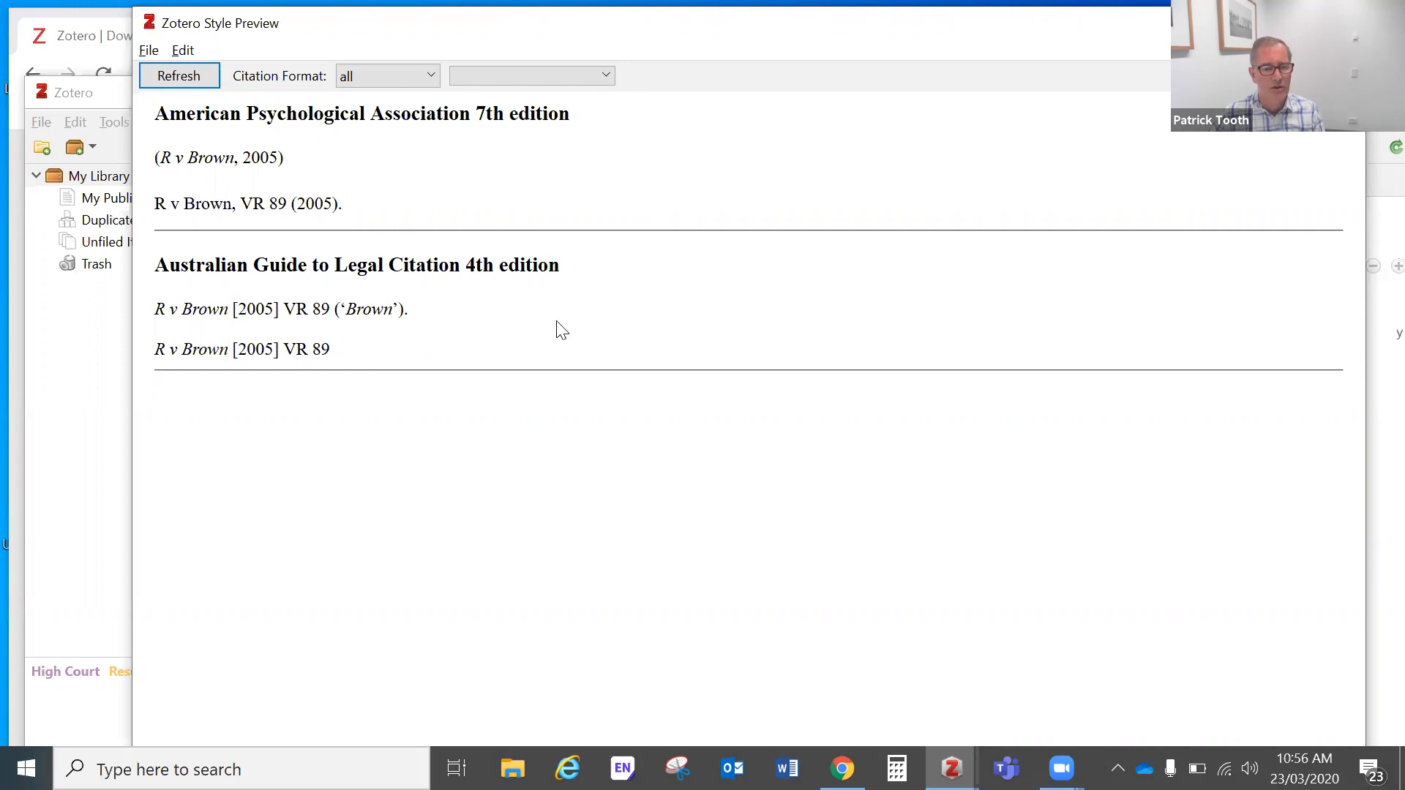
key(alt+Tab)
Add a new case named Pell v The Queen with reporter HCA.
click(335, 147)
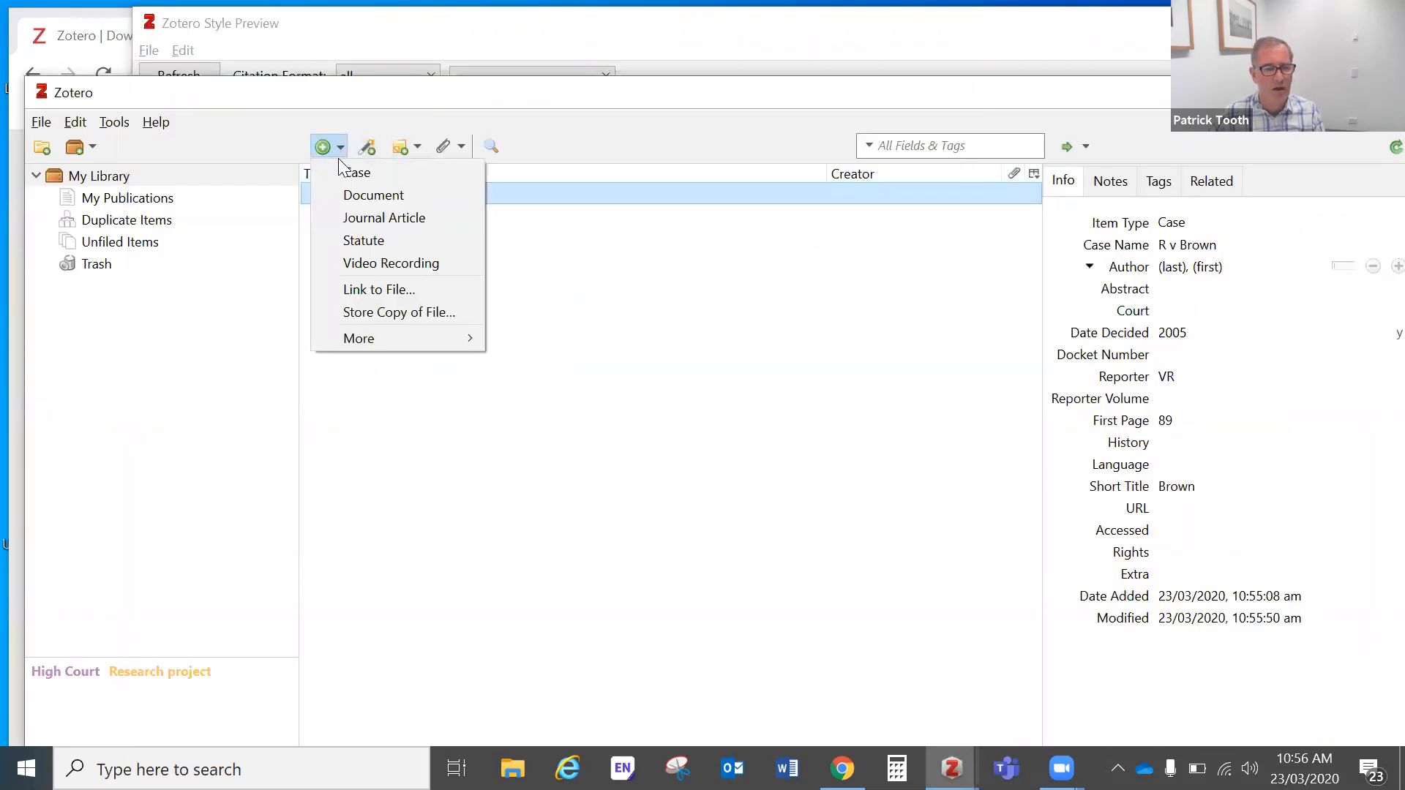
click(355, 173)
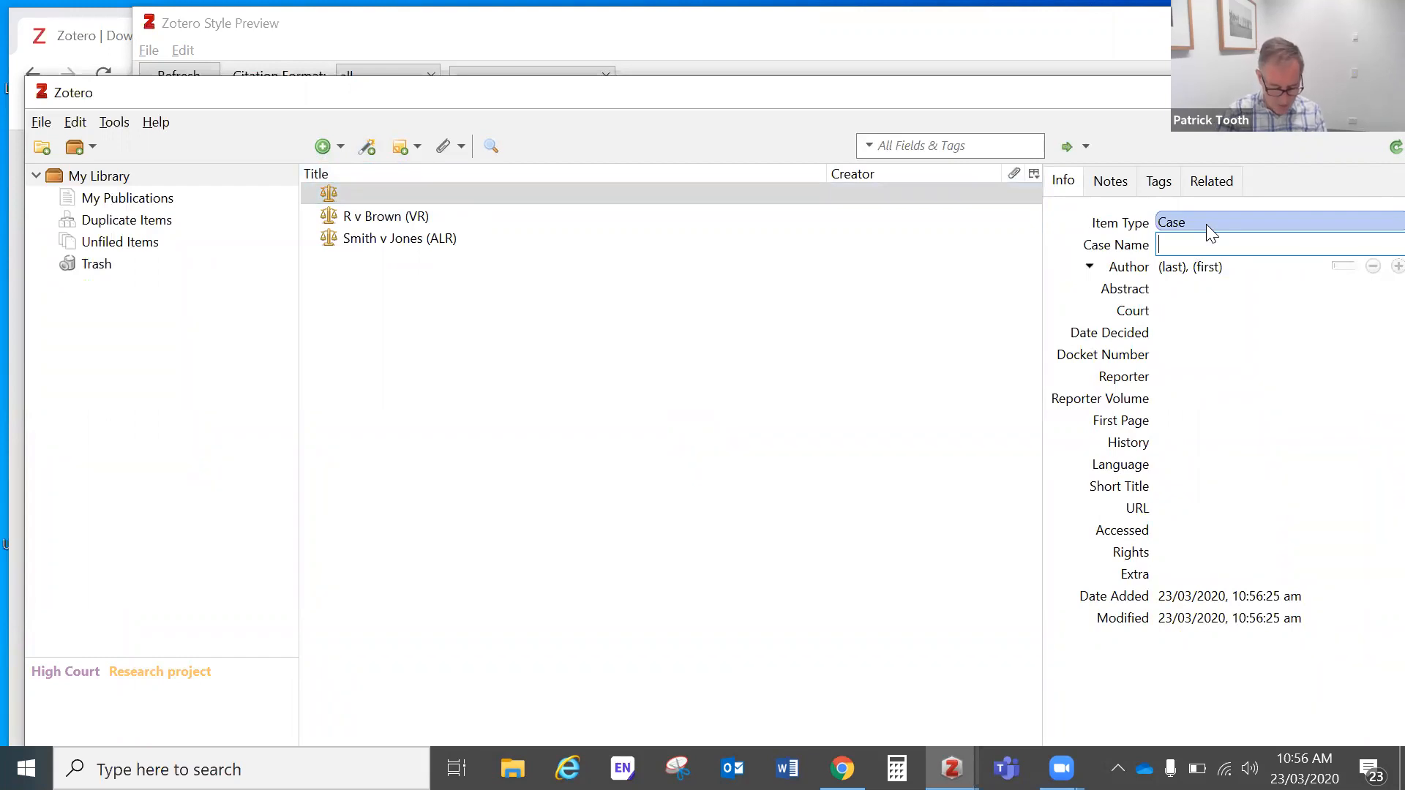
text(Pell )
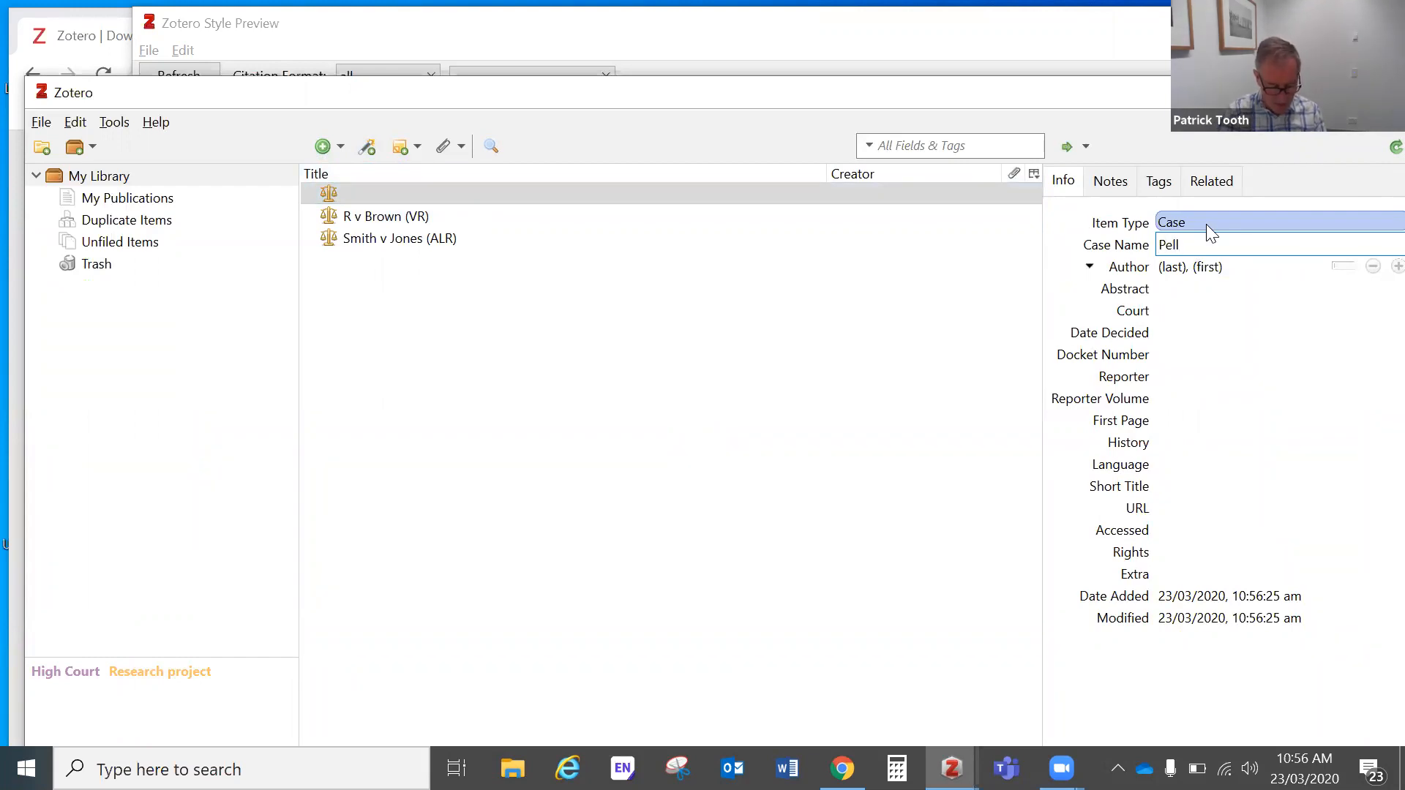
text(v T)
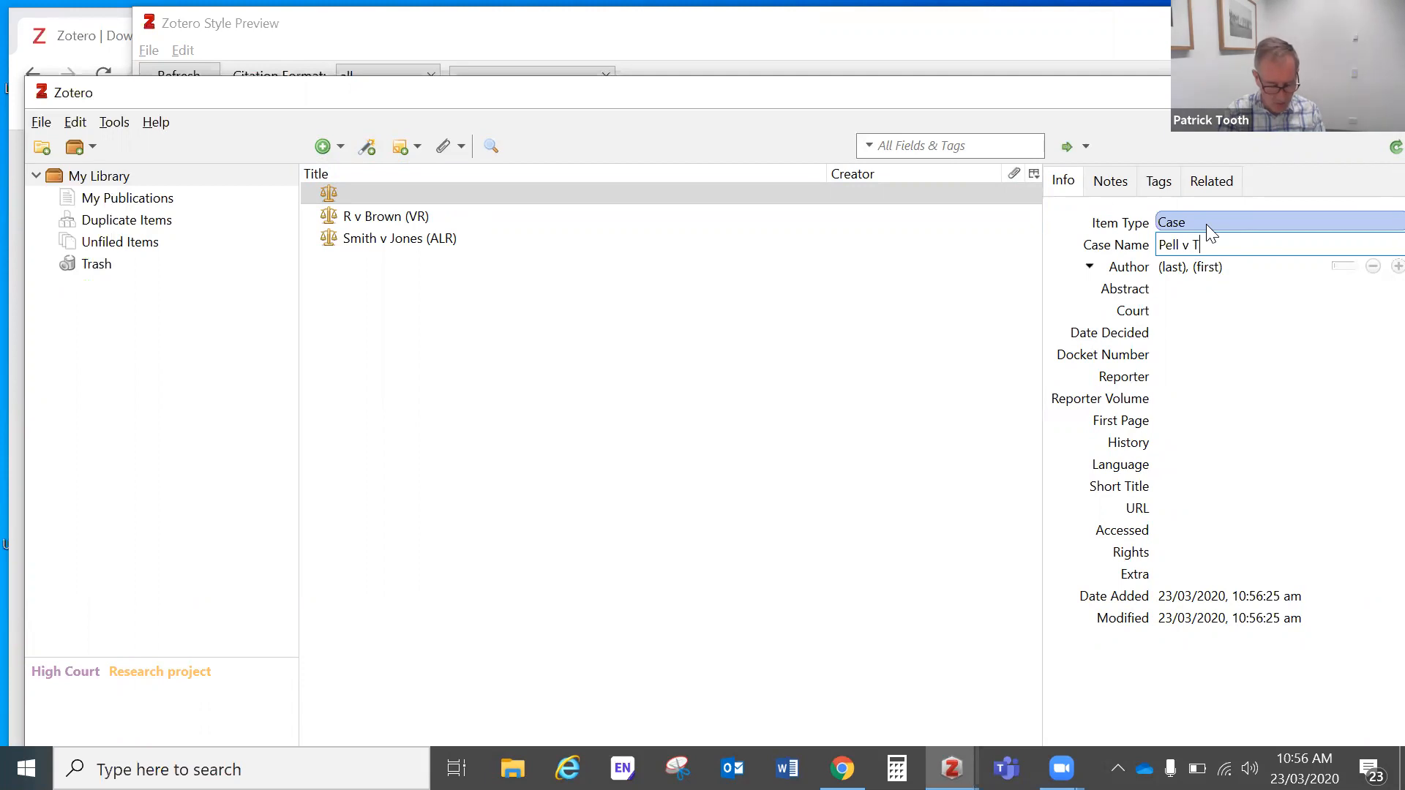
text(he Queen)
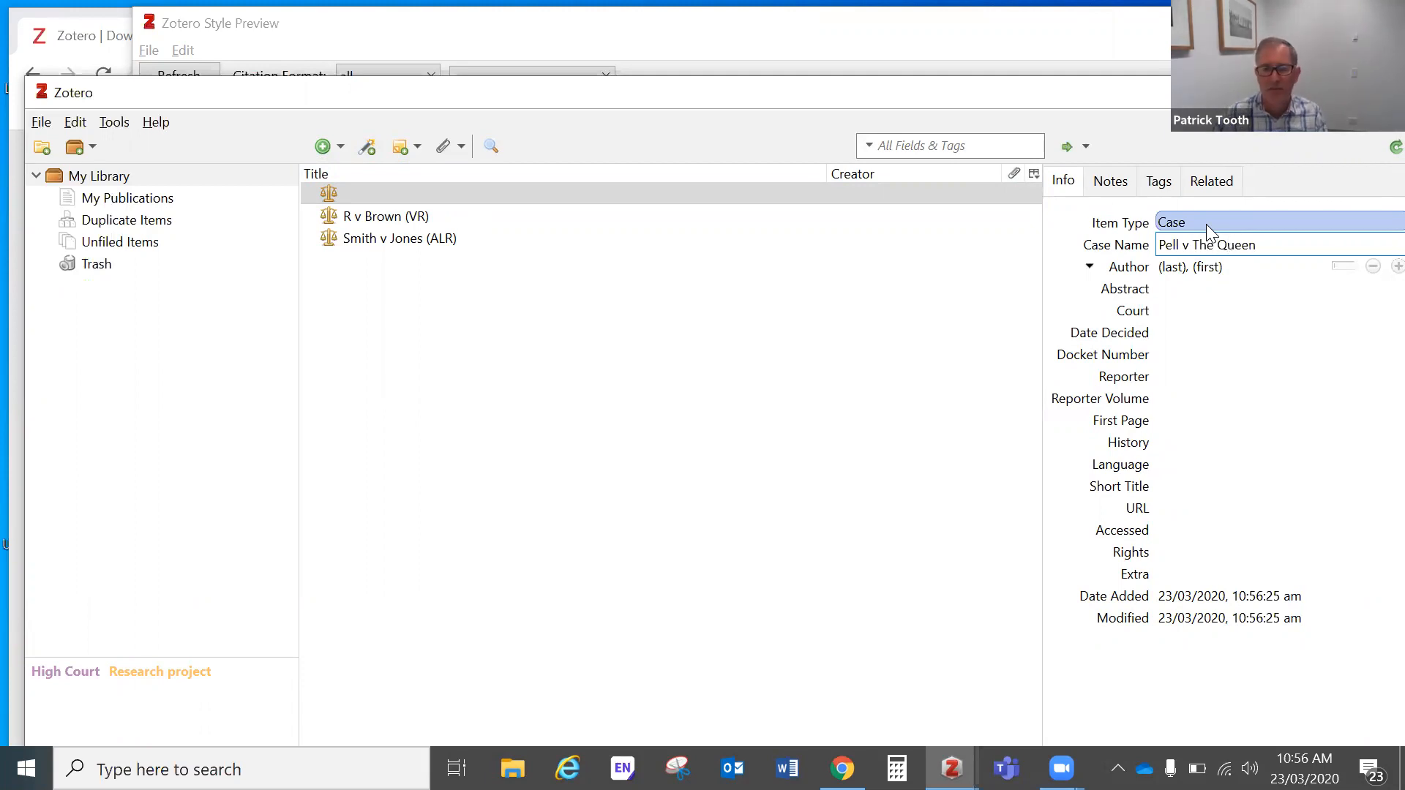
click(1193, 310)
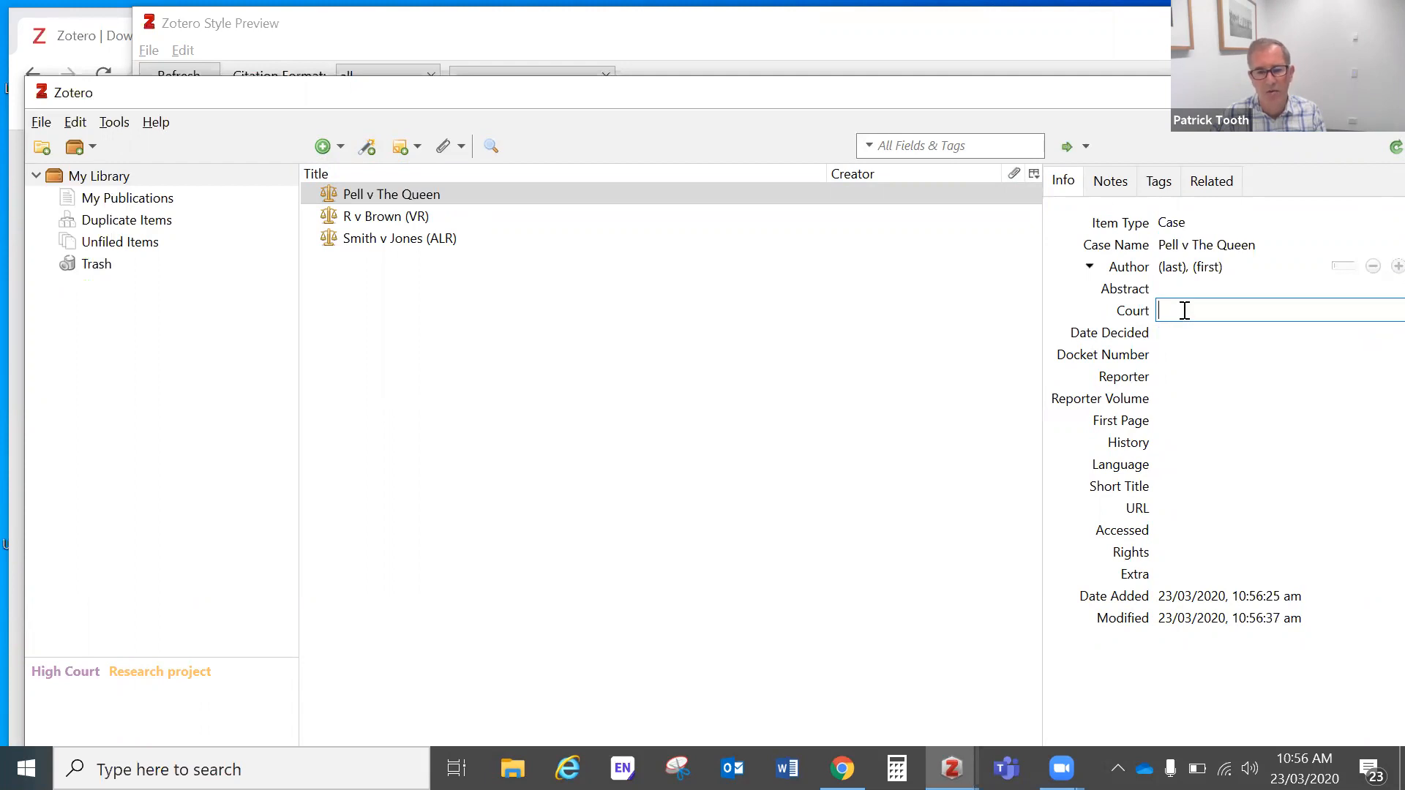
click(1189, 375)
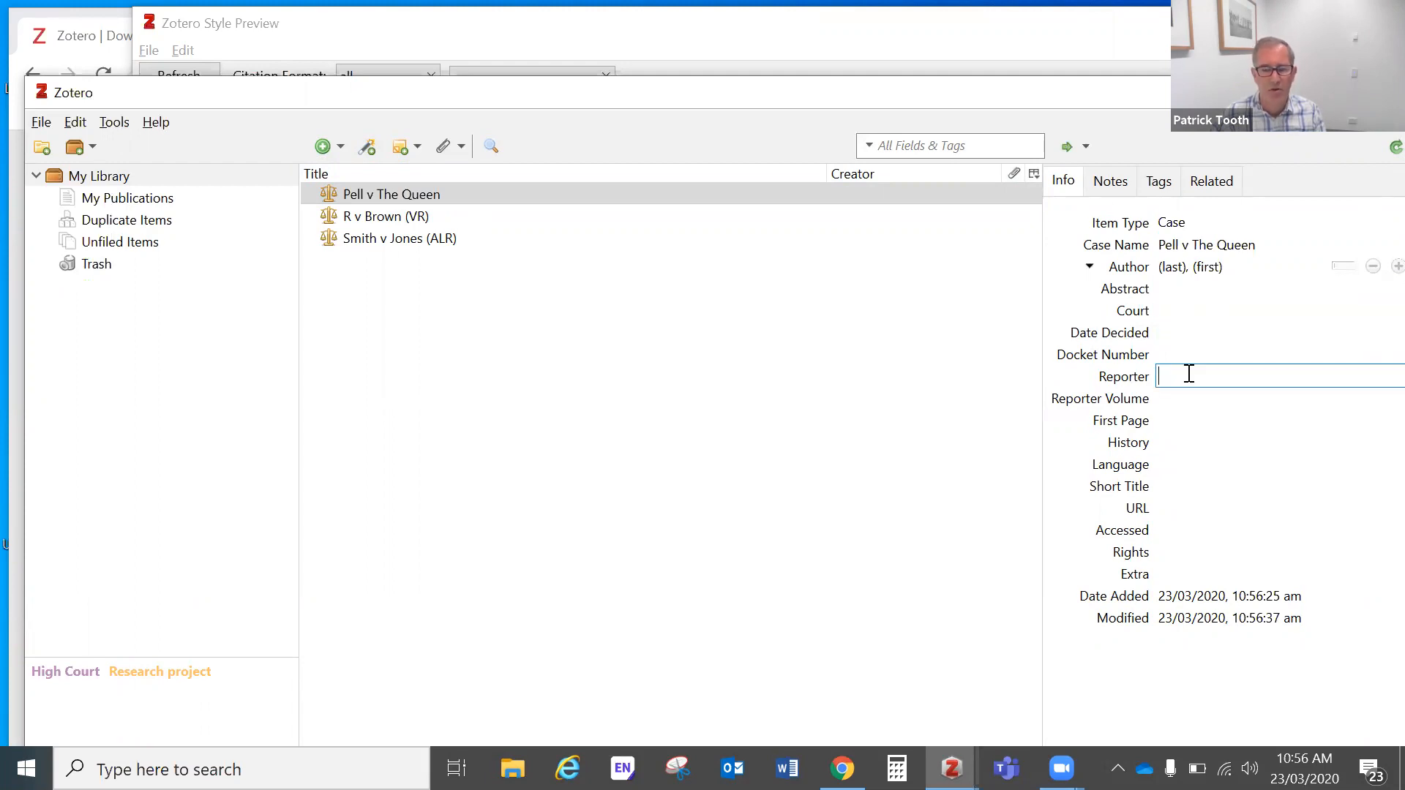
text(HCA)
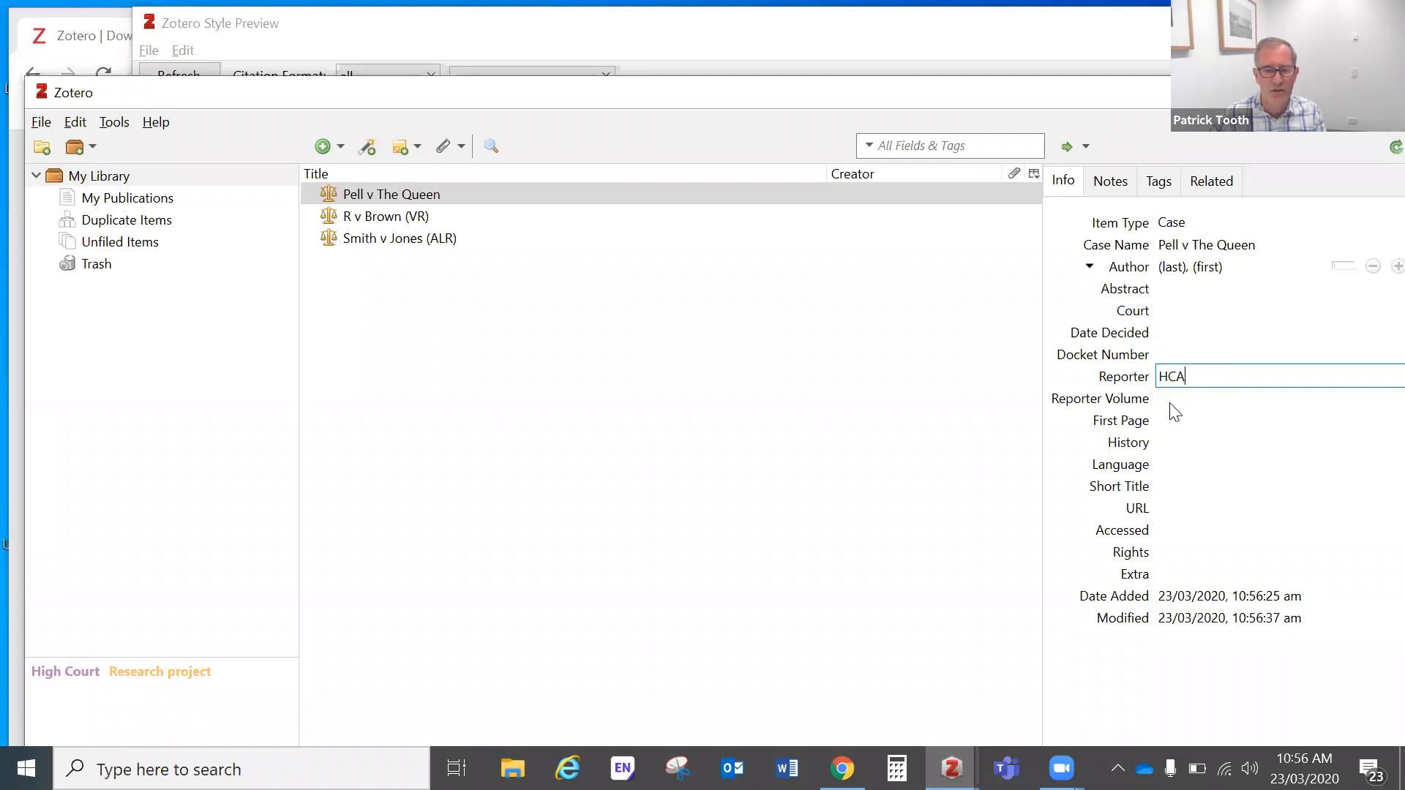
click(1170, 422)
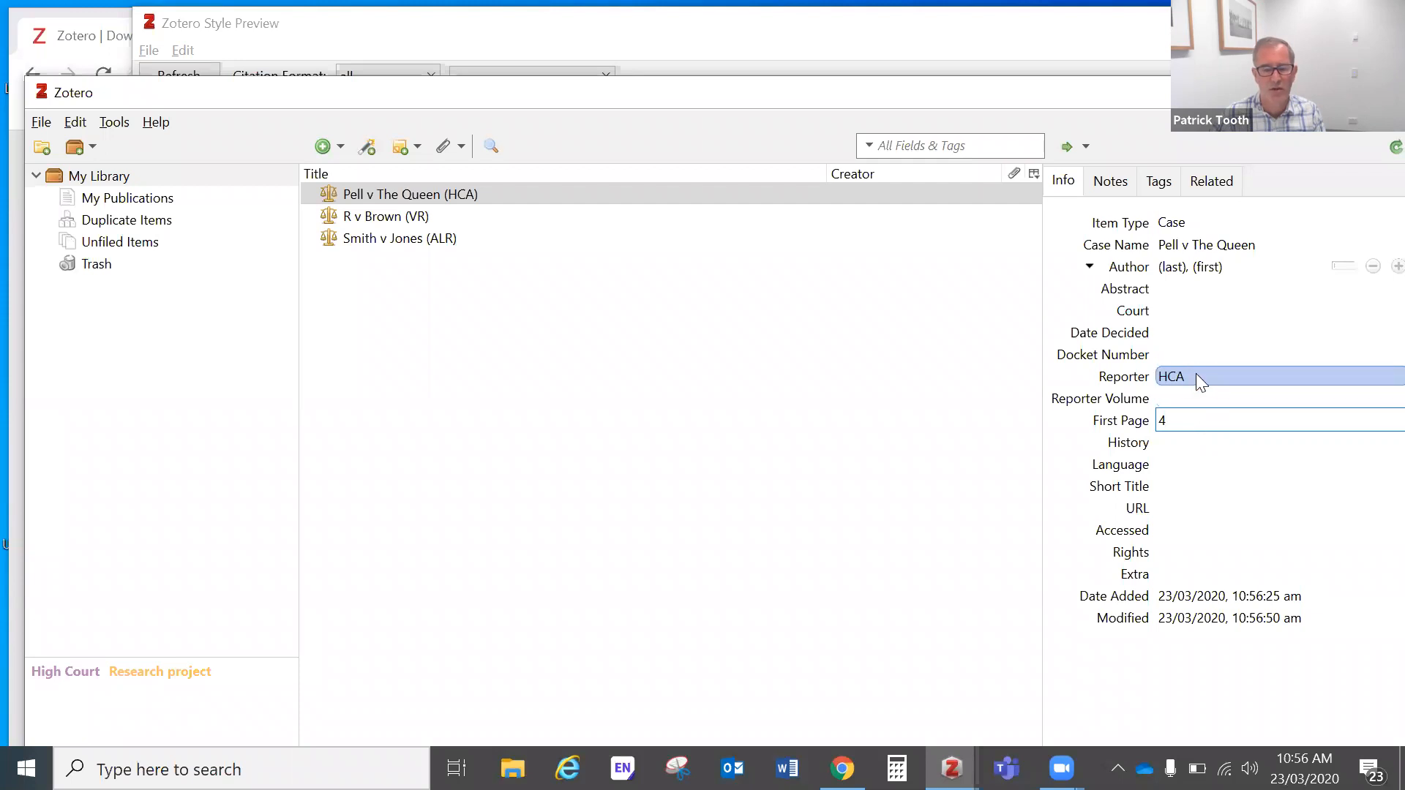
Set first page 4, decision date 2020 and short title Pell.
click(1196, 331)
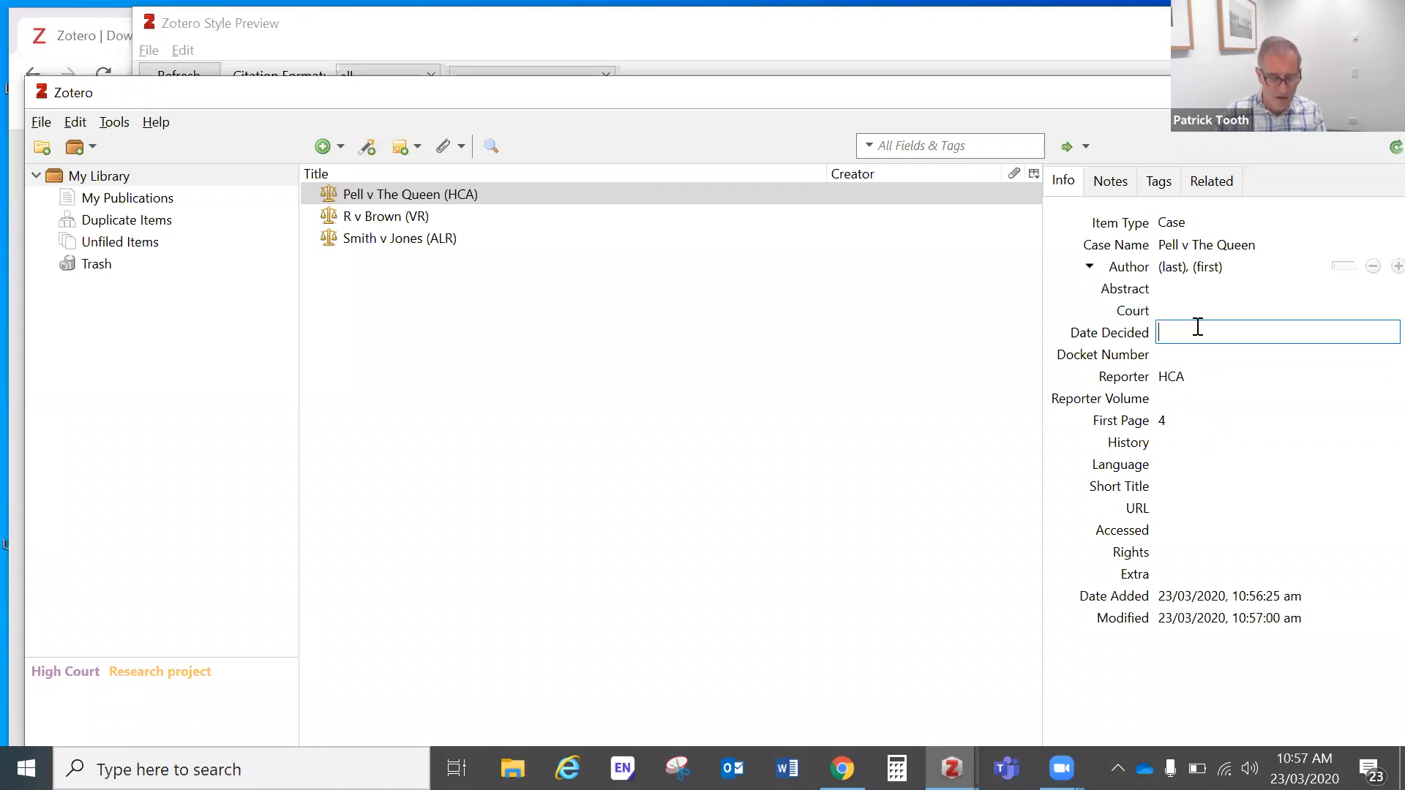
text(2020)
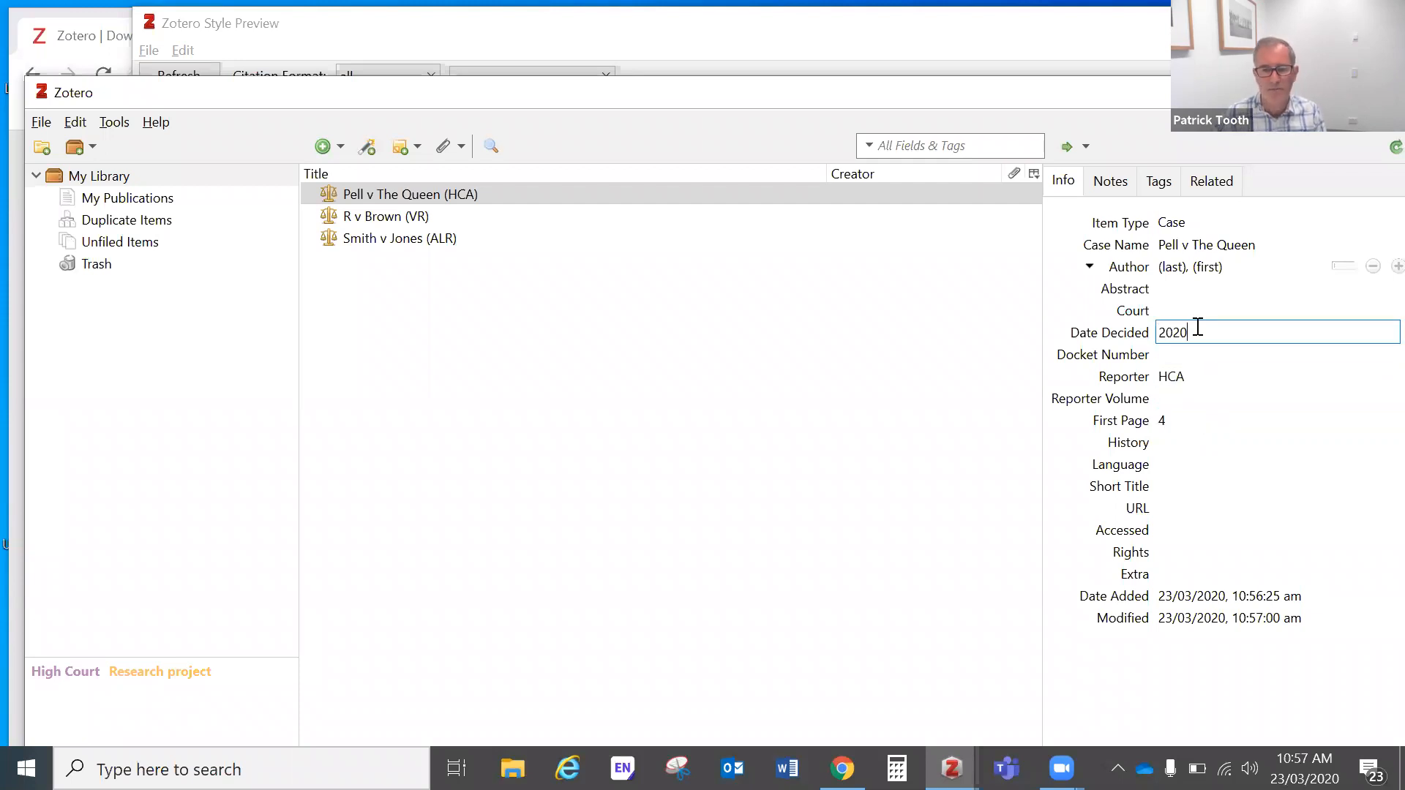
click(1181, 483)
text(Pell)
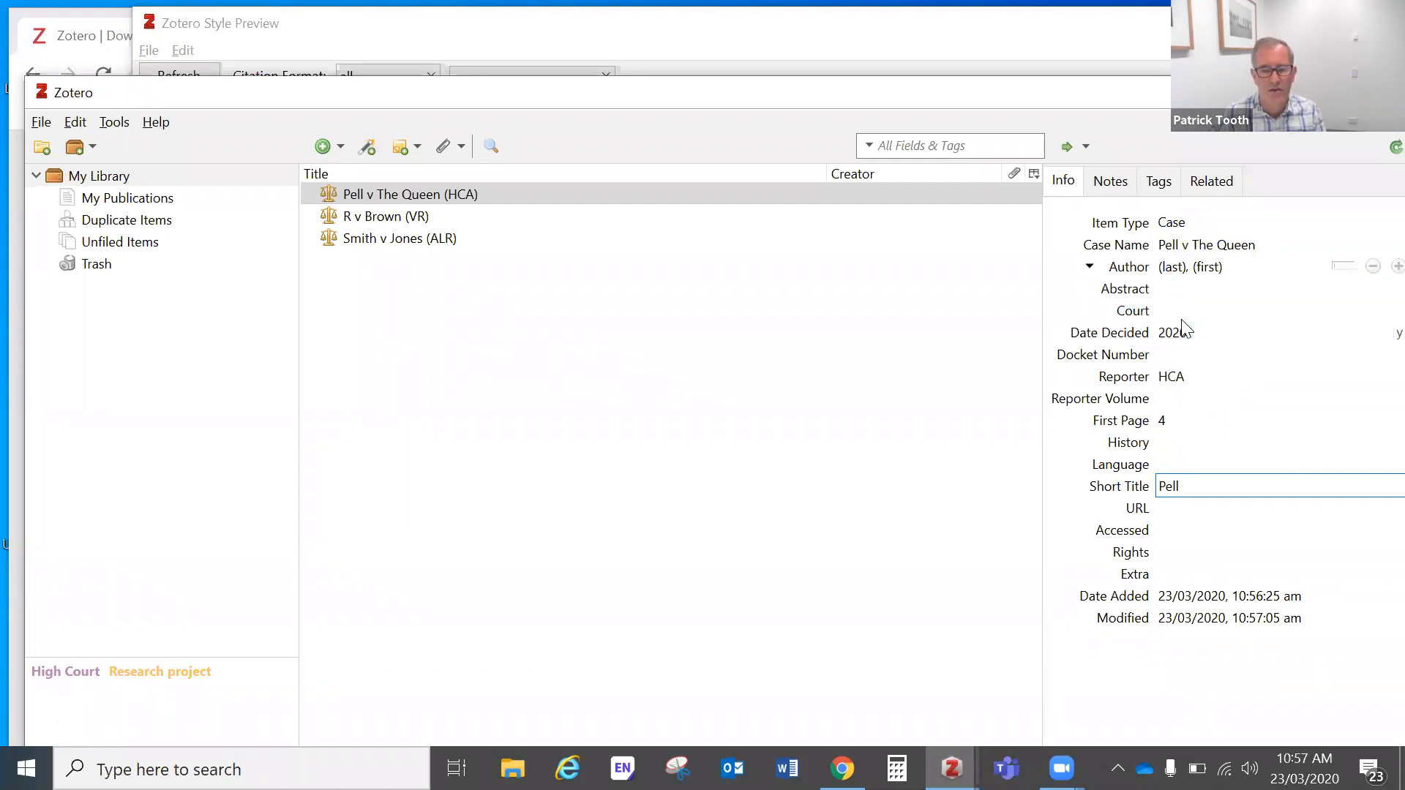
mouse_move(1193, 333)
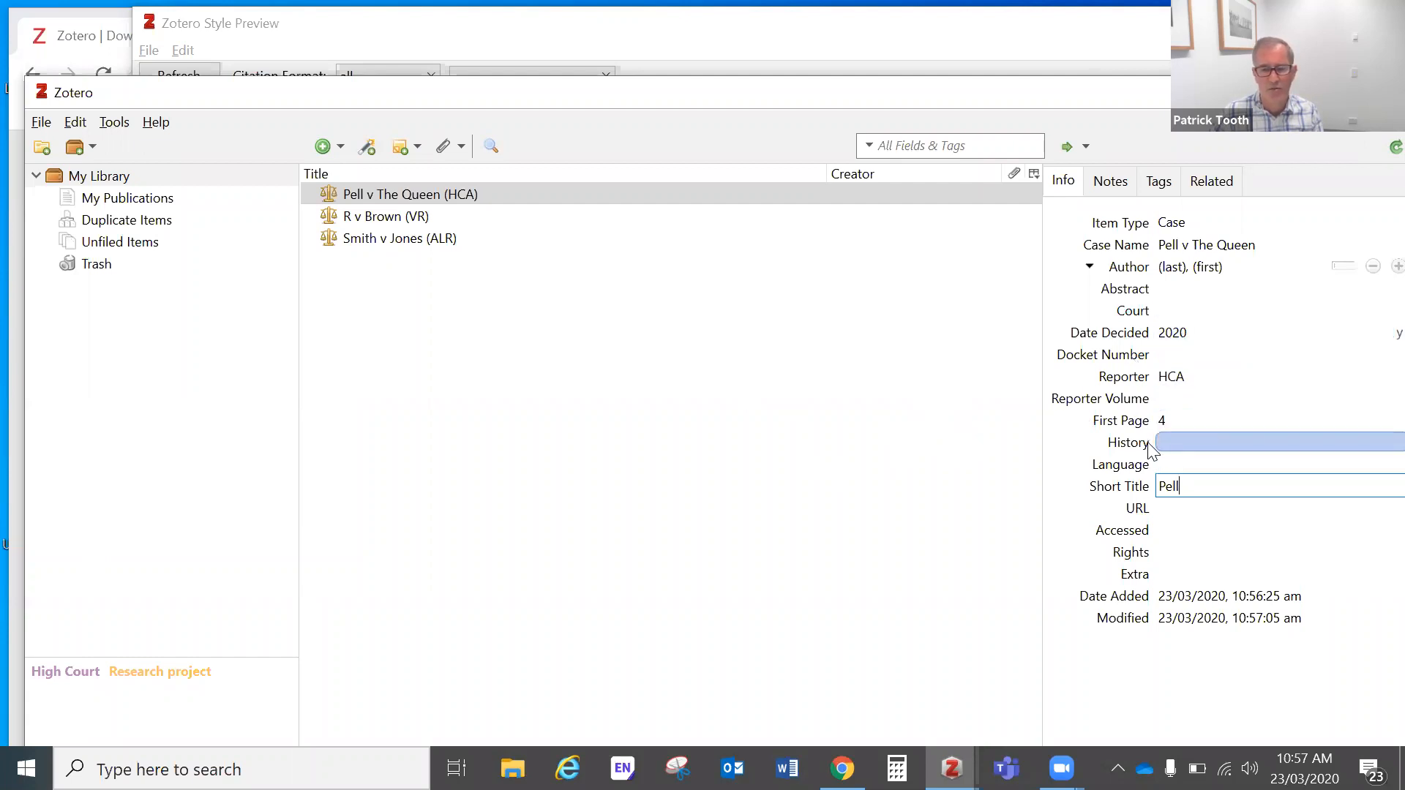
click(421, 200)
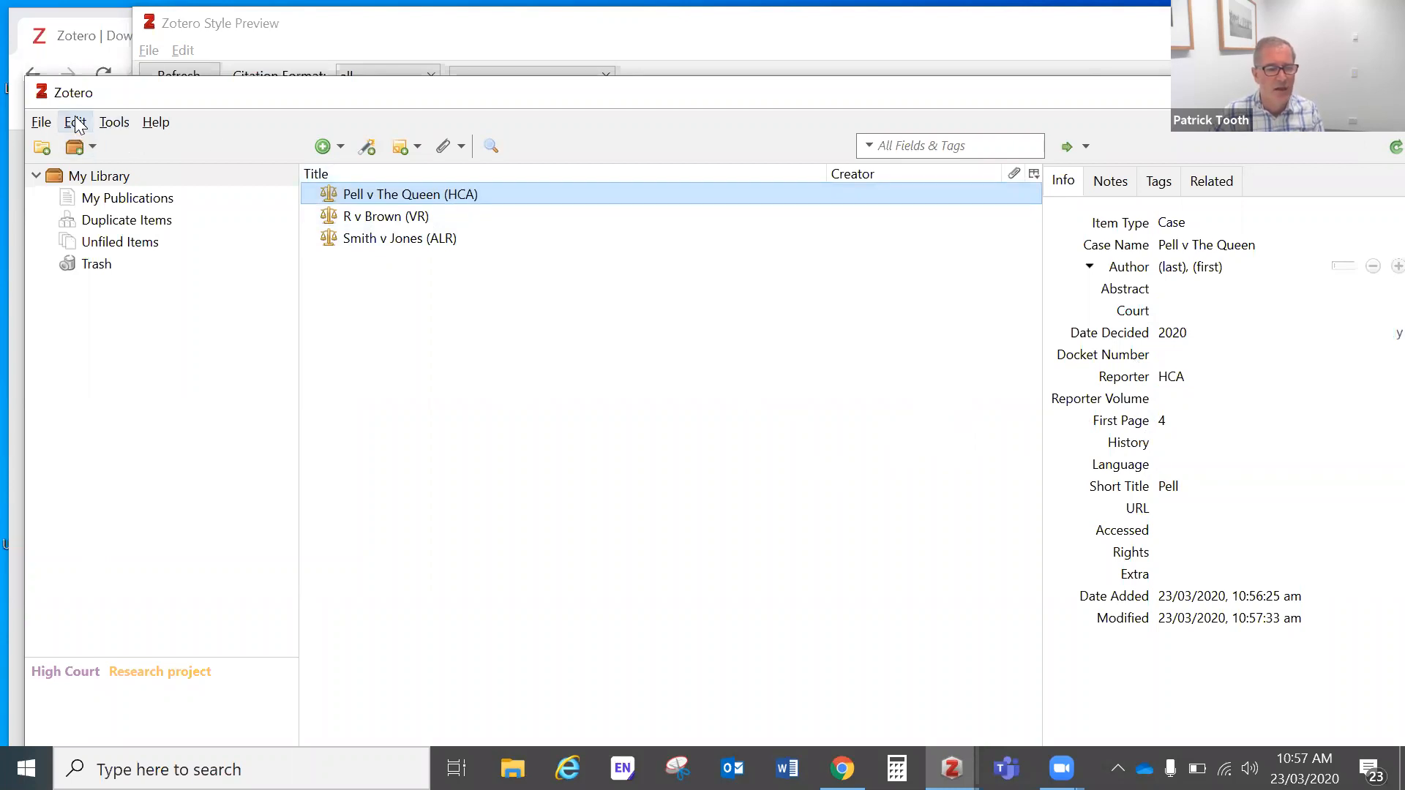
Refresh the style preview to show Pell v The Queen [2020] HCA 4, then return to the library.
key(alt+Tab)
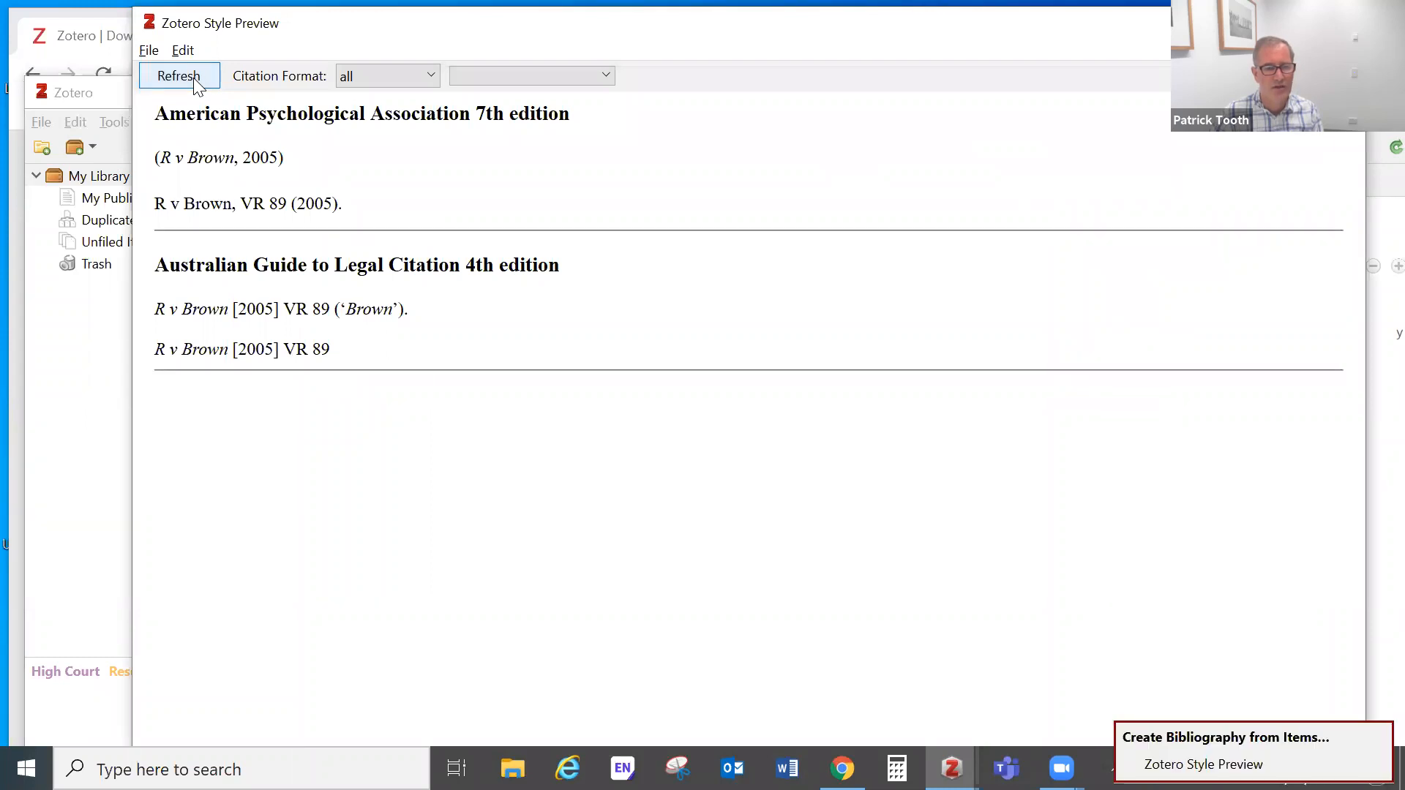
click(196, 79)
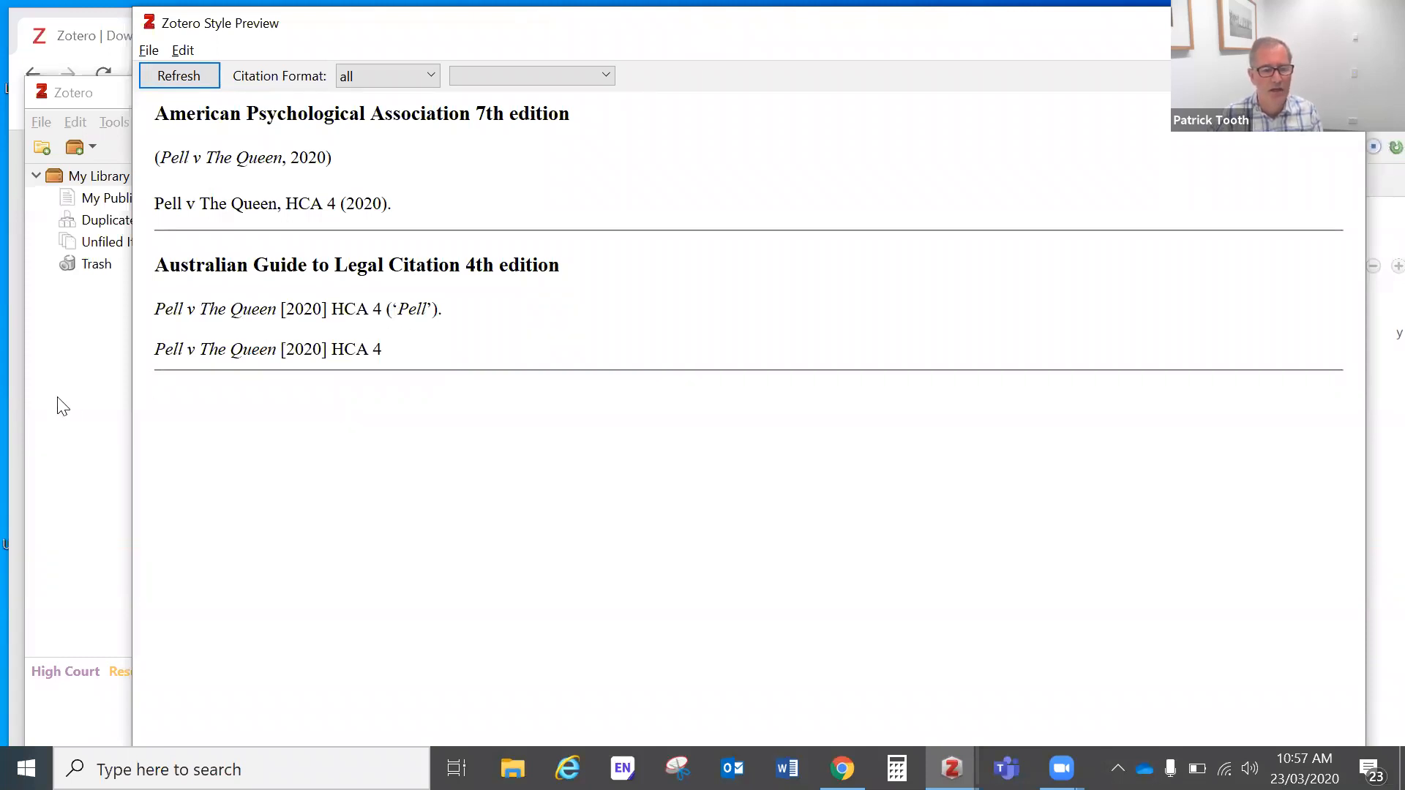
click(107, 387)
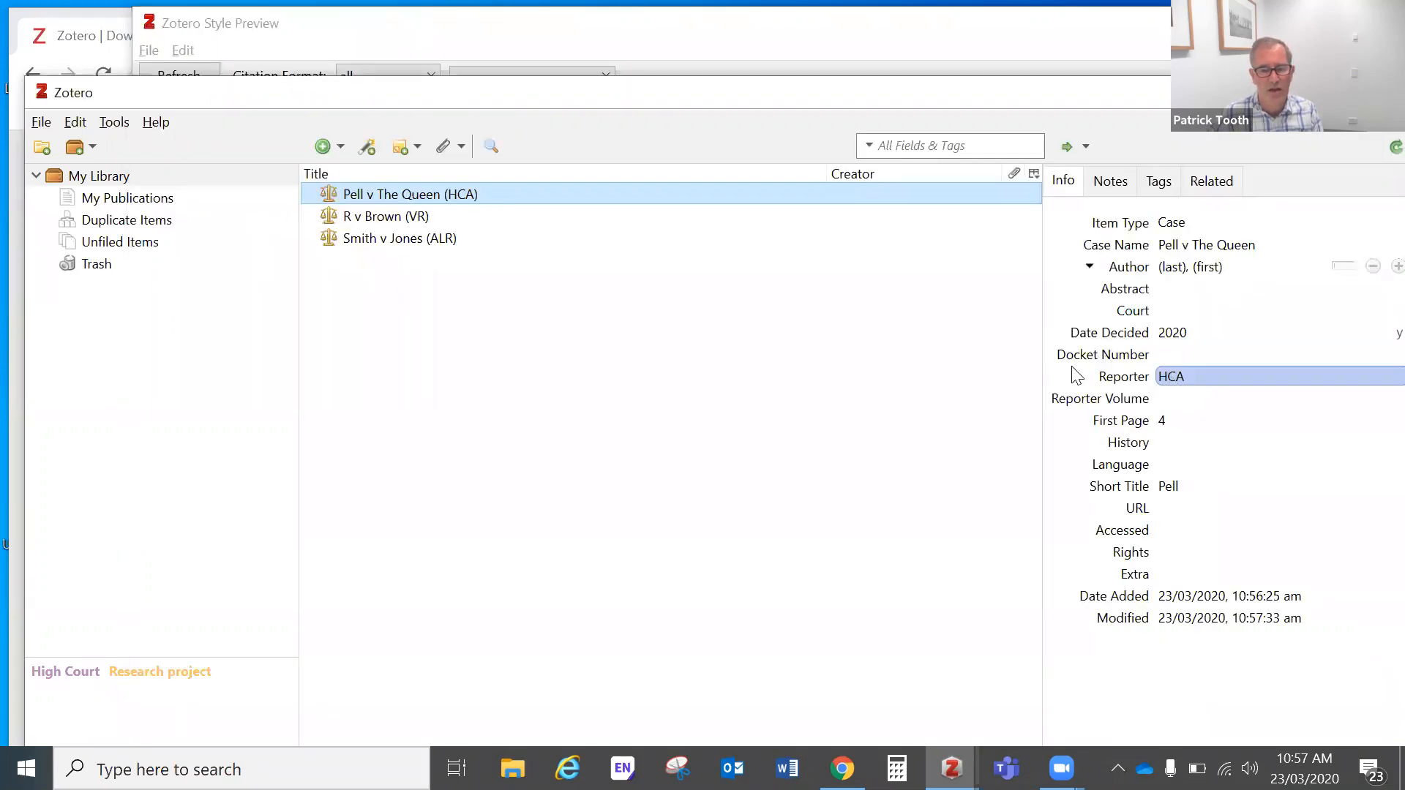
View R v Brown's details (2005, VR, page 89) and open the new item type list.
click(480, 216)
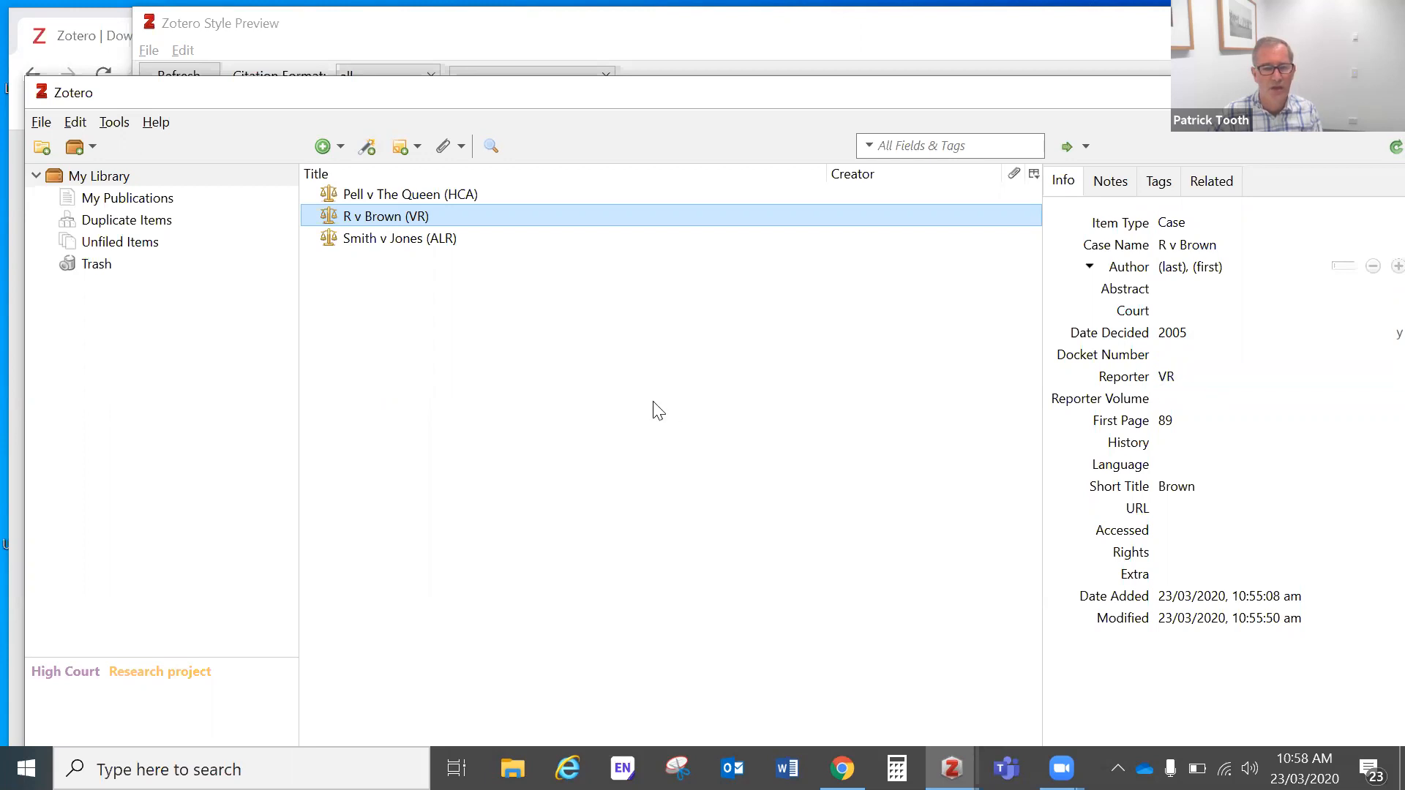
click(341, 146)
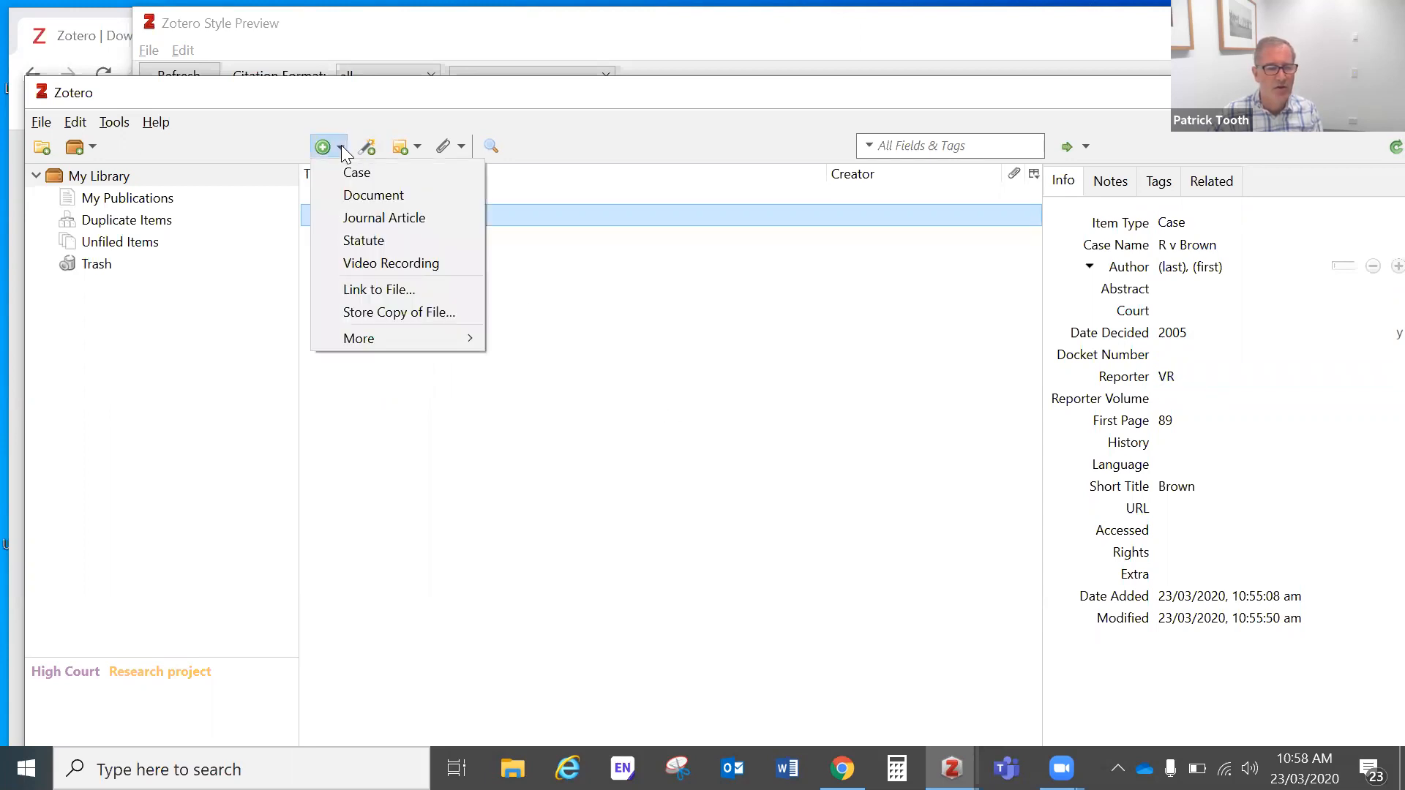
Add a new case named Jones v Williams decided 2003.
click(369, 176)
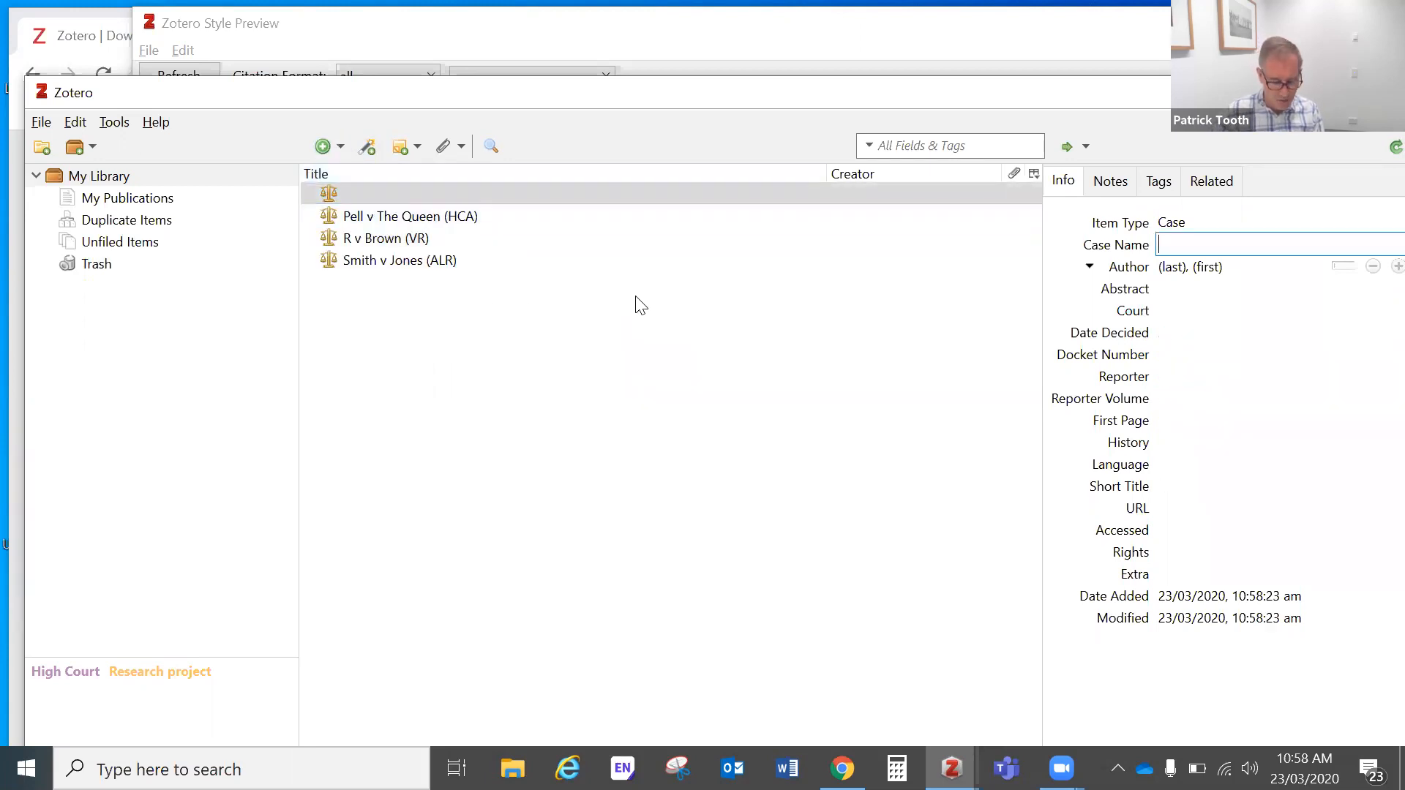
text(Jone)
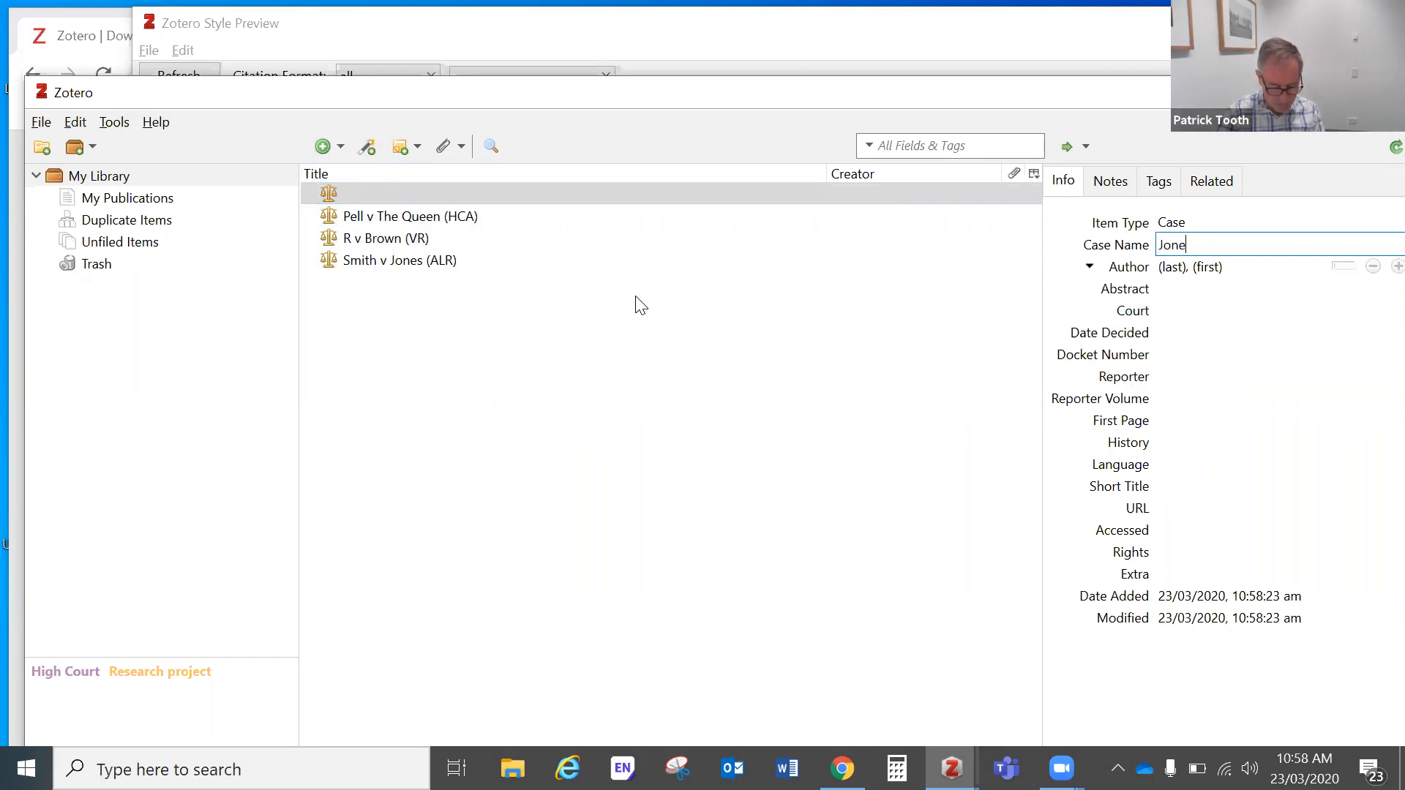
text(s v Williams)
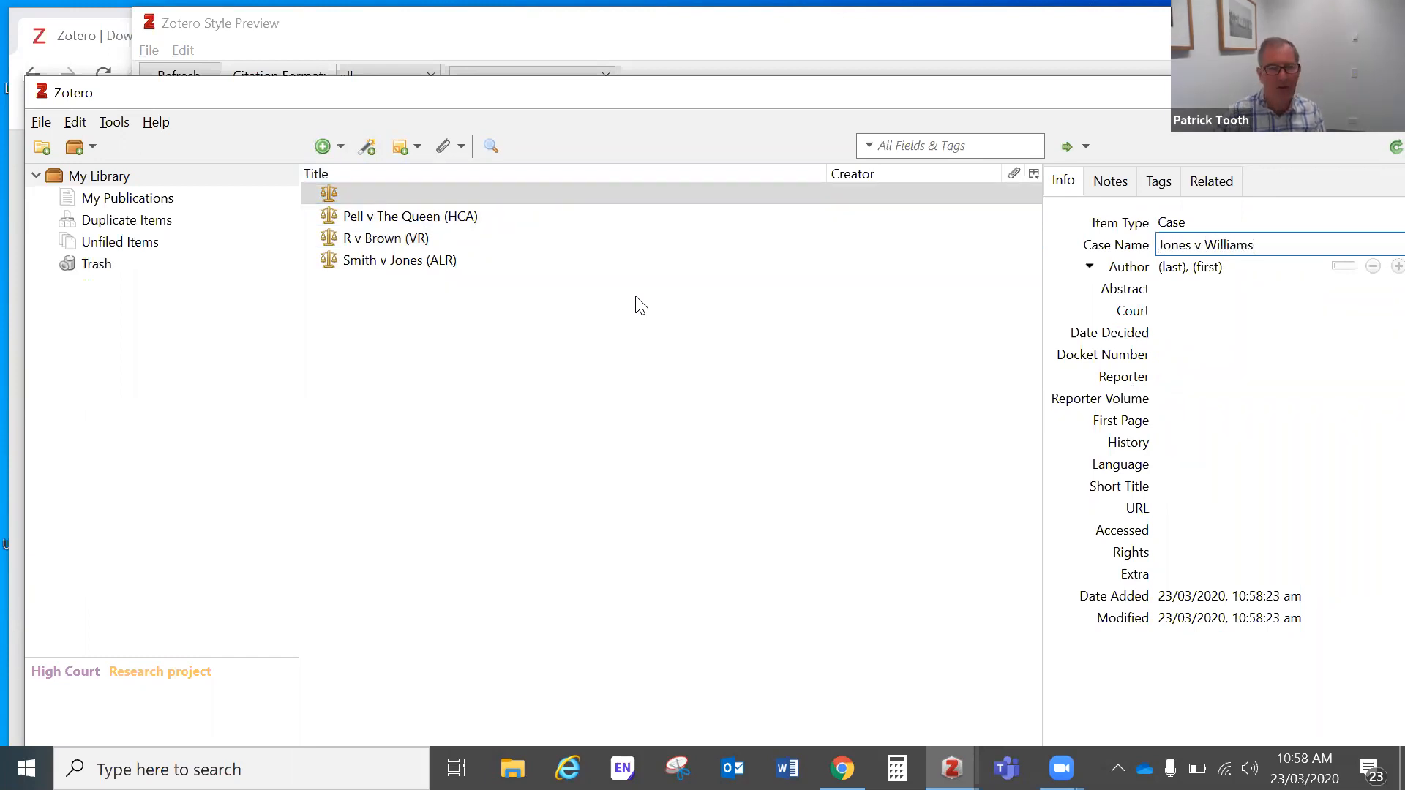
click(1189, 328)
text(2003)
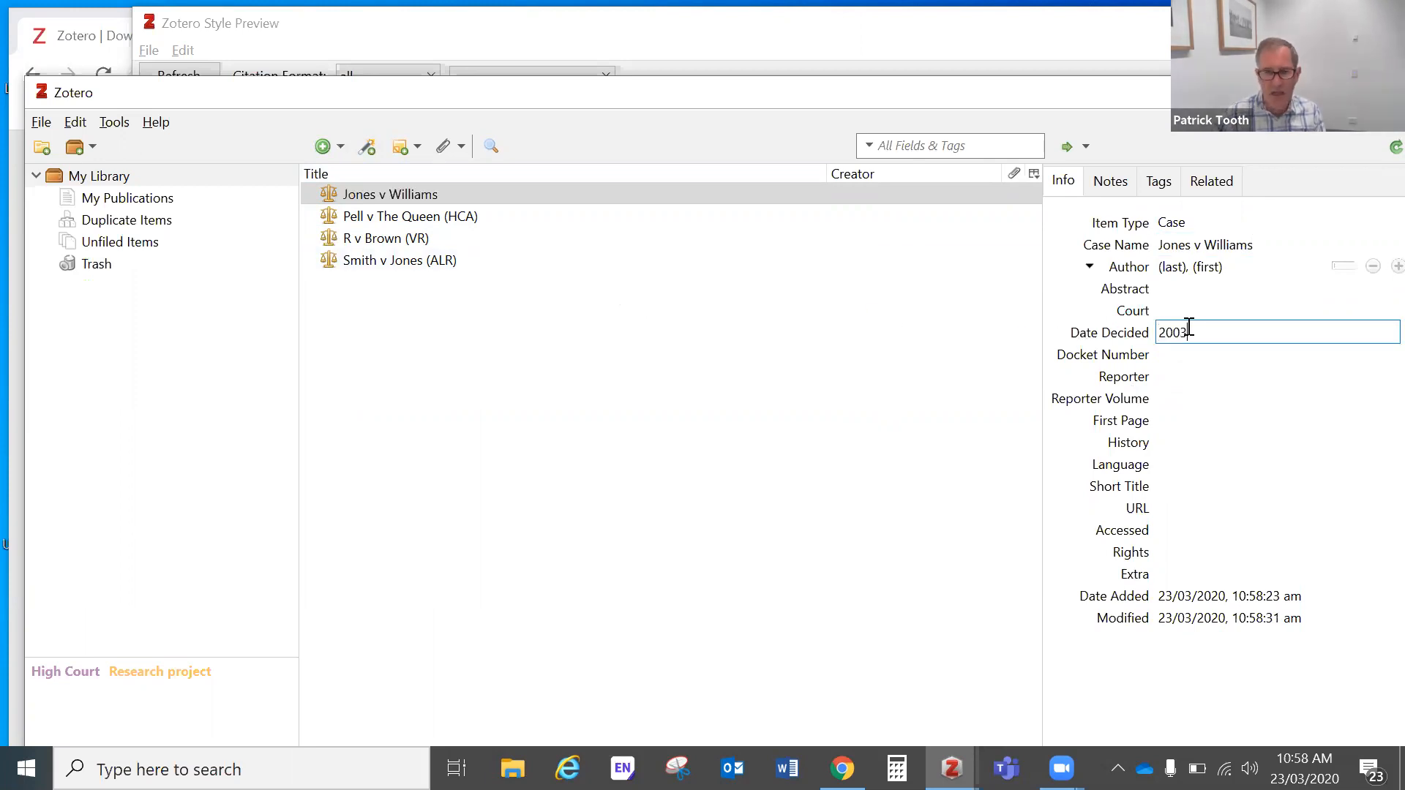
Set the case's reporter to 2 NSWLR and its first page to 89.
click(1198, 375)
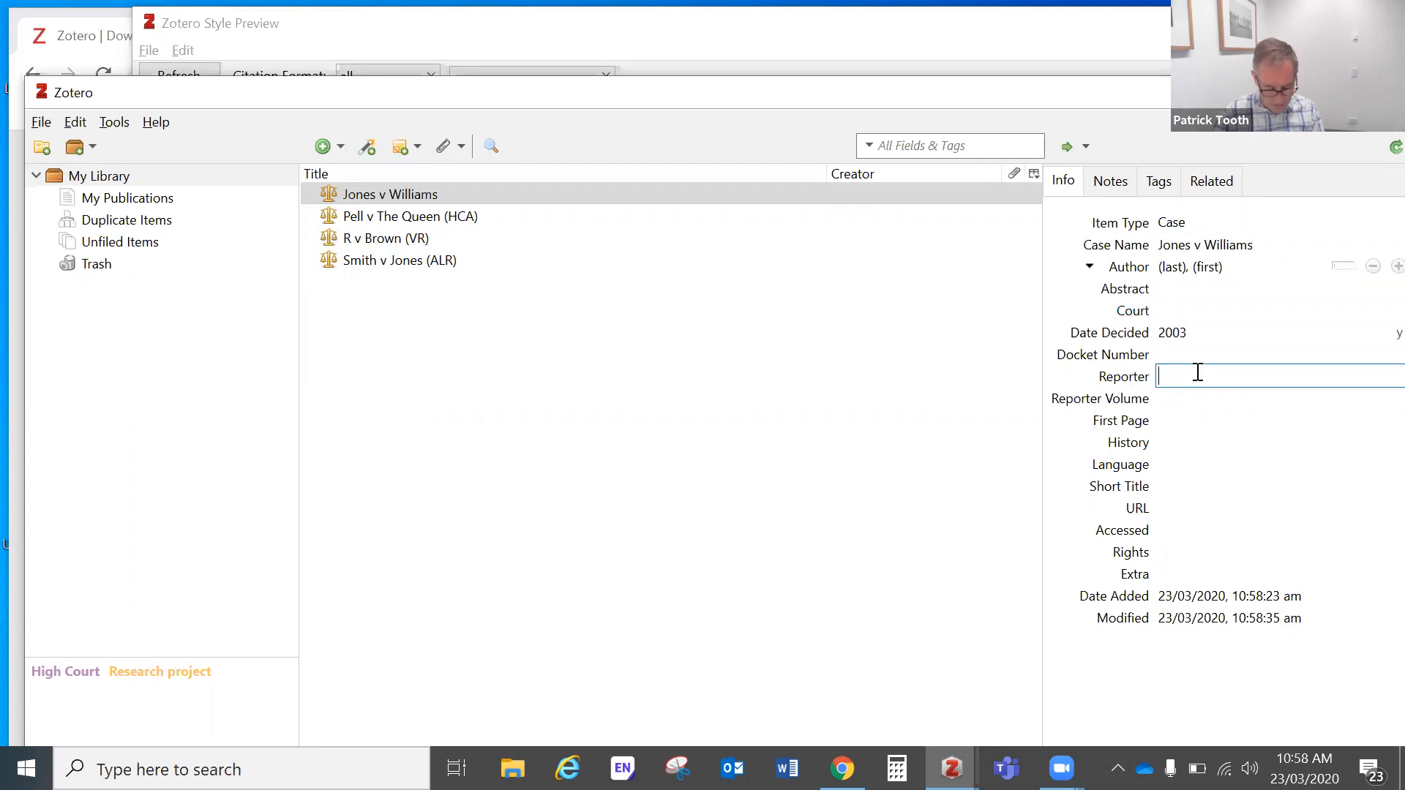
text(NSWLR)
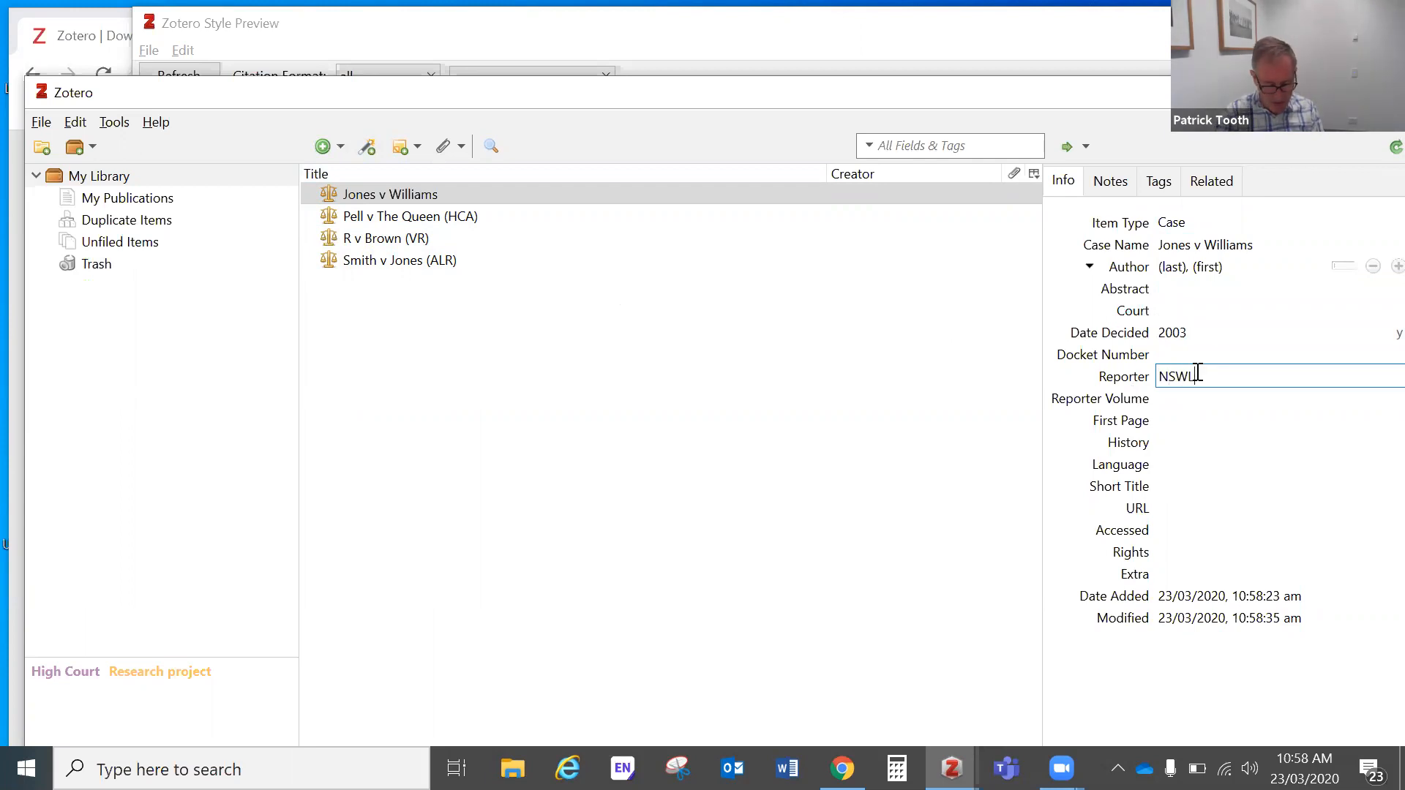
click(1168, 421)
text(67)
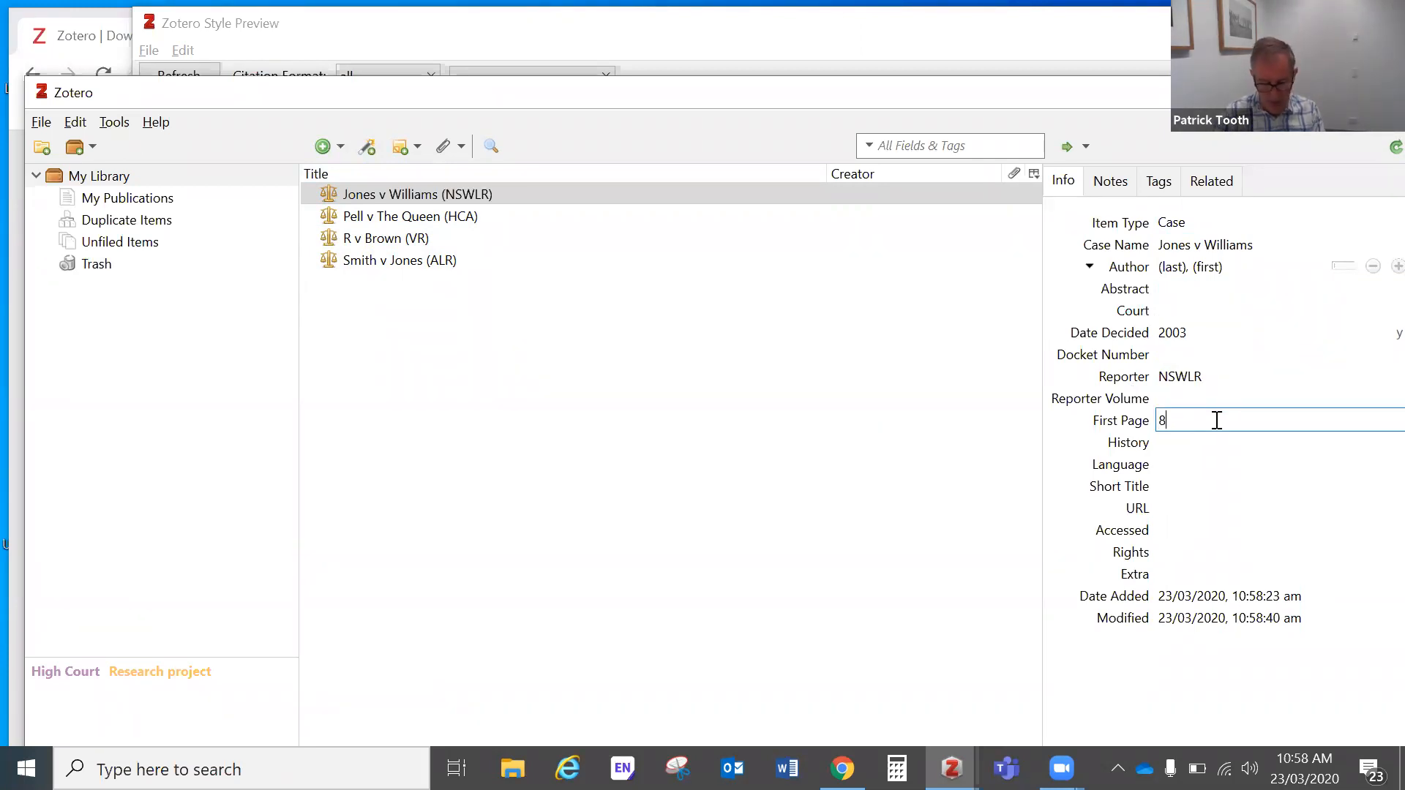
click(1174, 397)
click(1162, 375)
click(1162, 375)
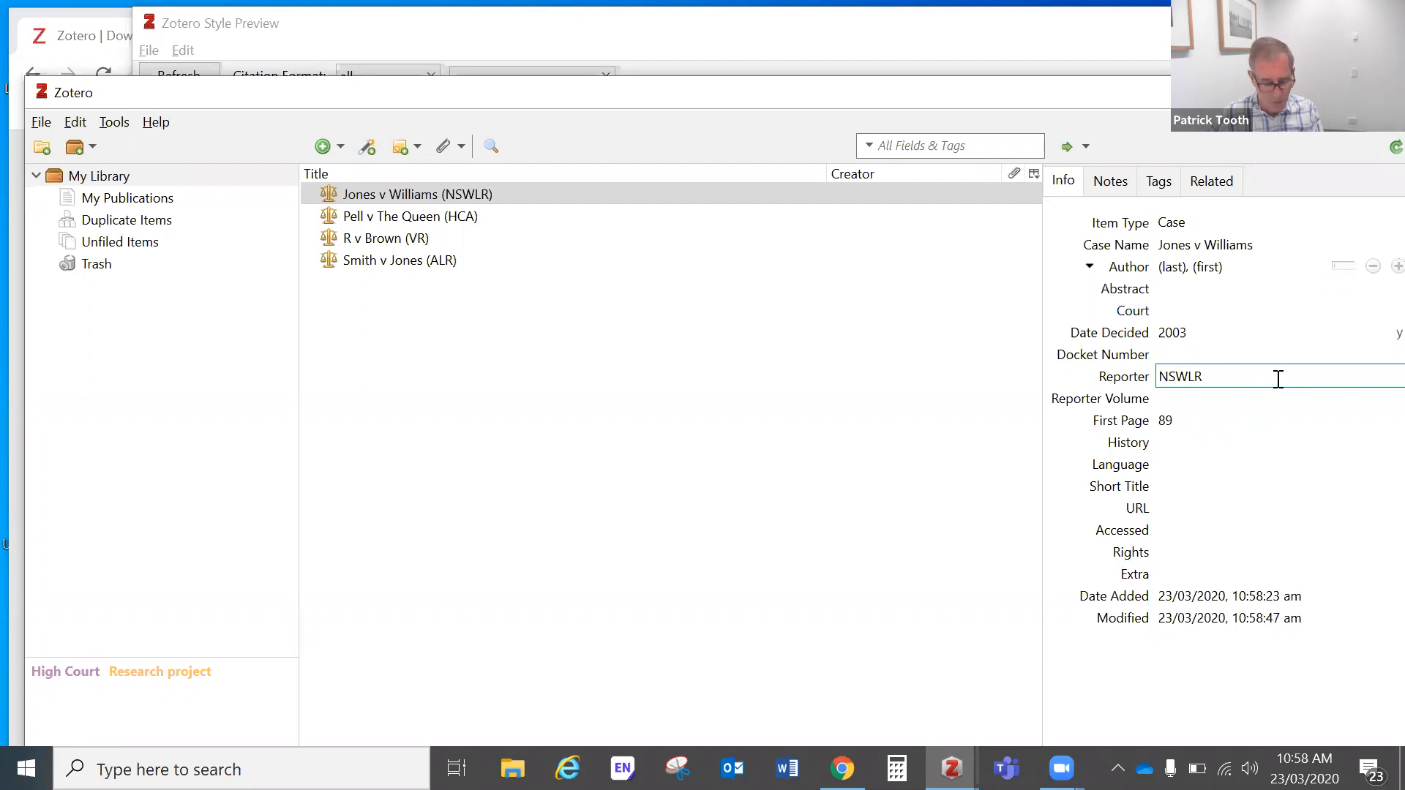
text(2)
click(1238, 414)
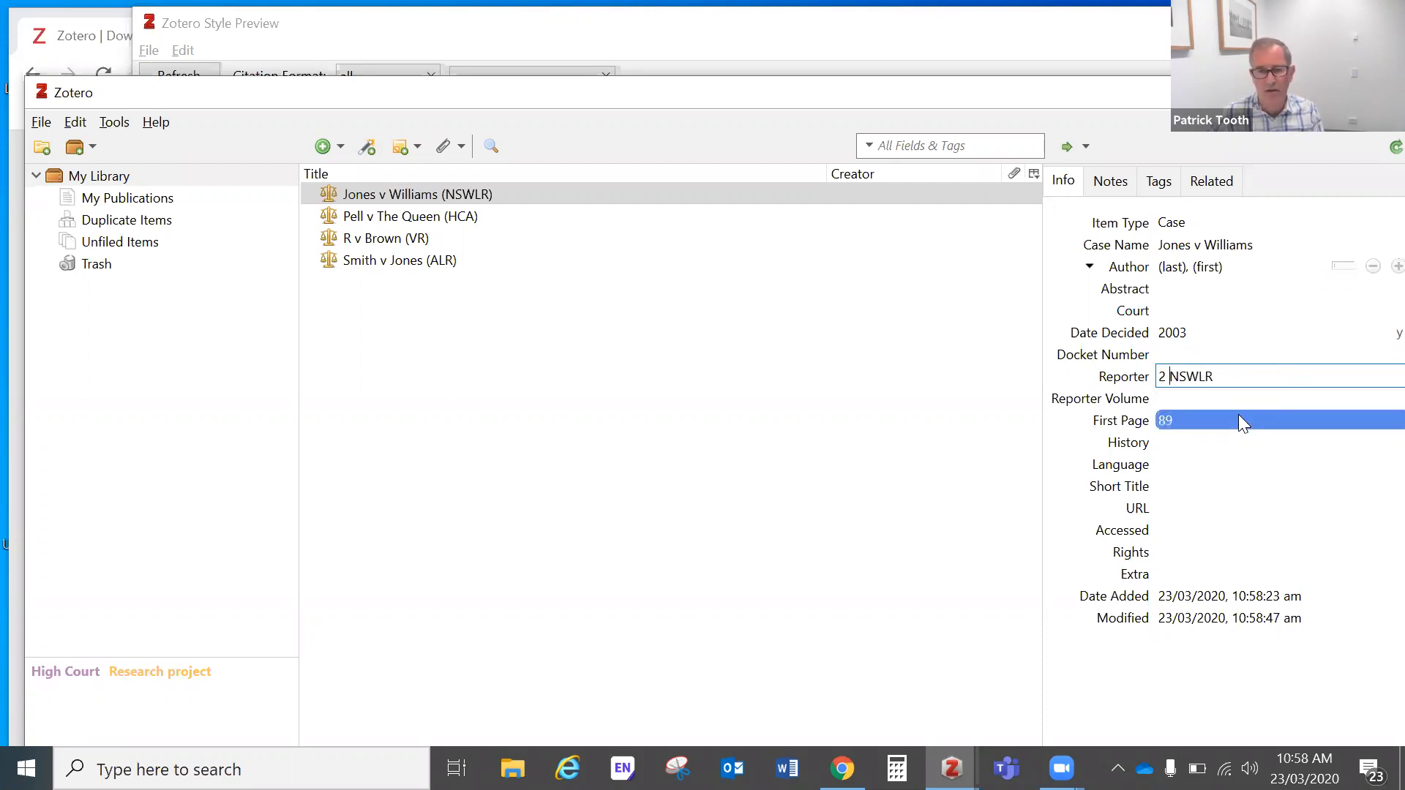
click(1269, 374)
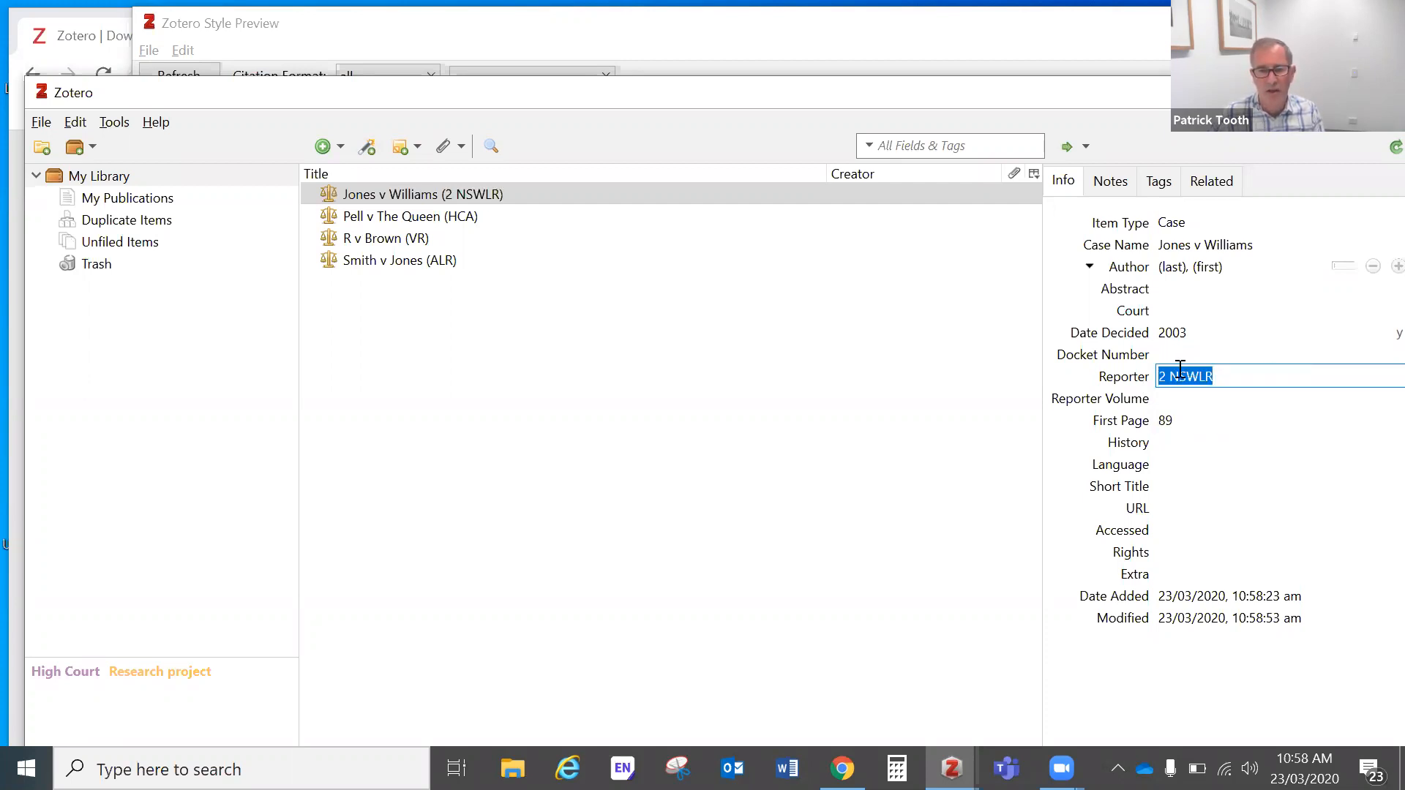
Confirm the 2003 decision date and finish the Jones v Williams record.
click(1209, 328)
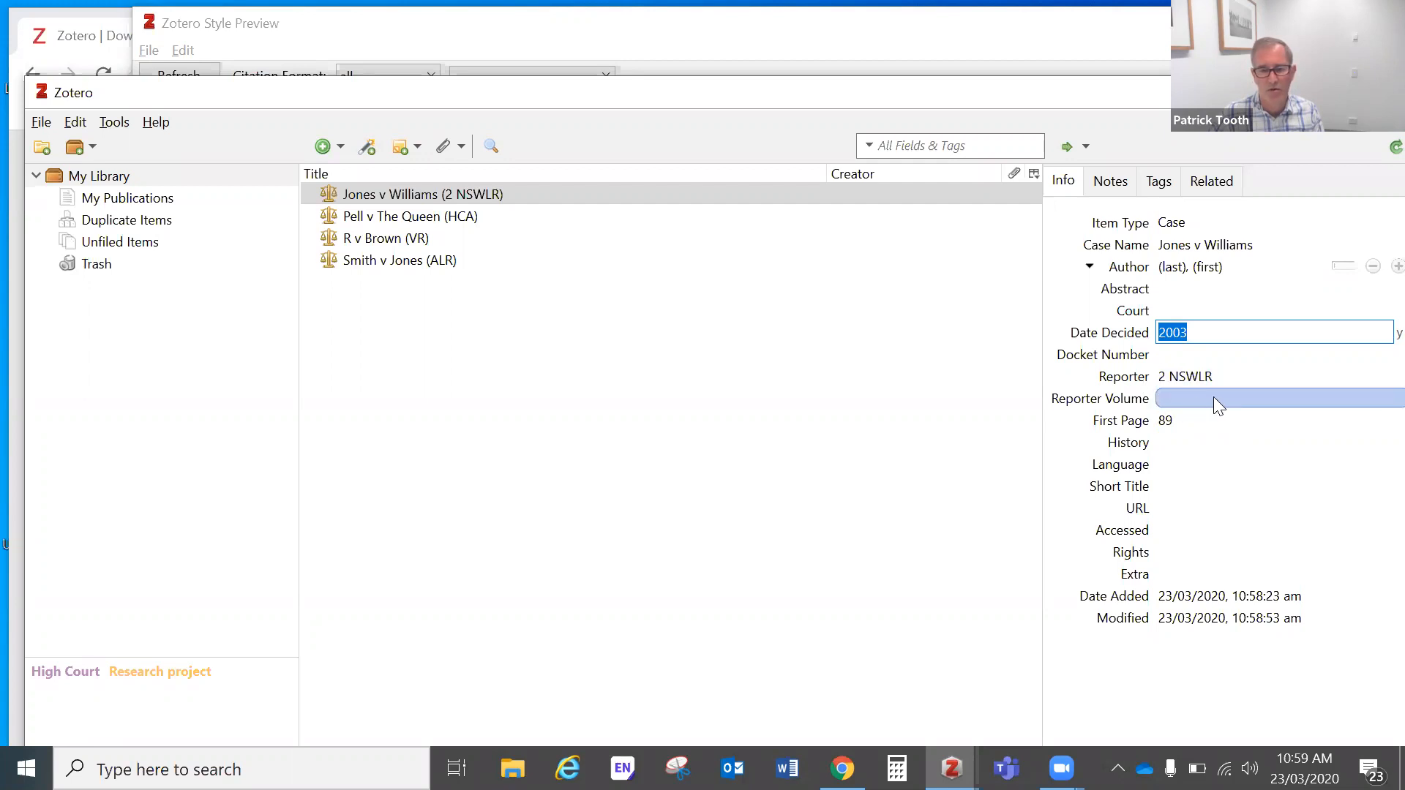
click(1211, 330)
click(458, 195)
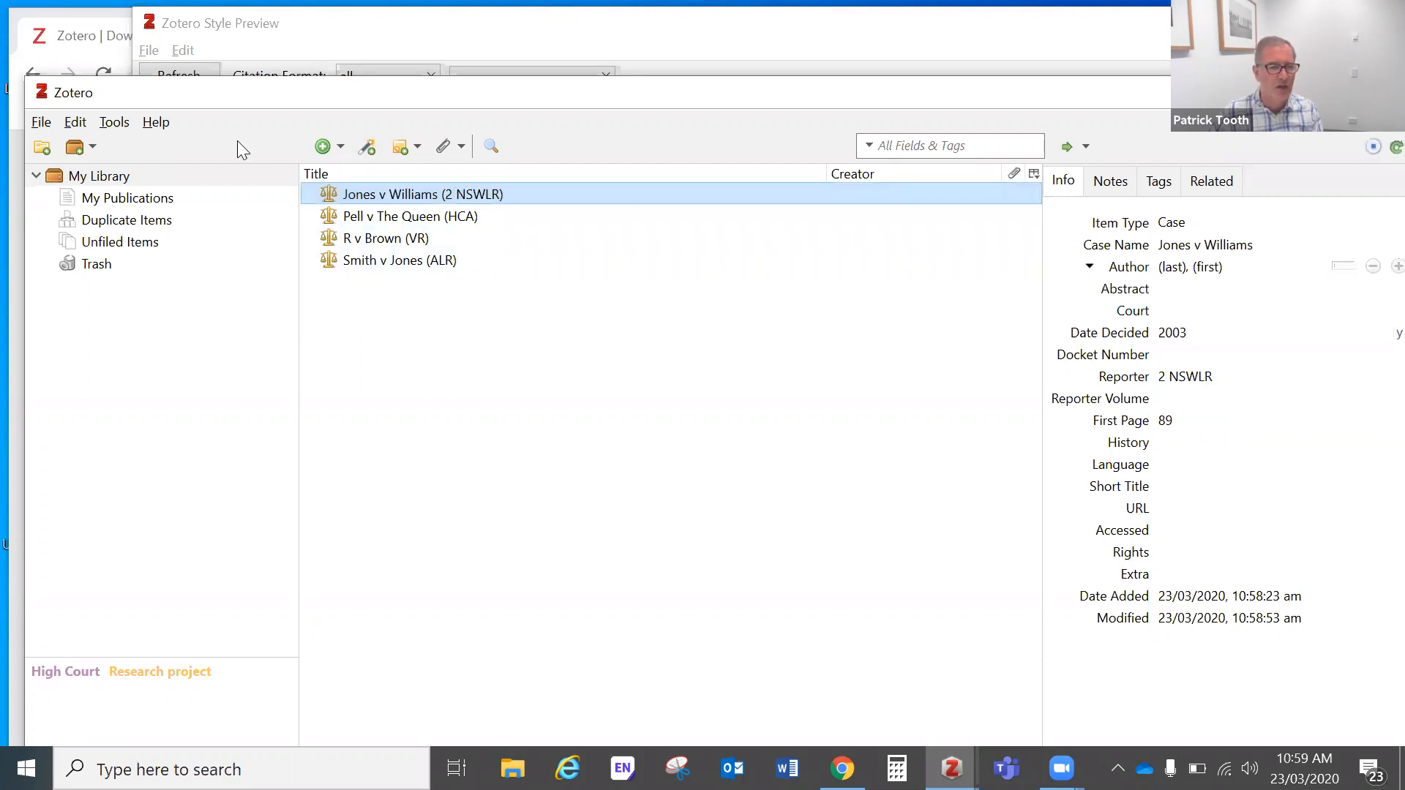
key(alt+Tab)
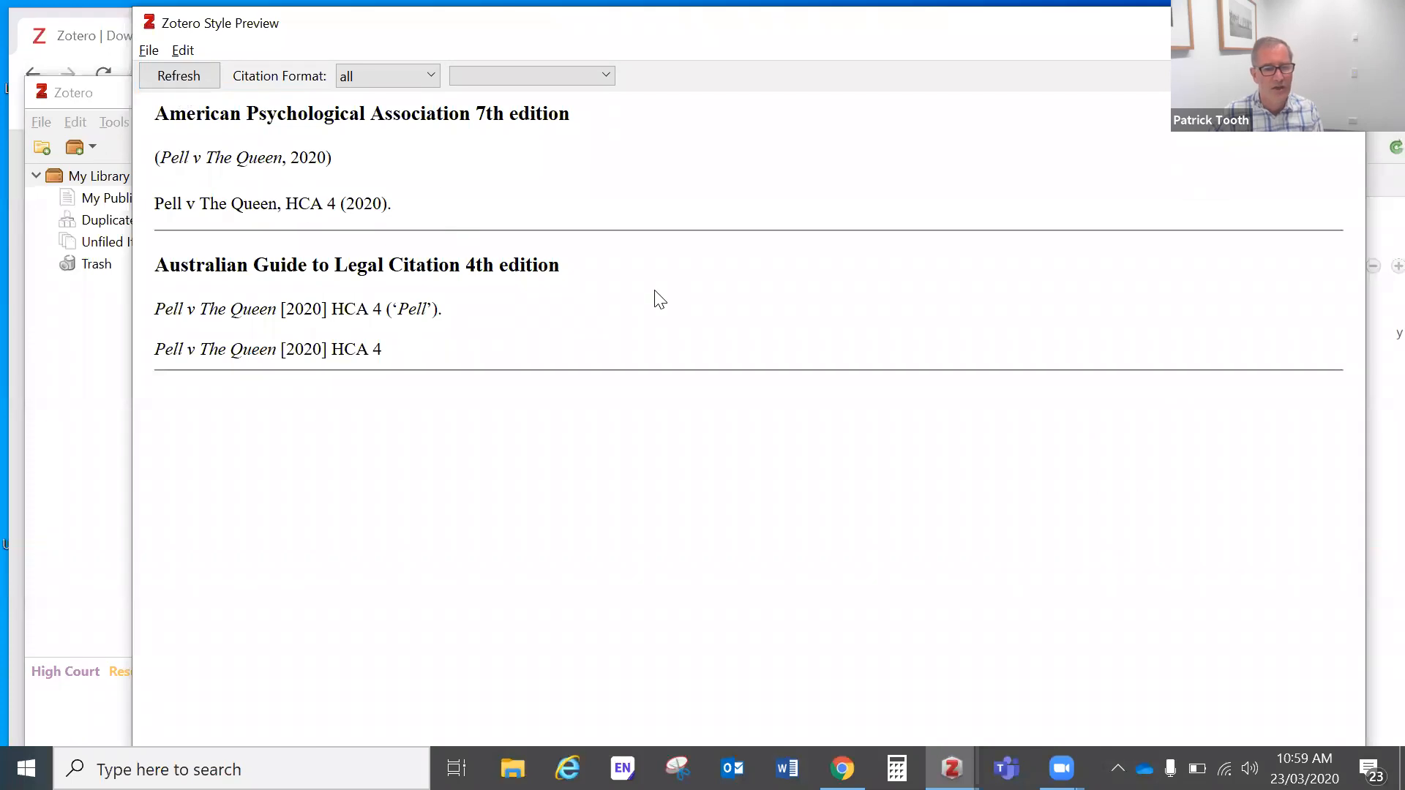
Refresh the preview to cite Jones v Williams [2003] 2 NSWLR 89, then go back to the library.
click(167, 76)
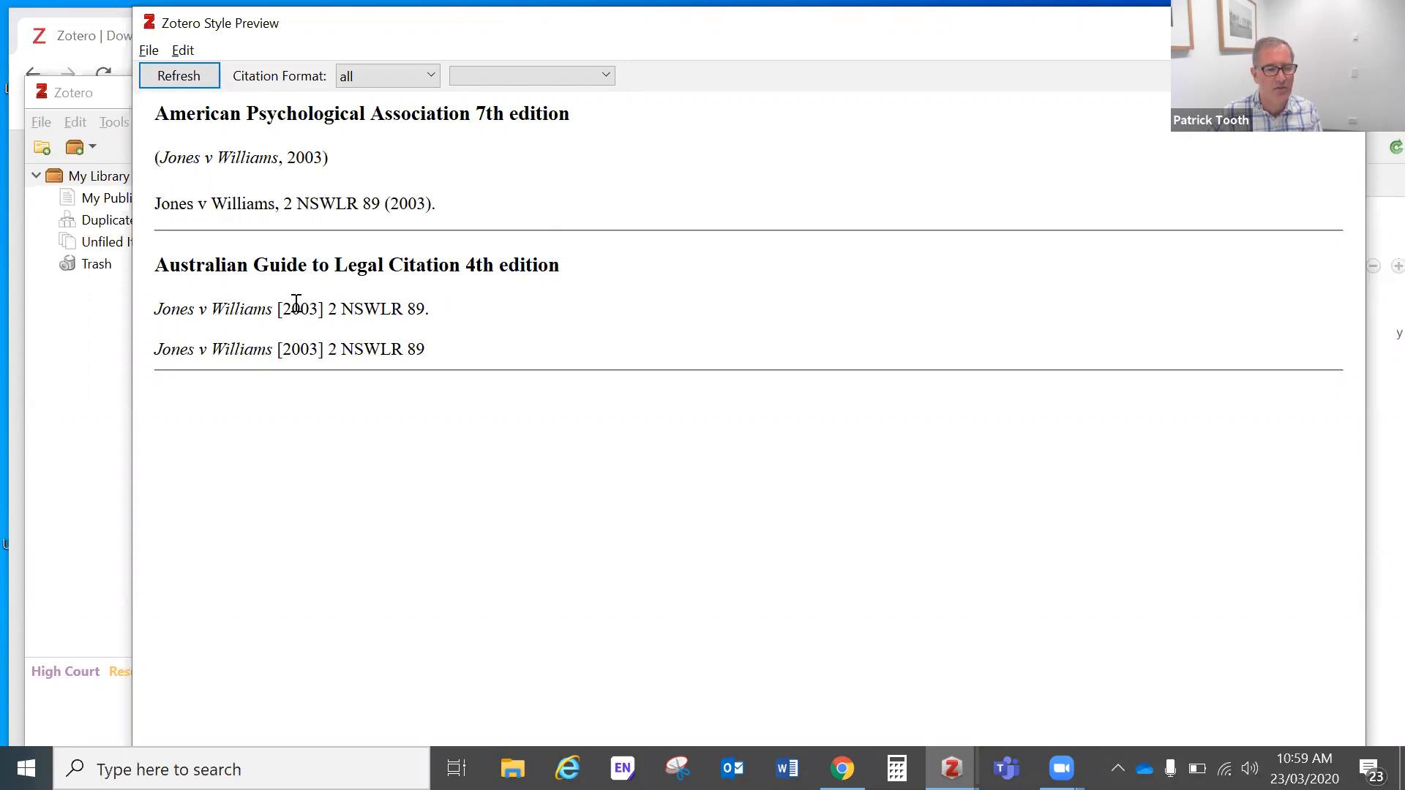
key(alt+Tab)
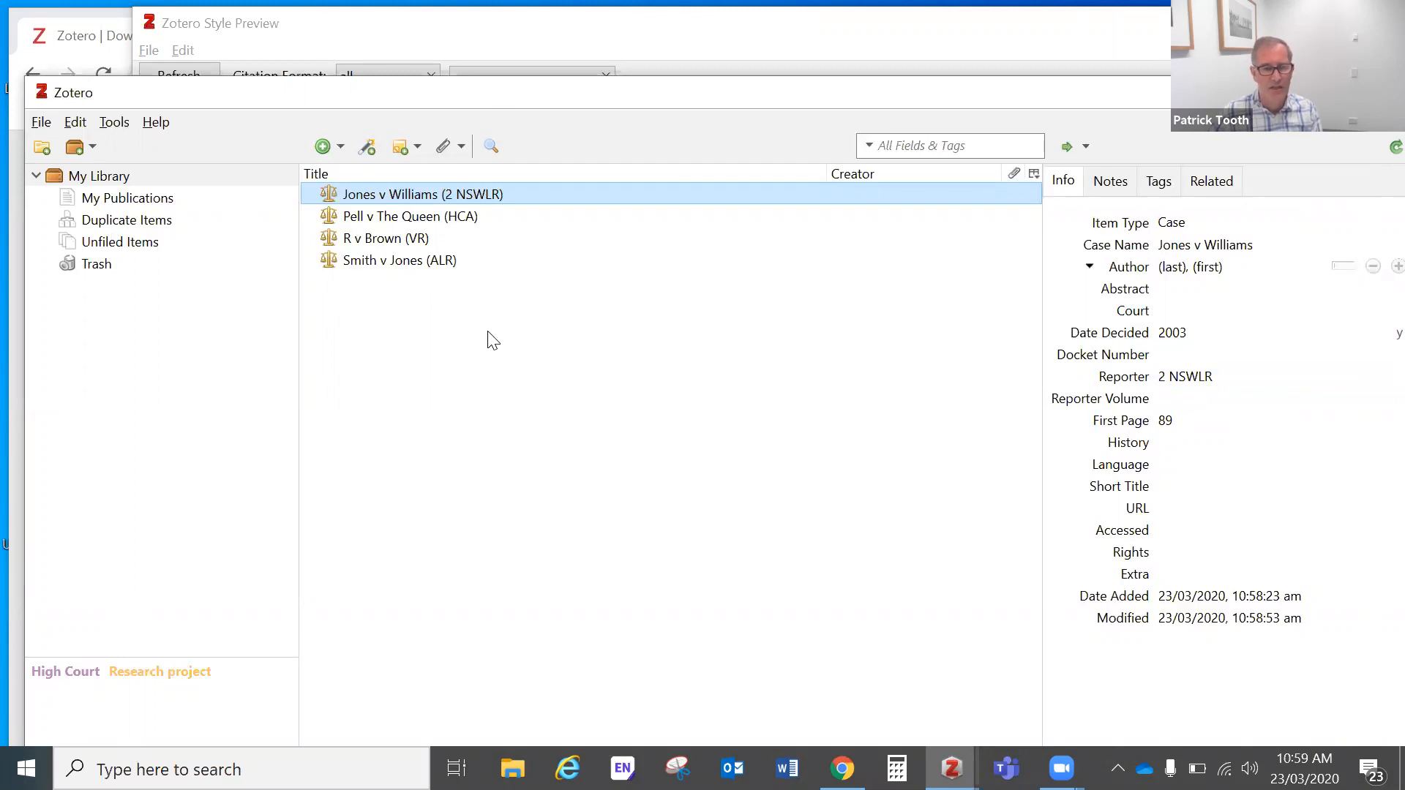
Create a new Statute item named Crimes Act.
click(342, 146)
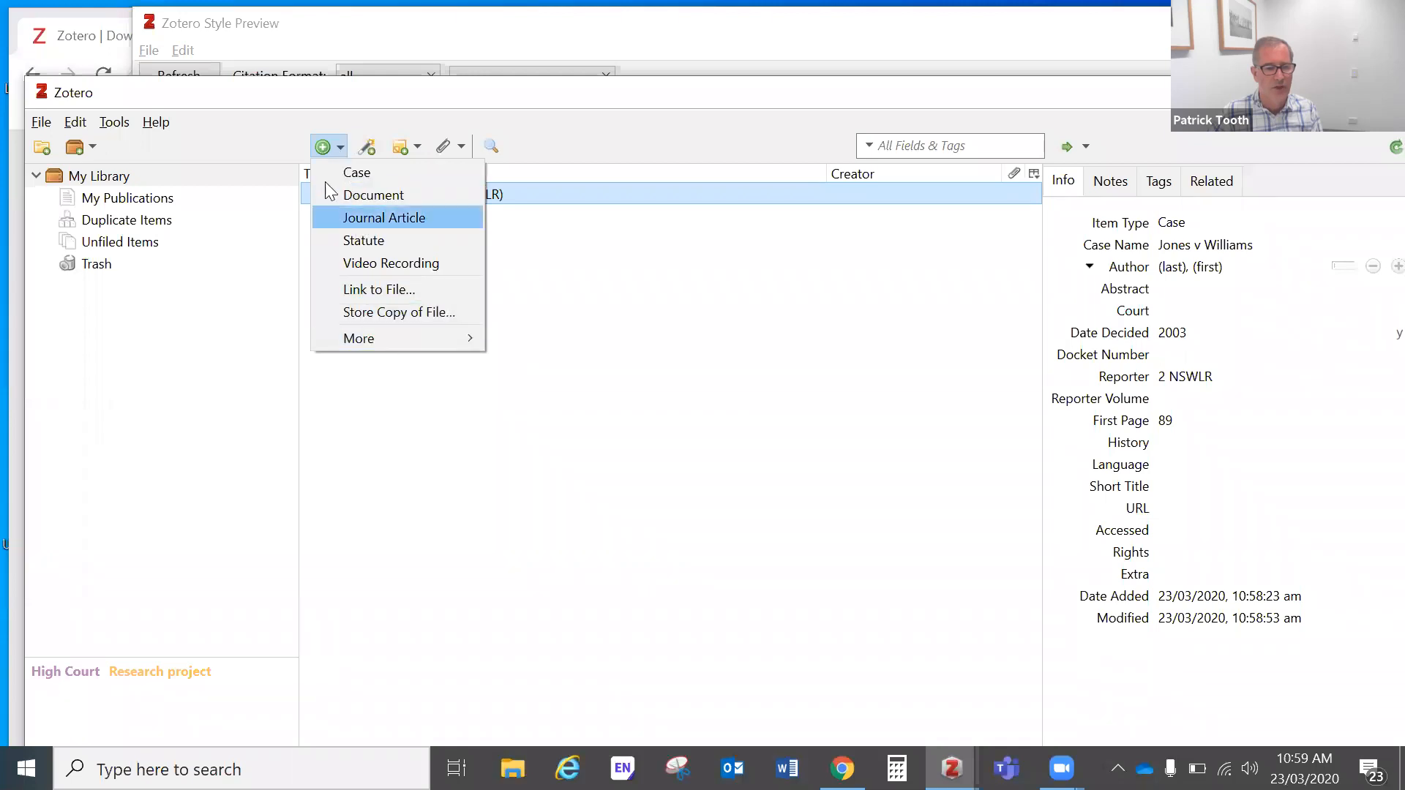
mouse_move(378, 337)
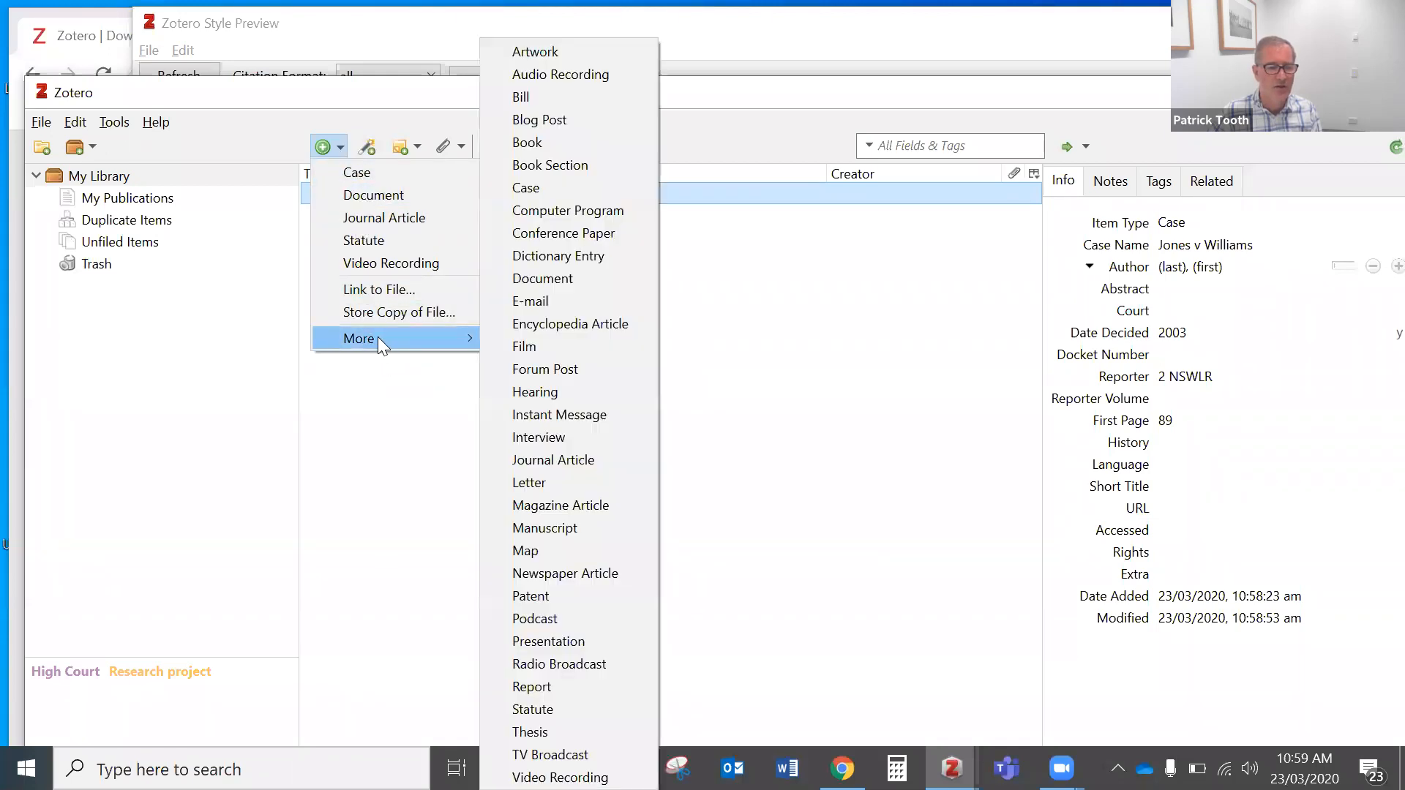
click(562, 709)
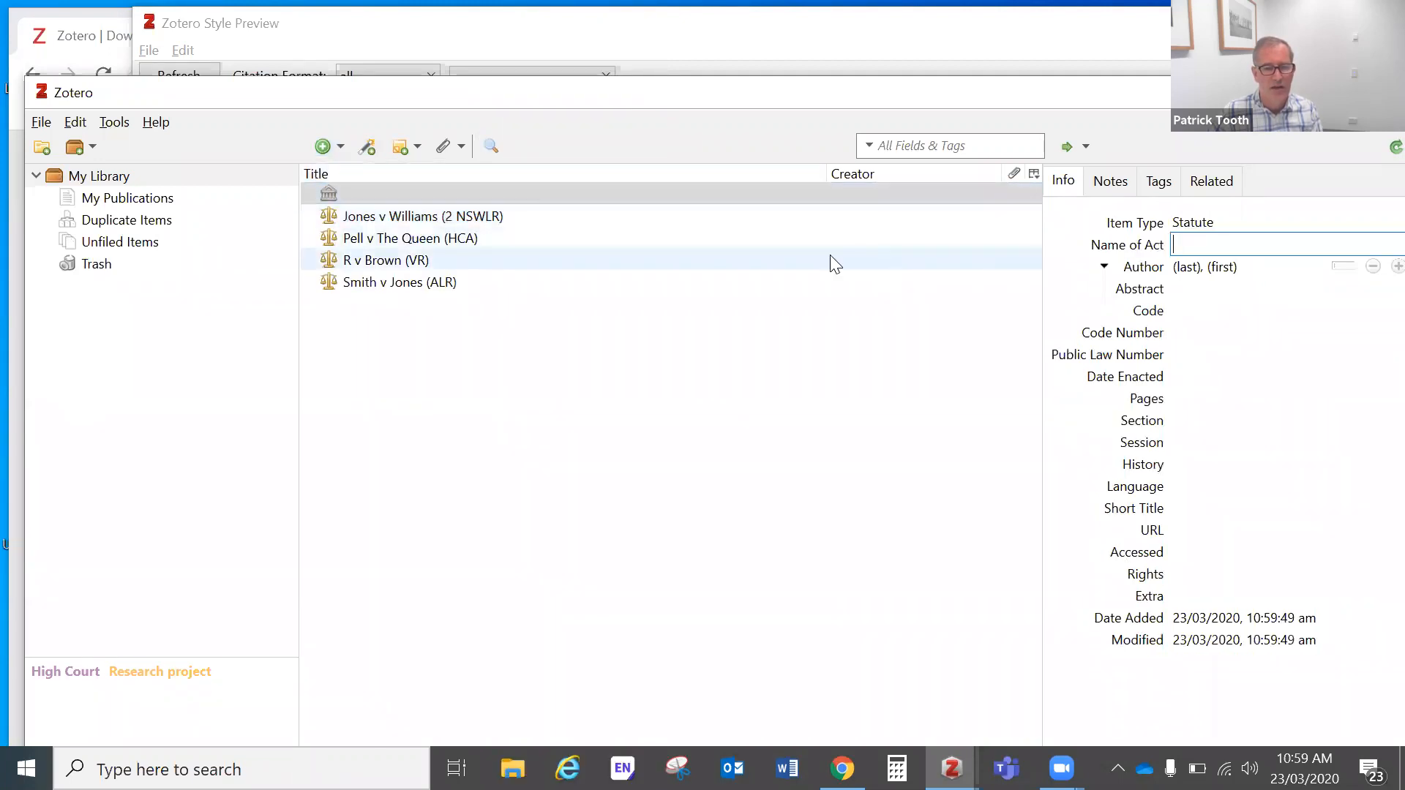
click(341, 186)
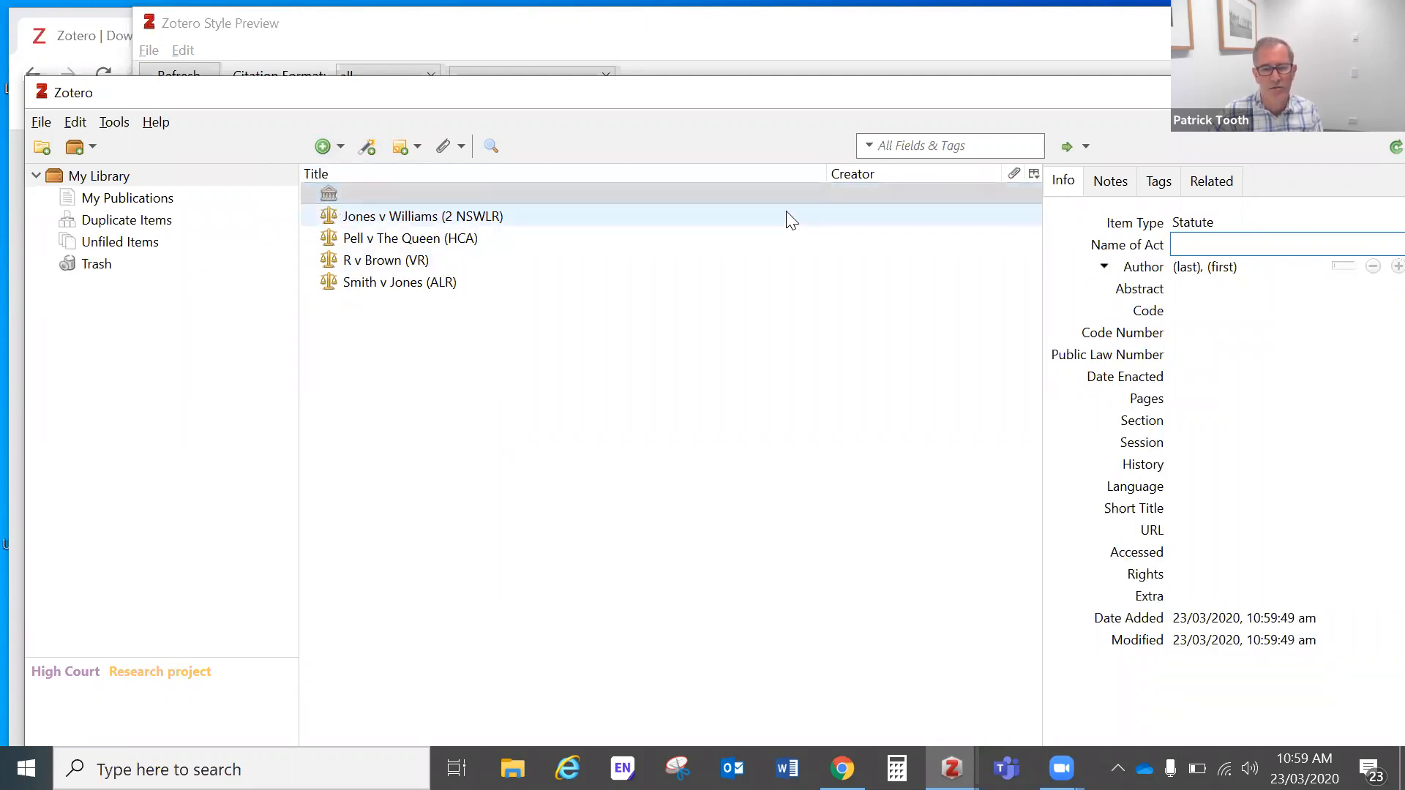
text(Cr)
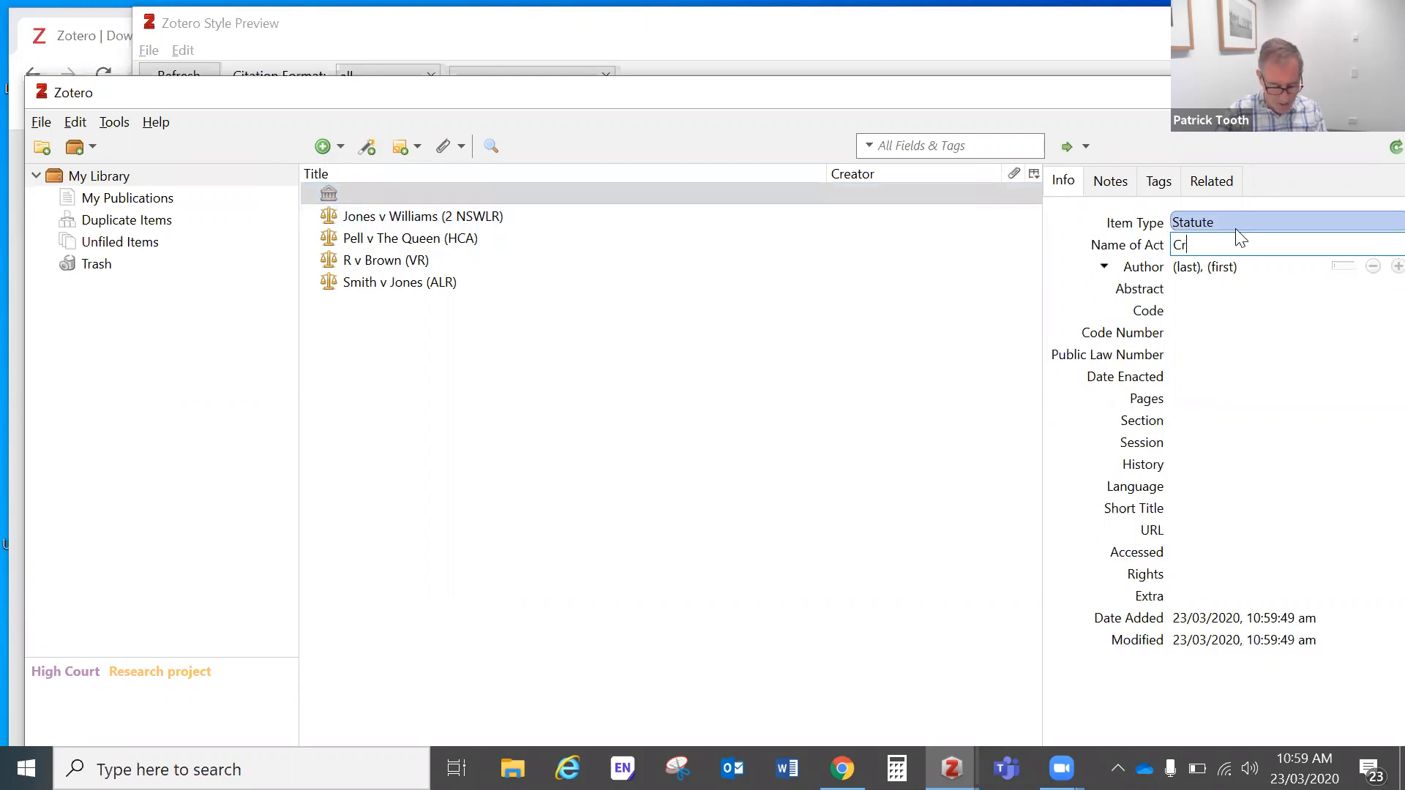
text(imes)
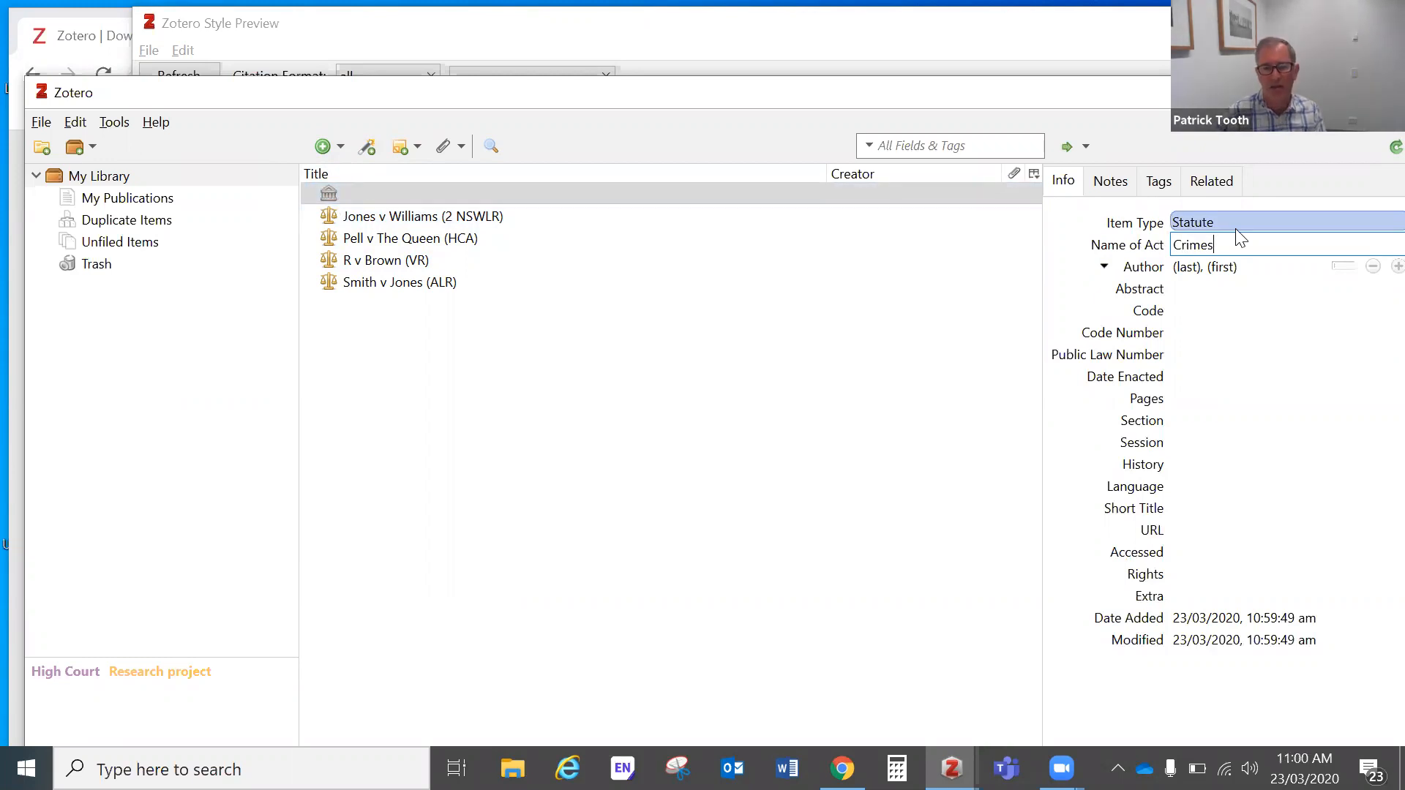
text( Act)
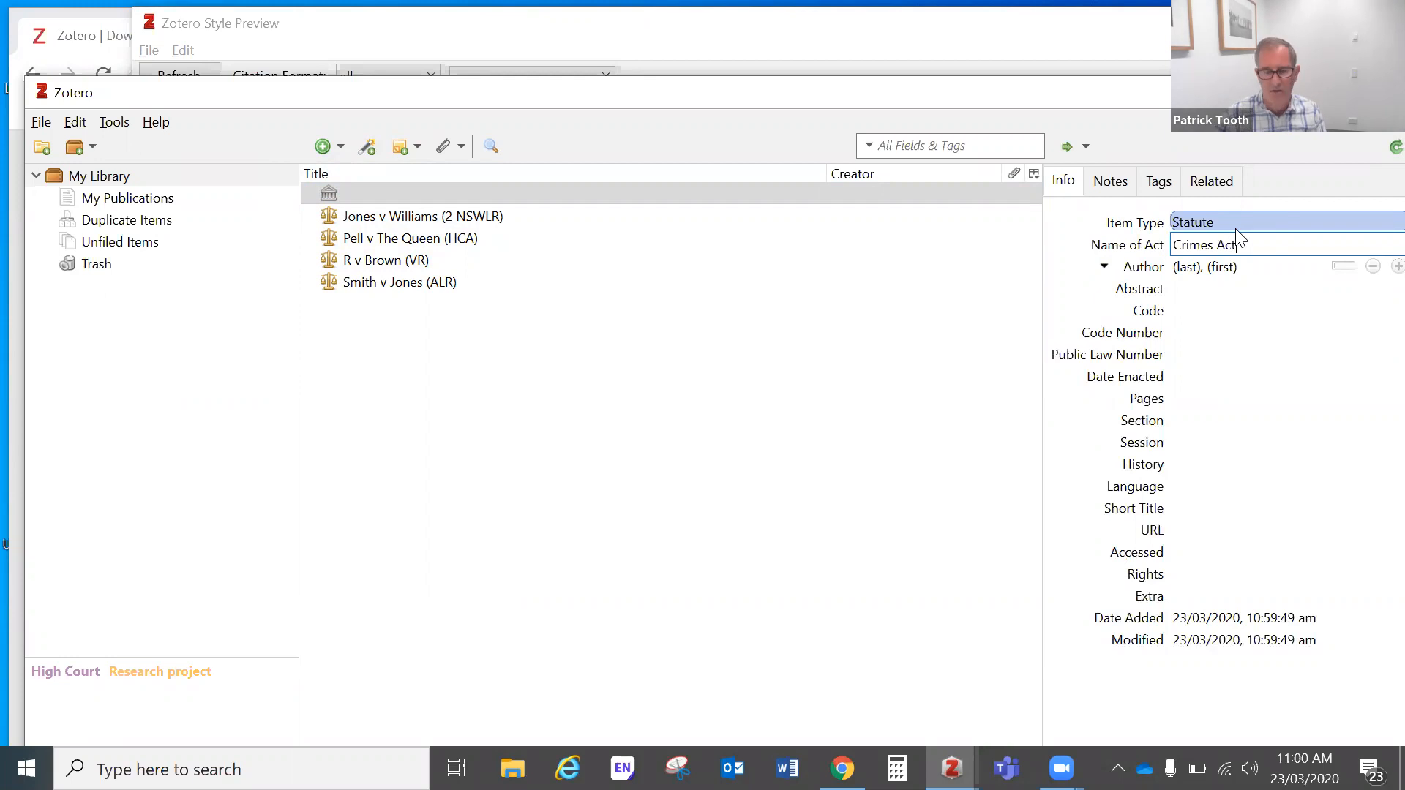
Give the Crimes Act code NSW, date enacted 1900 and short title Crimes Act.
click(1191, 308)
text(NSW)
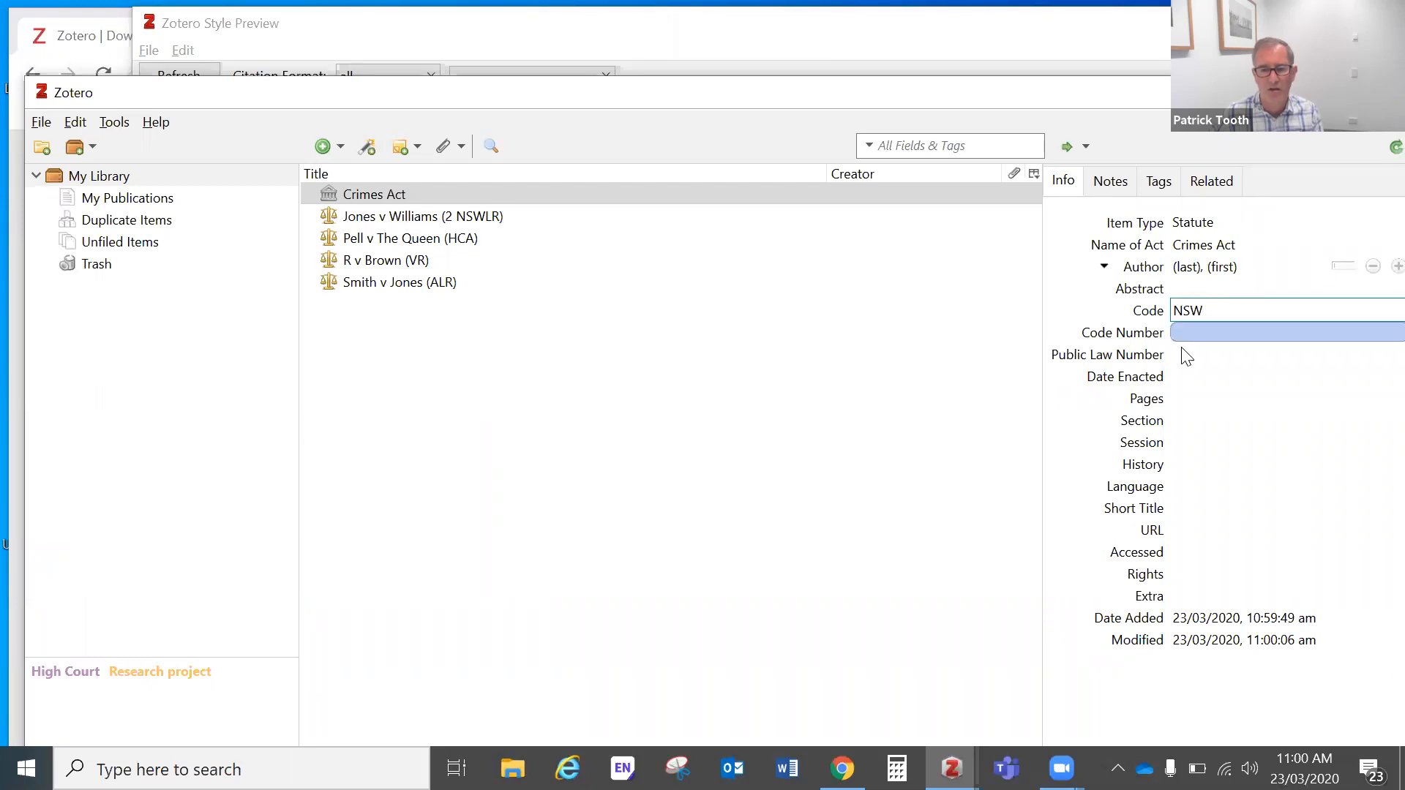
click(1195, 379)
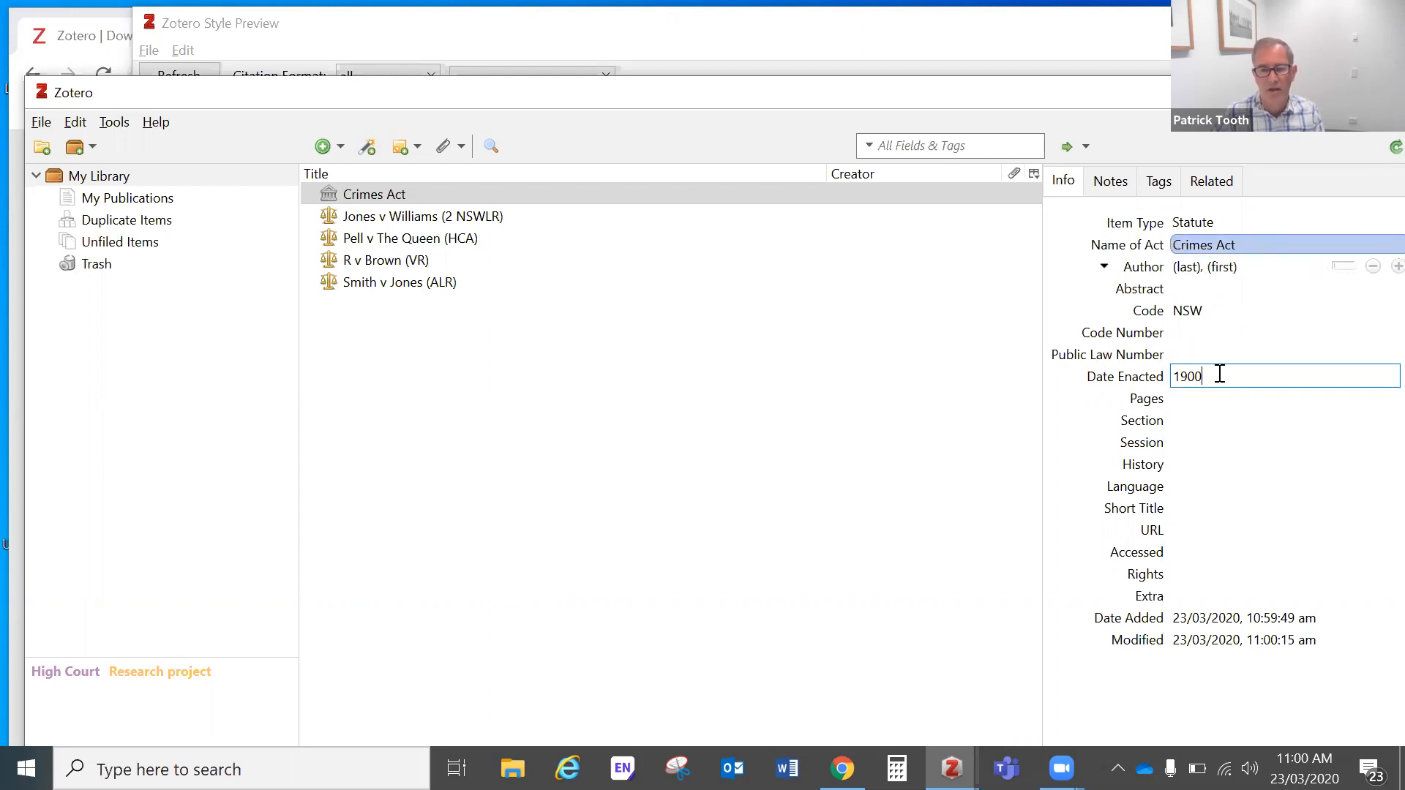
click(1191, 510)
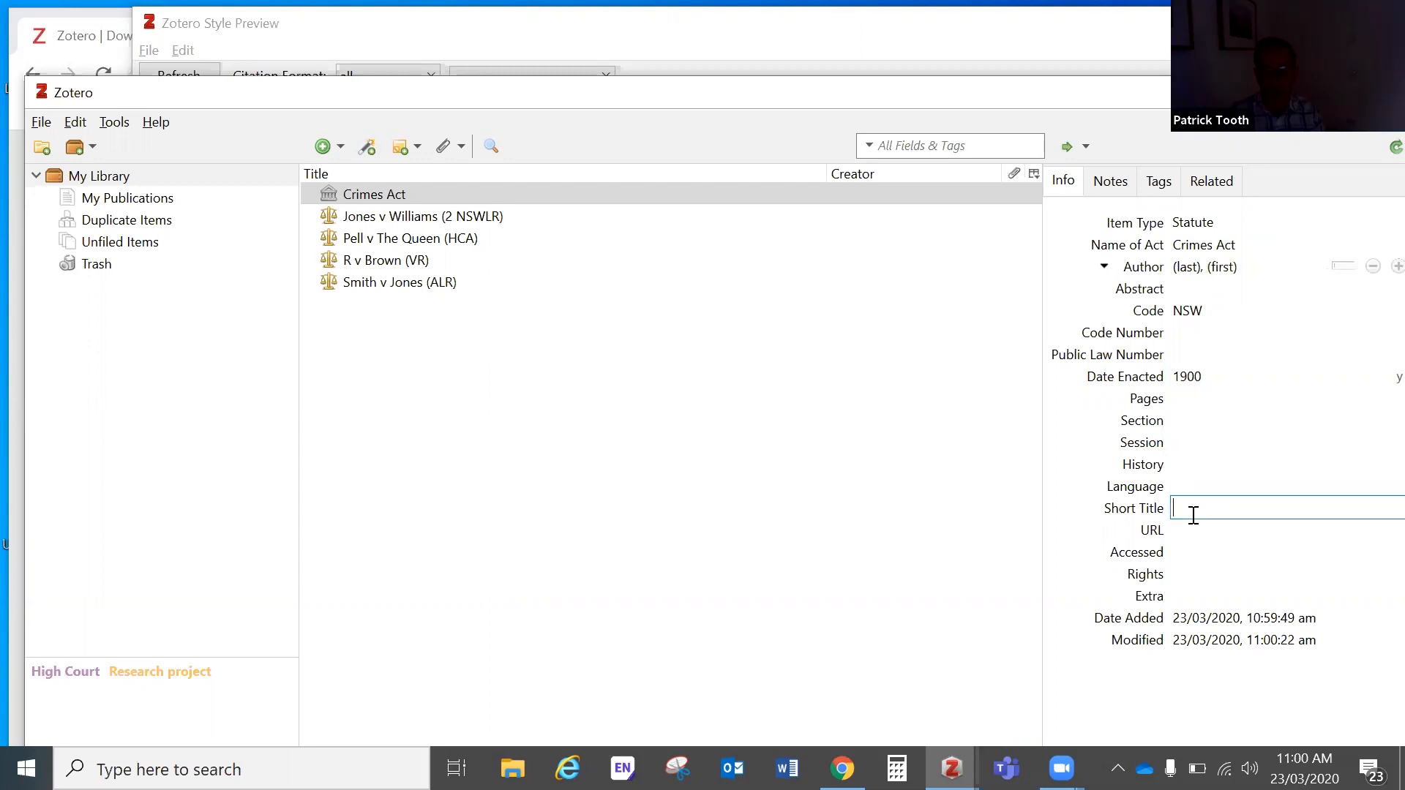
text(Crimes Avyct)
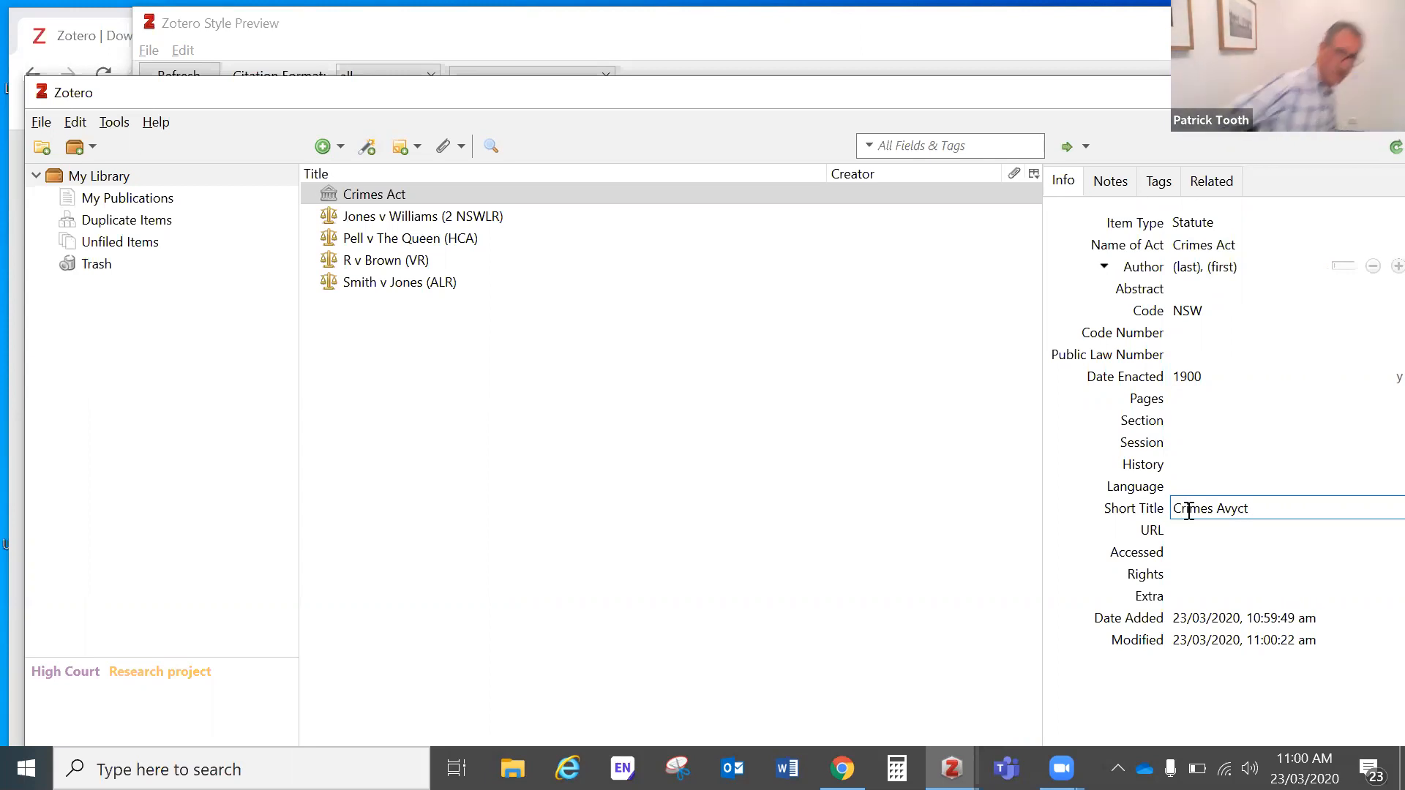
key(BackSpace)
key(BackSpace)
key(BackSpace)
key(BackSpace)
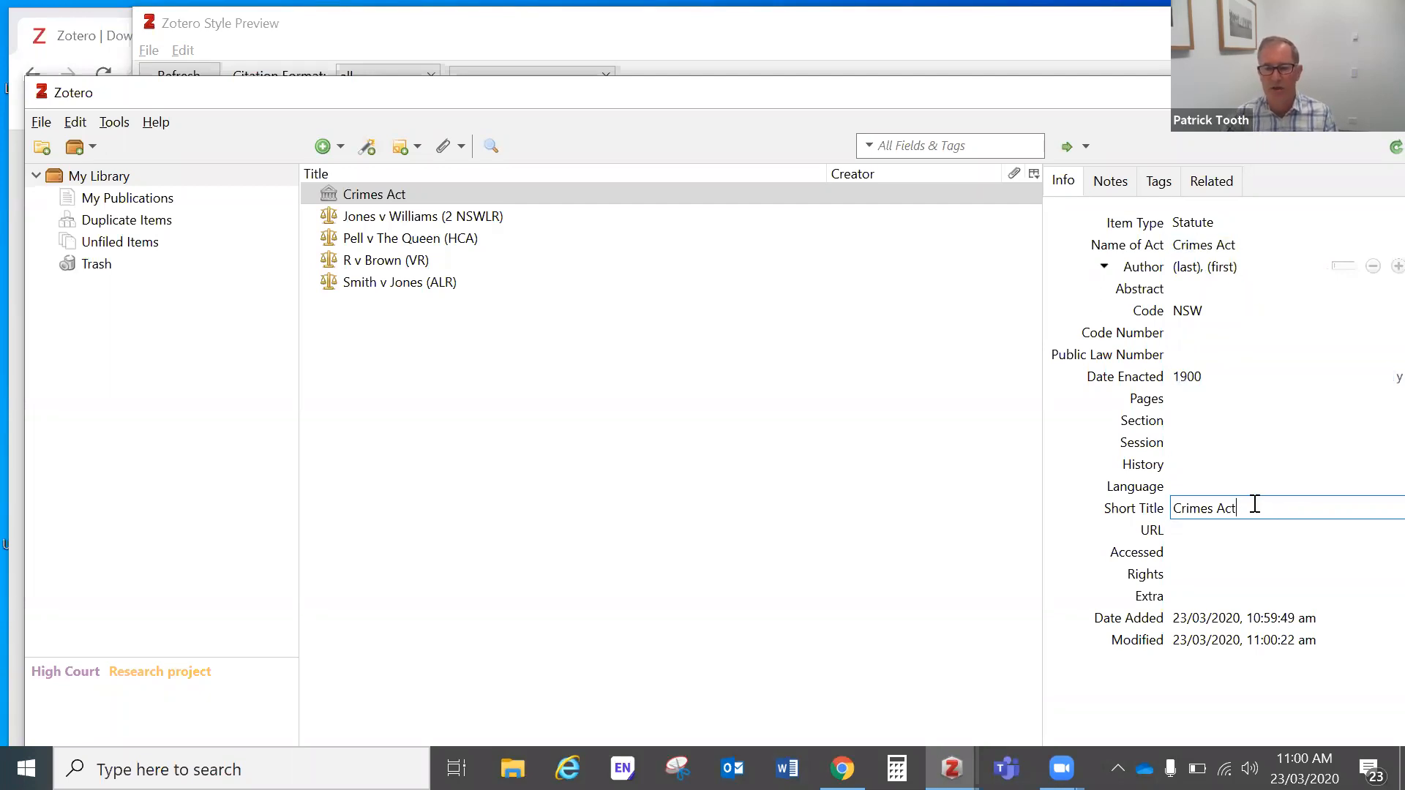
click(729, 483)
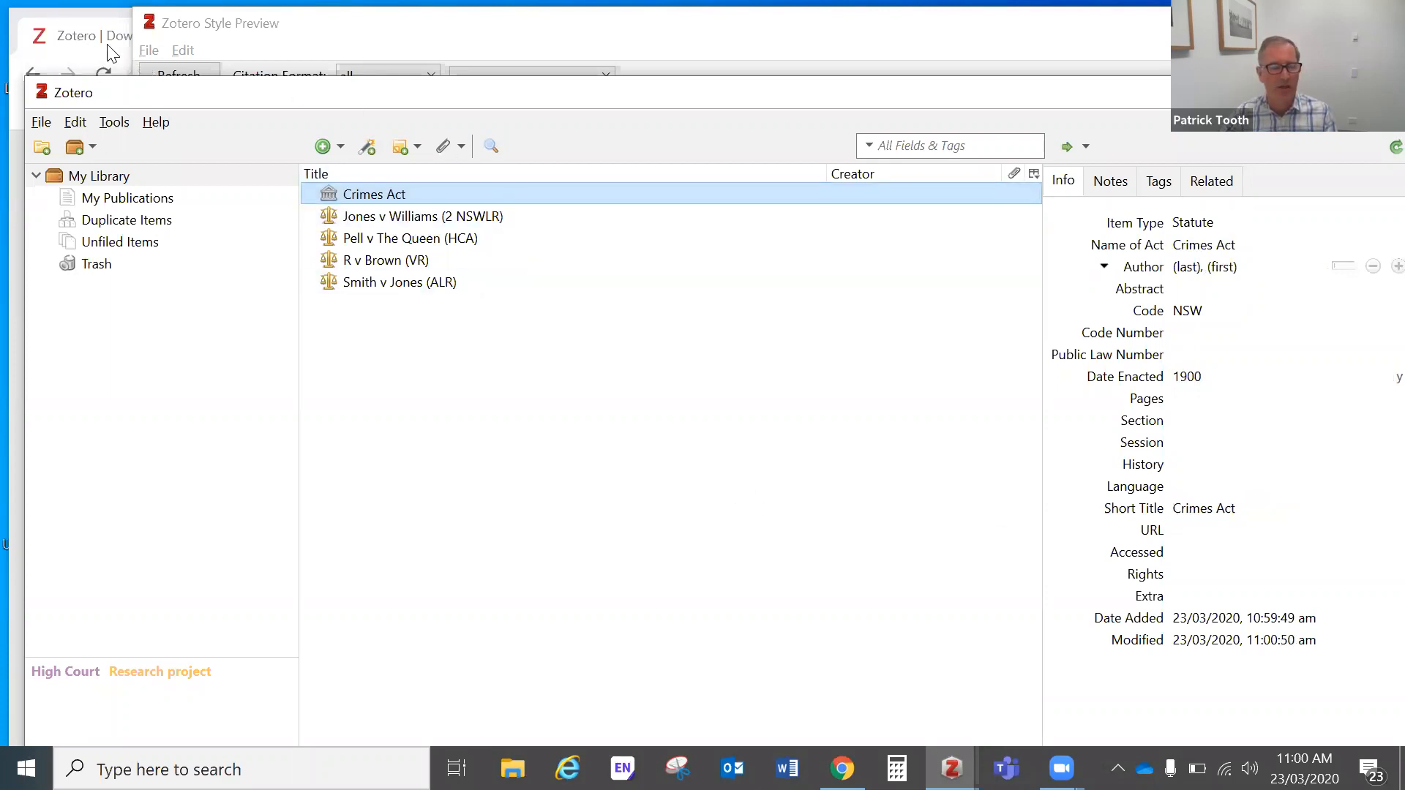
Refresh the preview to show Crimes Act 1900 (NSW) ('Crimes Act'), then return to the library.
key(alt+Tab)
click(178, 76)
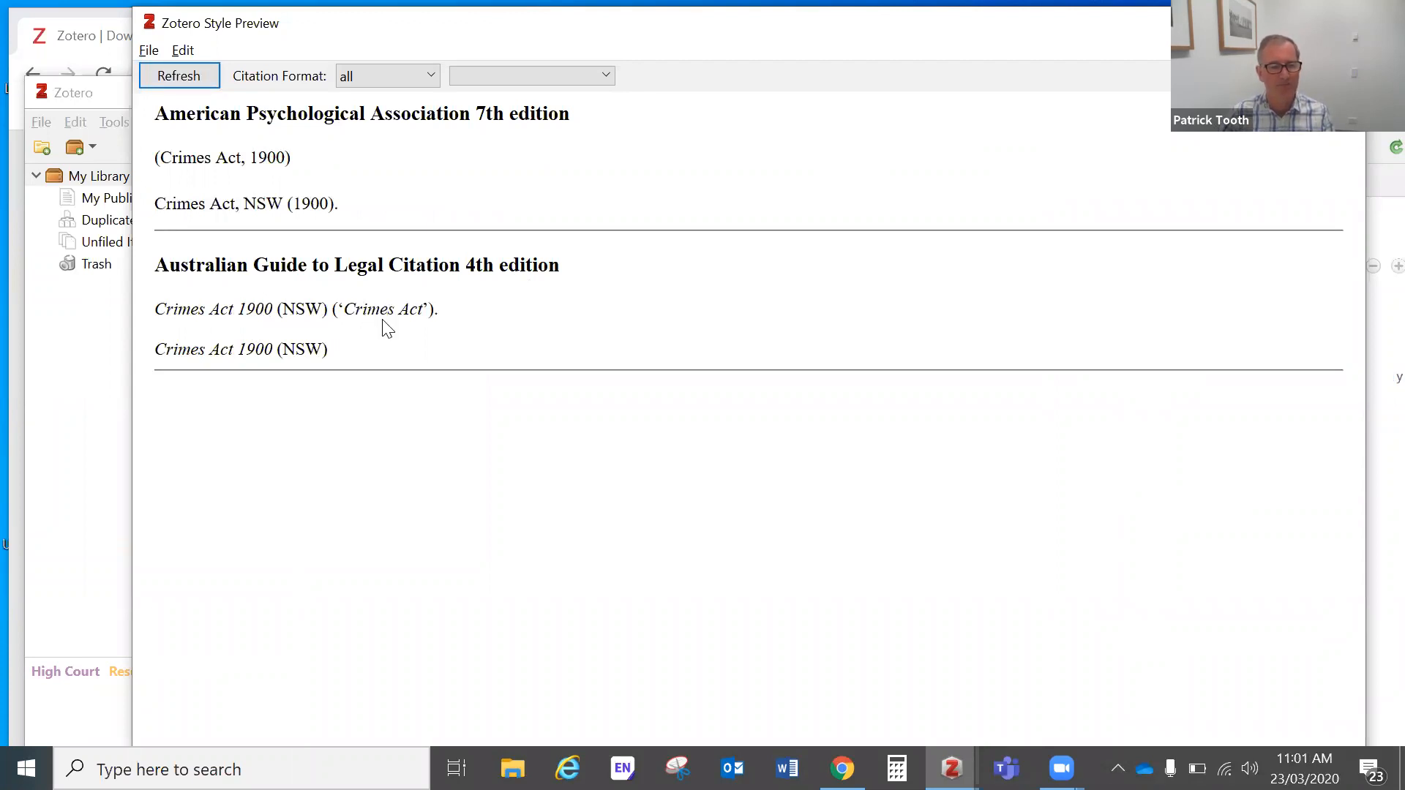
click(99, 397)
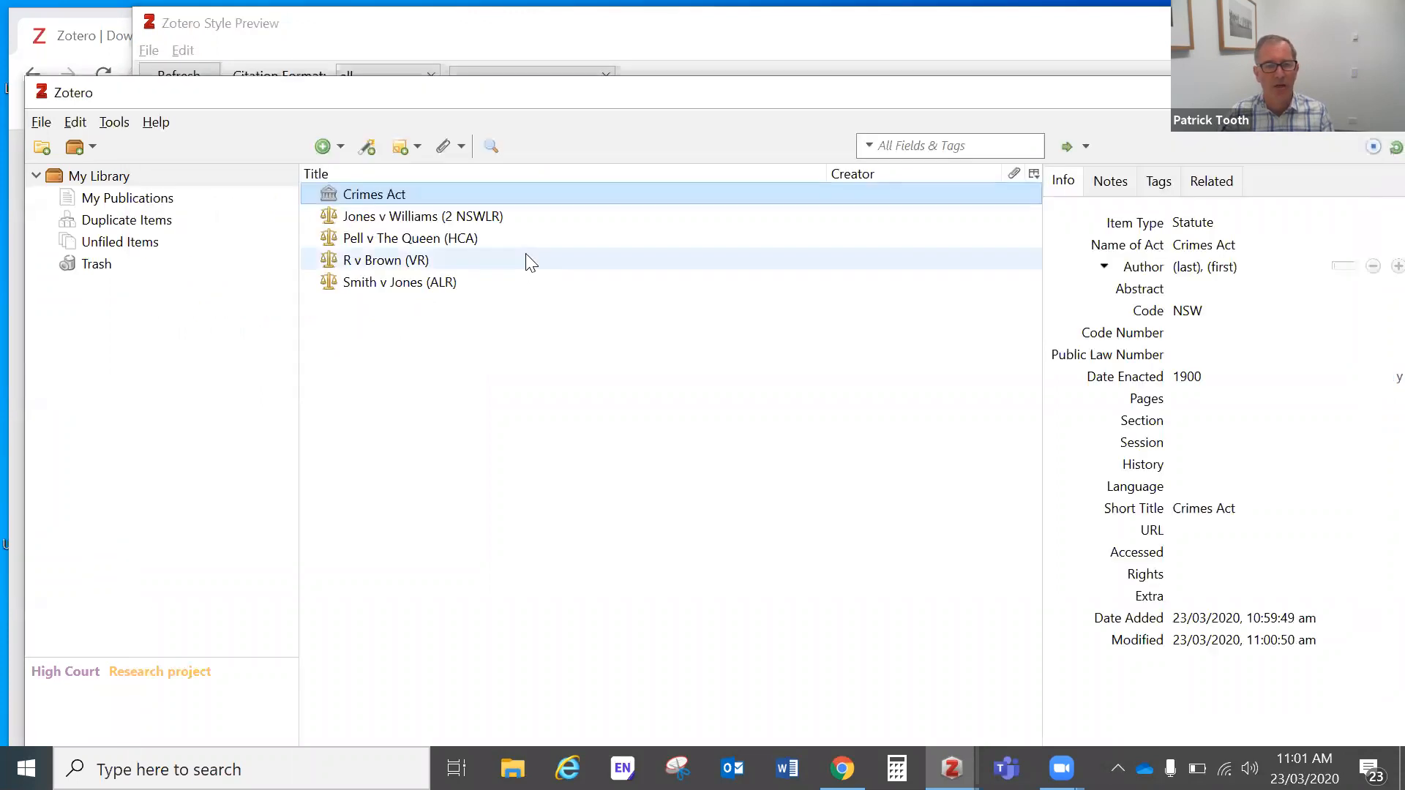
Browse the New Item types without adding one, then bring up Chrome's Zotero Downloads page.
click(338, 143)
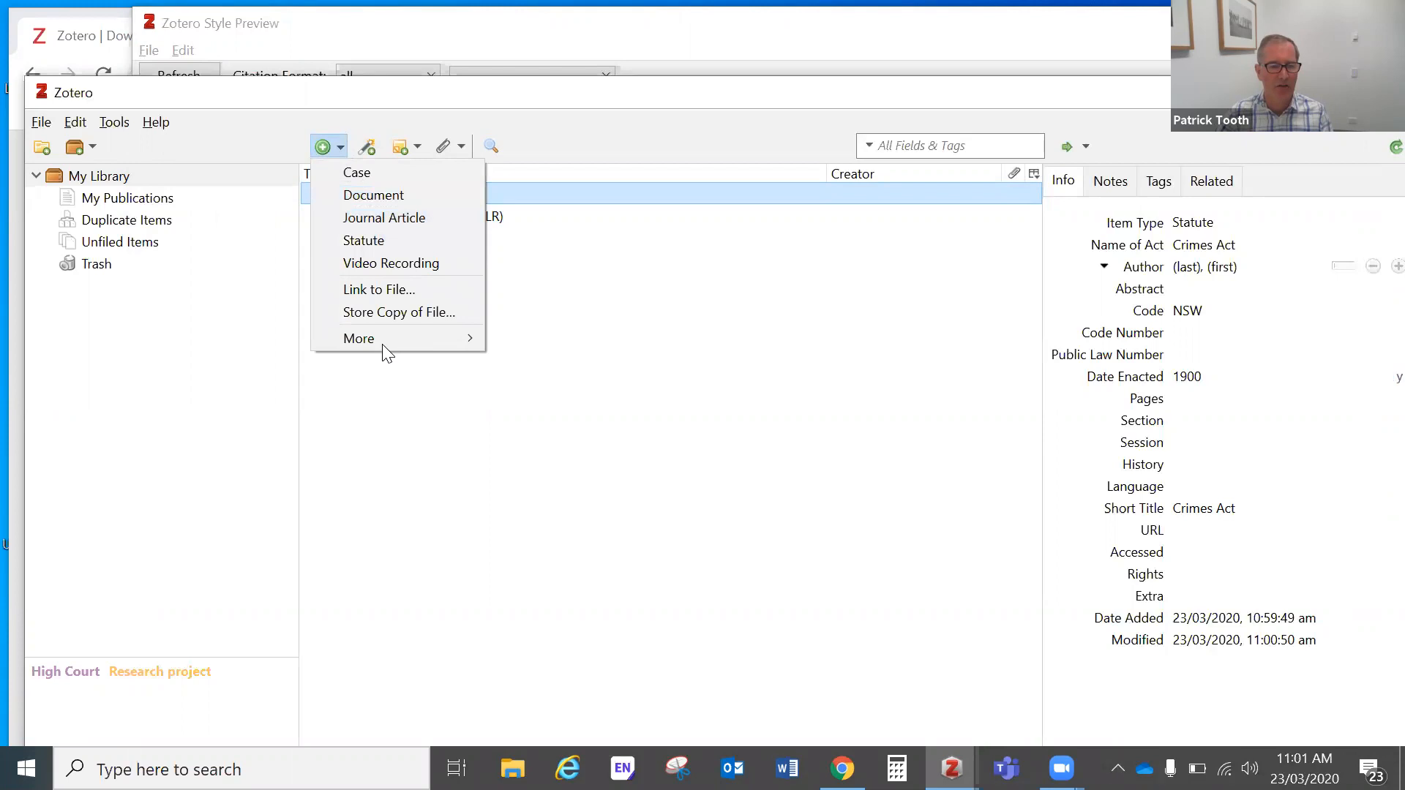
mouse_move(382, 344)
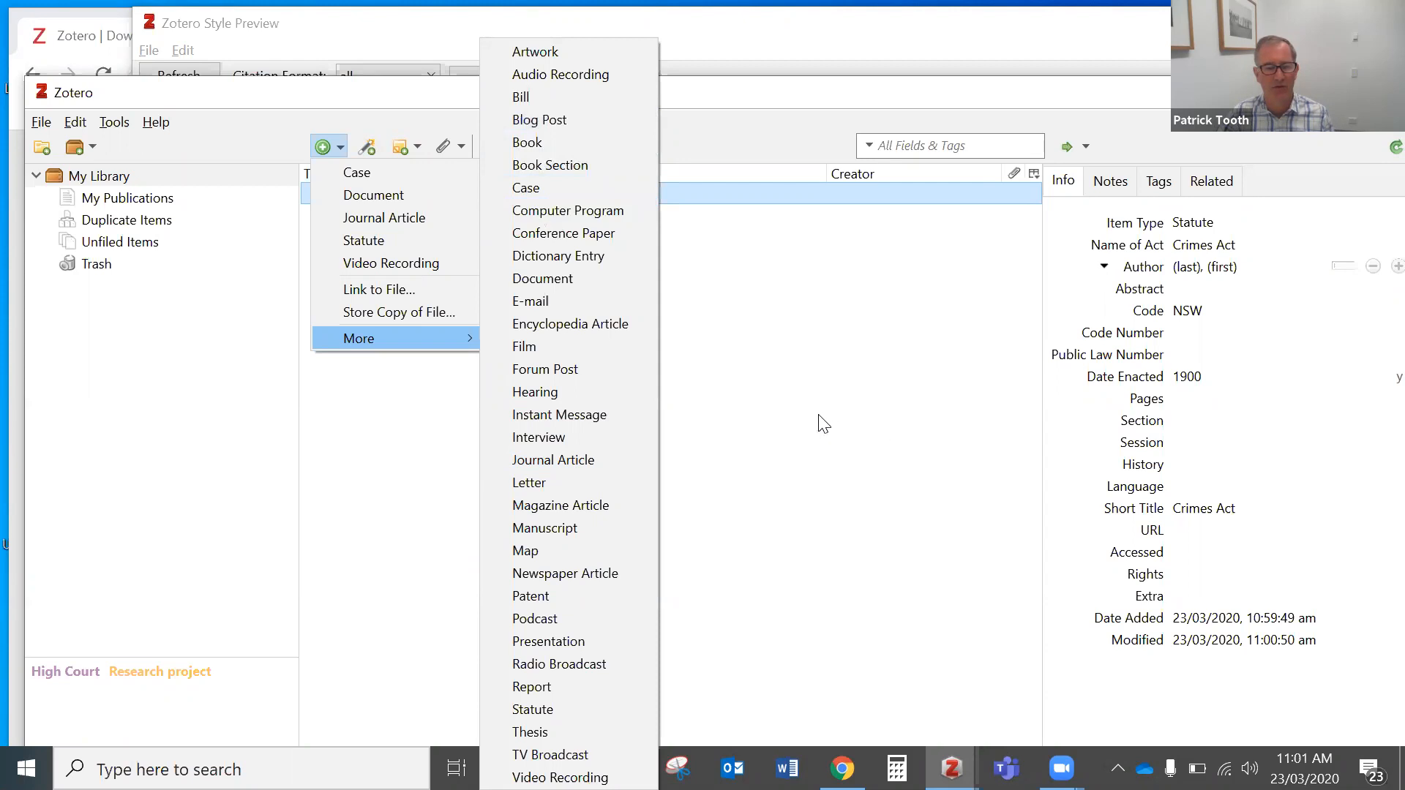
click(791, 448)
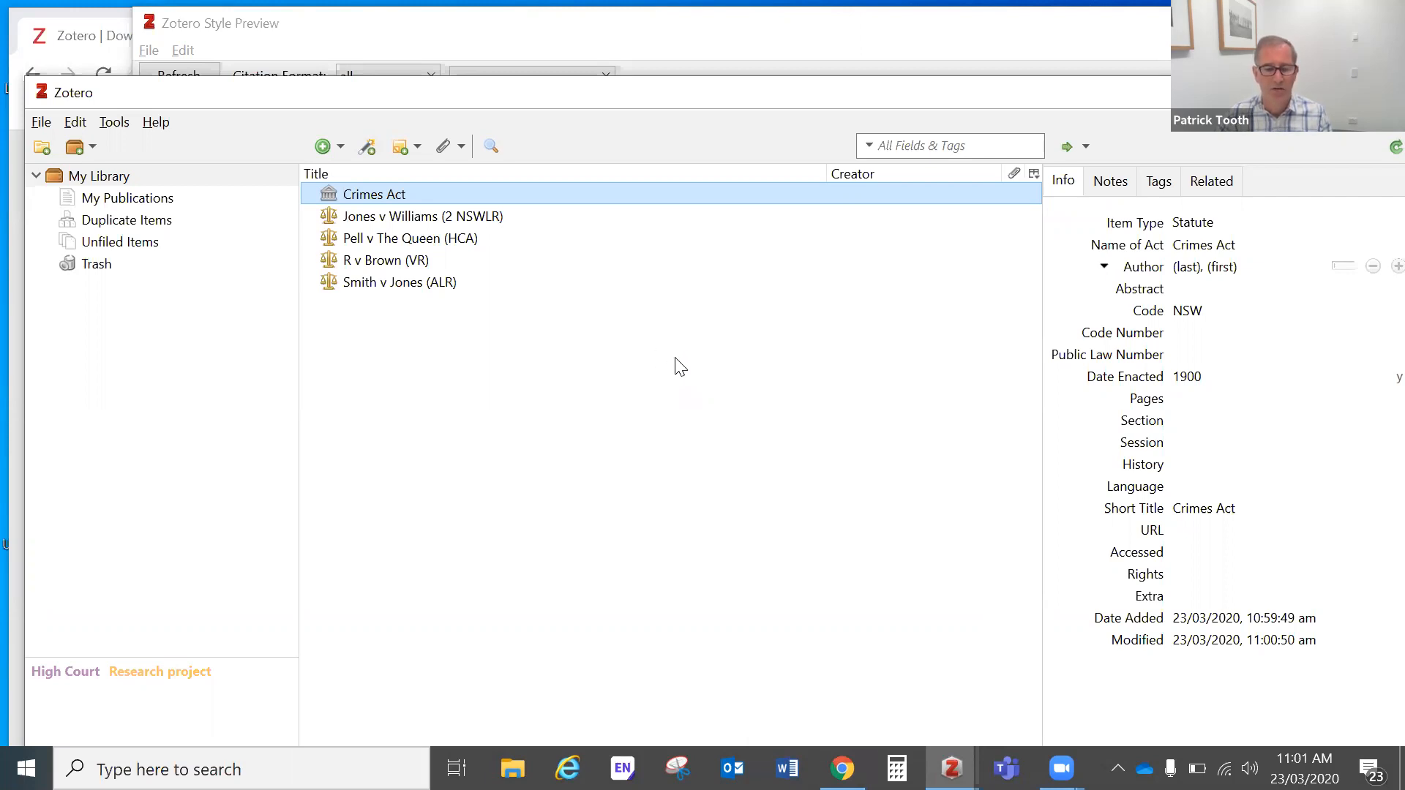
mouse_move(842, 768)
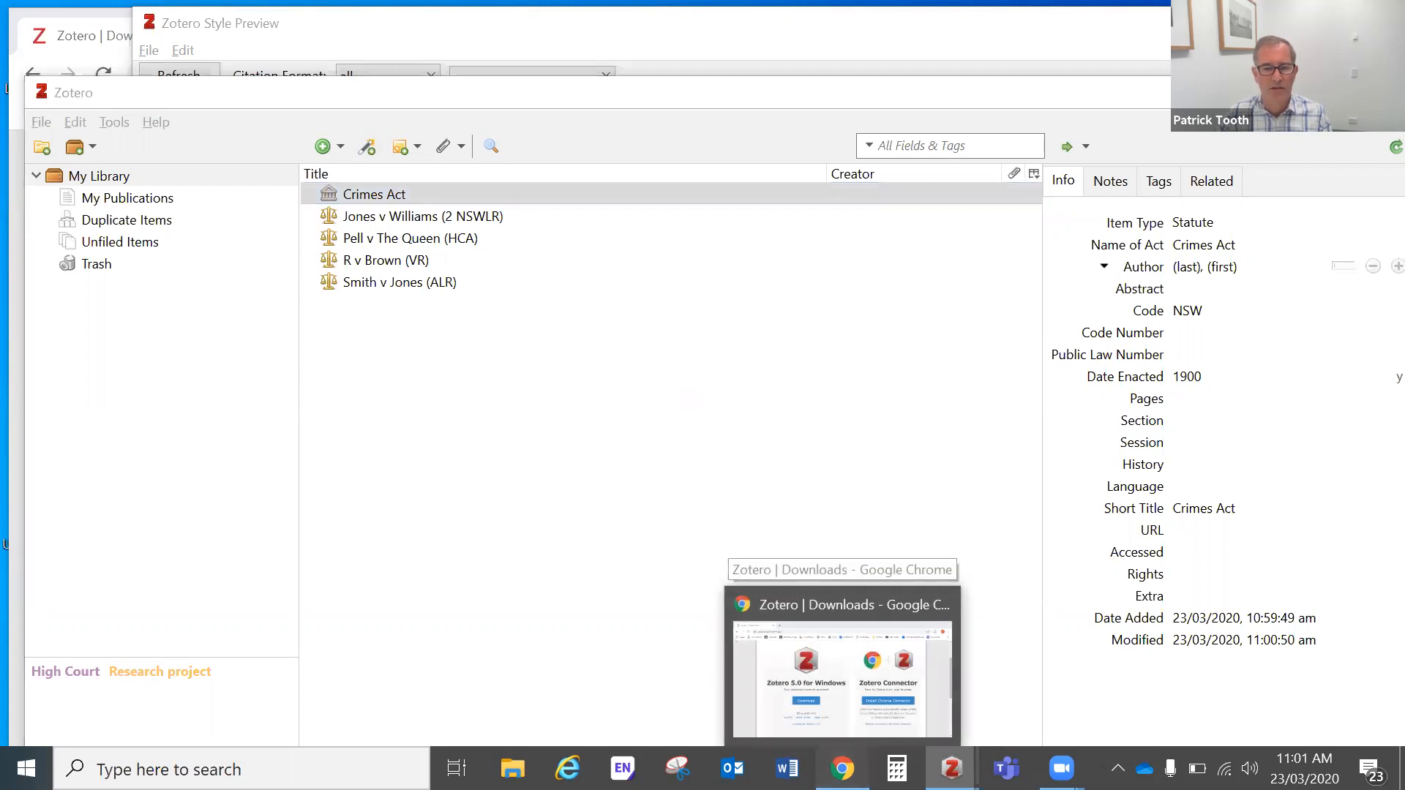
click(841, 679)
Go to lib.uts.edu.au and open Find Databases from the Quick Links.
click(326, 75)
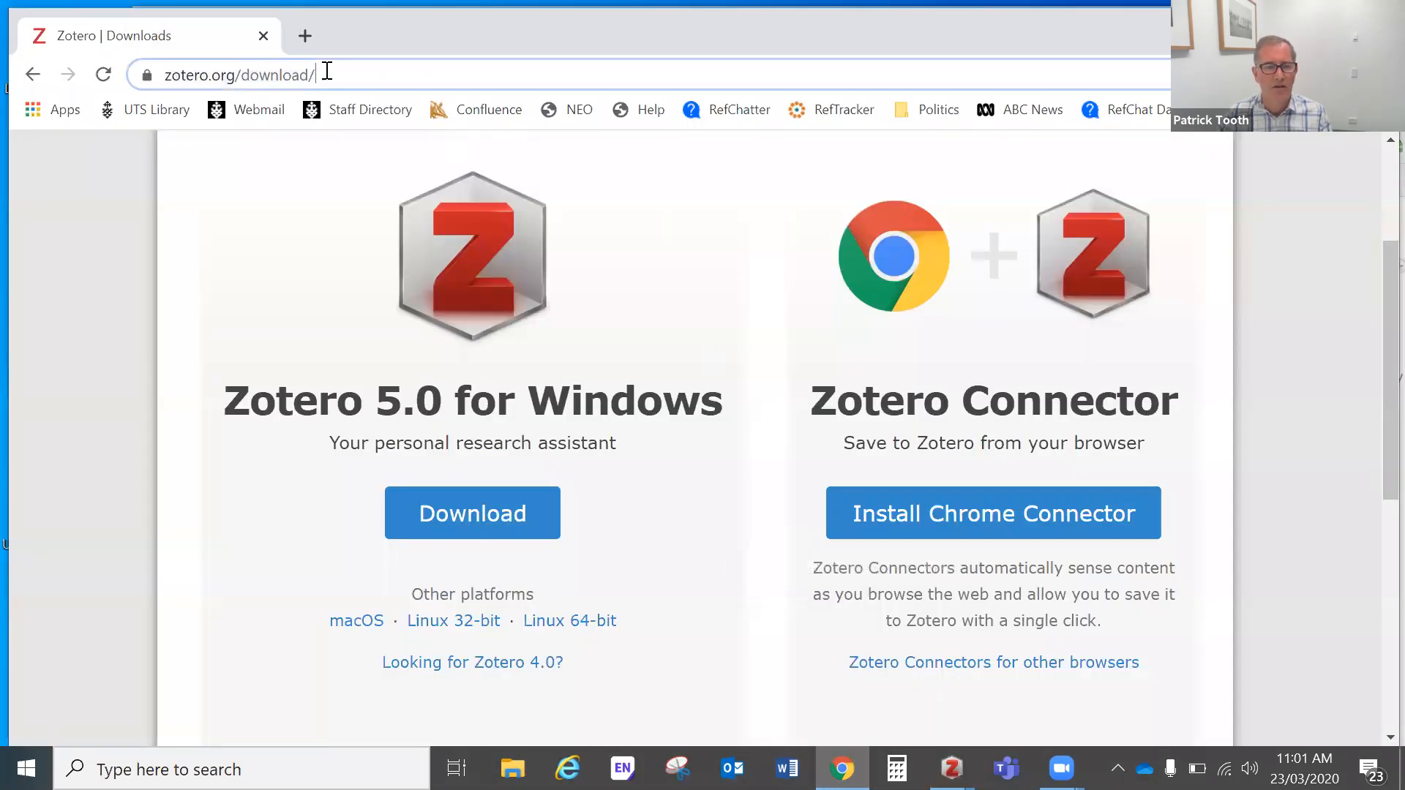
text(lib.)
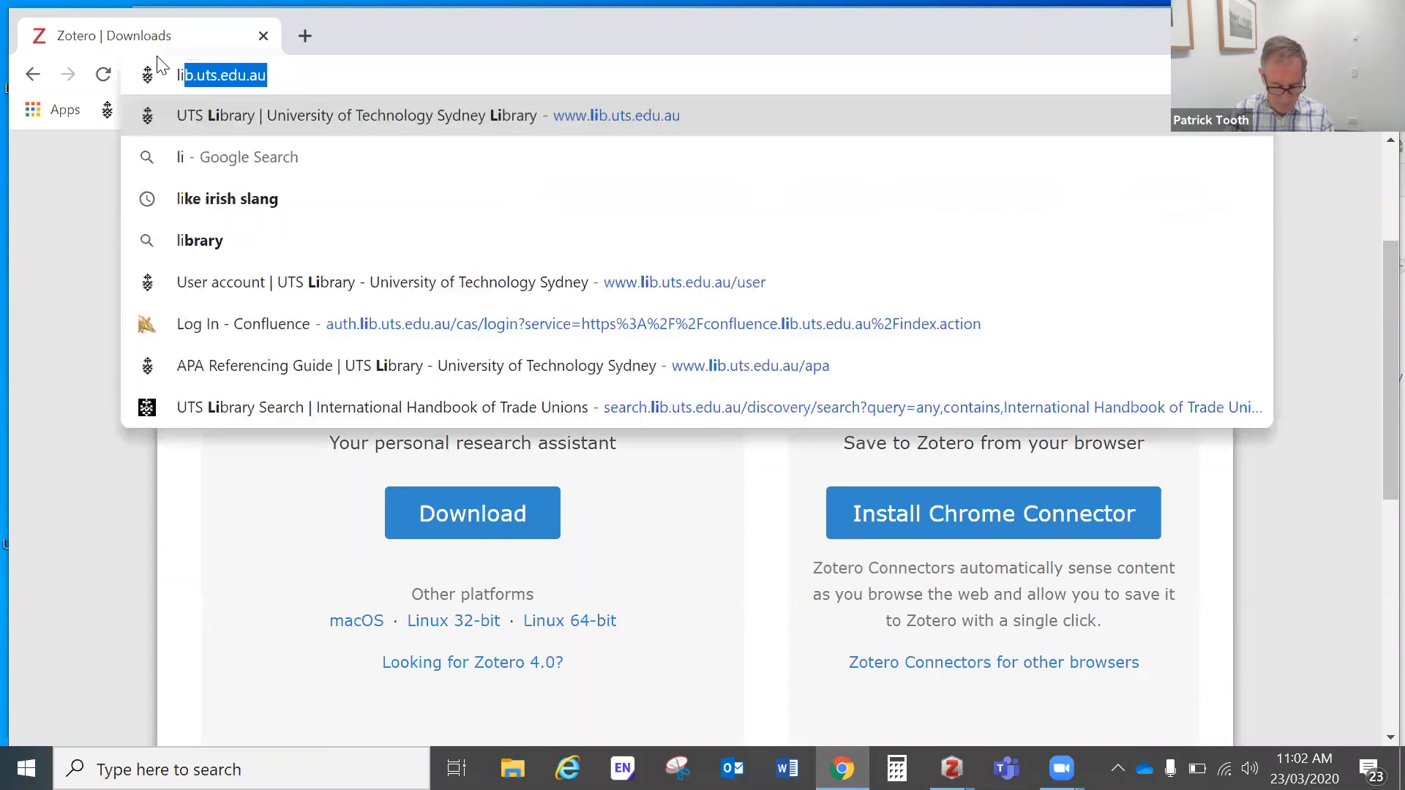
text(uts.edu.au)
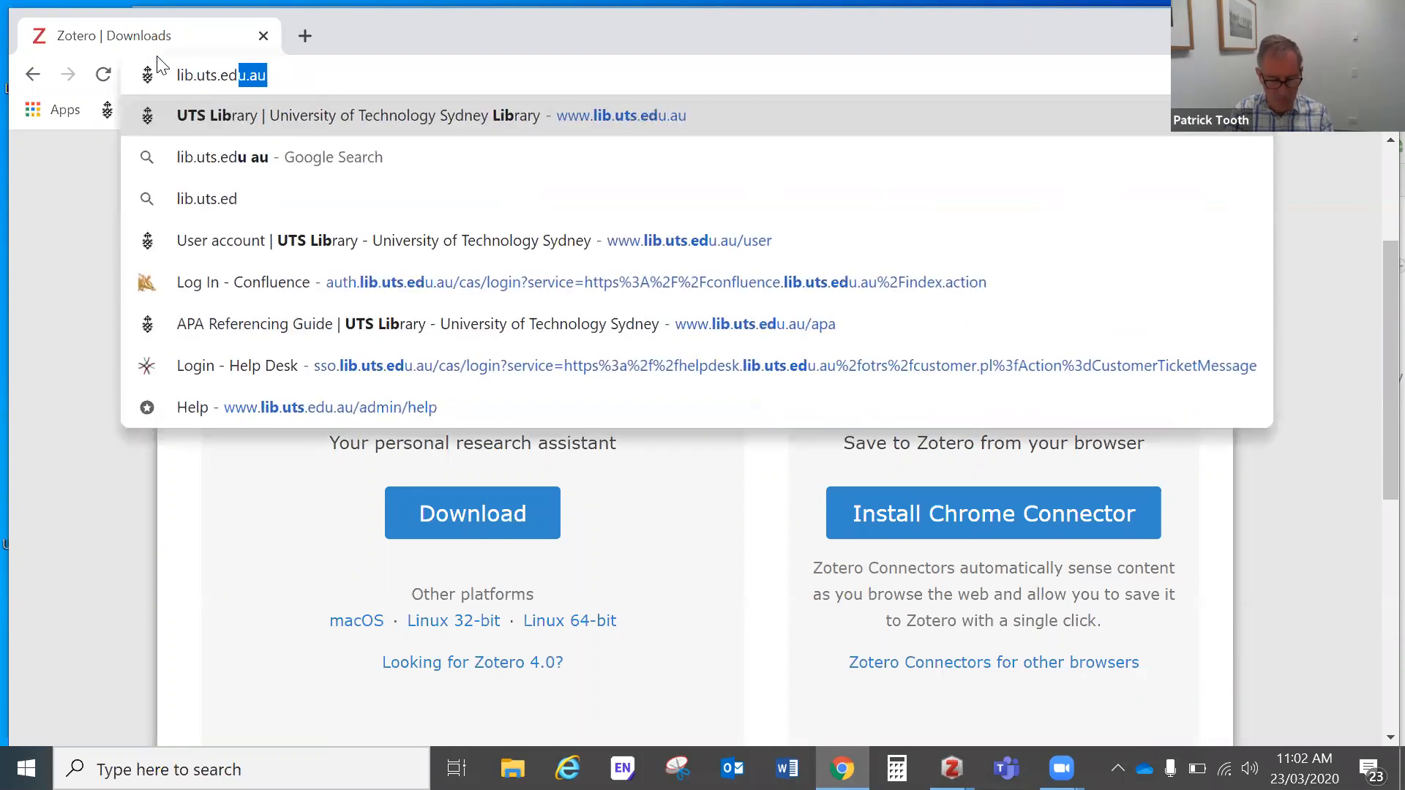
key(Return)
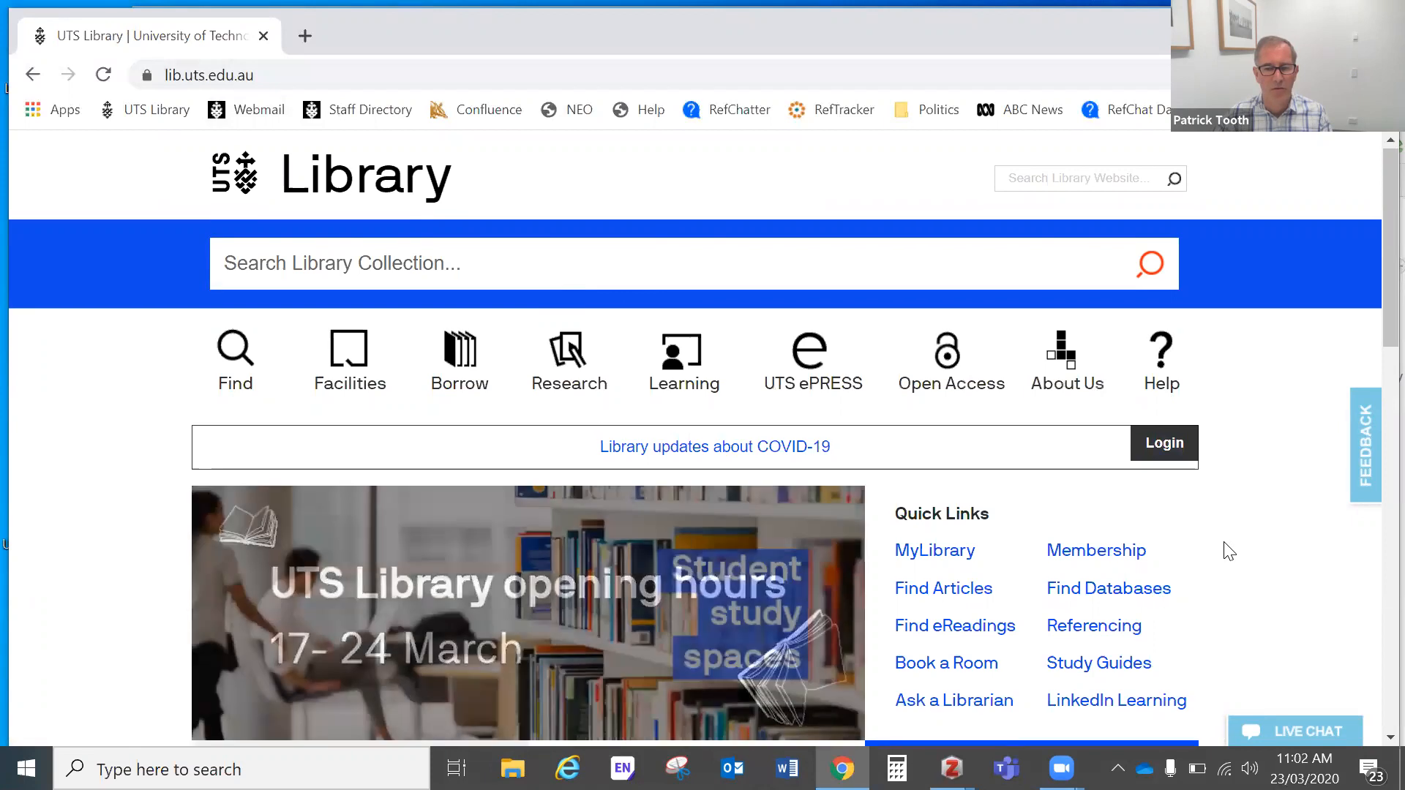
scroll(1221, 542, down, 1)
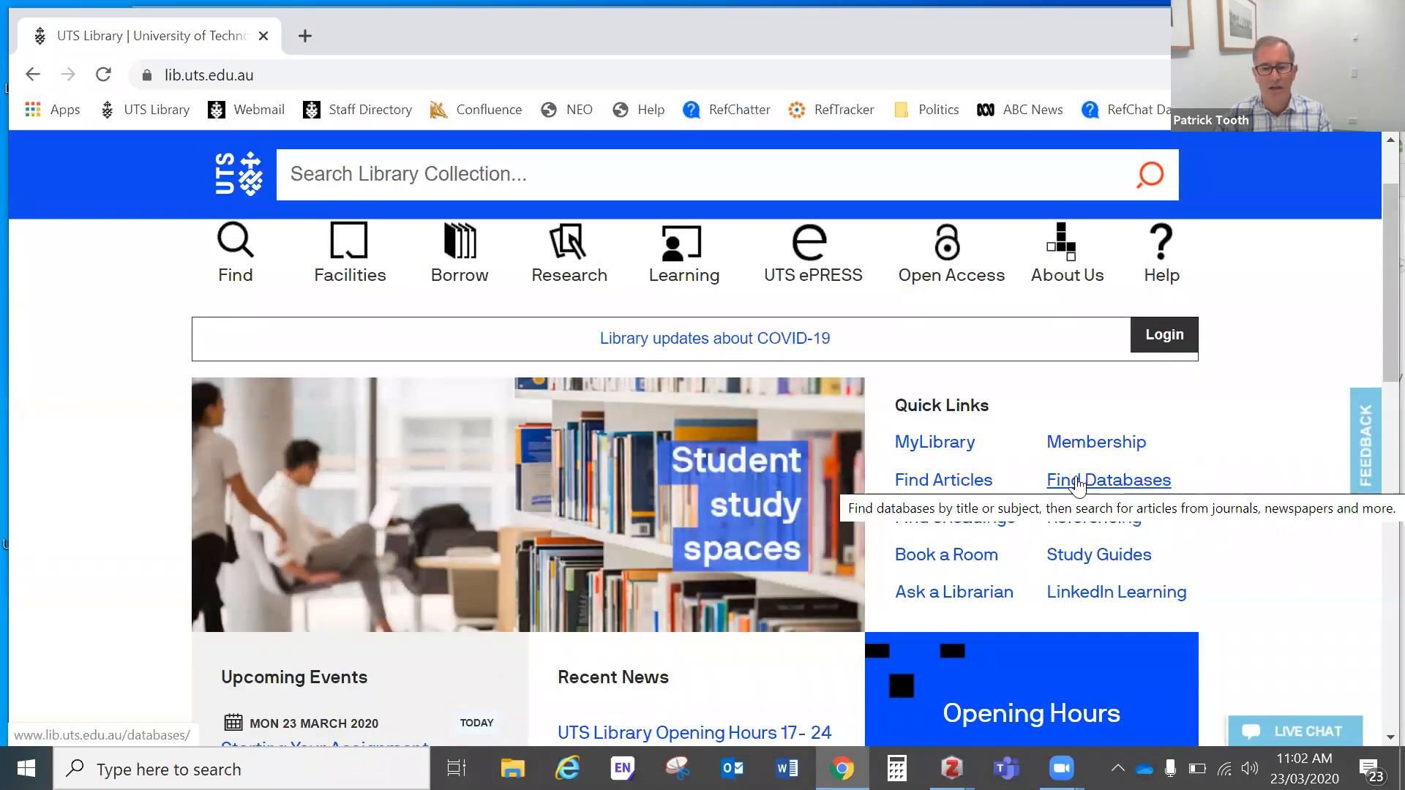
click(1096, 484)
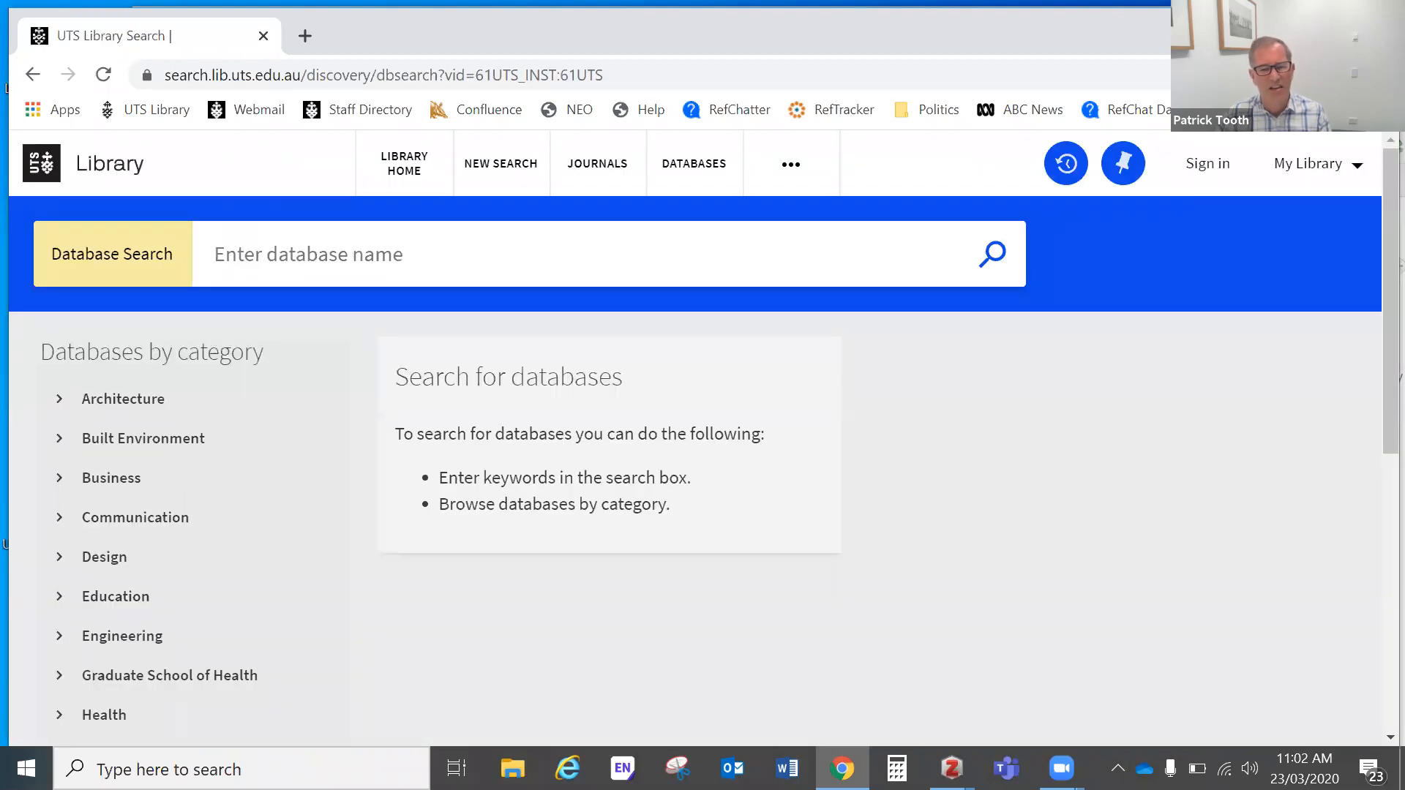
Browse Law > Top Law Databases and open the Hein online database record.
scroll(224, 587, down, 2)
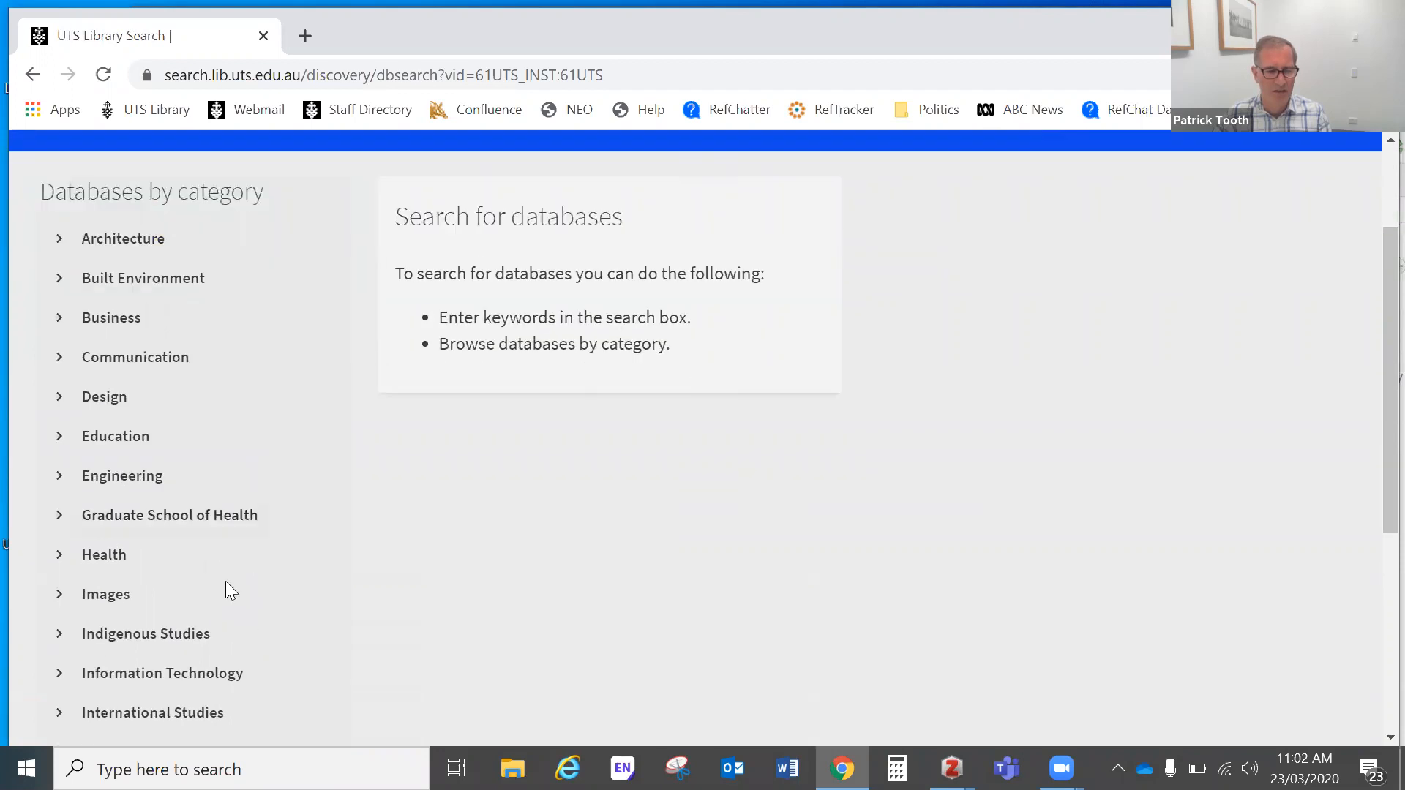
scroll(226, 582, down, 1)
scroll(226, 575, down, 1)
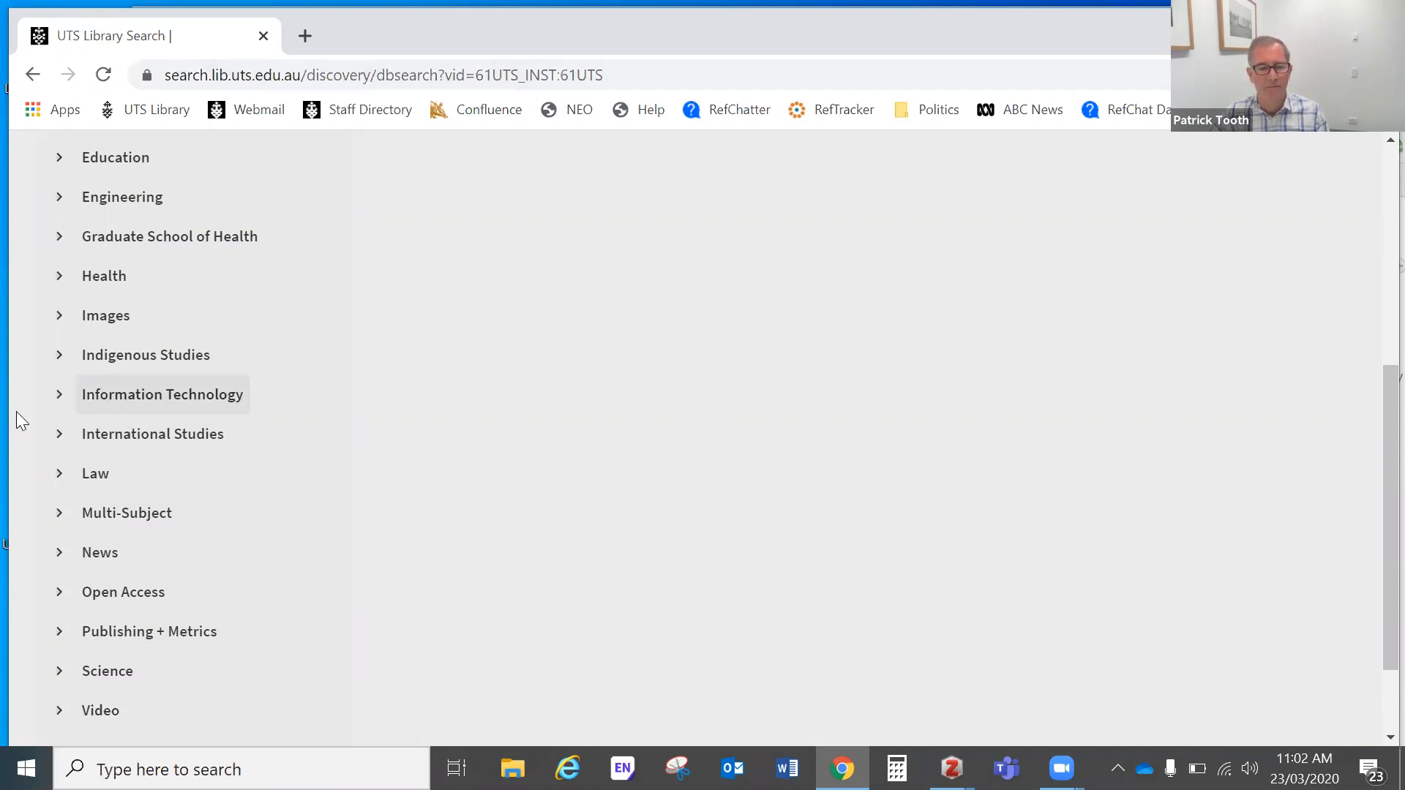
click(58, 474)
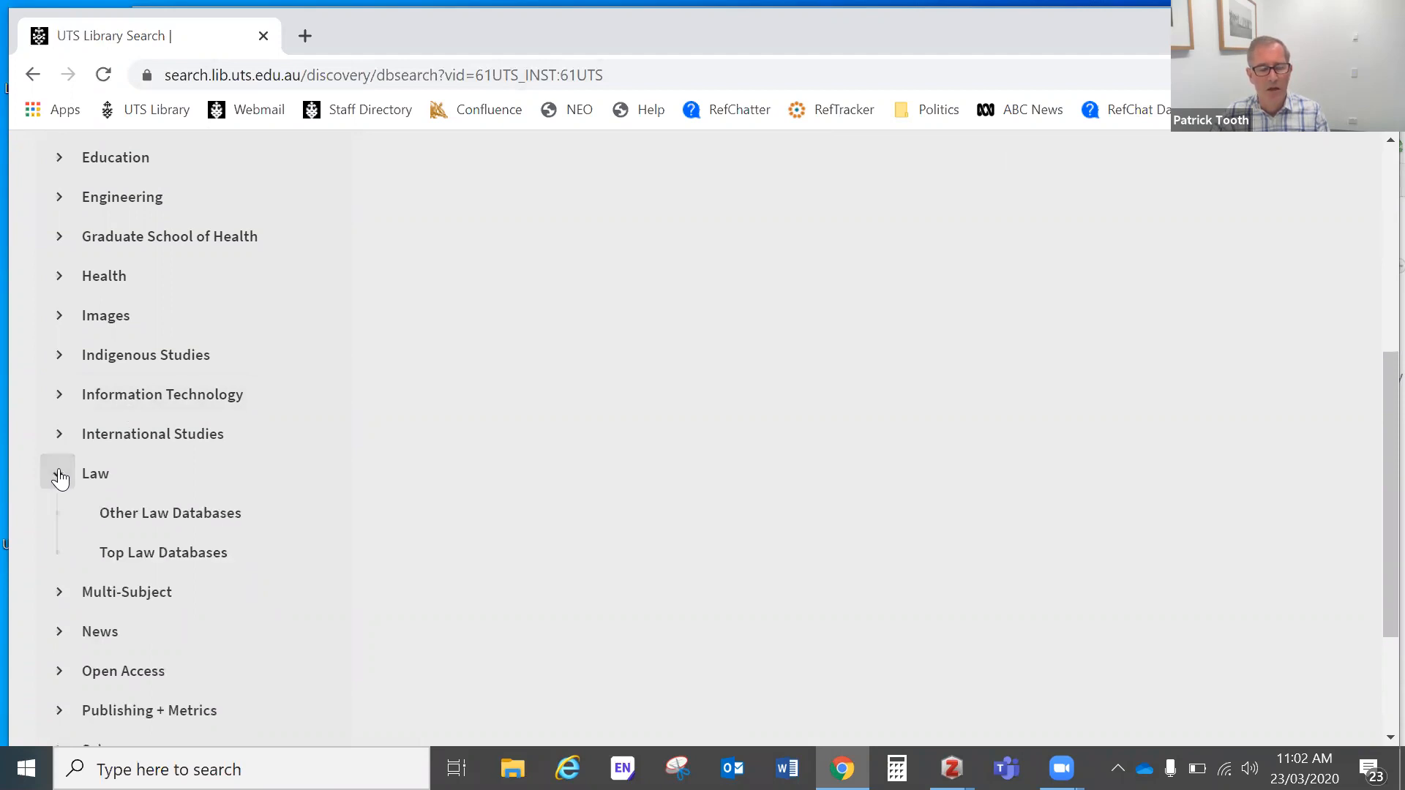
click(158, 555)
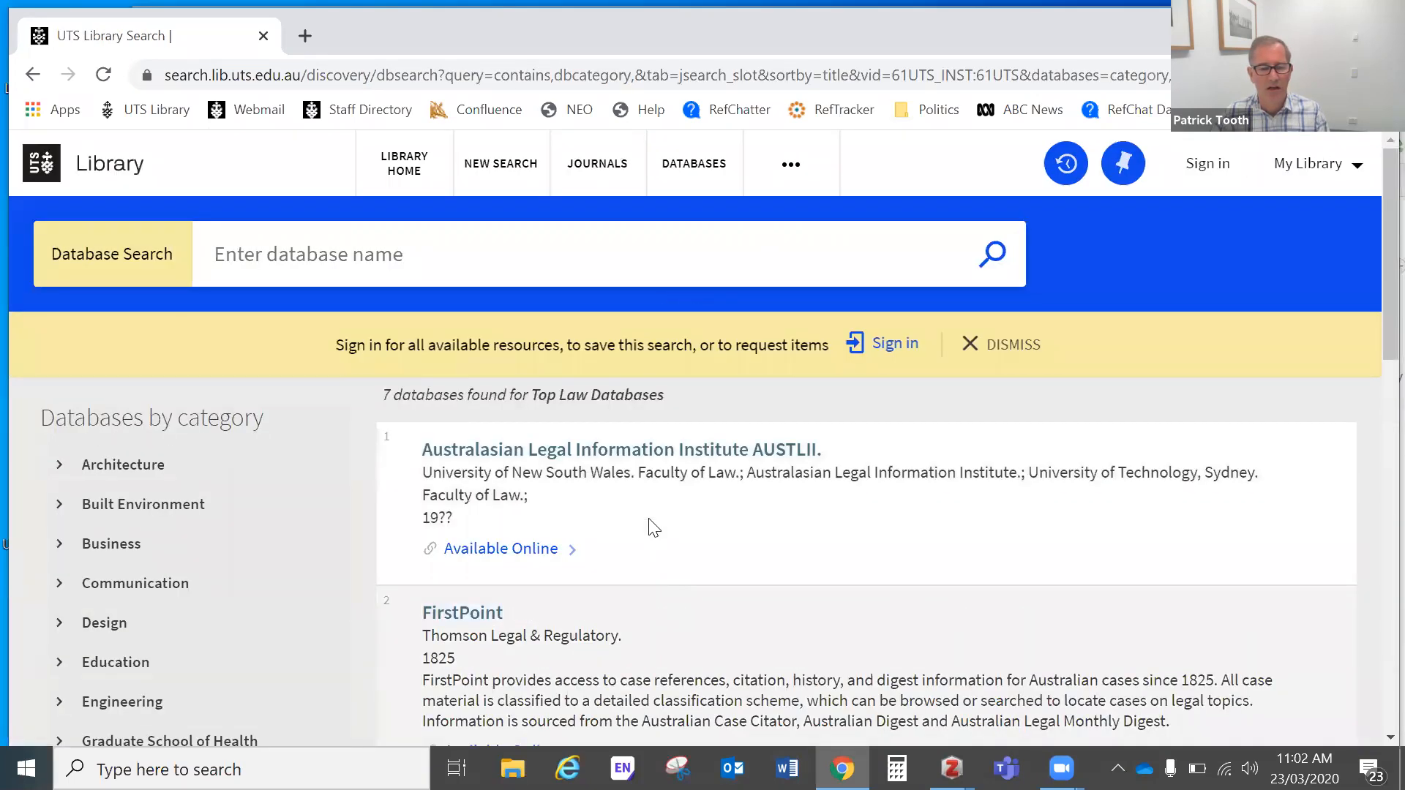
scroll(649, 527, down, 8)
click(505, 496)
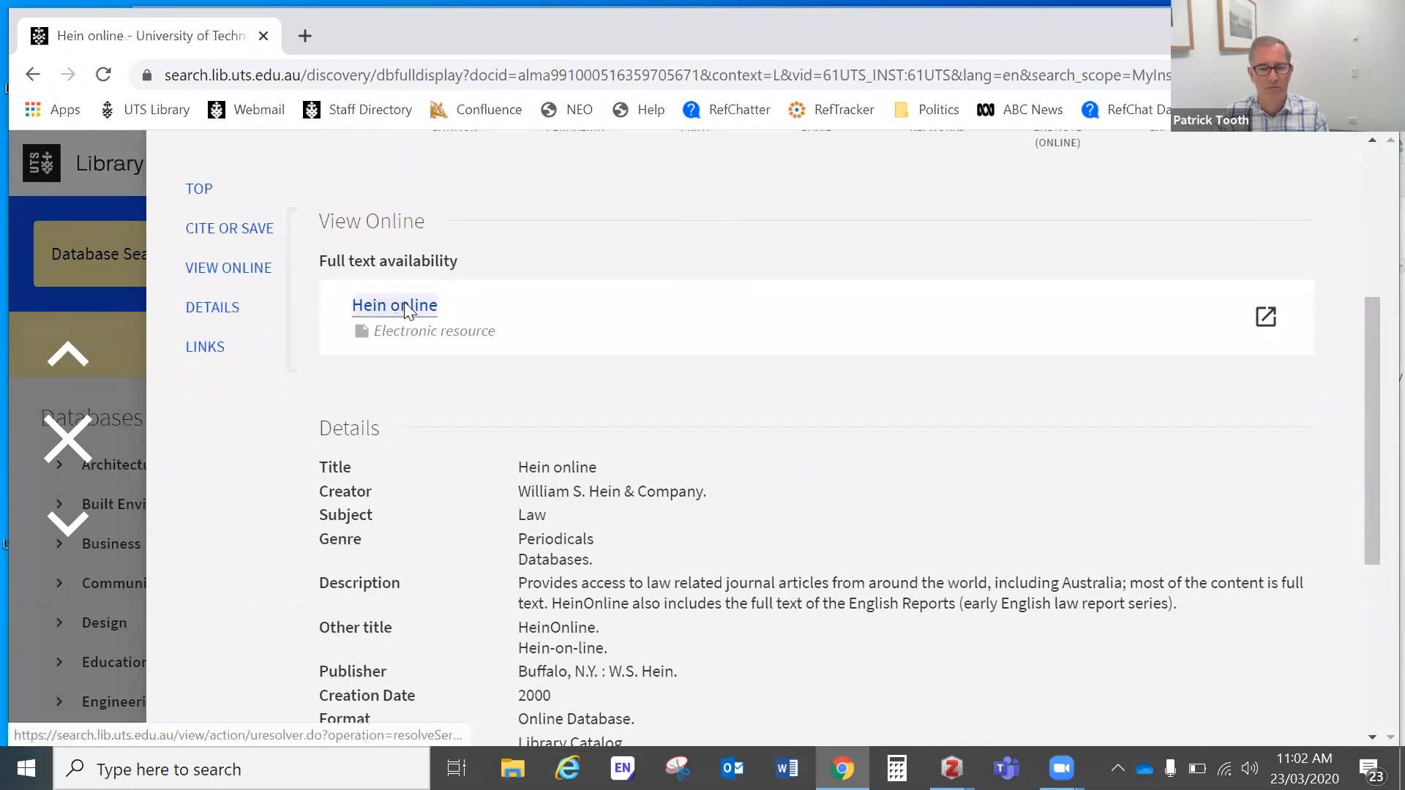
Launch Hein online and sign in through UTS Single Sign On with the staff ID and password.
click(404, 304)
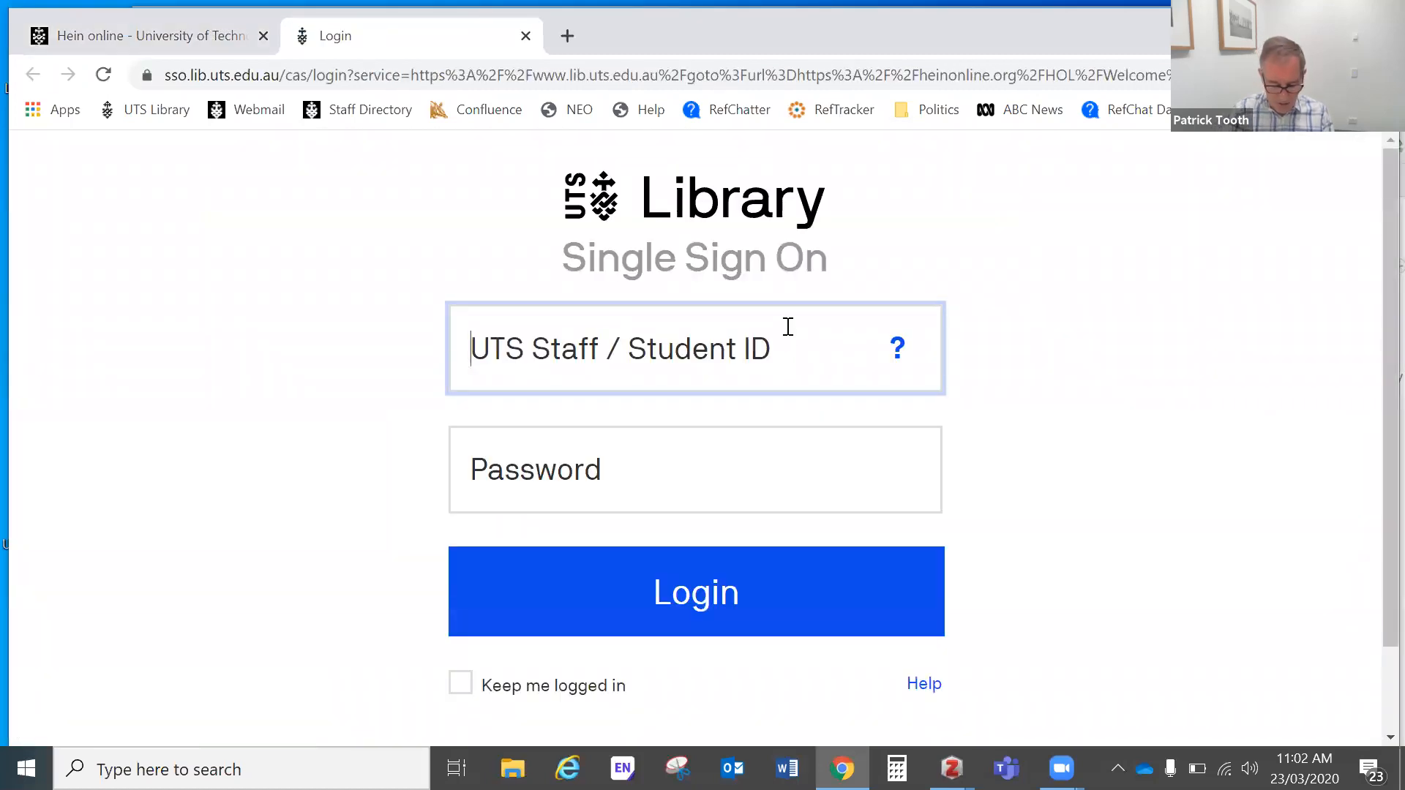
text(000520)
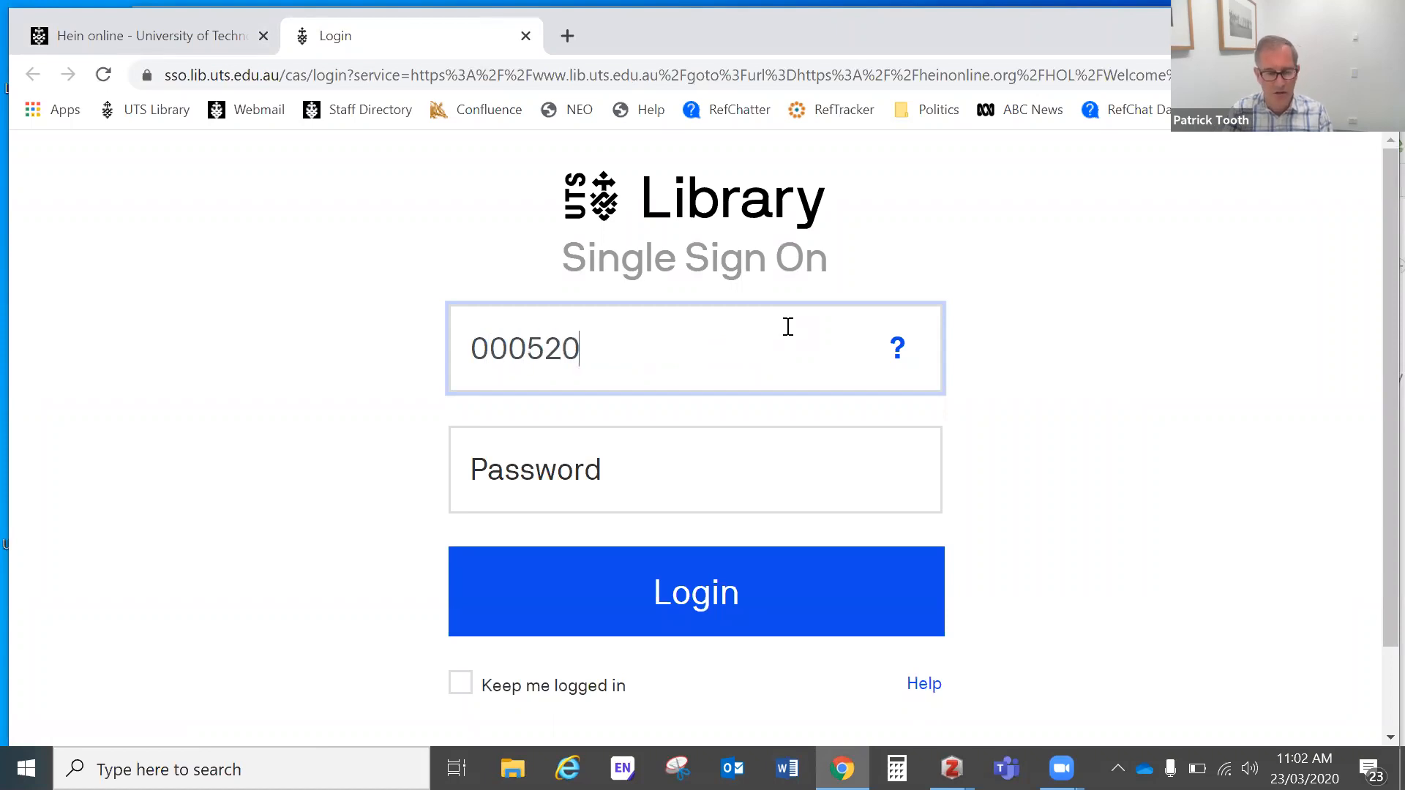
key(Tab)
text(*****)
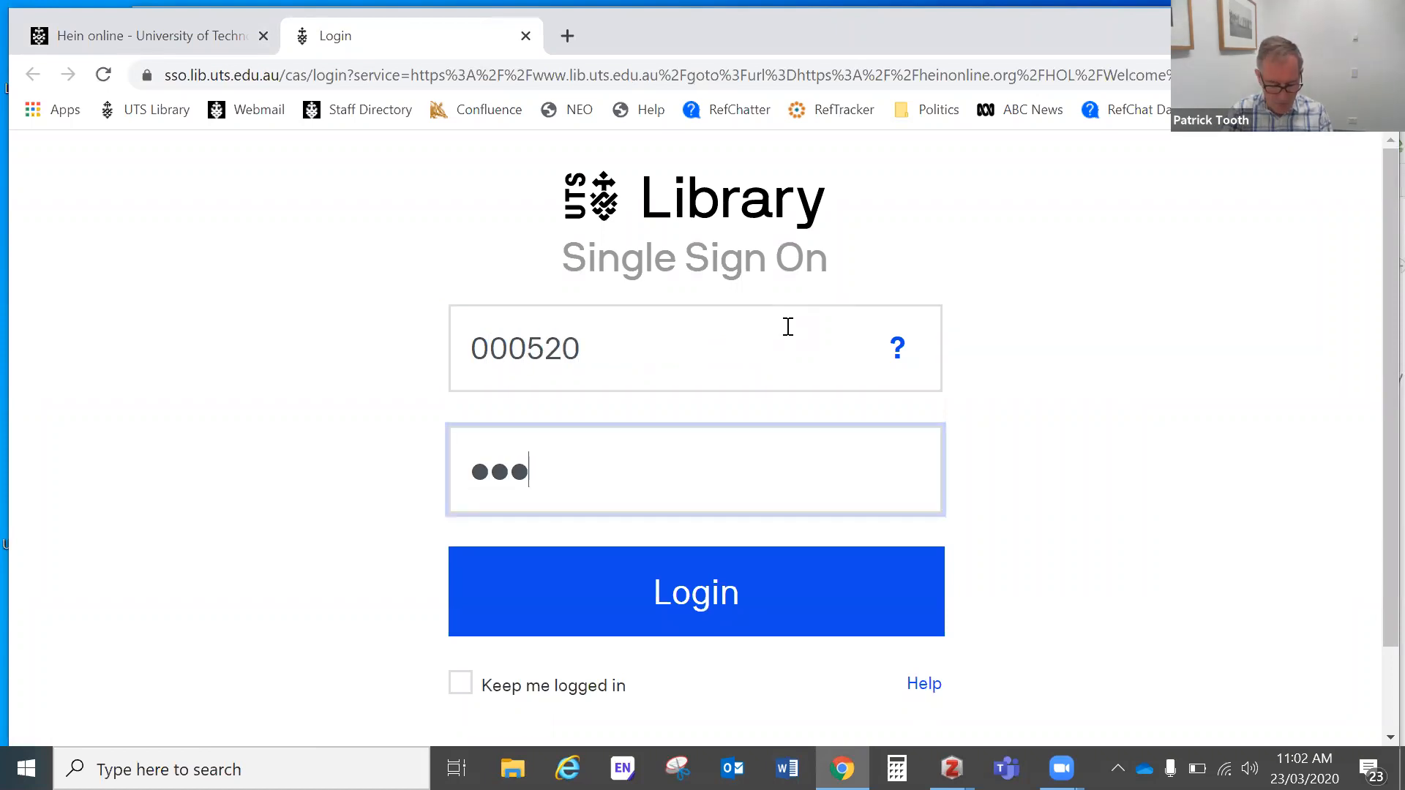
text(***)
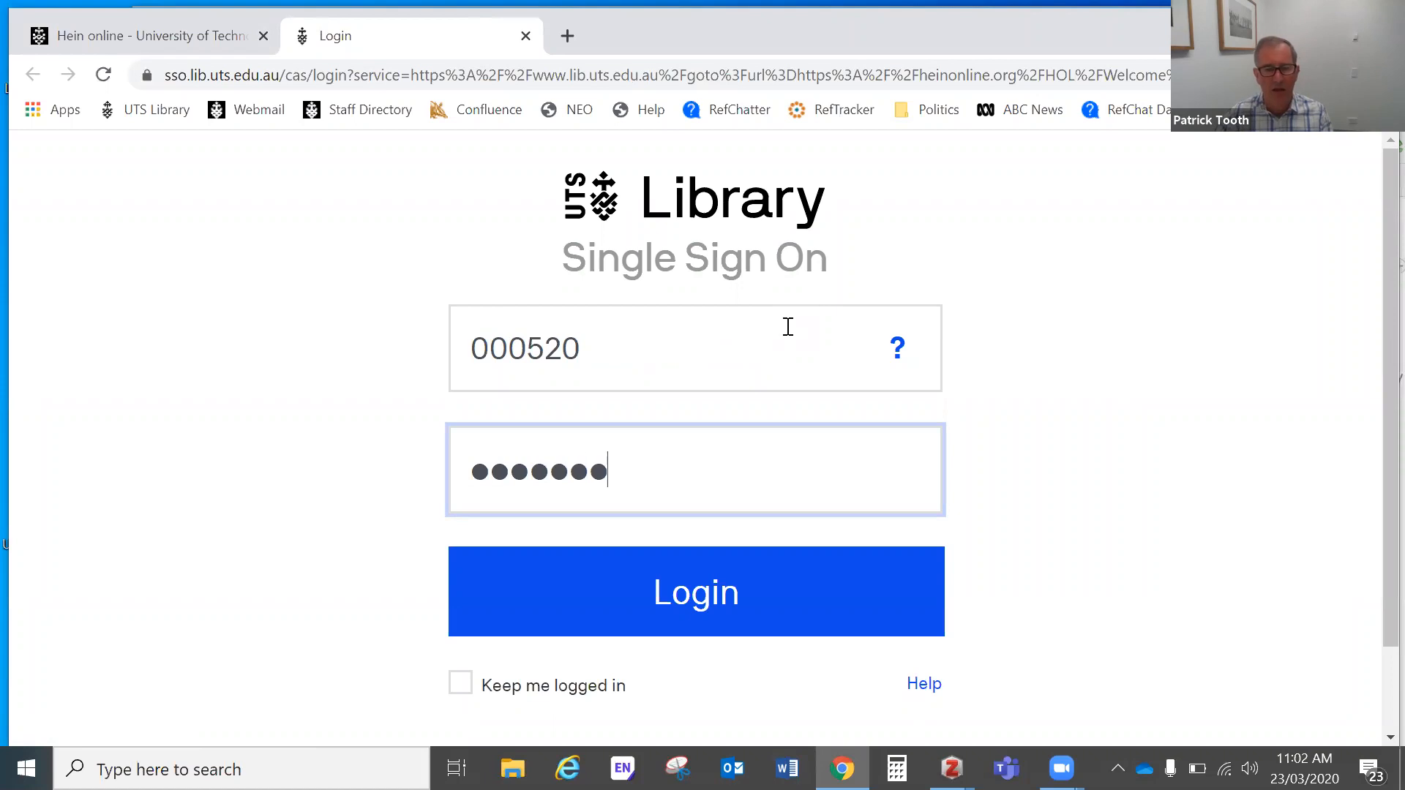
click(698, 605)
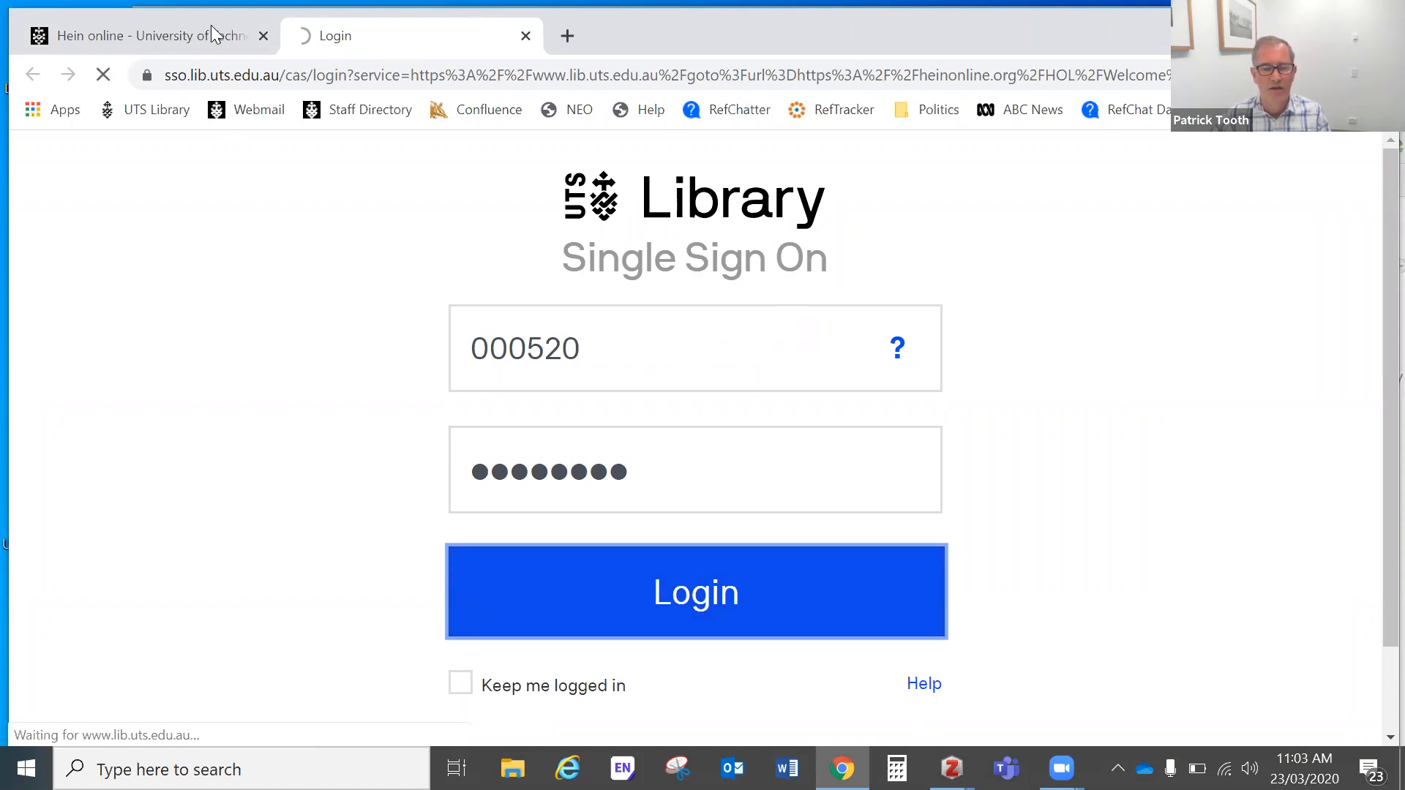
drag(211, 25, 213, 68)
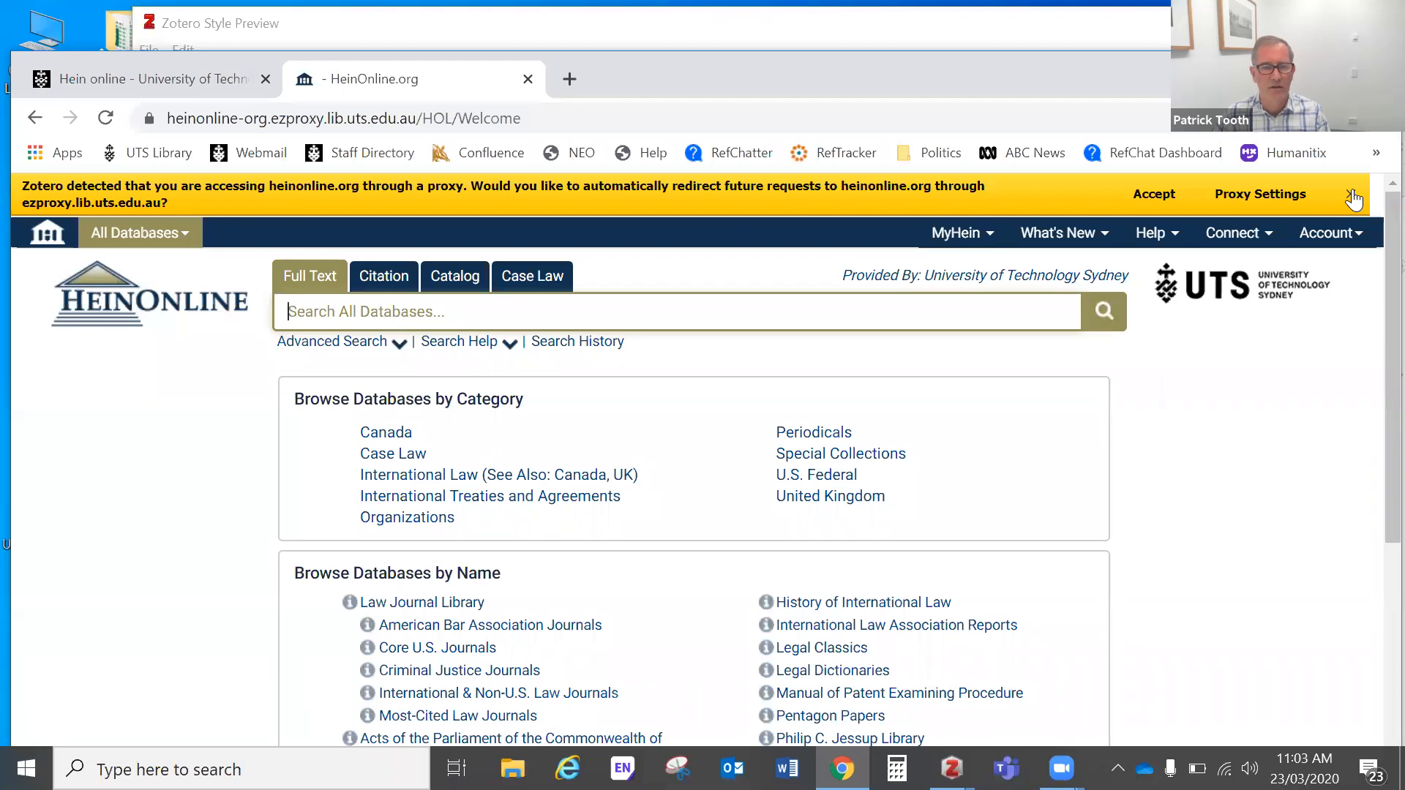
Dismiss the Zotero proxy notice and rerun the 'customary international law' search in the Law Journal Library.
click(1351, 194)
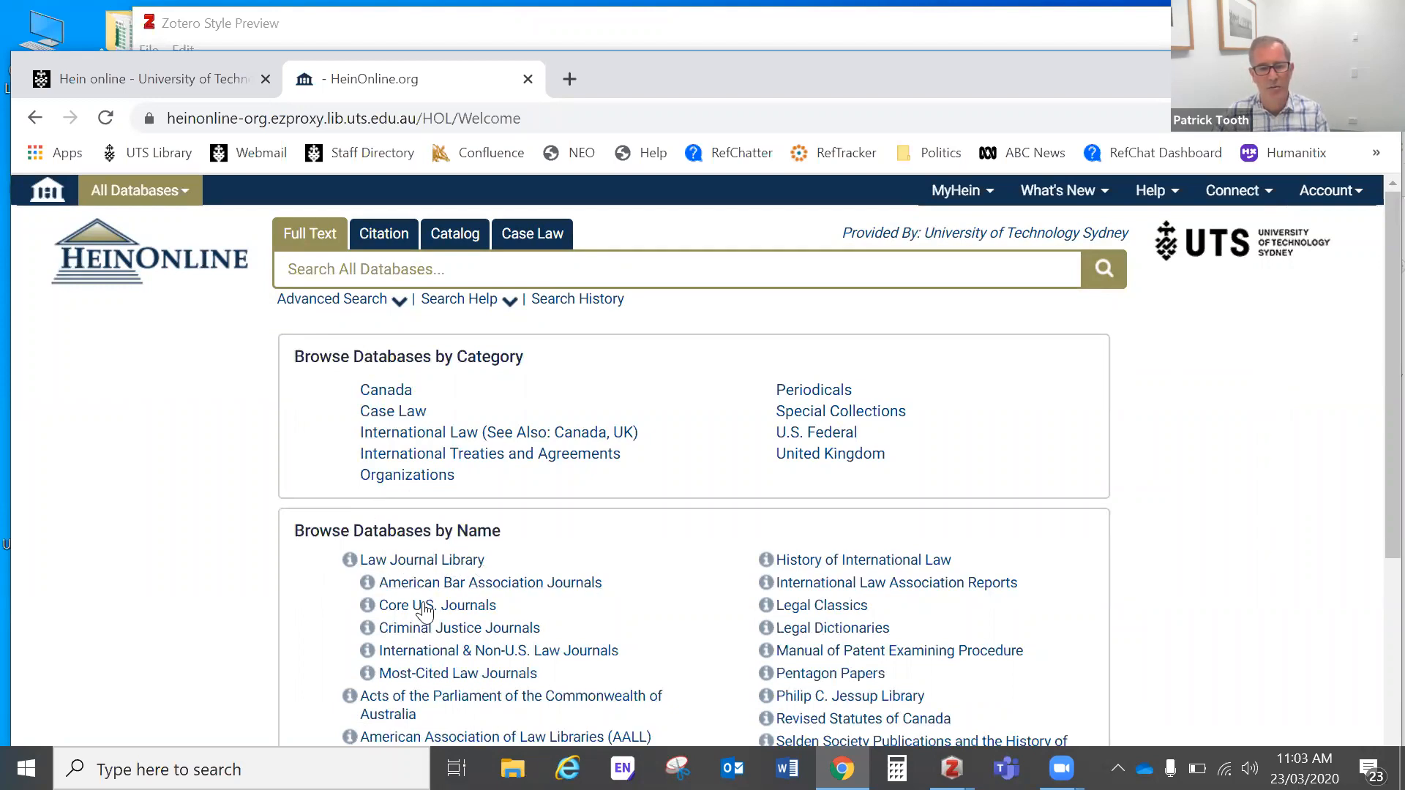
click(434, 561)
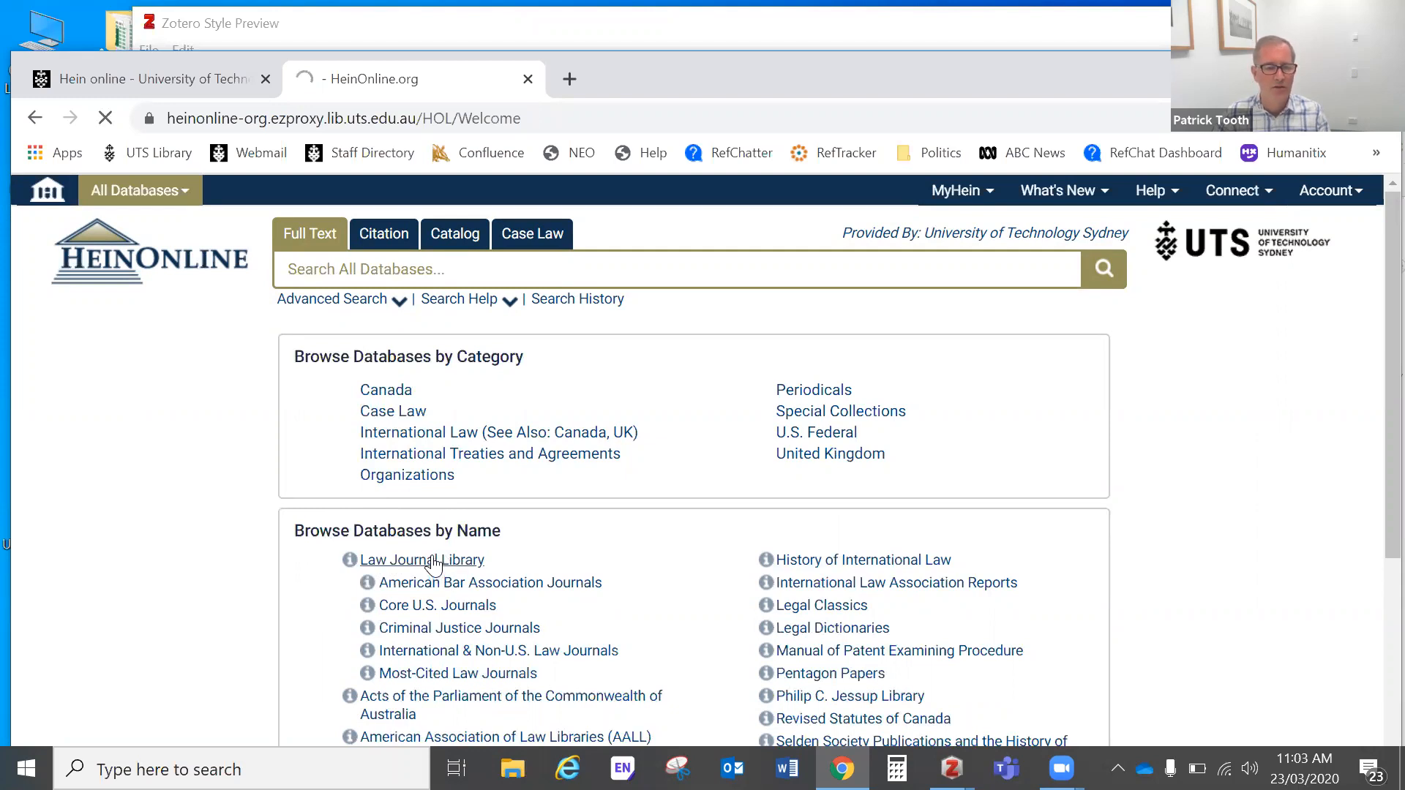
click(421, 267)
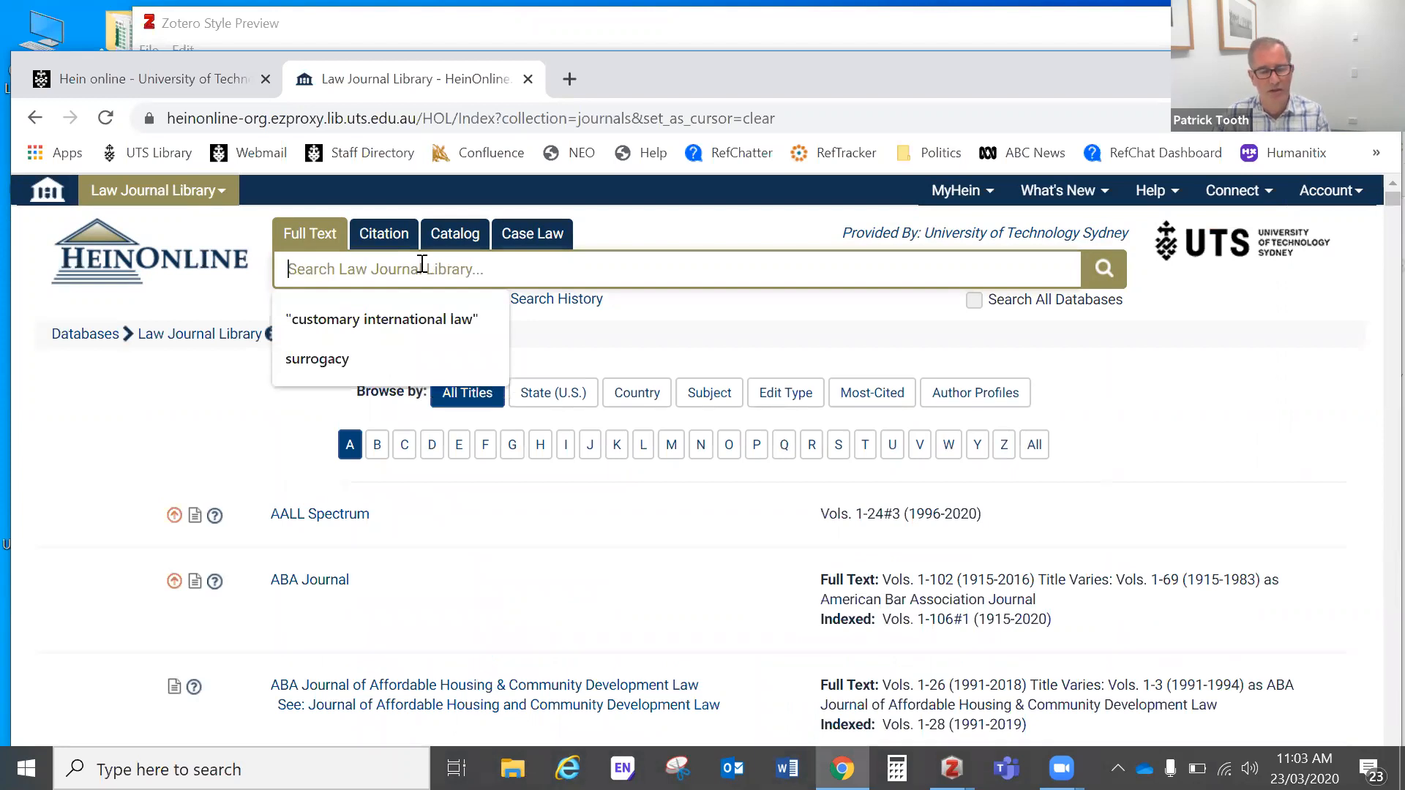
click(391, 318)
click(1104, 268)
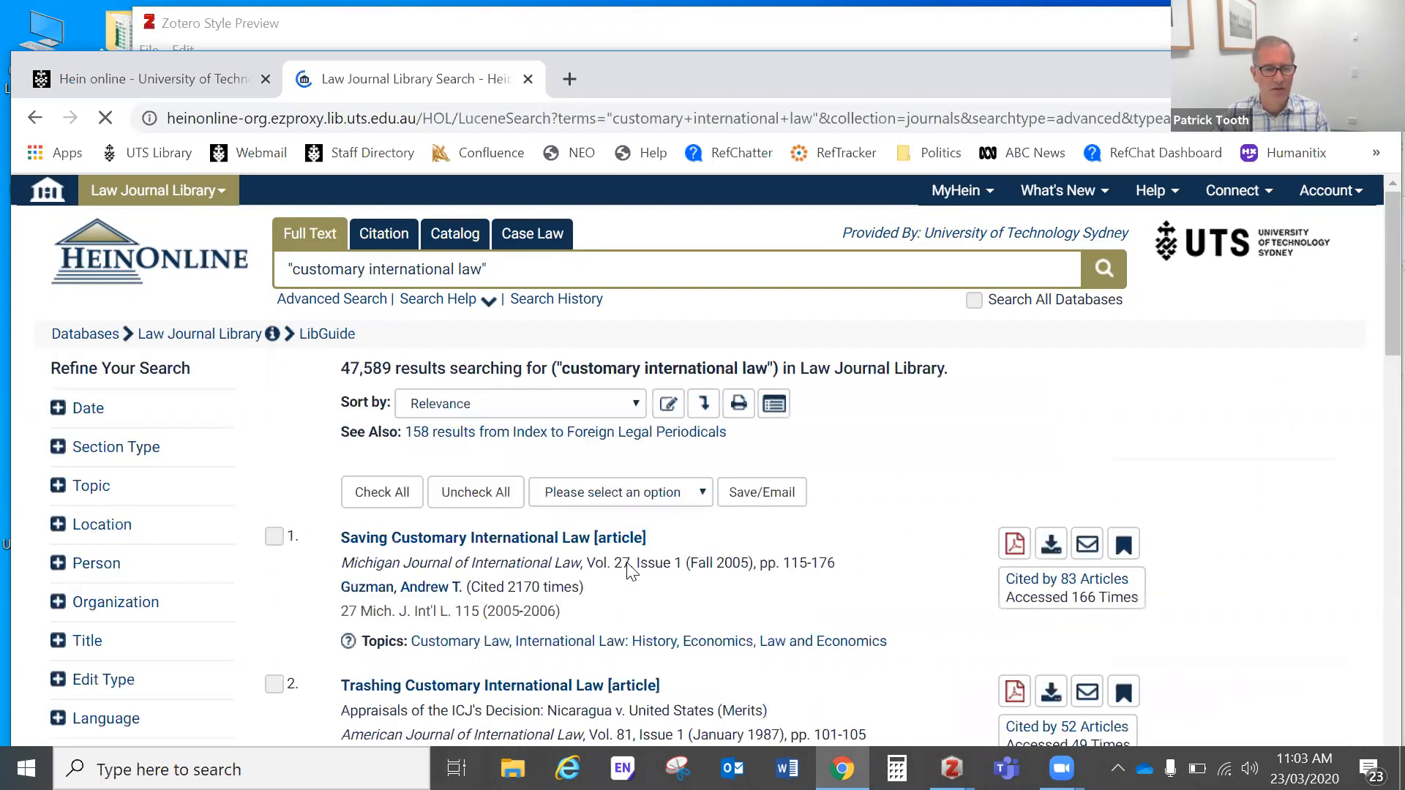
Expand the Country Published facet with more countries, and the Edit Type facet.
scroll(820, 541, down, 3)
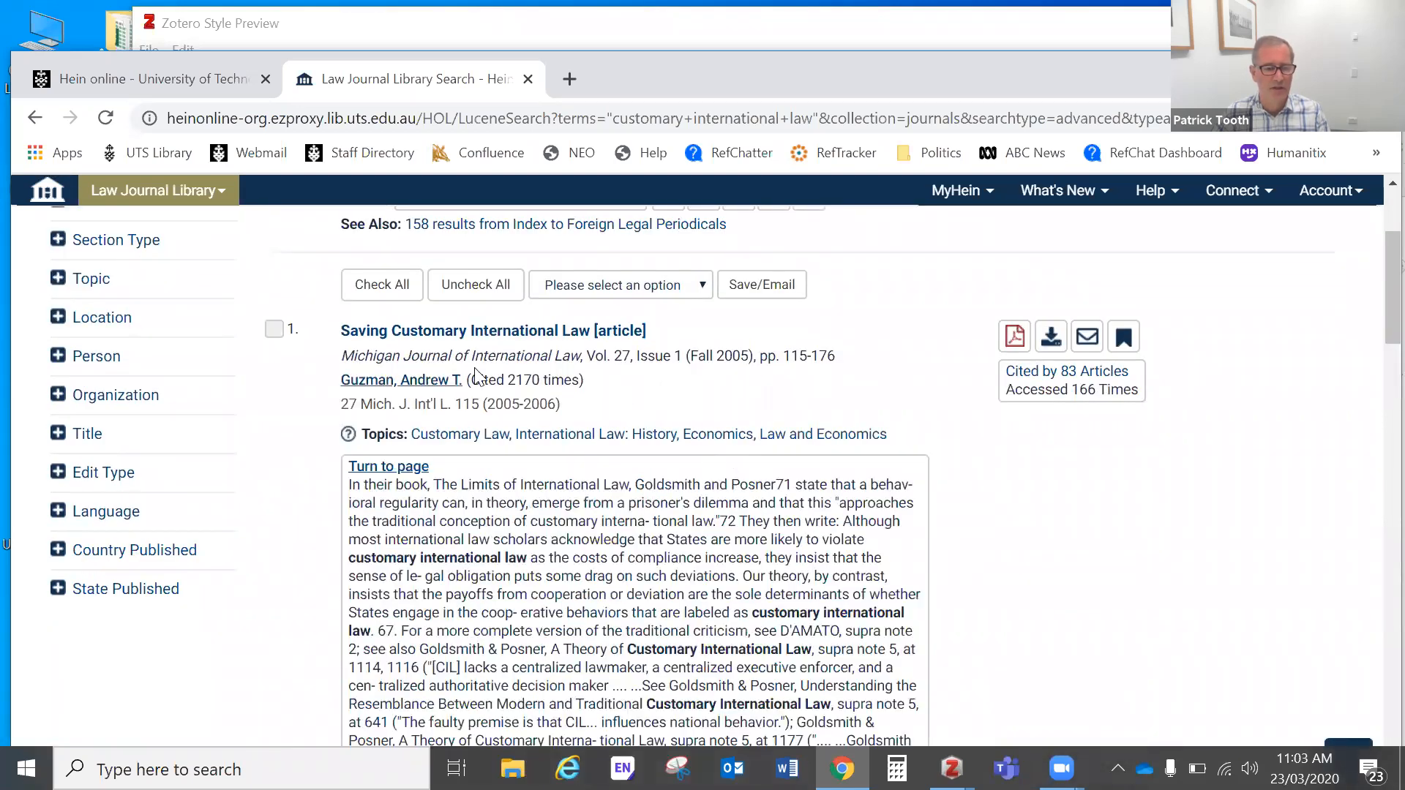
click(58, 550)
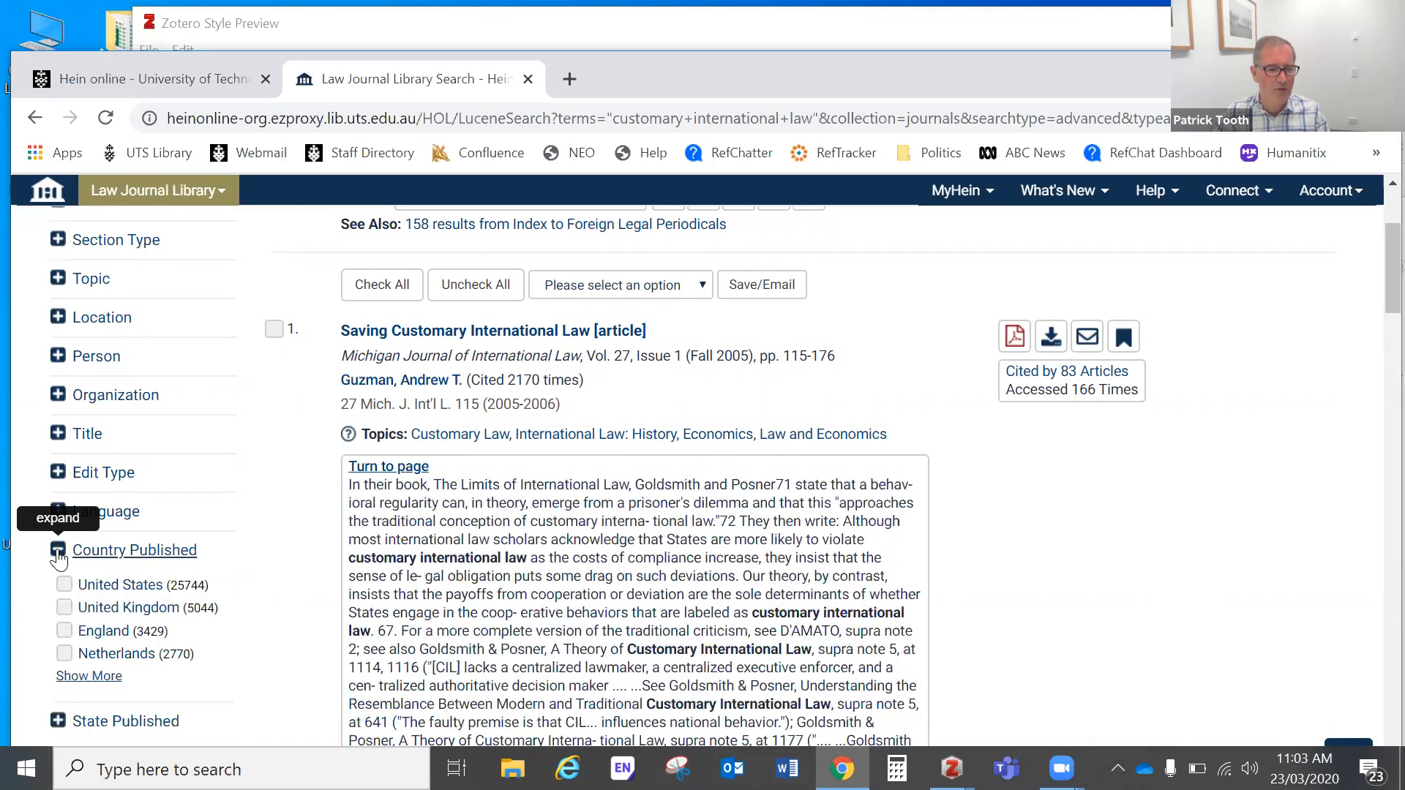
click(102, 678)
scroll(260, 615, up, 3)
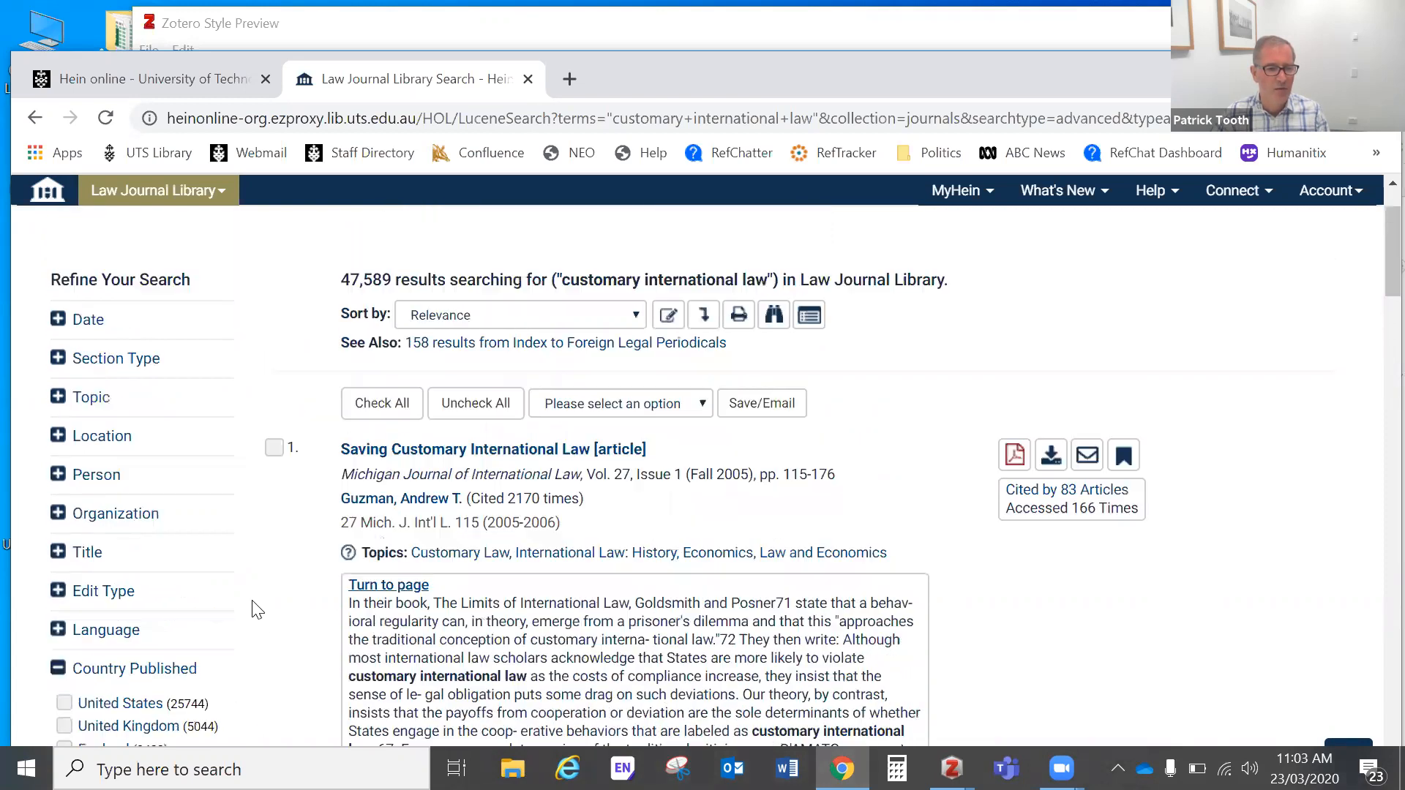
scroll(101, 638, down, 3)
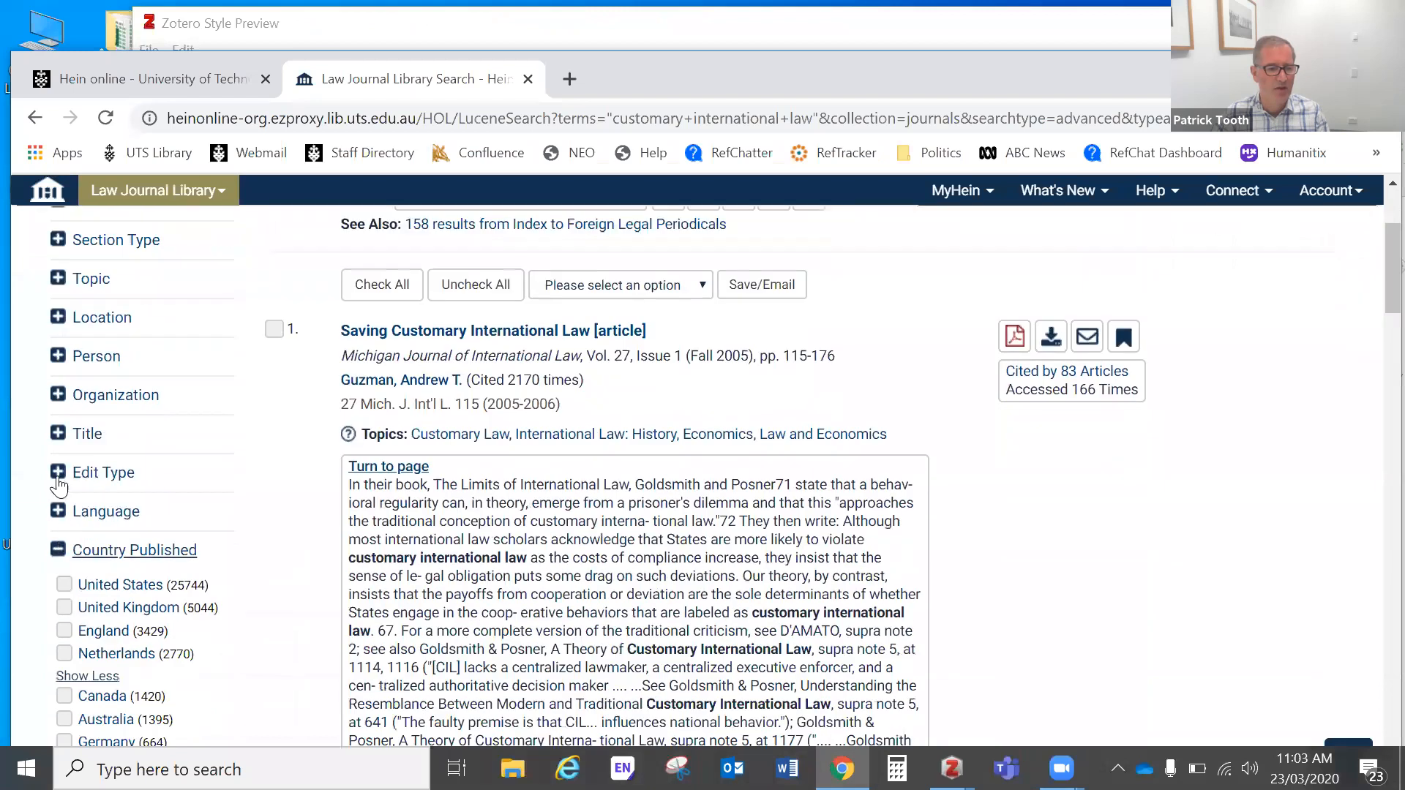
click(60, 472)
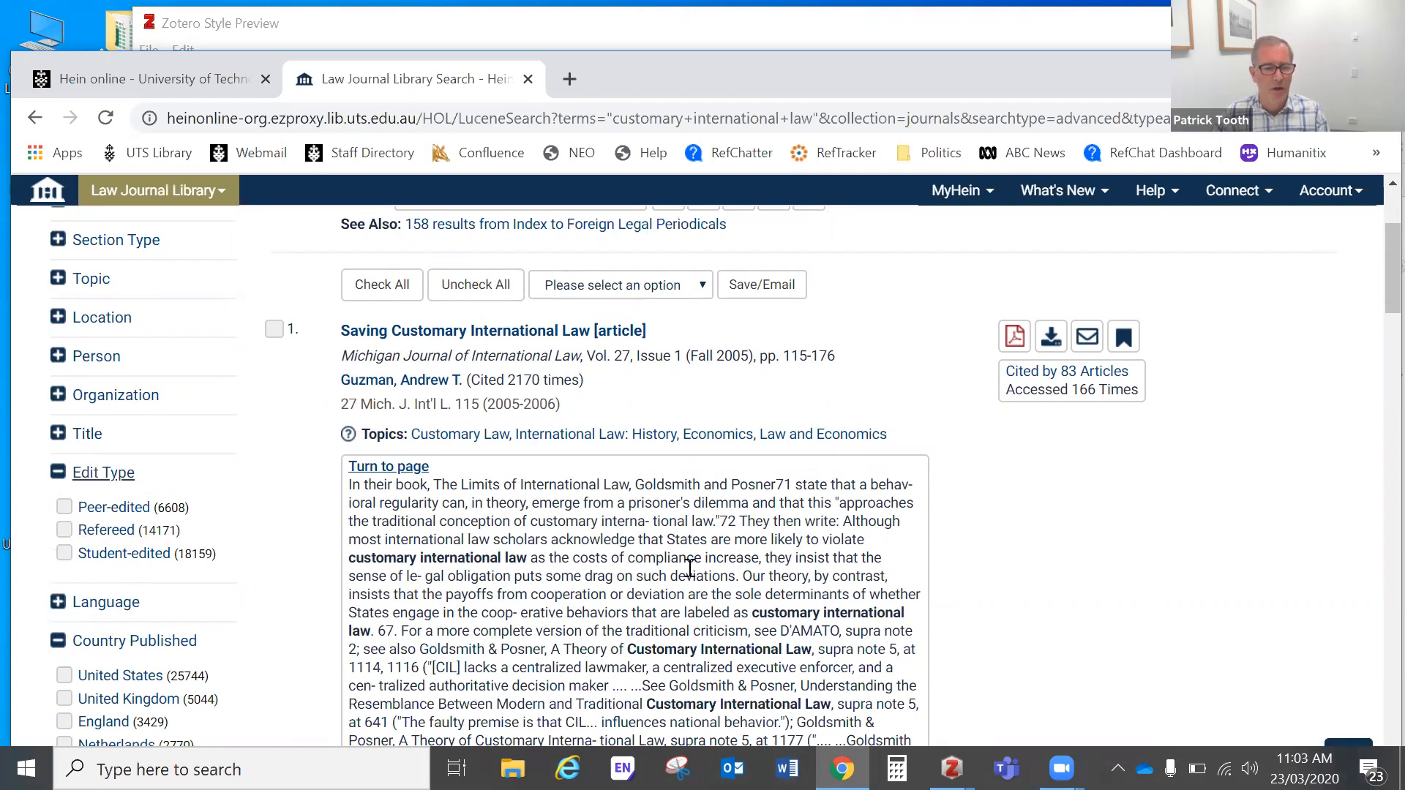
Open the article 'Trashing Customary International Law' from the results at page 101.
scroll(1032, 593, down, 3)
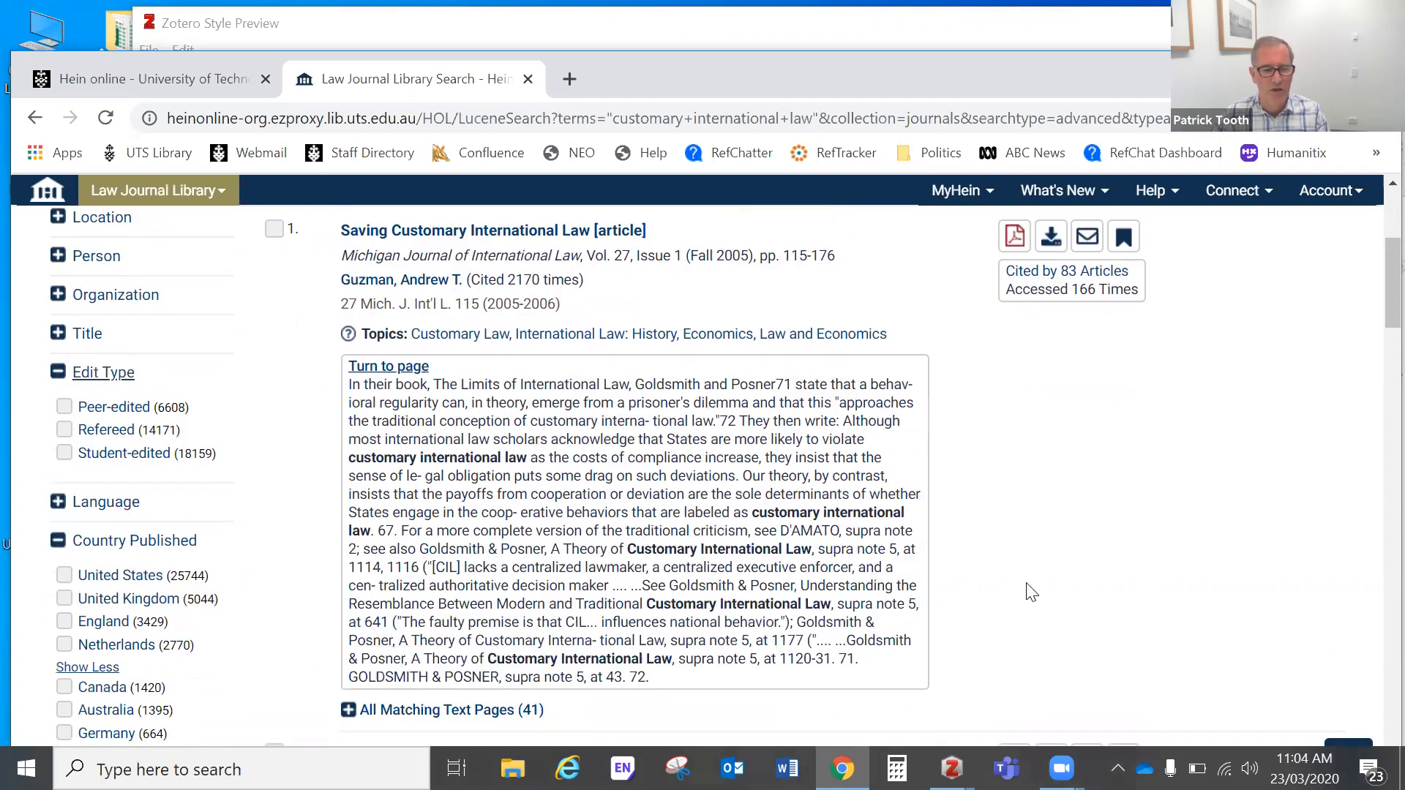
scroll(863, 583, down, 3)
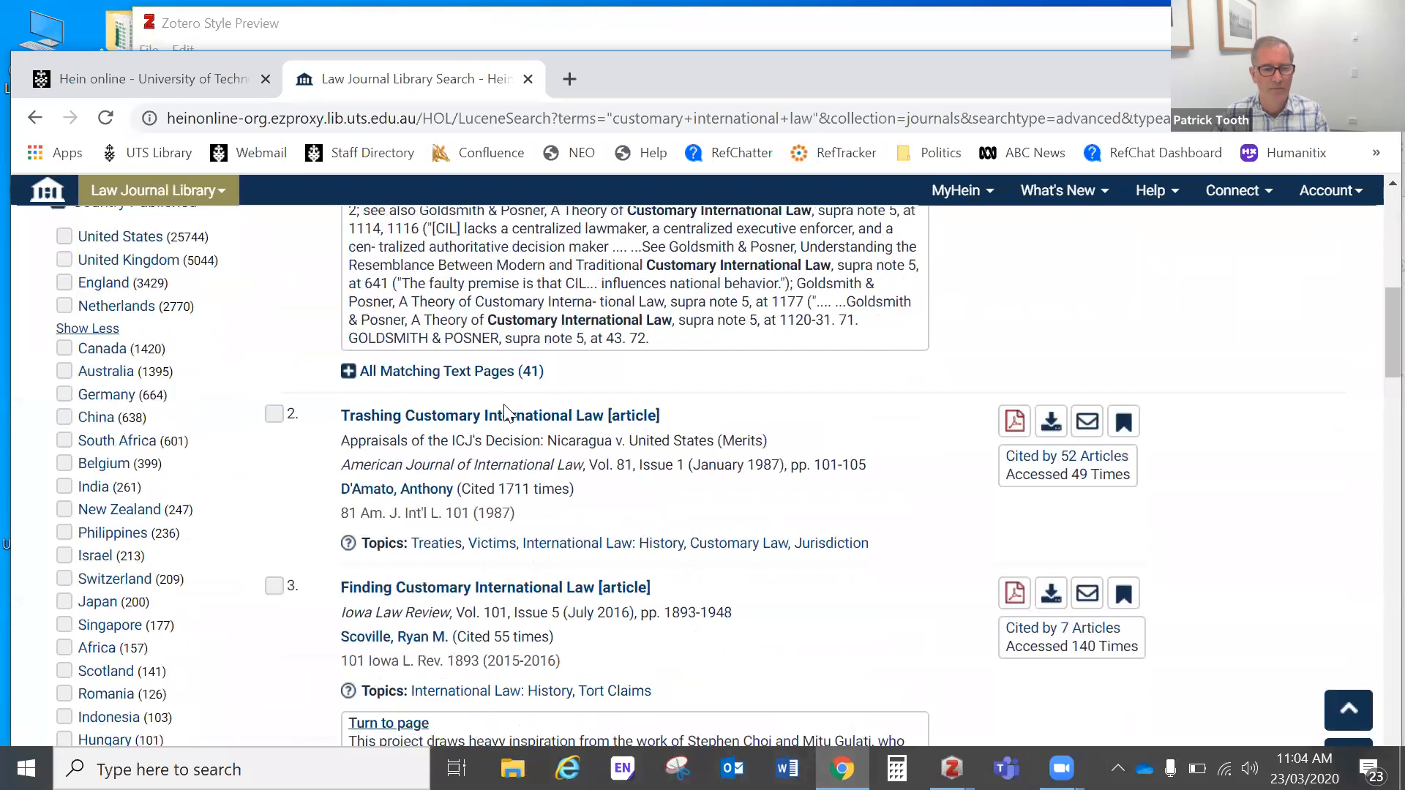
click(510, 418)
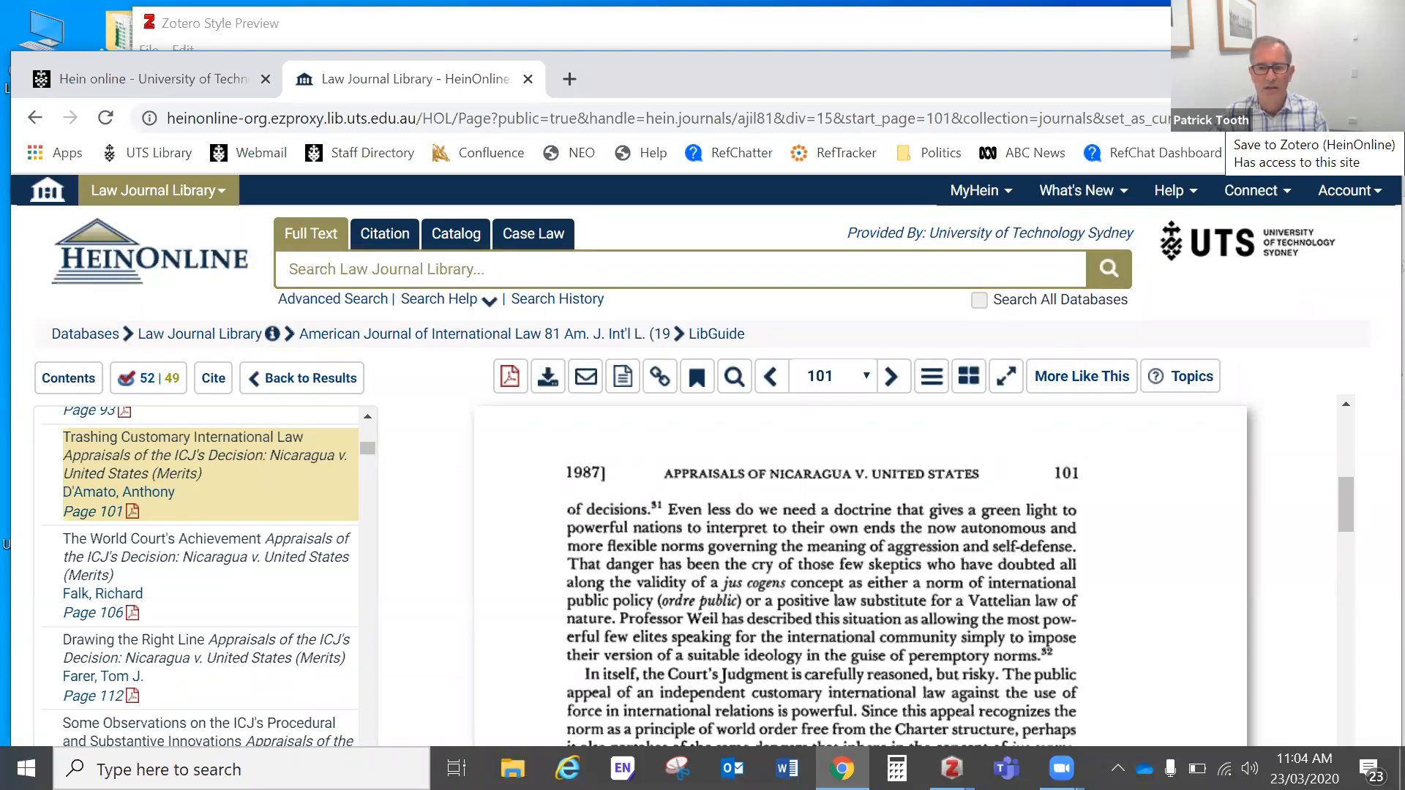
Show the Zotero Connector's Save to Zotero (HeinOnline) options for the open D'Amato article.
right_click(1310, 118)
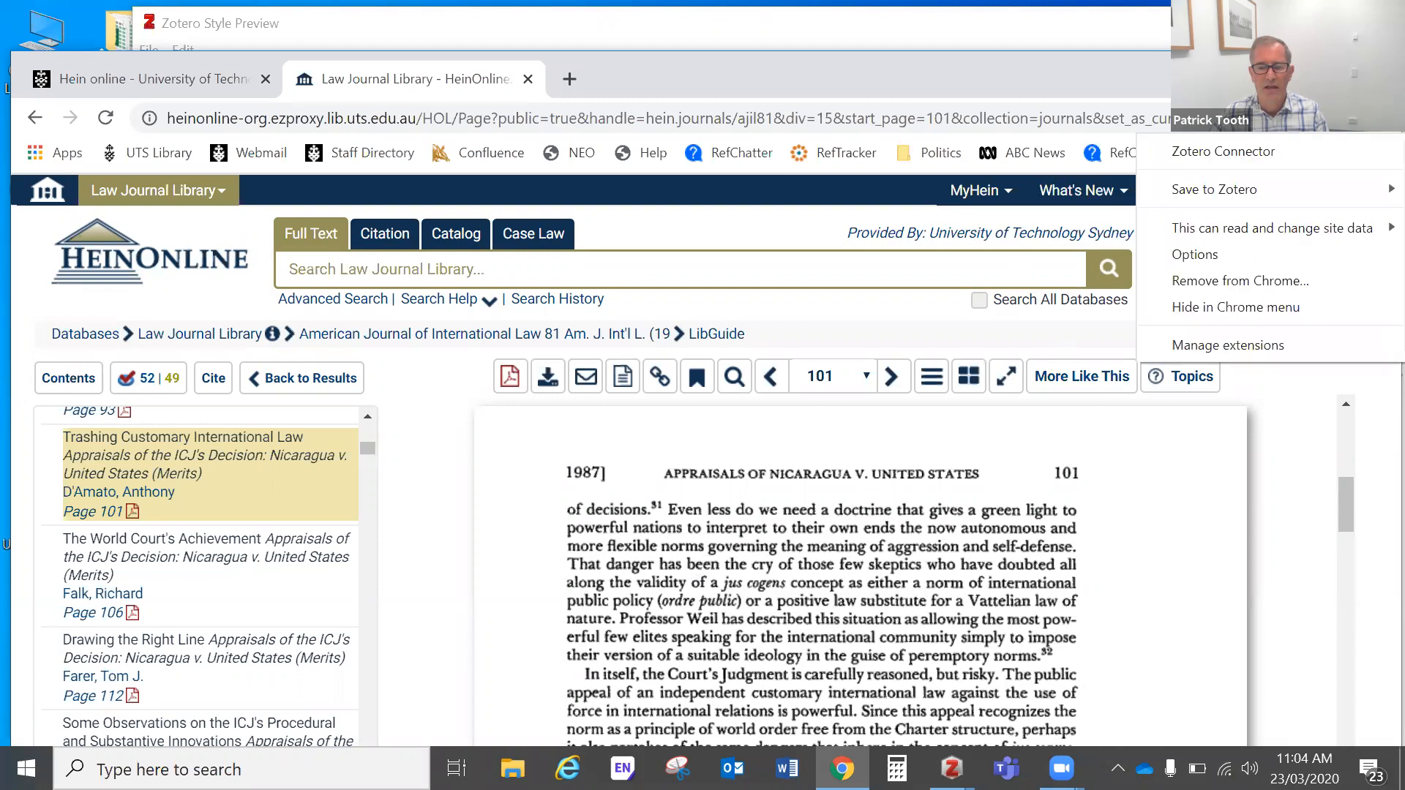
mouse_move(1229, 192)
click(940, 548)
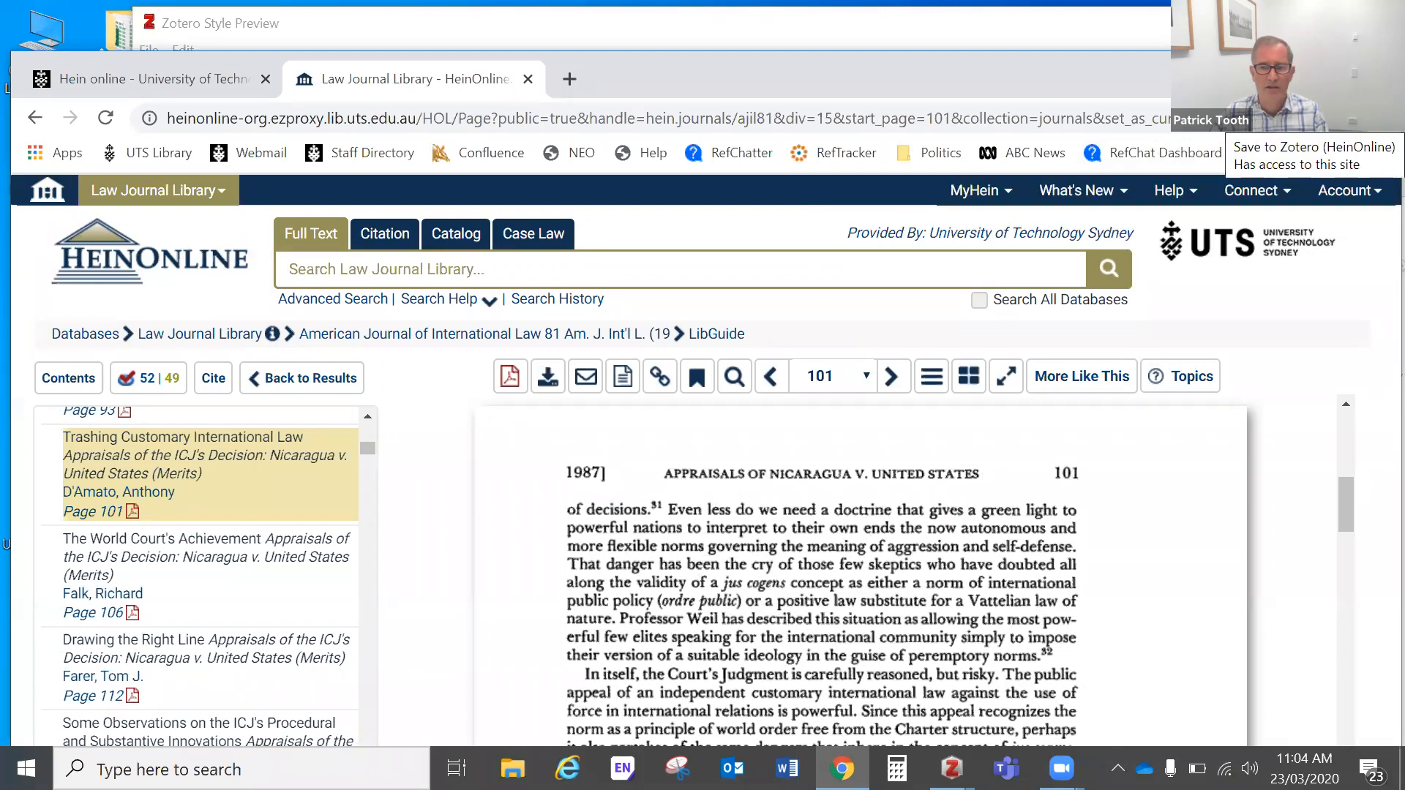
right_click(1314, 118)
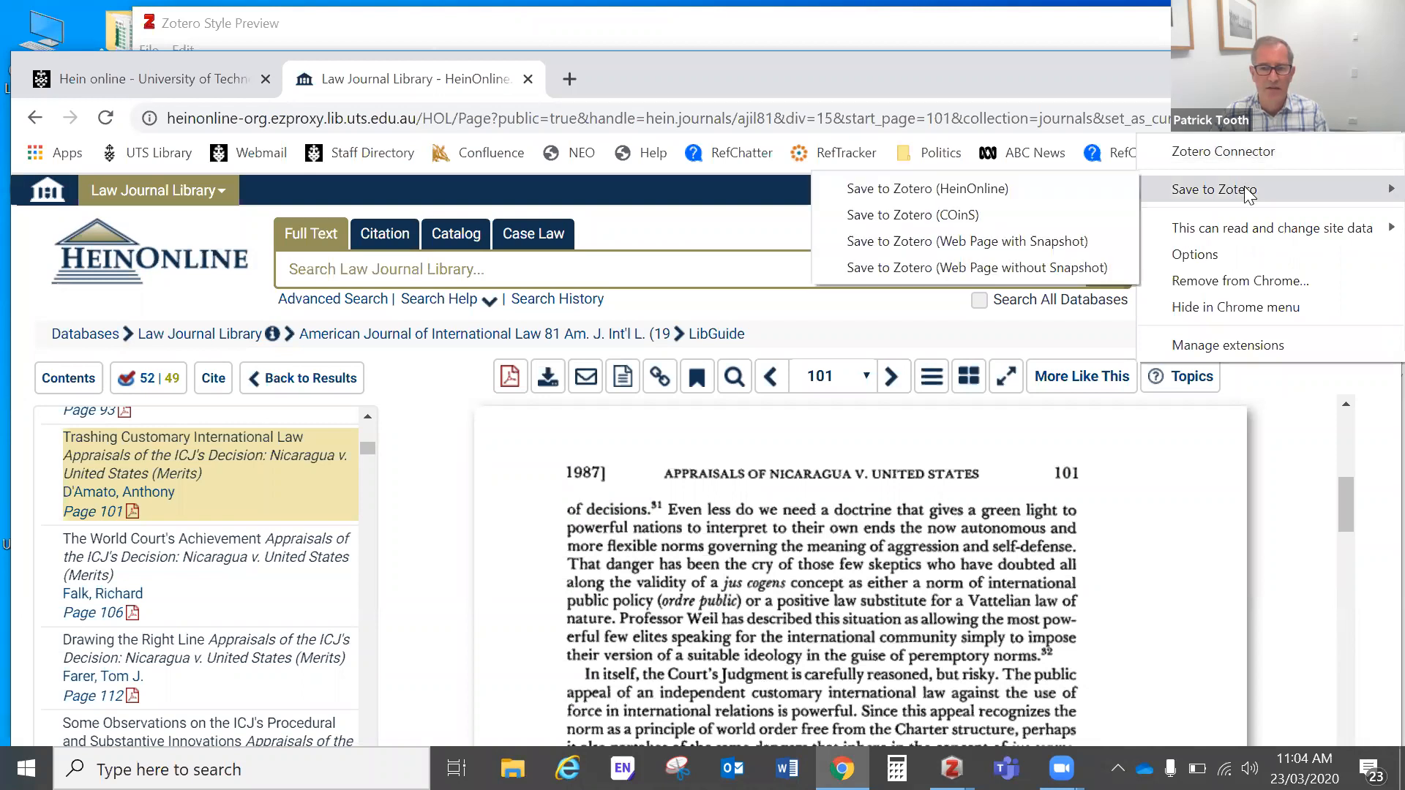
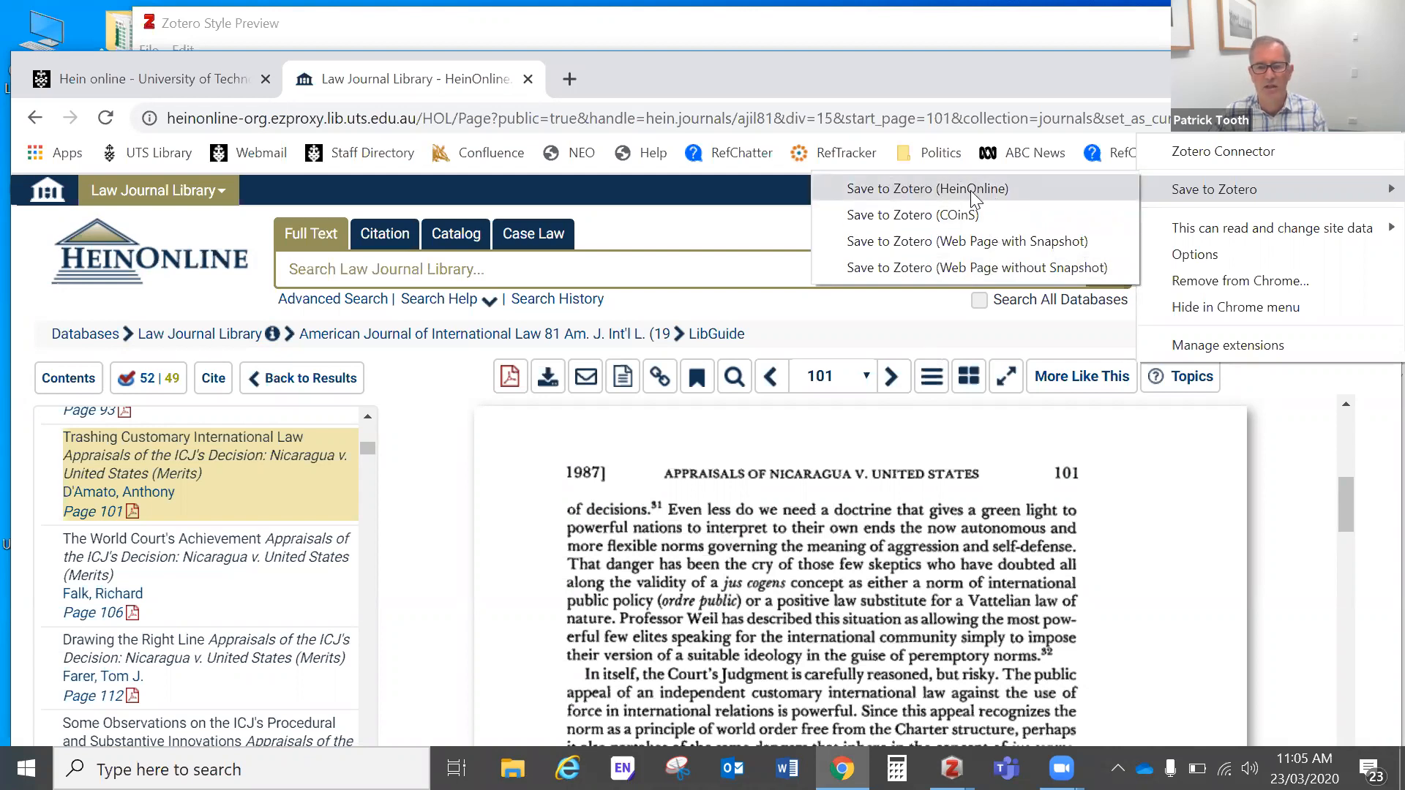
Save 'Trashing Customary International Law' to Zotero via the HeinOnline connector, then switch to Zotero.
click(906, 192)
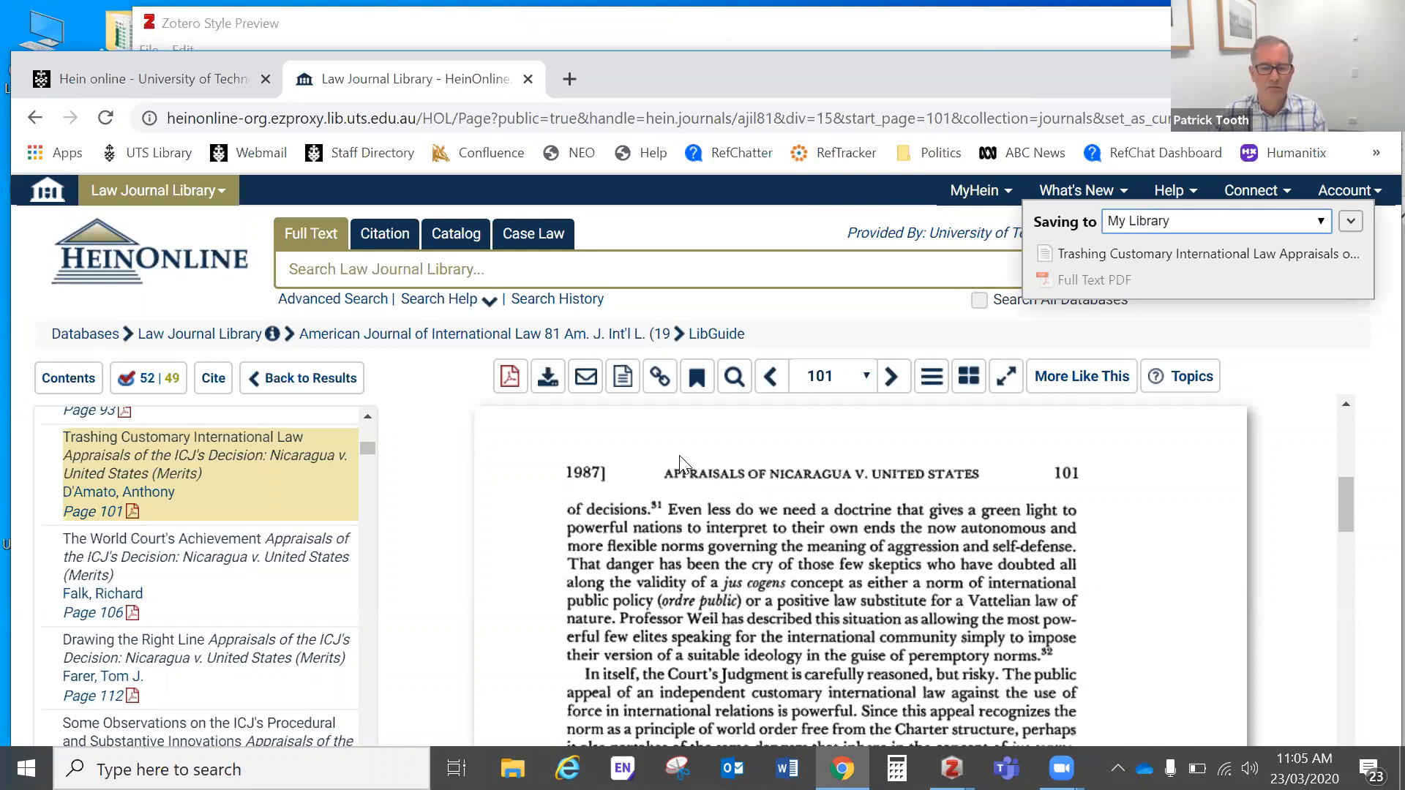
key(alt+Tab)
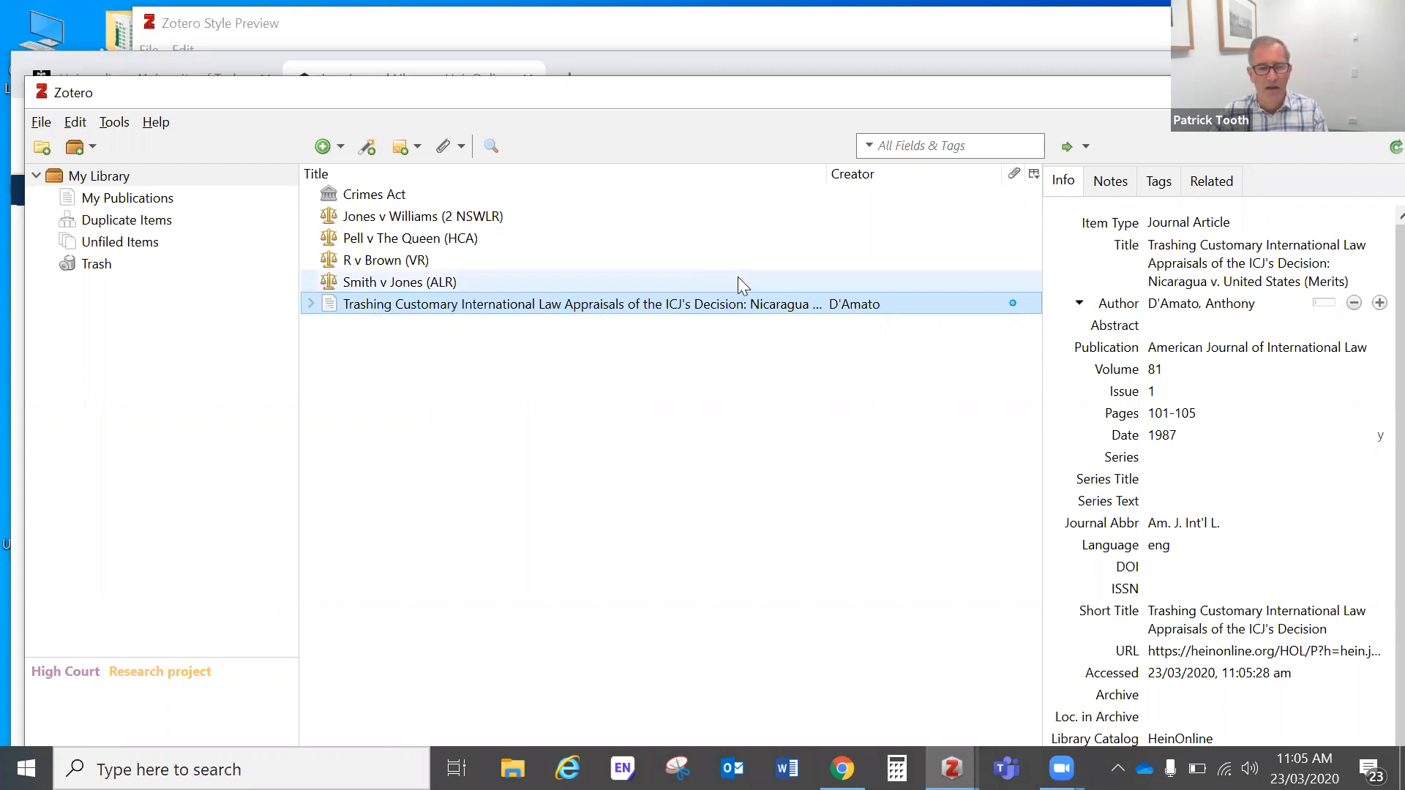
Trim the D'Amato article's Pages field from 101-105 to 101.
click(1178, 325)
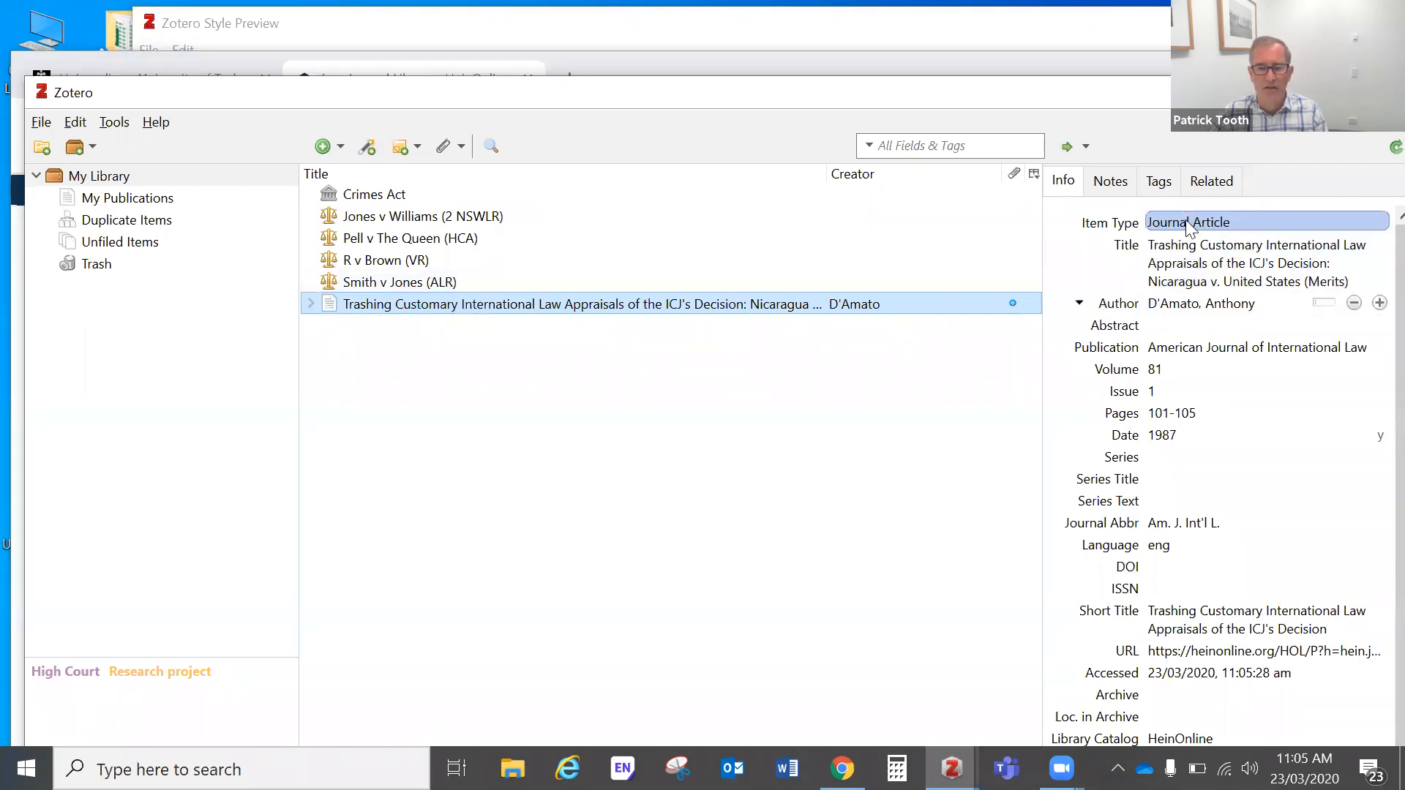
click(1379, 303)
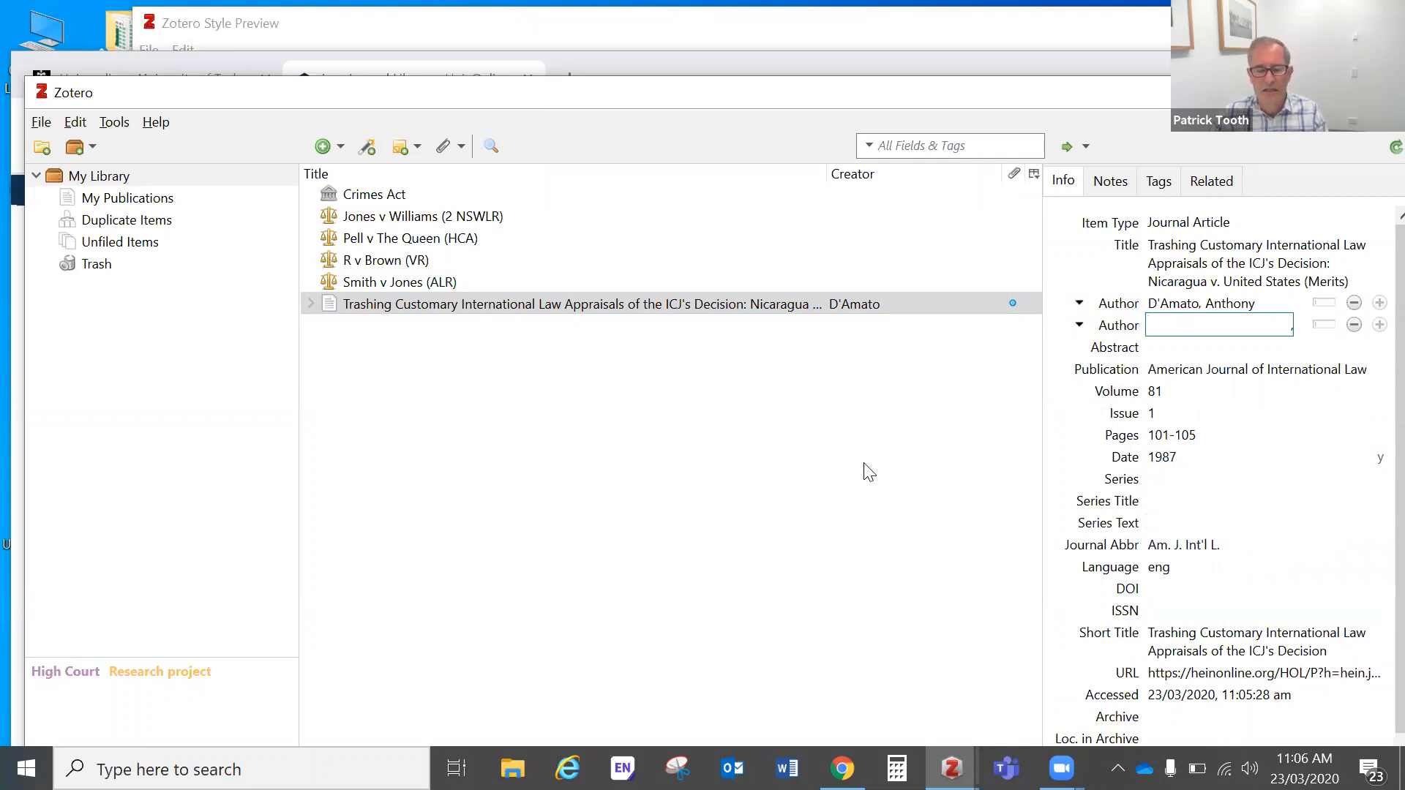
click(1222, 434)
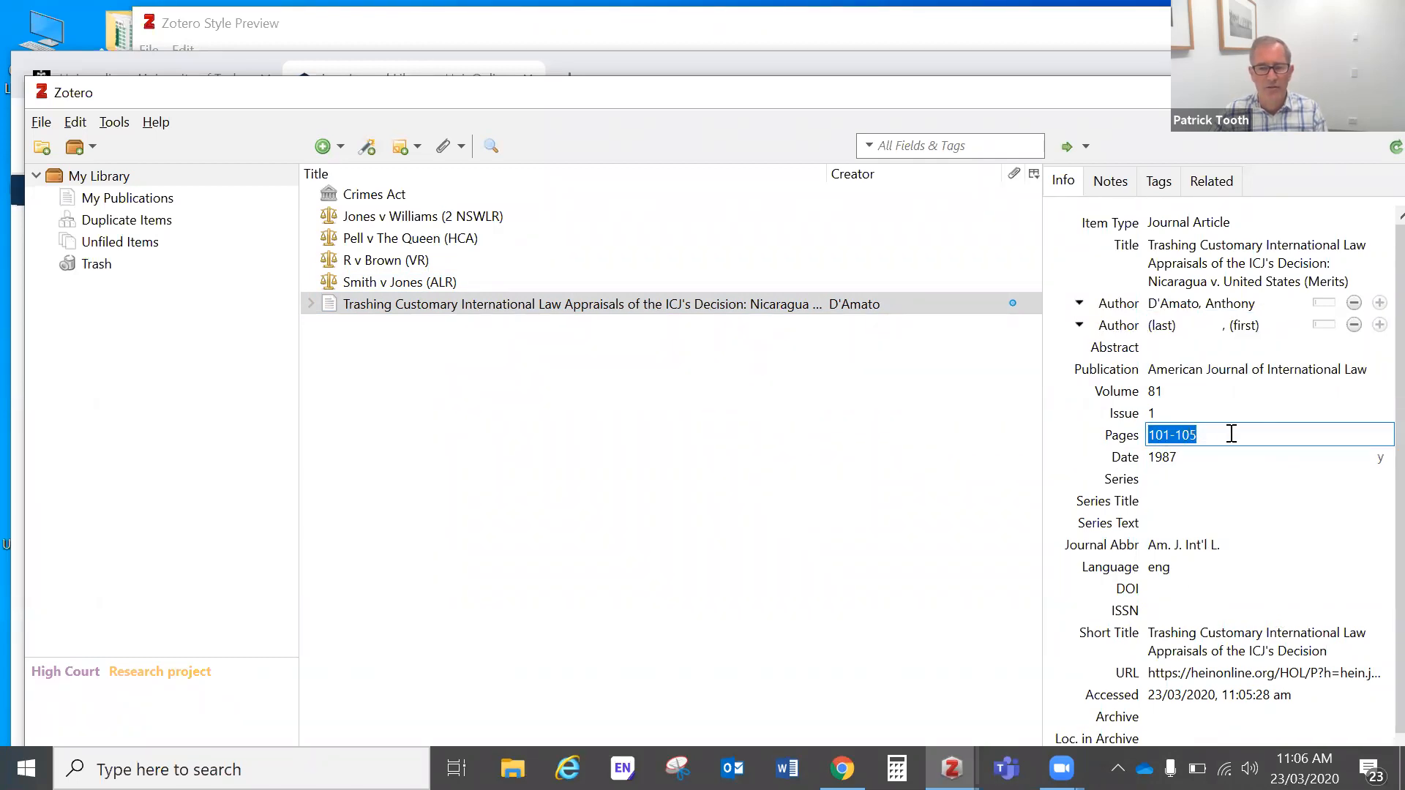
click(1285, 436)
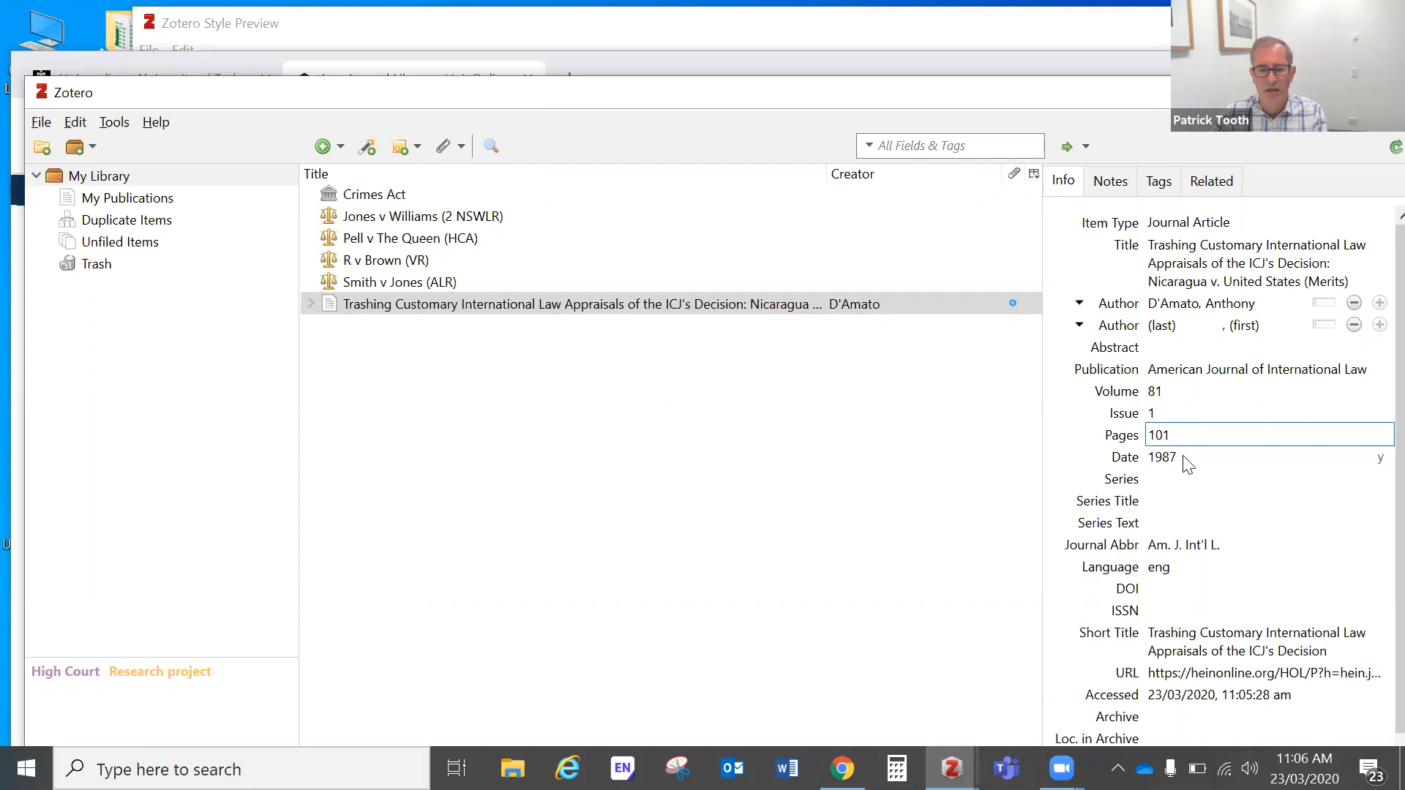
scroll(1212, 538, down, 1)
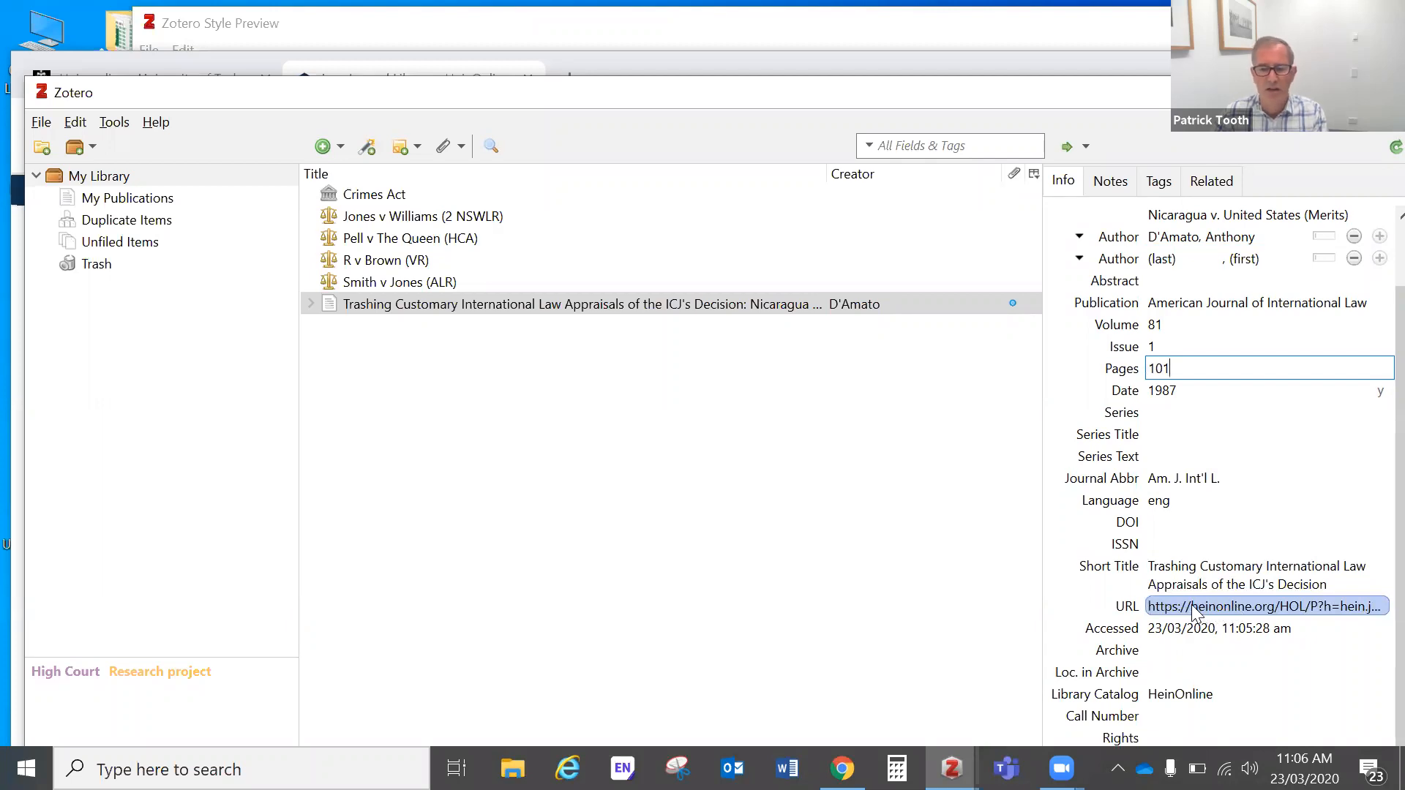
Clear the article's URL and Short Title fields, then return to the HeinOnline page in Chrome.
click(1154, 606)
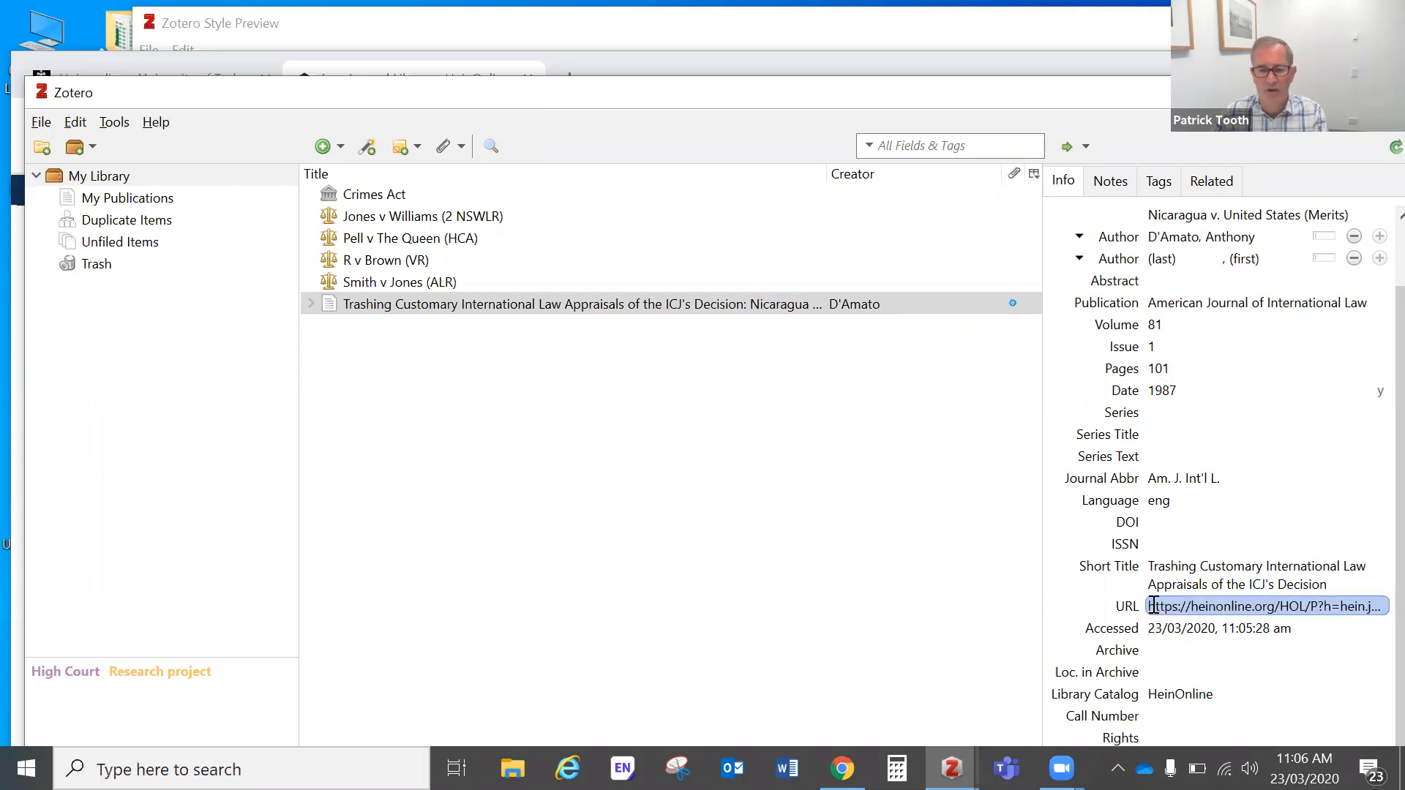
key(BackSpace)
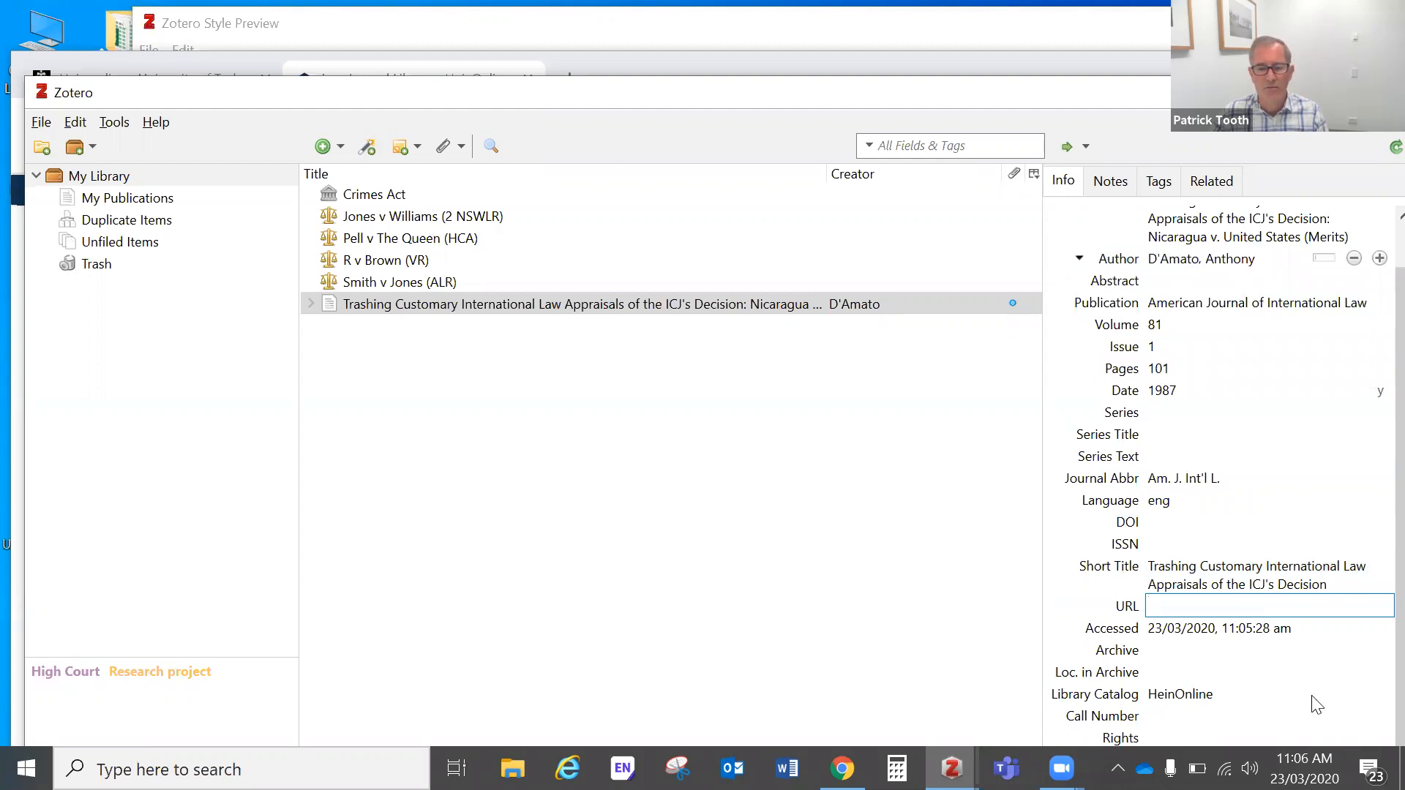
click(1268, 568)
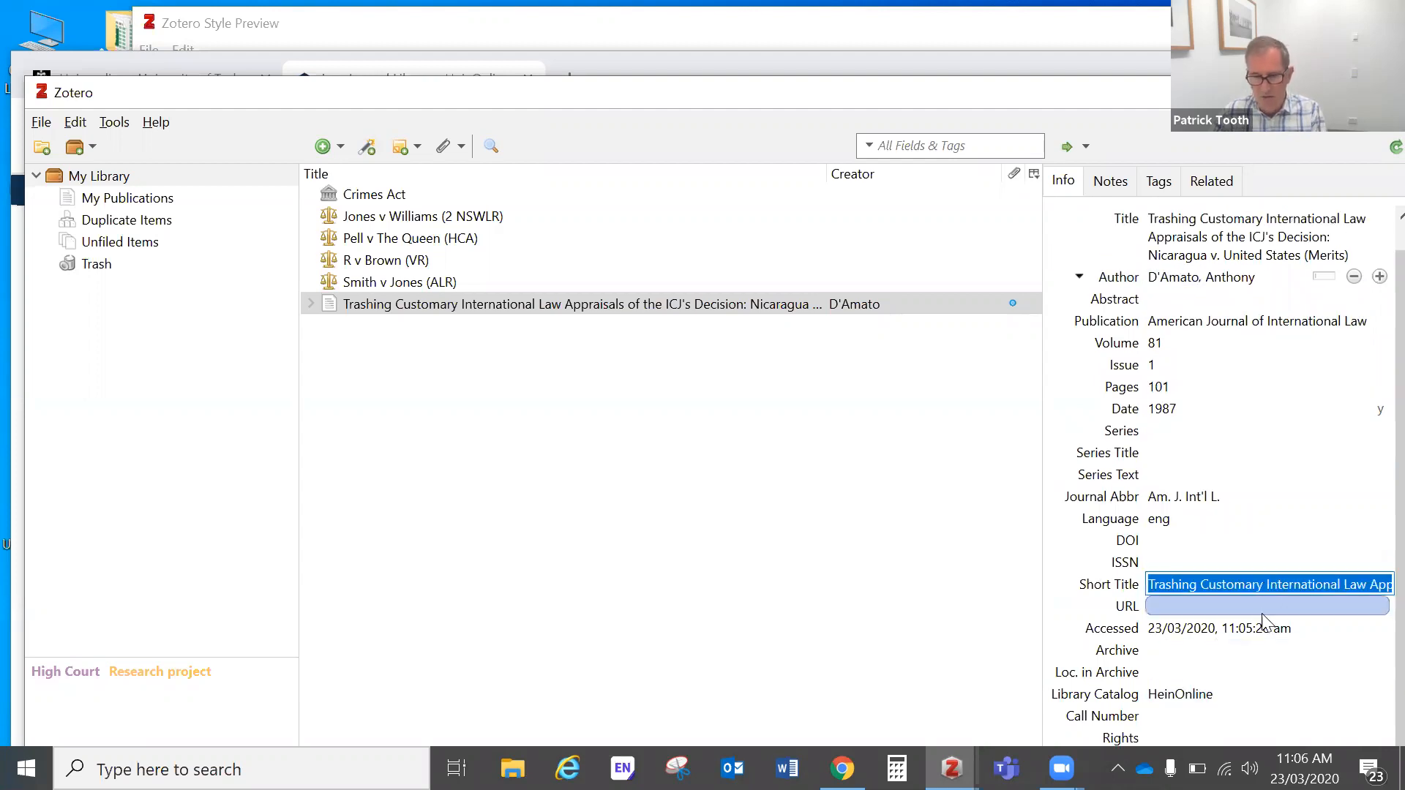
click(1217, 583)
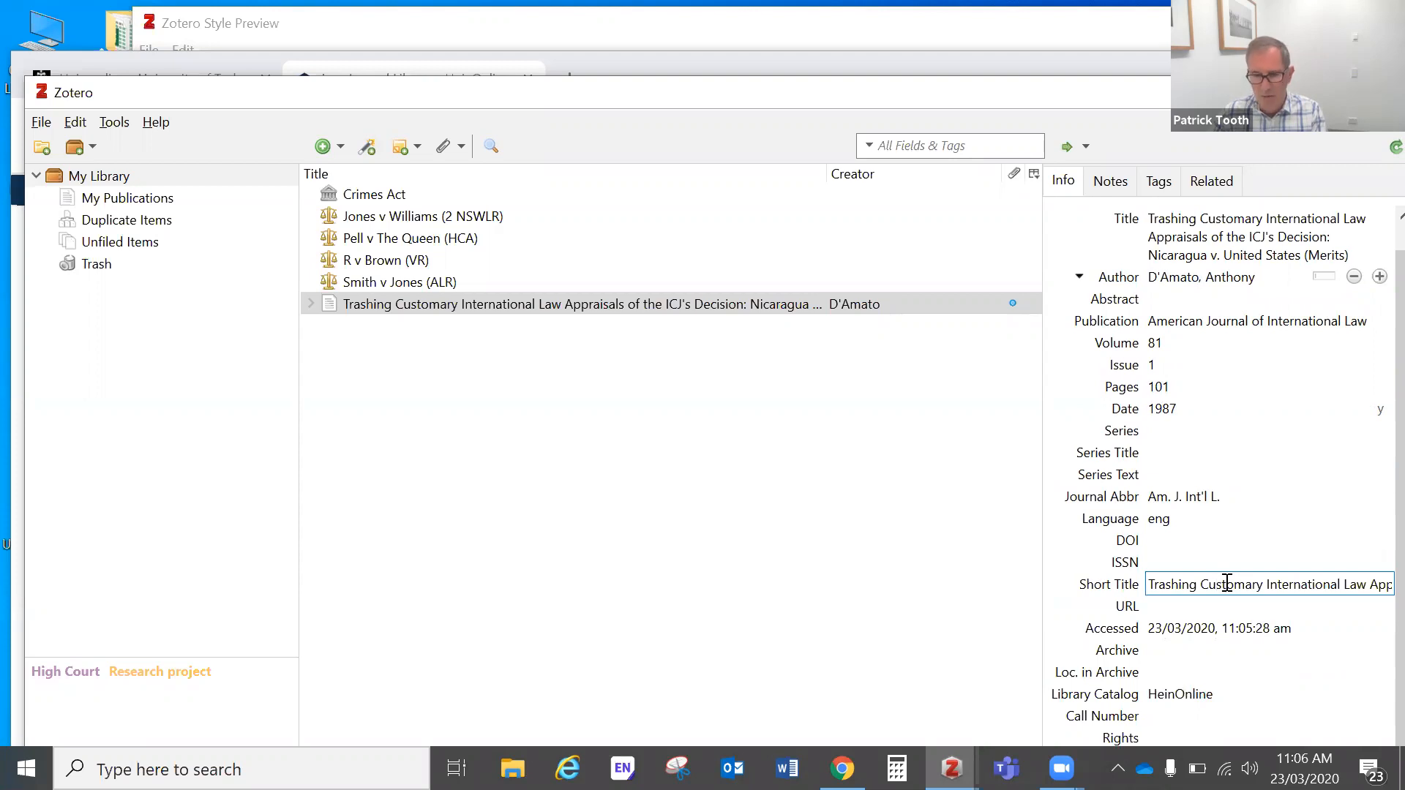
triple_click(1227, 583)
key(BackSpace)
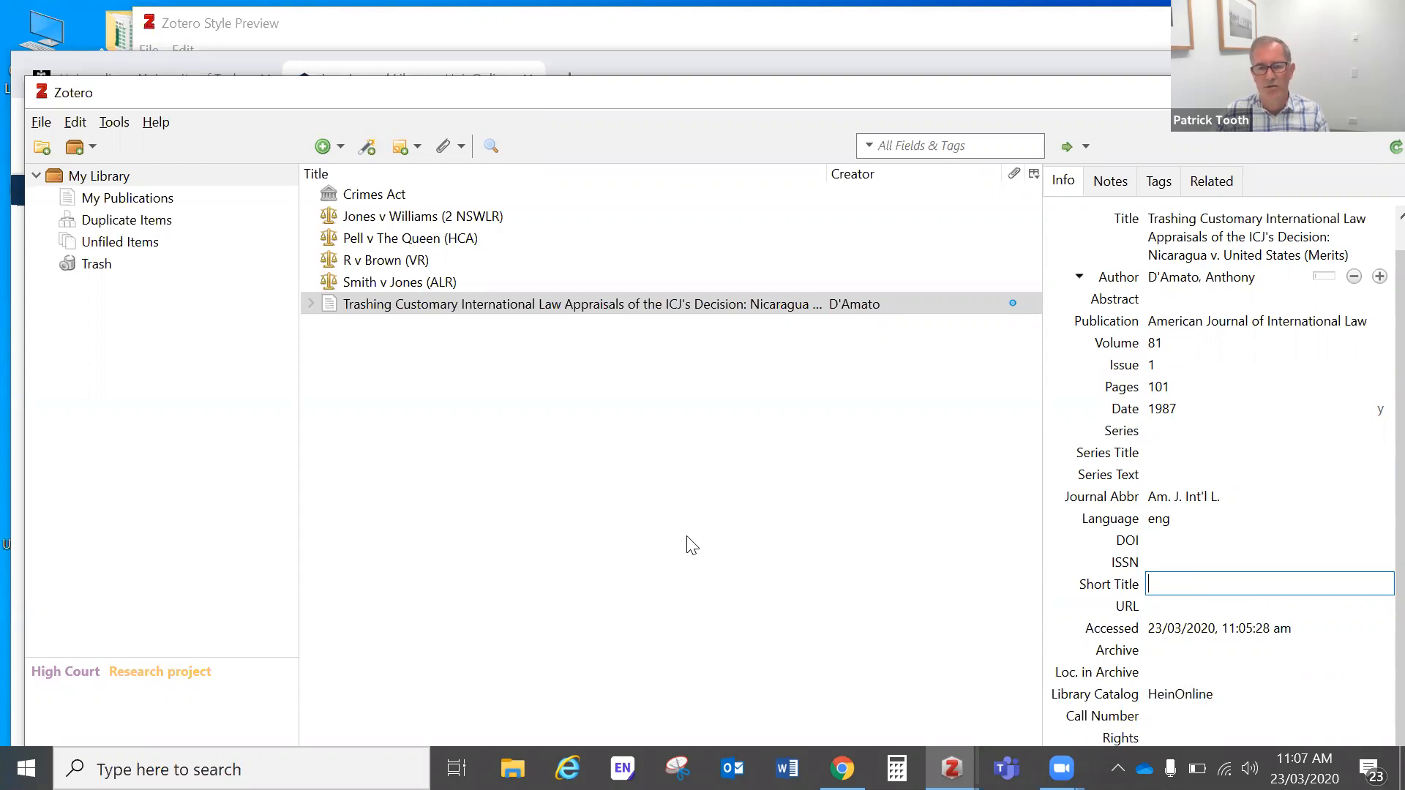
click(643, 517)
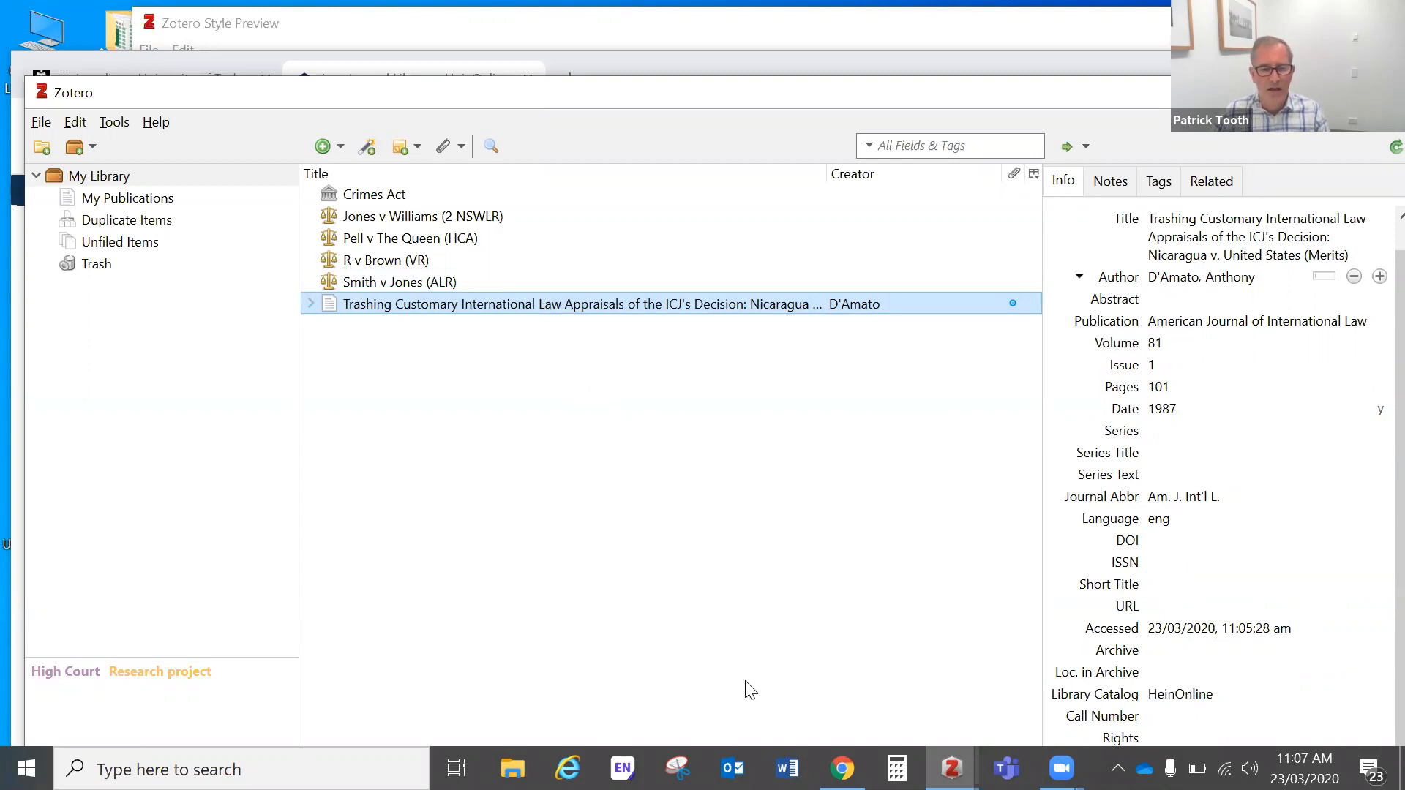
click(843, 769)
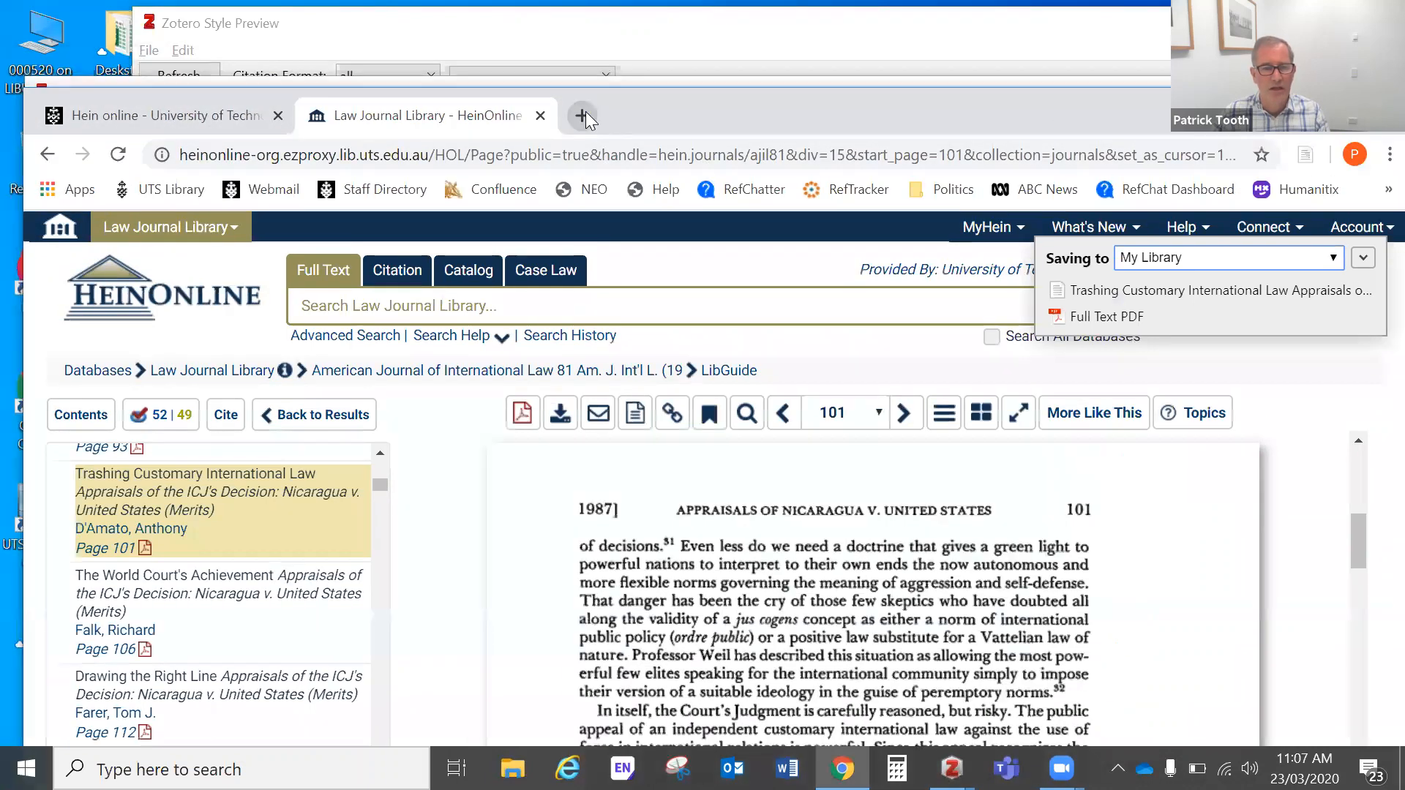
Try loading austlii.edu.au in a new Chrome tab, which times out.
click(584, 114)
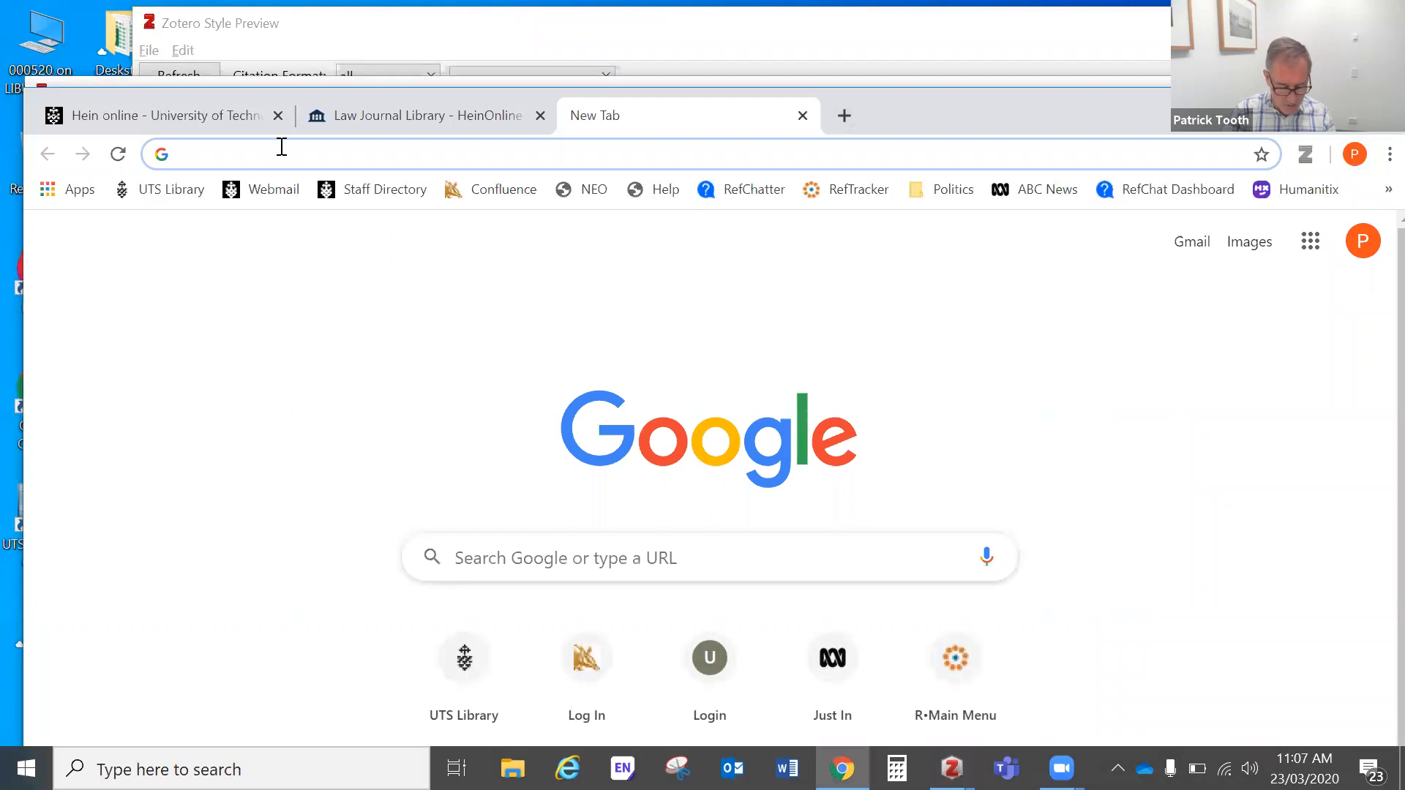
text(austl)
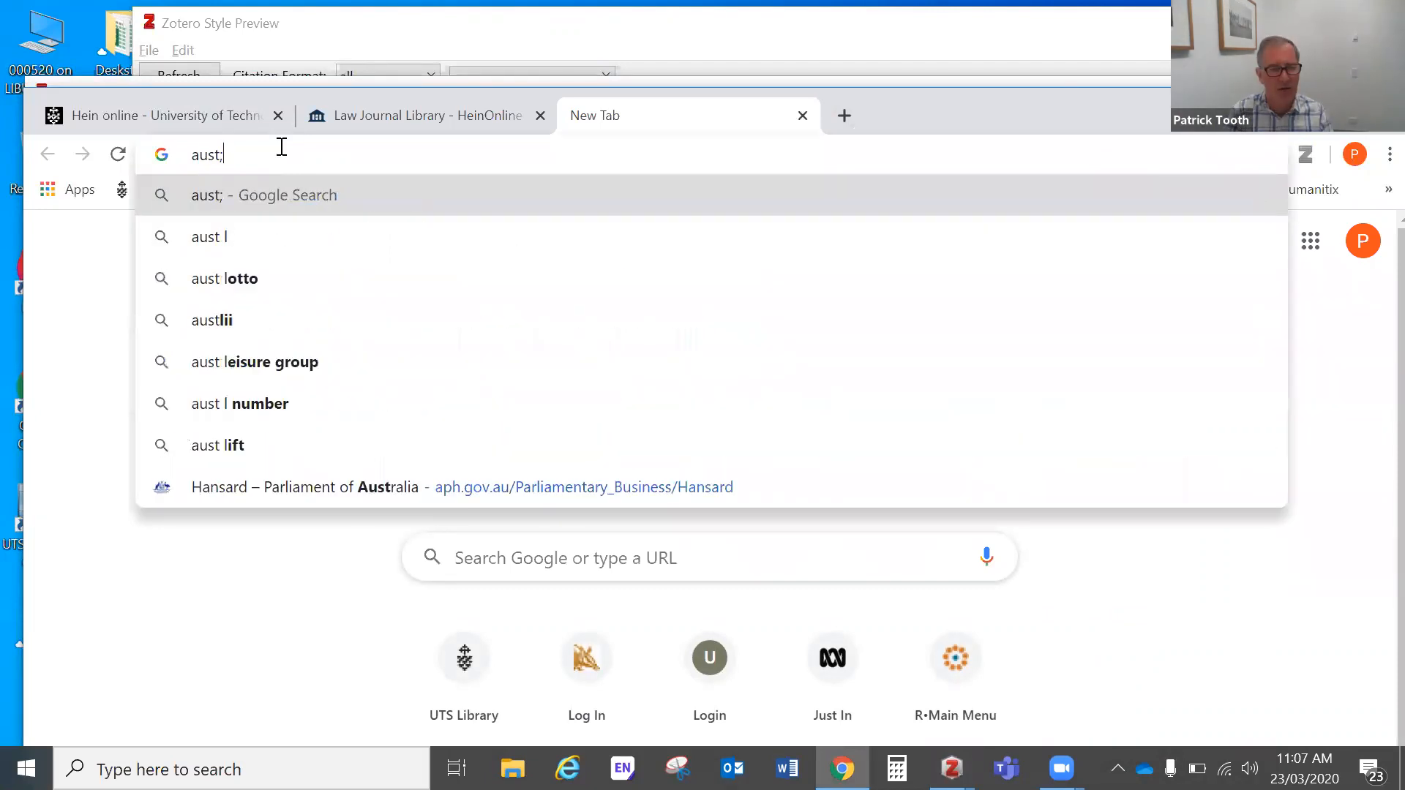
key(BackSpace)
text(l)
key(Return)
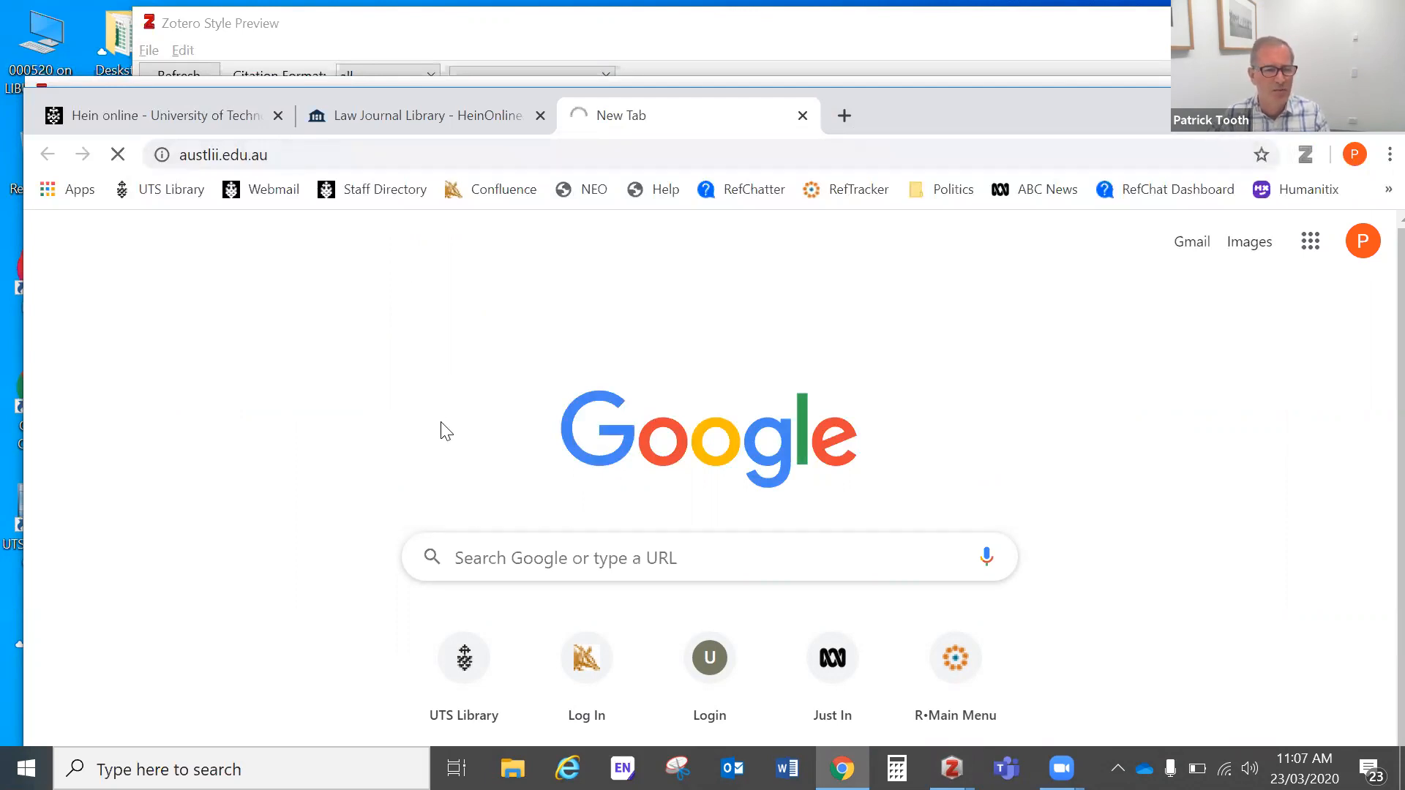
click(309, 147)
click(315, 149)
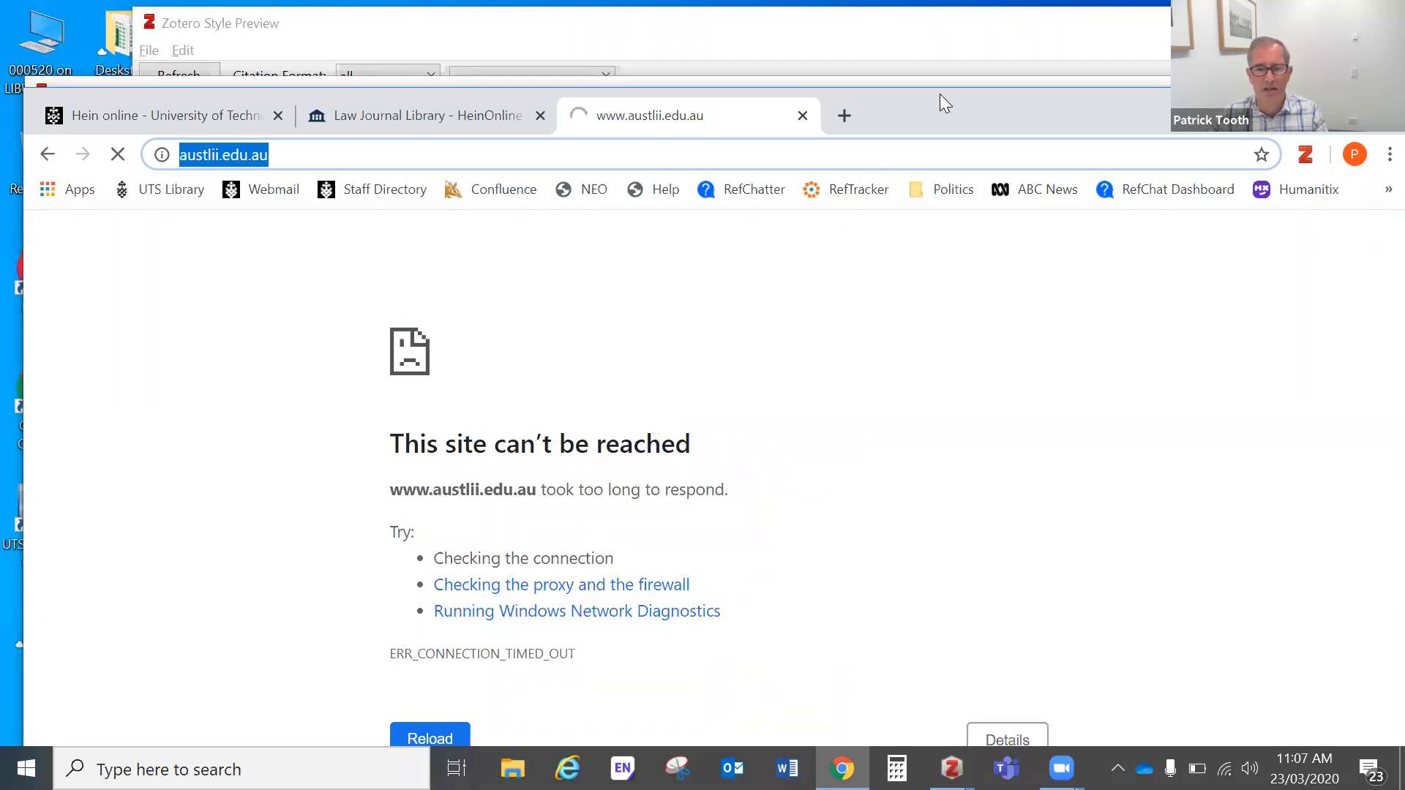
Move the Chrome window aside and settle back on the Zotero library.
drag(928, 123, 903, 188)
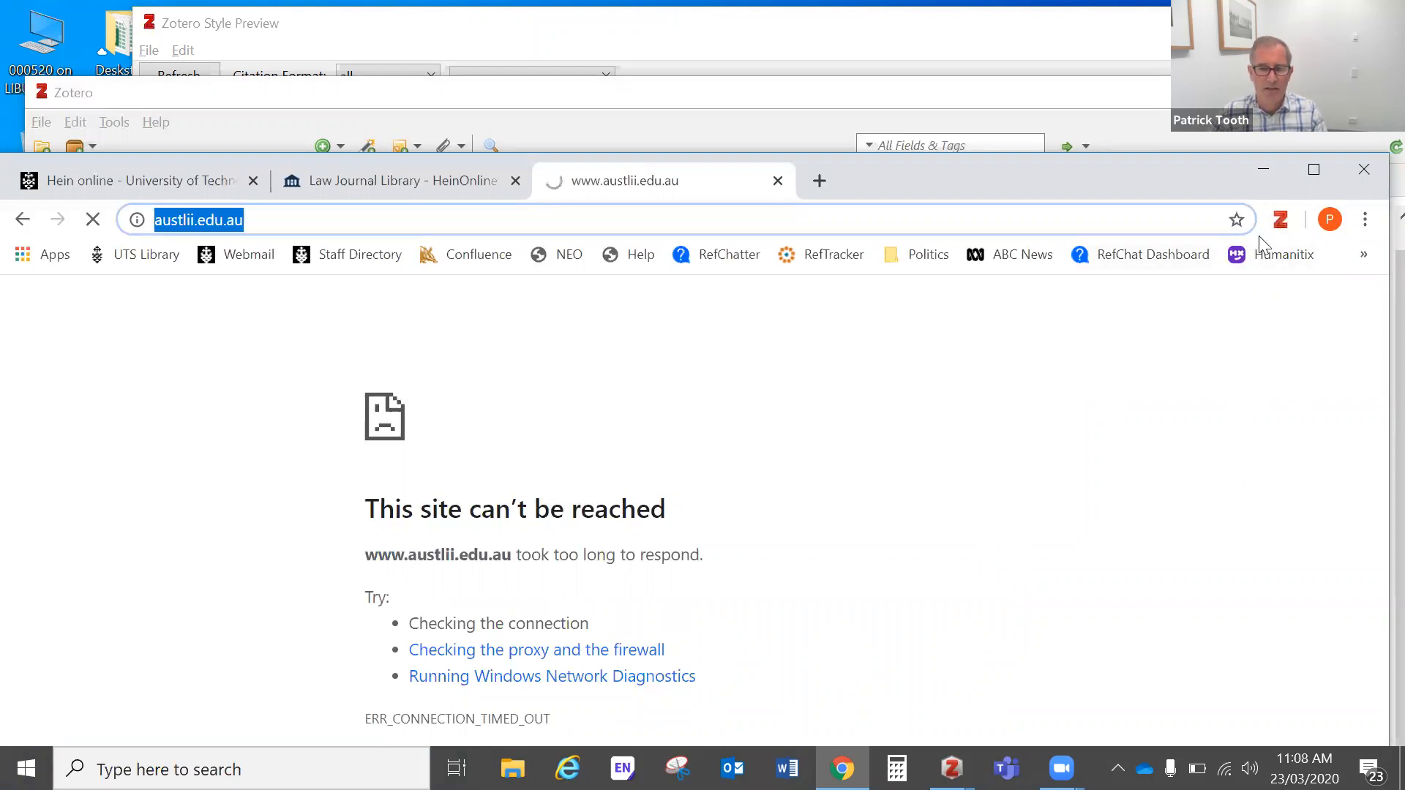
key(alt+Tab)
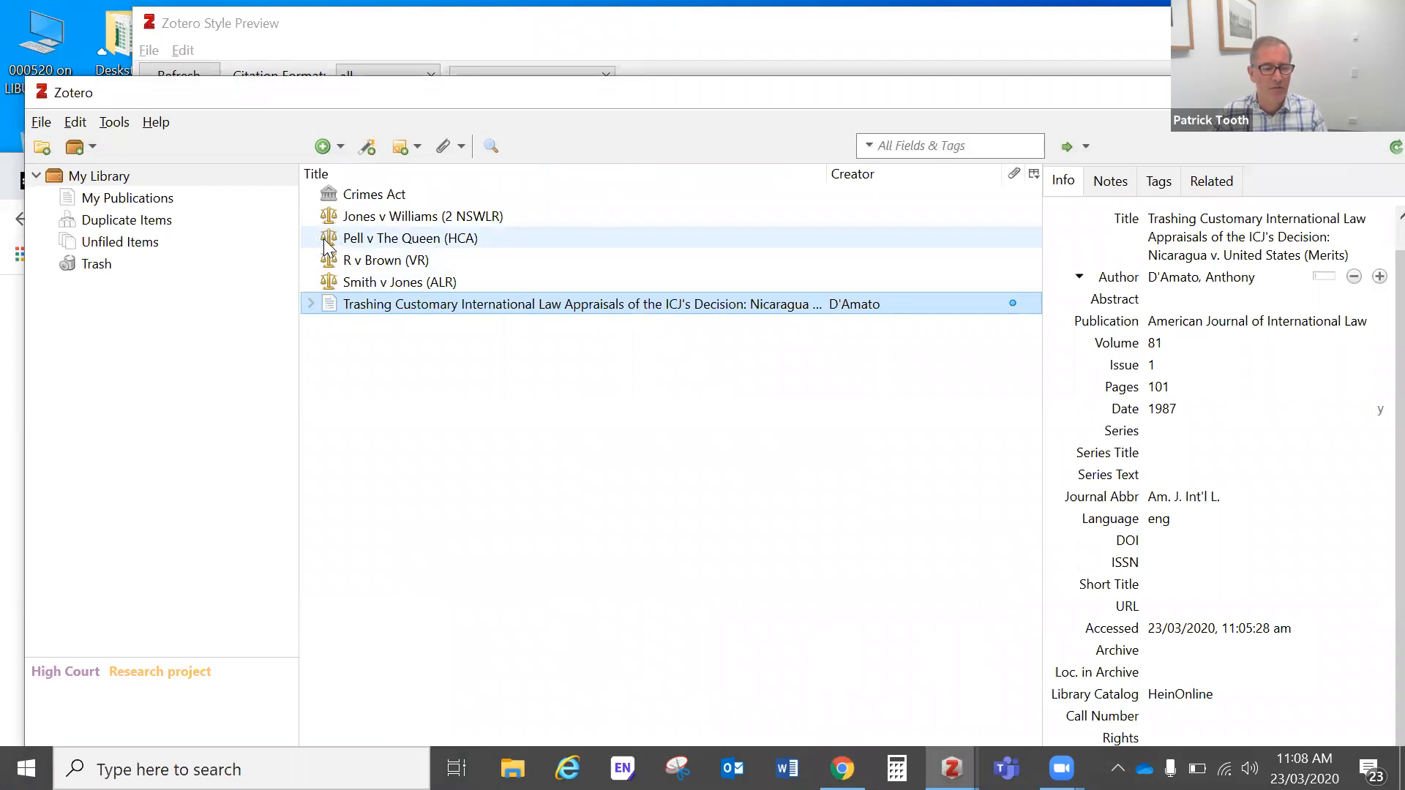
key(alt+Tab)
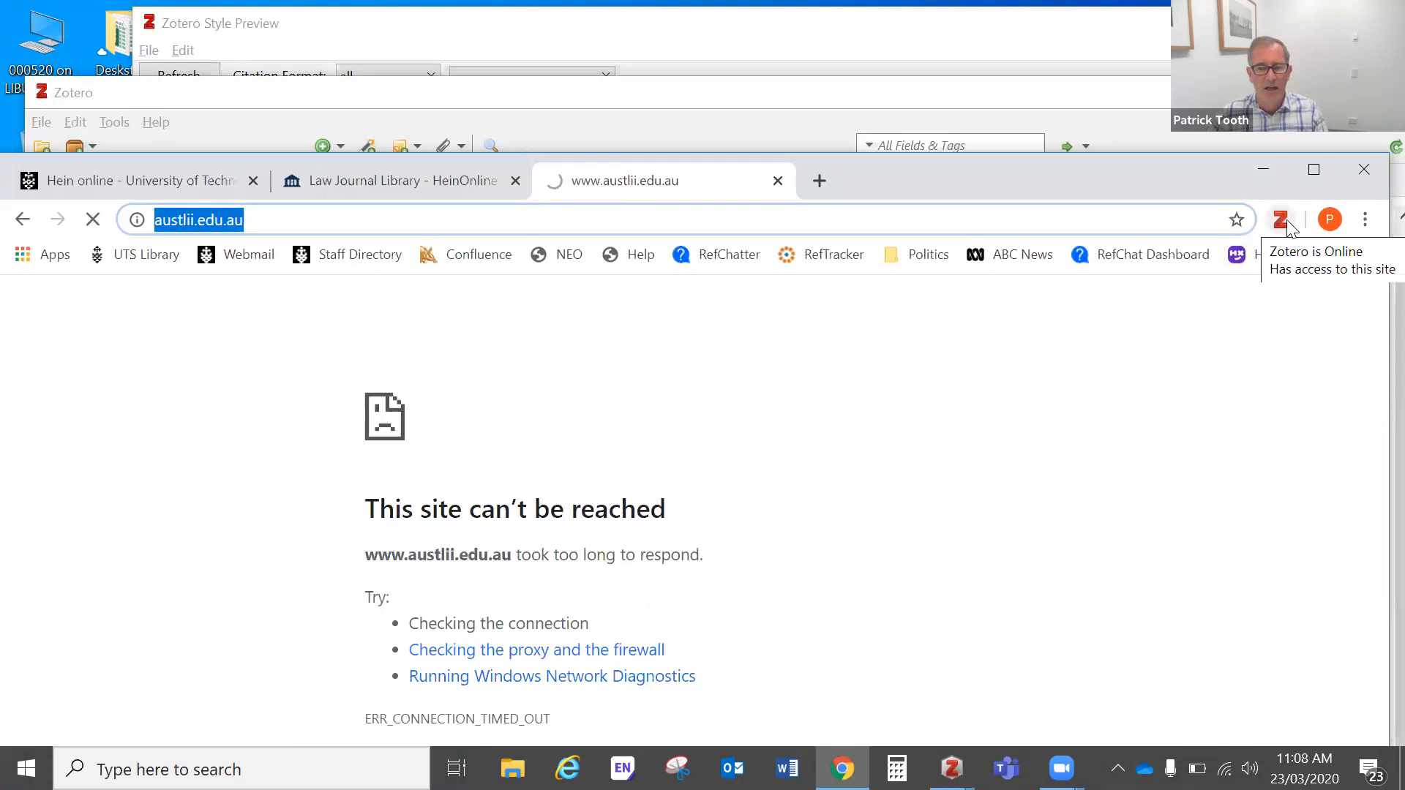
key(alt+Tab)
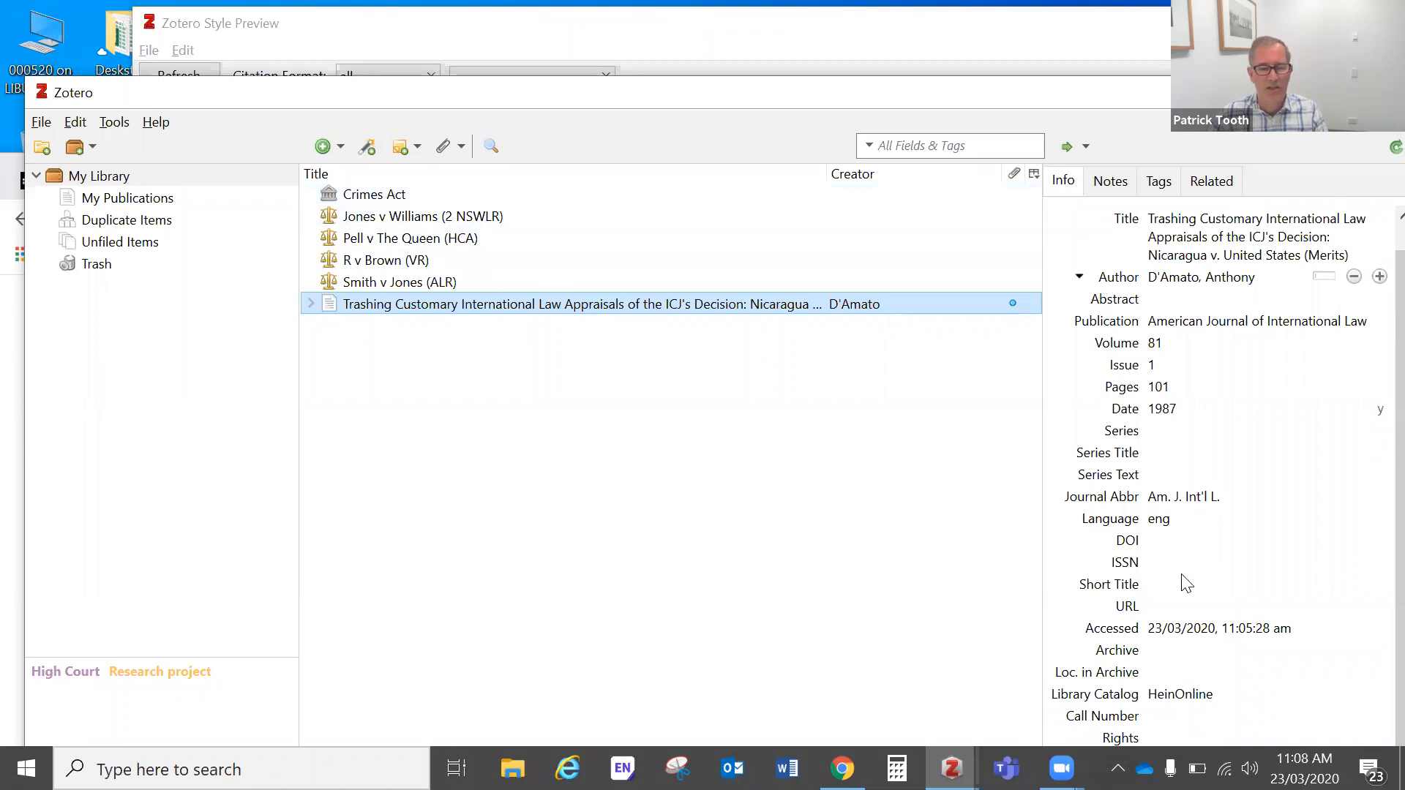
key(alt+Tab)
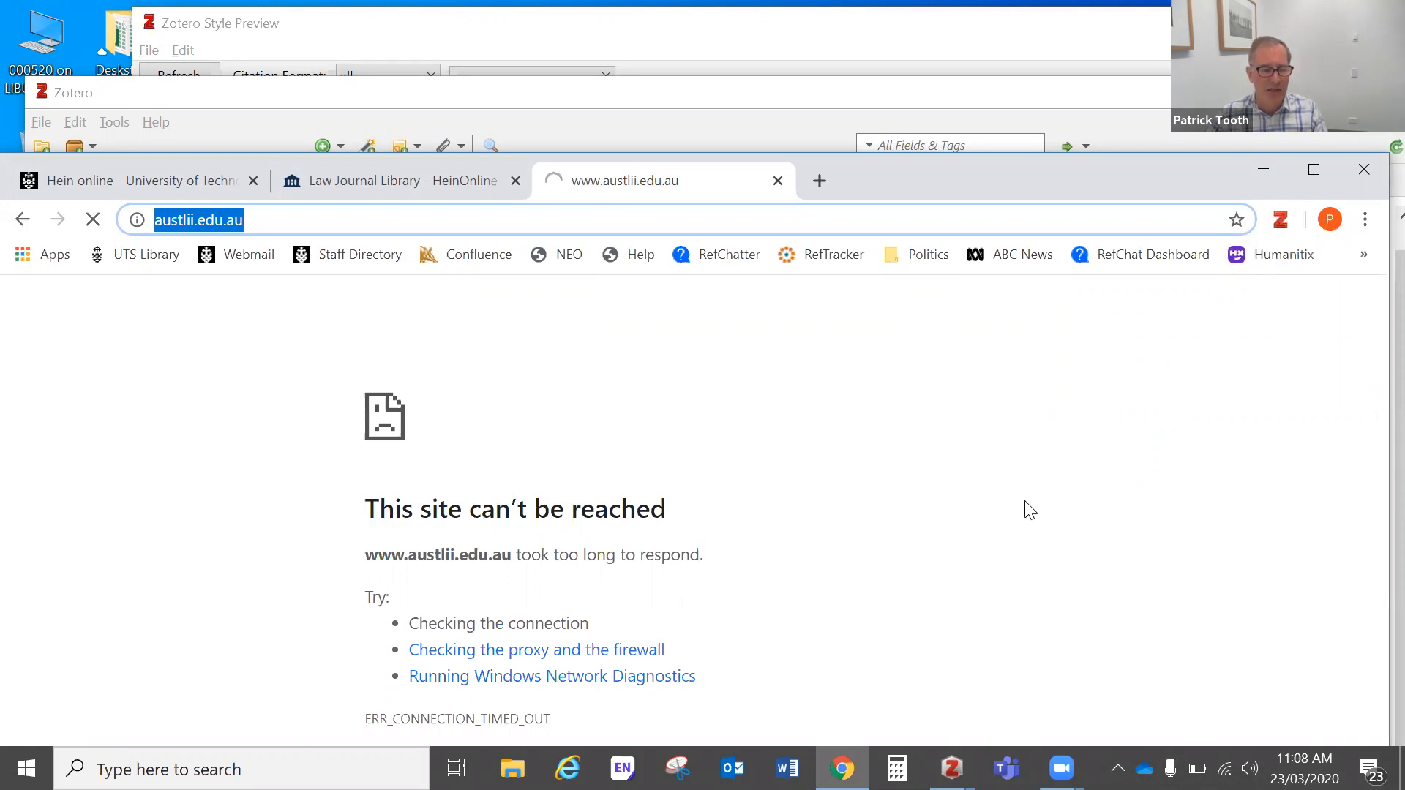
key(alt+Tab)
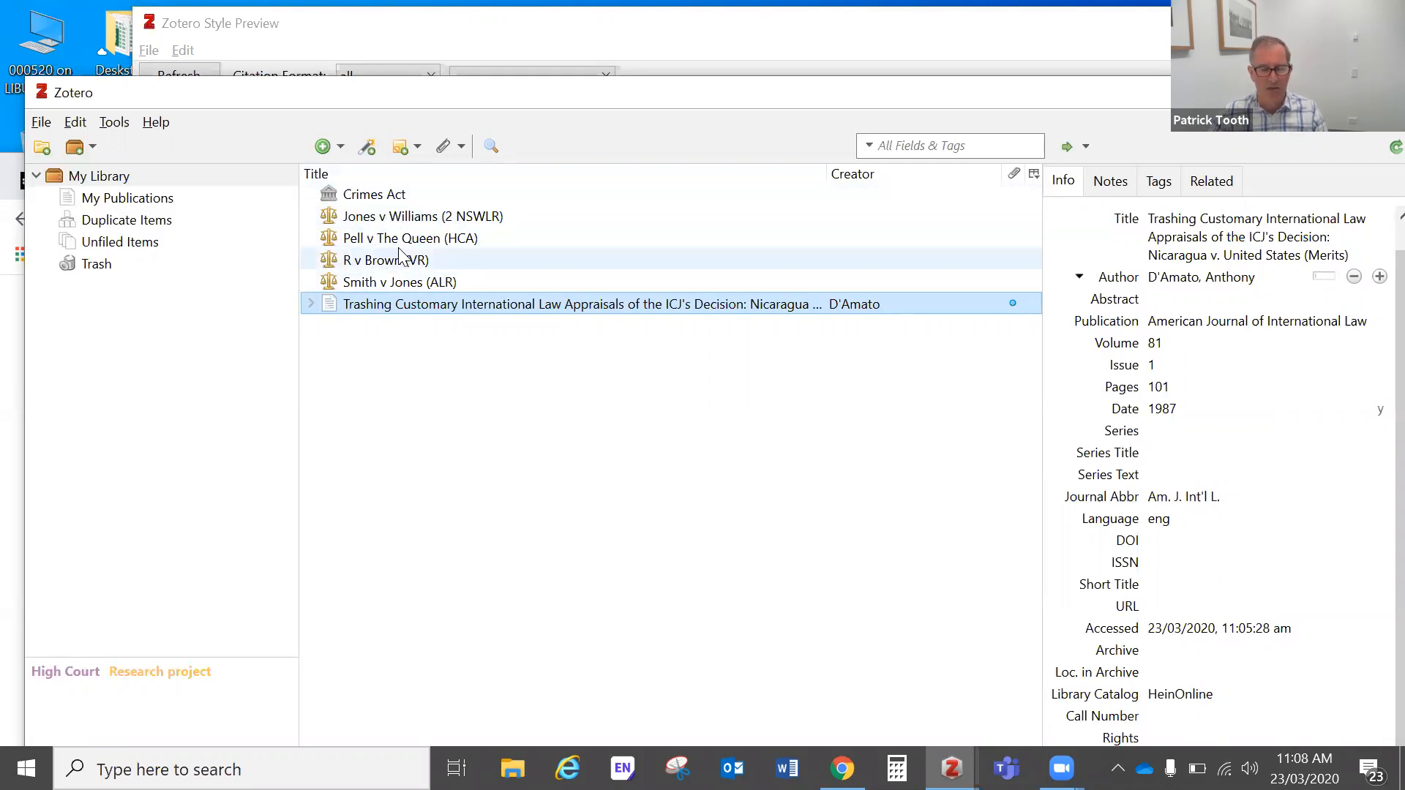
Review the Crimes Act and Pell v The Queen records, then launch a blank Word document.
click(386, 199)
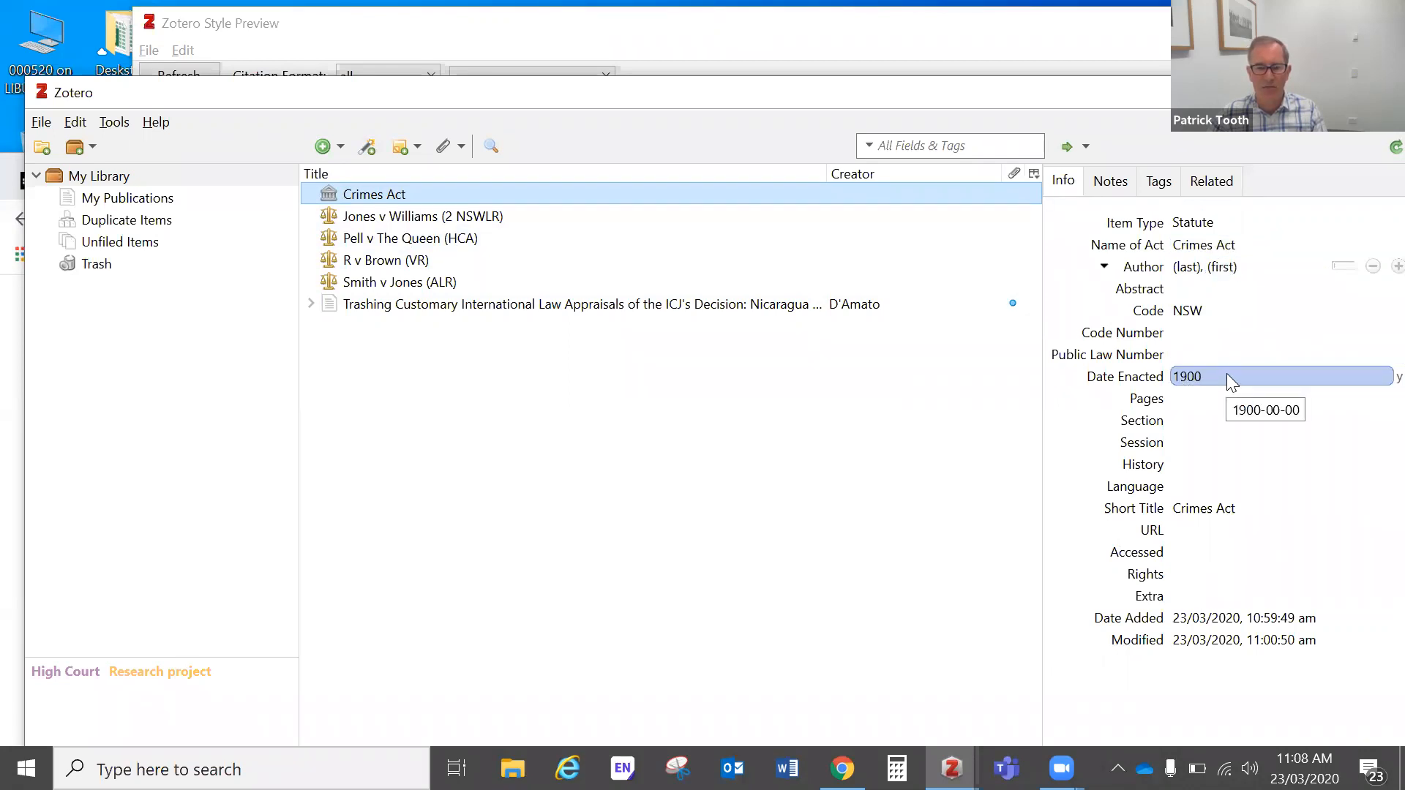
click(421, 245)
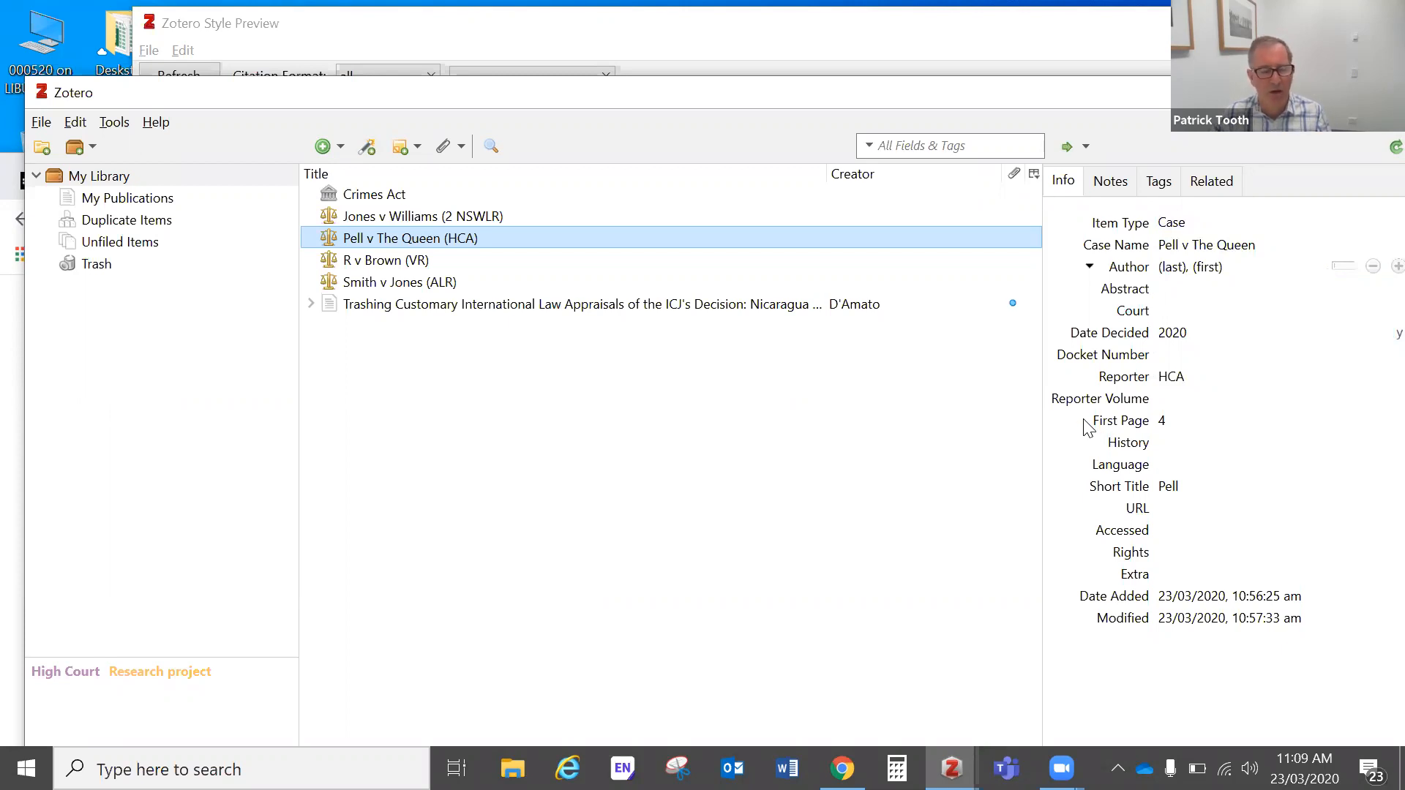
click(325, 146)
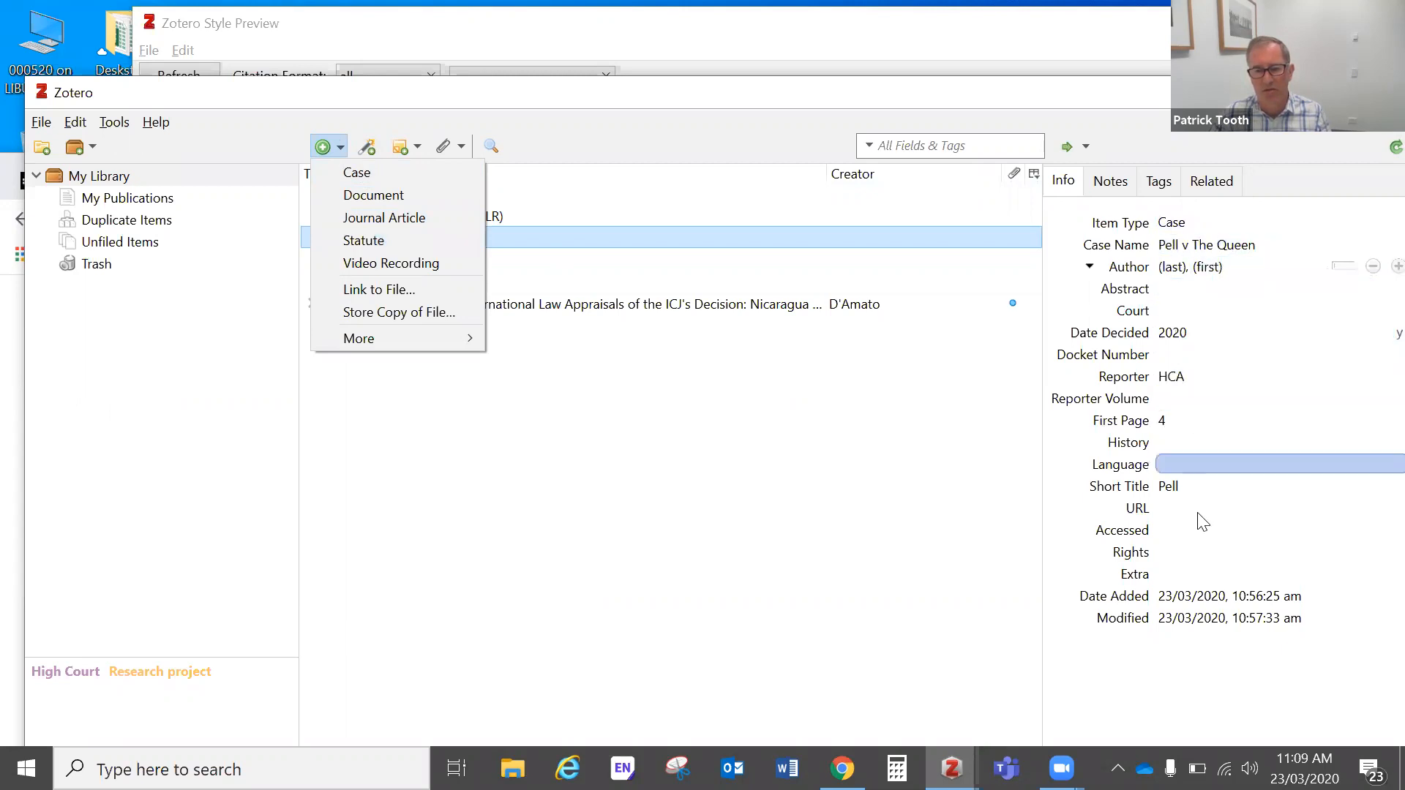
click(419, 462)
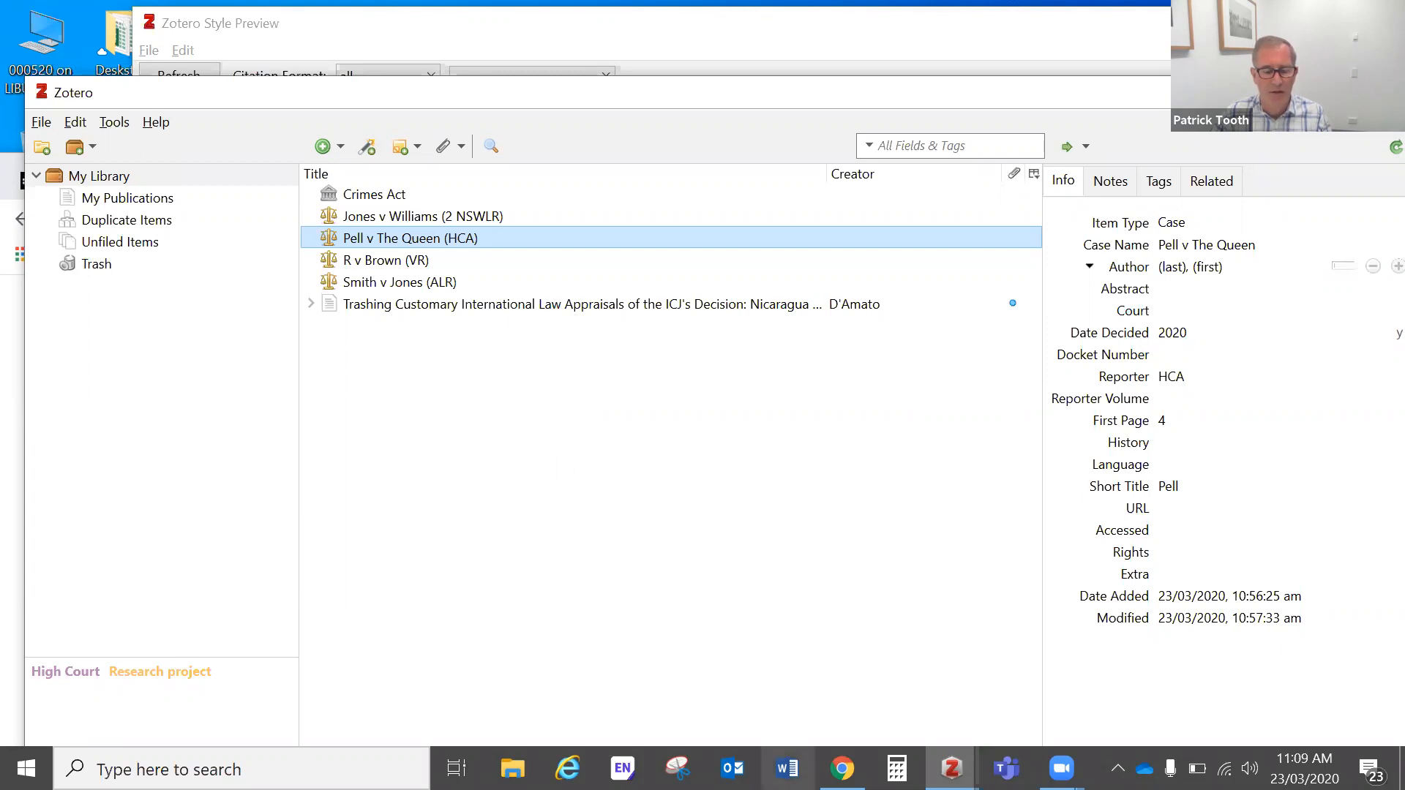
click(787, 769)
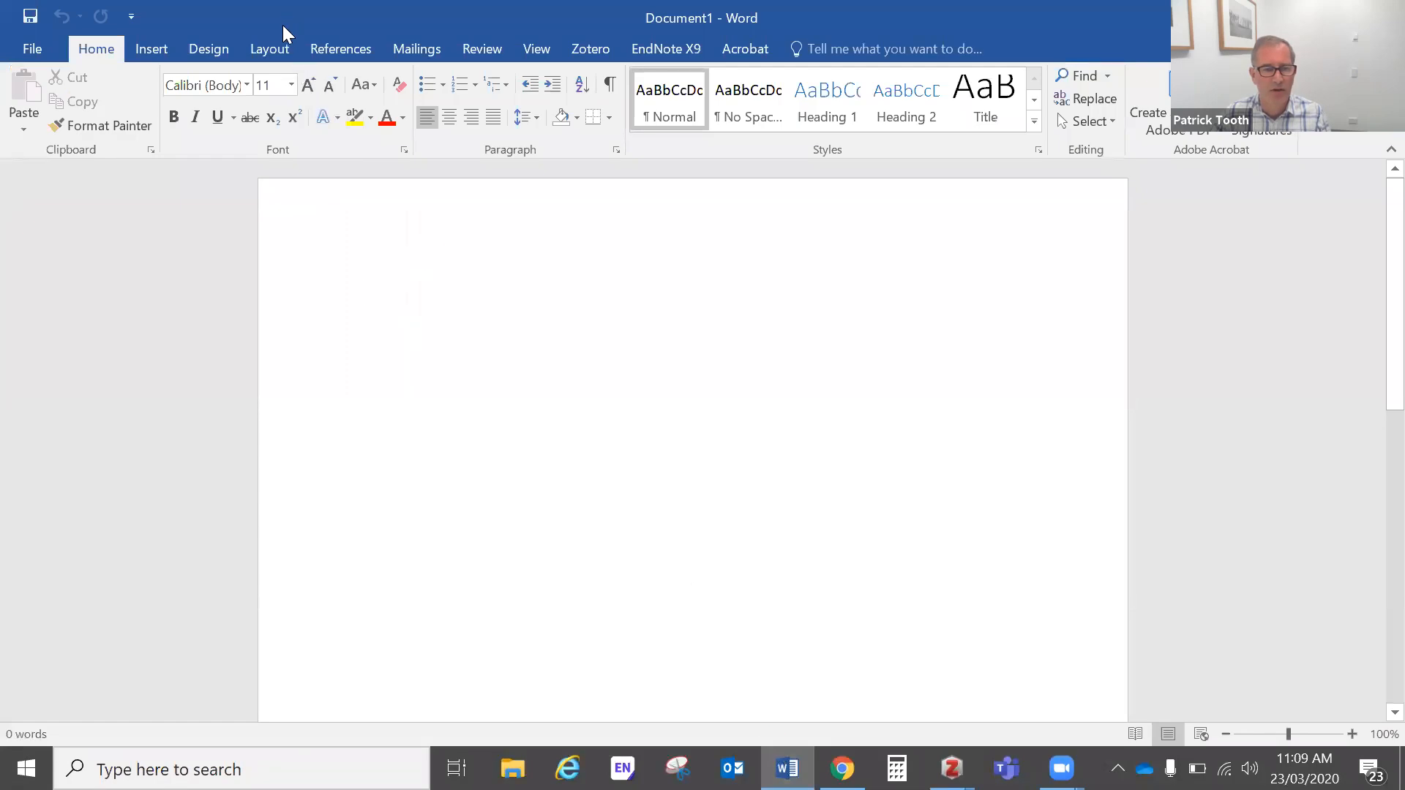
Enlarge the Word window and type 'This is my thesis first line' in Document1.
double_click(283, 25)
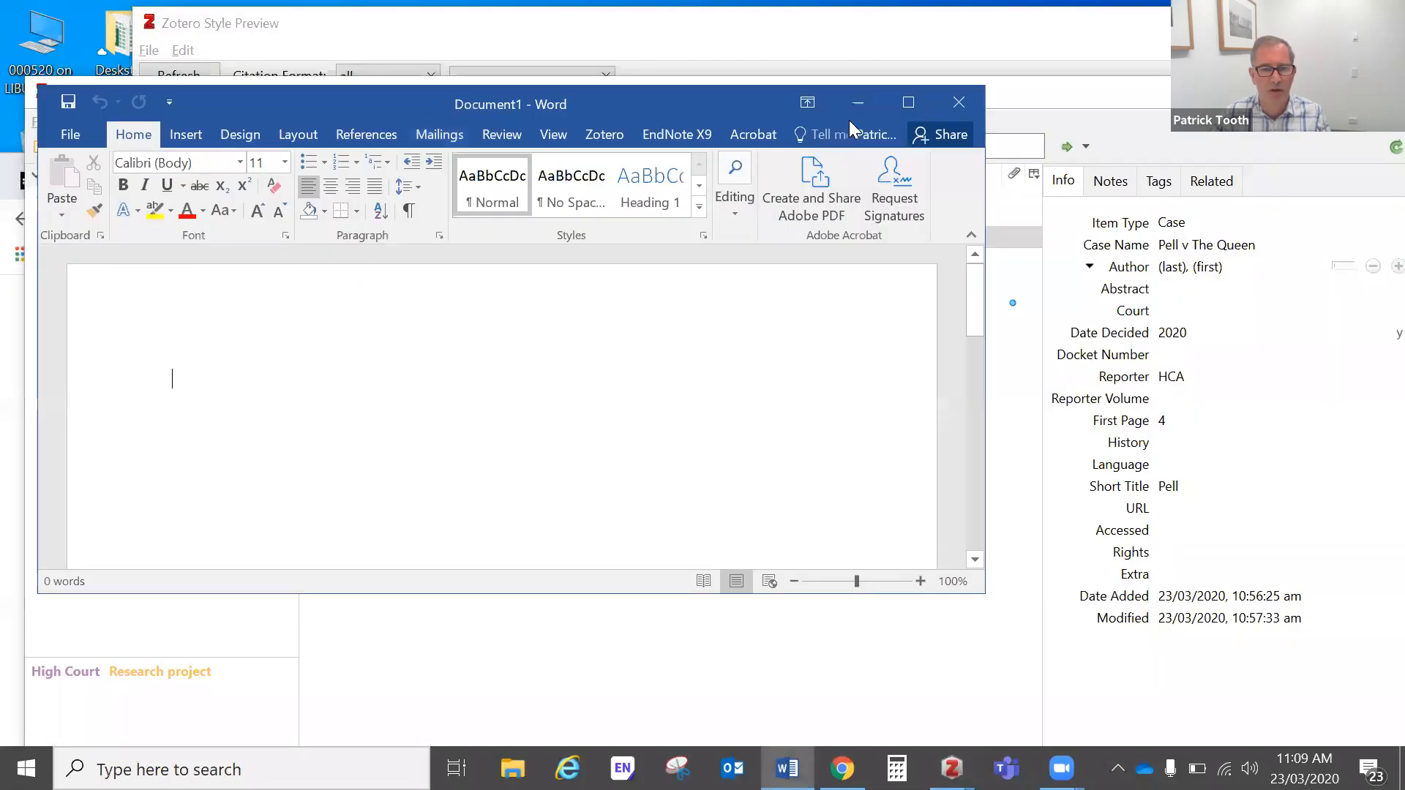
click(908, 104)
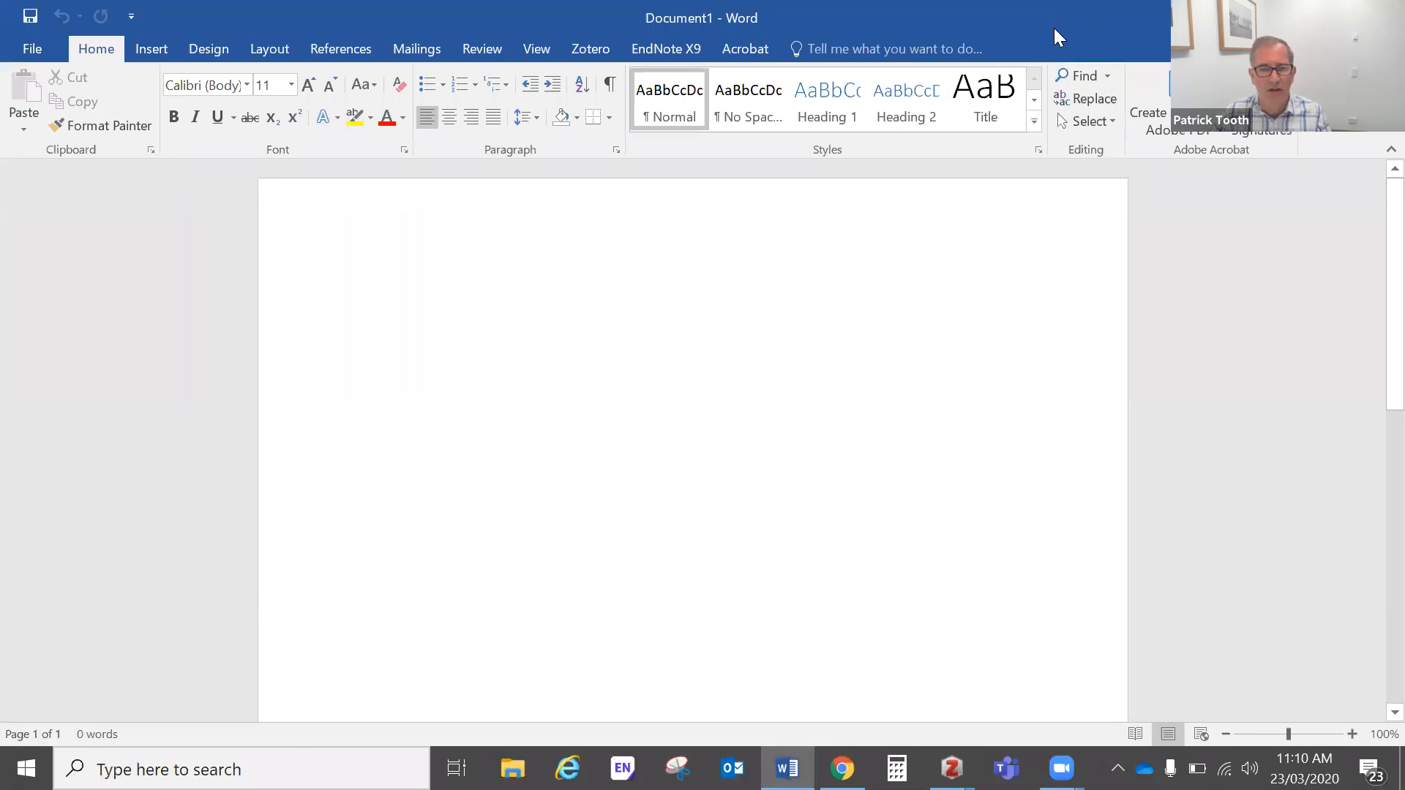
double_click(1054, 28)
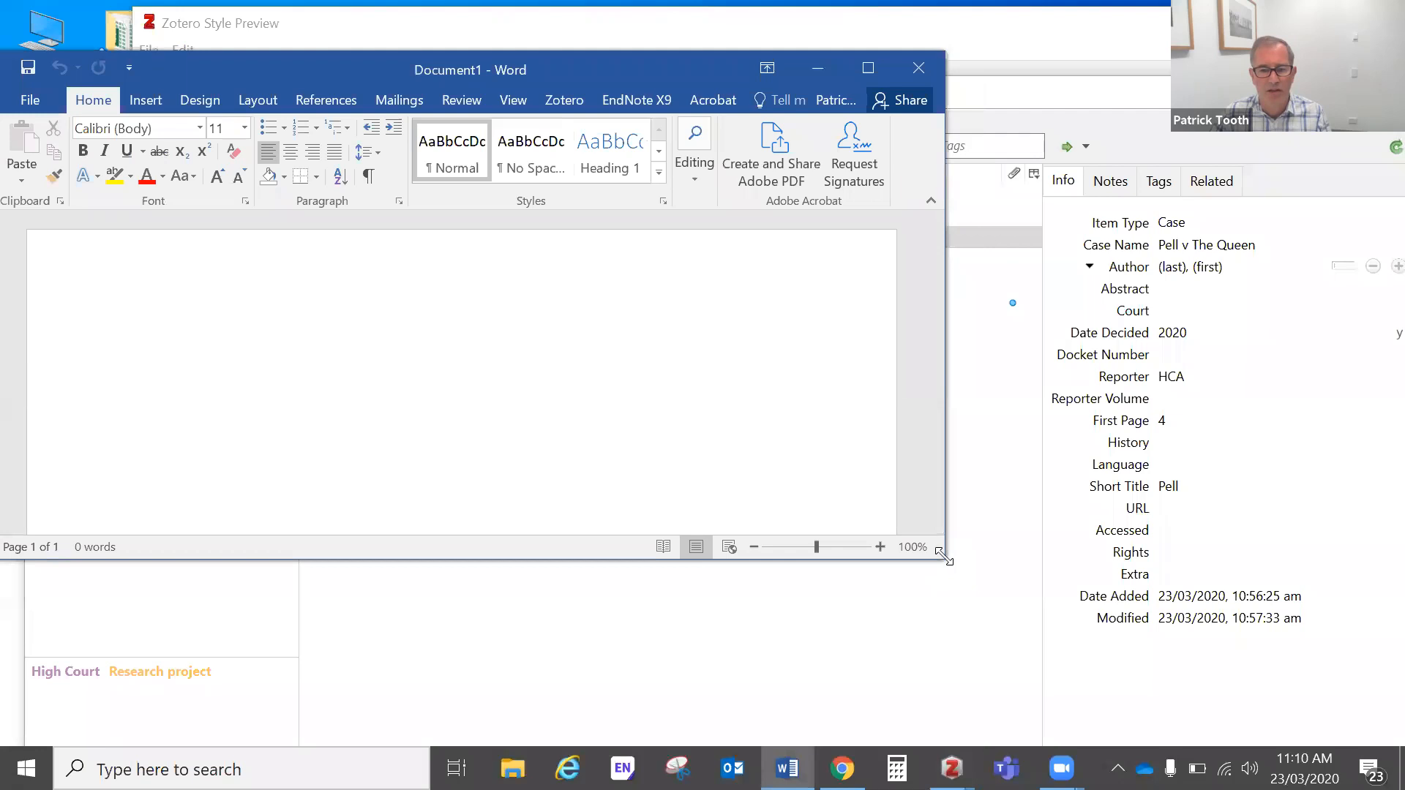
drag(944, 558, 1372, 738)
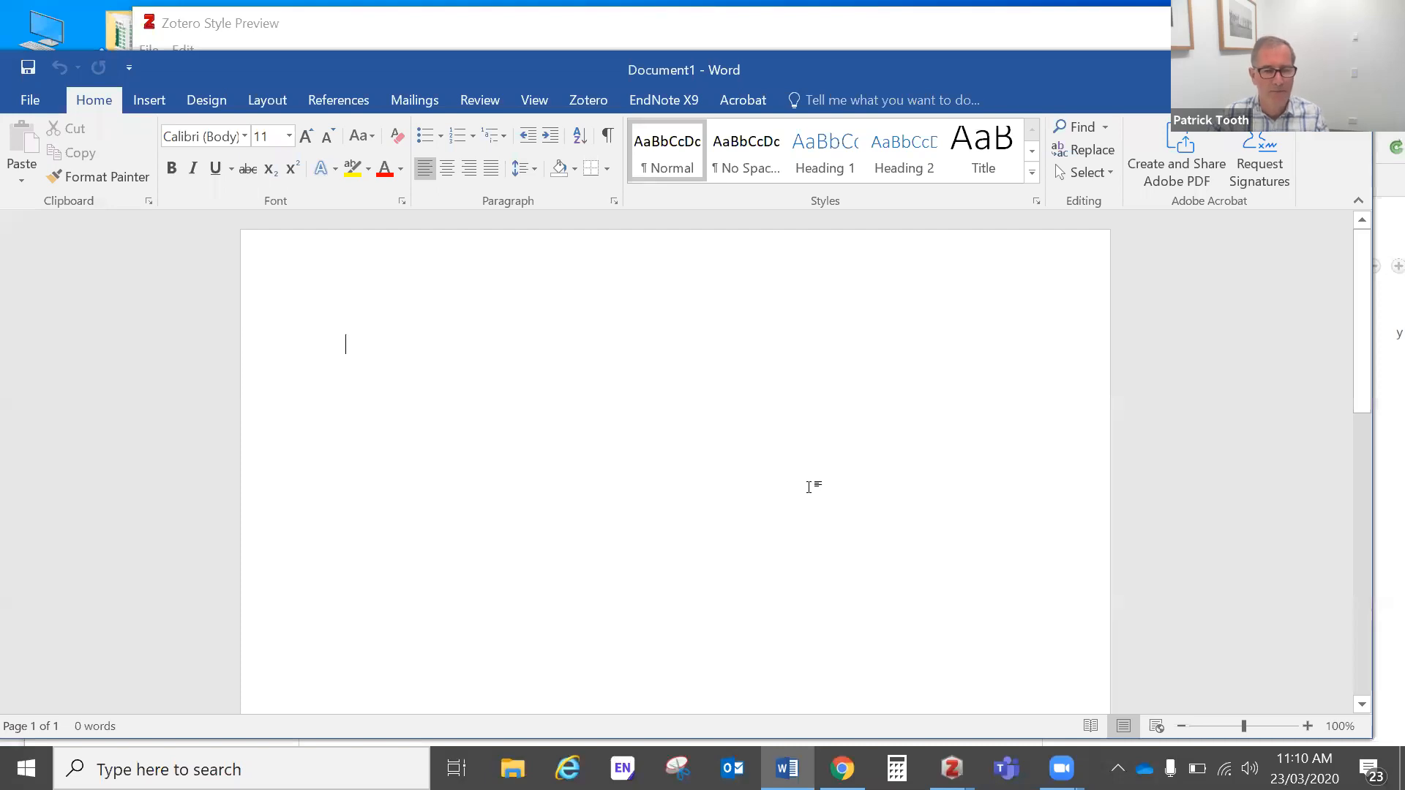
click(585, 101)
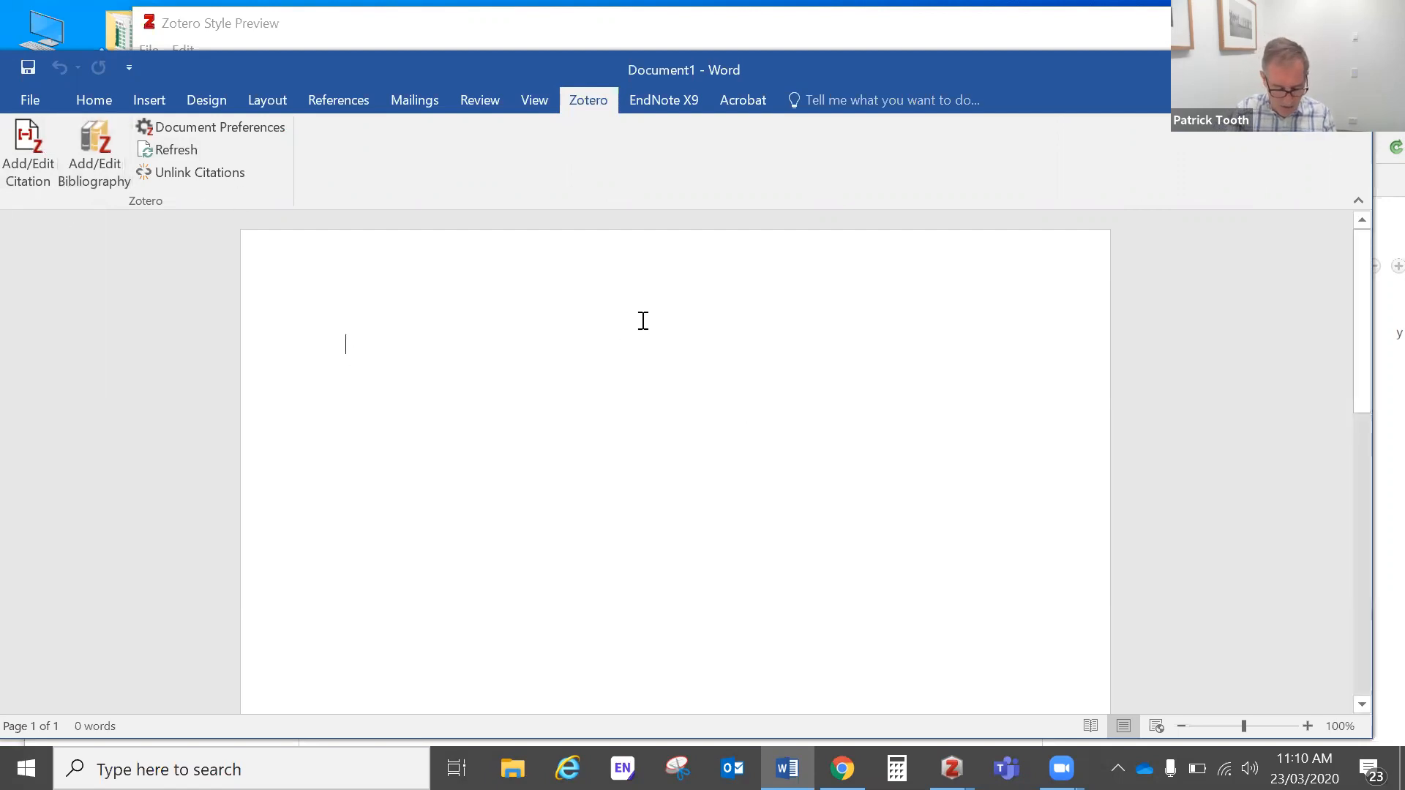
text(This is my thesis )
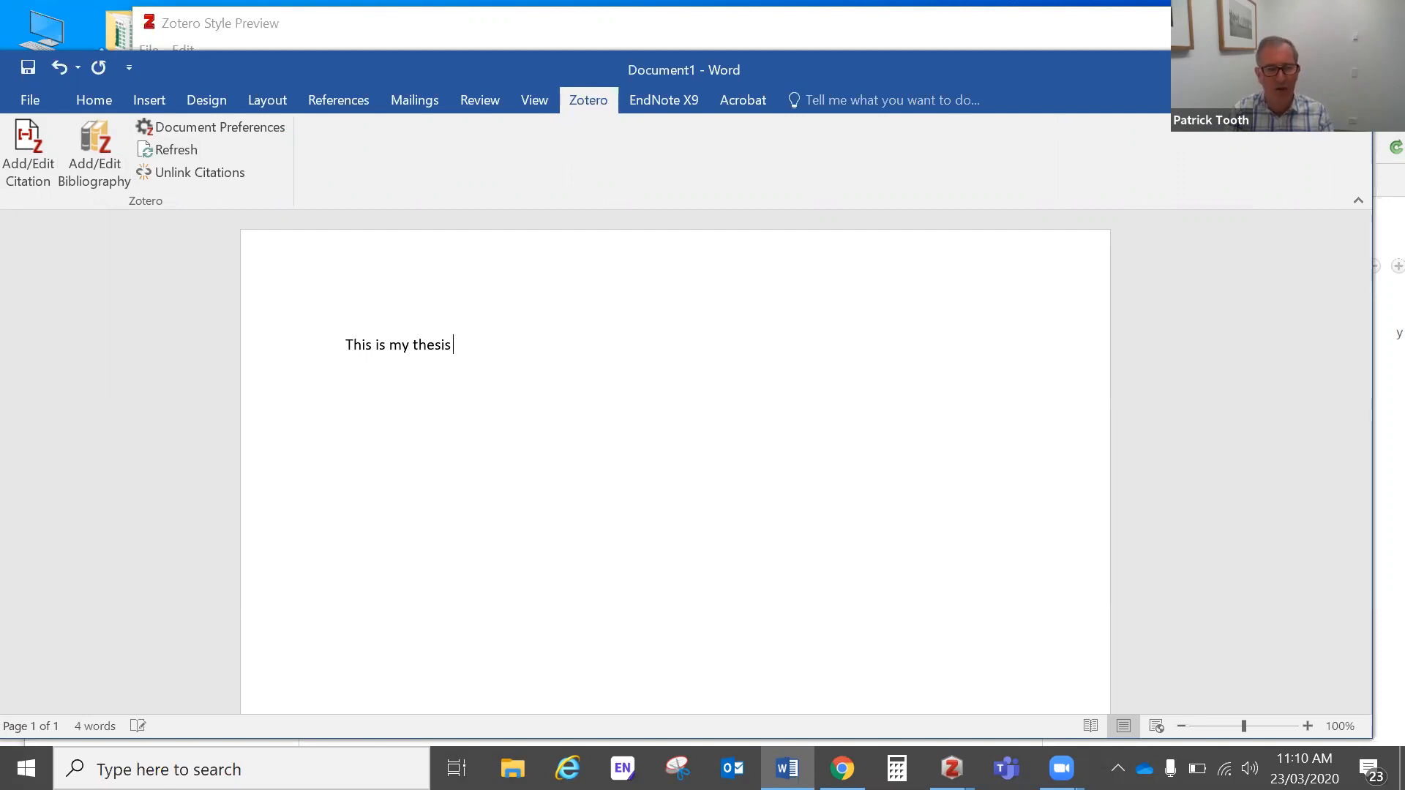
text(first loin)
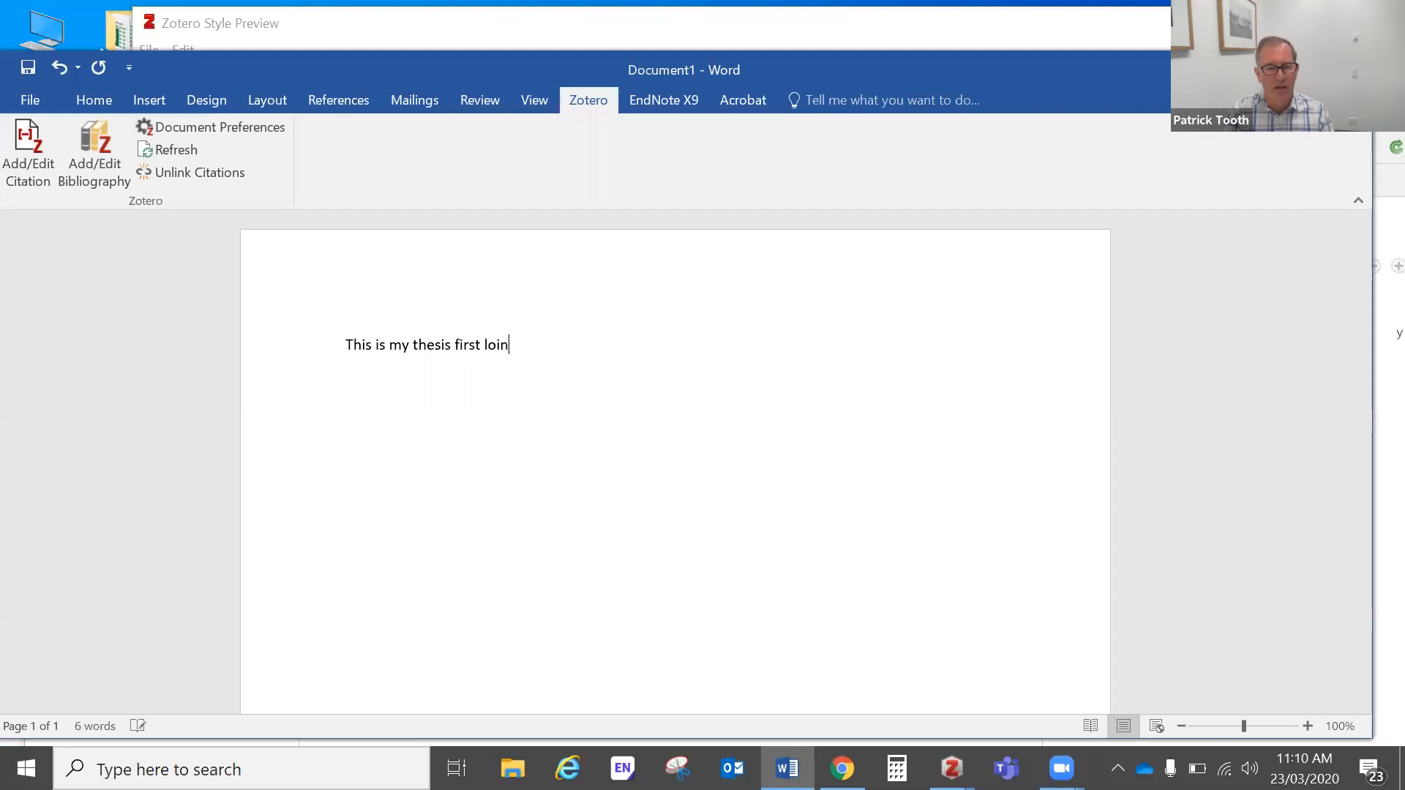
key(BackSpace)
key(BackSpace)
key(BackSpace)
text(ine)
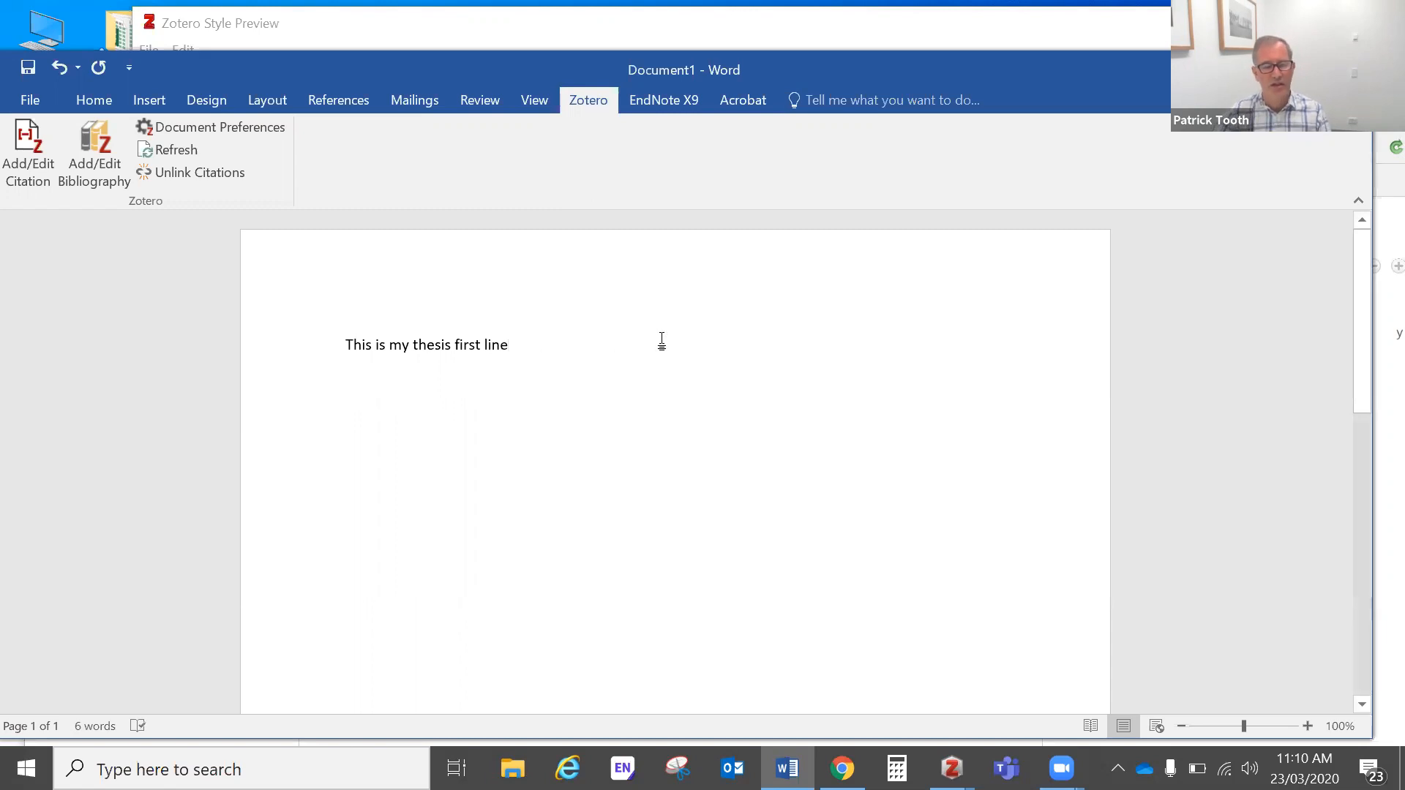
Choose Australian Guide to Legal Citation 4th edition with Footnotes in Zotero Document Preferences.
click(23, 149)
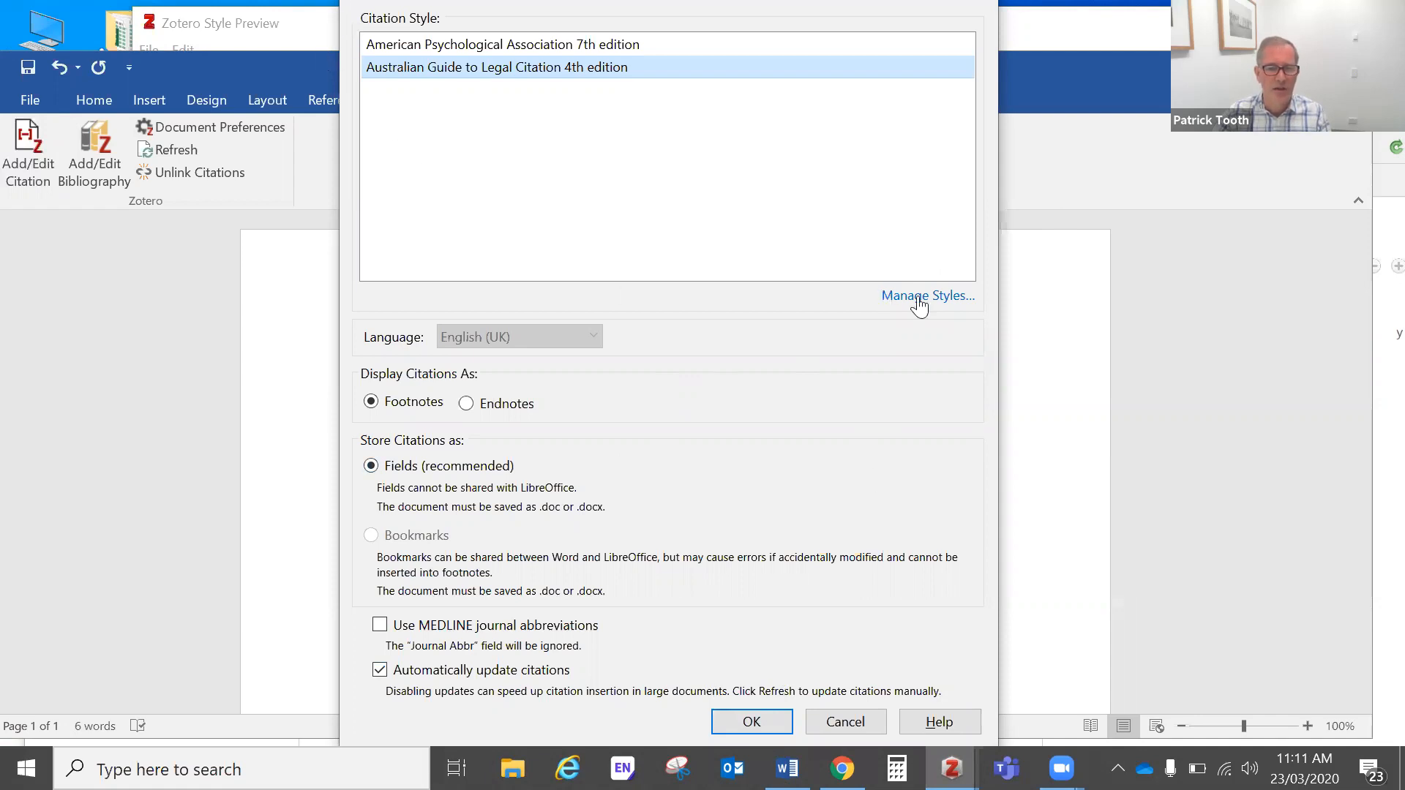
click(427, 106)
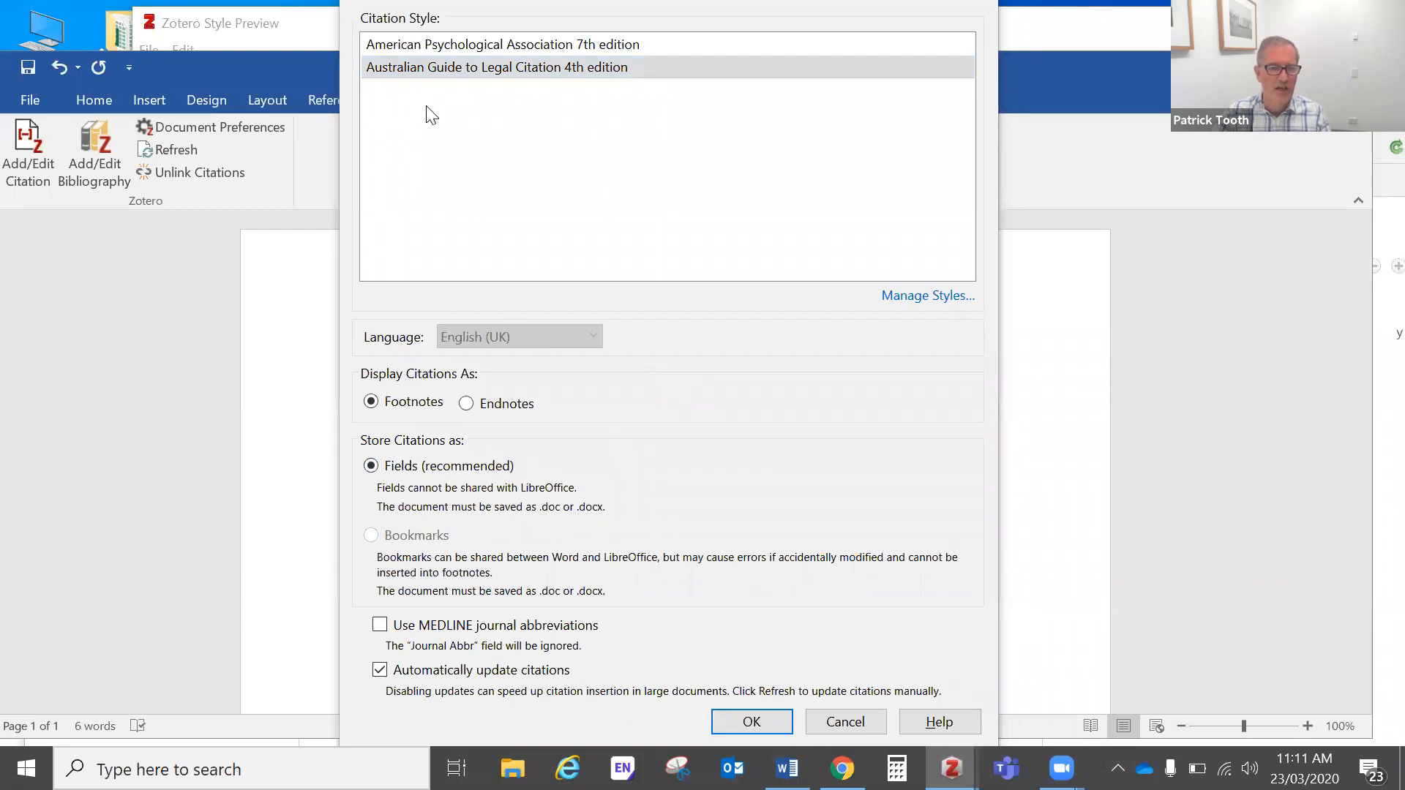
click(758, 723)
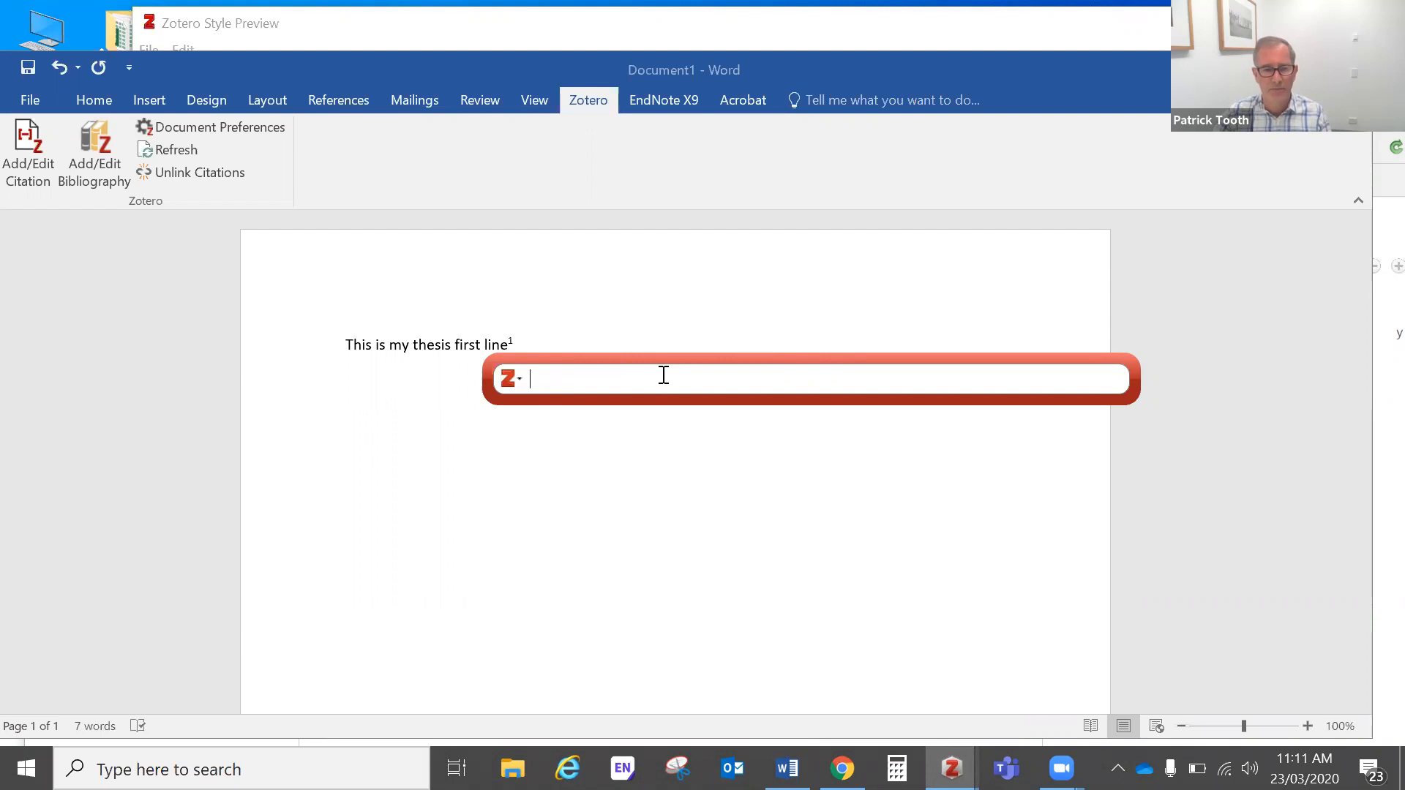
Dismiss the Zotero citation search bar without picking any source.
click(516, 379)
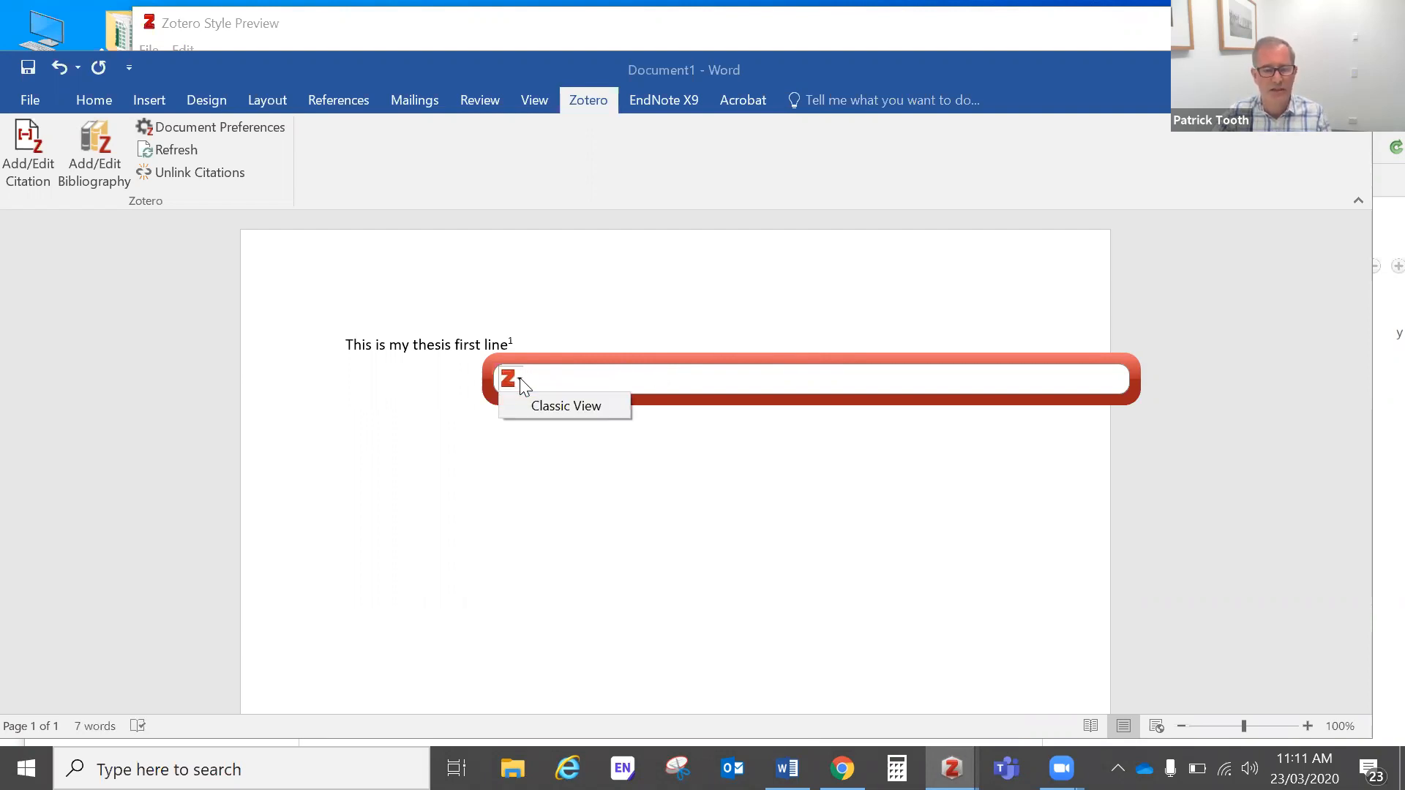
click(491, 481)
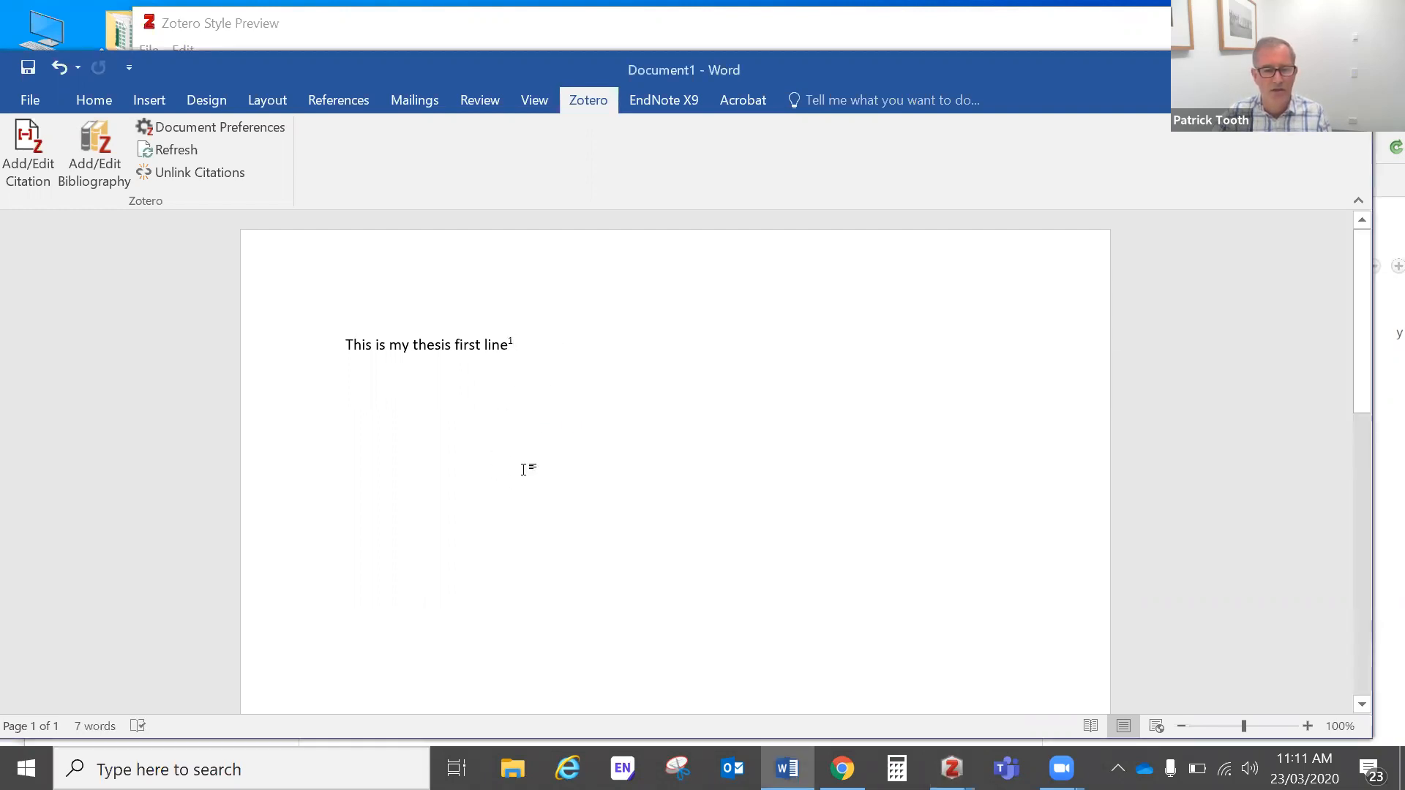
Delete the empty footnote mark after the first line.
scroll(536, 465, down, 8)
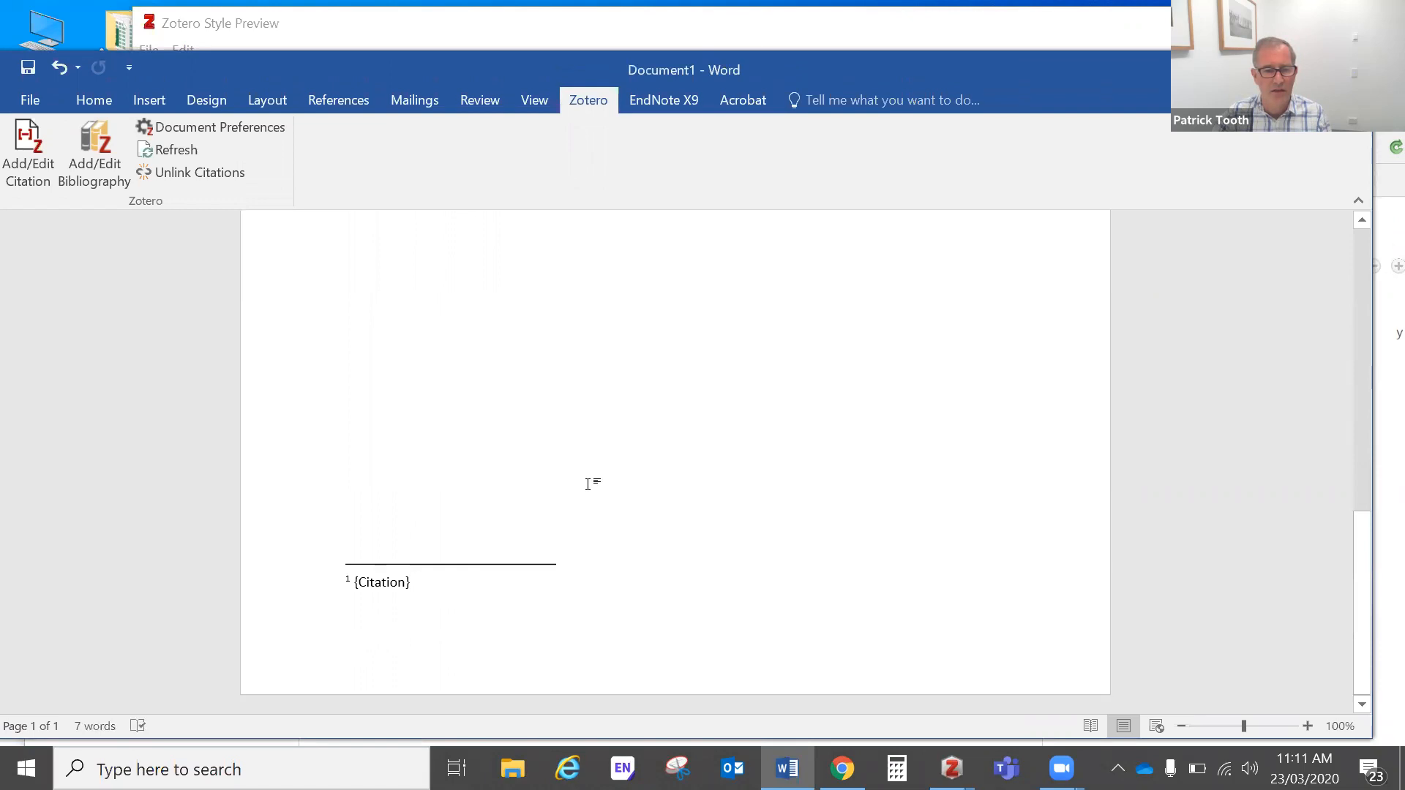
scroll(556, 474, up, 8)
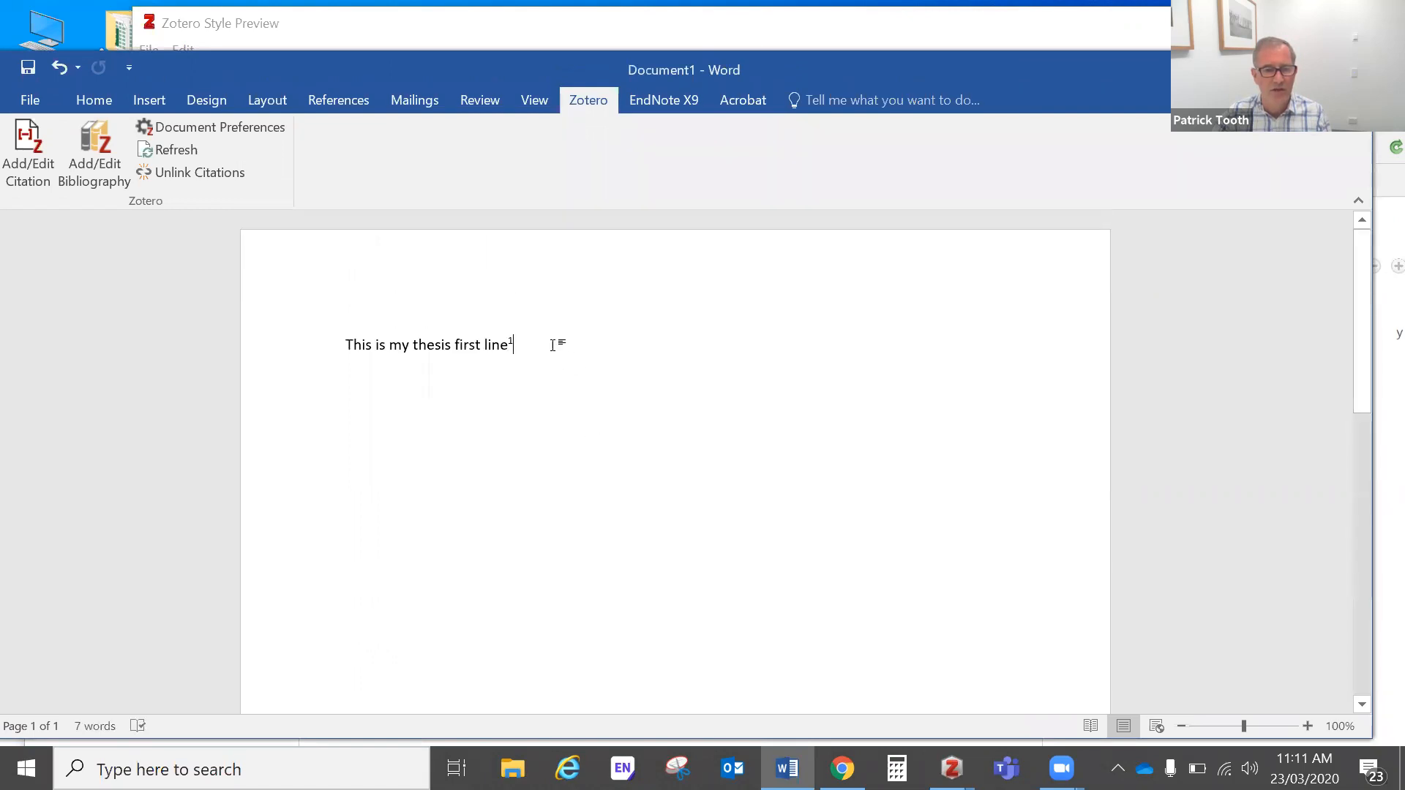
key(shift+Left)
key(Delete)
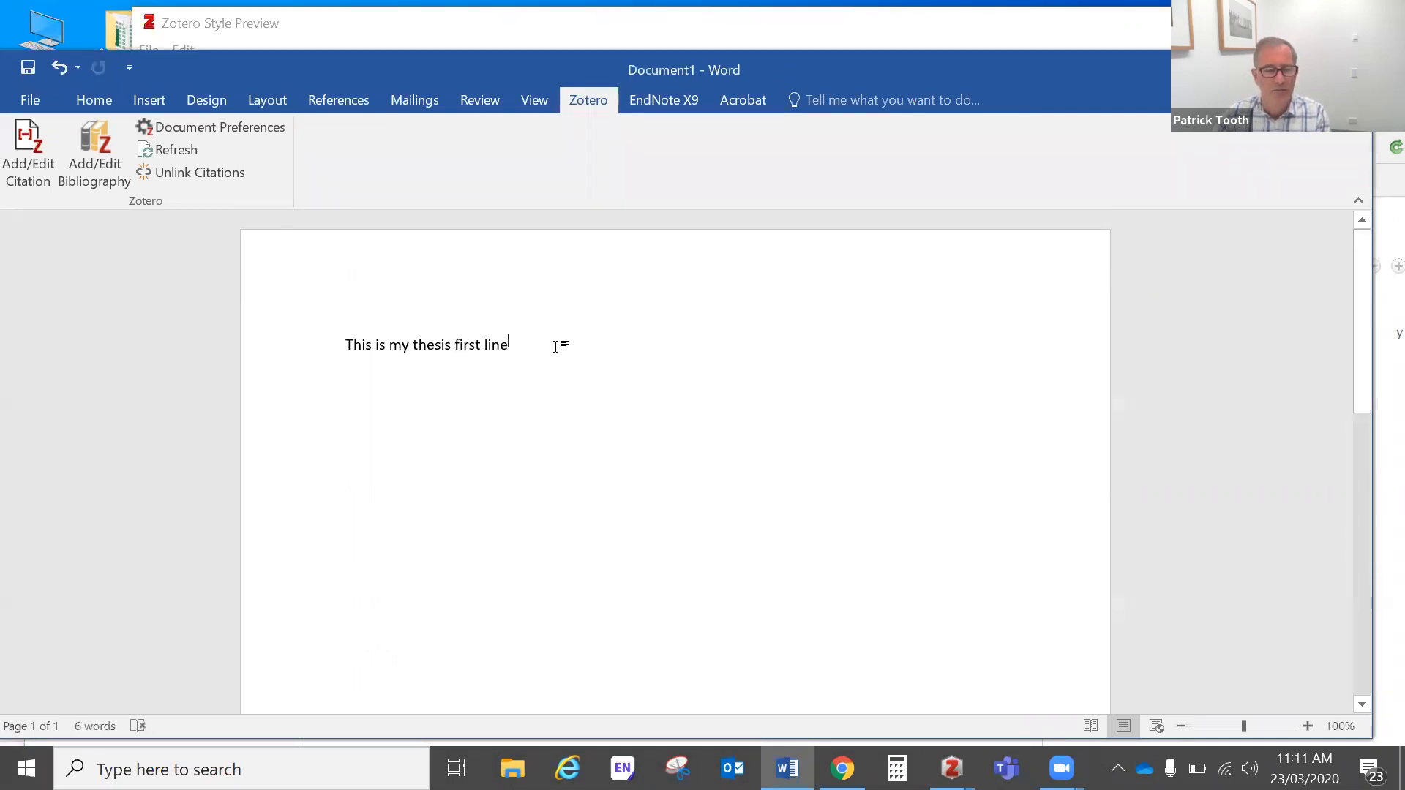
Try citing Pell v The Queen through Classic View, then dismiss the resulting Zotero error.
click(27, 158)
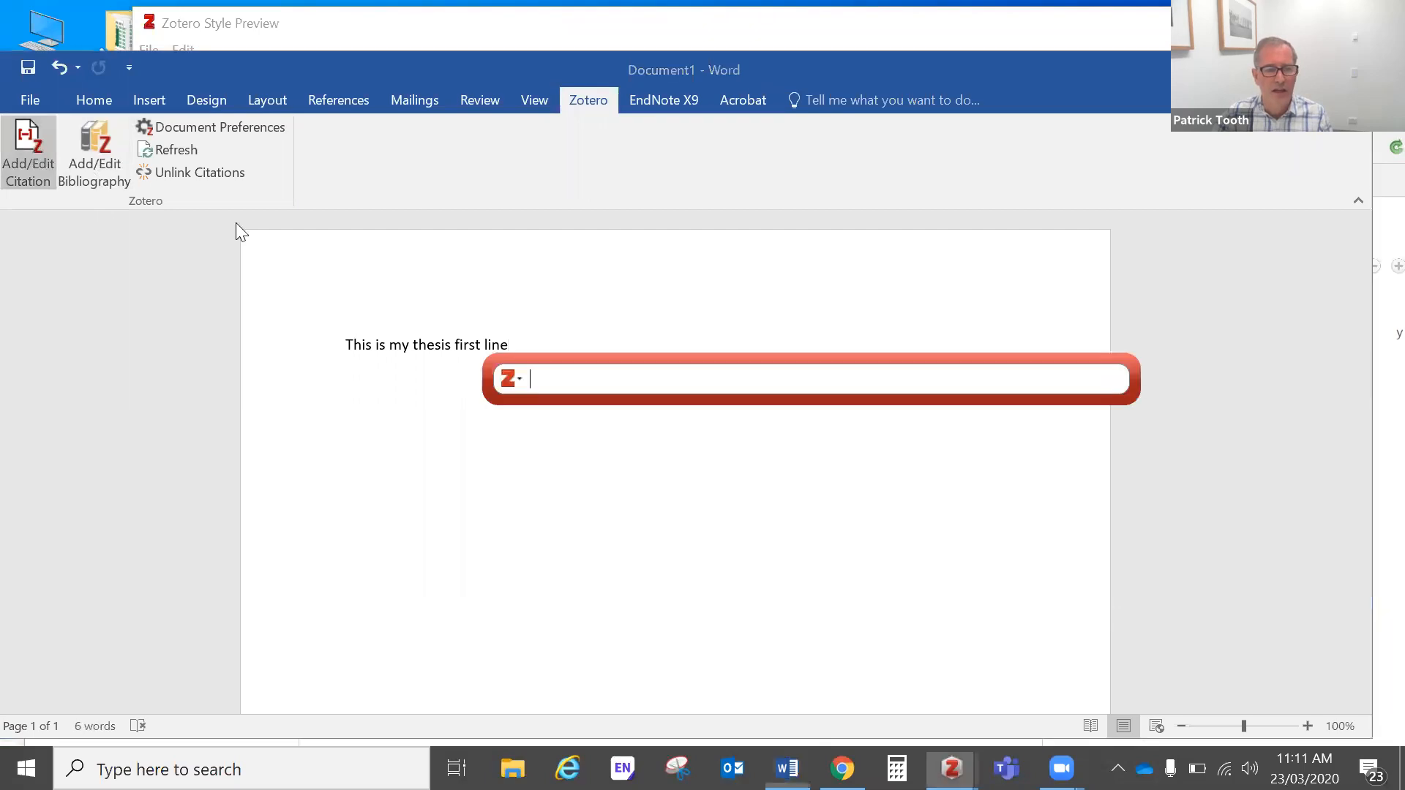
click(516, 379)
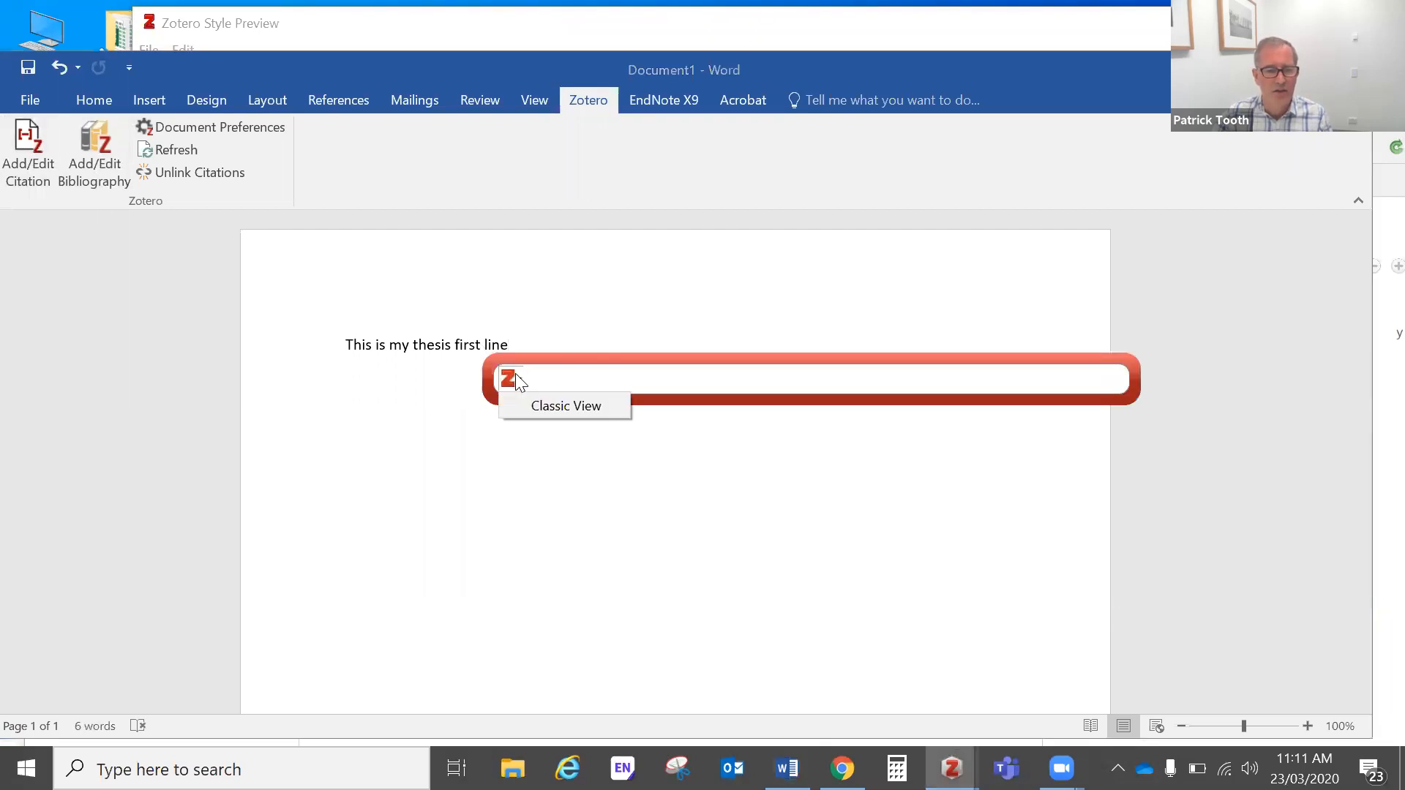
click(543, 401)
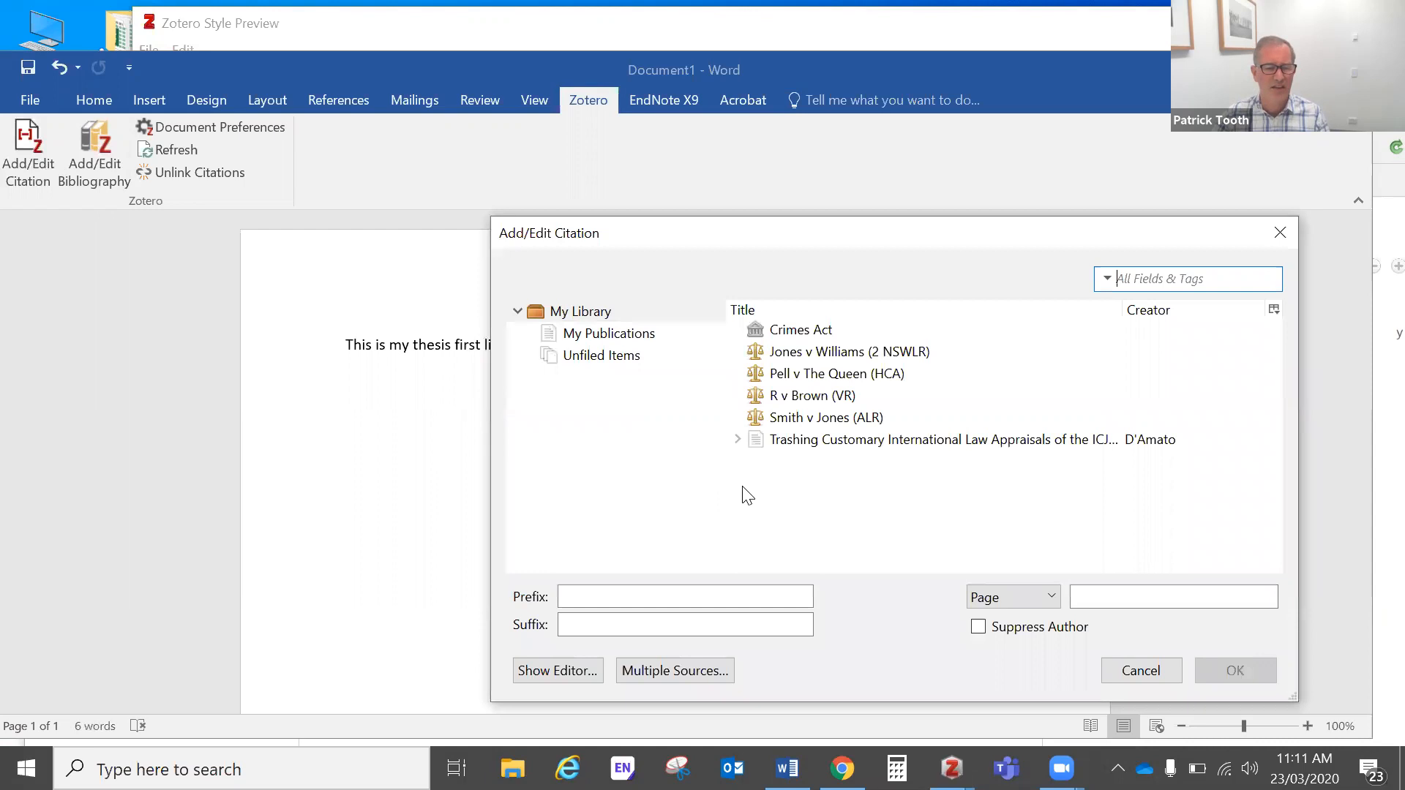
click(811, 374)
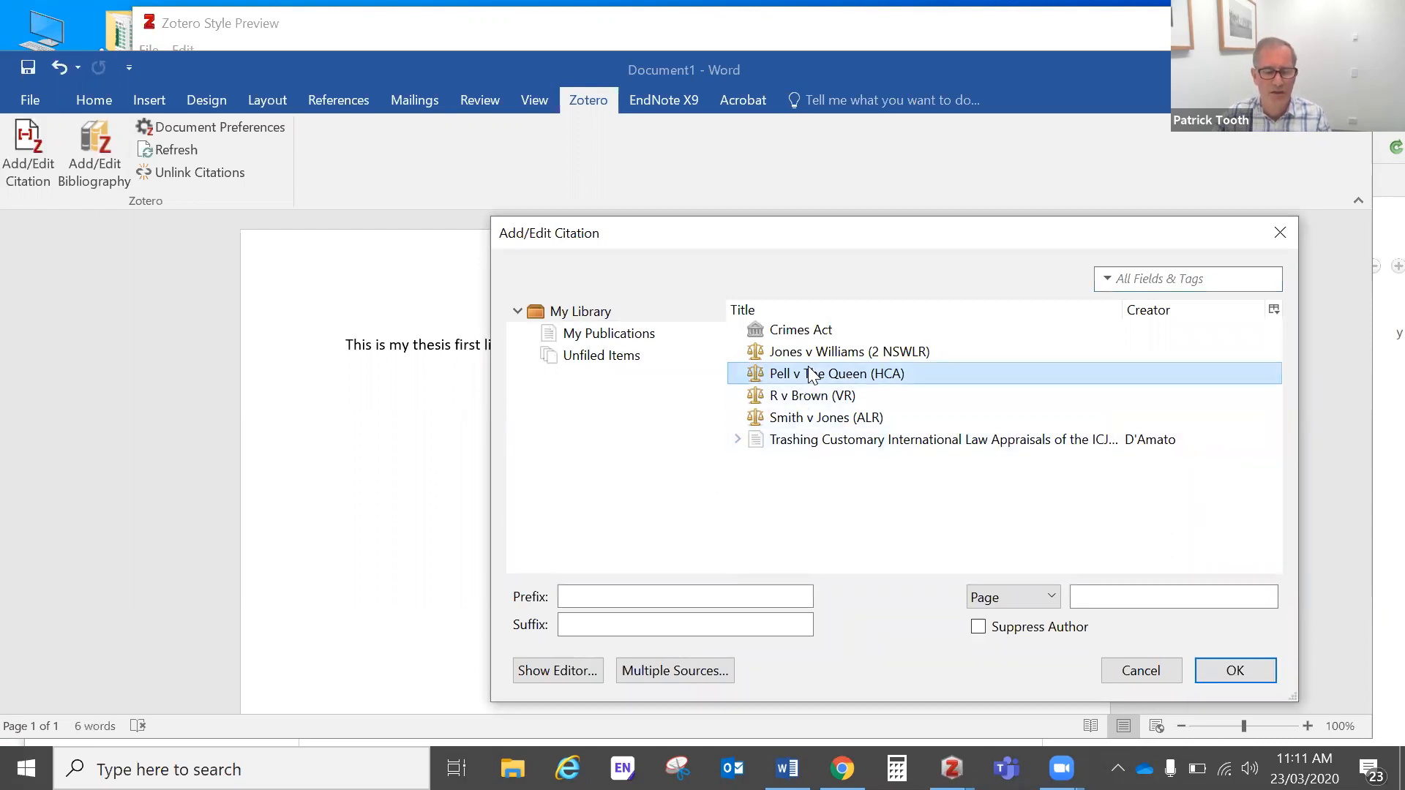
click(1246, 669)
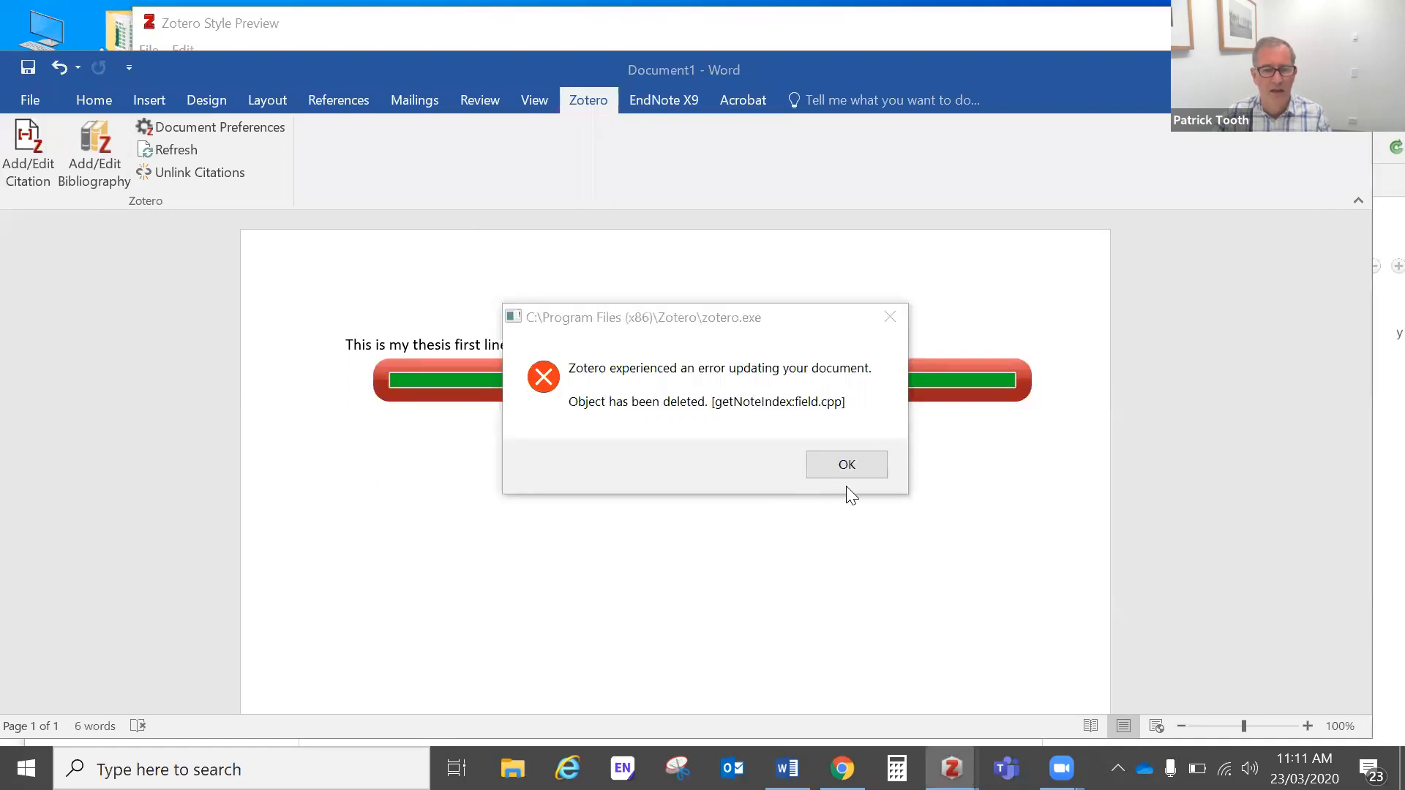
click(849, 472)
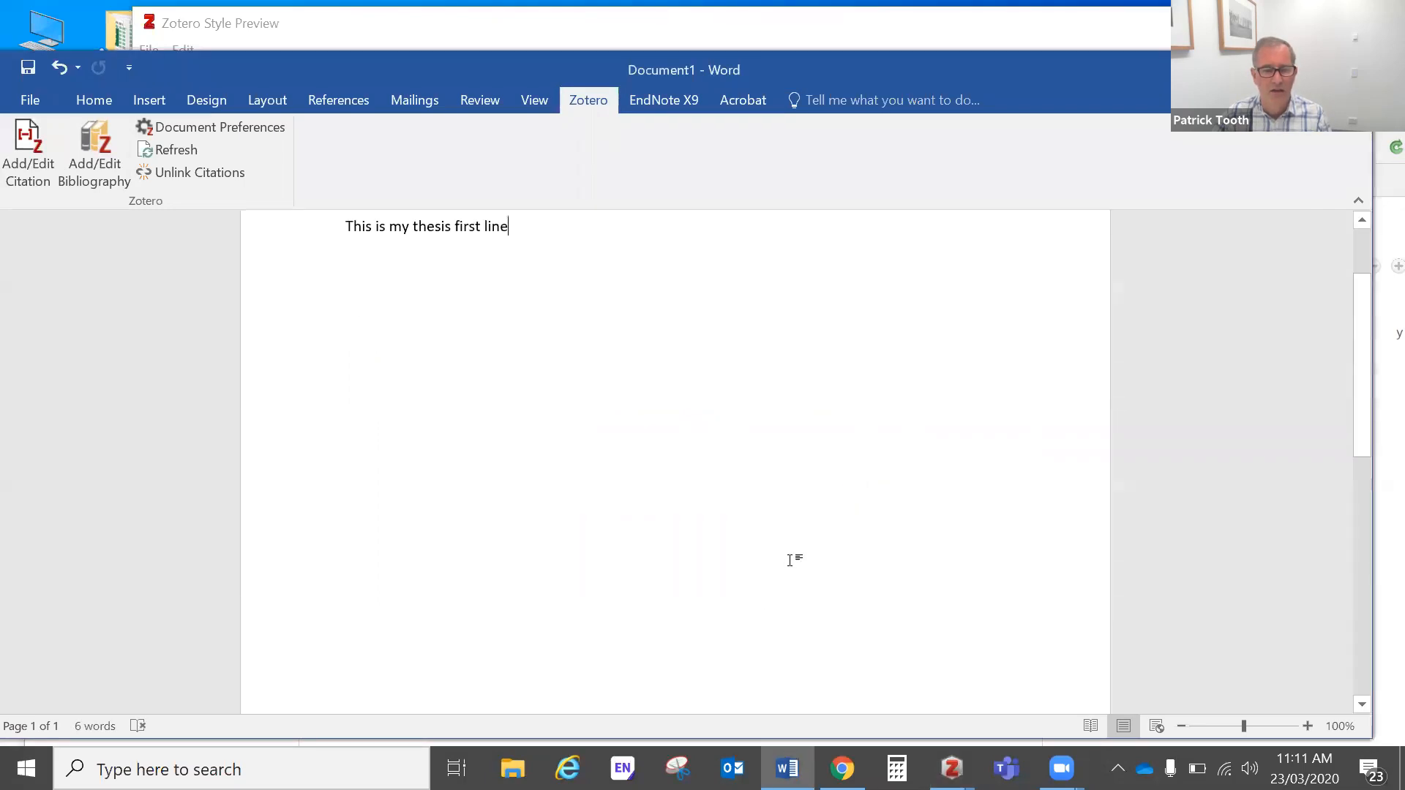
scroll(793, 559, down, 3)
scroll(792, 559, up, 5)
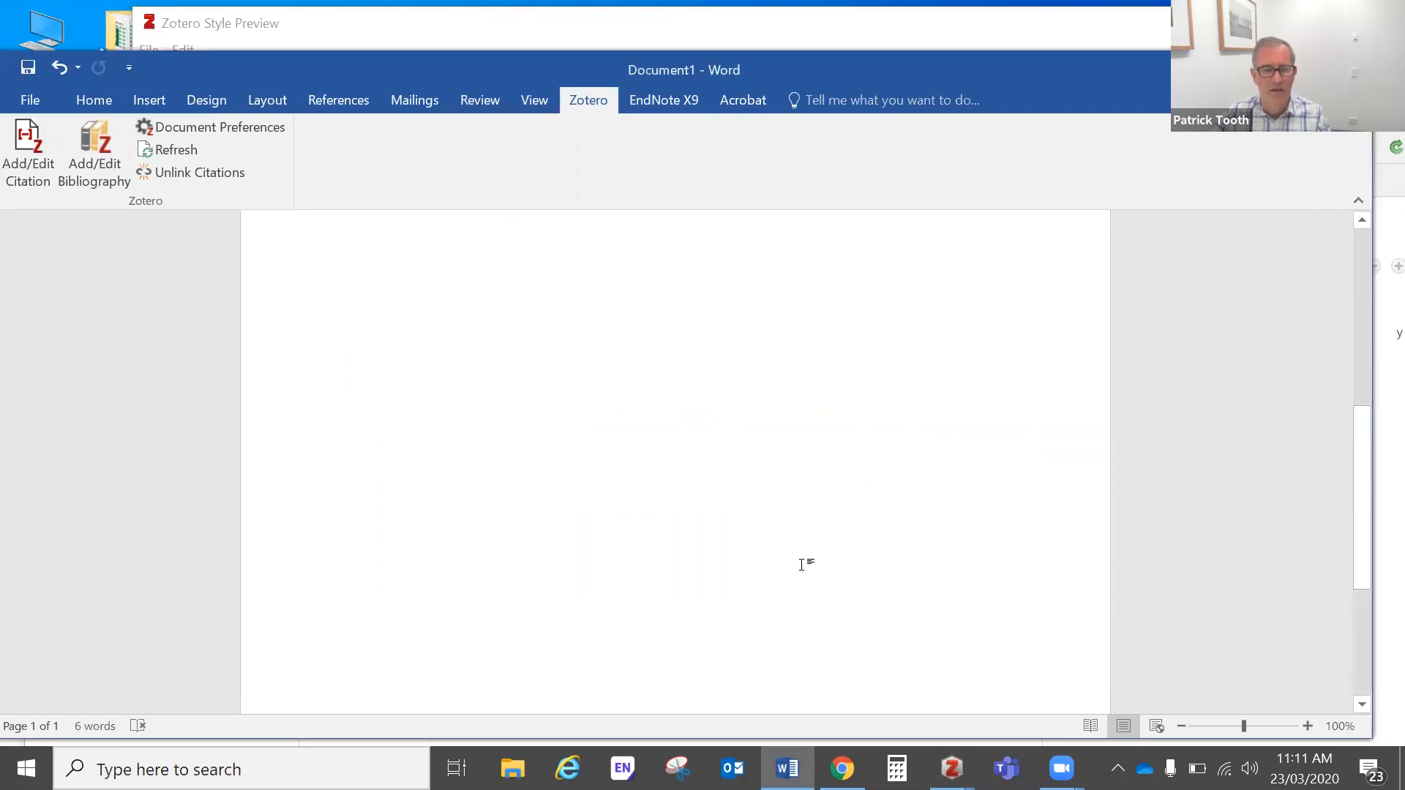
scroll(801, 564, up, 1)
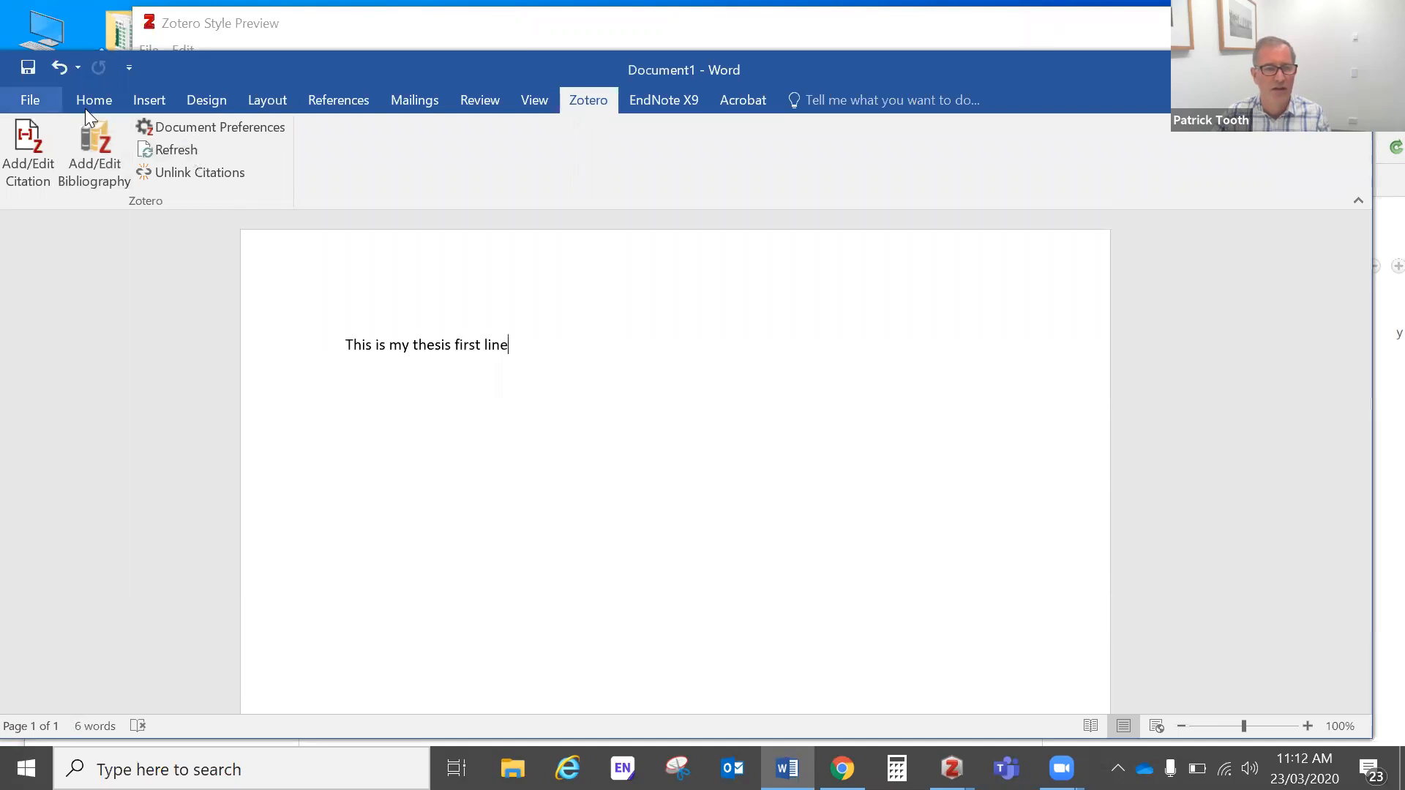
Keep the AGLC 4th edition footnote preferences and insert a fresh footnote 1 awaiting a citation.
click(33, 140)
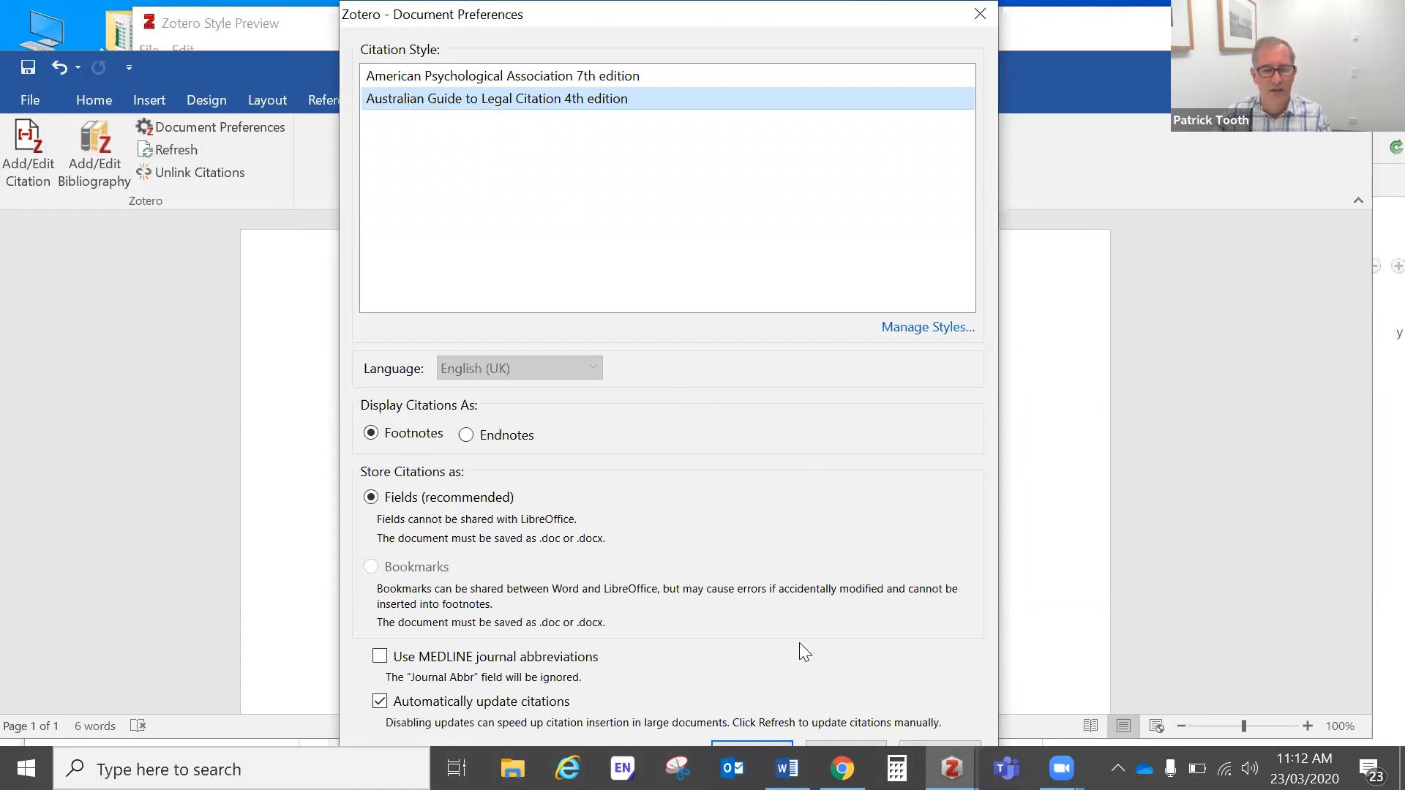
key(alt+Tab)
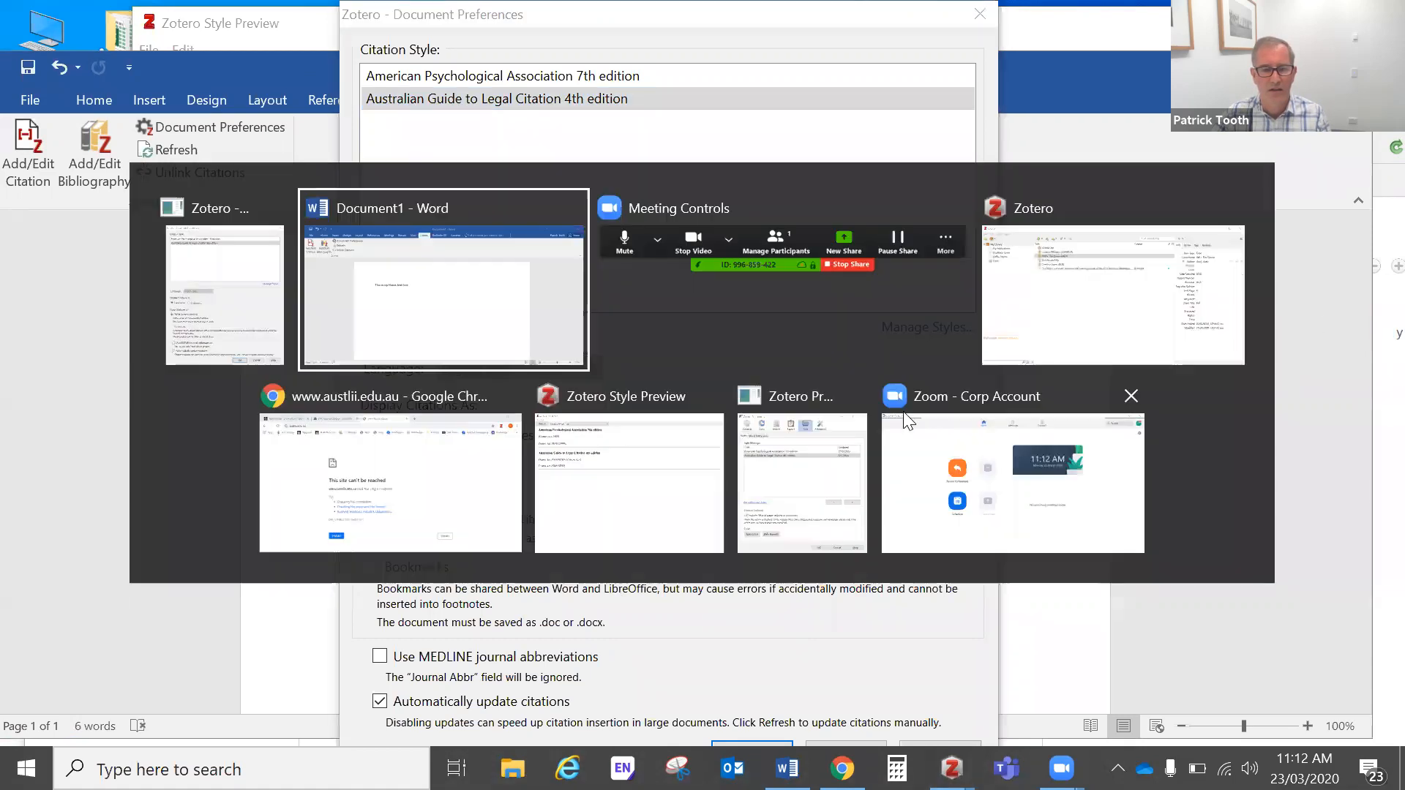
key(alt+Tab)
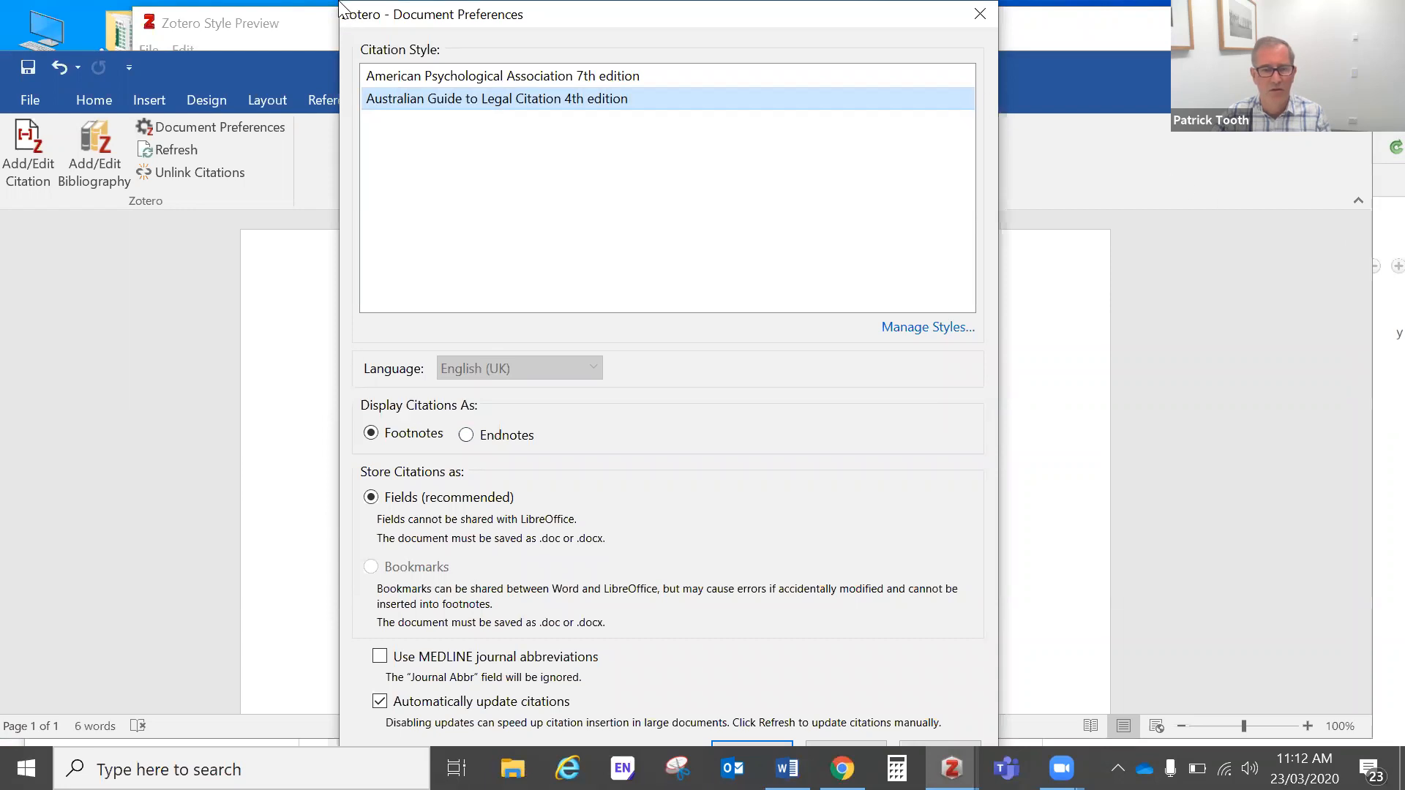
drag(345, 13, 312, 17)
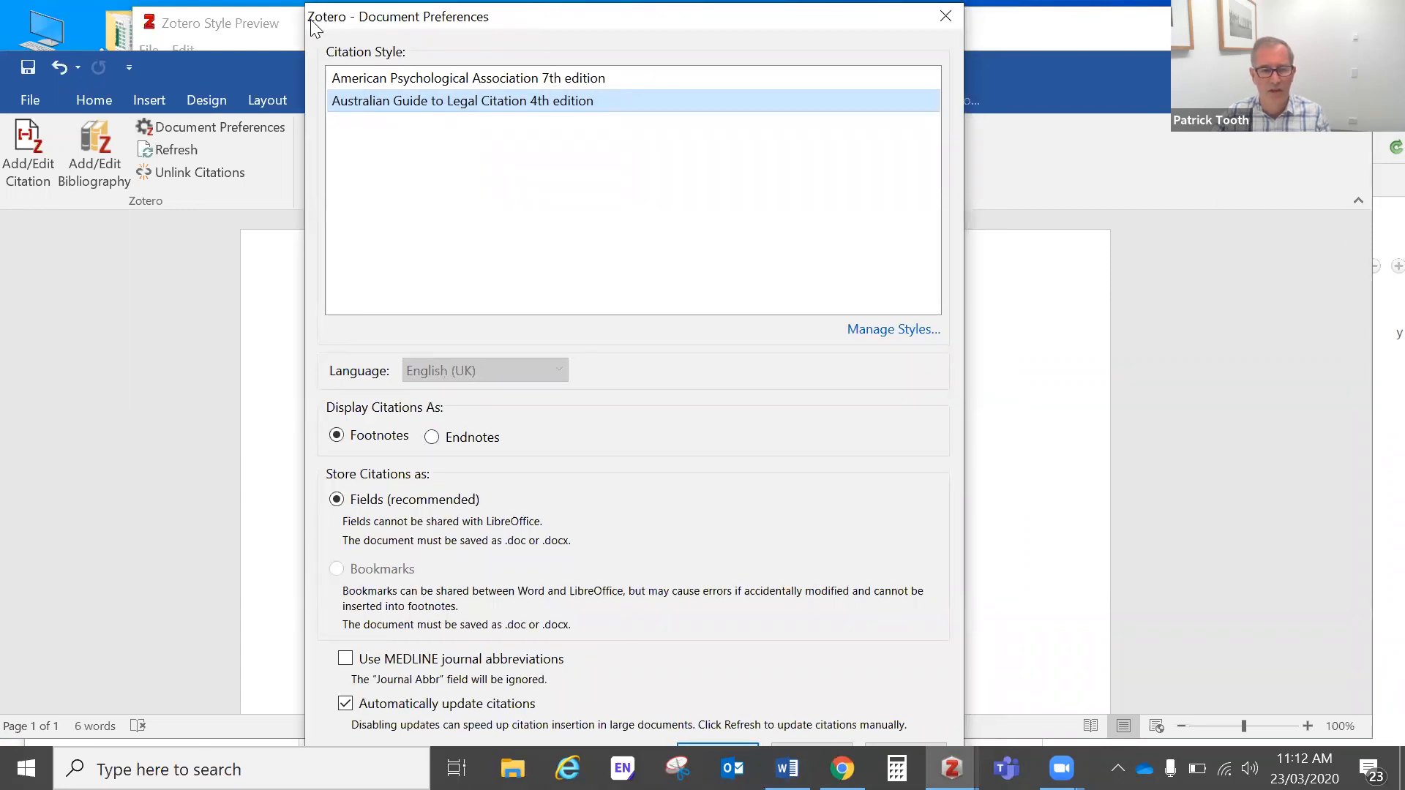
drag(671, 17, 630, 98)
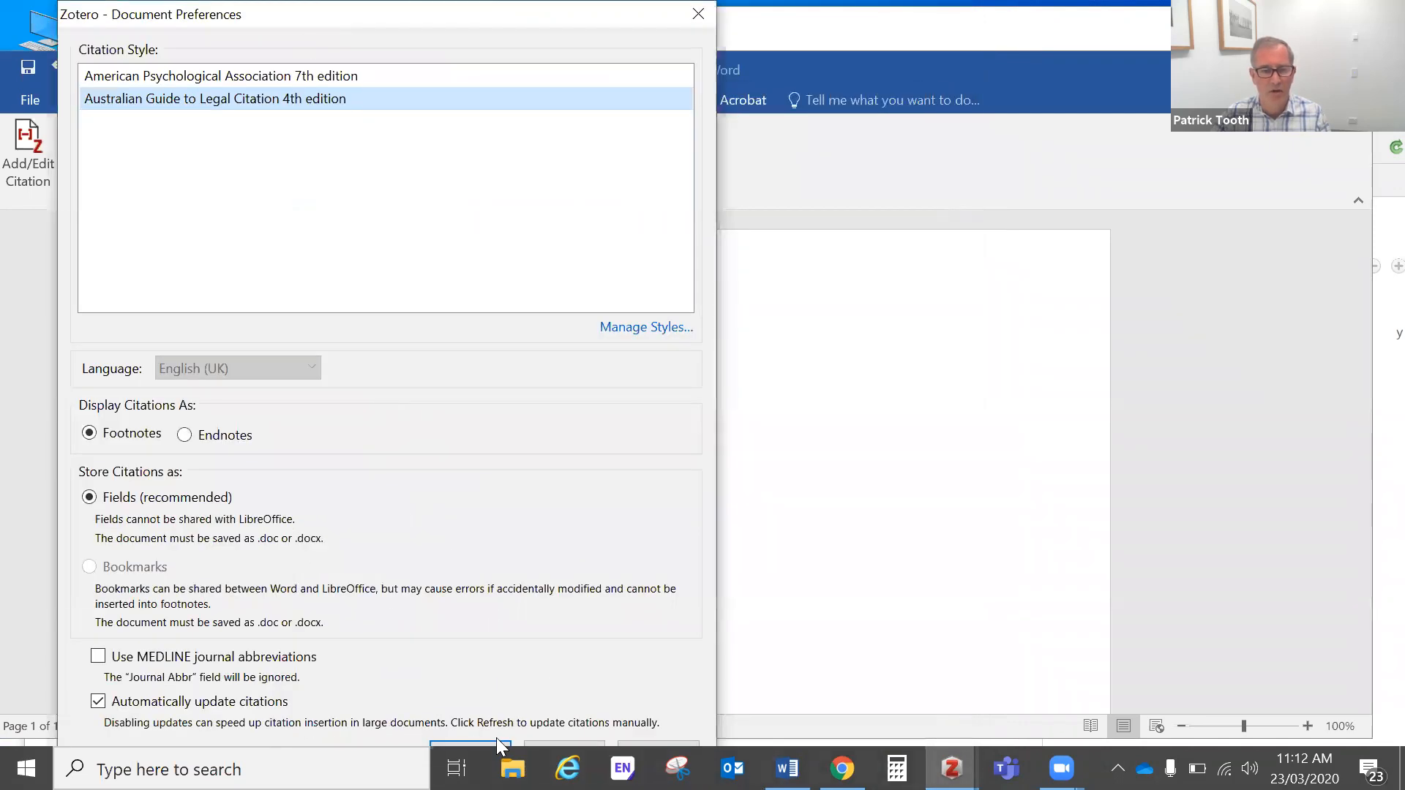
click(472, 742)
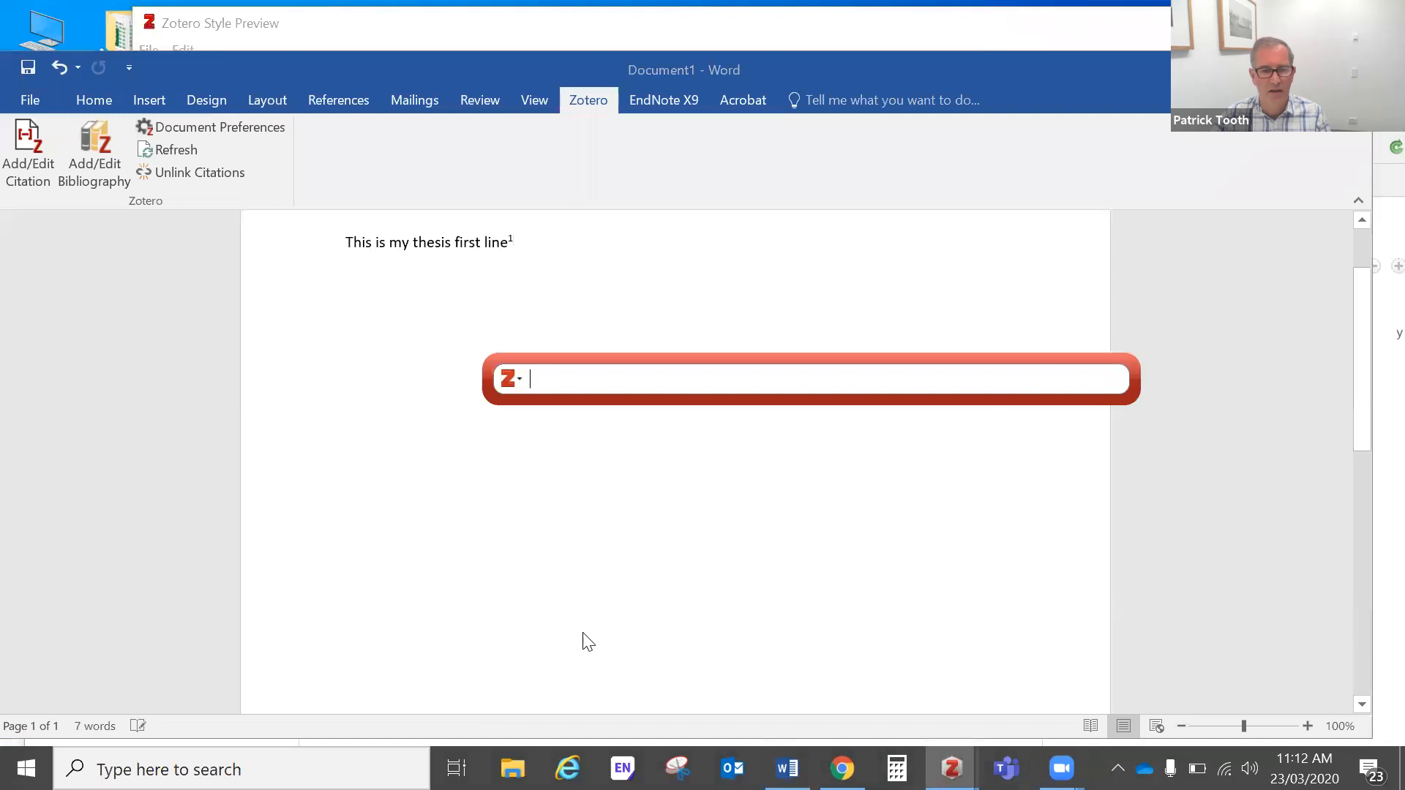
Use the classic citation picker to insert Jones v Williams [2003] 2 NSWLR 89 as footnote 1.
click(513, 377)
click(519, 404)
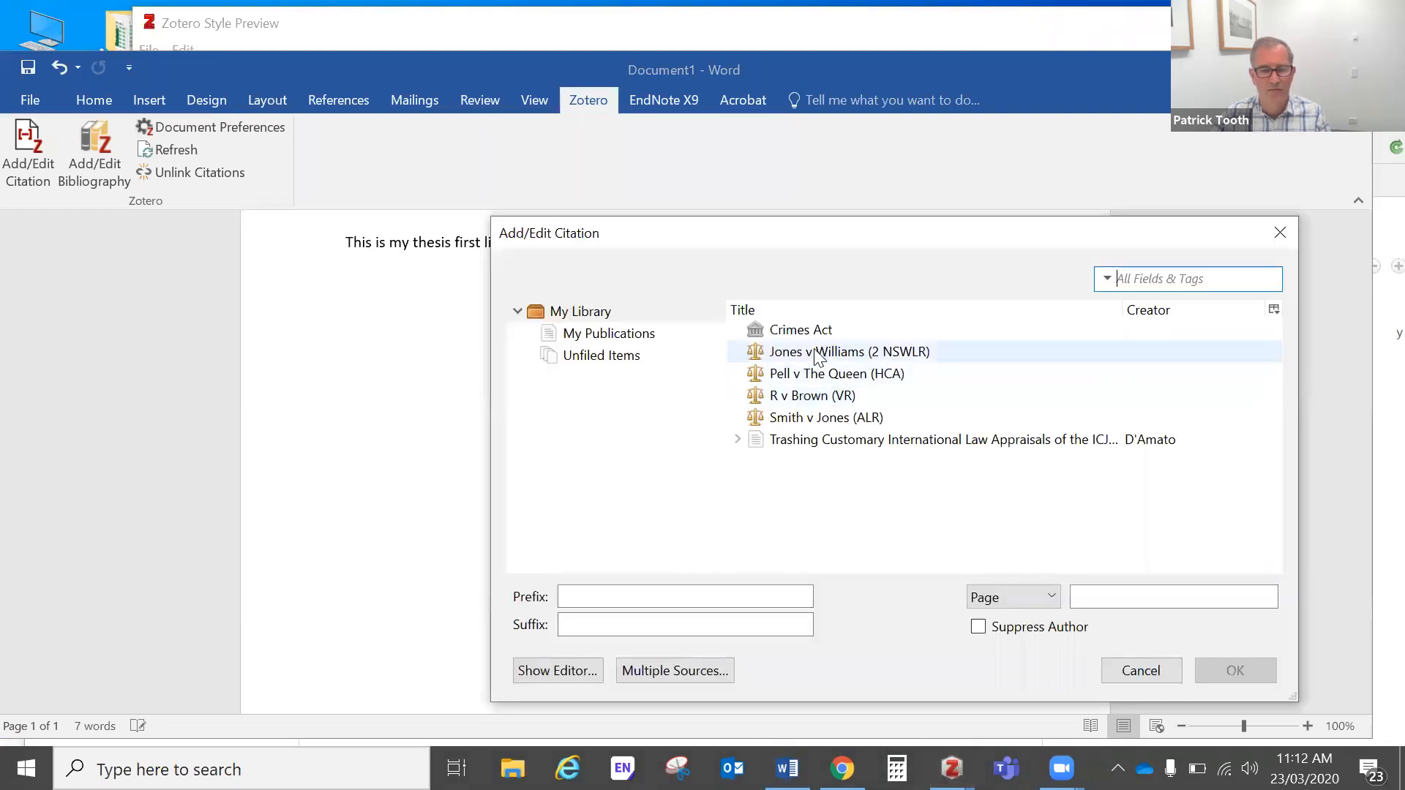
click(816, 356)
click(1211, 672)
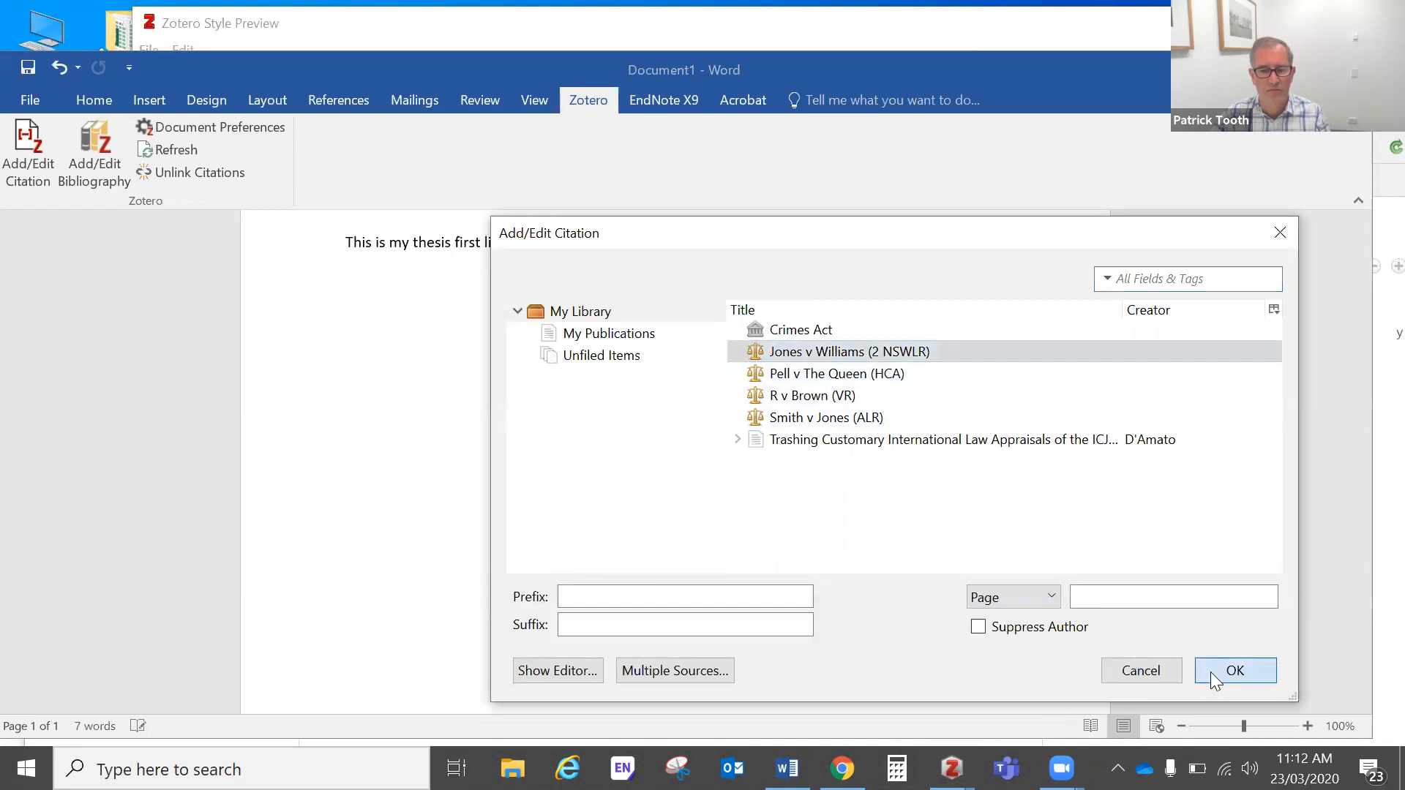
scroll(887, 605, down, 10)
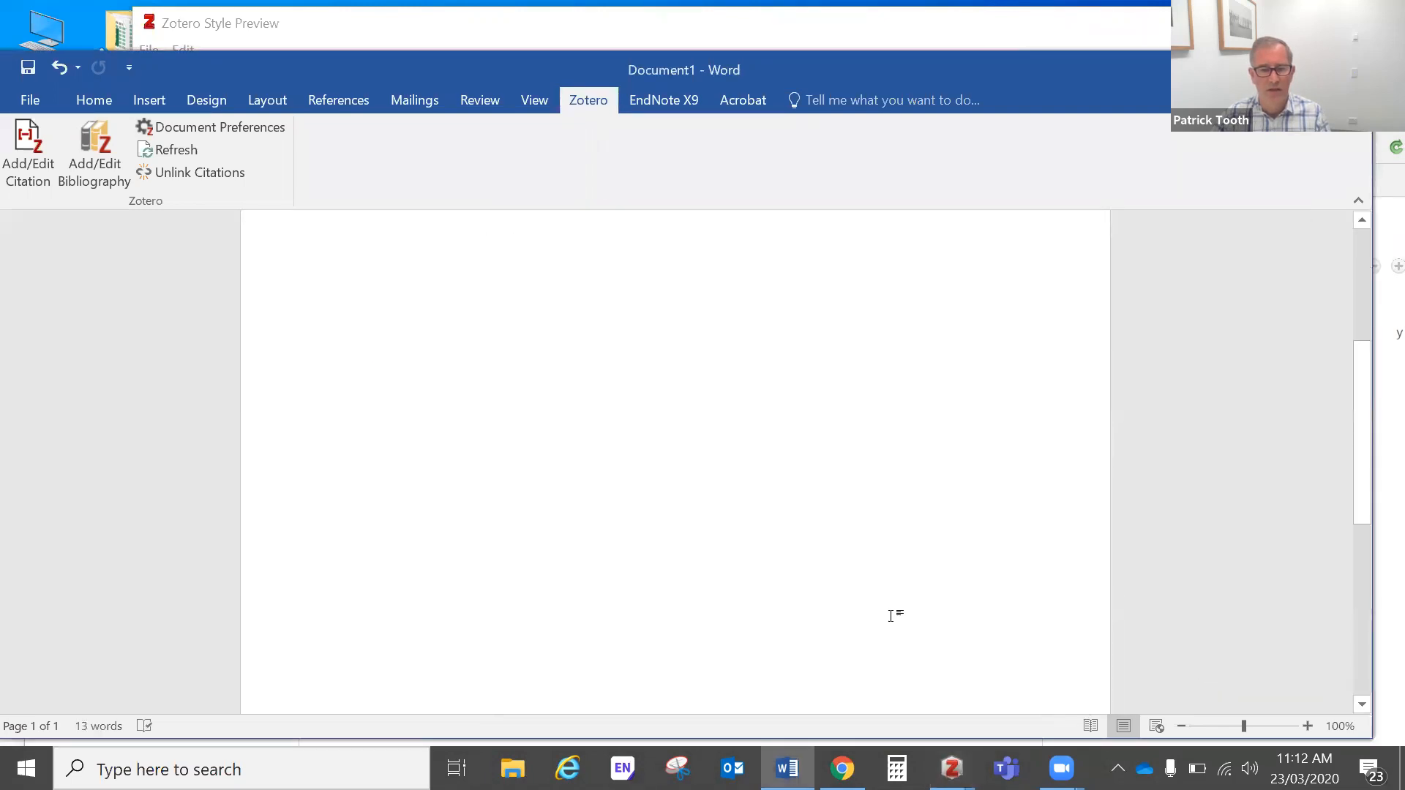
scroll(862, 616, down, 1)
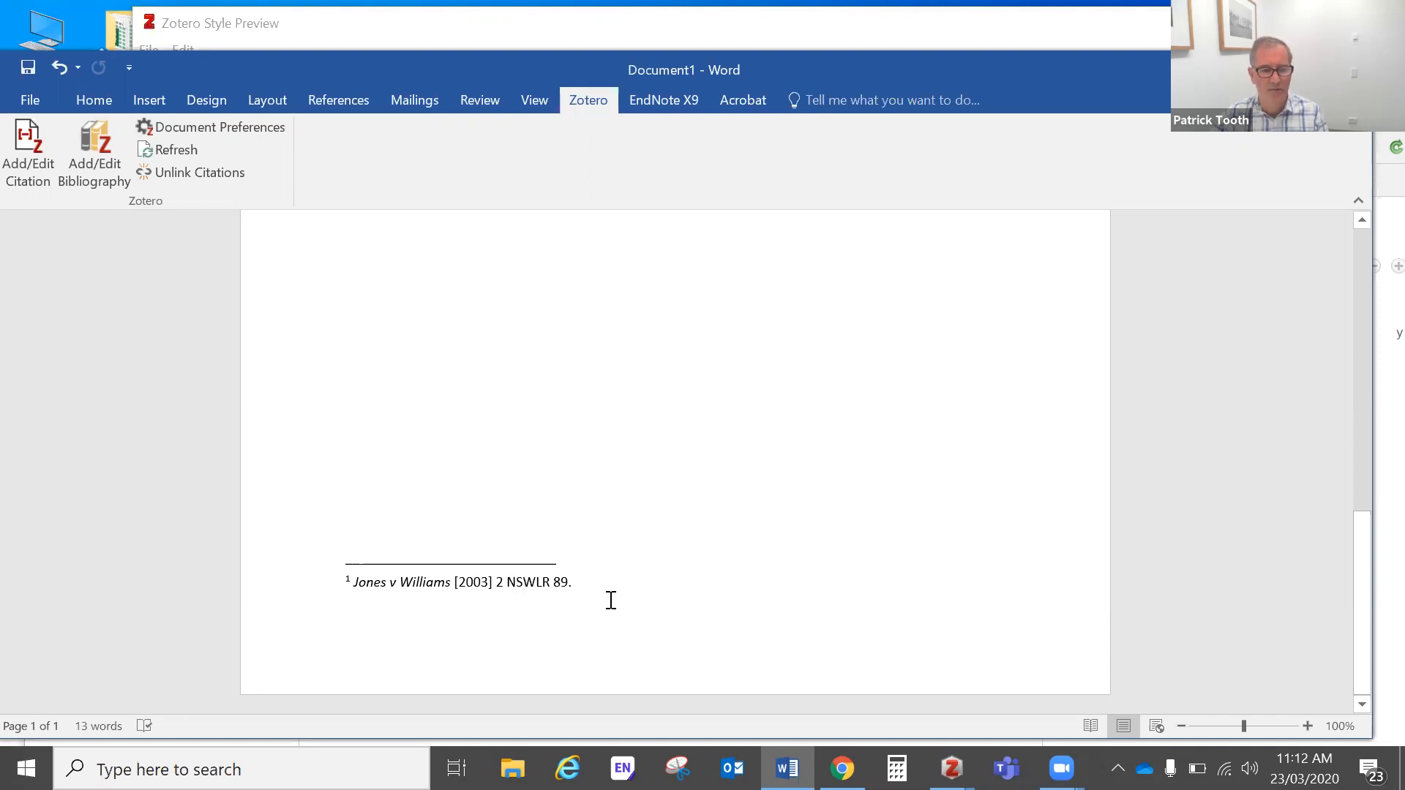
scroll(611, 600, up, 15)
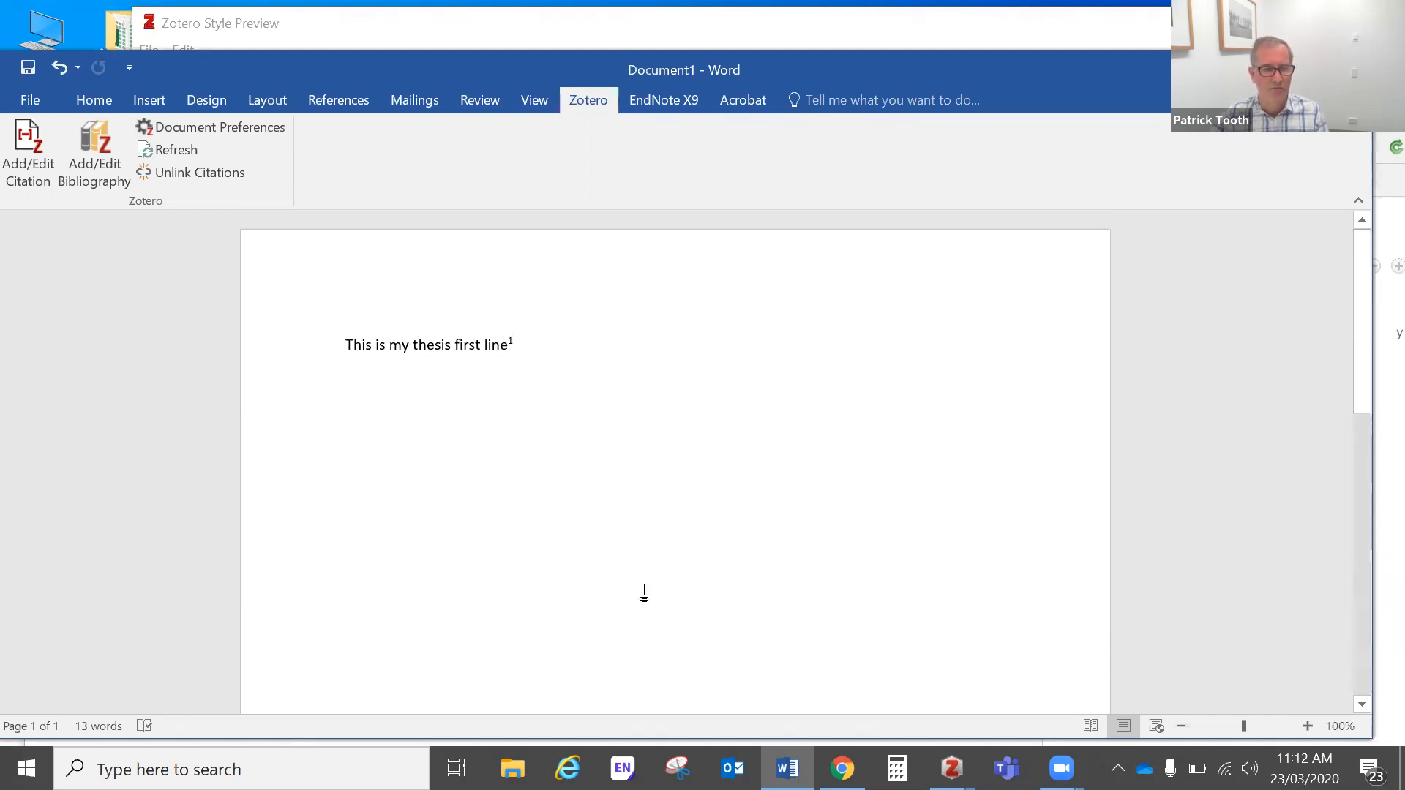
Type 'and here is s' after footnote 1 and cite Pell v The Queen [2020] HCA 4 as footnote 2.
click(614, 349)
text(and here is some)
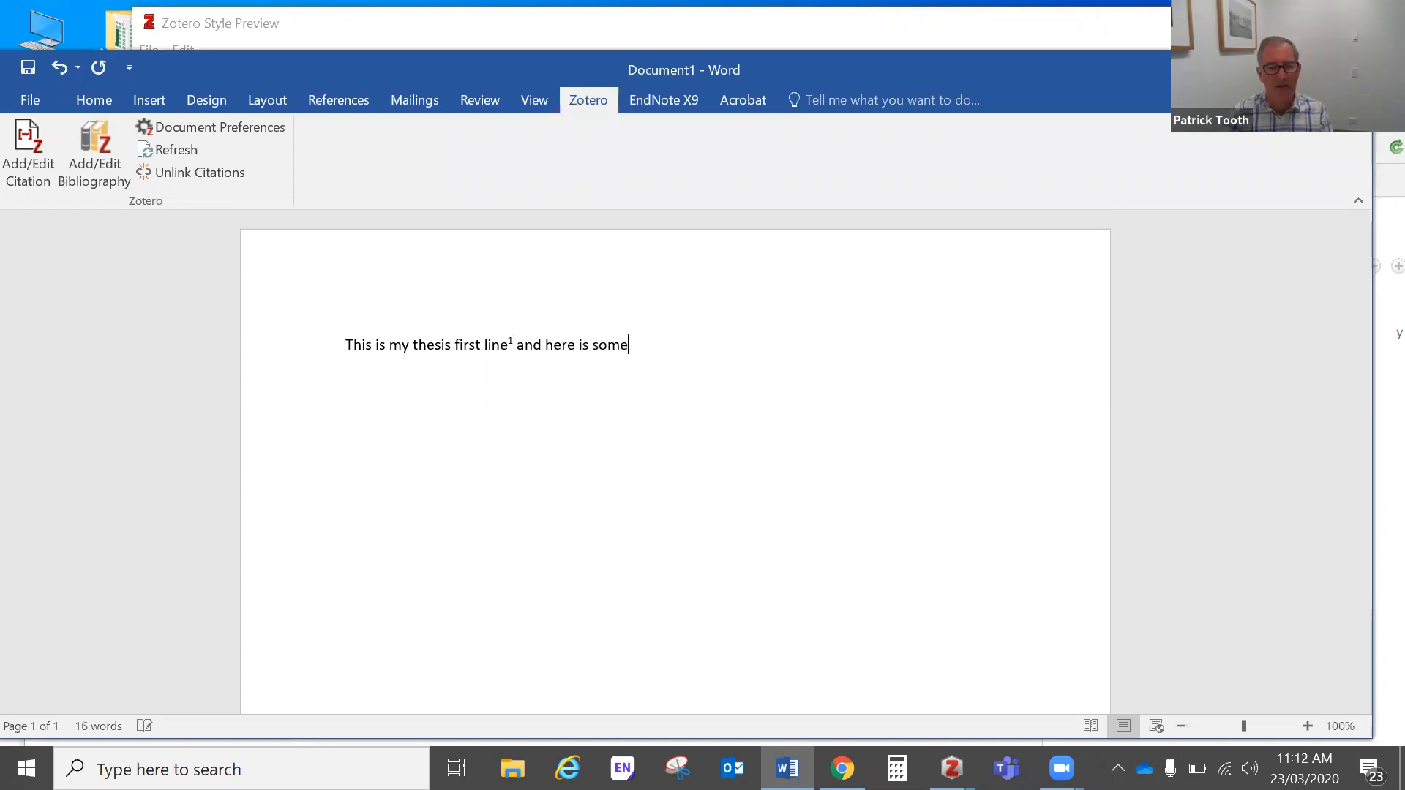
click(38, 164)
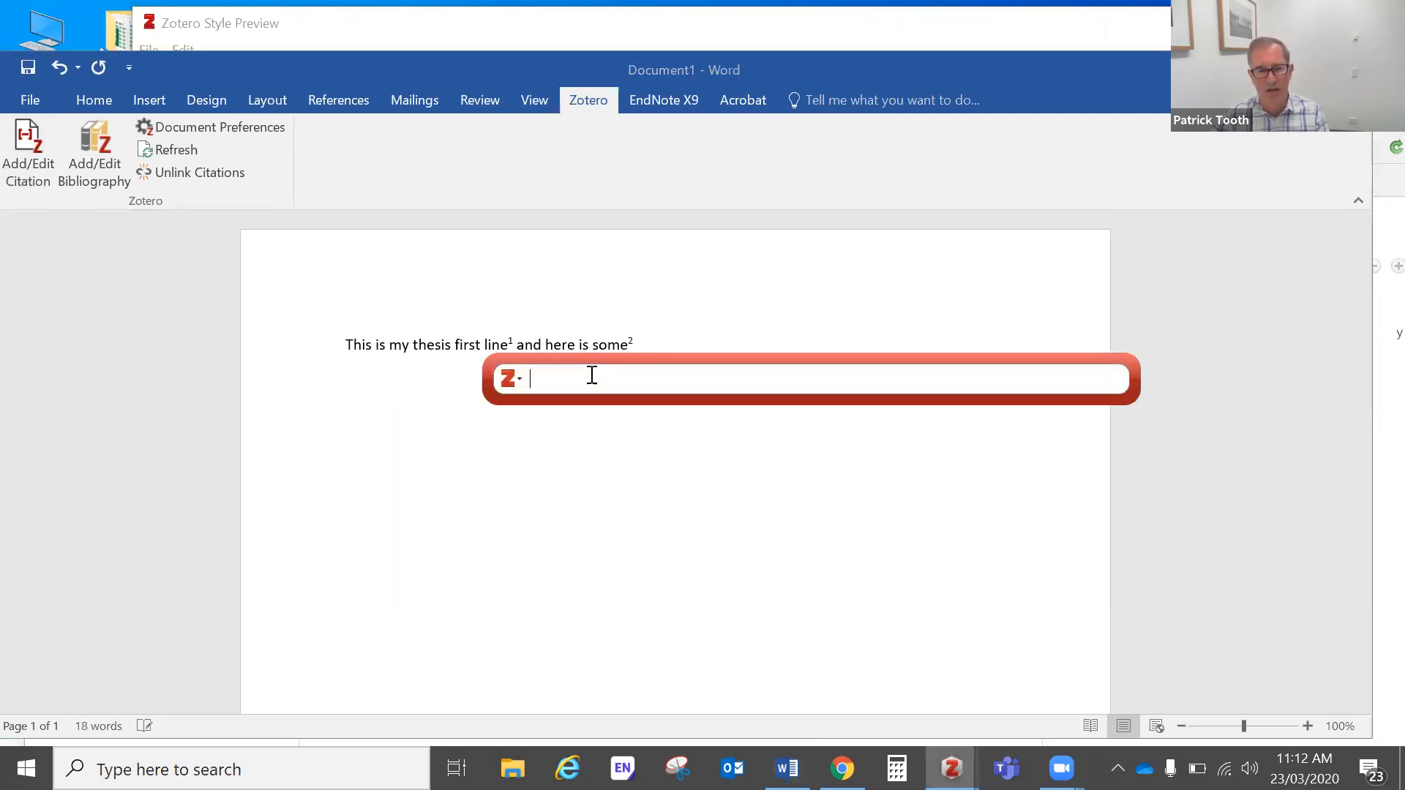
text(pell)
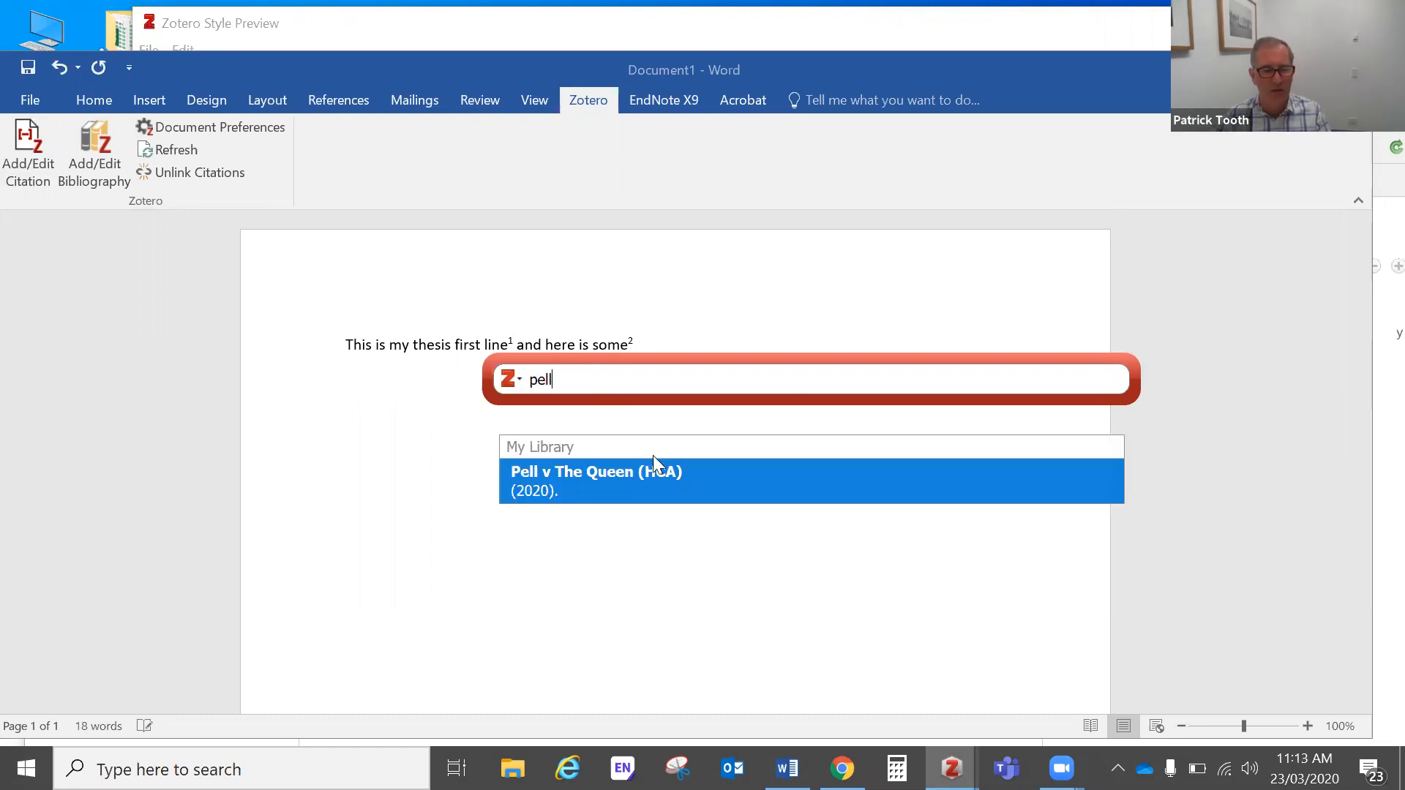
click(605, 476)
scroll(634, 484, down, 2)
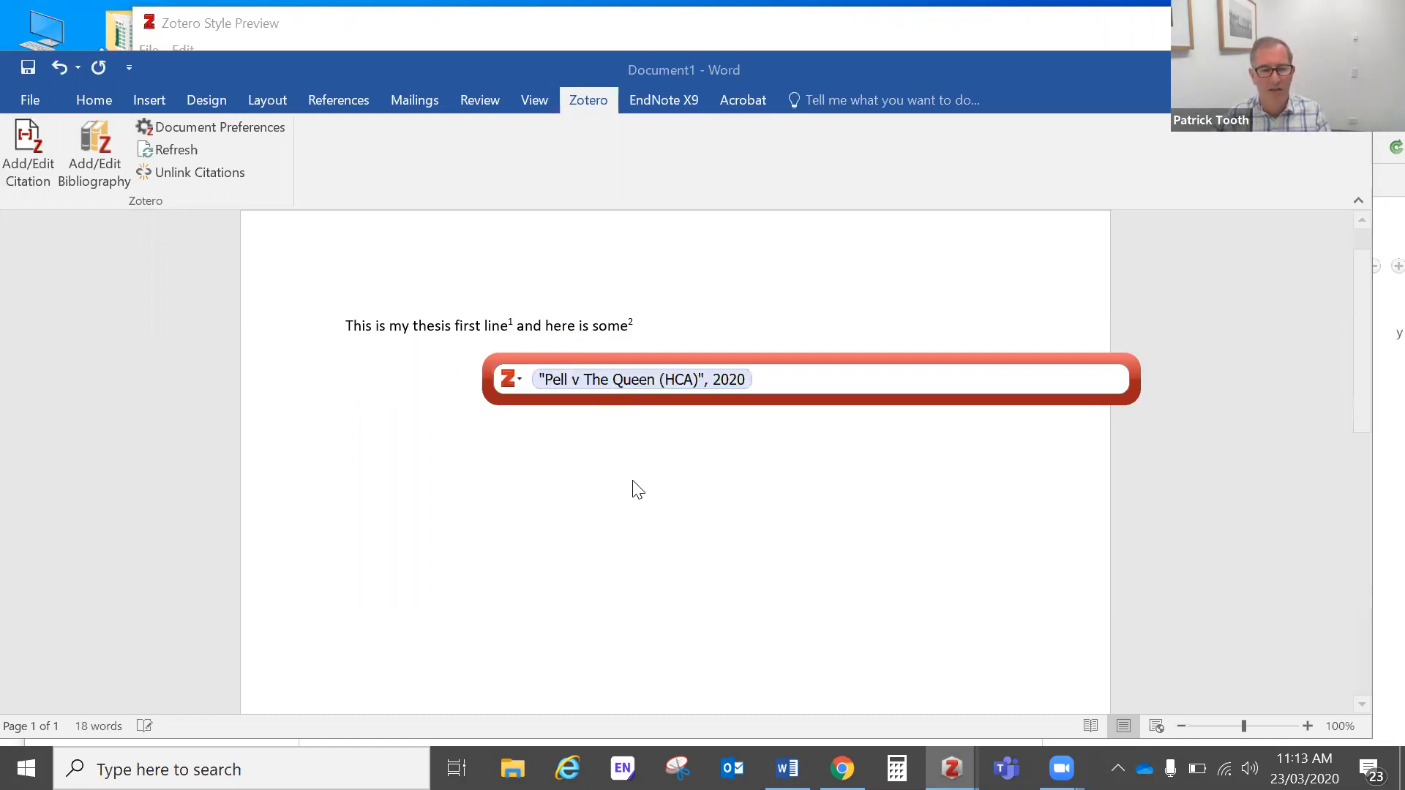
scroll(659, 475, up, 1)
key(Return)
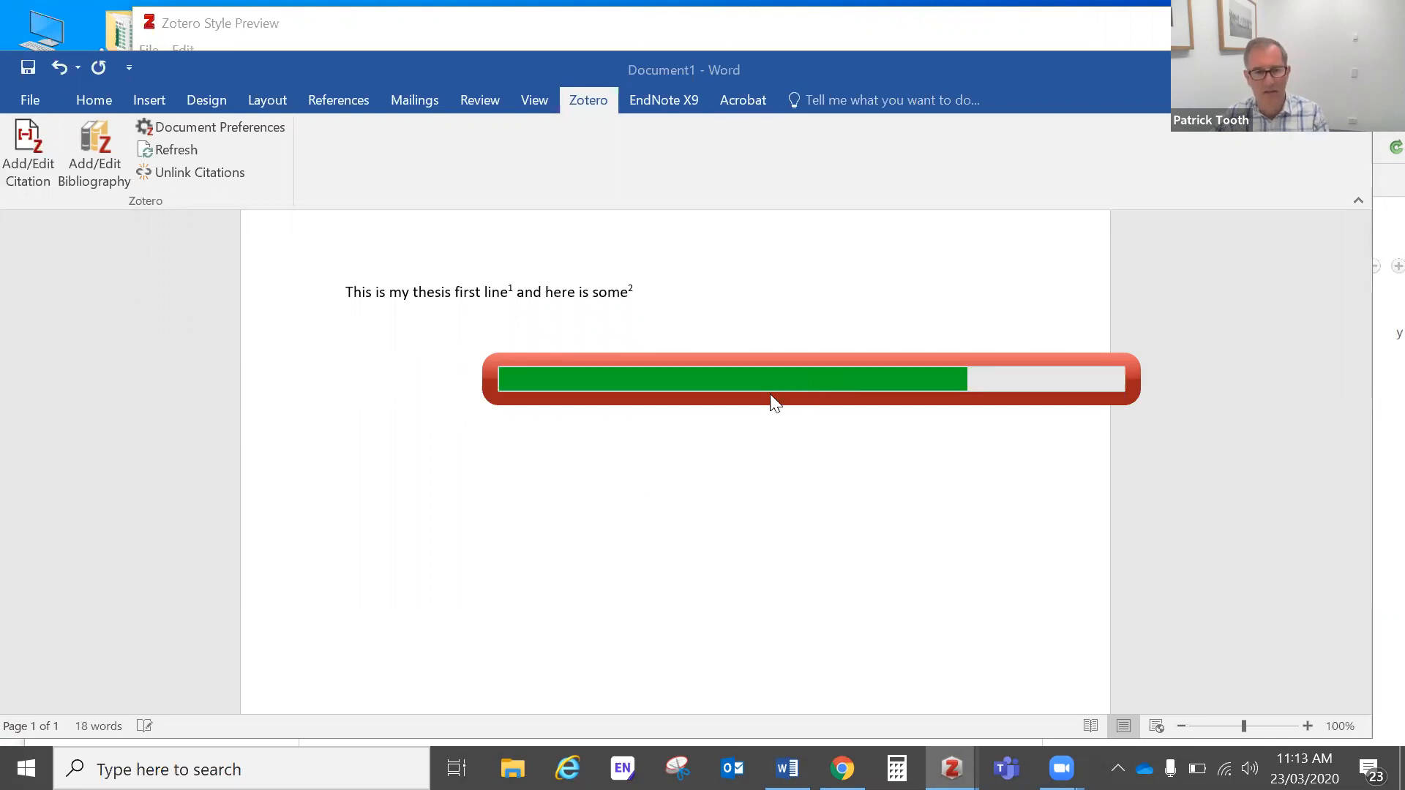
scroll(618, 621, down, 5)
scroll(617, 596, down, 3)
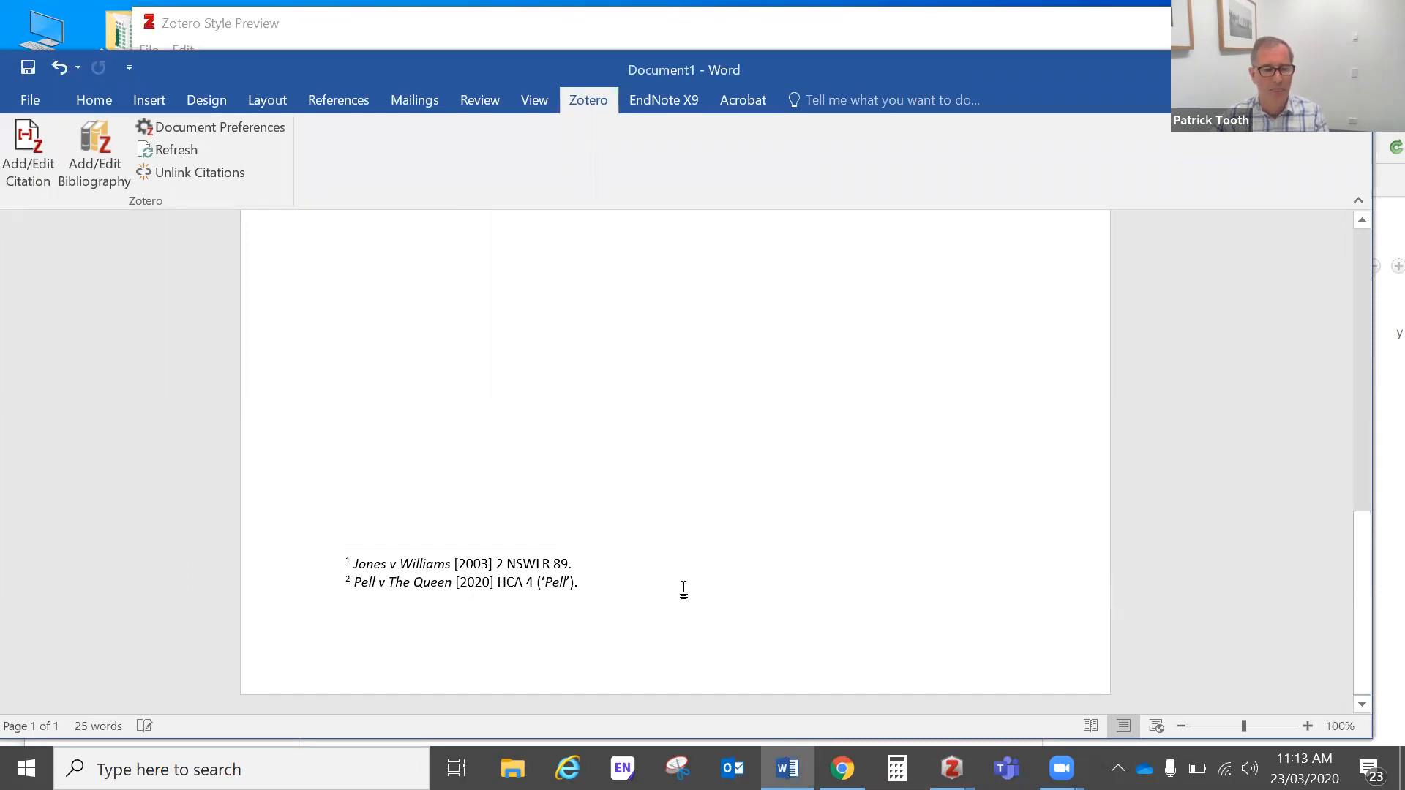
scroll(683, 590, up, 5)
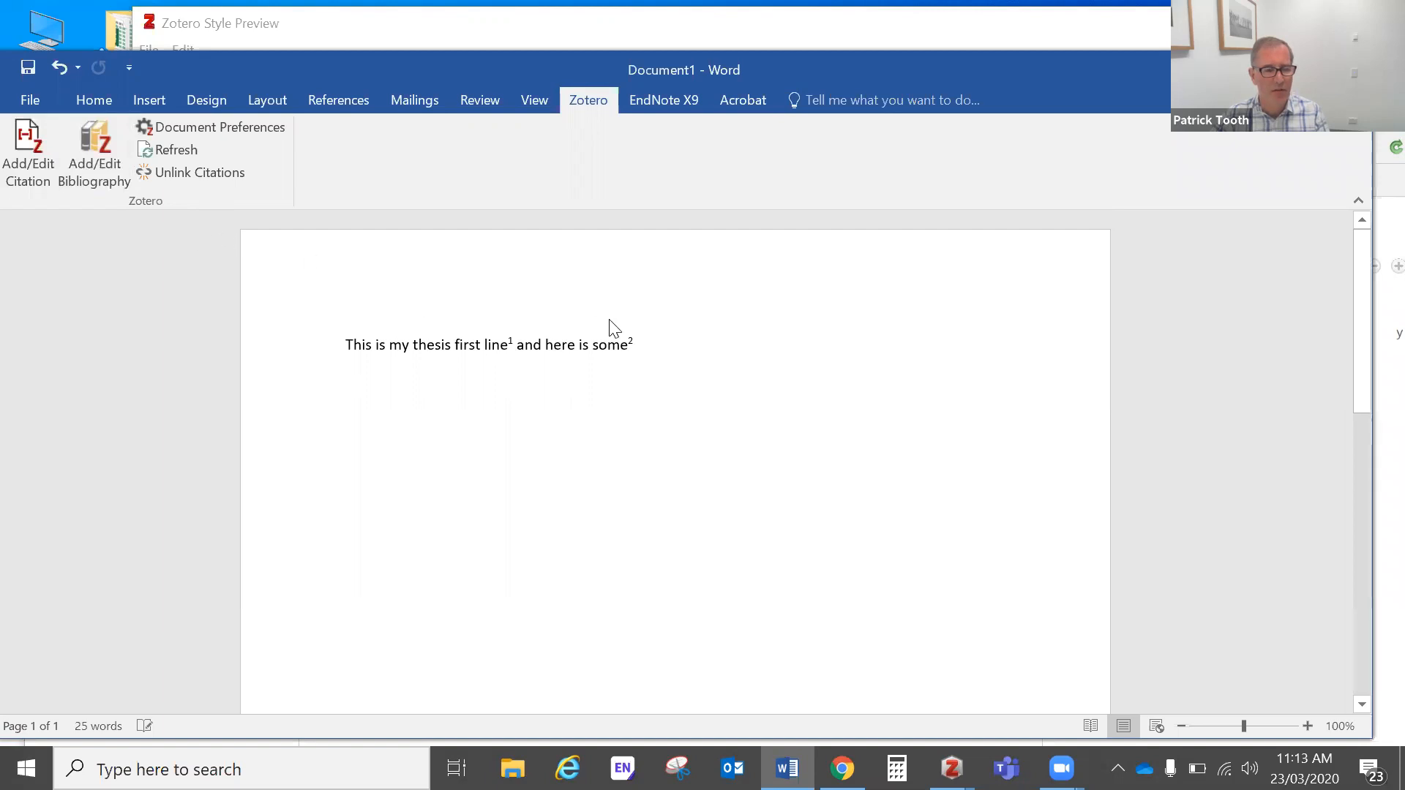
Turn on 'Use classic Add Citation dialog' in Zotero's Cite > Word Processors preferences and save.
key(alt+Tab)
key(alt+Tab)
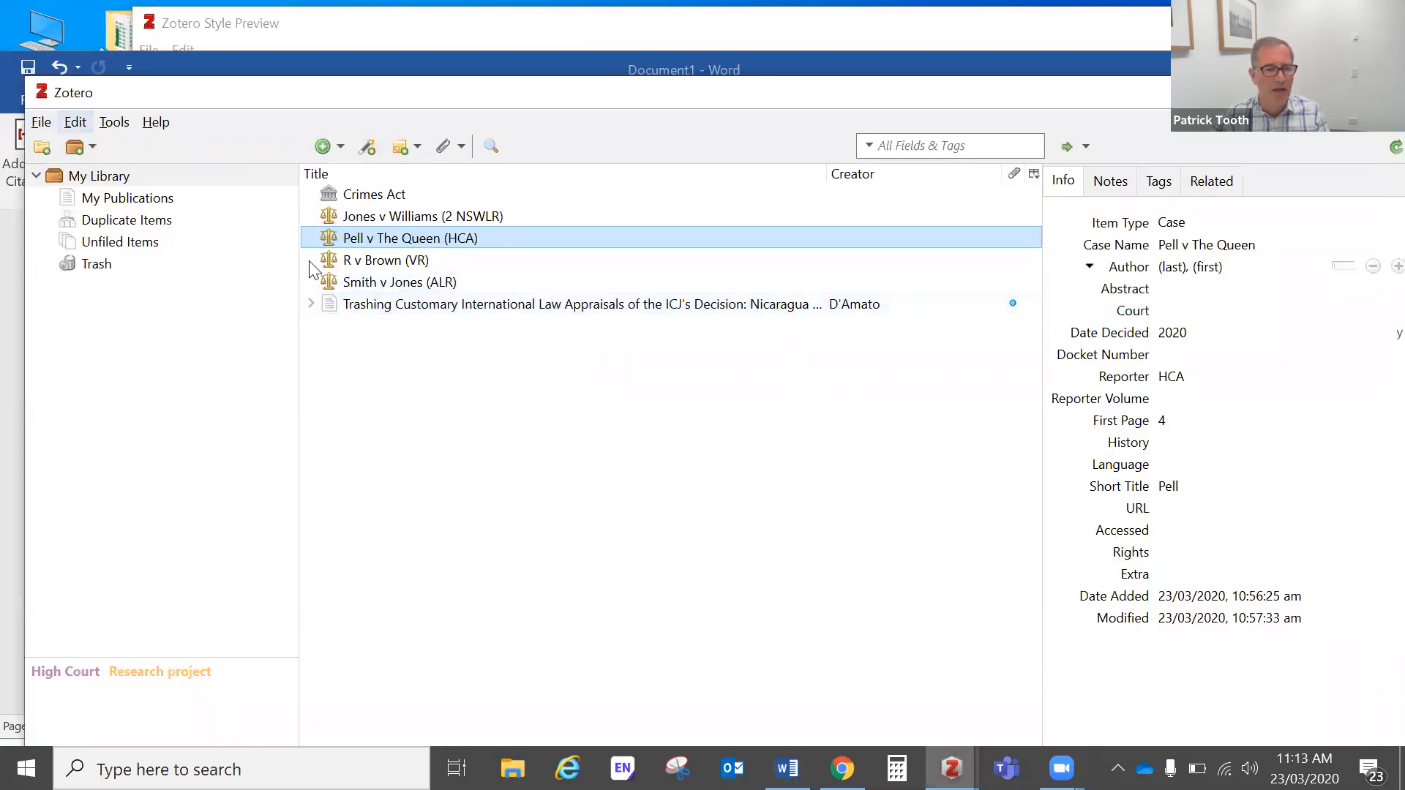
click(78, 120)
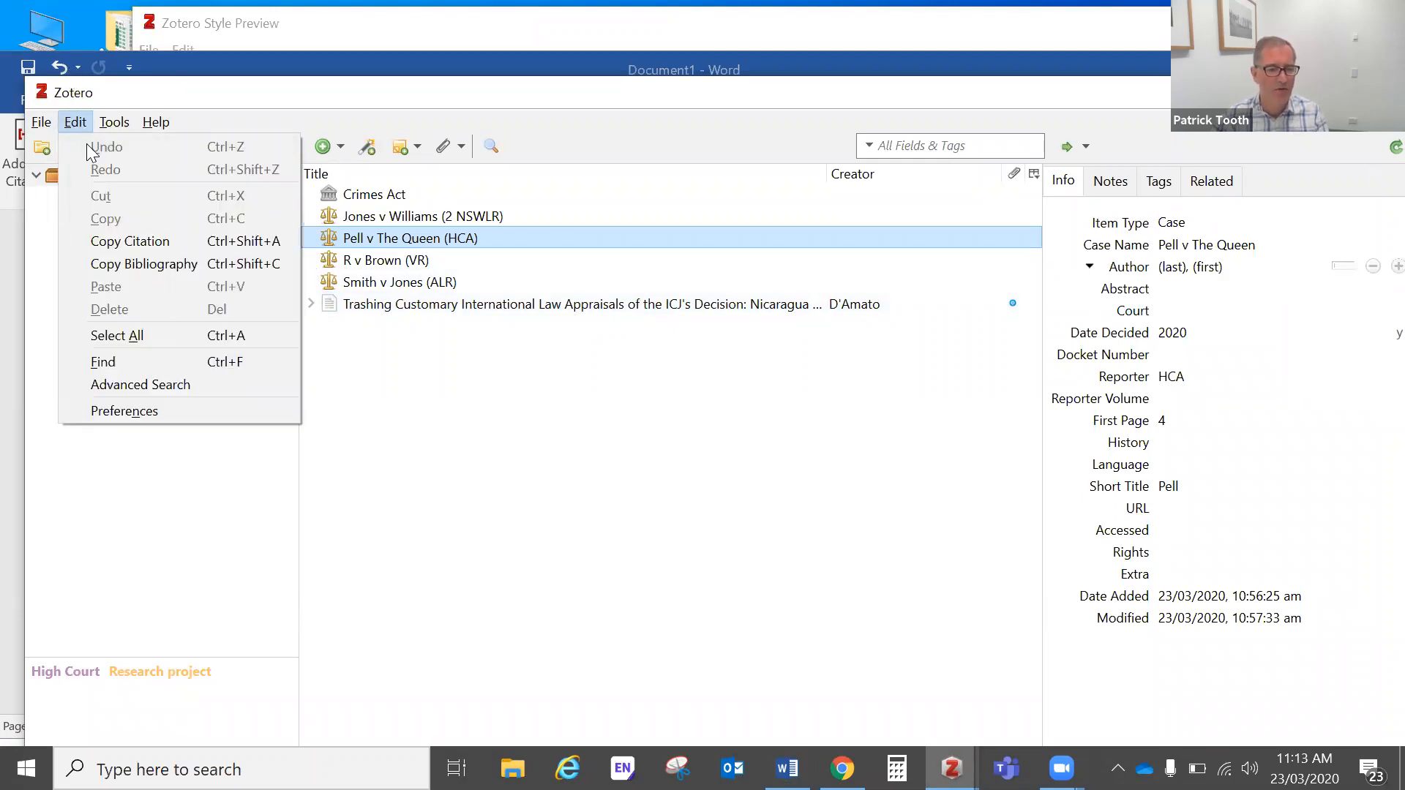
click(195, 413)
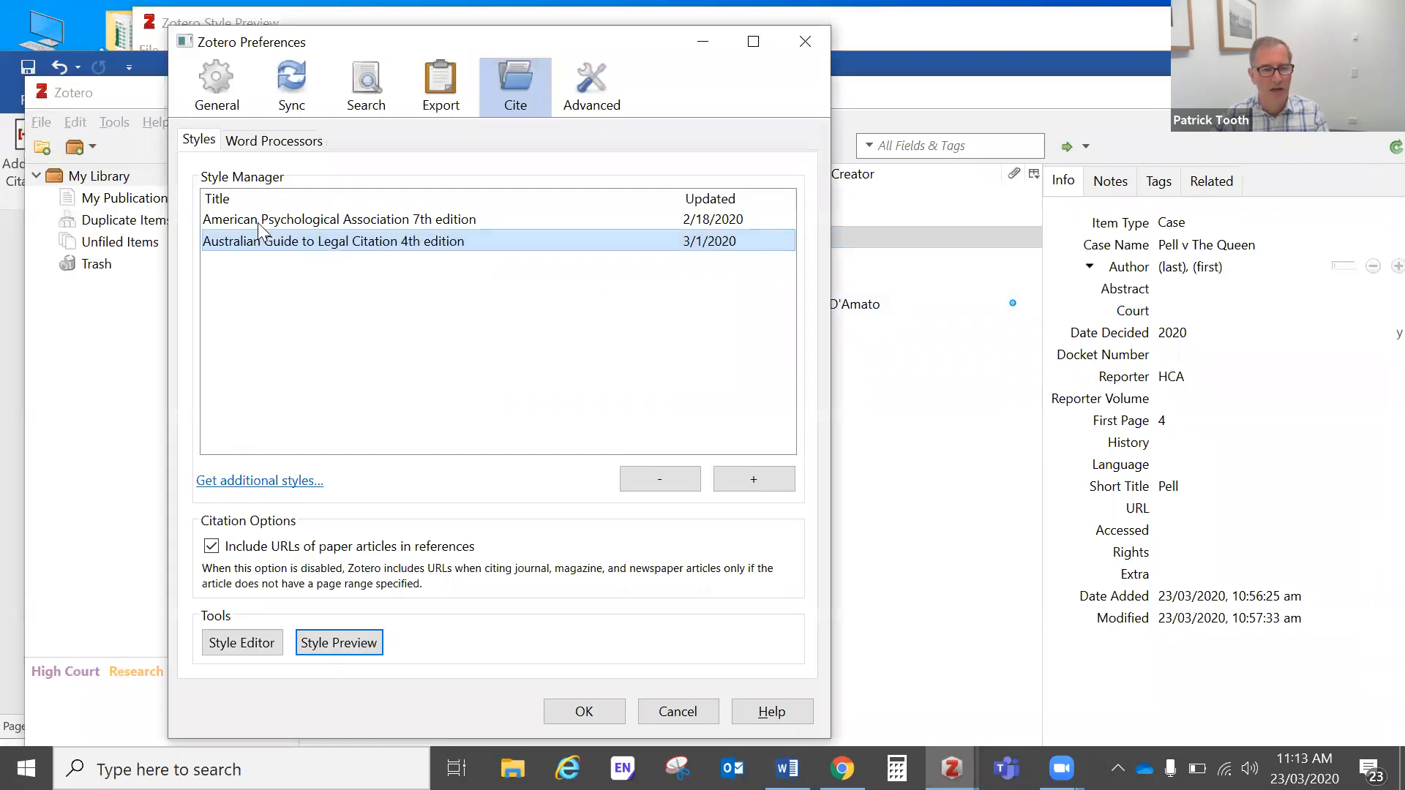
click(194, 142)
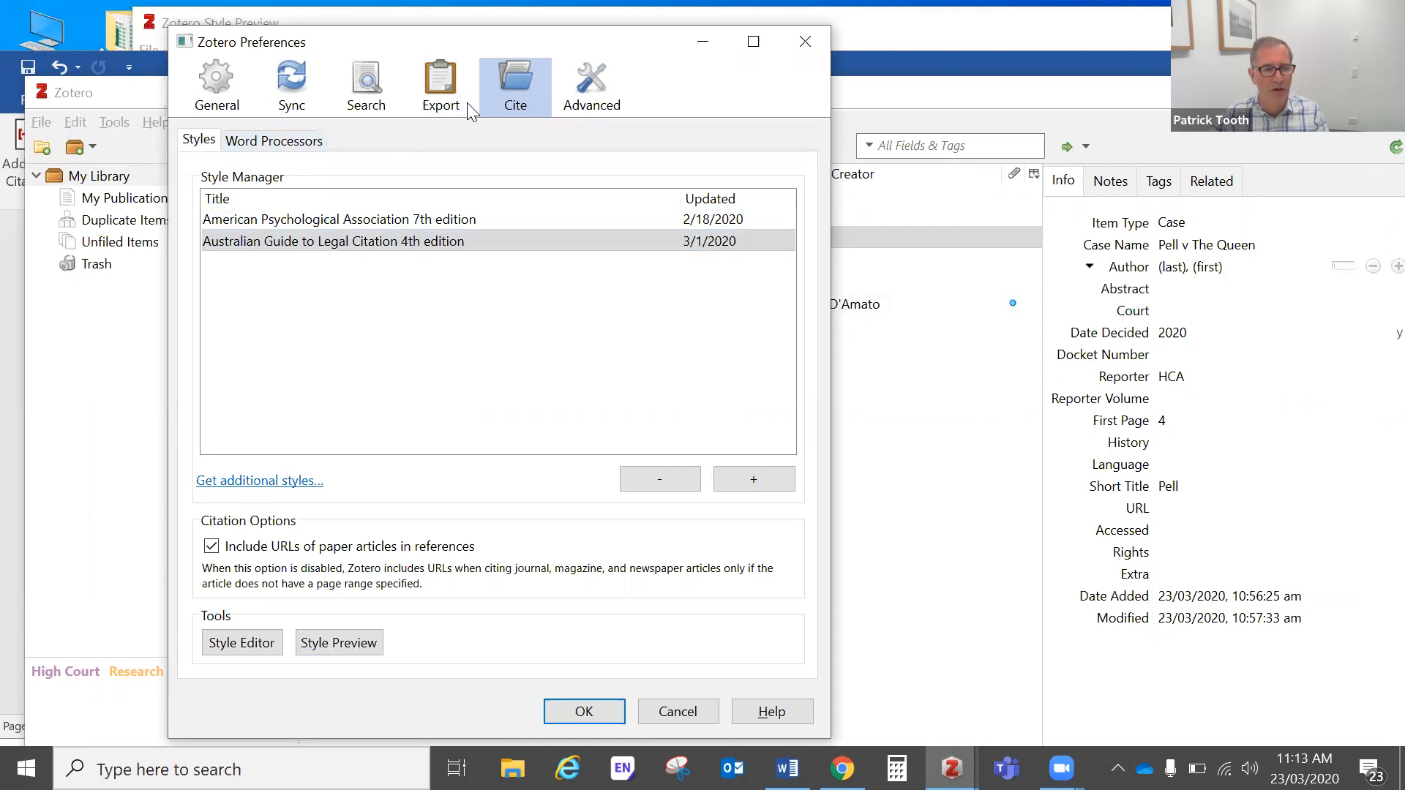
drag(312, 26, 366, 104)
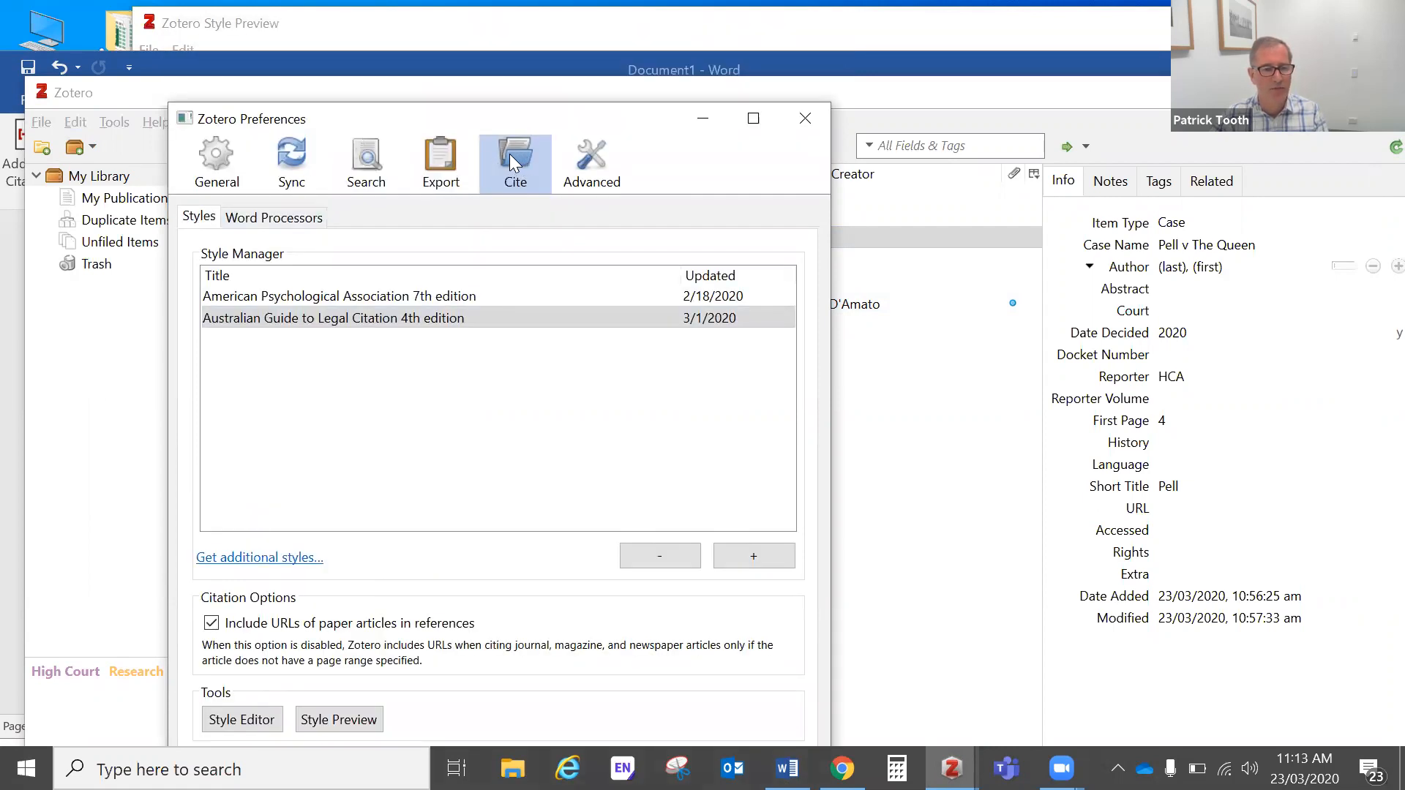
click(285, 218)
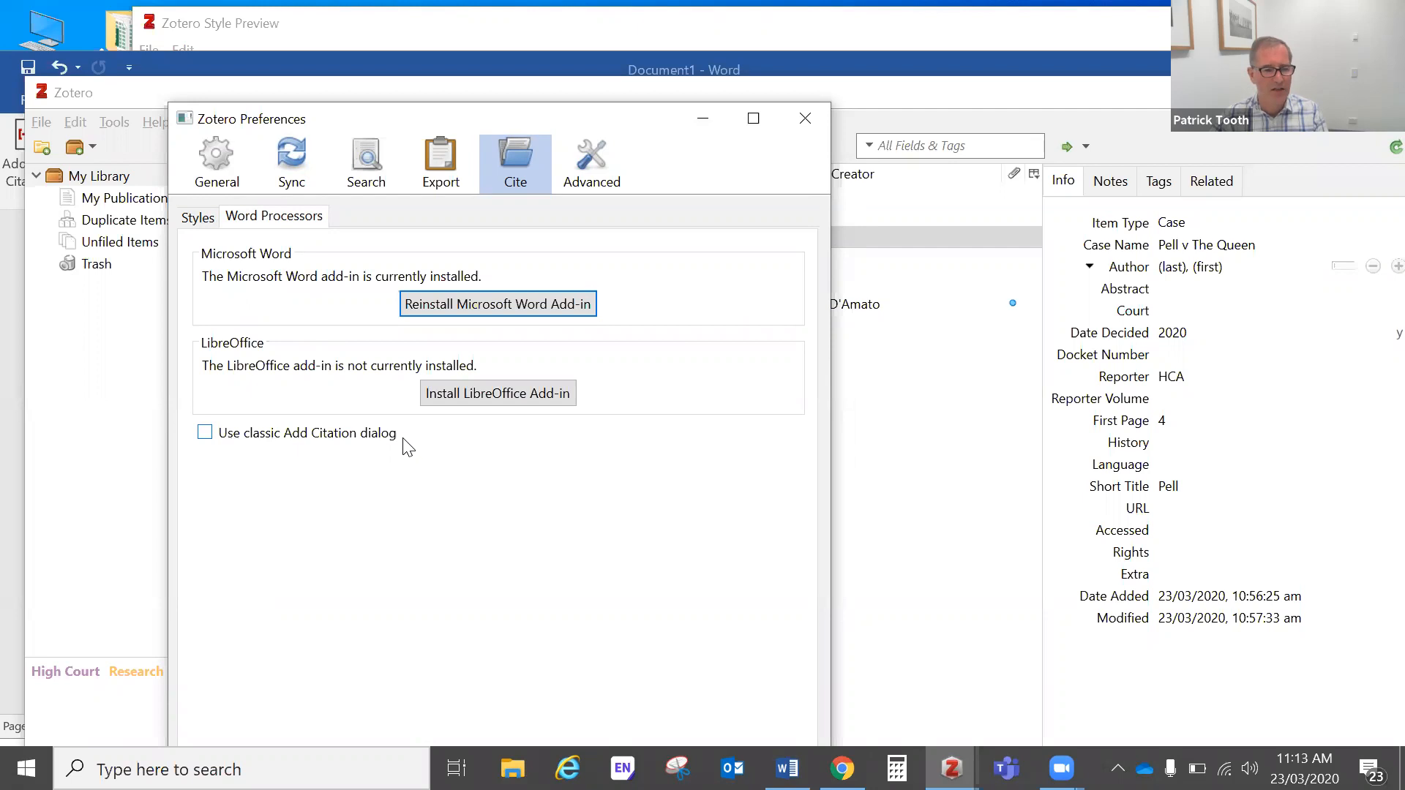
click(205, 434)
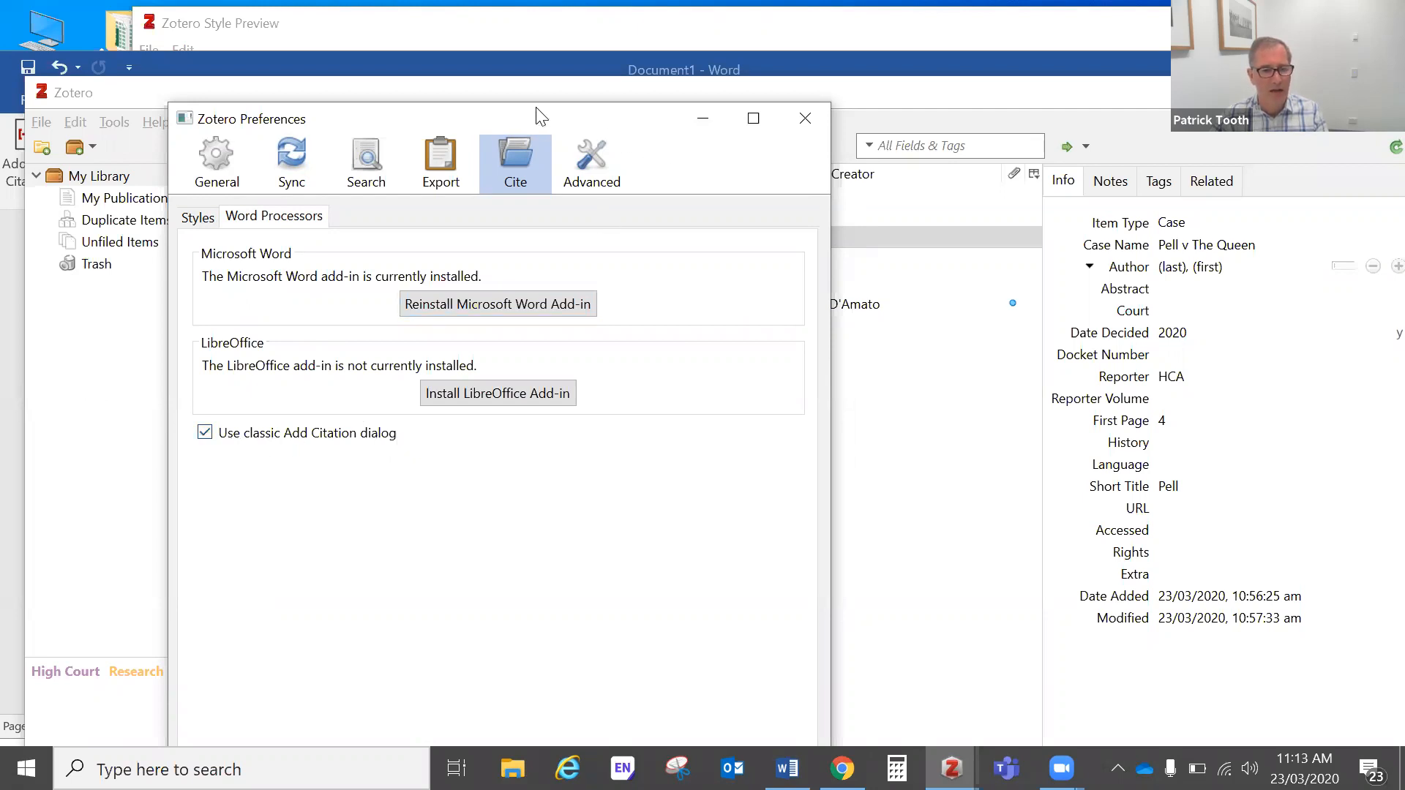
drag(535, 108, 469, 6)
click(527, 685)
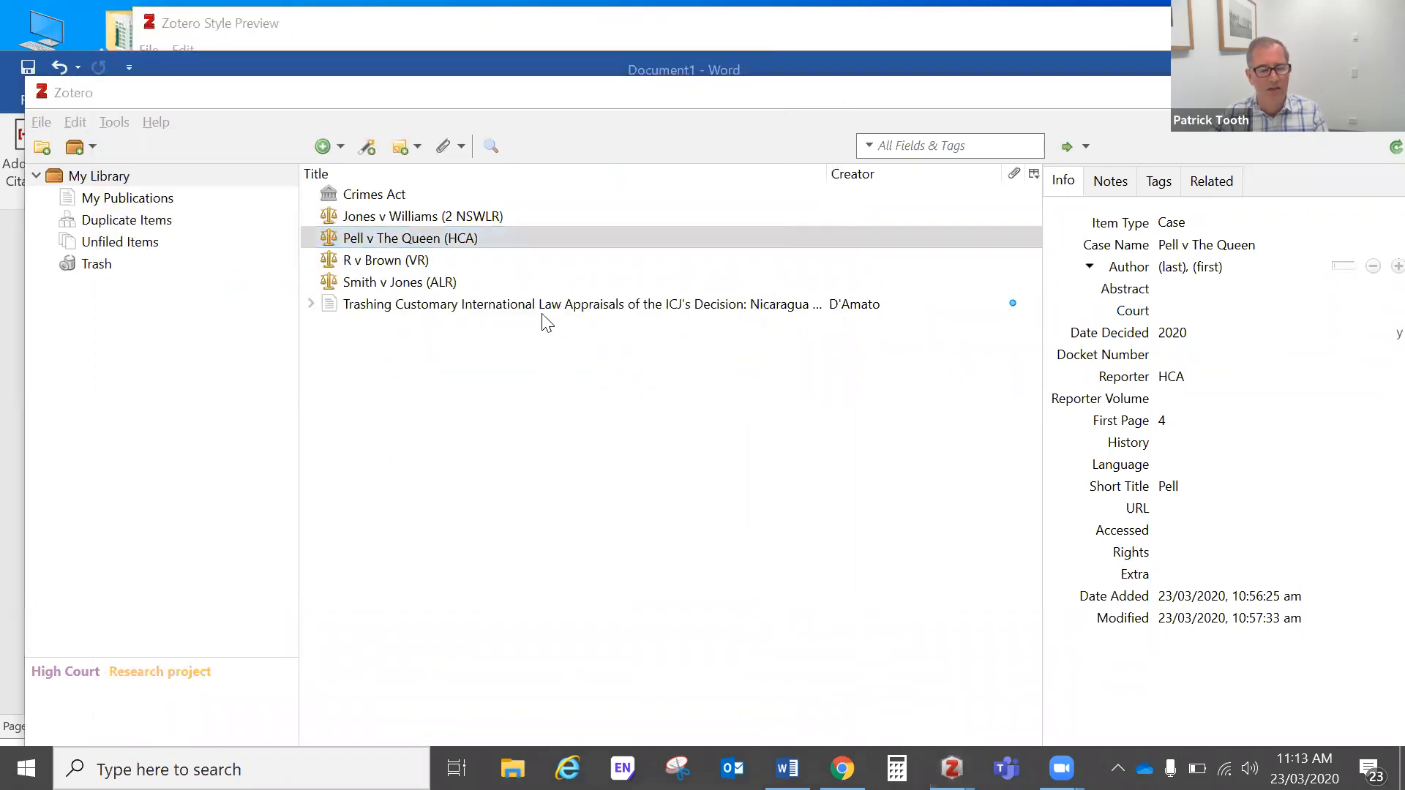
key(alt+Tab)
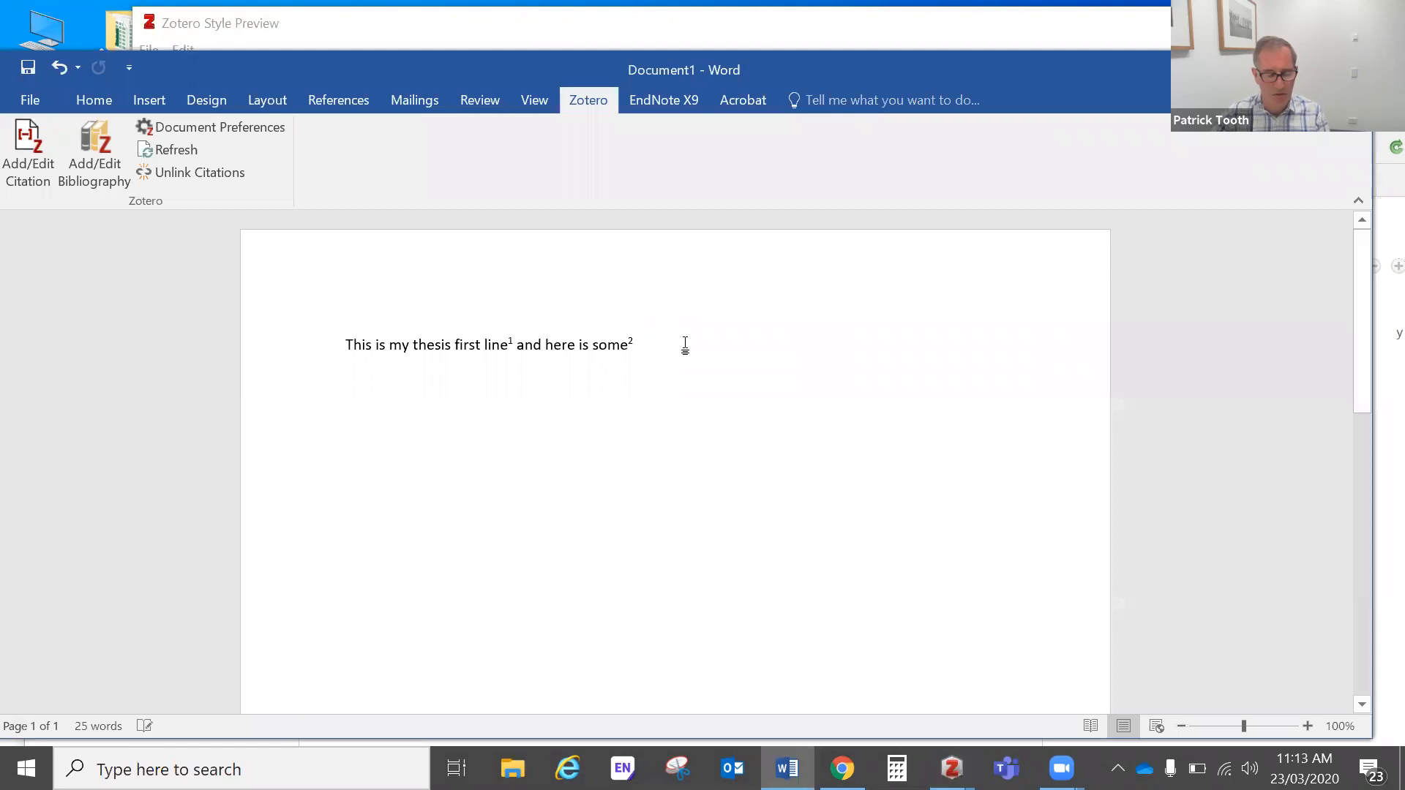
Type 'u iwue hiwh' and cite D'Amato's 'Trashing Customary International Law' article as footnote 3.
text(u iwue hiwh)
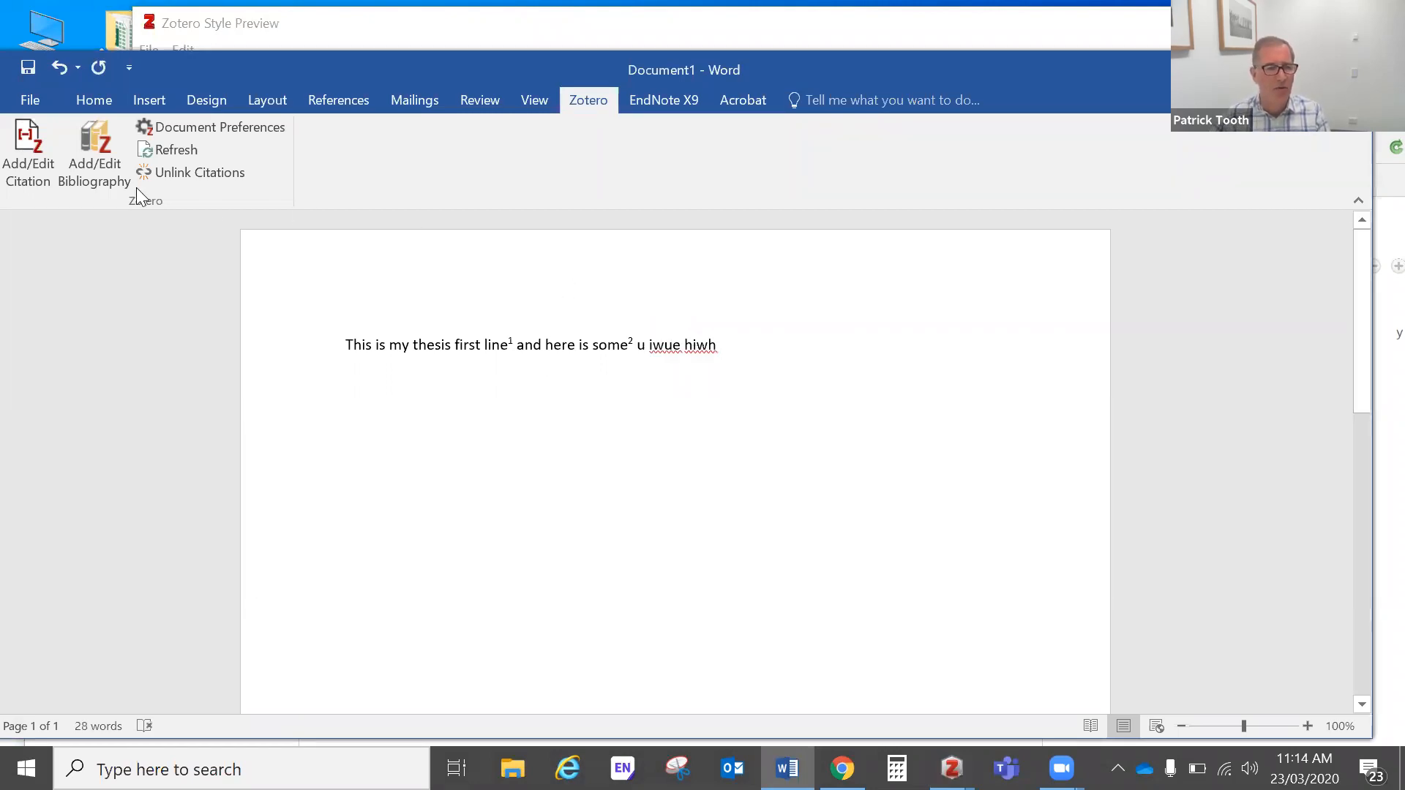
click(29, 157)
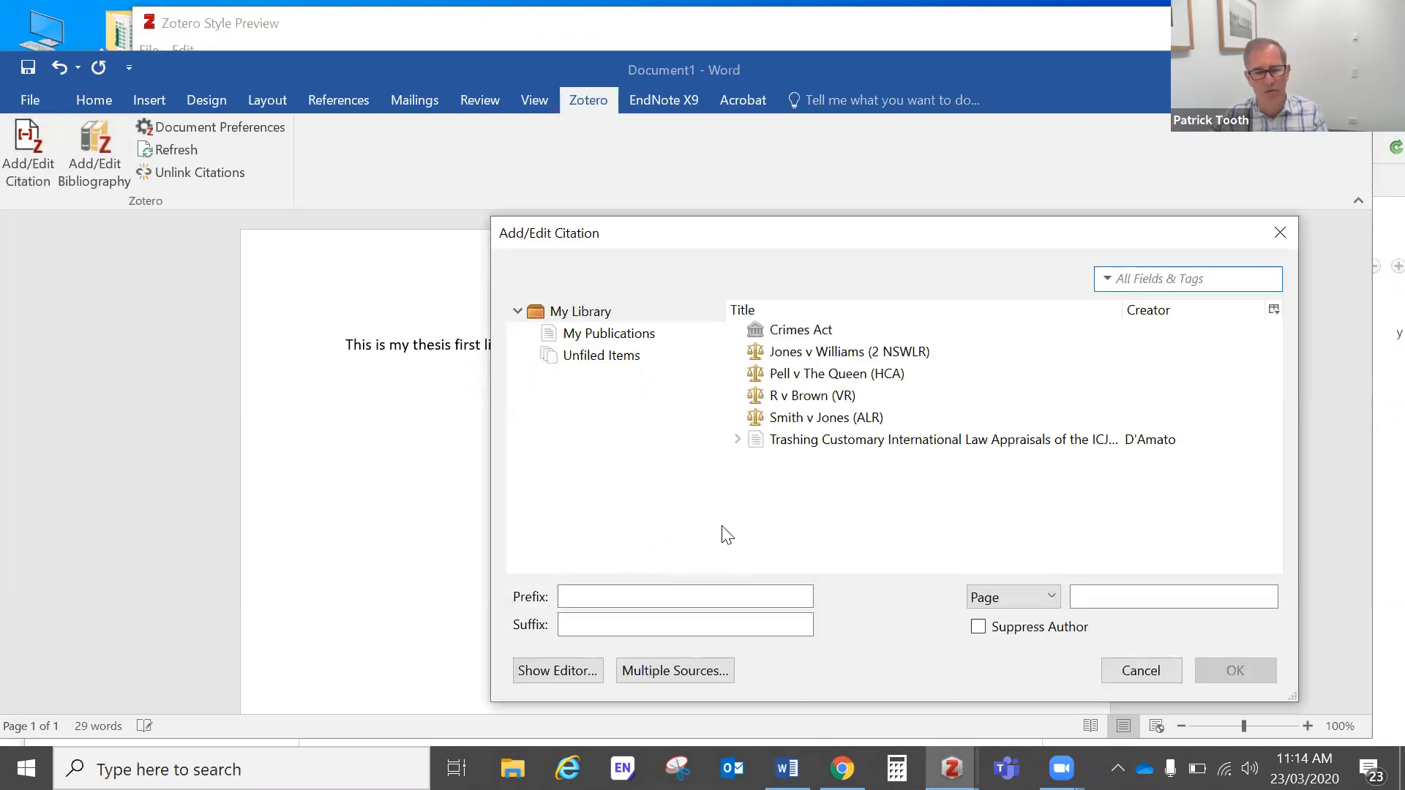
click(847, 447)
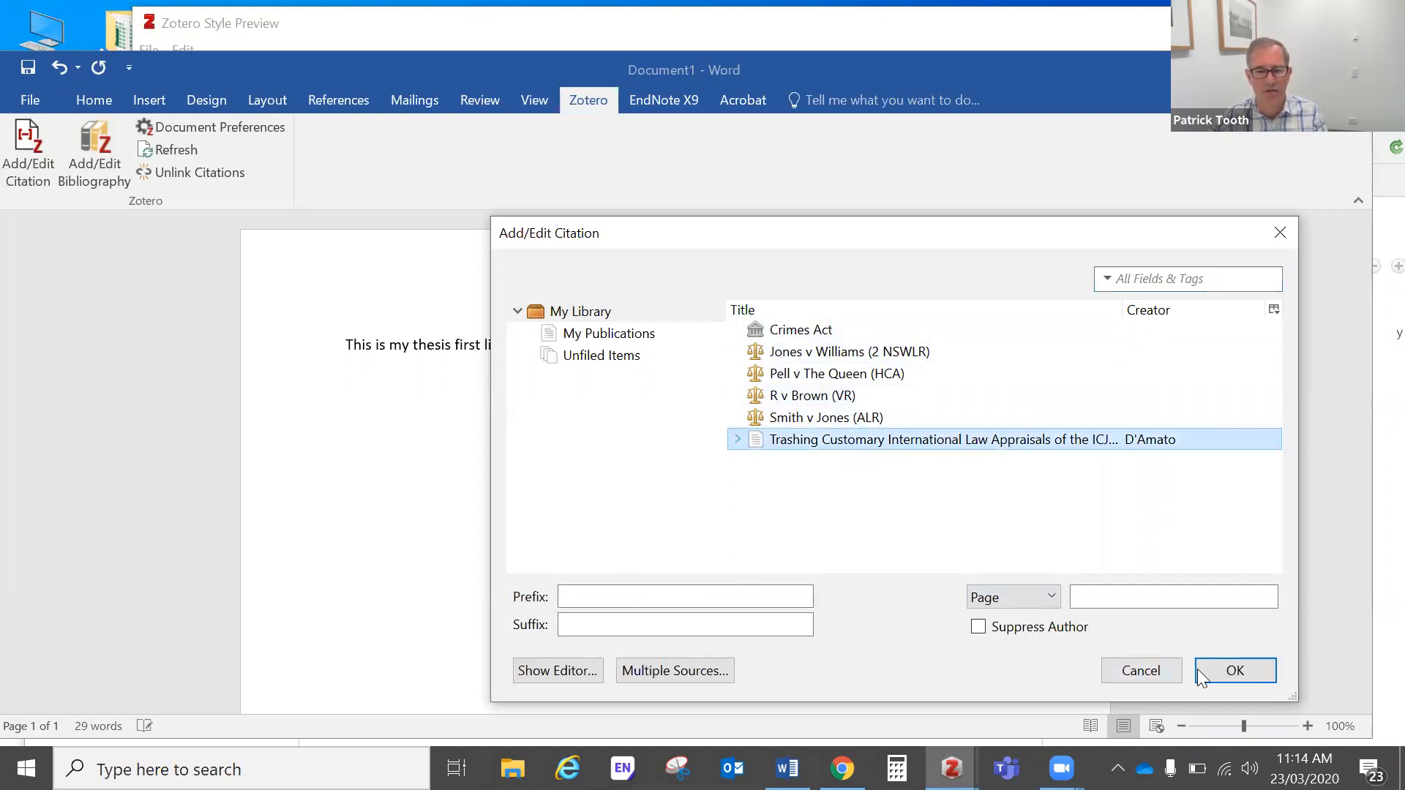
click(1251, 666)
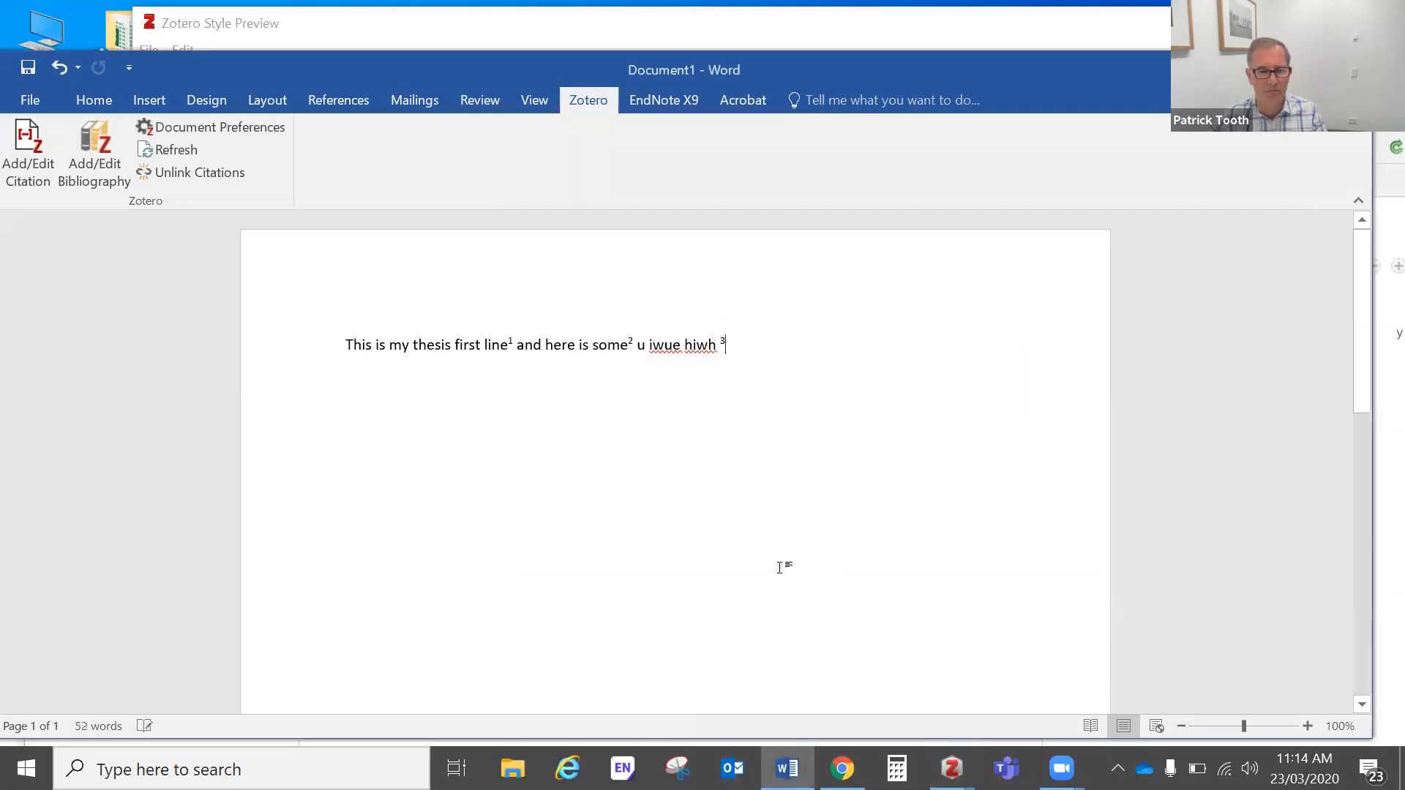
Add pinpoint page 90 to footnote 1's Jones v Williams citation, then select footnote 2's Pell citation.
scroll(781, 573, down, 3)
scroll(780, 573, down, 10)
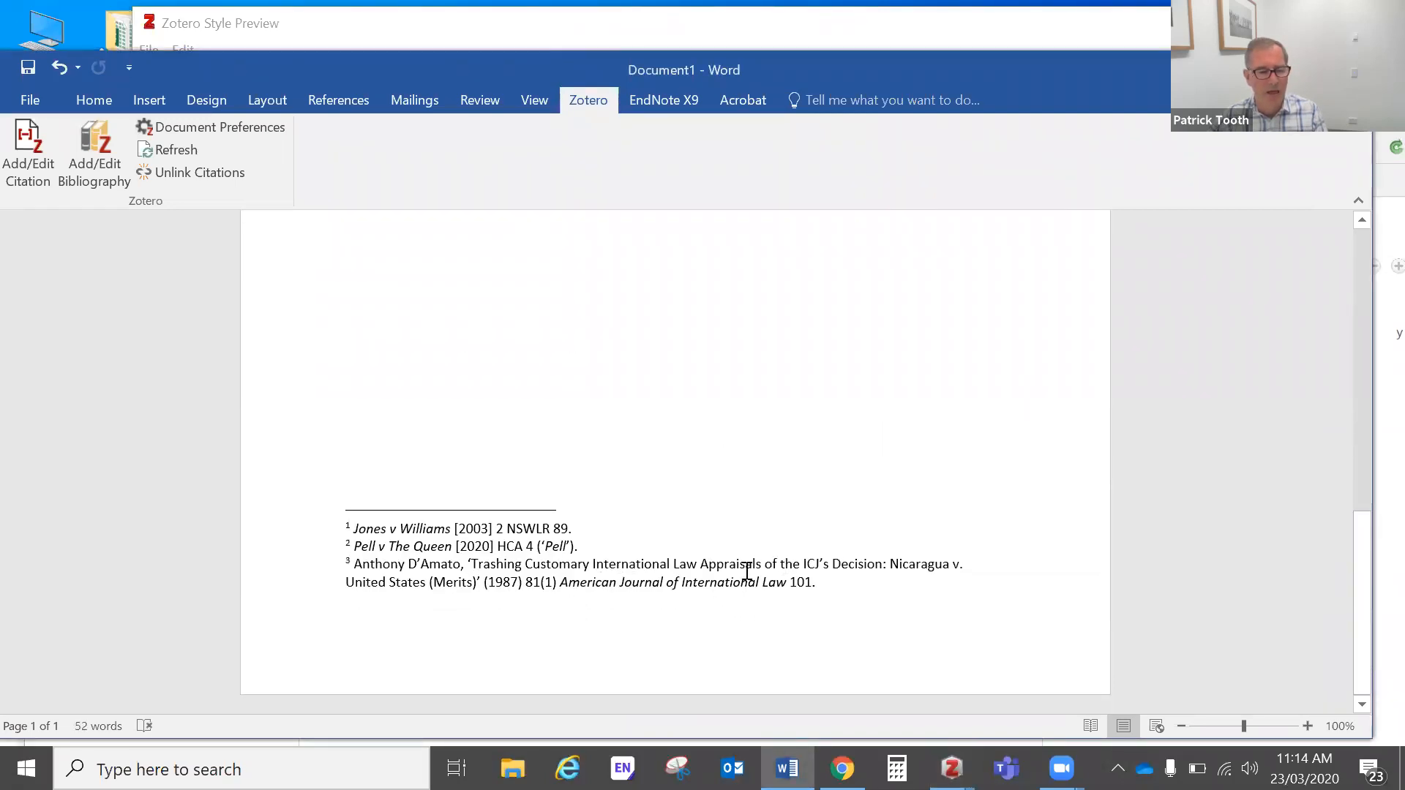
scroll(741, 576, up, 1)
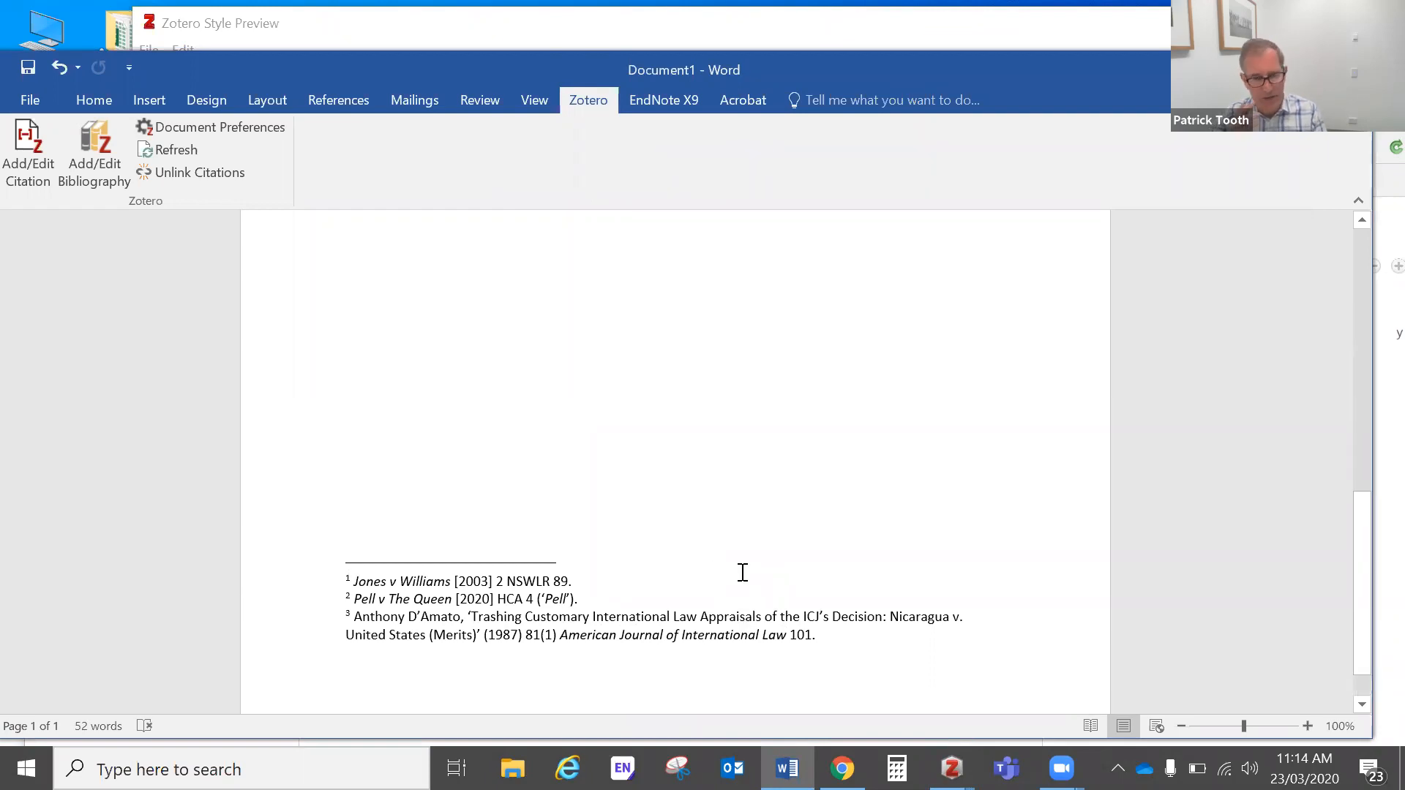
click(465, 592)
click(452, 582)
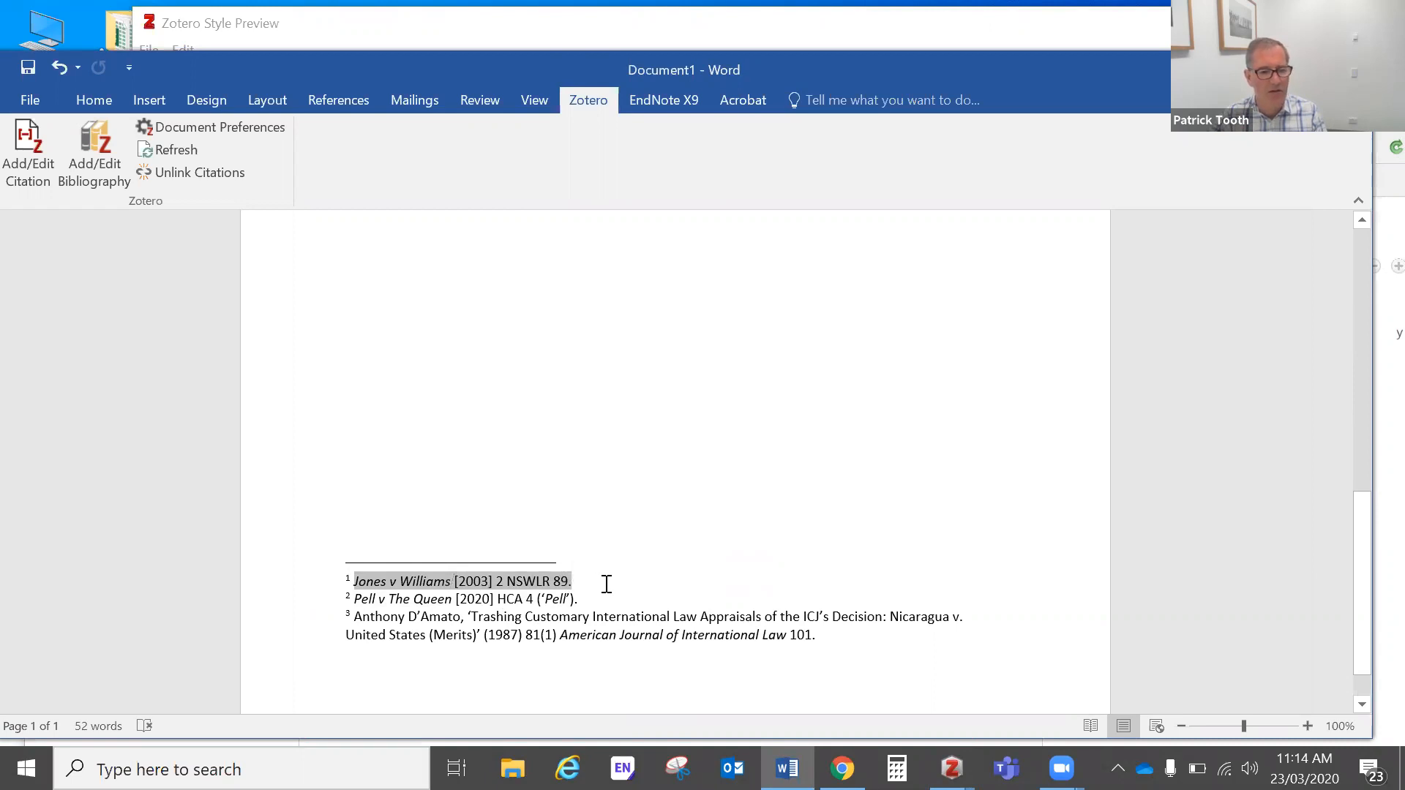
click(32, 142)
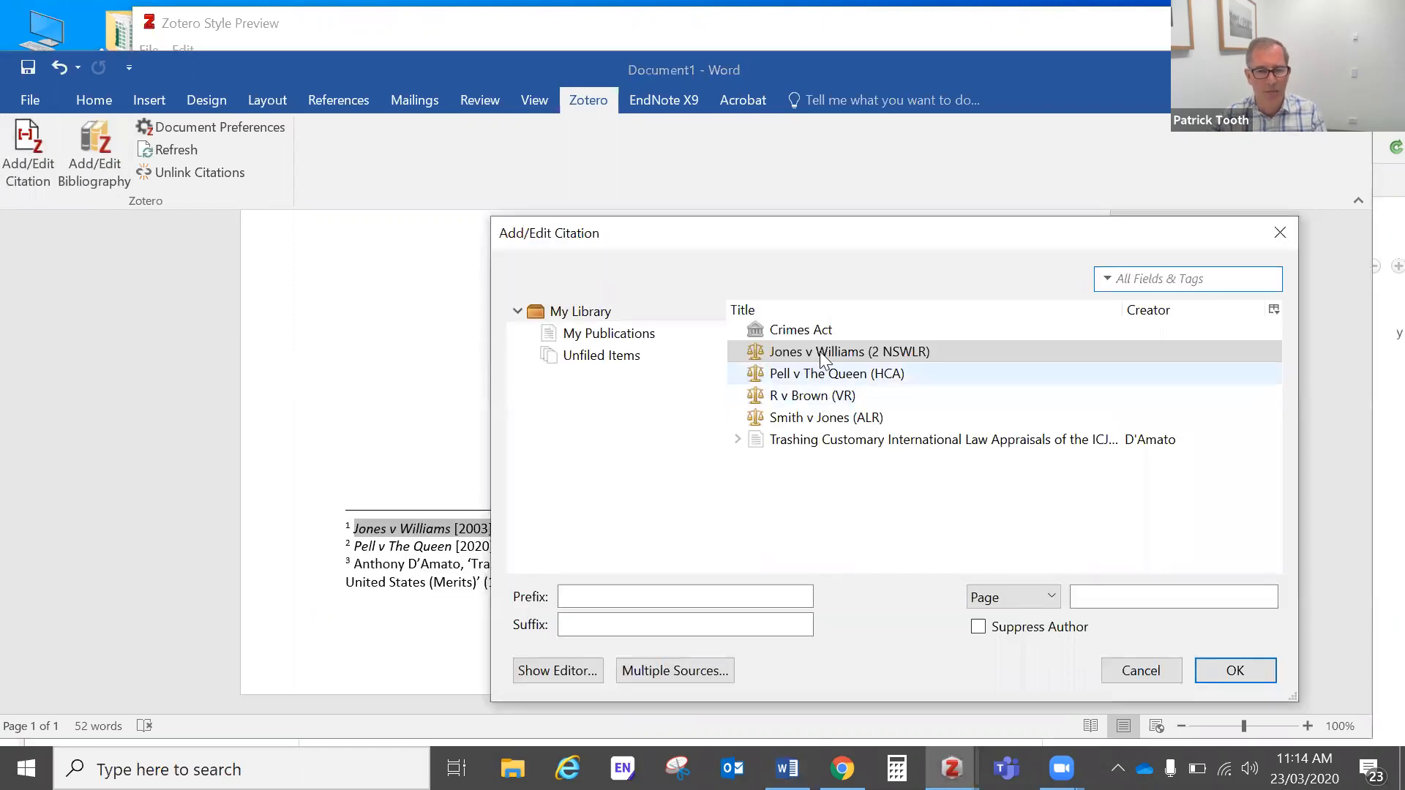
click(1076, 604)
text(90)
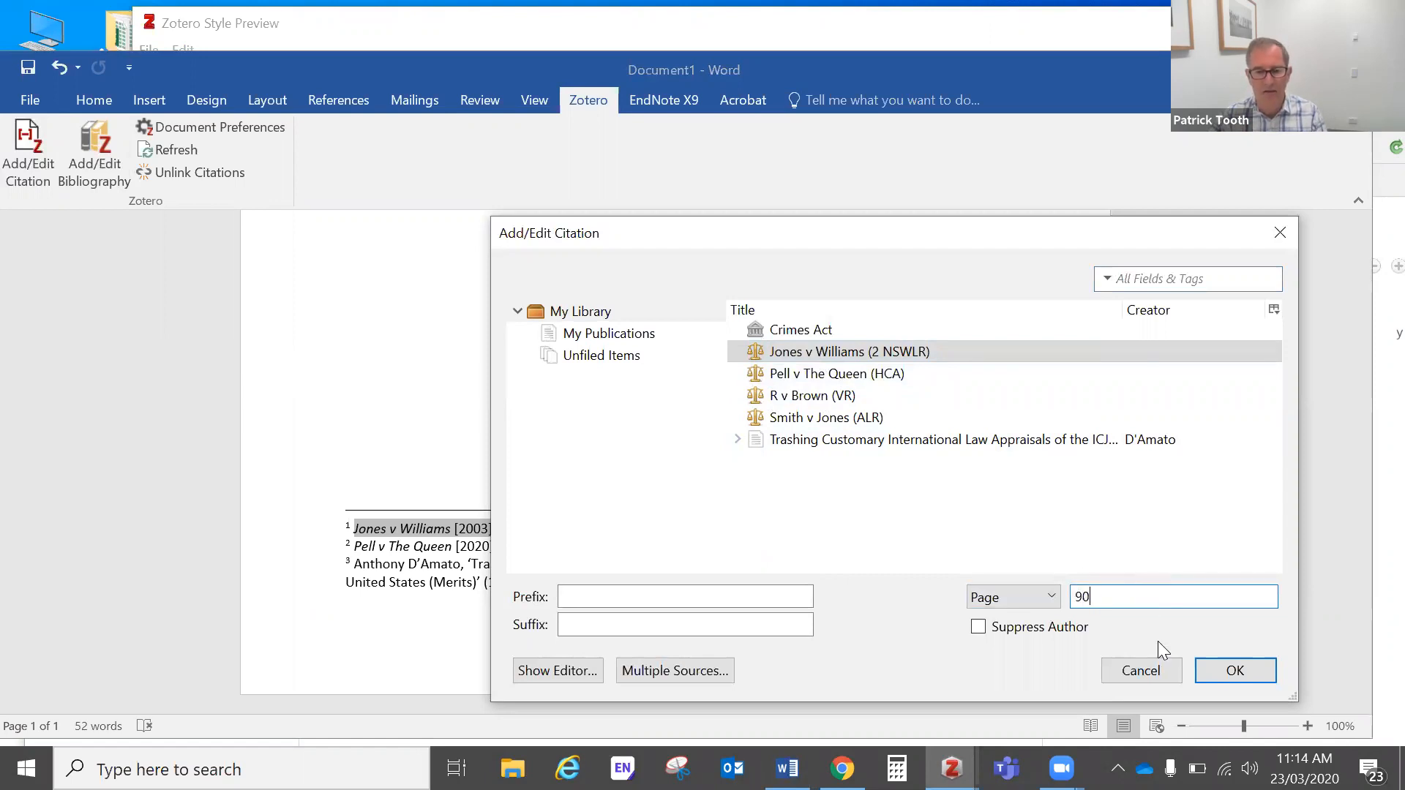
click(1230, 670)
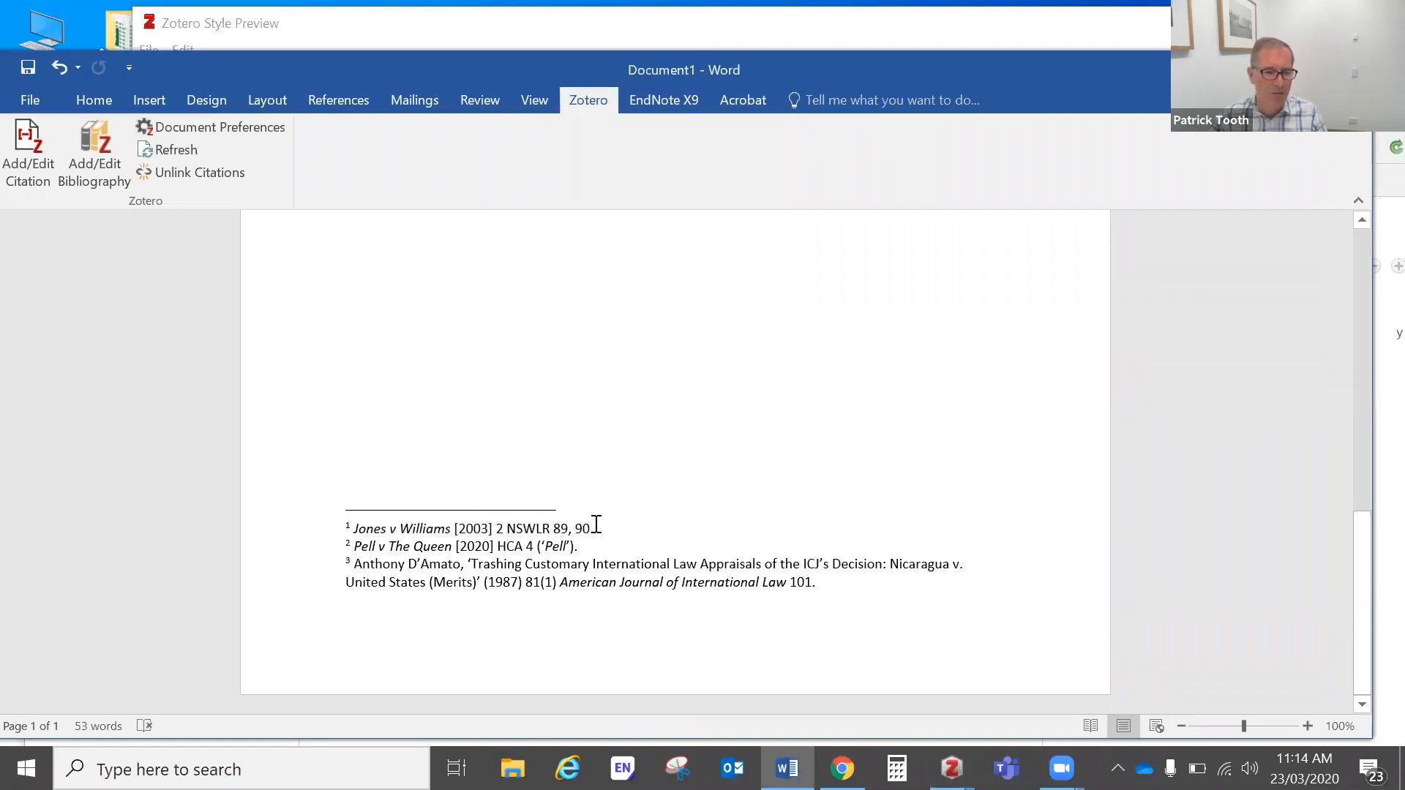
click(506, 546)
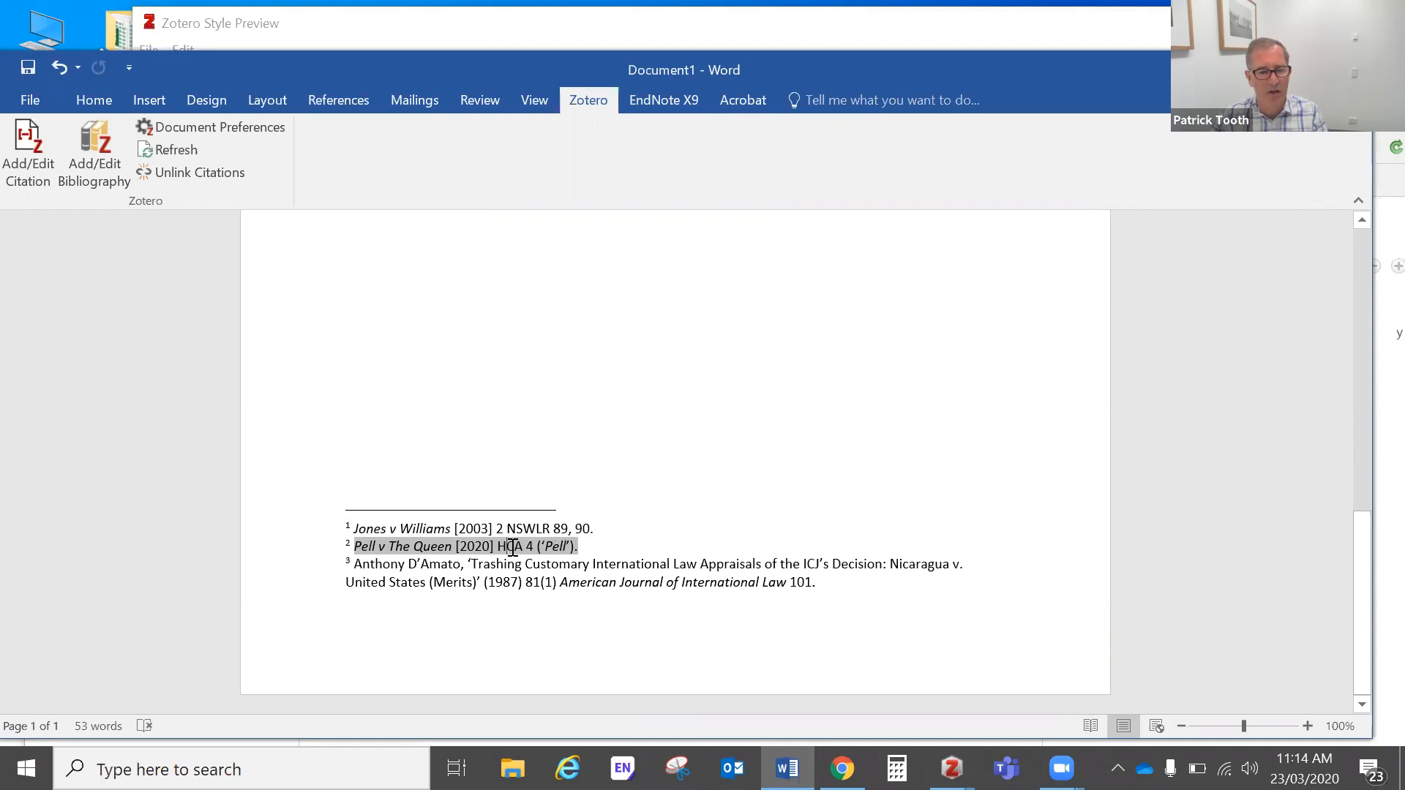
Give the Pell v The Queen citation the paragraph pinpoint [5].
click(31, 142)
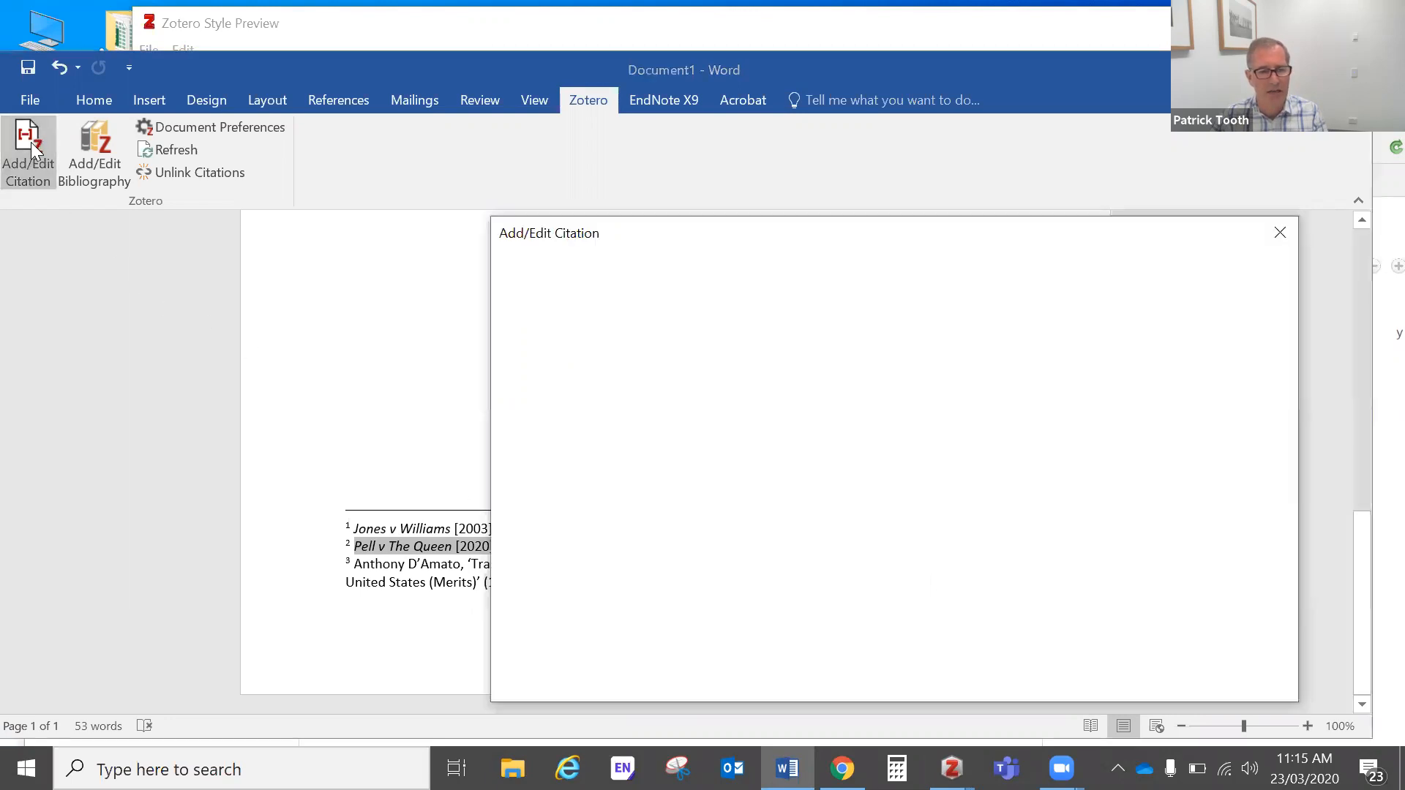
click(1112, 590)
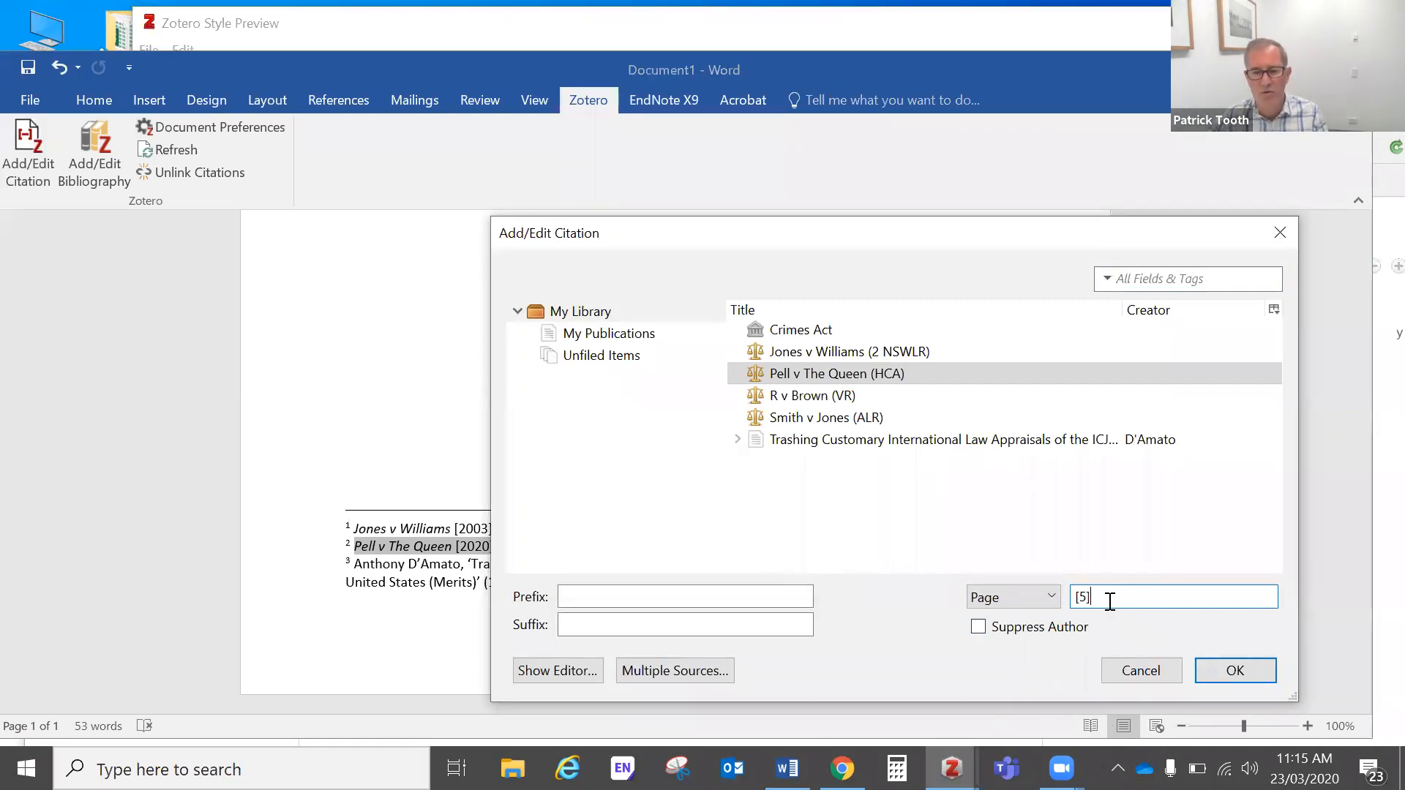
click(1235, 670)
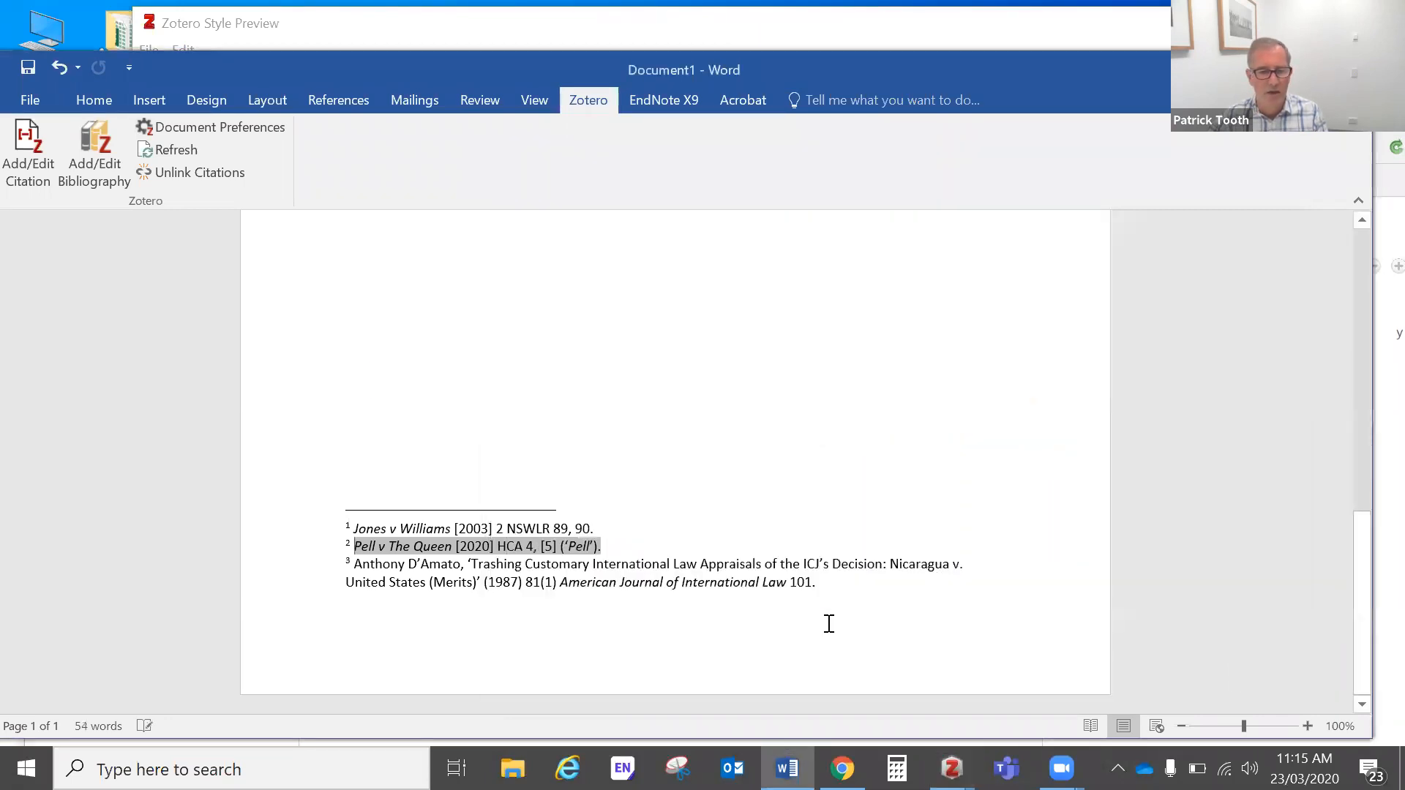
click(619, 607)
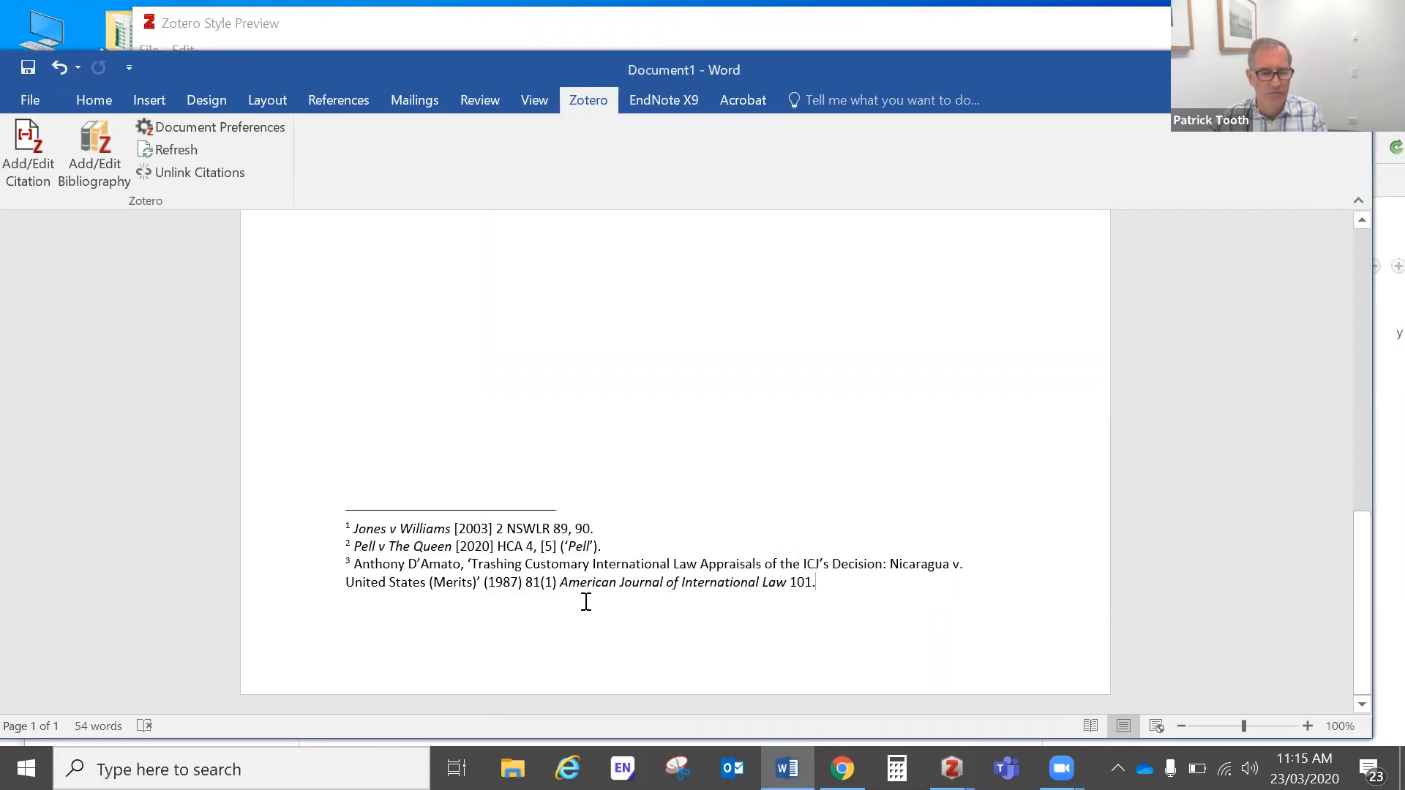
Give the D'Amato article citation in footnote 3 pinpoint page 105.
click(606, 578)
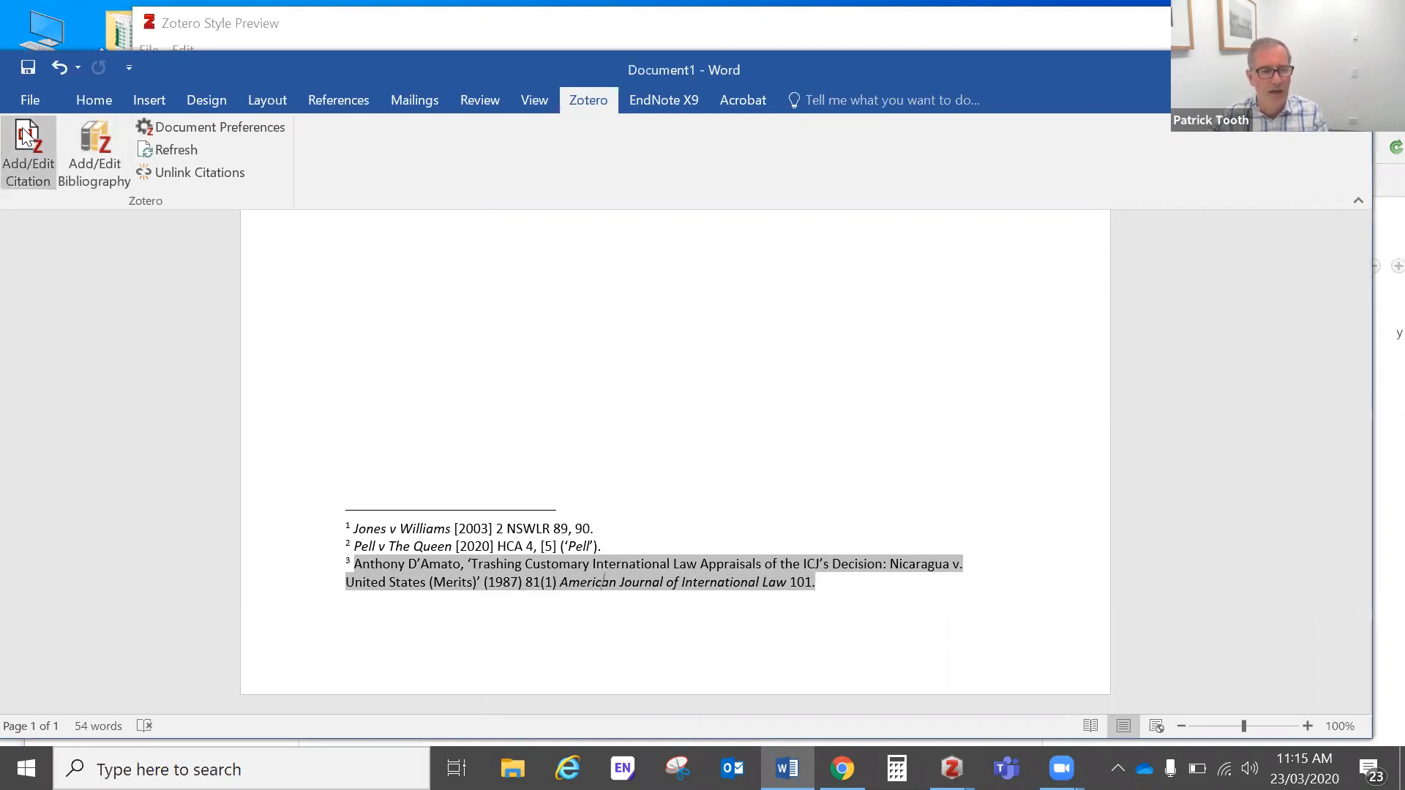
click(28, 153)
click(1111, 597)
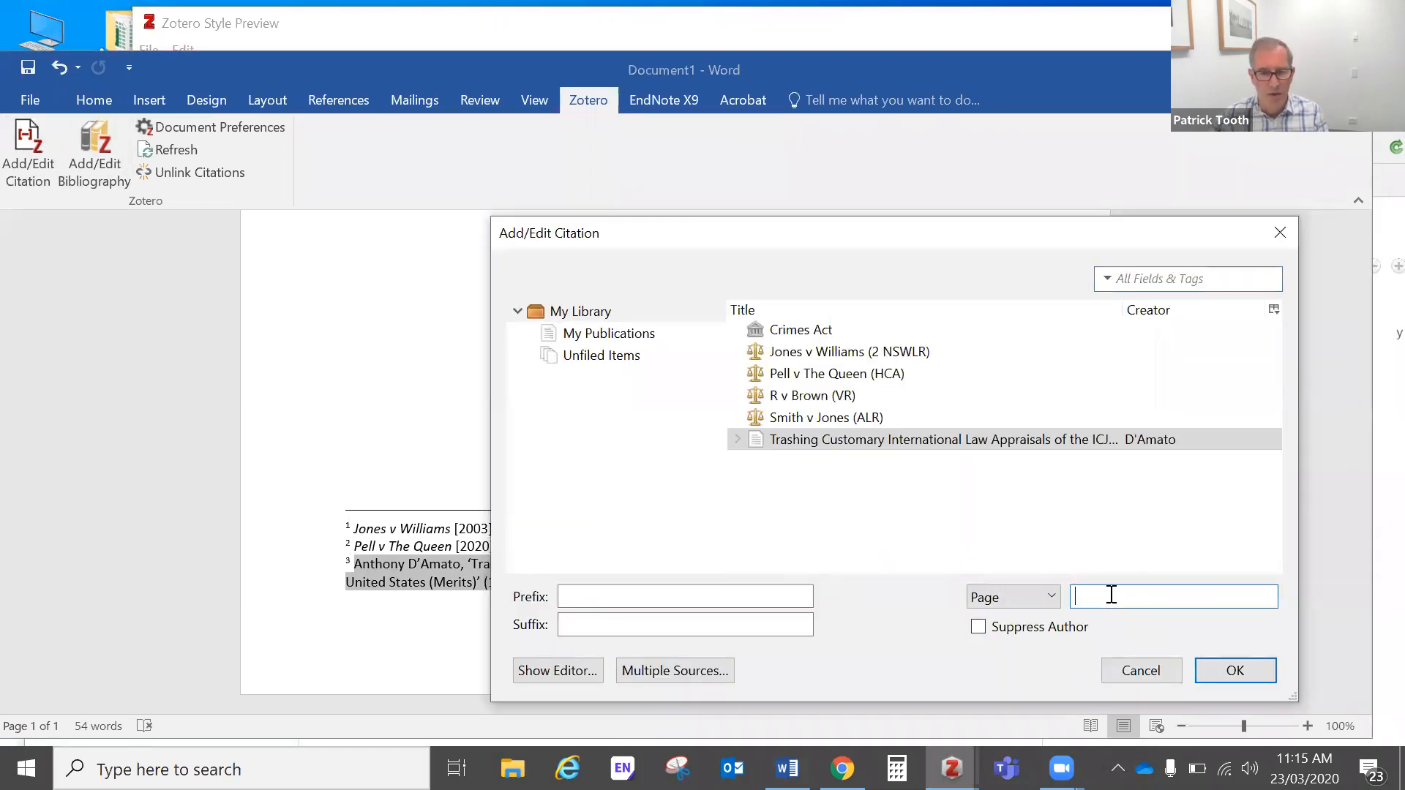
text(105)
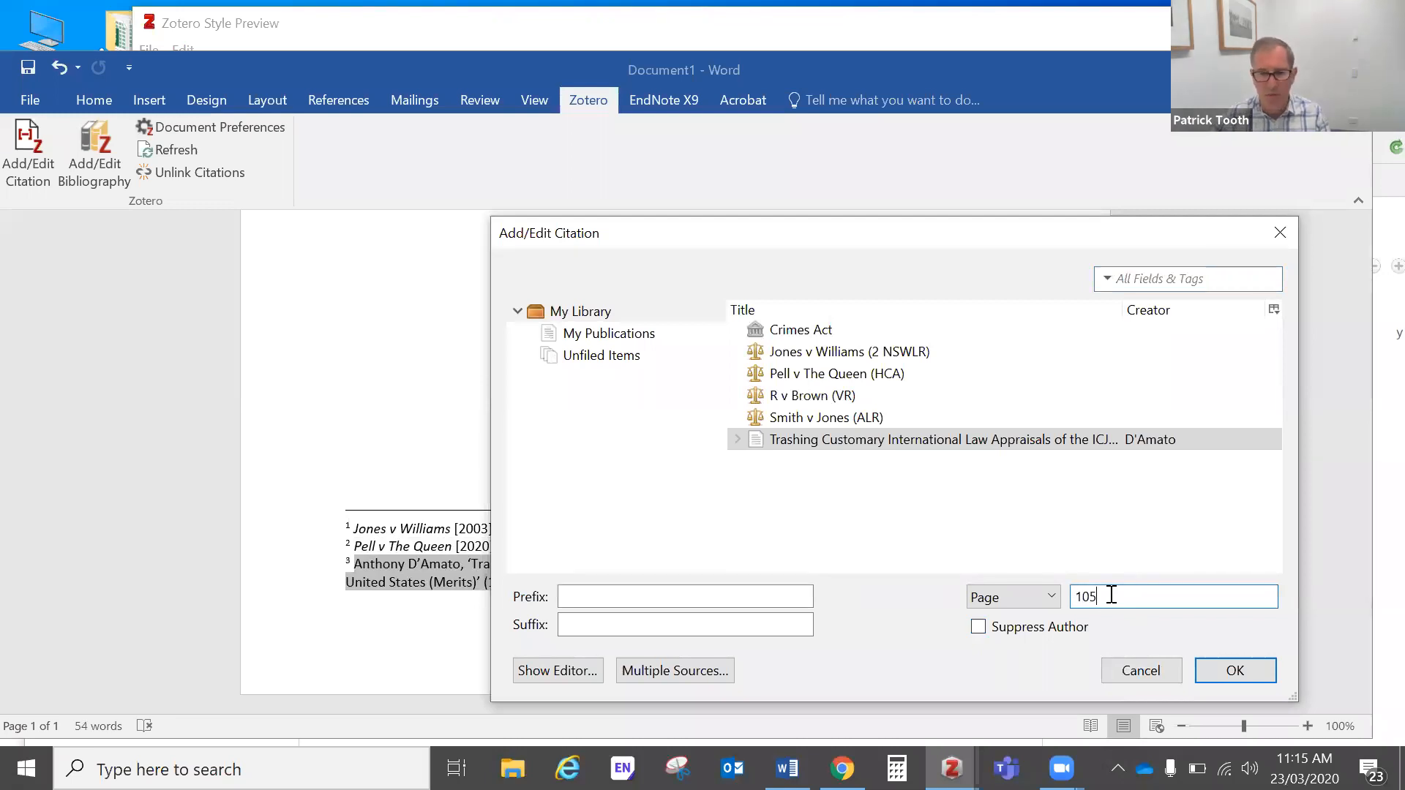
click(1236, 672)
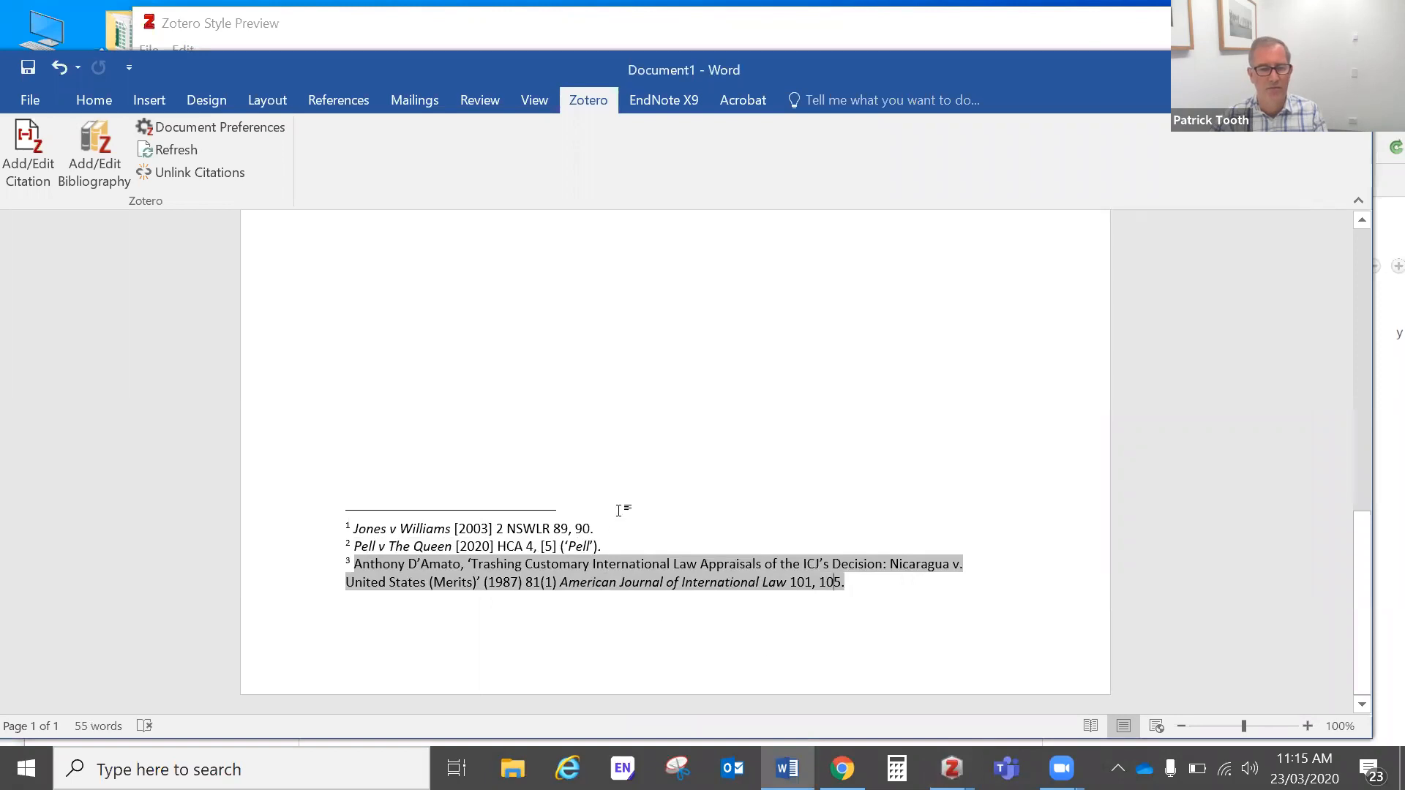
scroll(723, 402, up, 1)
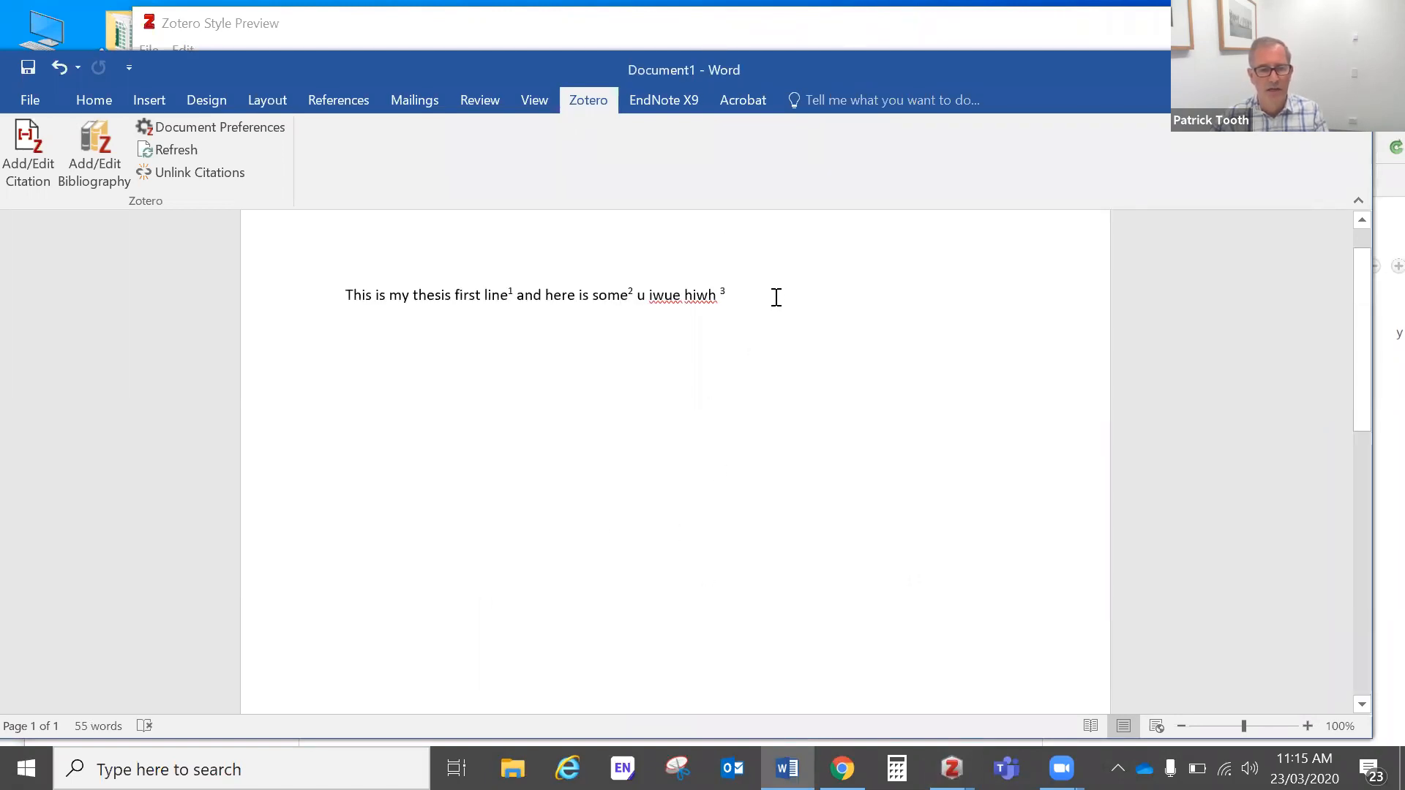
Type 'more words' and choose the Crimes Act 1900 (NSW) as the new citation's source.
text(more words)
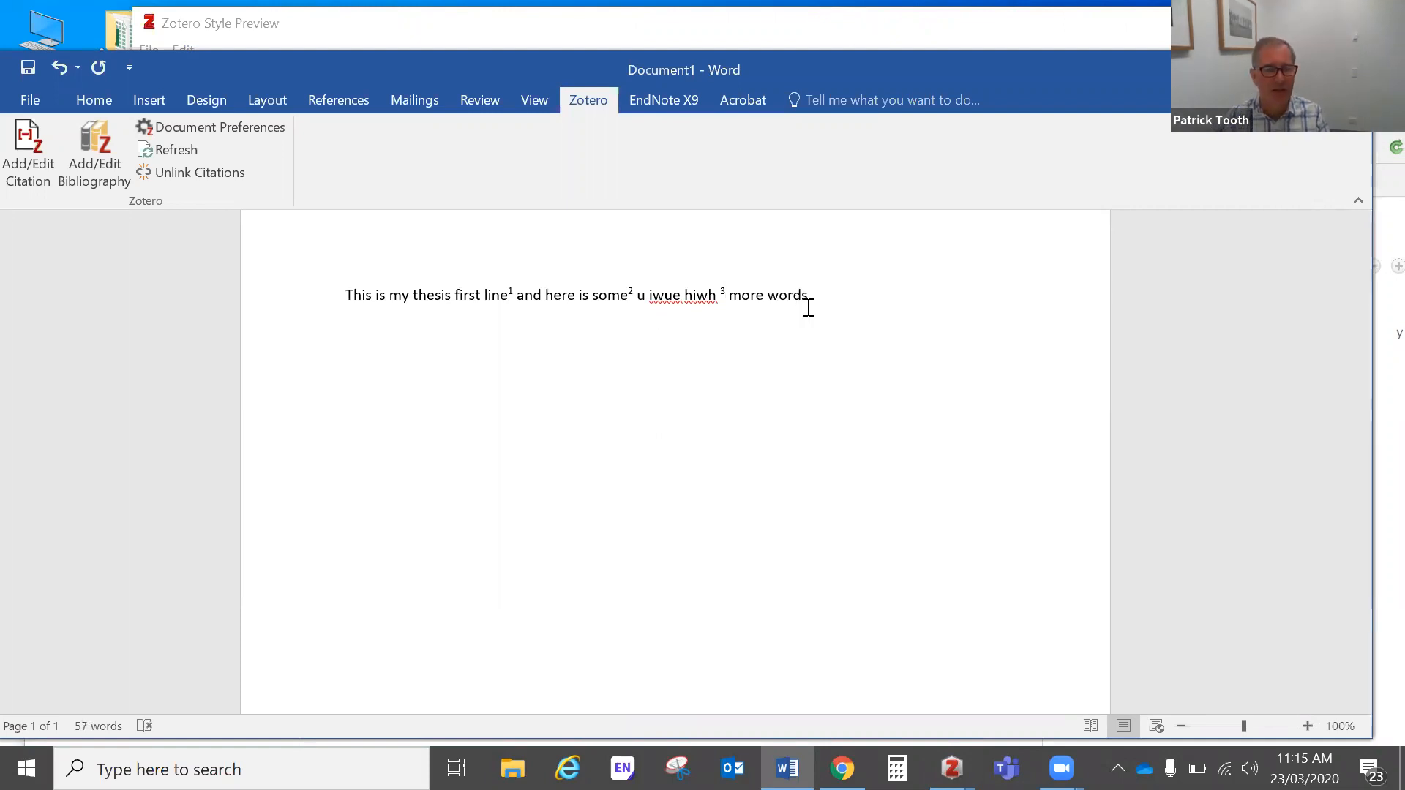
click(33, 150)
click(805, 337)
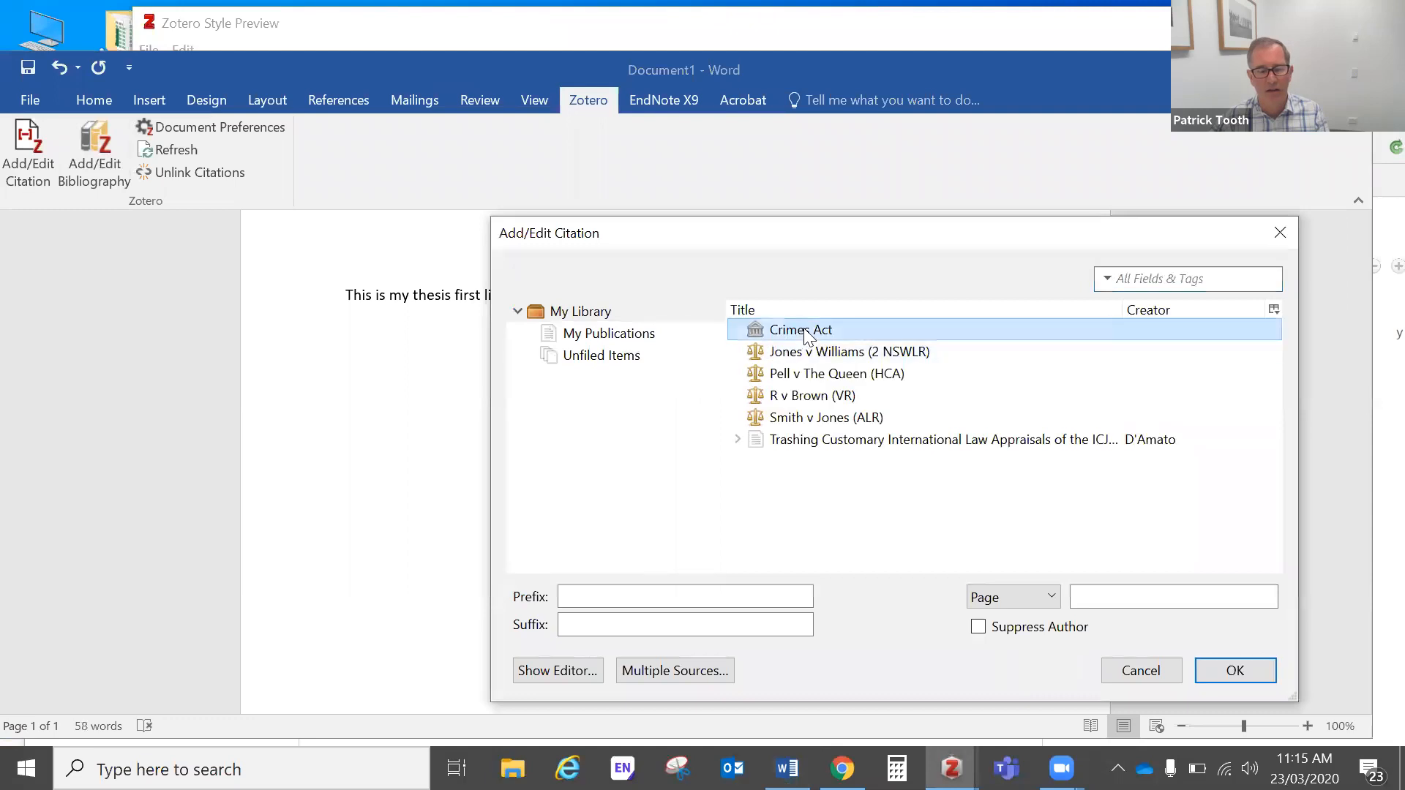
Set the Crimes Act pinpoint to 'ss 28A-28B' and insert it as footnote 4.
click(1097, 596)
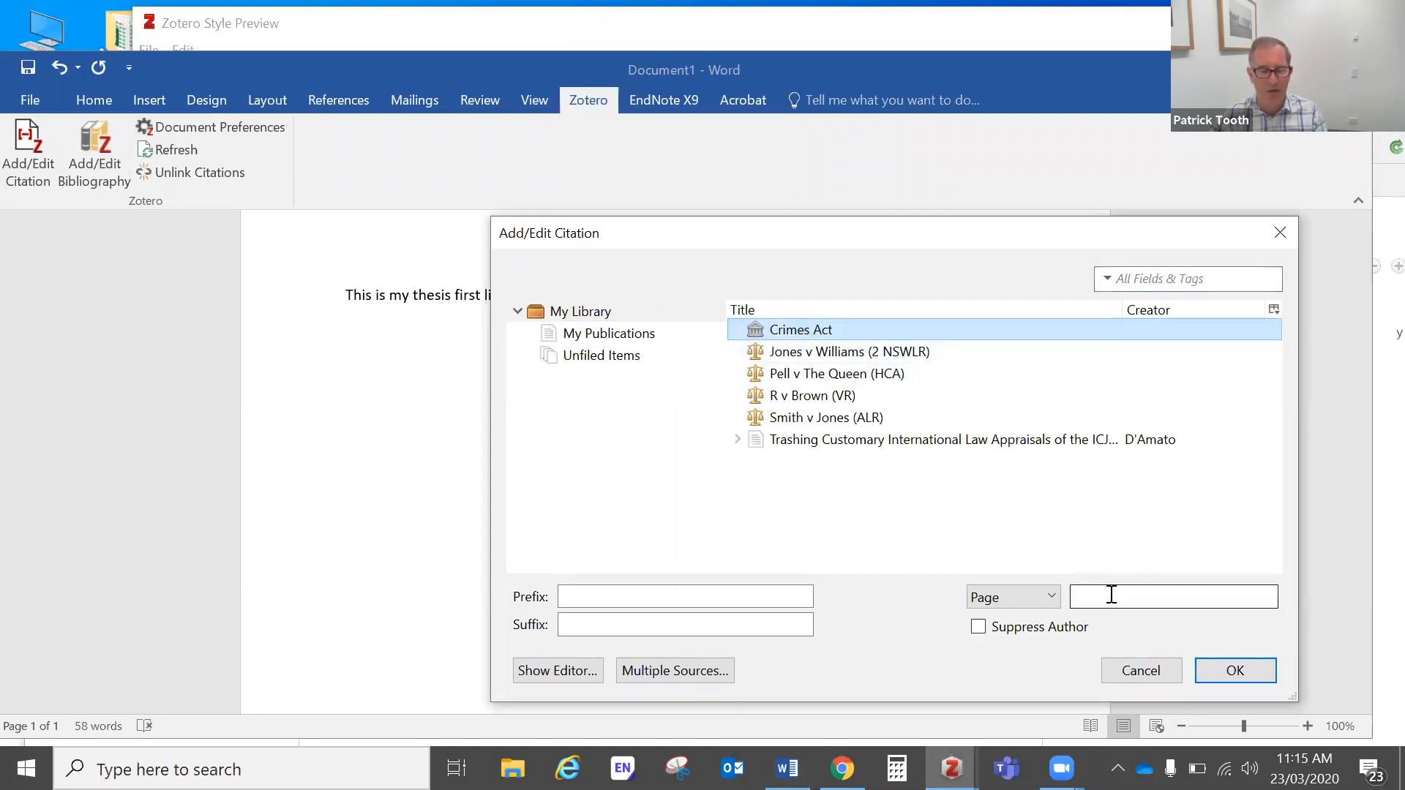
click(1111, 597)
text(s 28A)
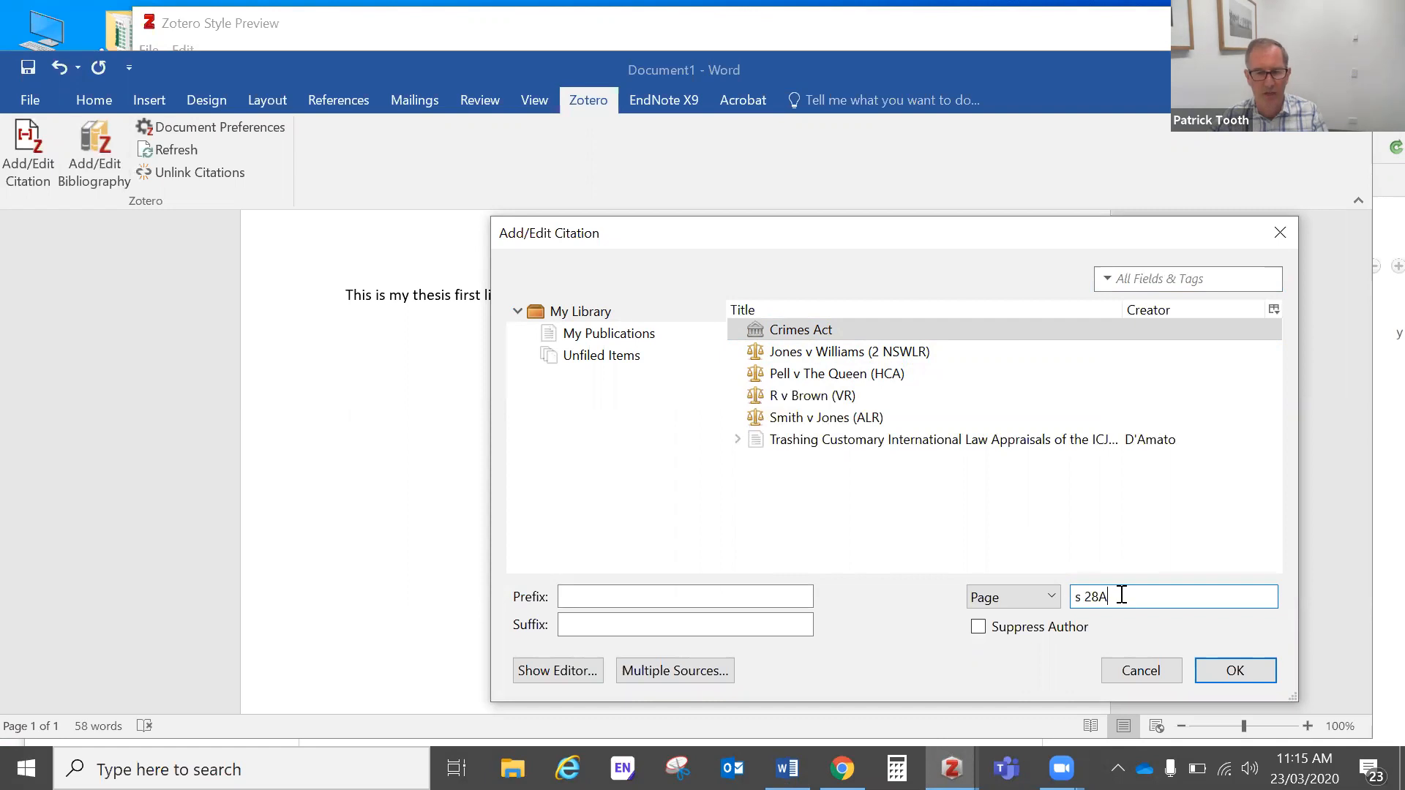
click(1079, 595)
text(s 28A)
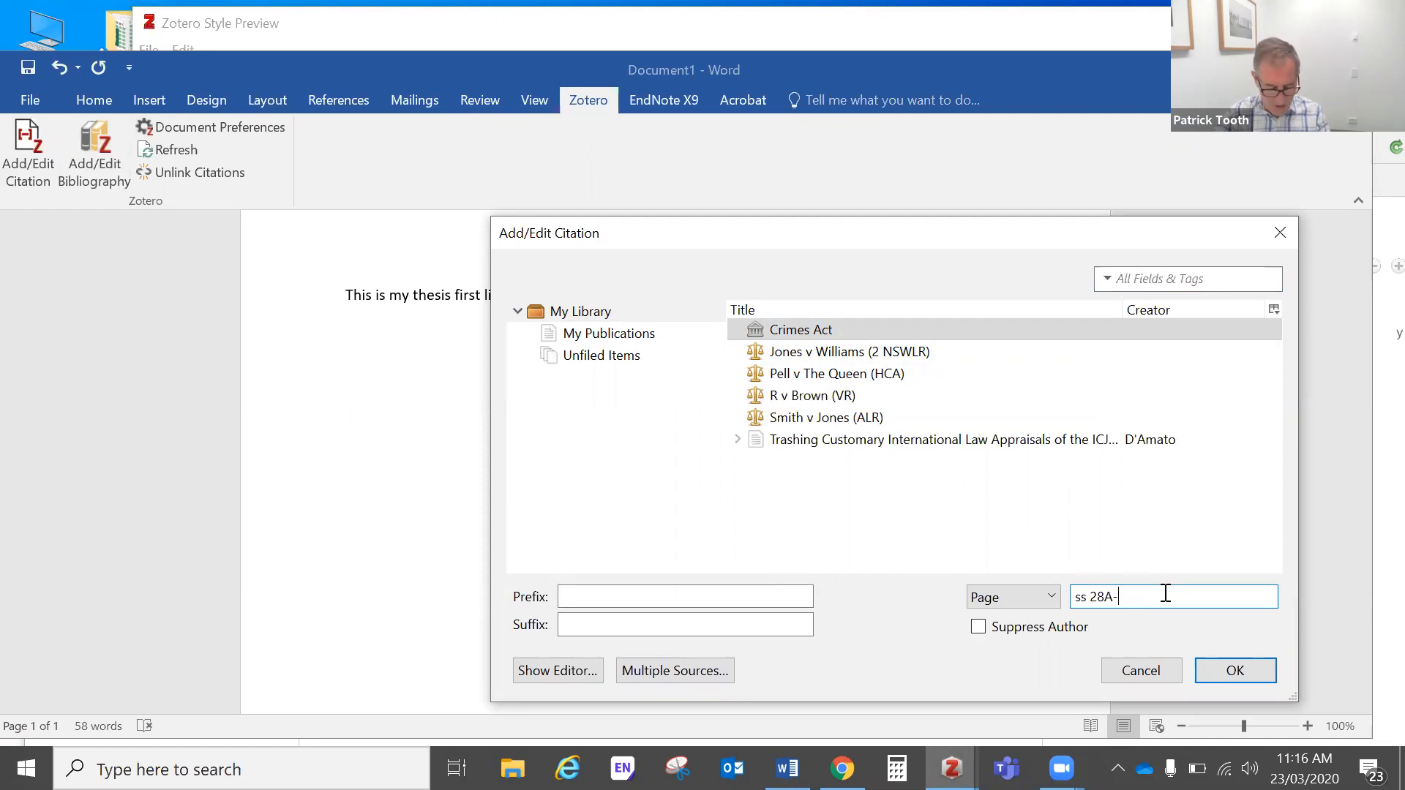
text(-28B)
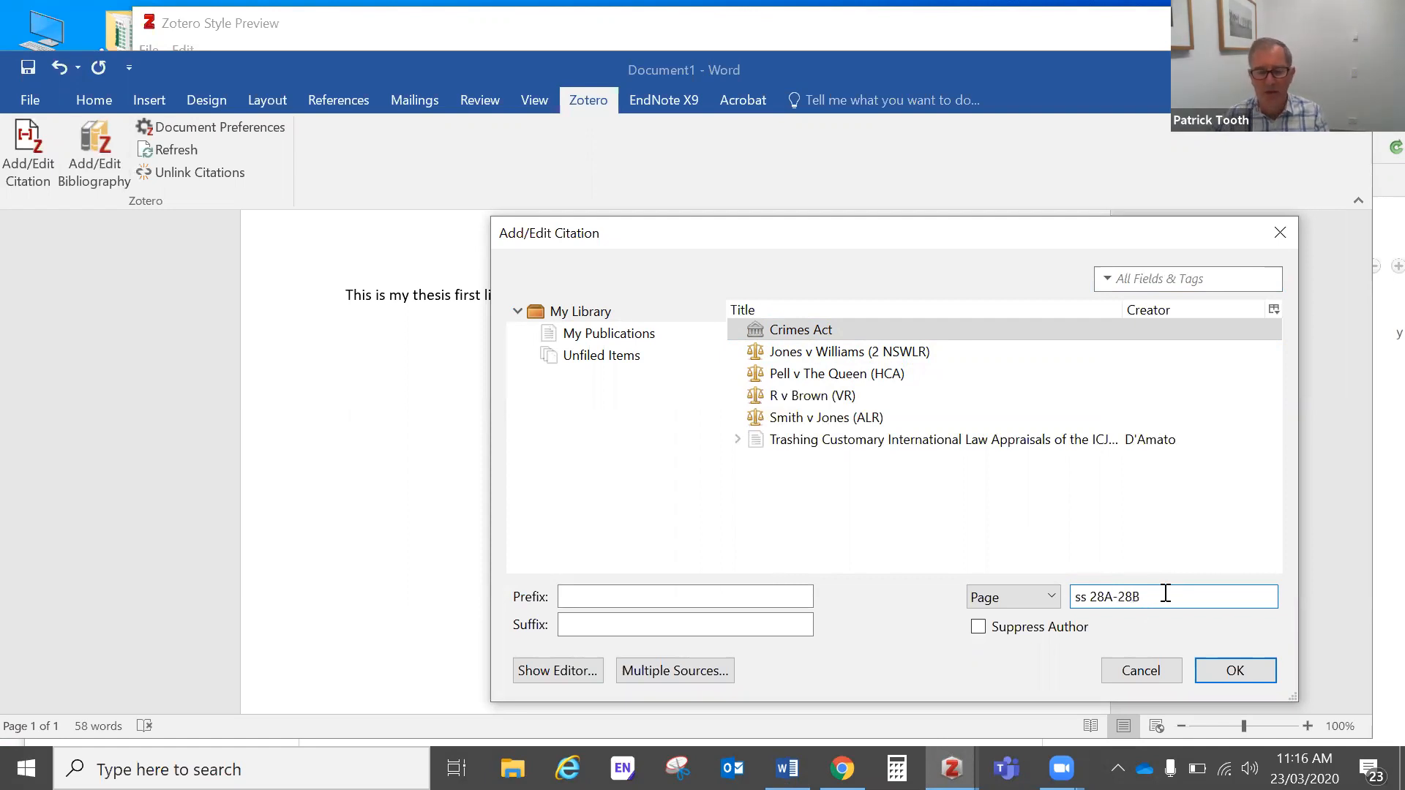
click(1236, 672)
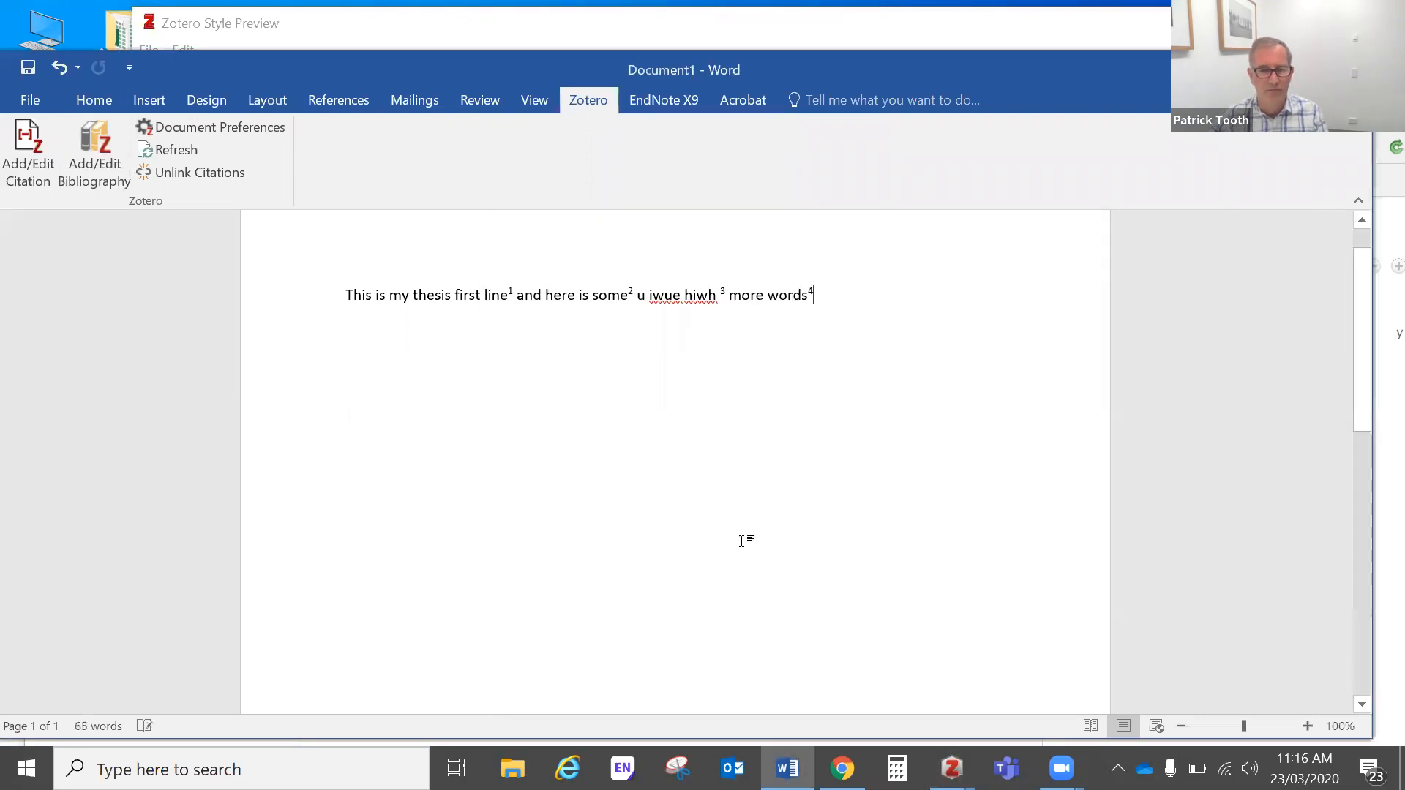
scroll(736, 532, down, 7)
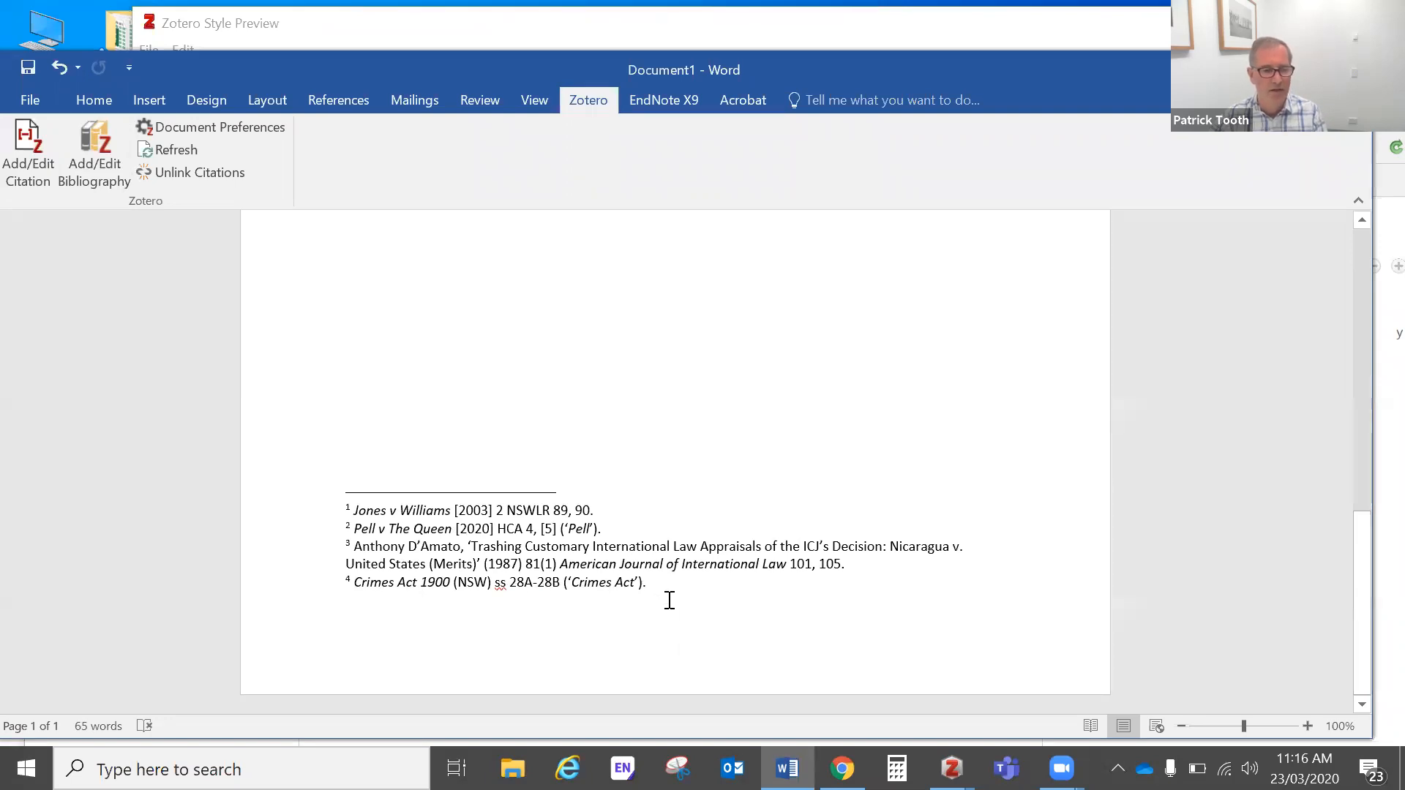
scroll(662, 598, up, 2)
scroll(667, 602, down, 1)
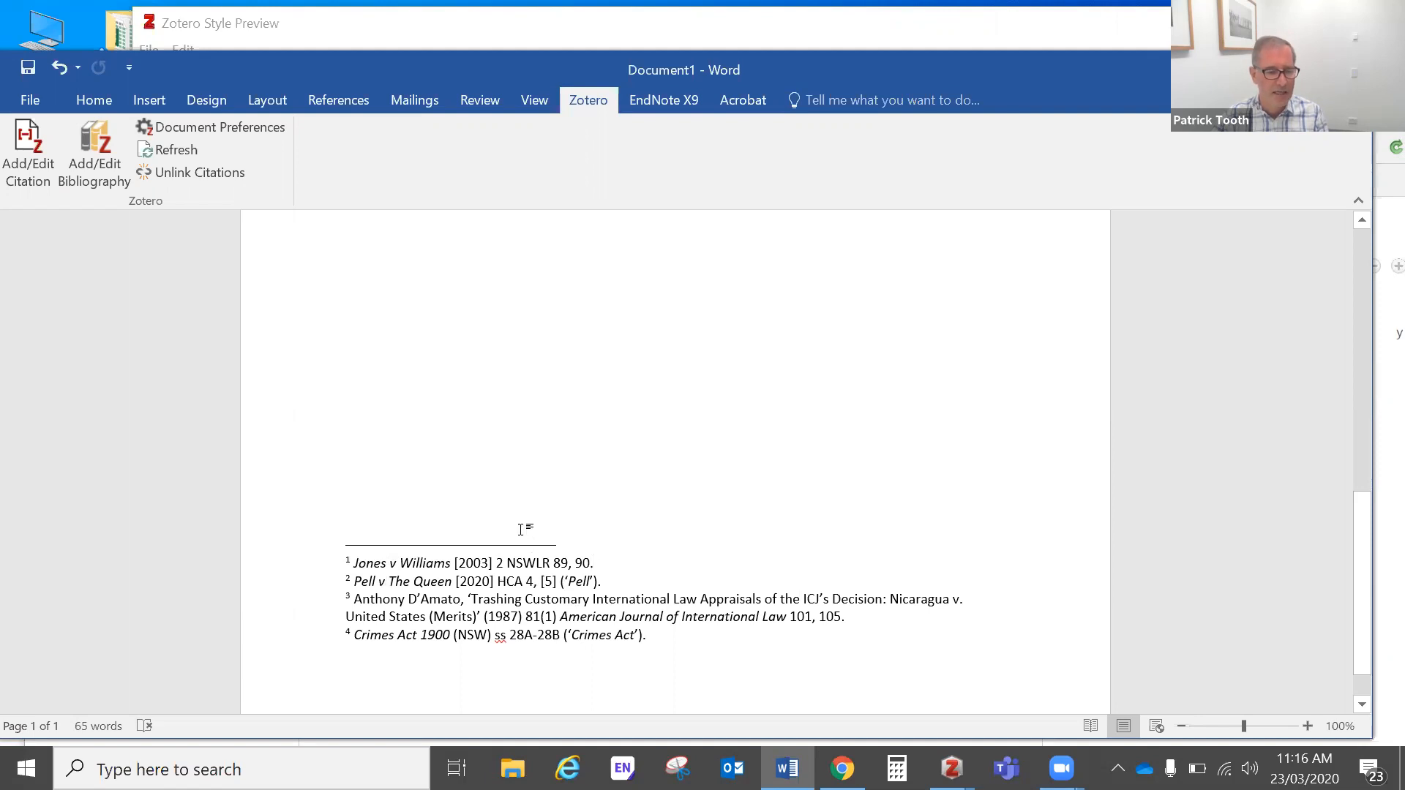
scroll(528, 527, up, 10)
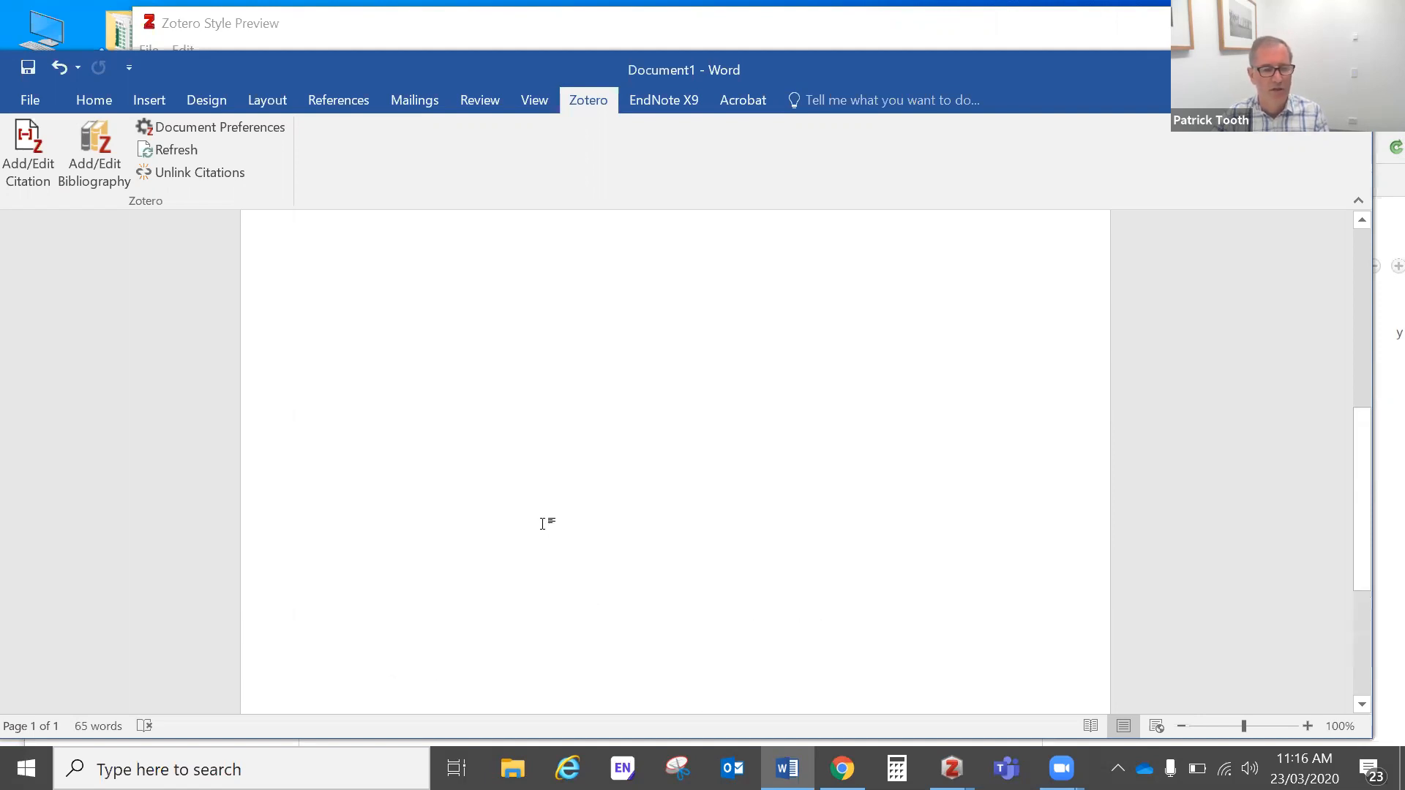
scroll(561, 531, up, 1)
Insert a Jones v Williams citation right after the word 'and' as the new footnote 2.
click(542, 345)
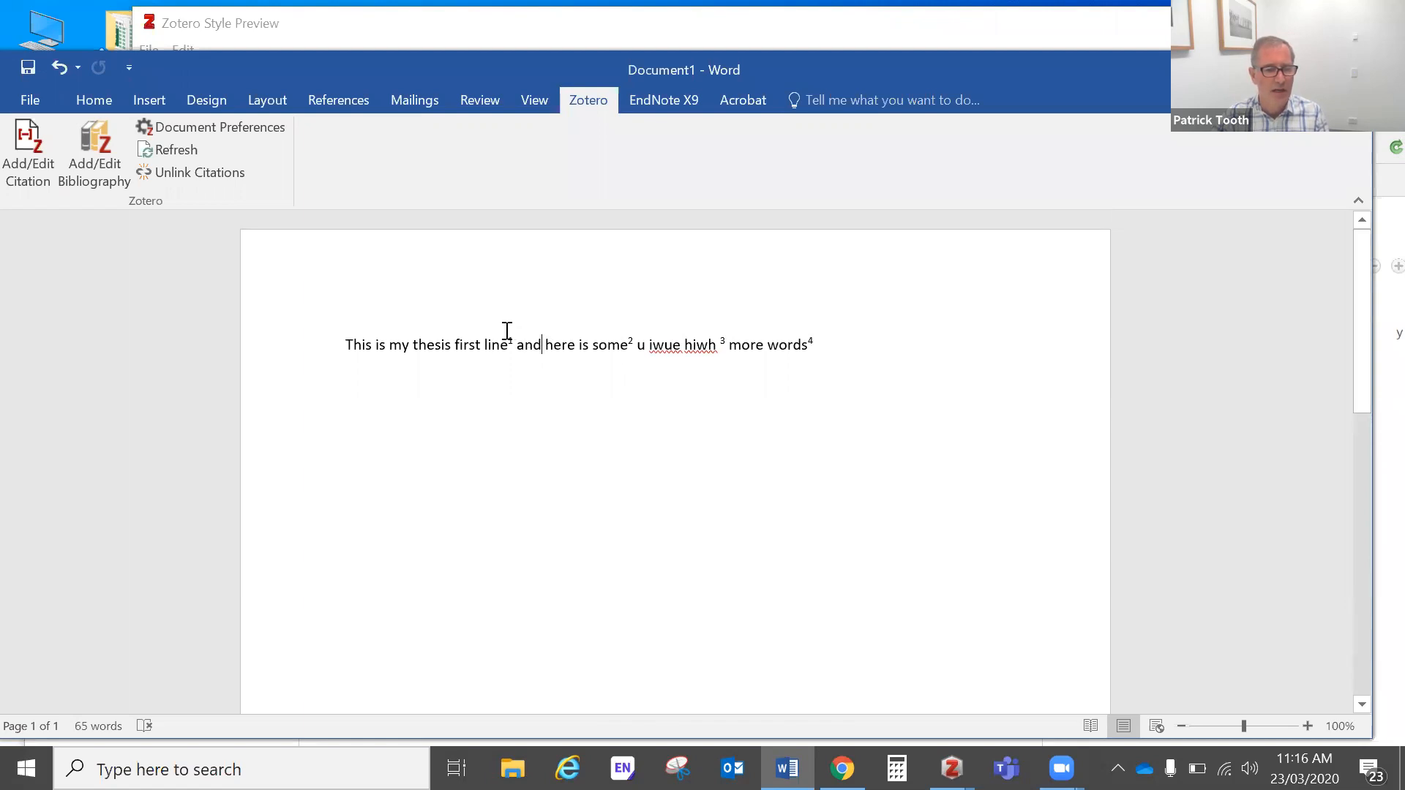
click(41, 143)
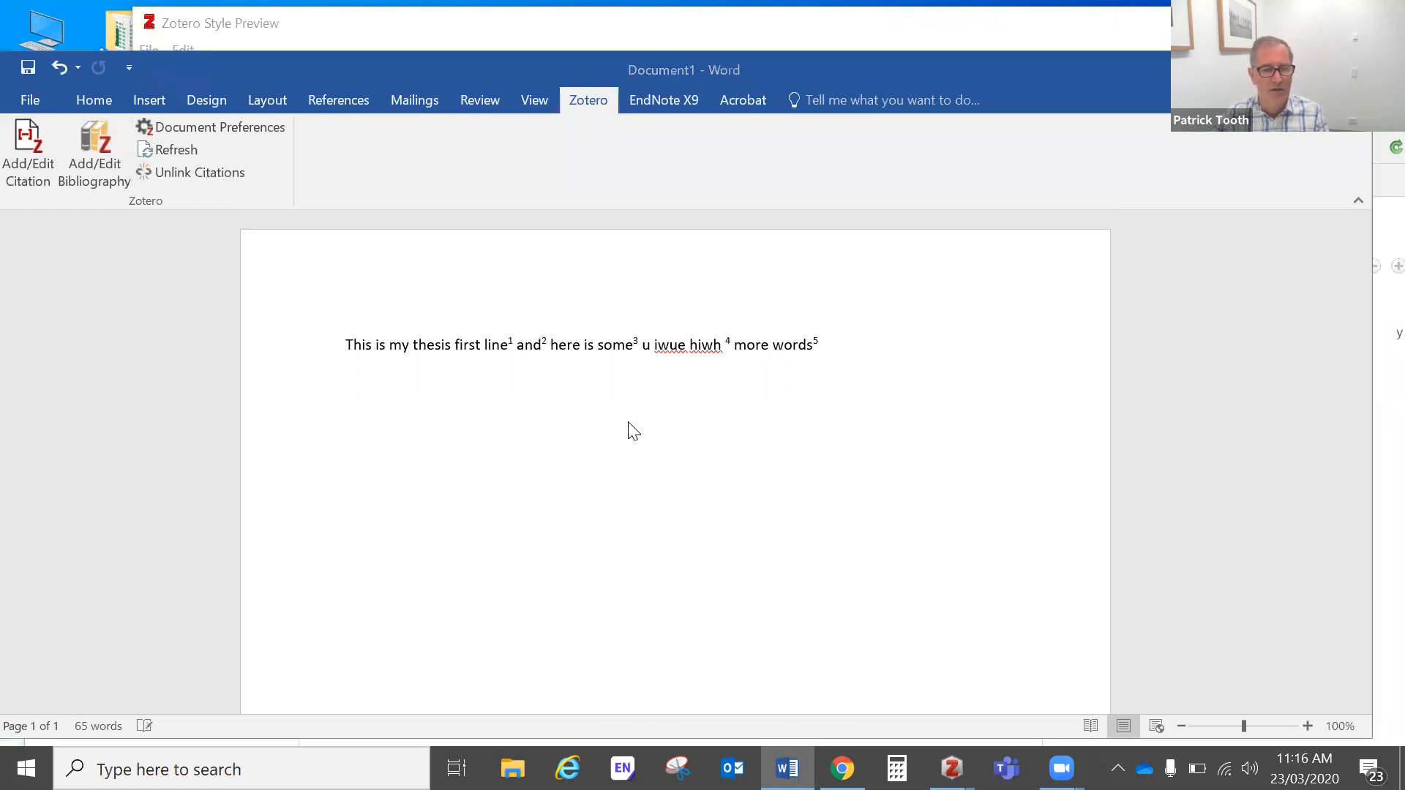
click(797, 358)
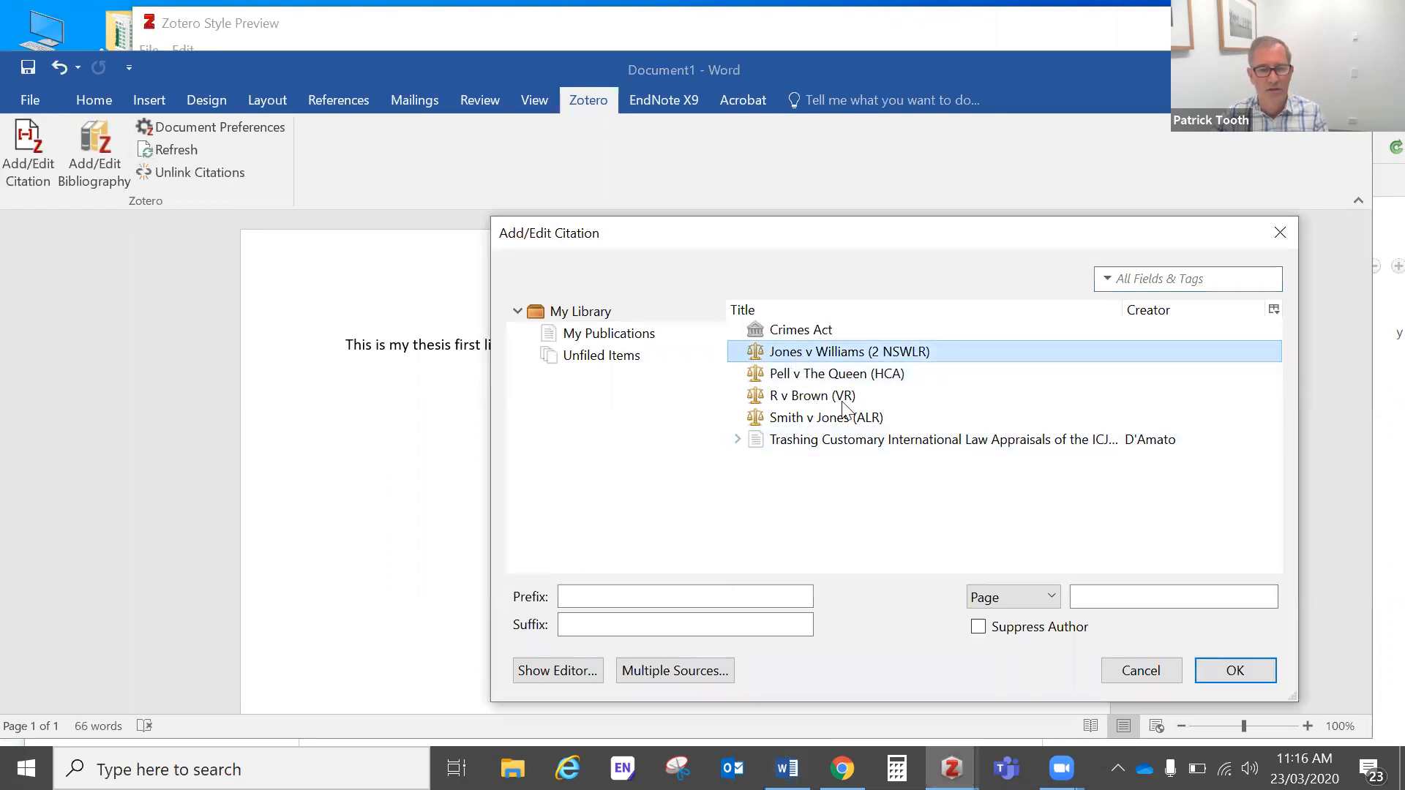
click(1236, 671)
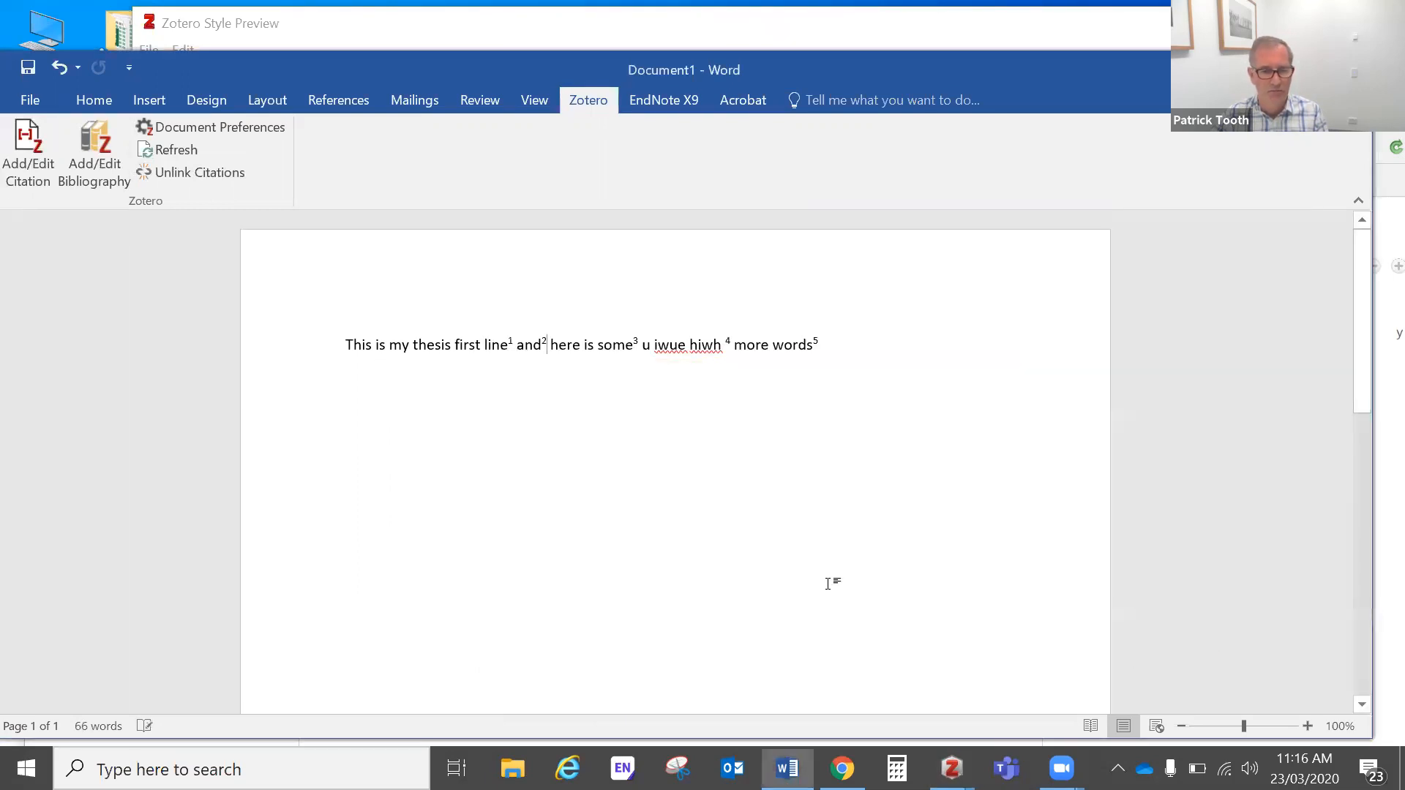
scroll(828, 583, down, 8)
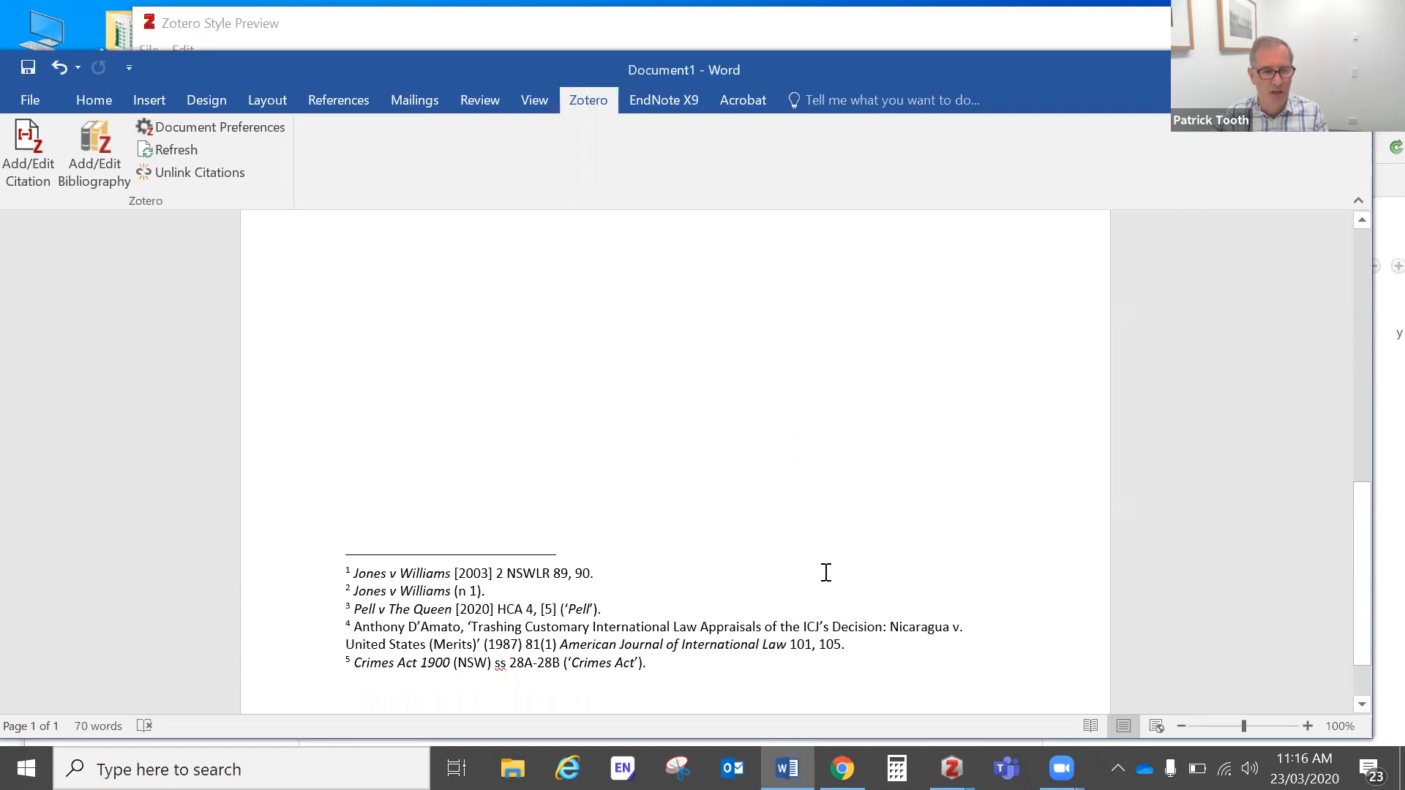
scroll(826, 572, down, 1)
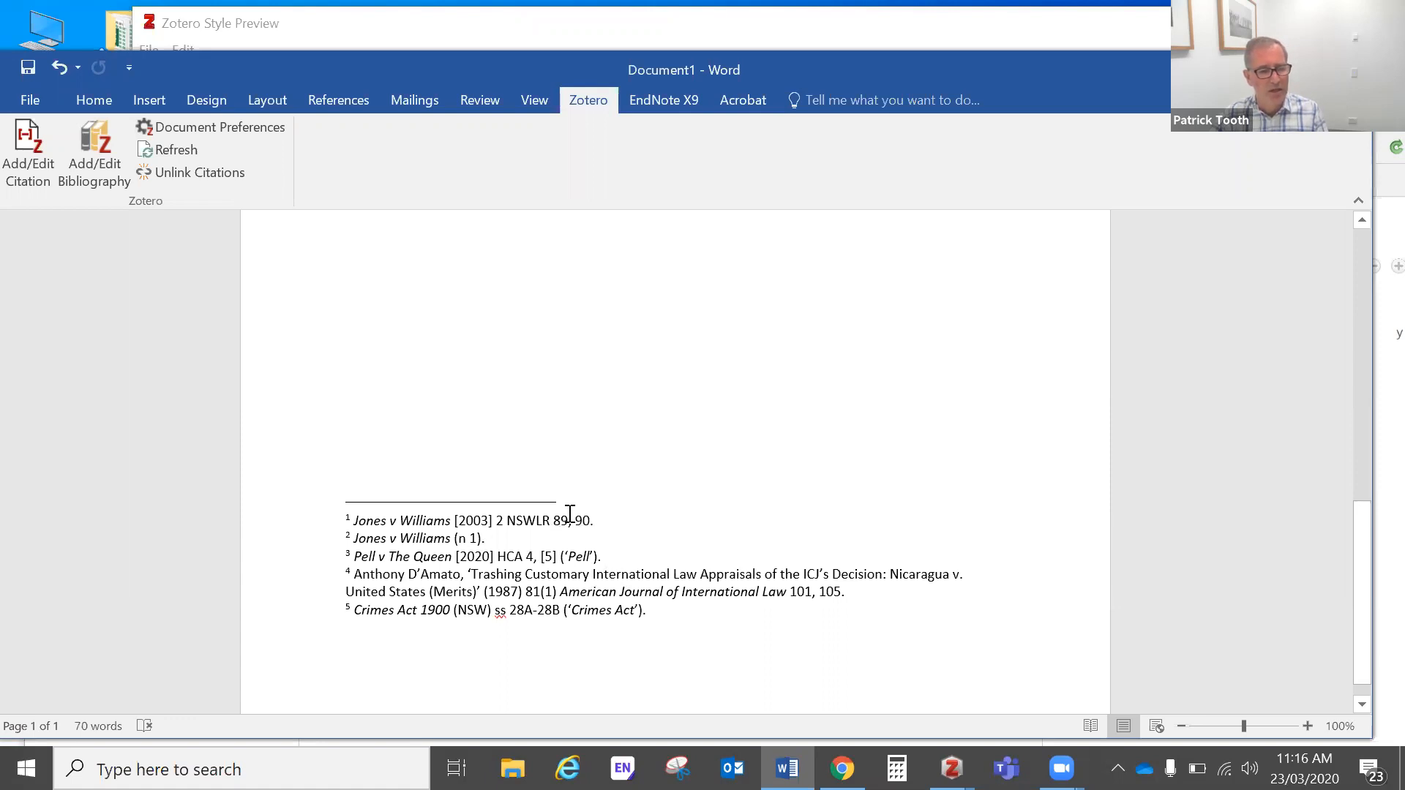
Add pinpoint page 91 to footnote 2's Jones v Williams citation, making it 'Ibid 91.'.
click(409, 533)
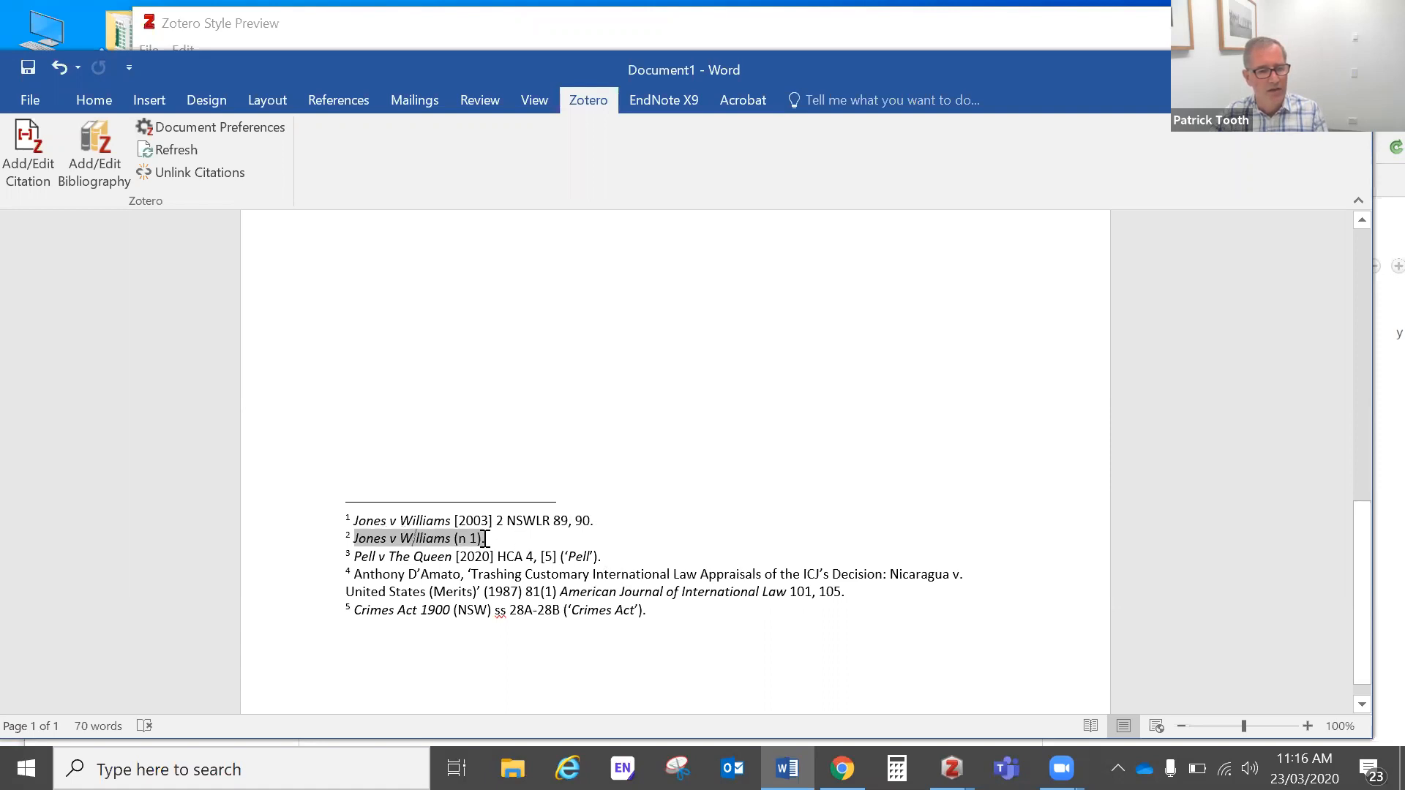
click(602, 521)
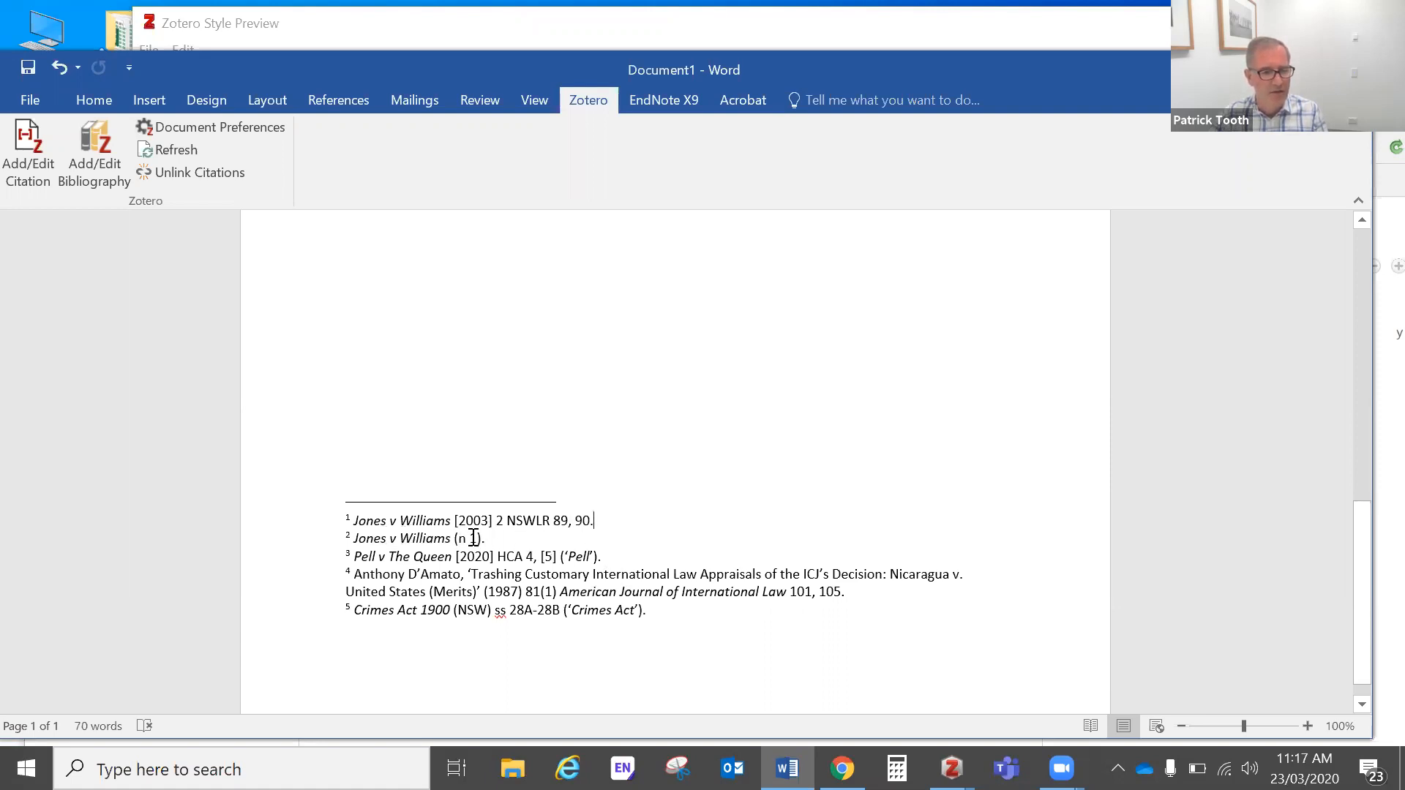
click(421, 538)
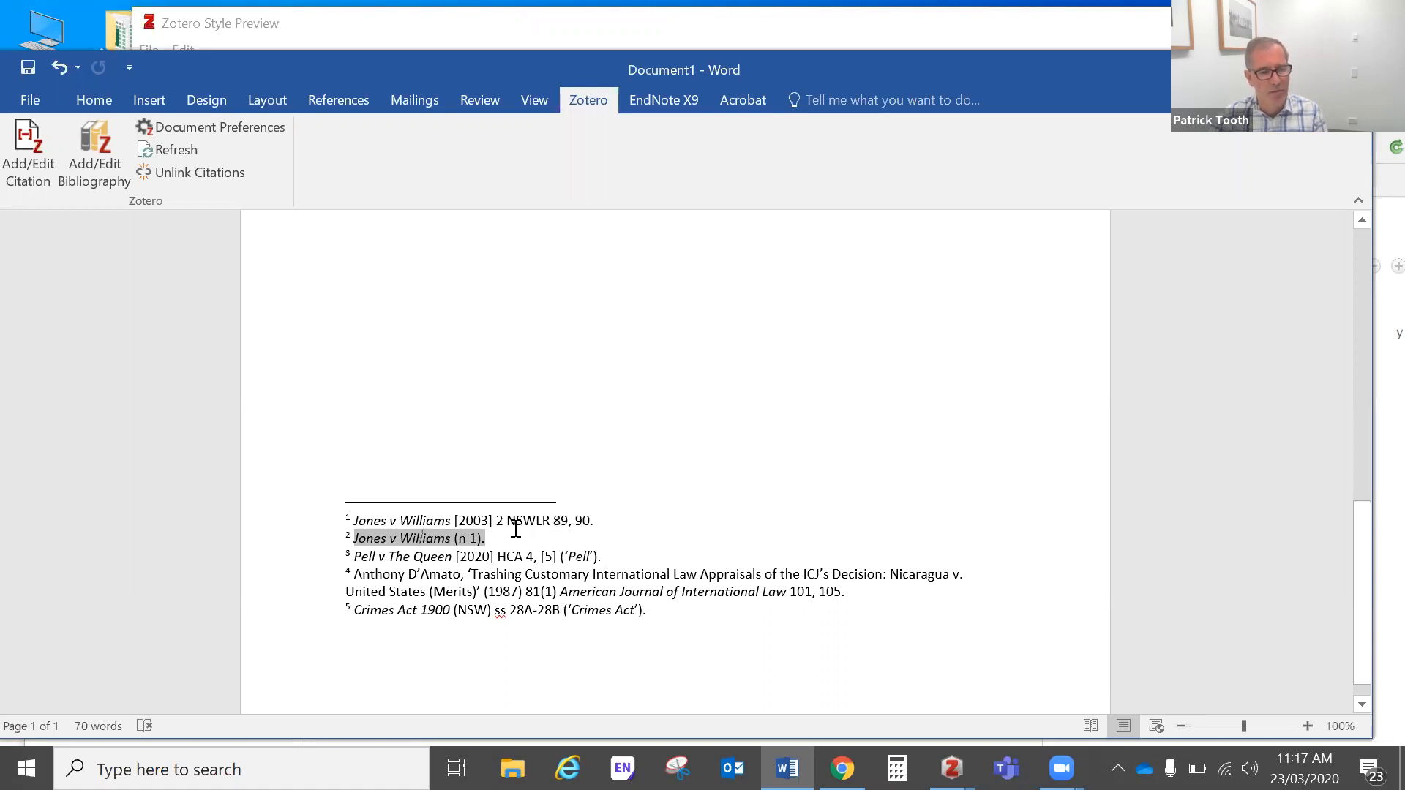
click(28, 153)
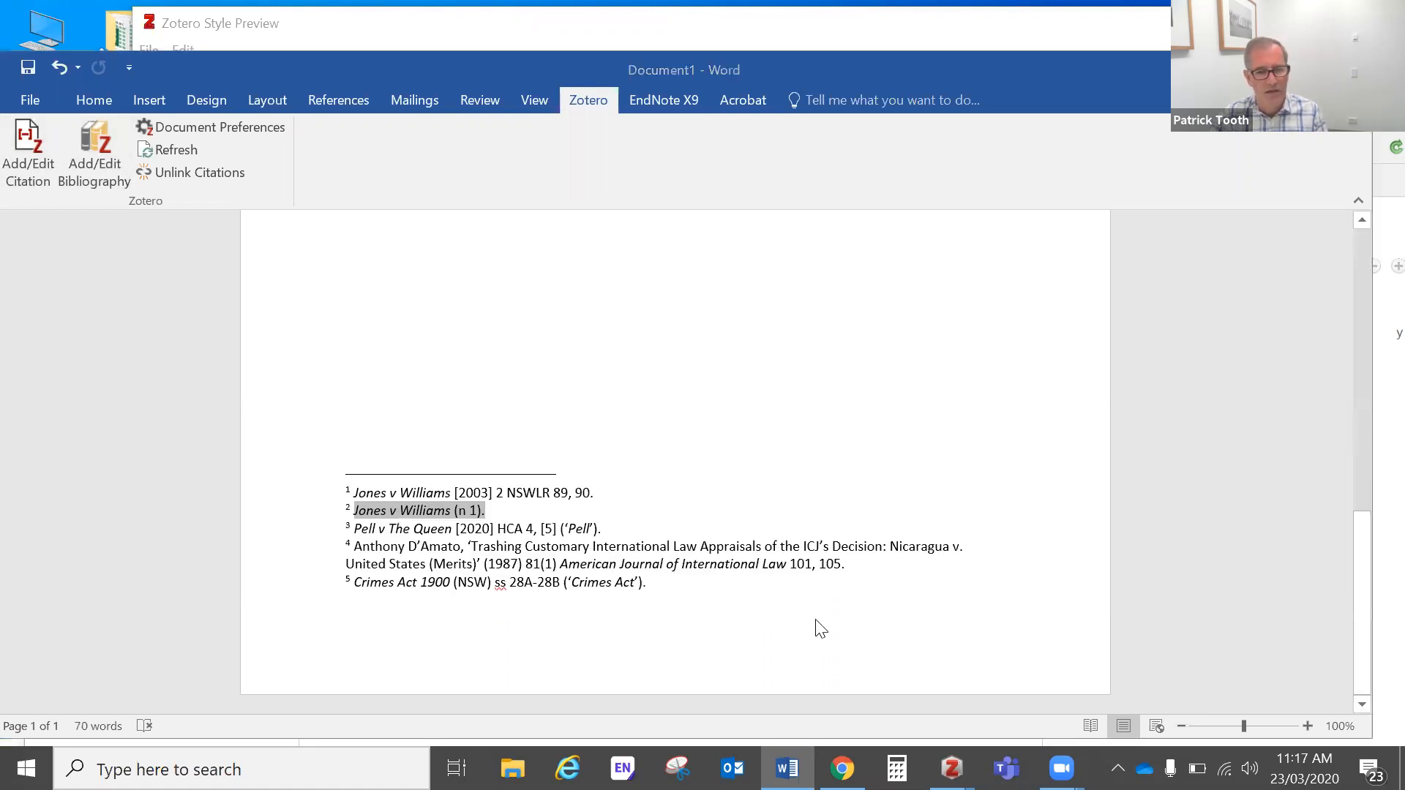
click(1099, 593)
text(91)
click(1236, 671)
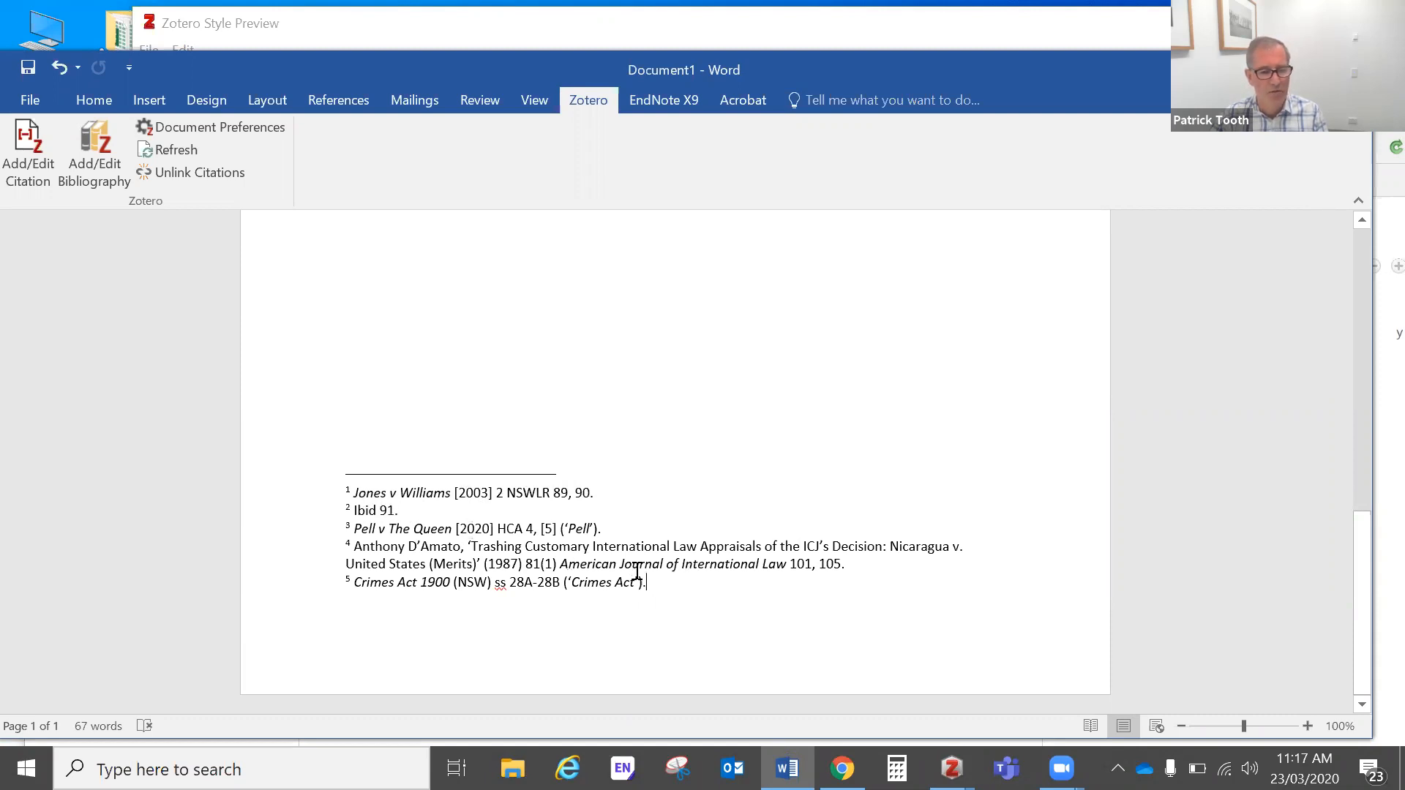
scroll(676, 580, up, 10)
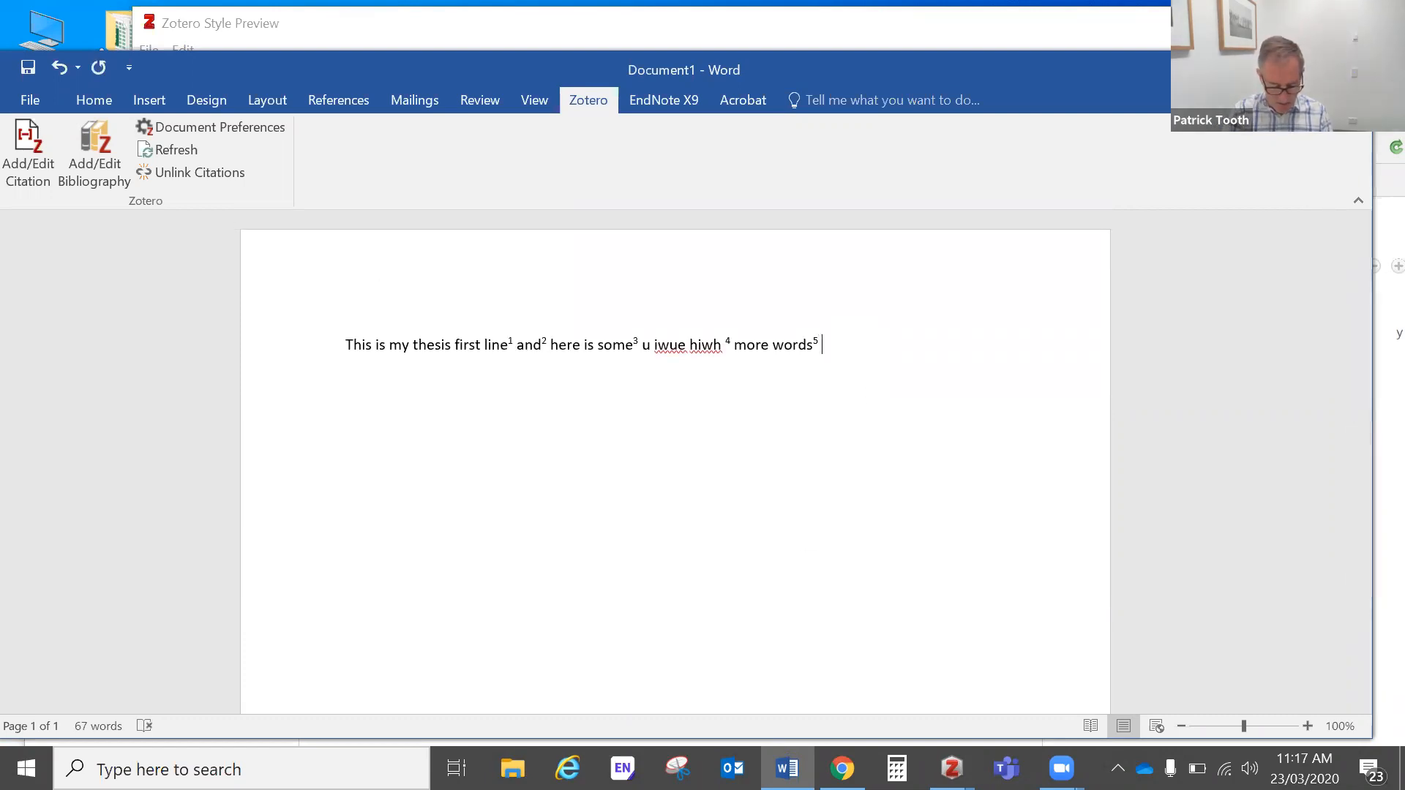
Type 'oqiw io8q' and cite Jones v Williams again as footnote 6, 'Jones v Williams (n 1).'.
text(oqiw io8q)
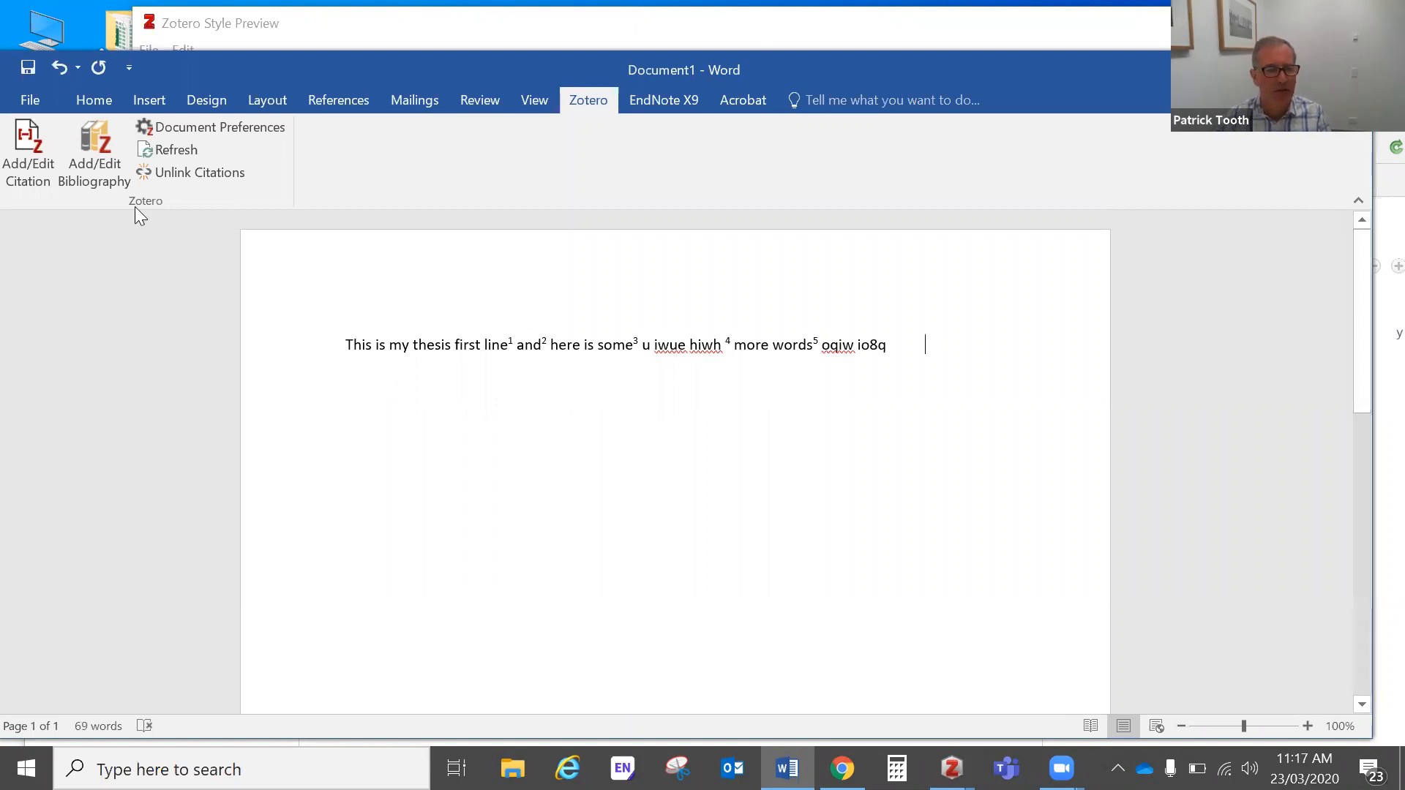
click(41, 139)
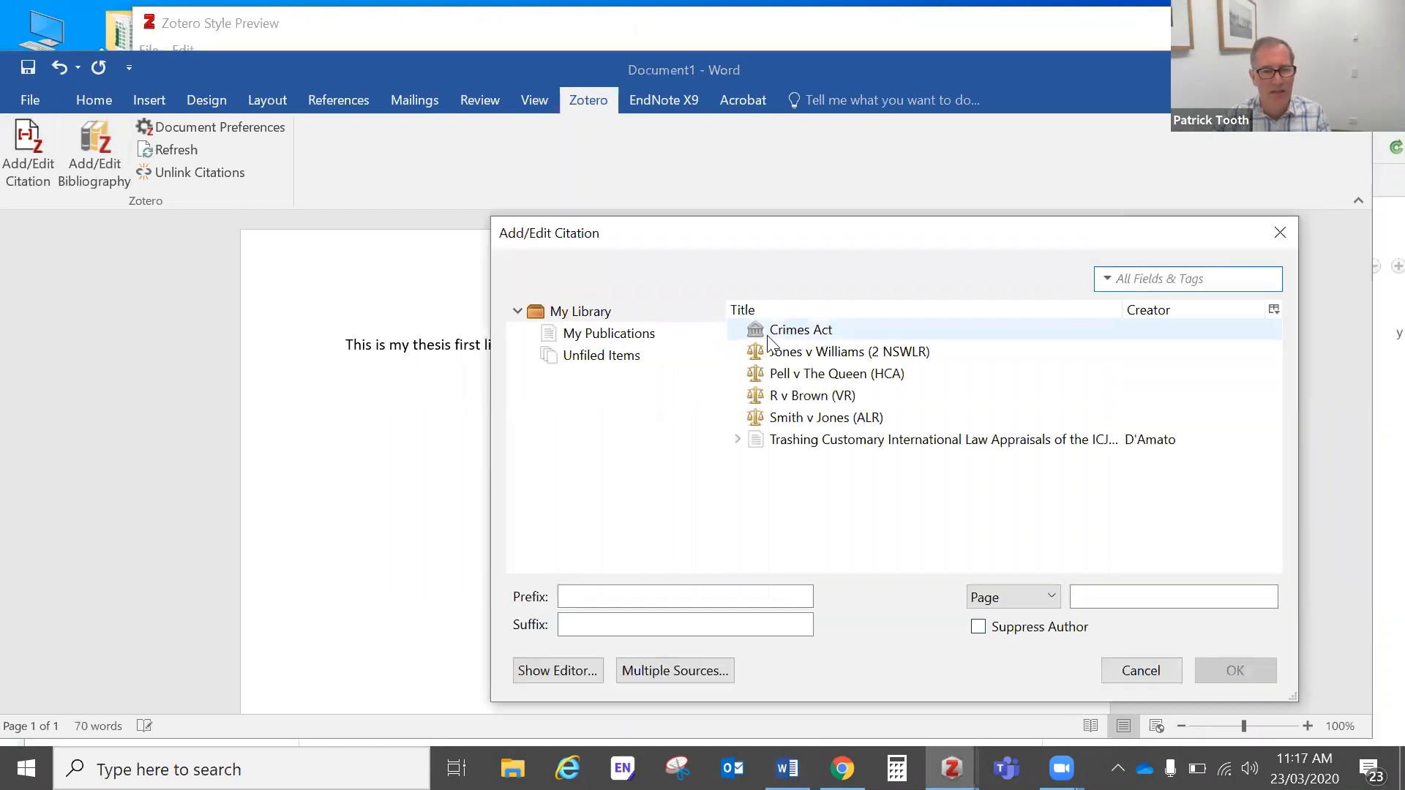
click(821, 354)
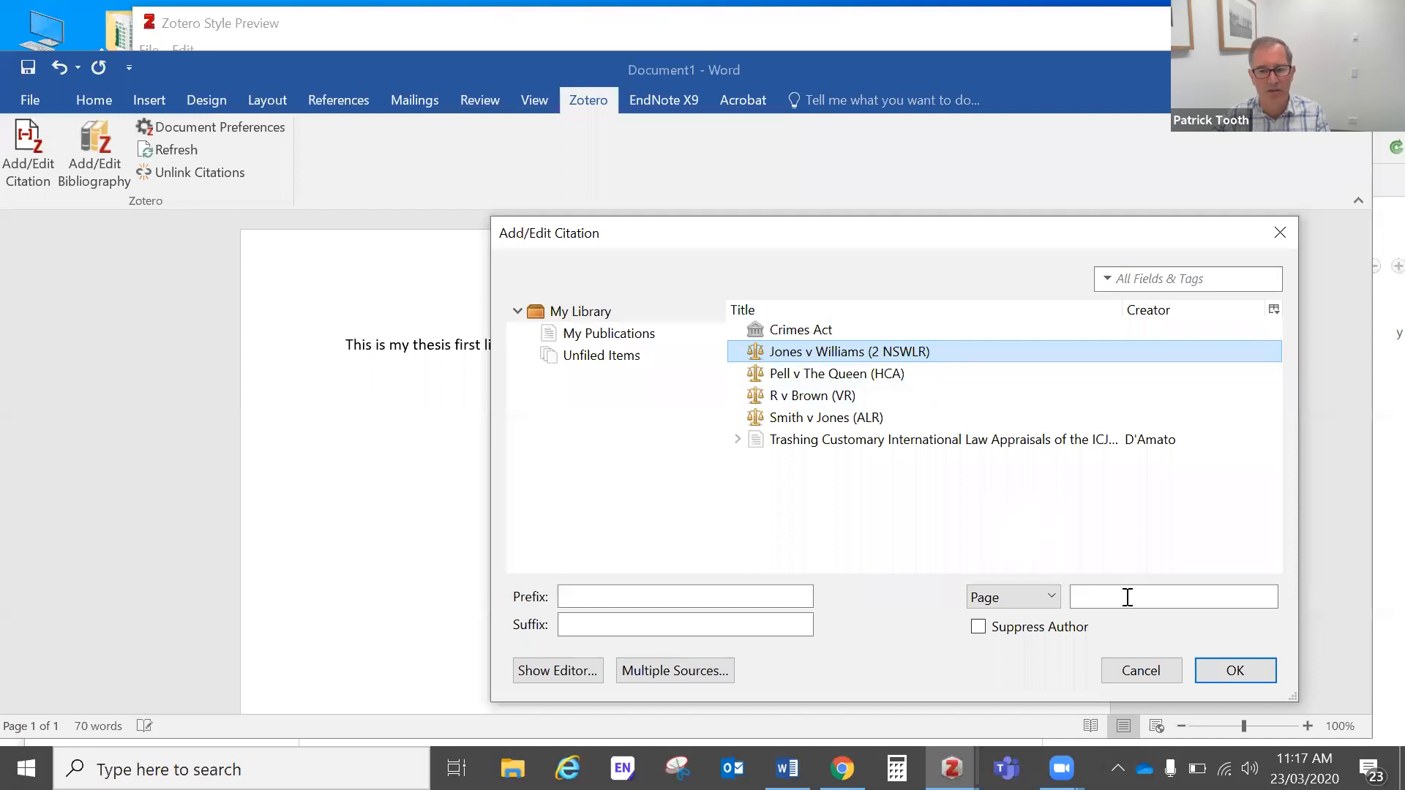
click(1234, 670)
scroll(606, 479, down, 8)
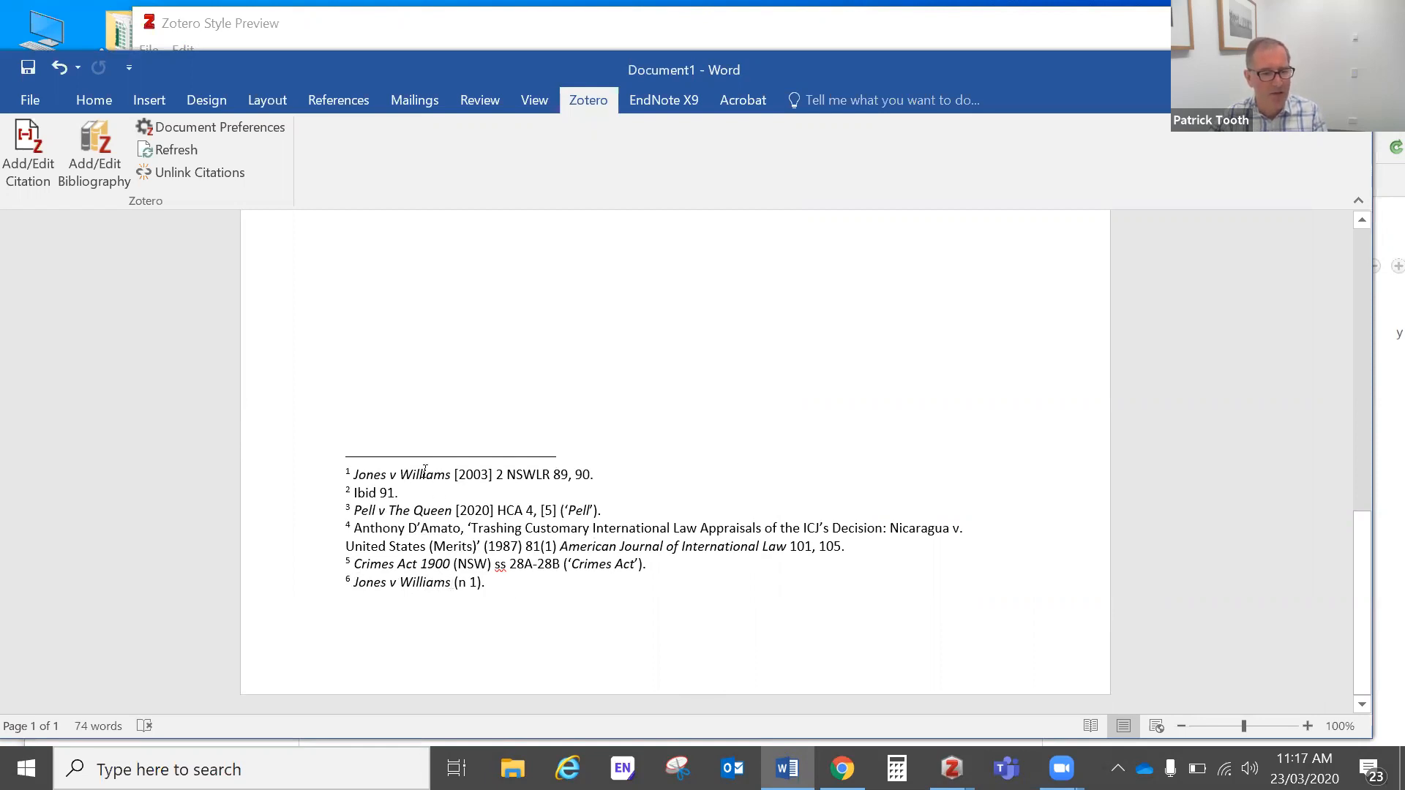
click(428, 582)
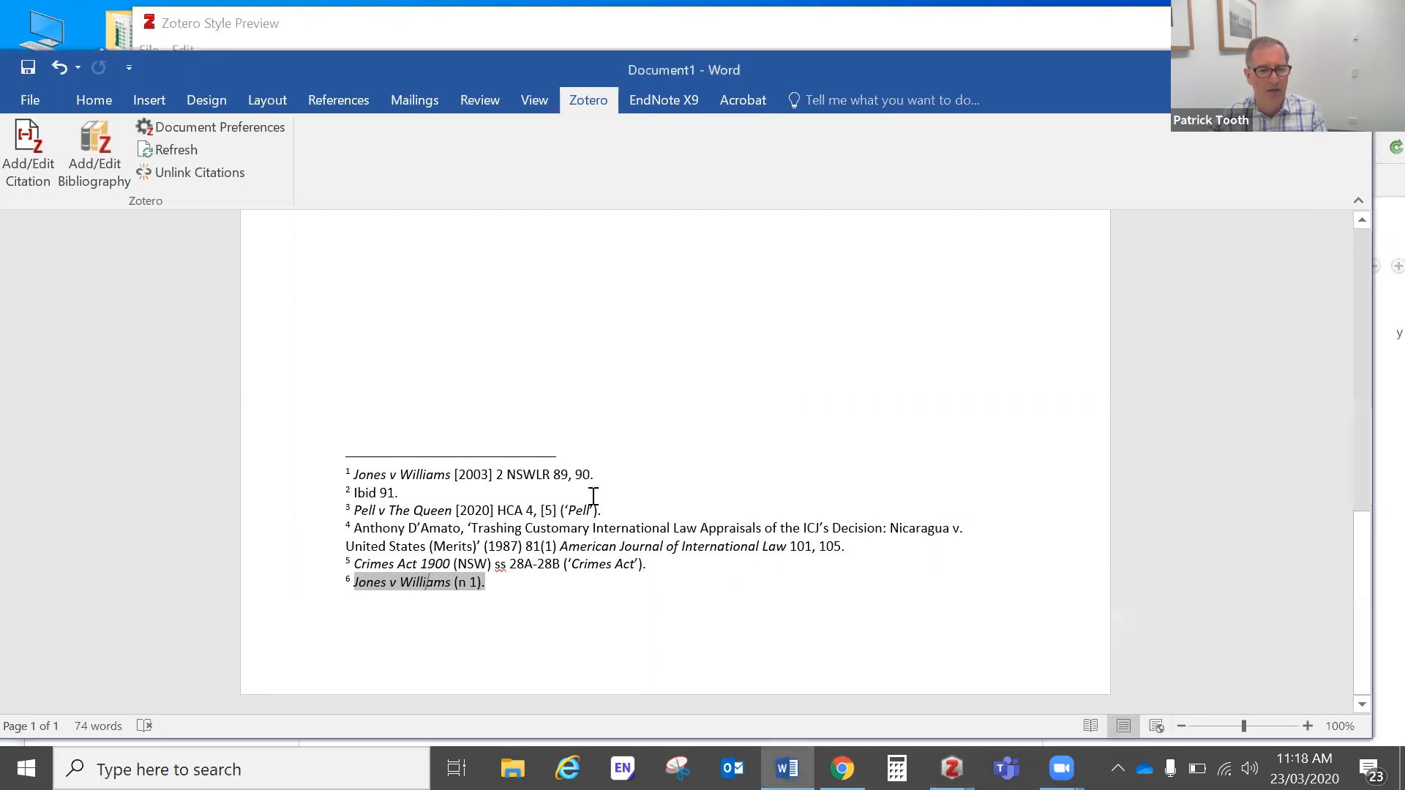
key(alt+Tab)
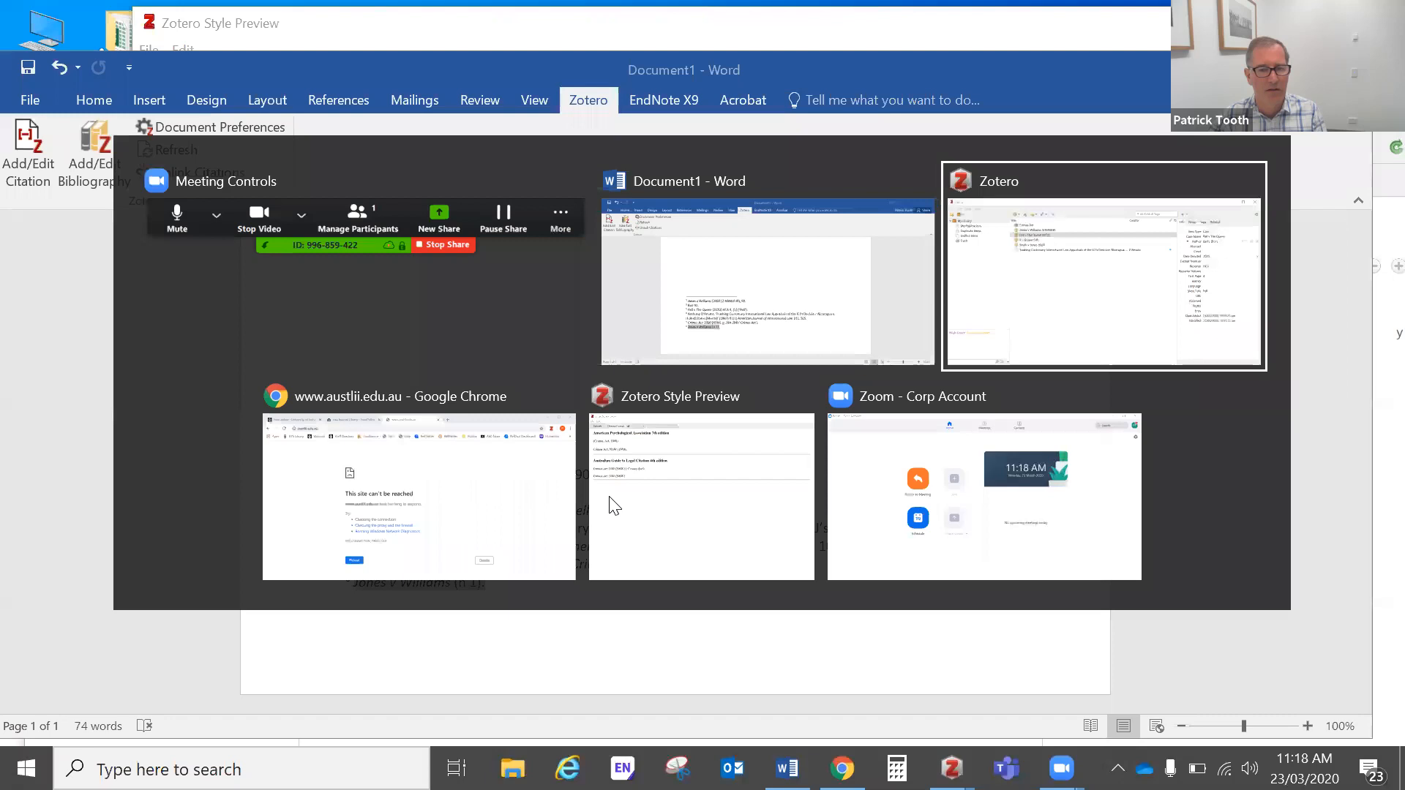
Set the Short Title of Jones v Williams to 'Jones' in the Zotero library.
click(412, 215)
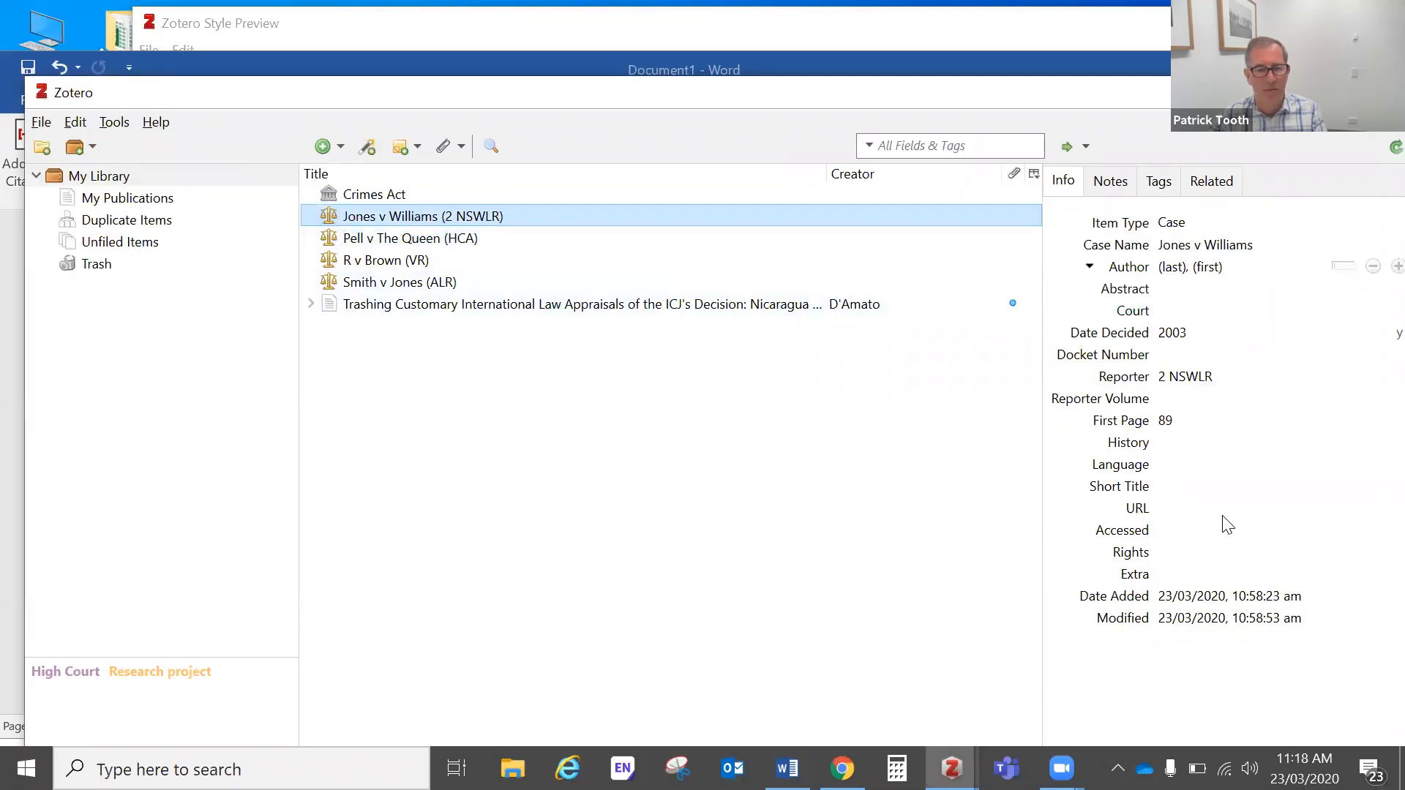
click(1184, 485)
text(Jones)
click(777, 529)
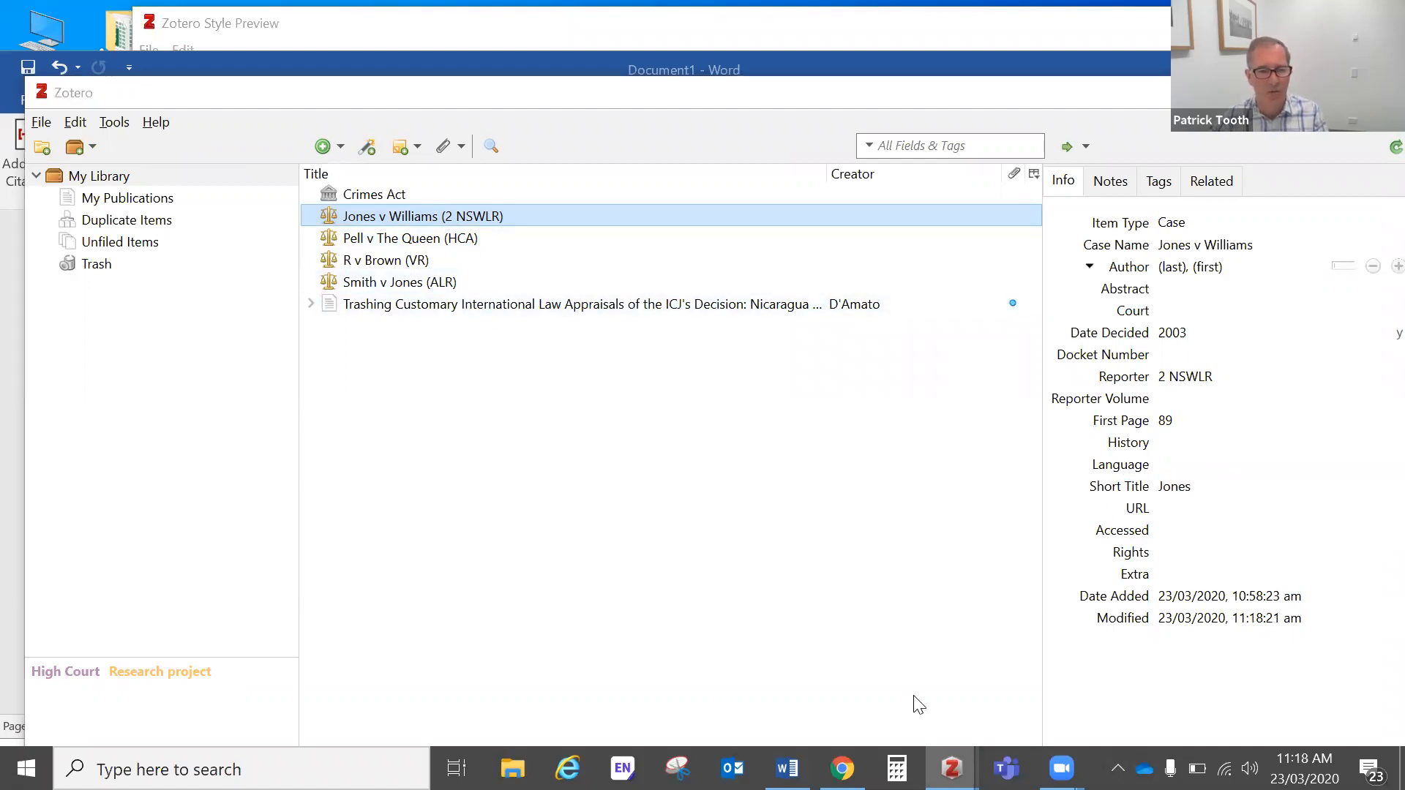
Refresh the Word citations so footnote 6 reads 'Jones (n 1).'.
key(alt+Tab)
key(alt+Tab)
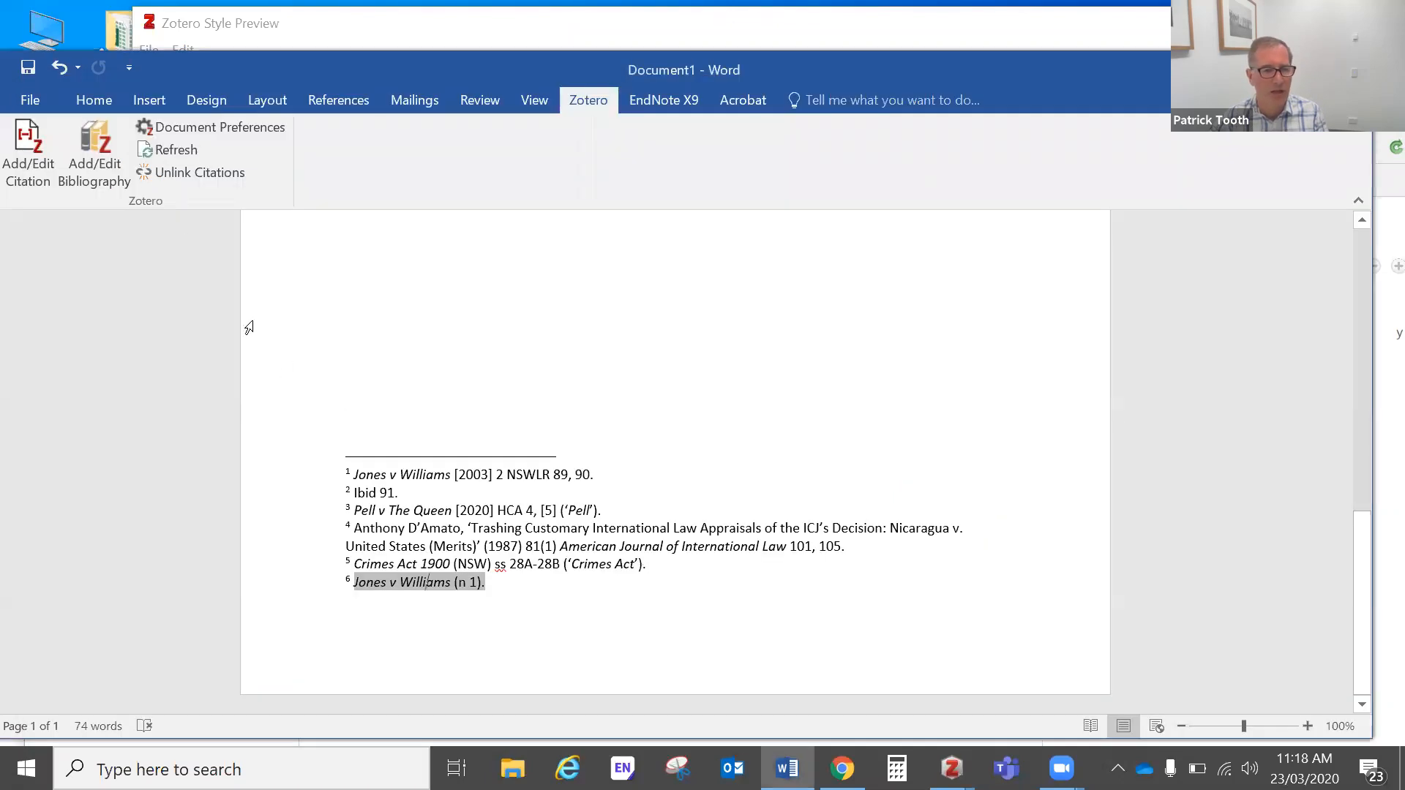
click(183, 147)
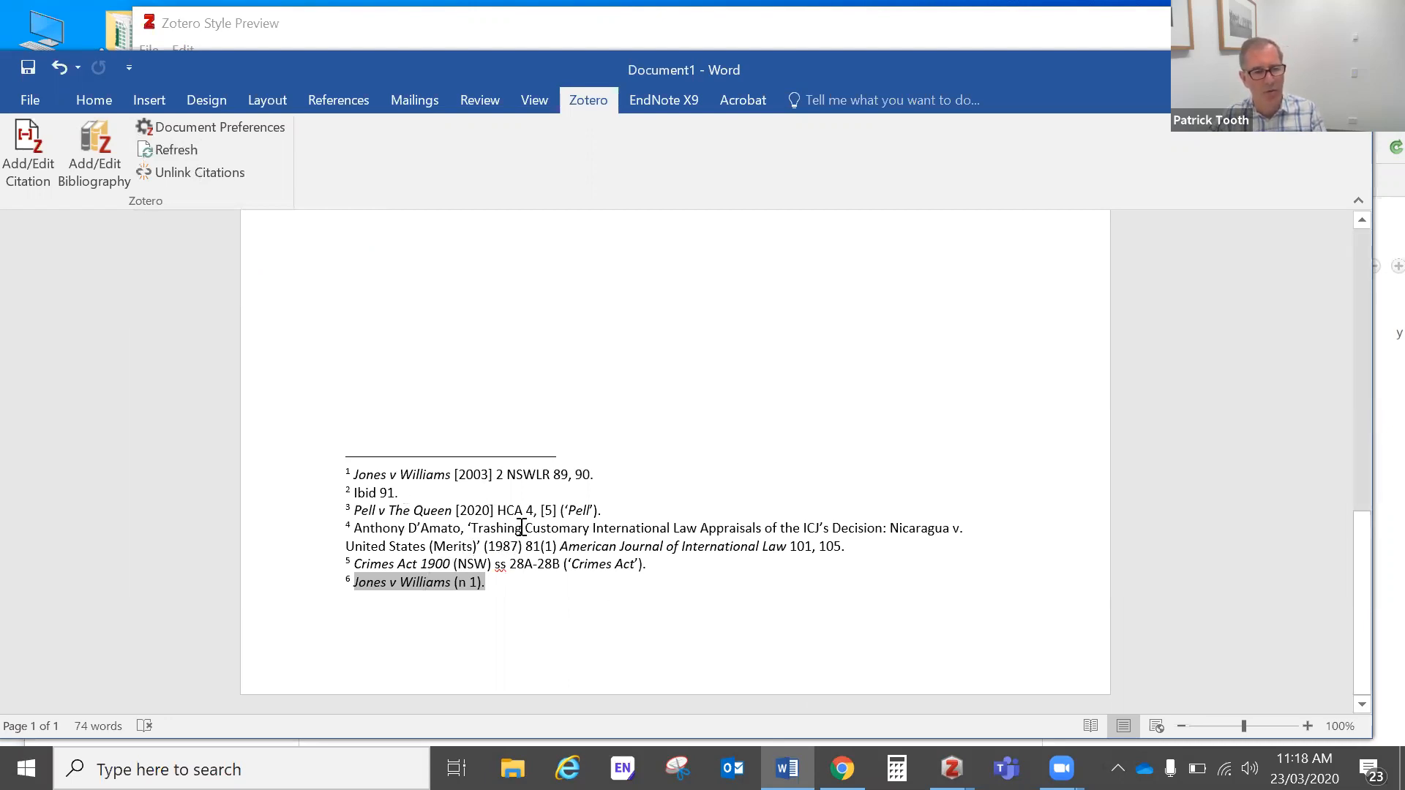
click(180, 149)
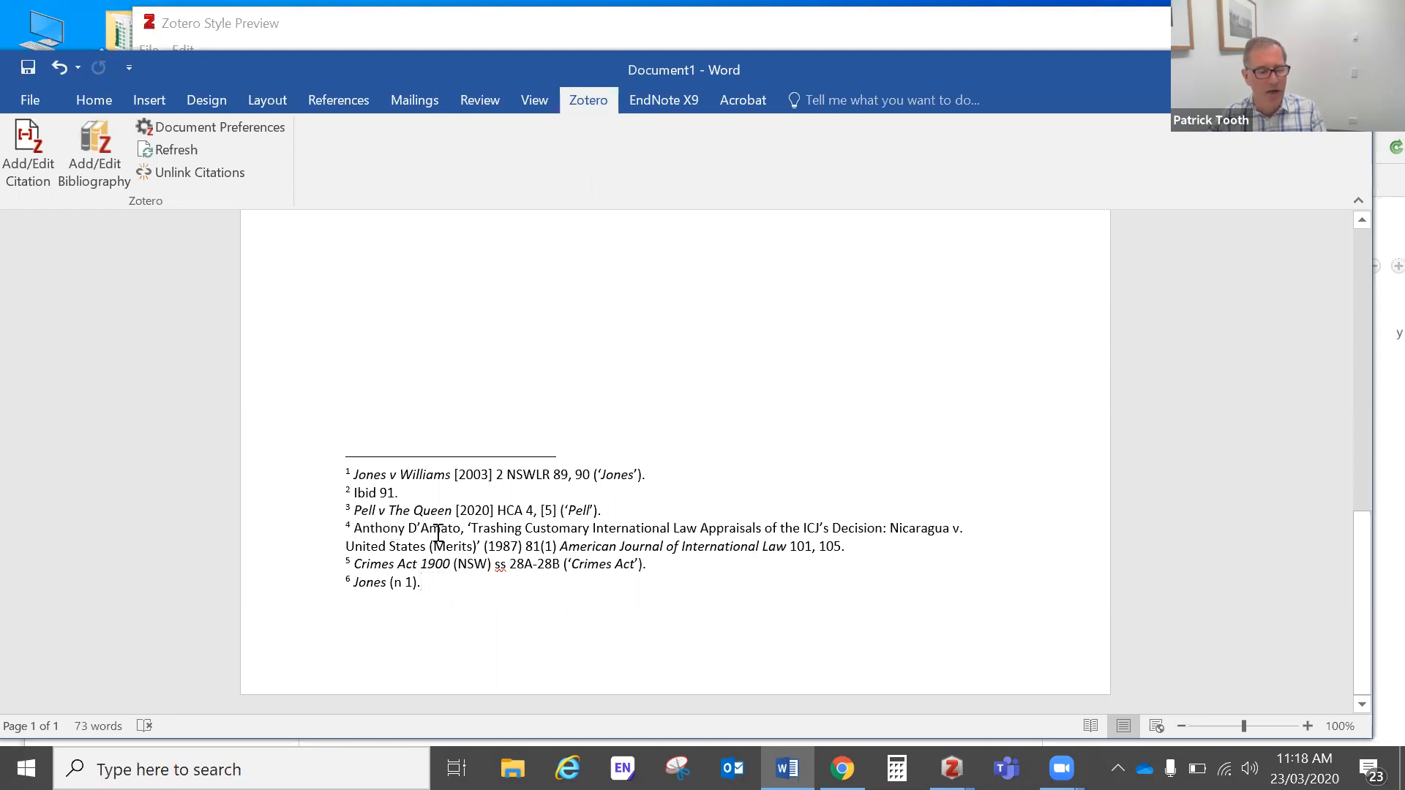
scroll(621, 490, up, 2)
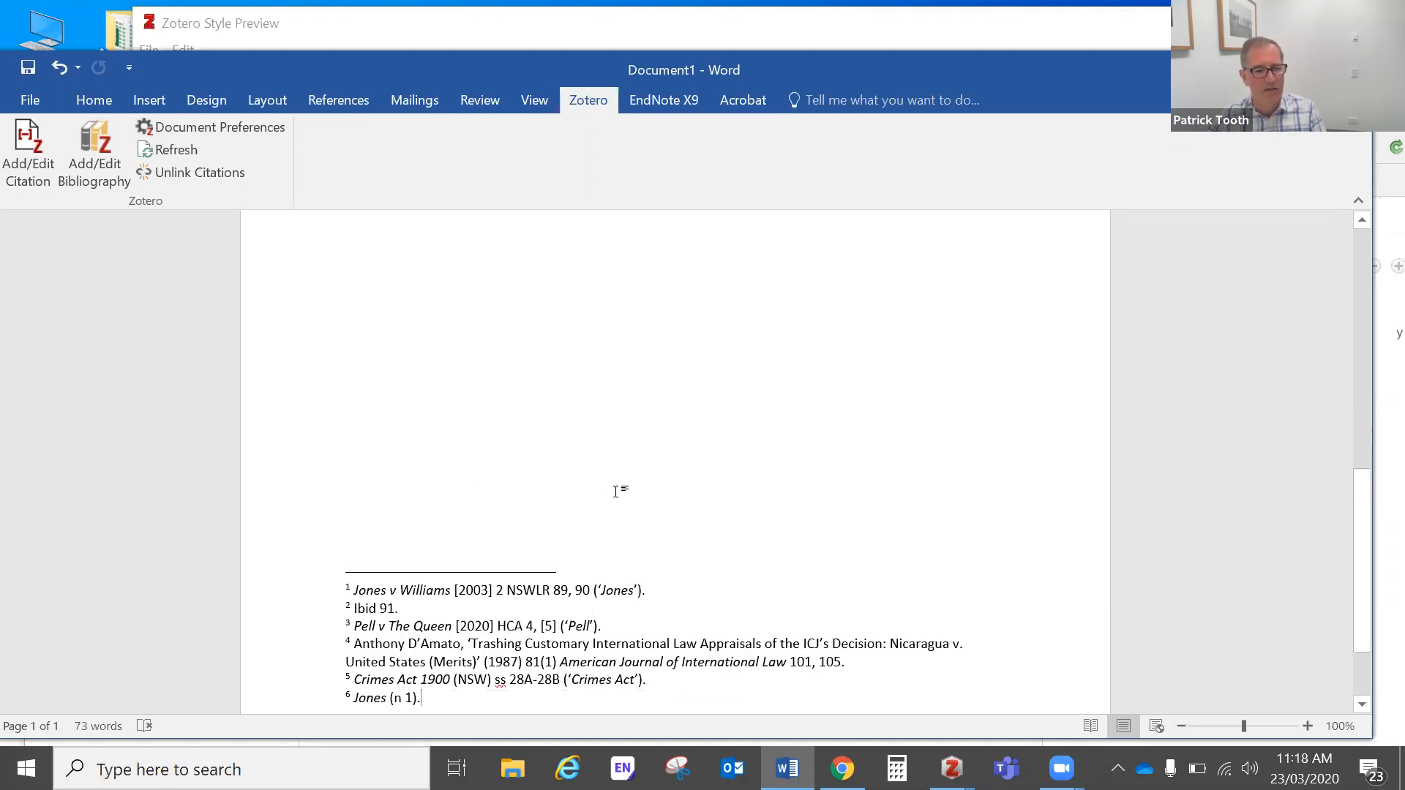
scroll(631, 552, down, 1)
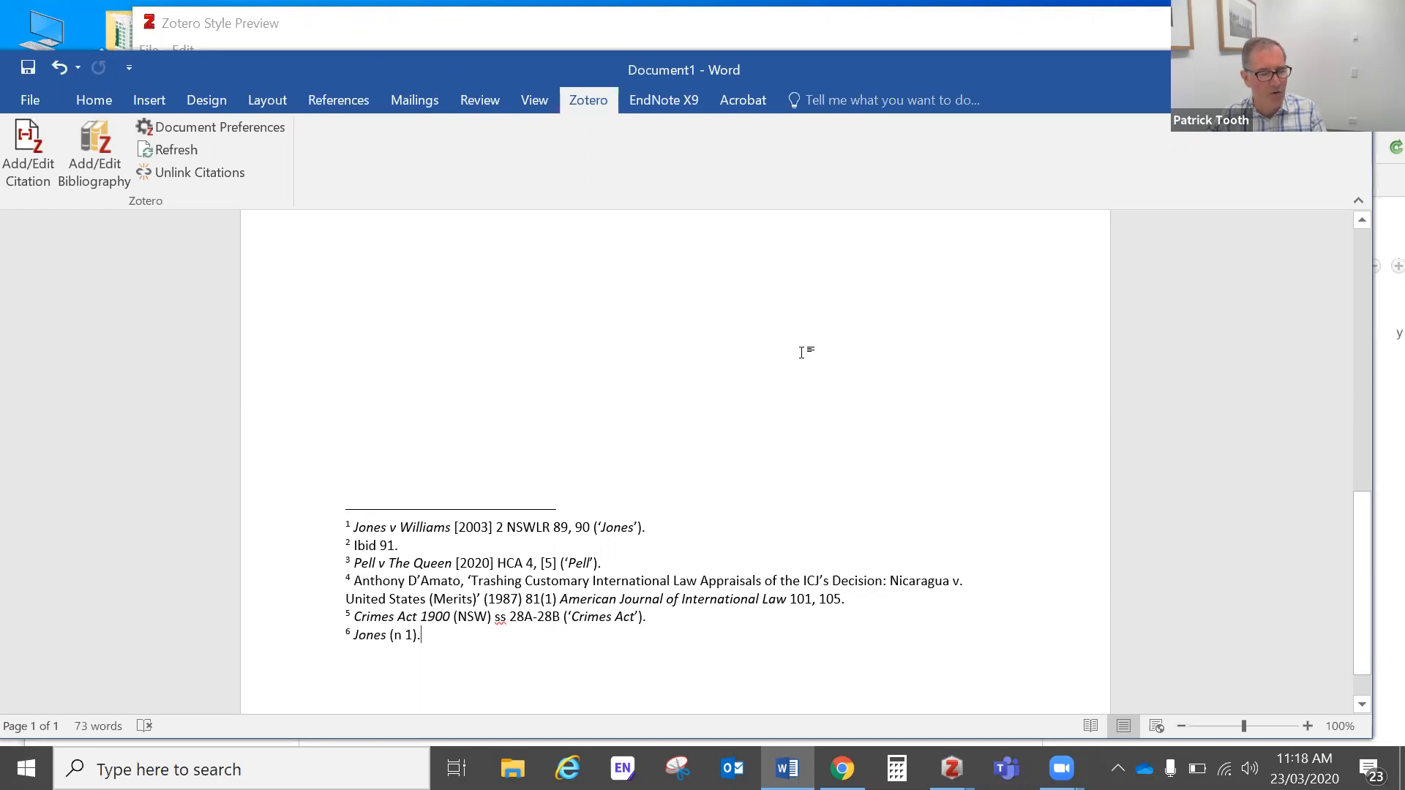
Append 'bit more text' and cite D'Amato's customary international law article as footnote 7, 'D'Amato (n 4)'.
scroll(823, 314, up, 10)
scroll(901, 323, up, 1)
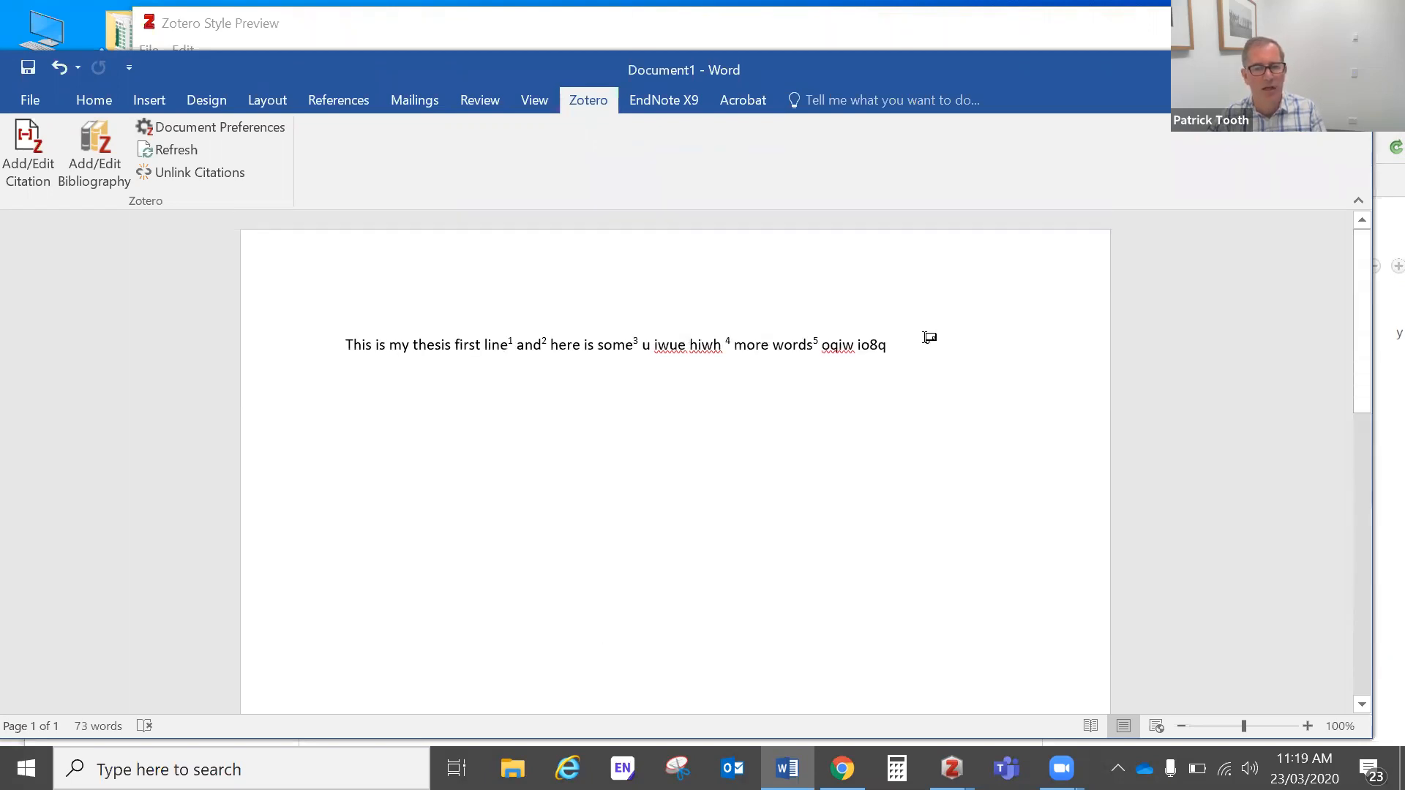
text(bit)
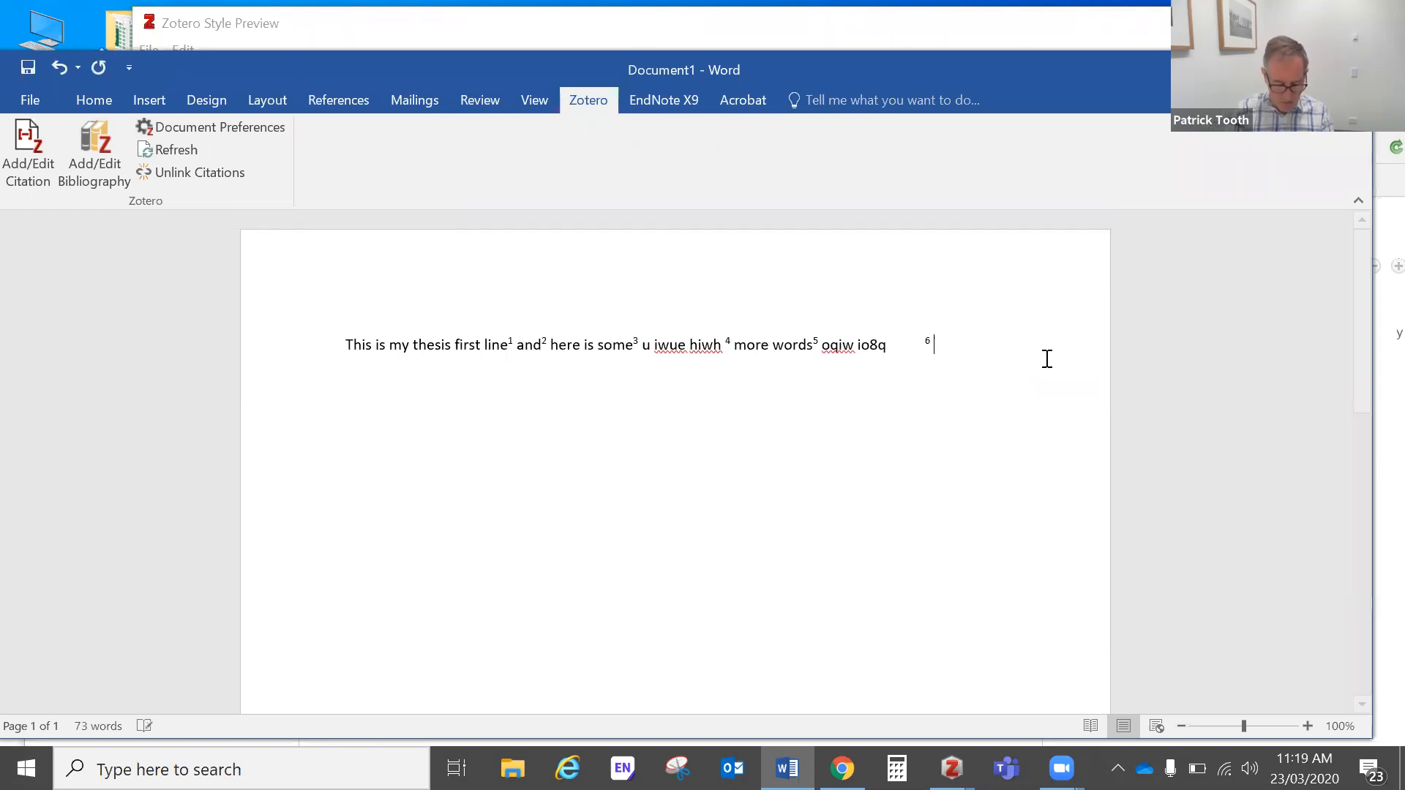
text( more text)
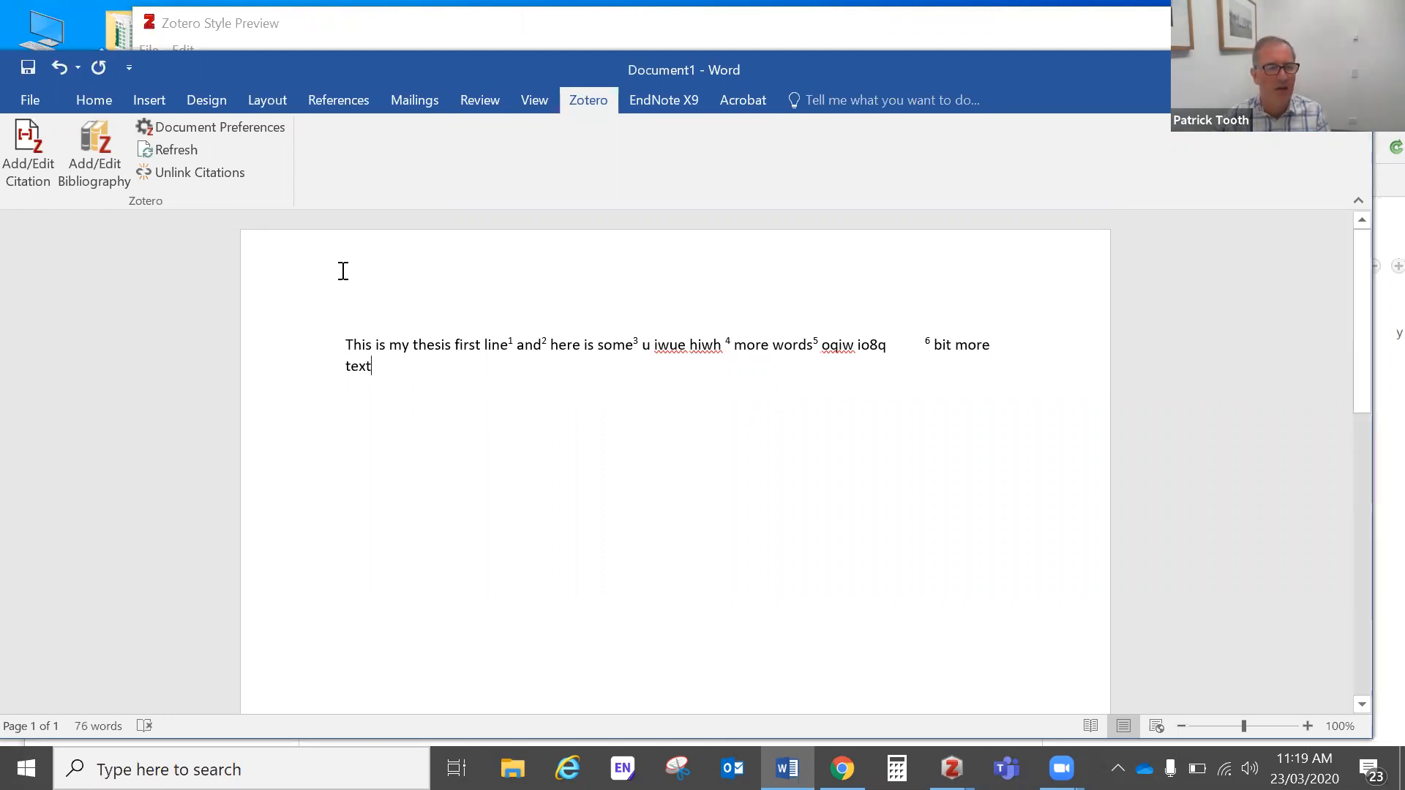
click(20, 151)
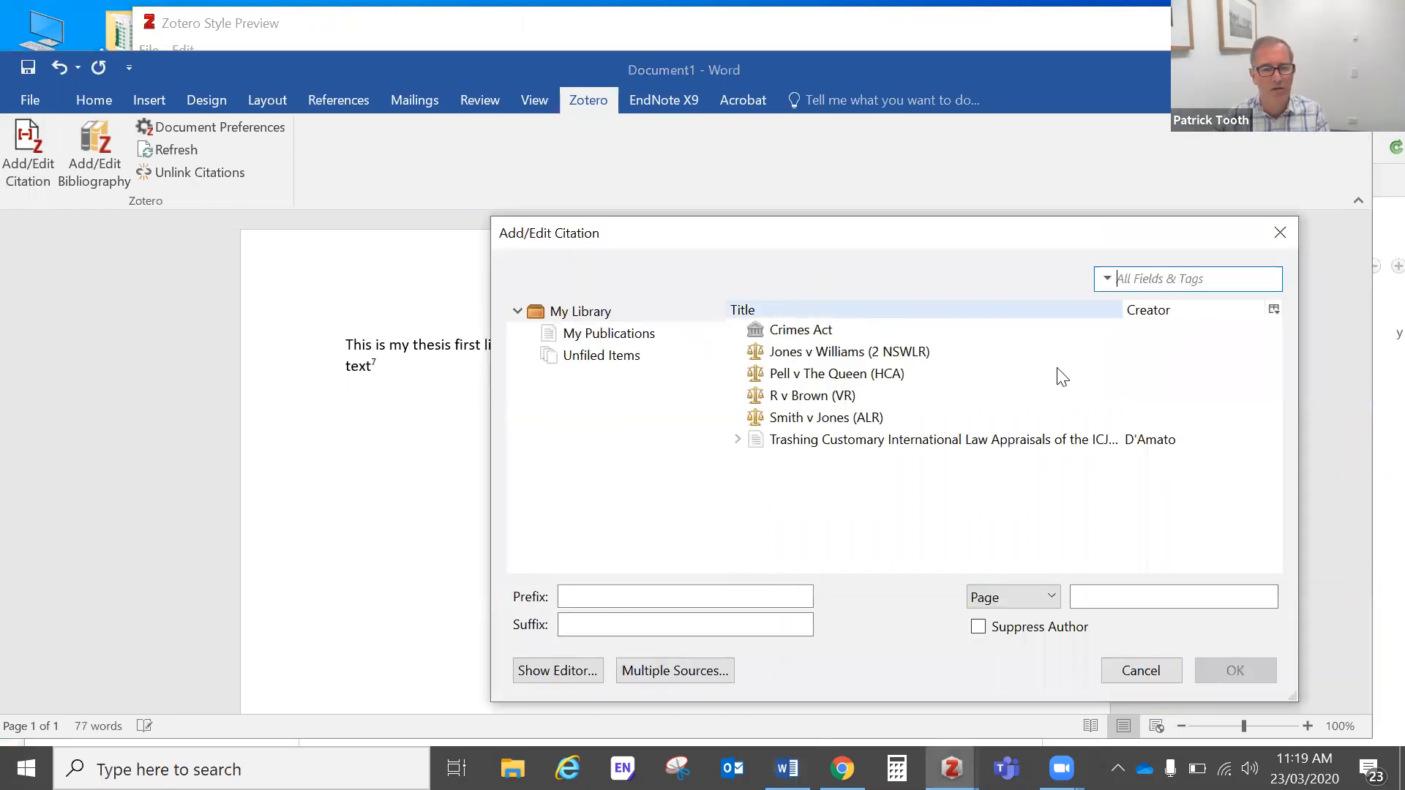
click(934, 443)
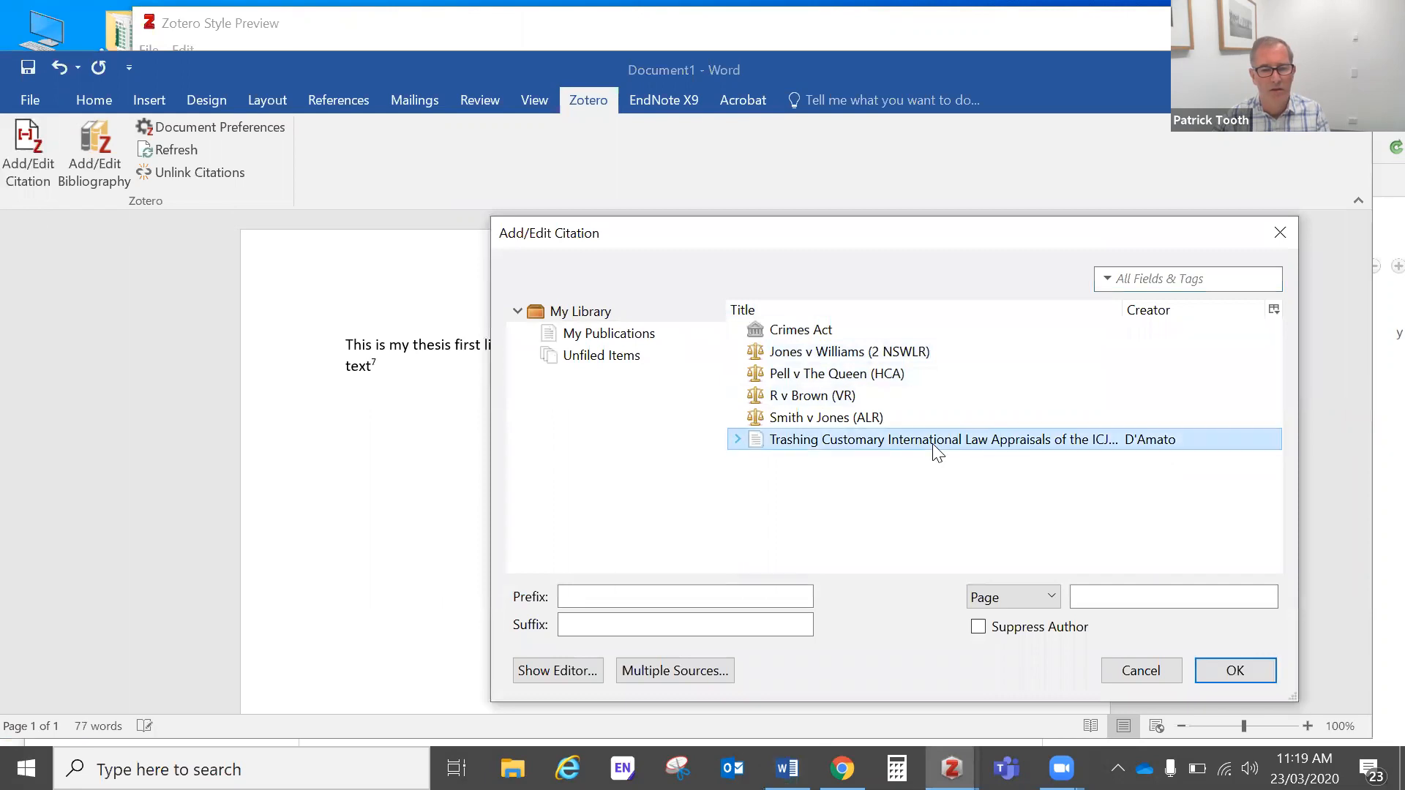
click(1235, 672)
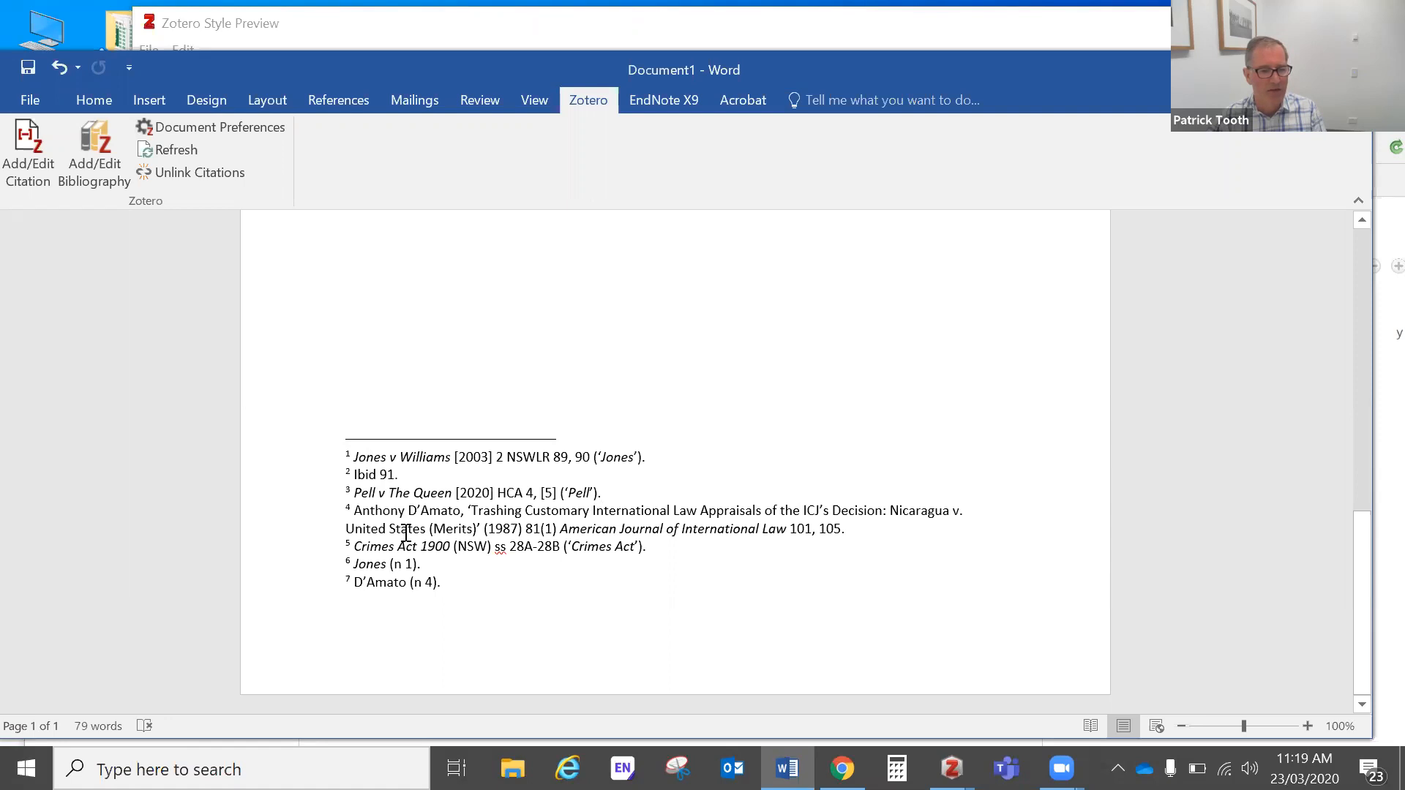
scroll(406, 532, up, 6)
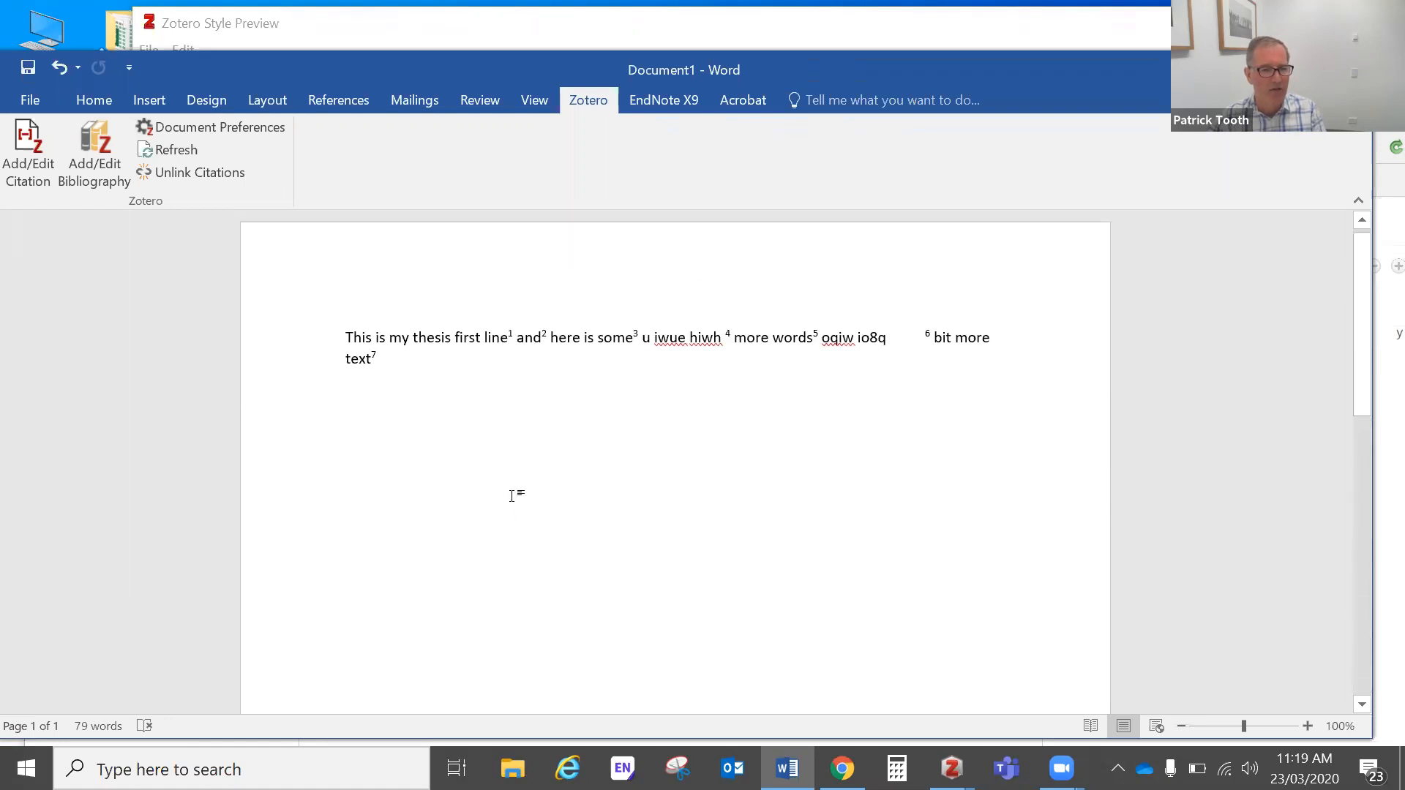
Cite R v Brown after 'This' as new footnote 1, renumbering the later footnotes.
click(371, 343)
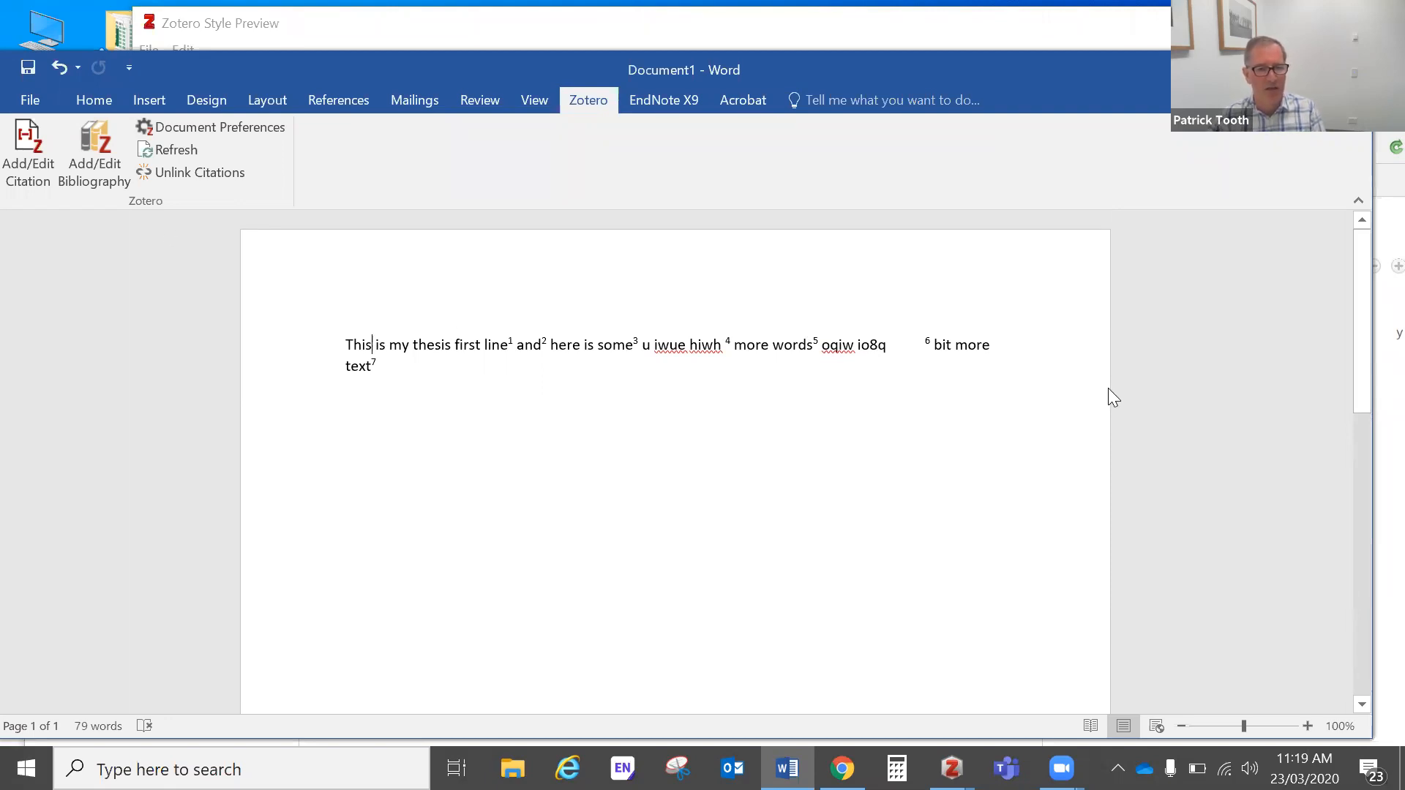
key(ctrl+alt+c)
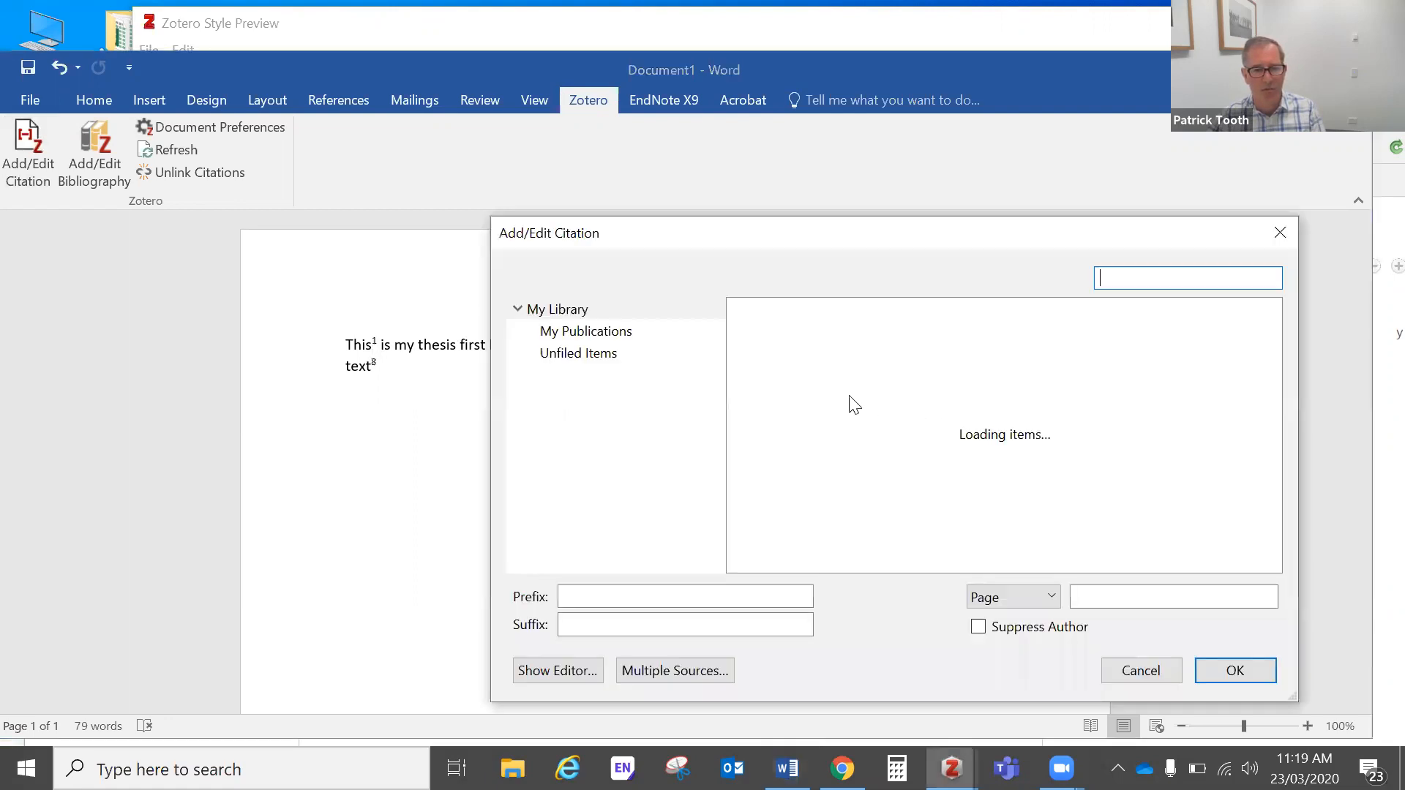
click(795, 399)
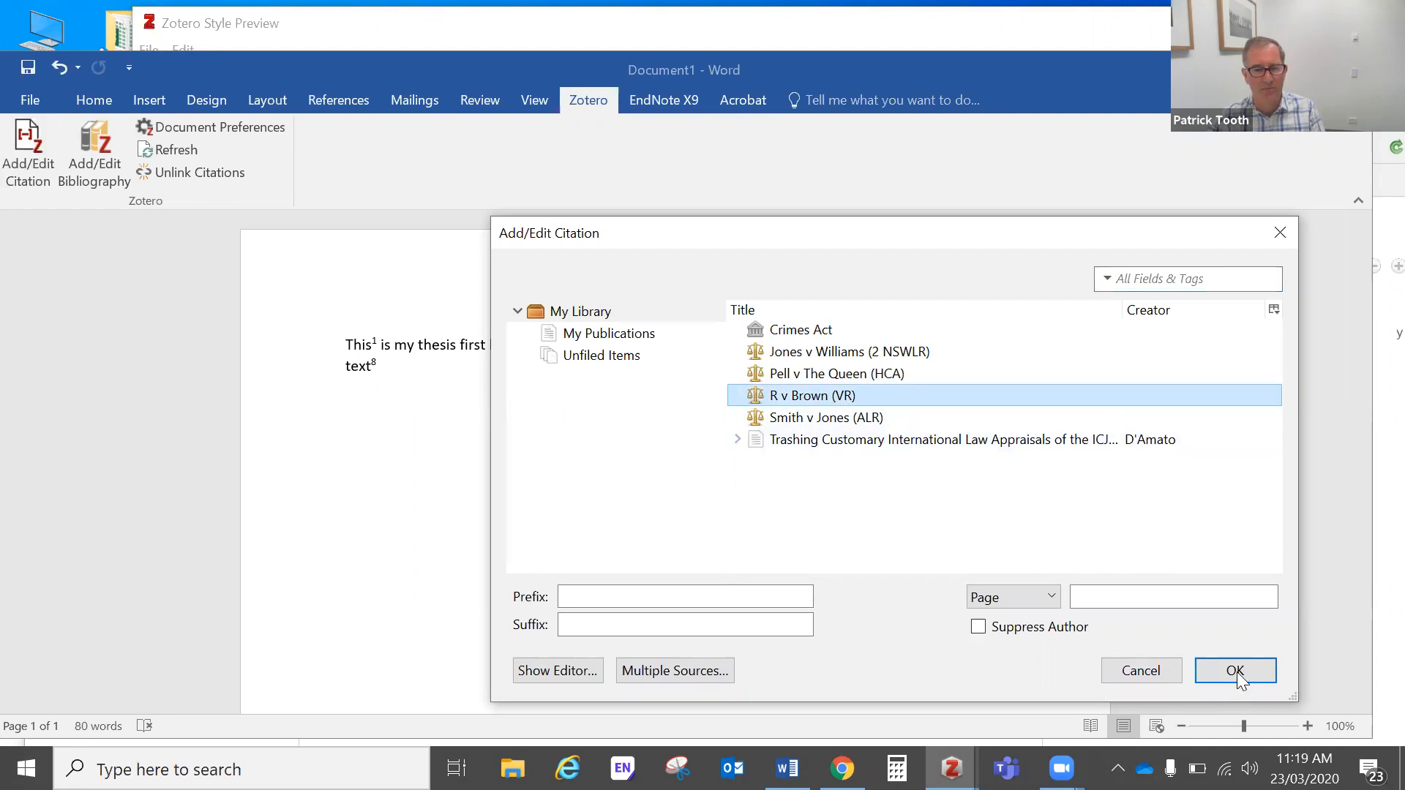
click(1204, 677)
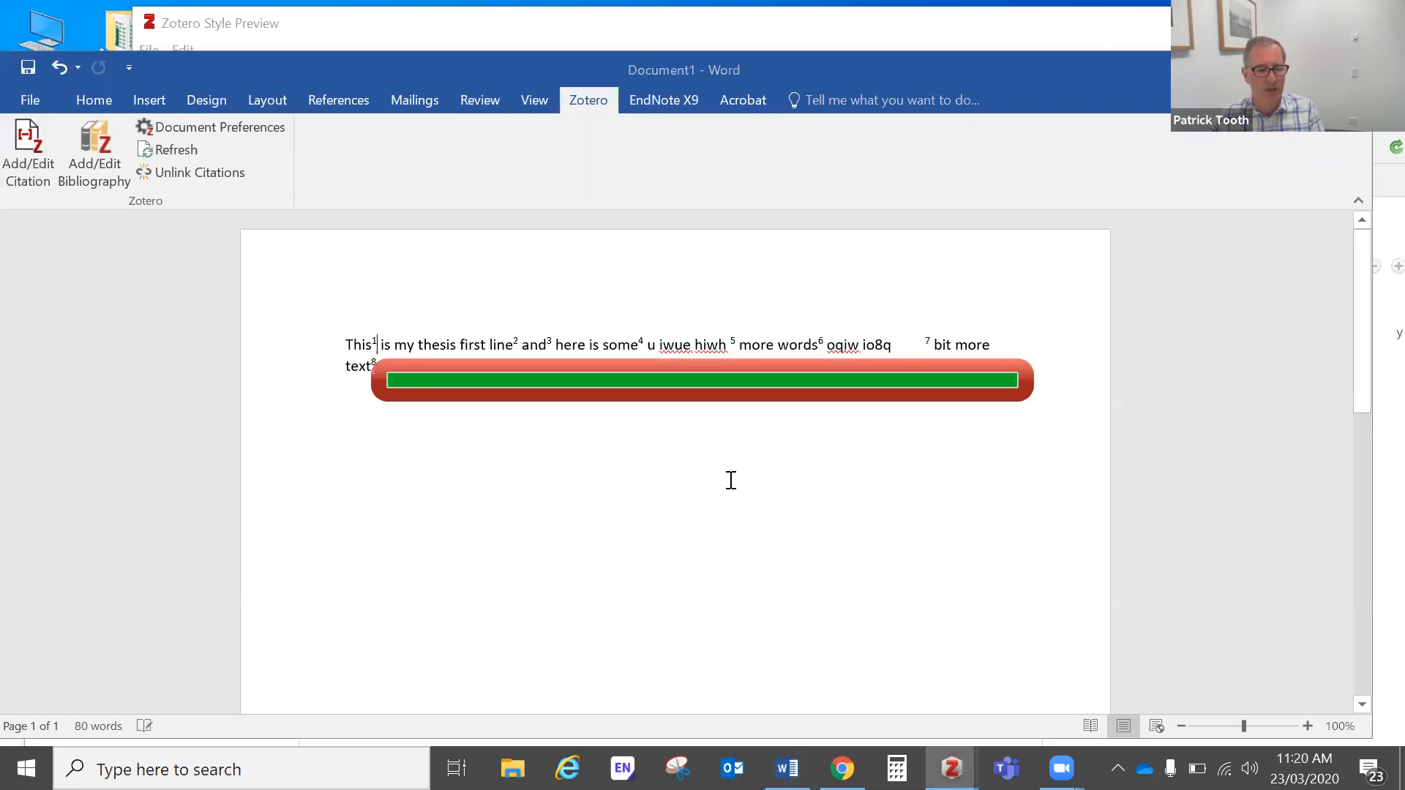
scroll(724, 477, down, 7)
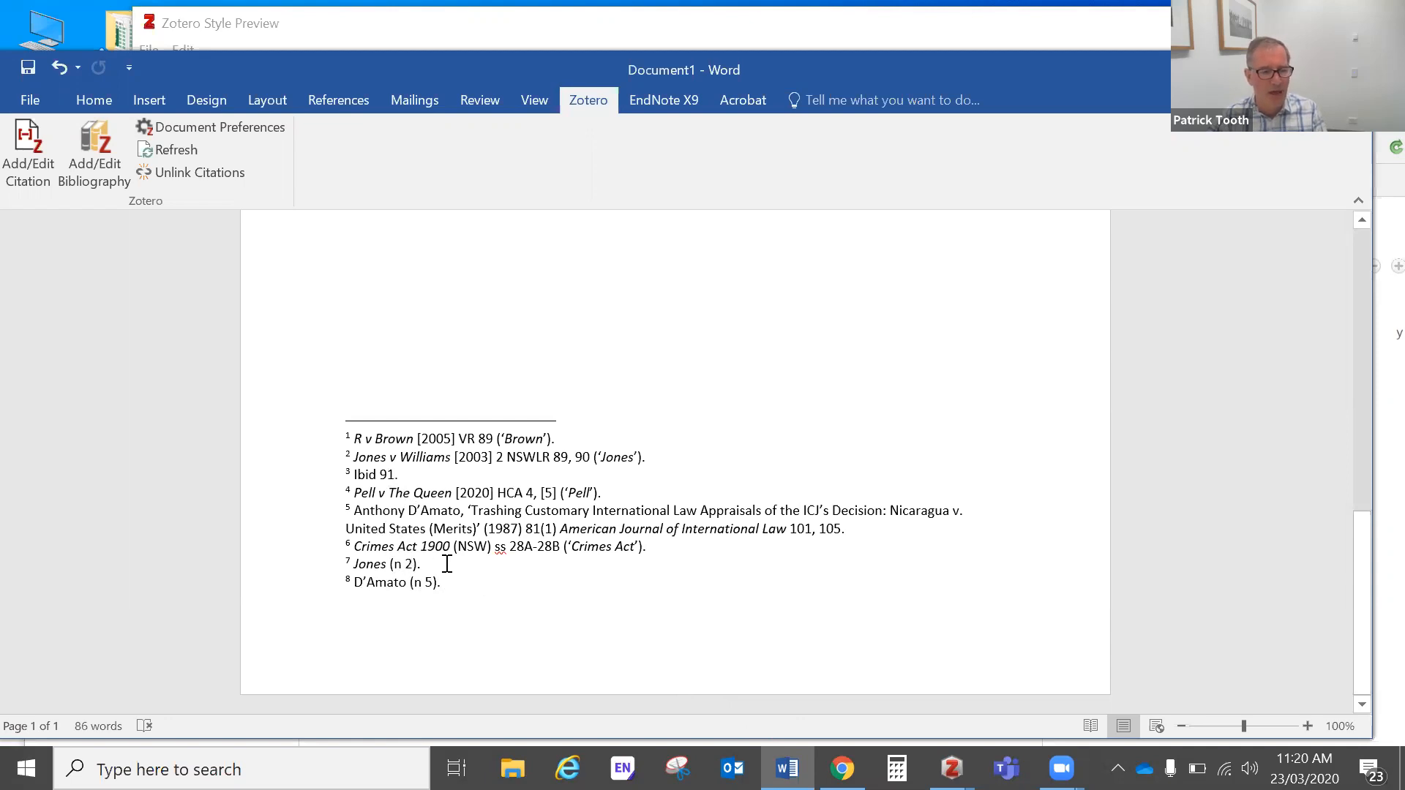
click(391, 563)
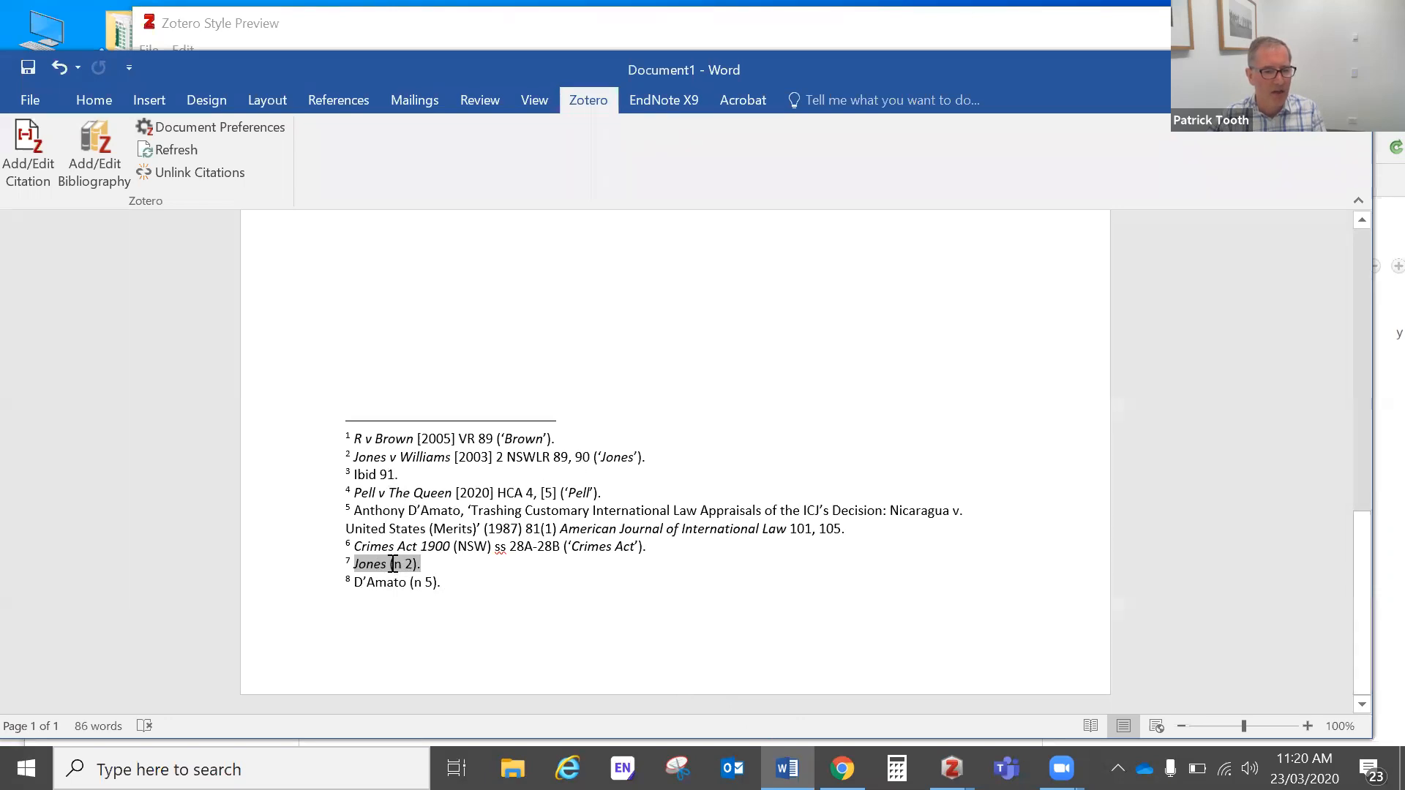
Add a pinpoint page to footnote 7's Jones v Williams citation so it reads 'Jones (n 2) 95'.
click(27, 152)
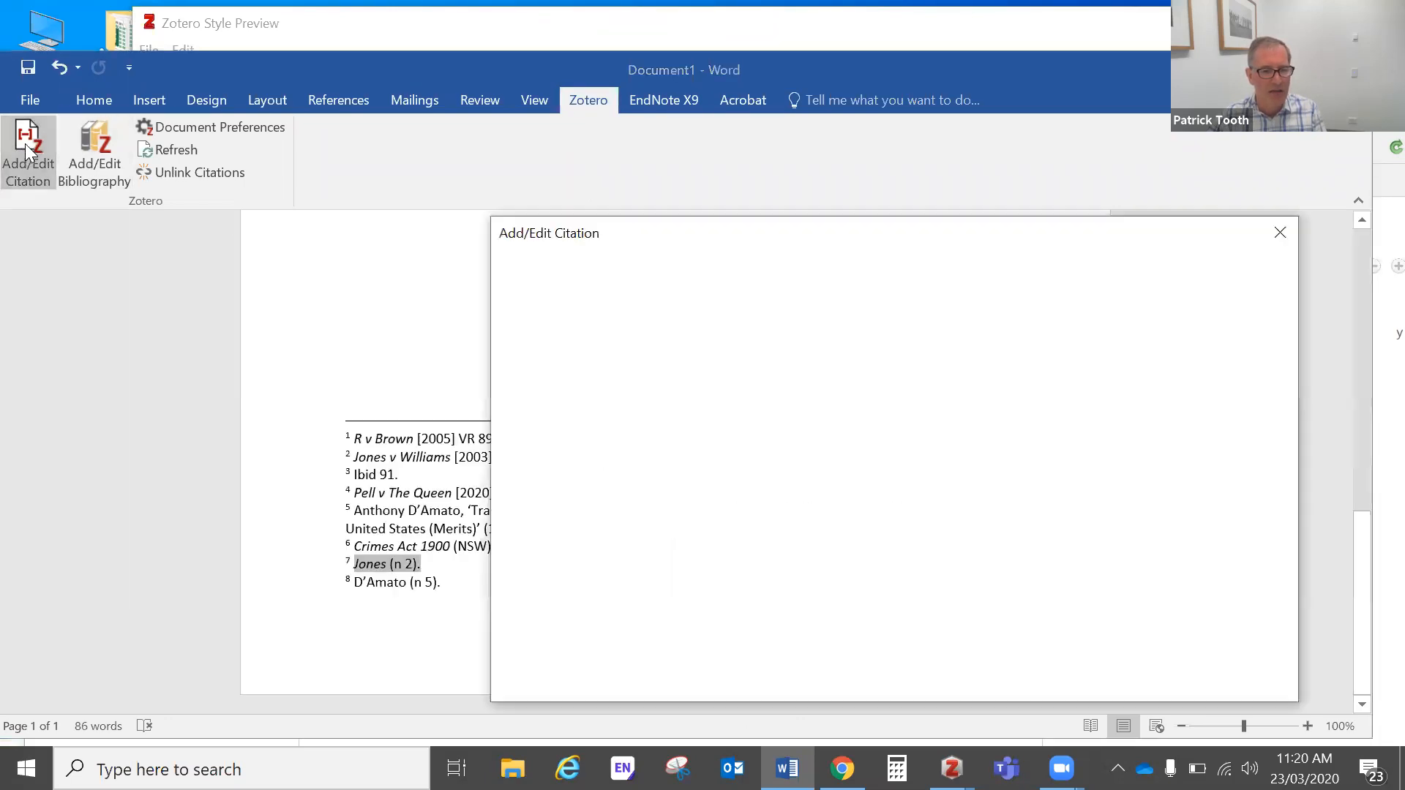
click(827, 350)
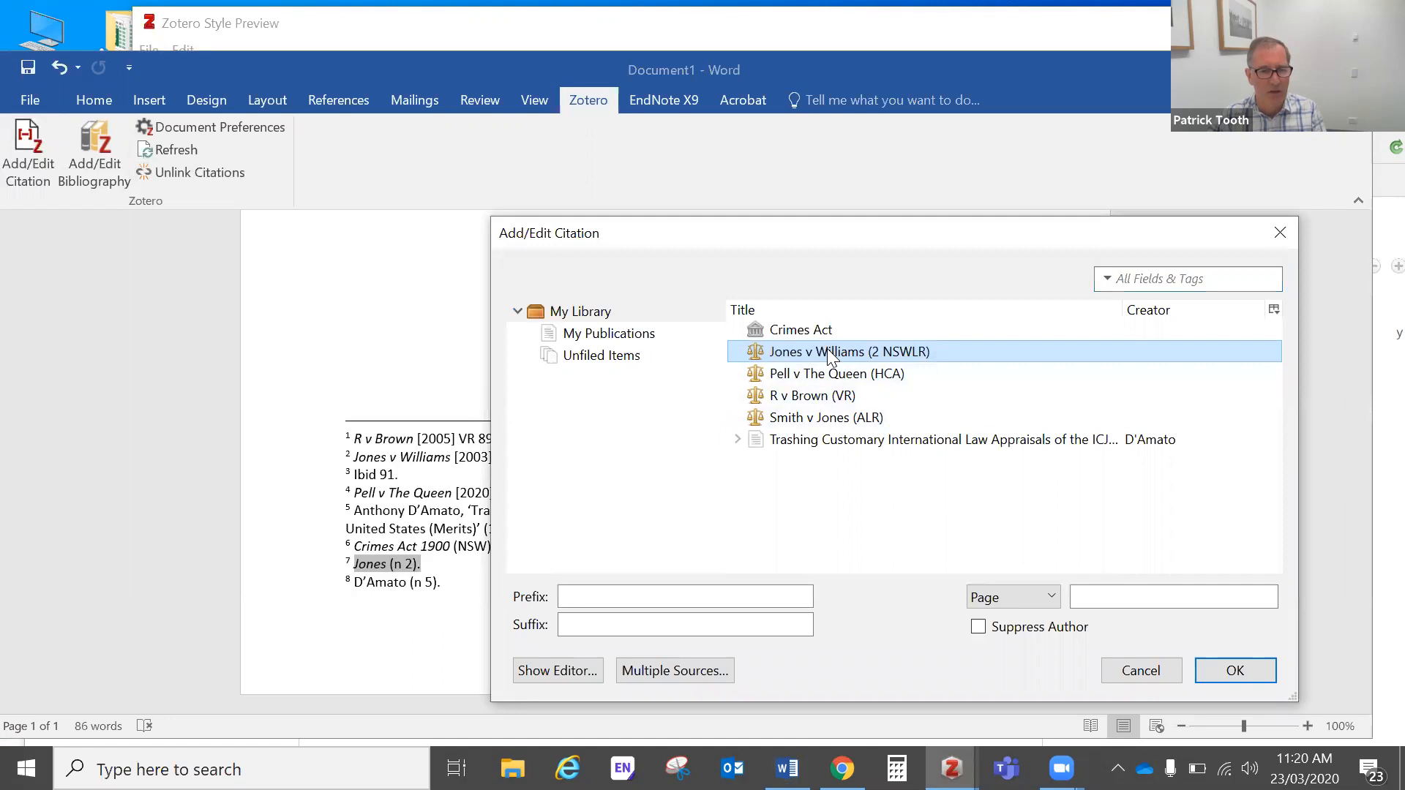
click(1096, 594)
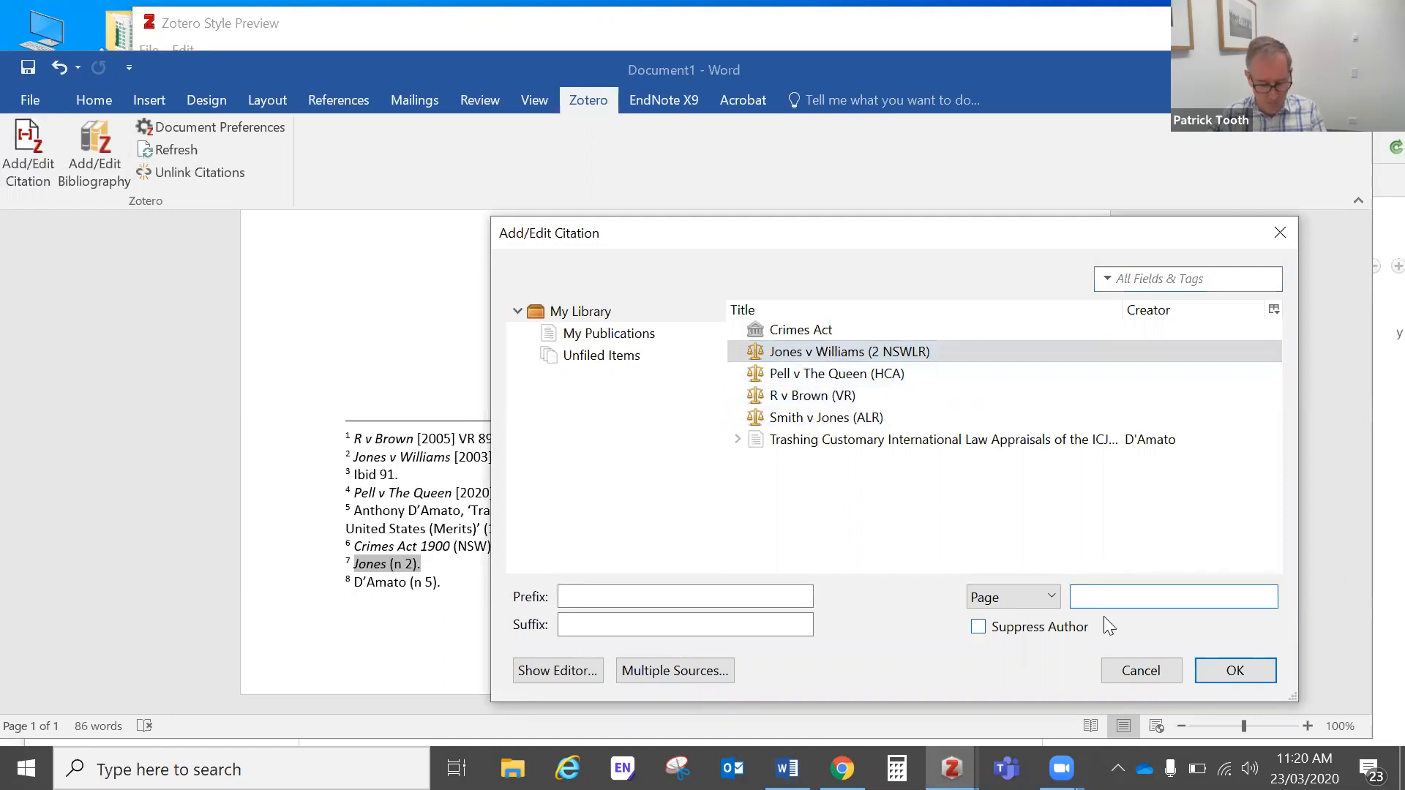
text(91)
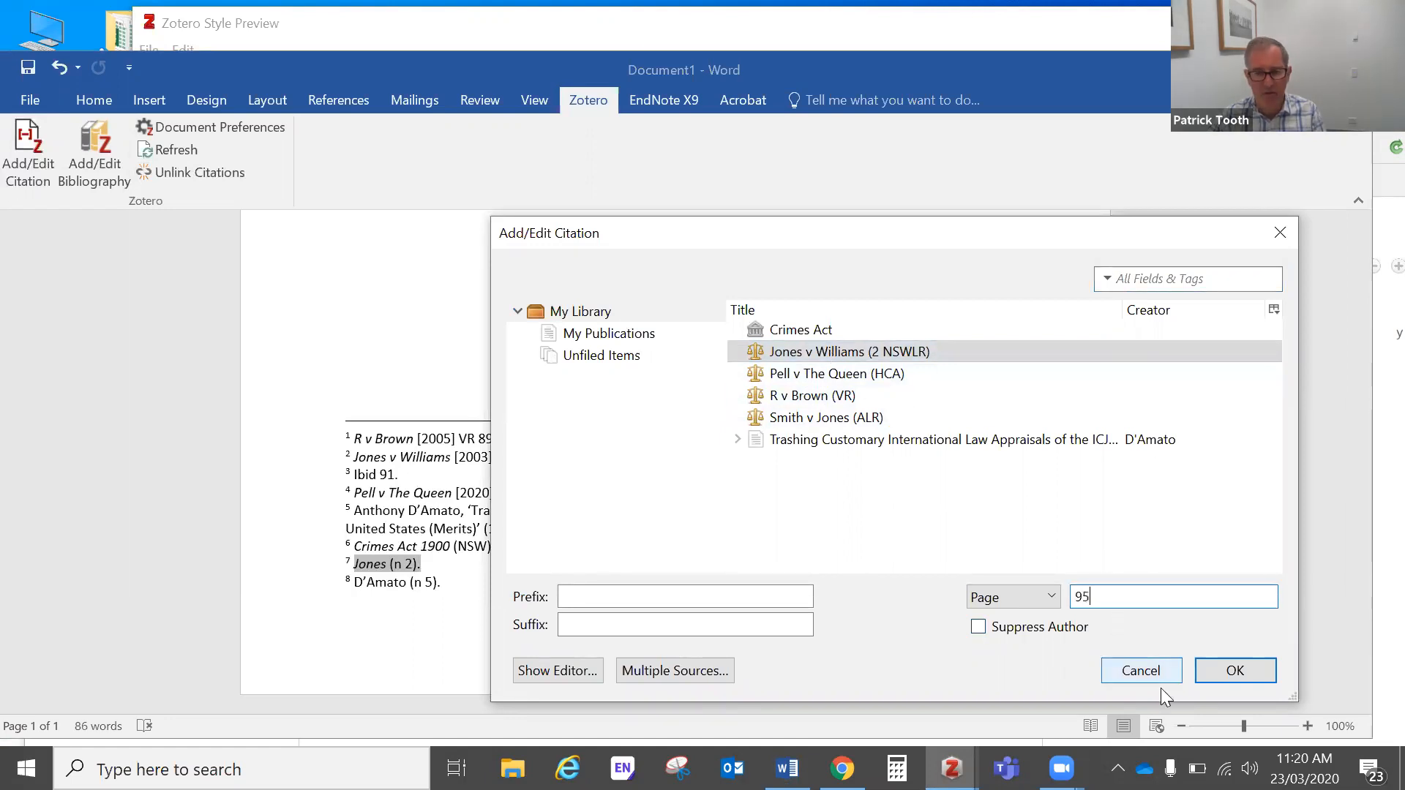
click(1223, 670)
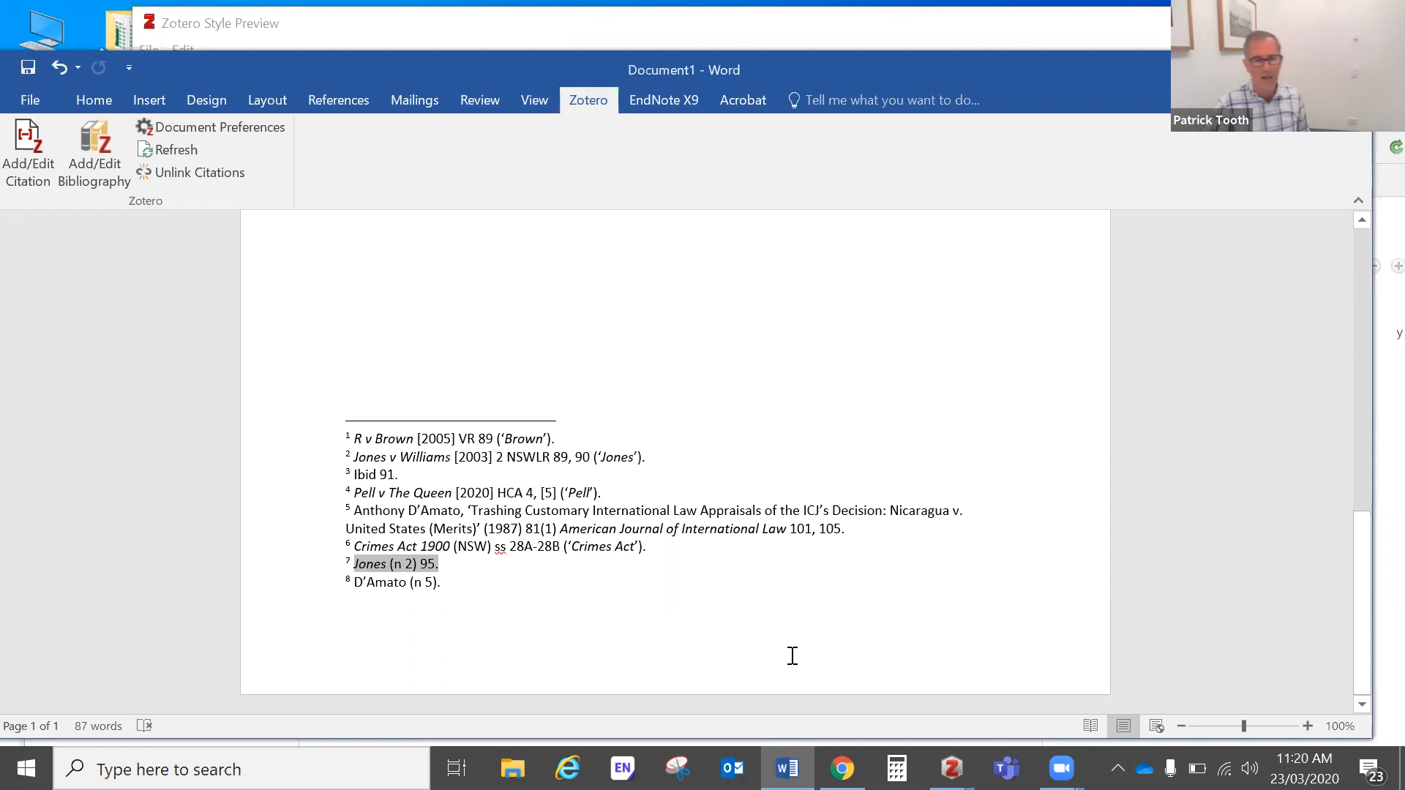
click(887, 690)
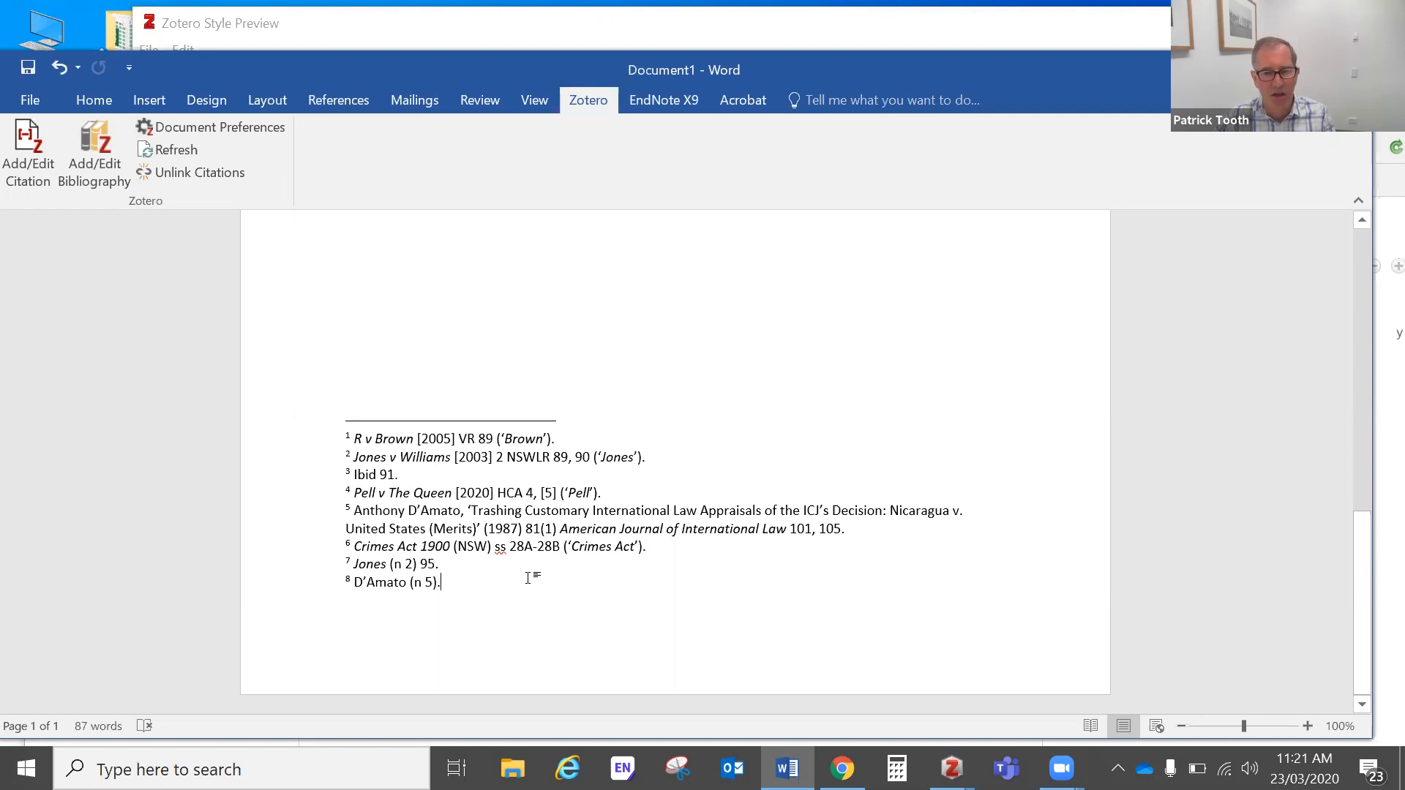
Inspect the Crimes Act record's Name of Act field in Zotero, then bring Chrome forward.
key(alt+Tab)
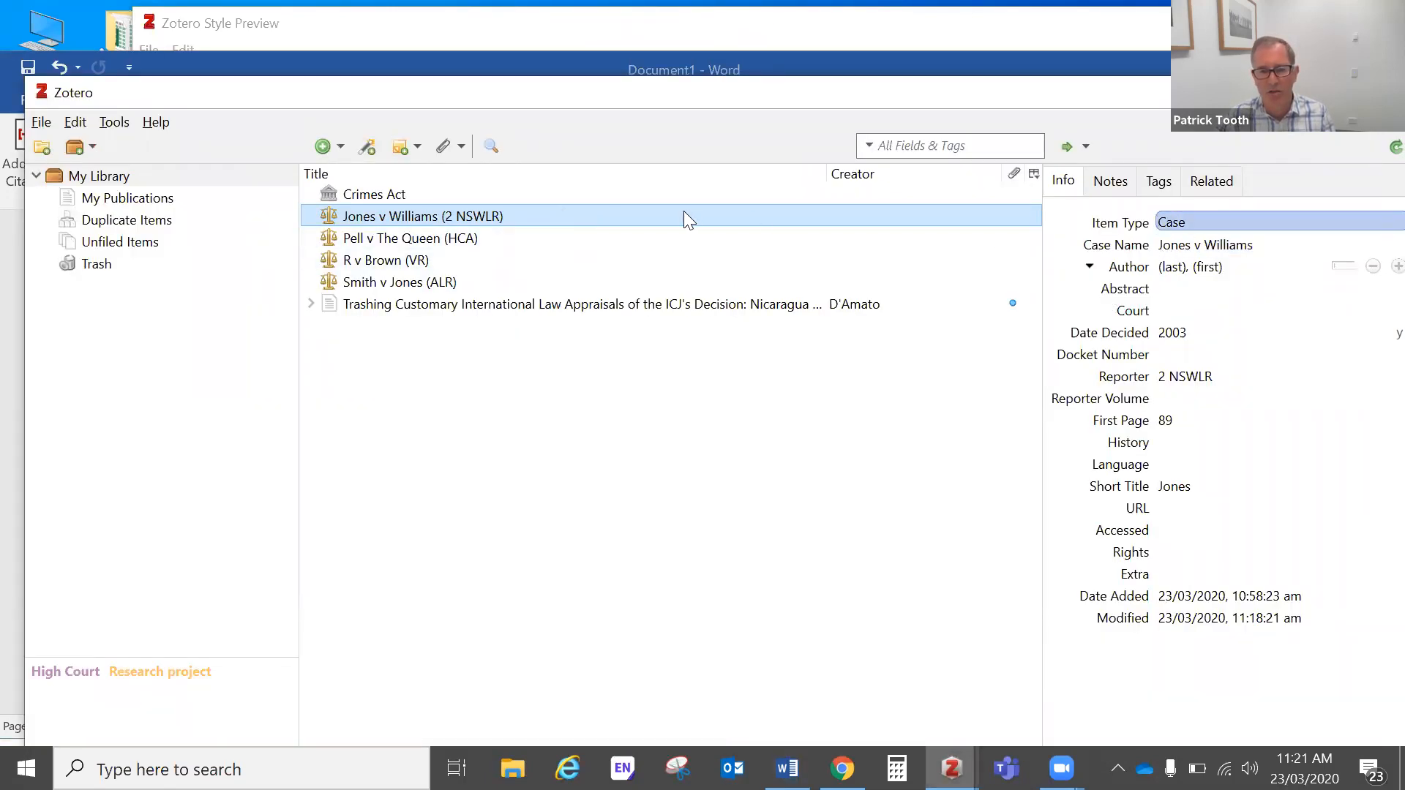
click(621, 194)
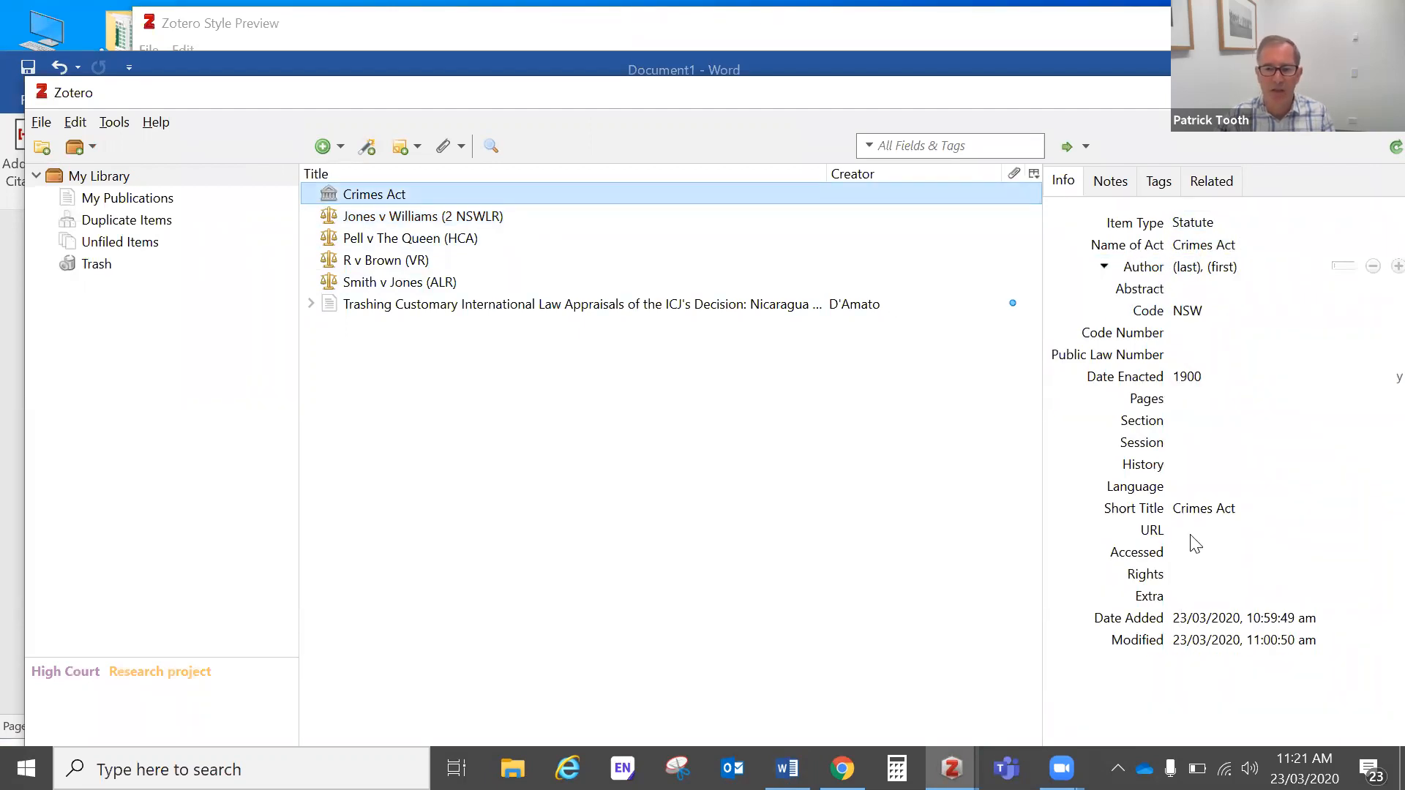
click(1182, 245)
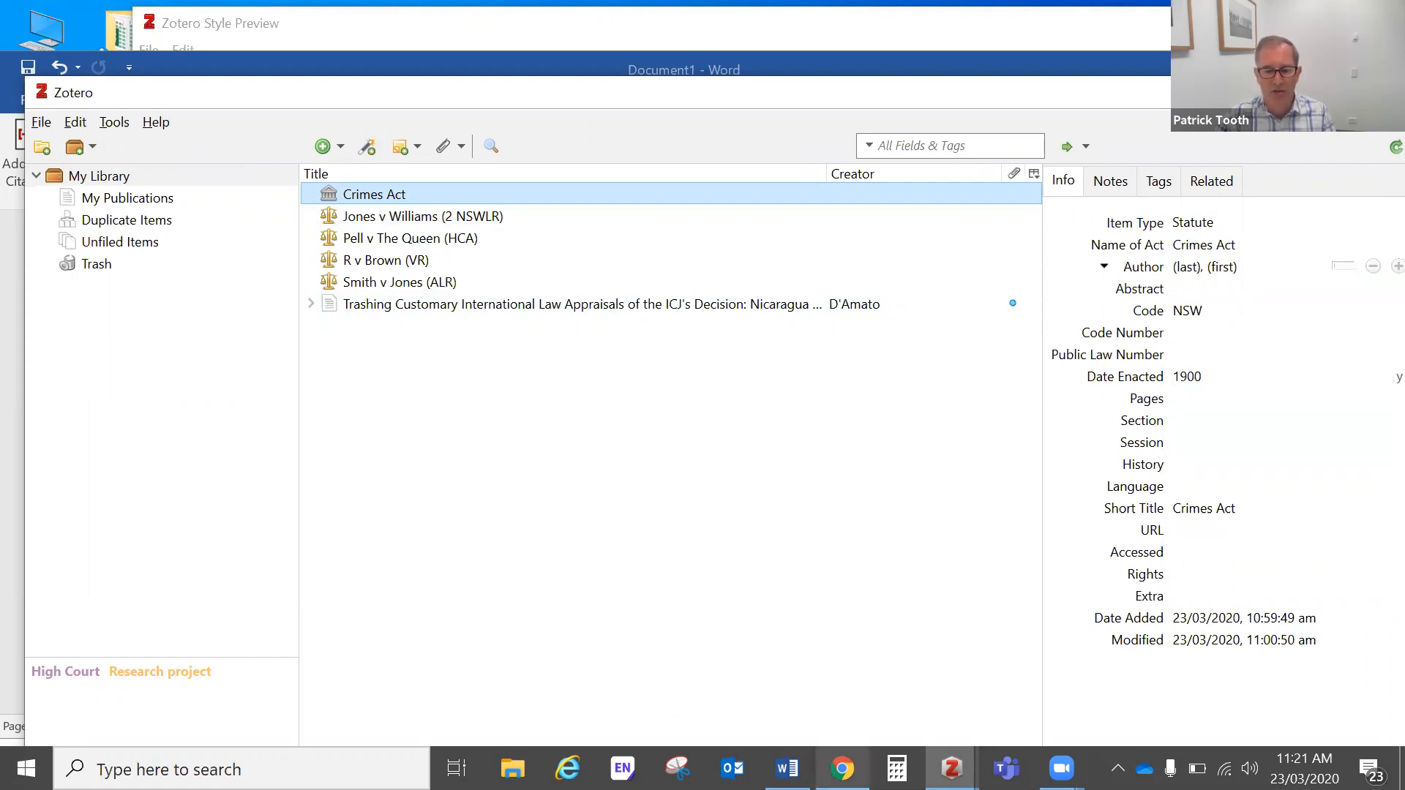
click(842, 769)
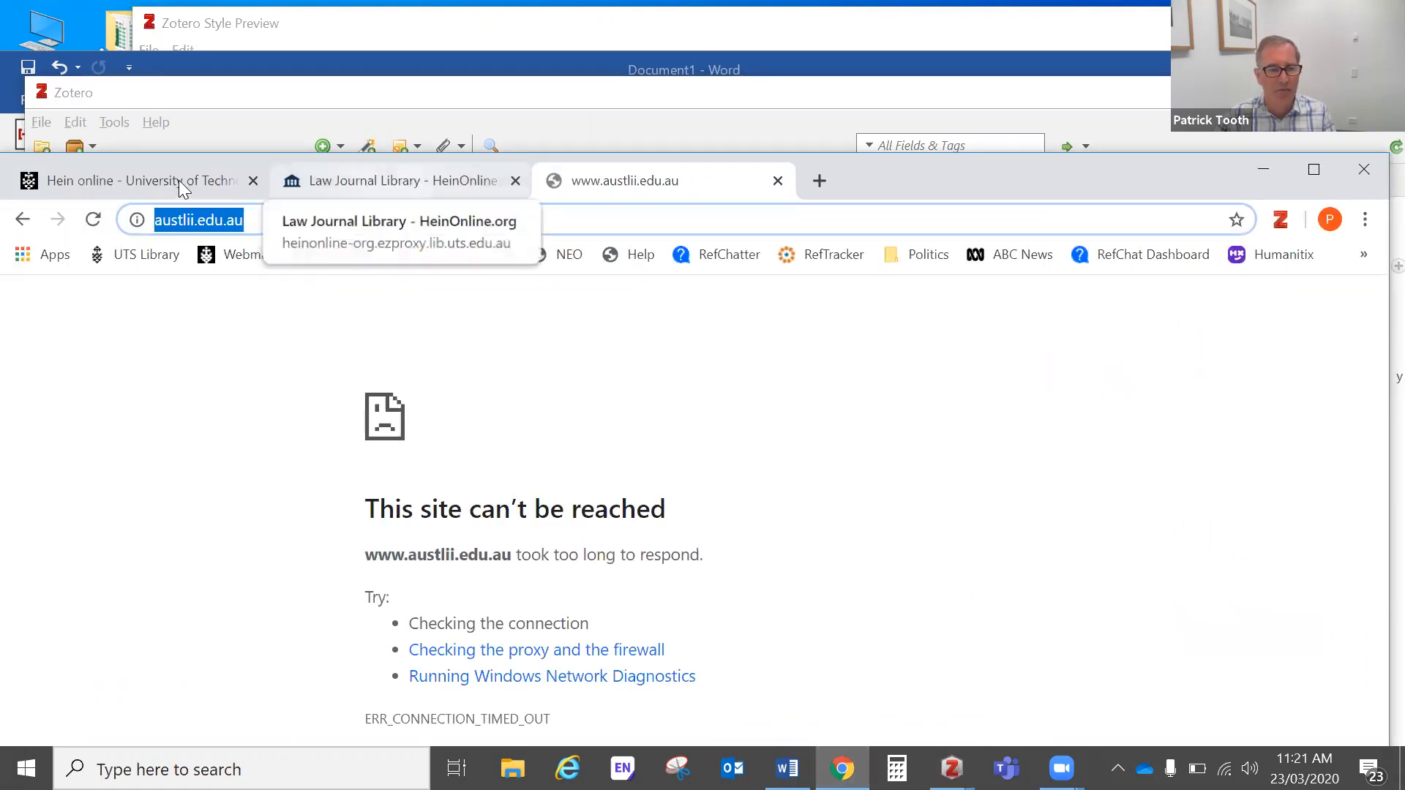
Go from the UTS Library bookmark to the library's referencing help page.
click(355, 222)
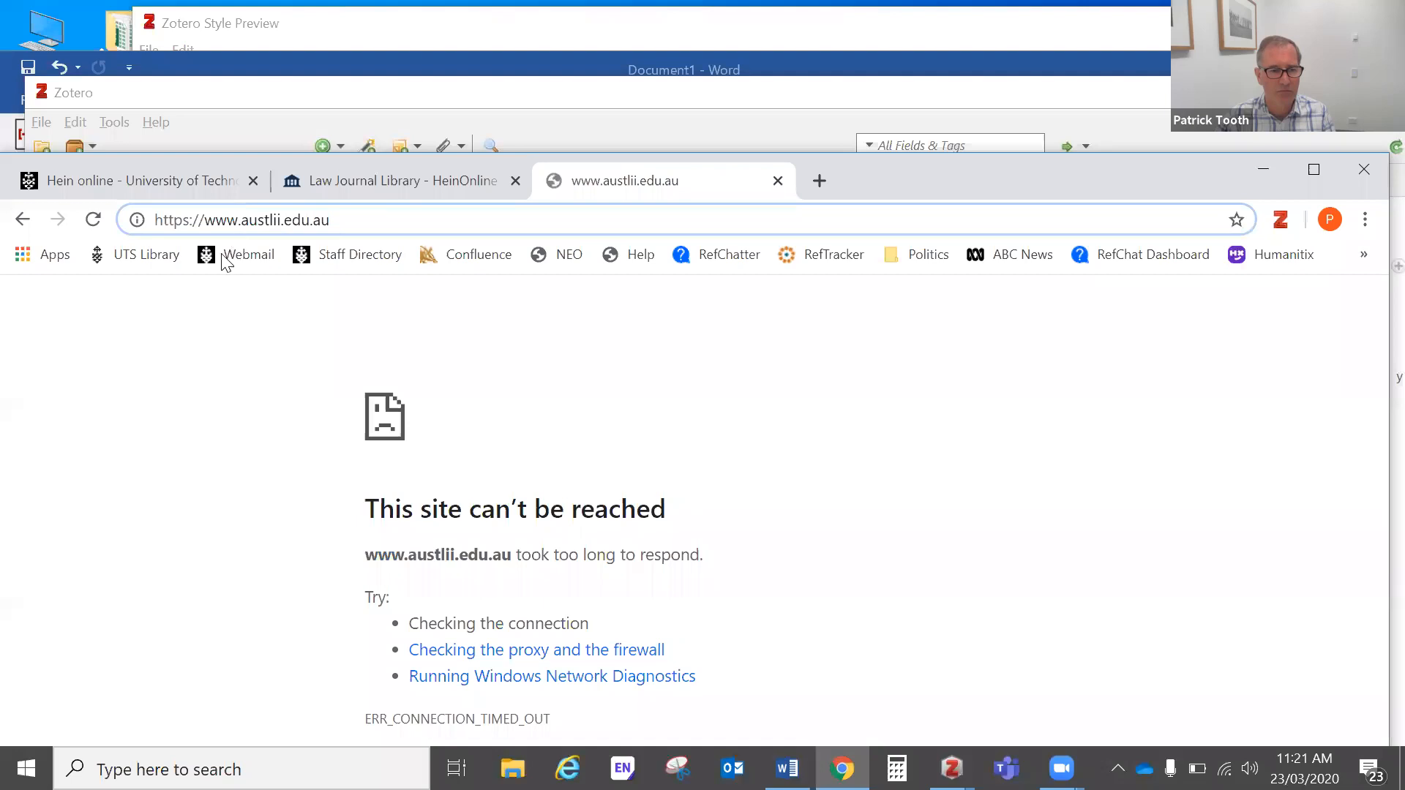
click(147, 260)
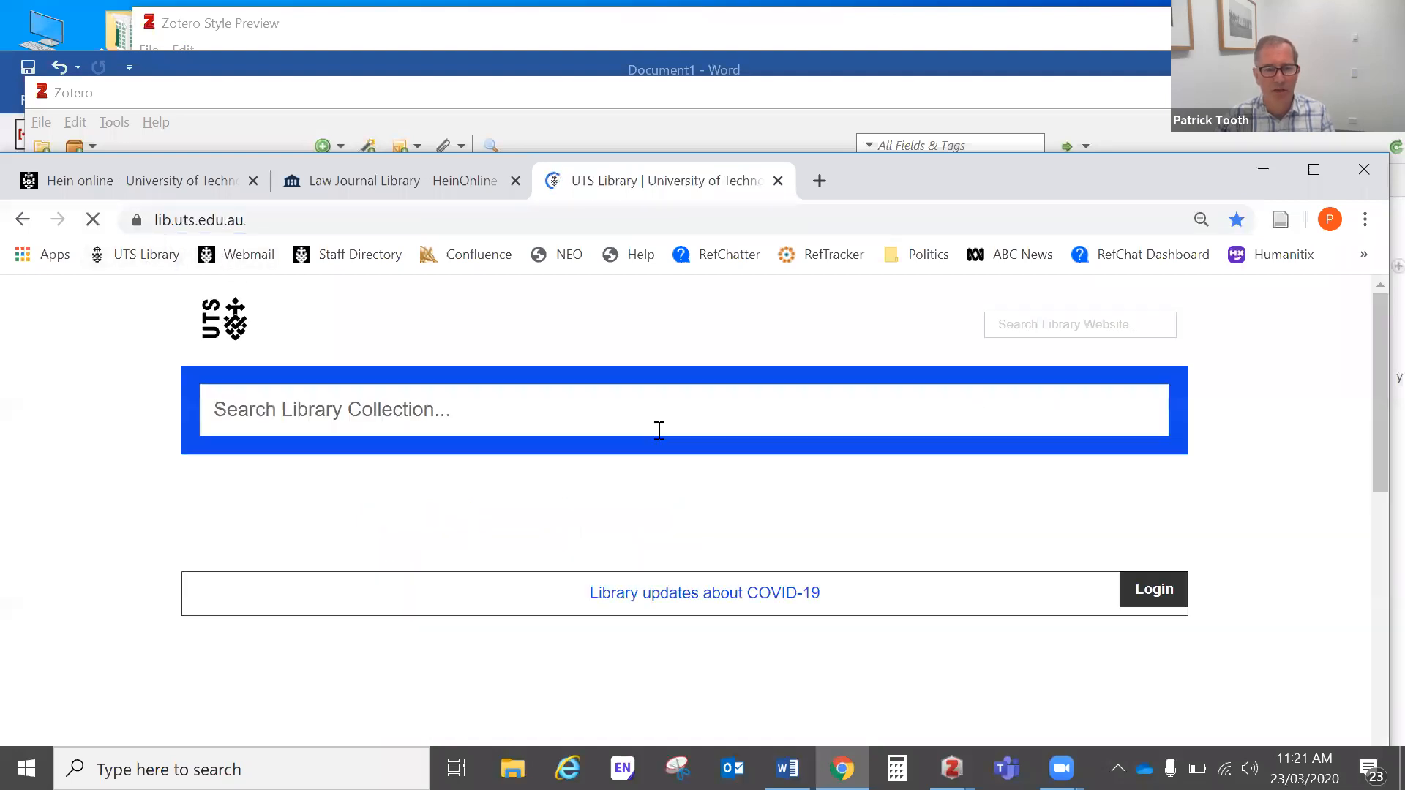
scroll(702, 432, down, 2)
scroll(701, 435, down, 1)
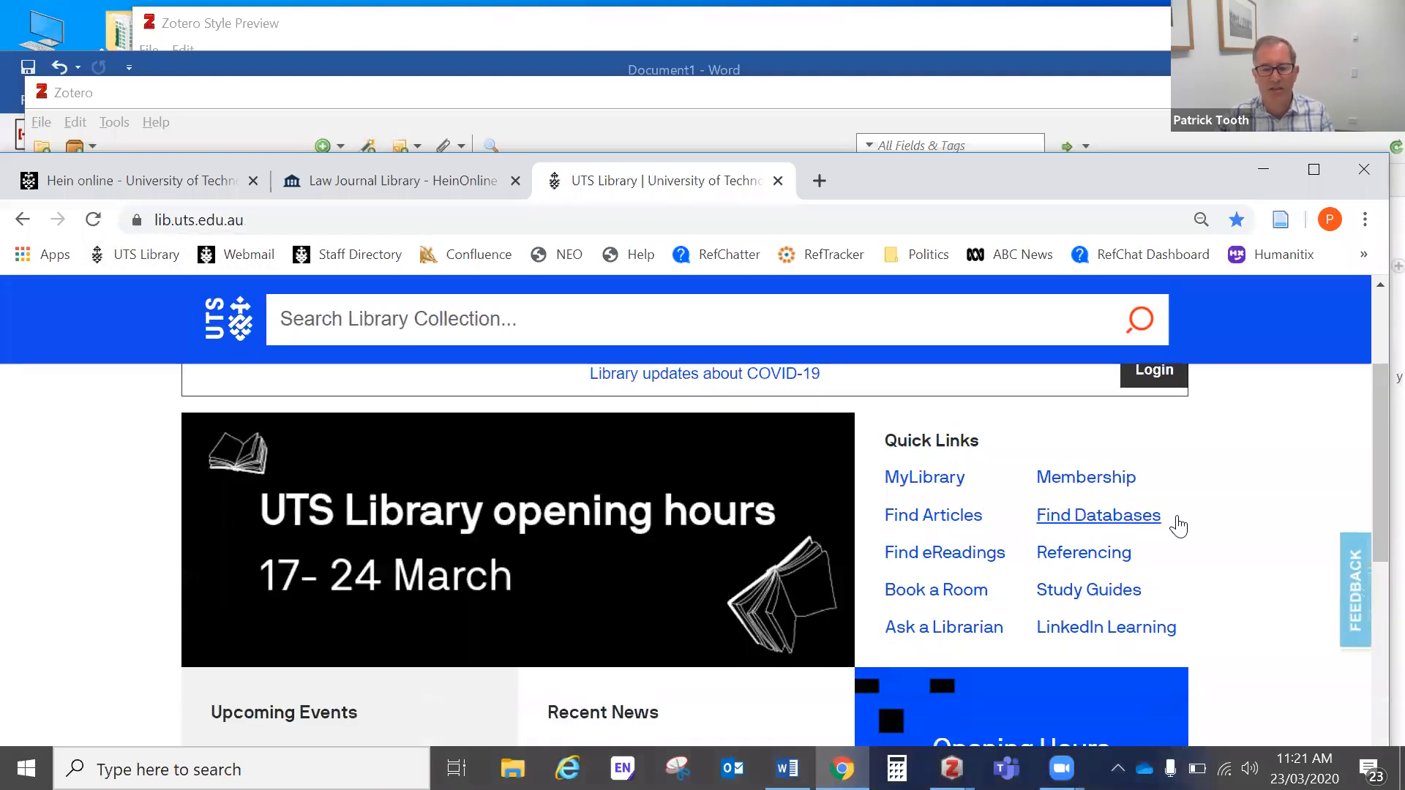
scroll(1170, 542, down, 1)
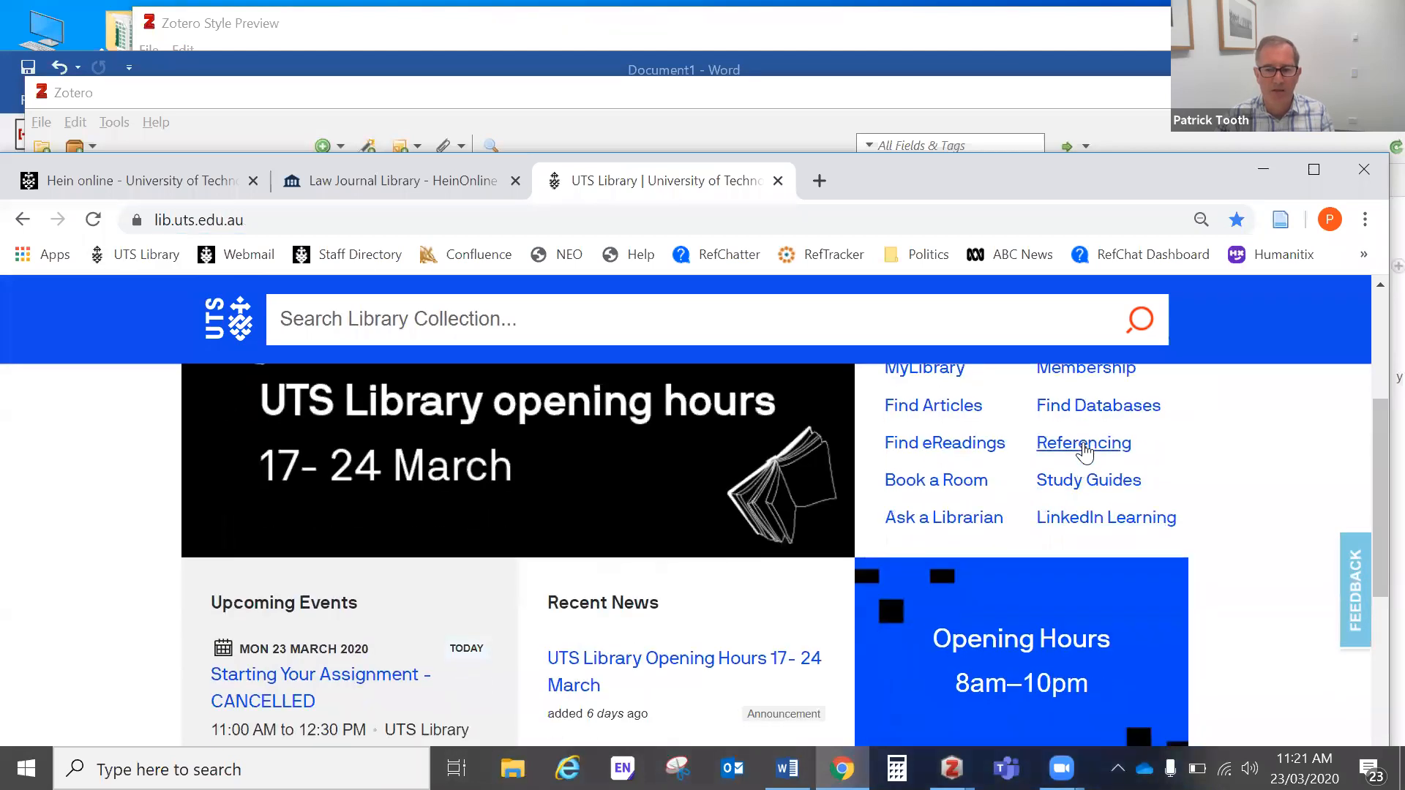
click(1083, 450)
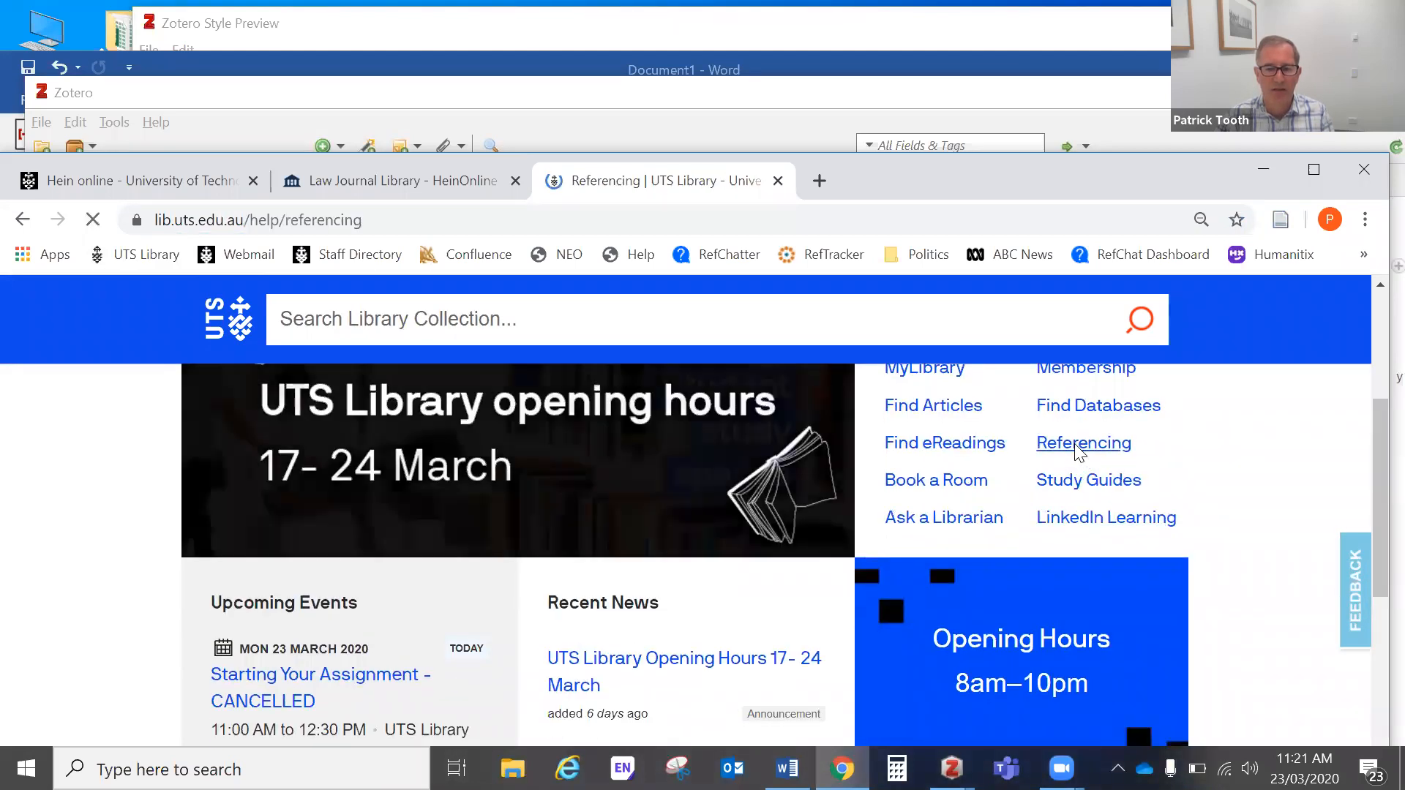
scroll(612, 547, down, 2)
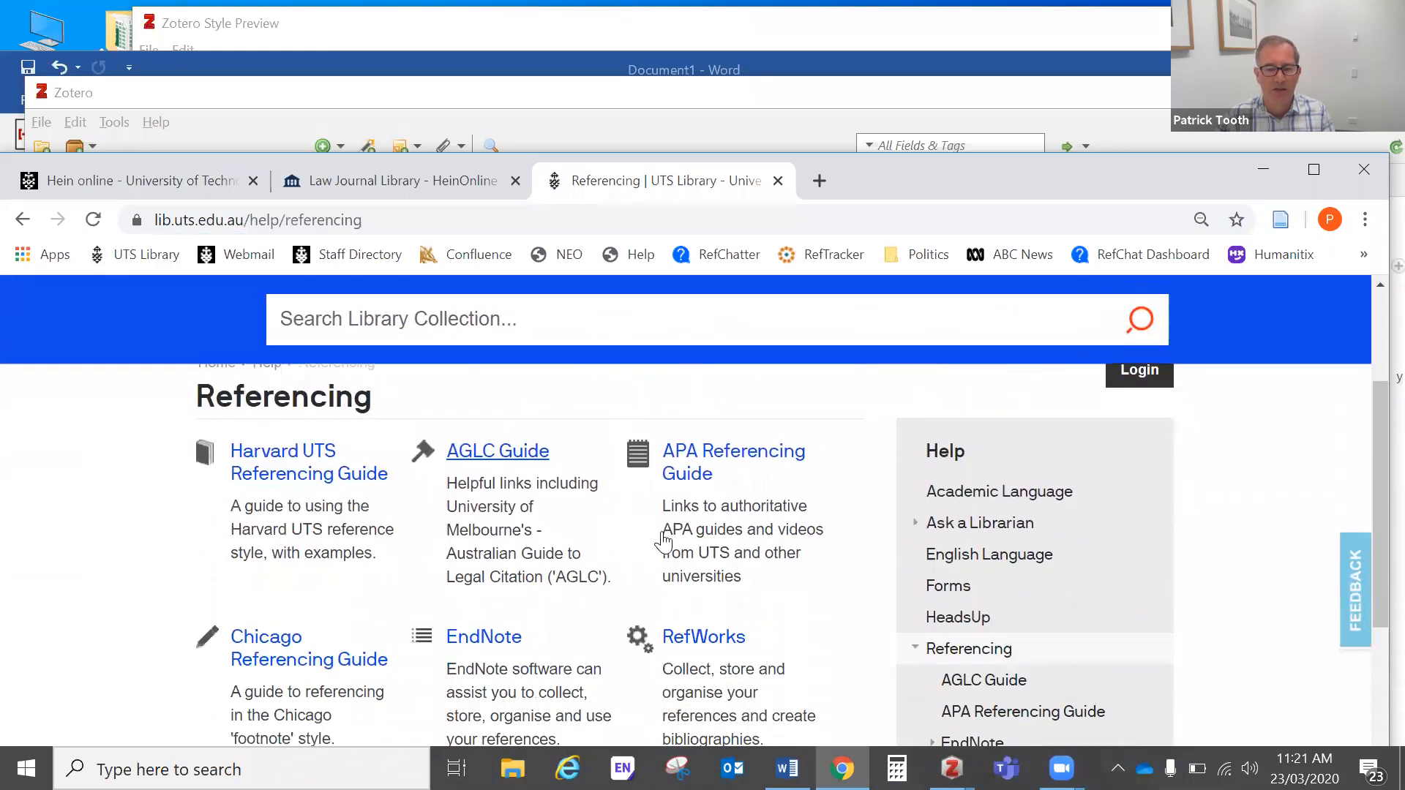
Open the AGLC Guide page and save it to Zotero as a web page item.
click(500, 454)
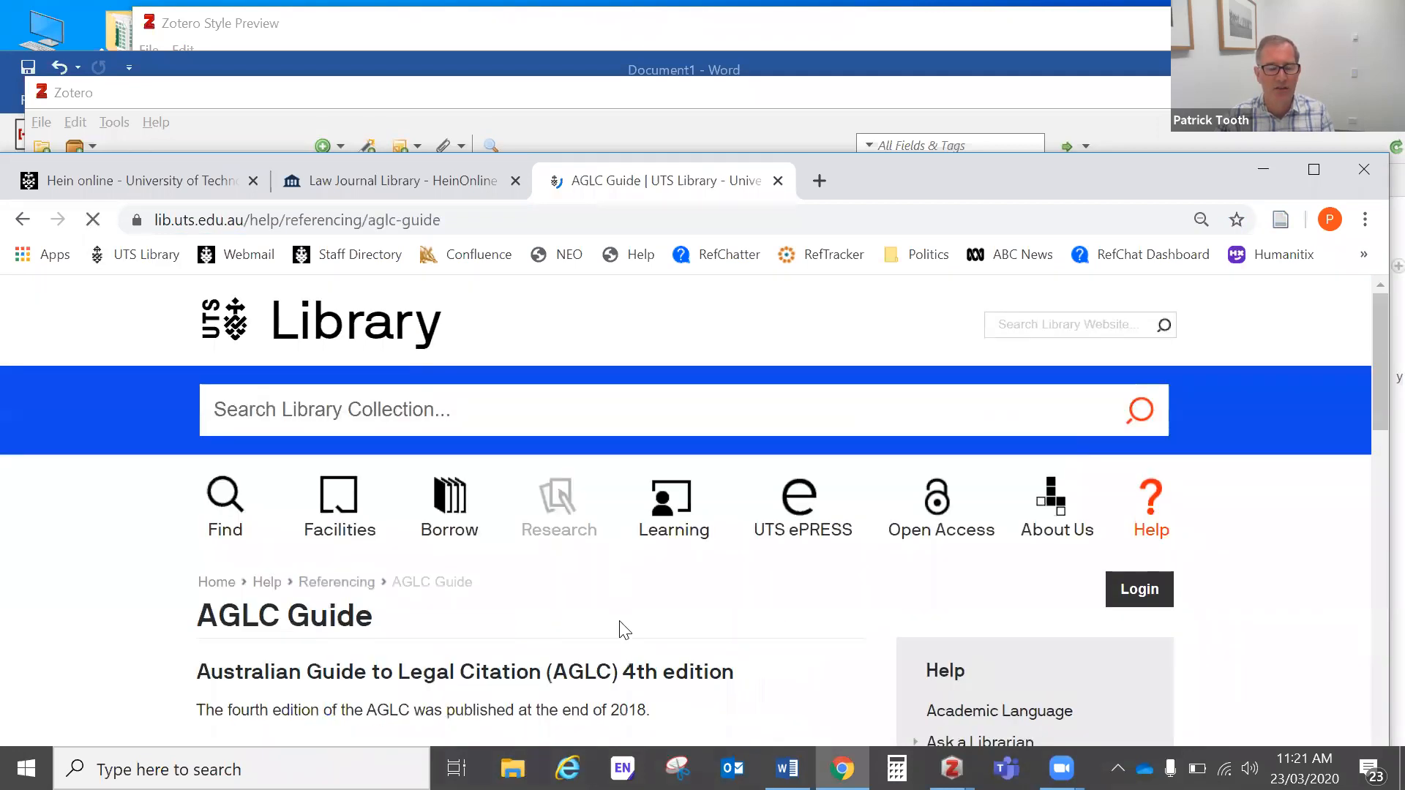
scroll(739, 644, down, 1)
scroll(732, 638, down, 4)
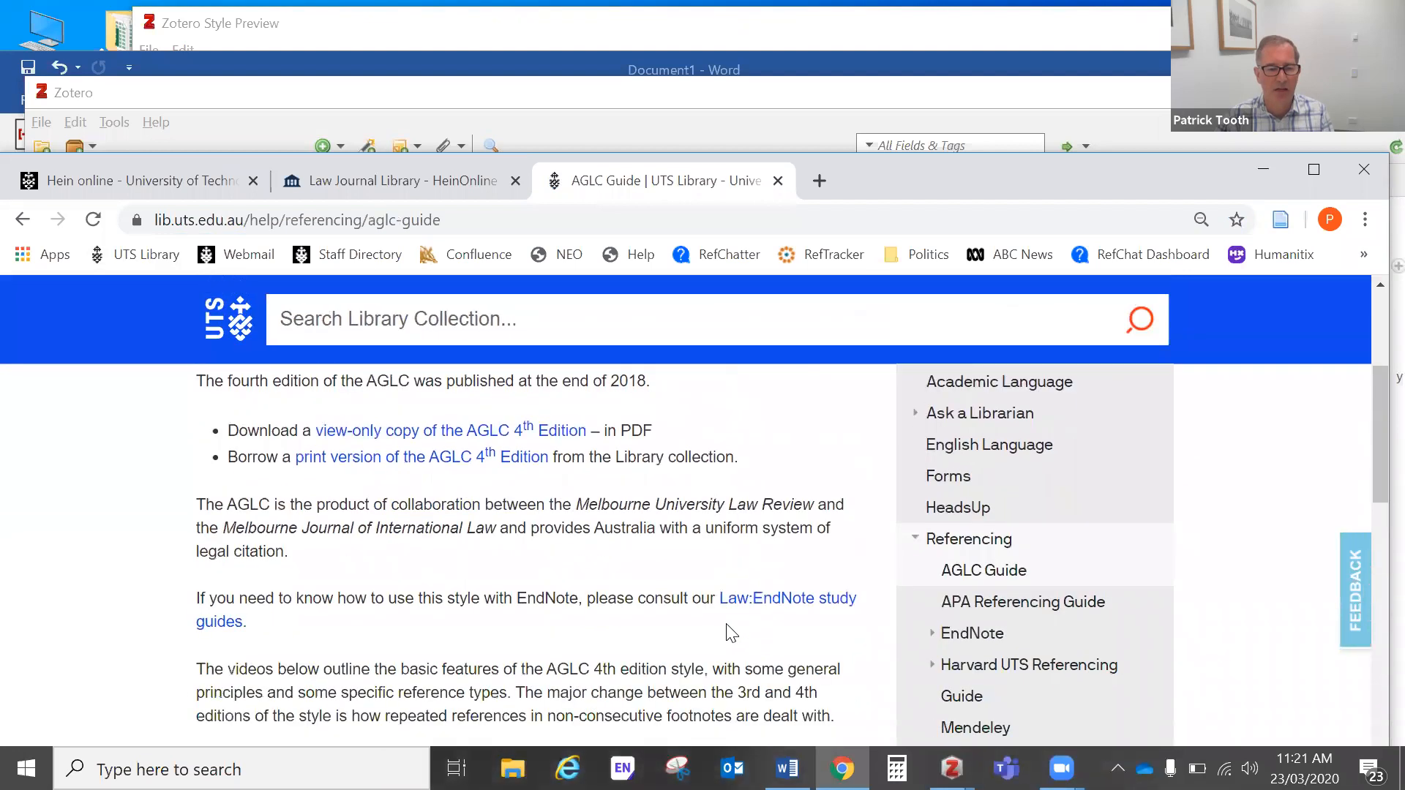
scroll(728, 634, up, 4)
scroll(727, 628, up, 2)
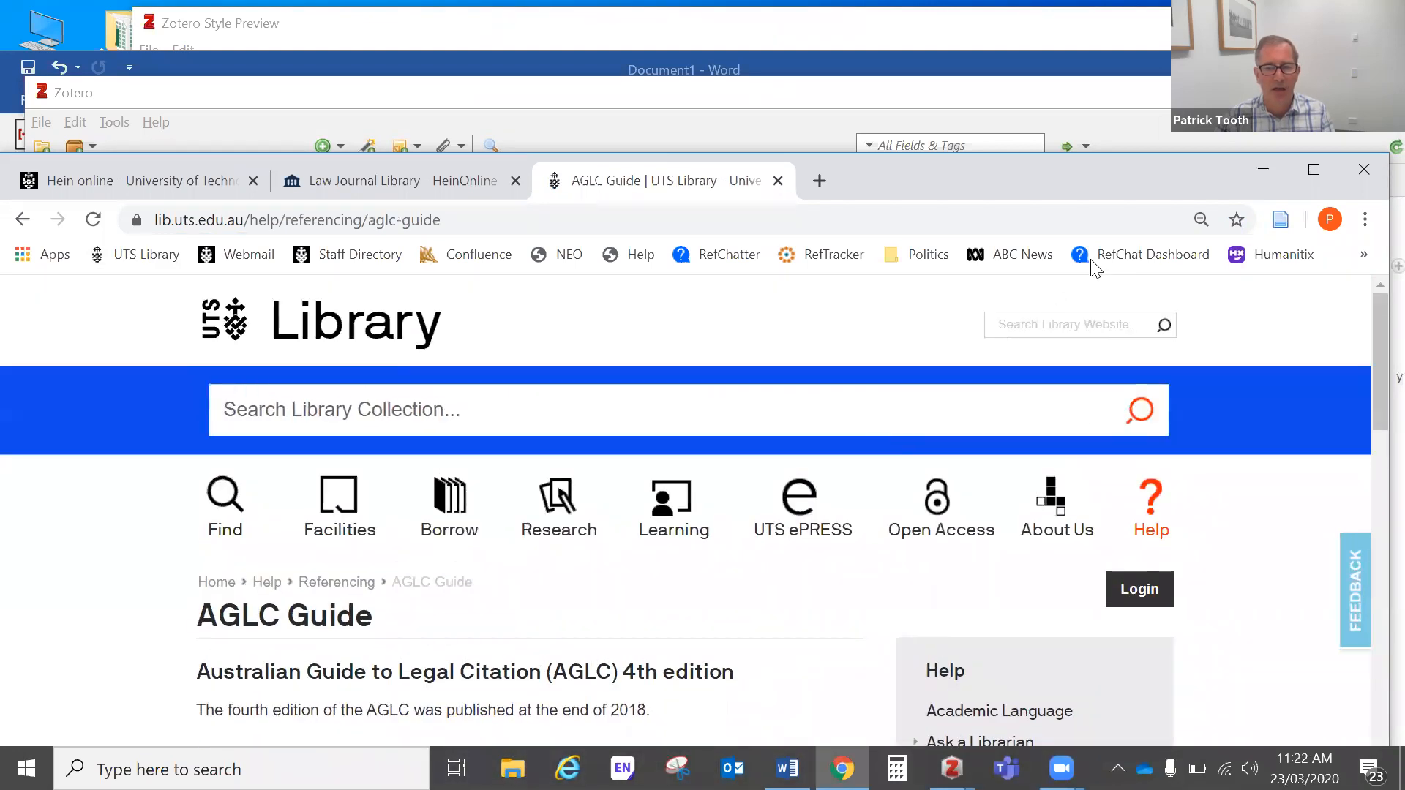
click(1280, 221)
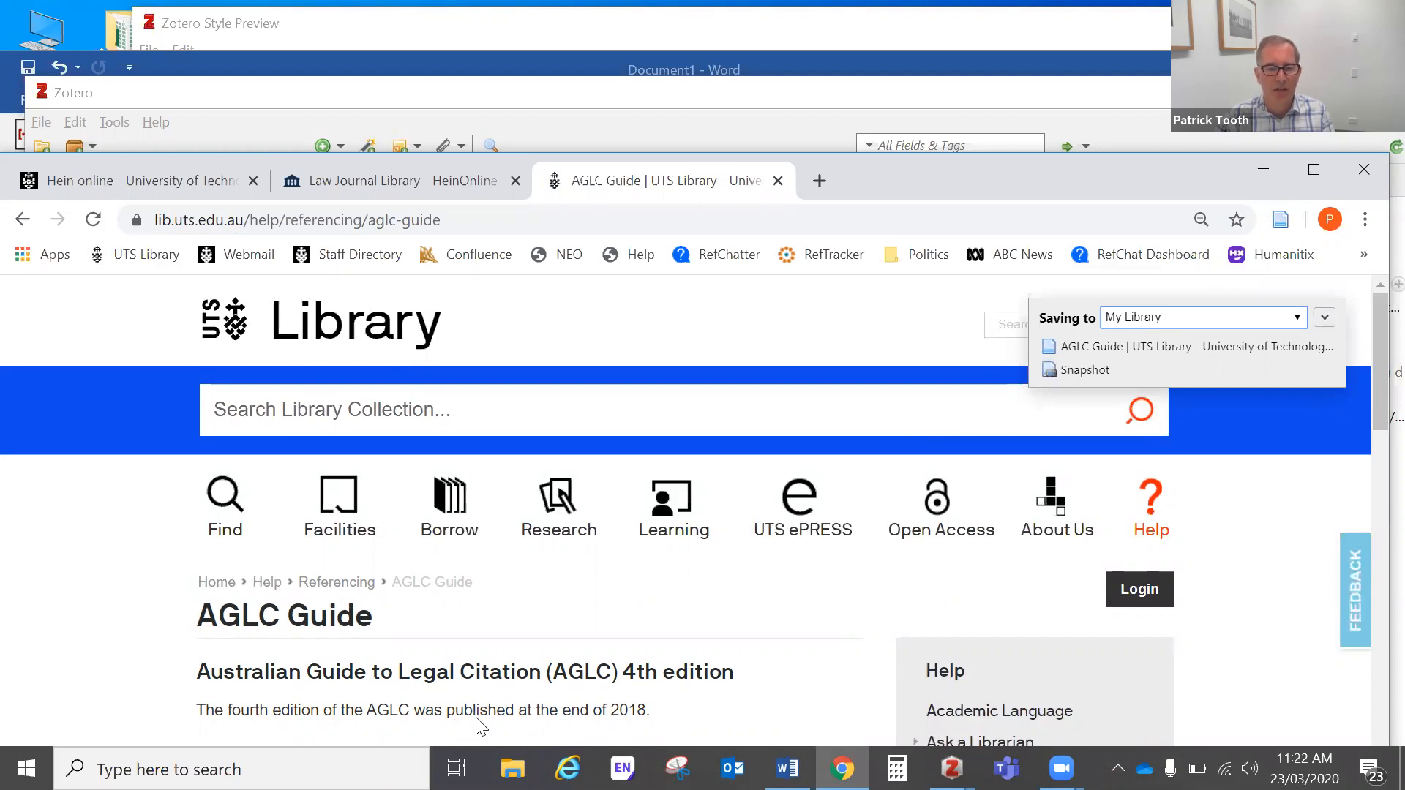
key(alt+Tab)
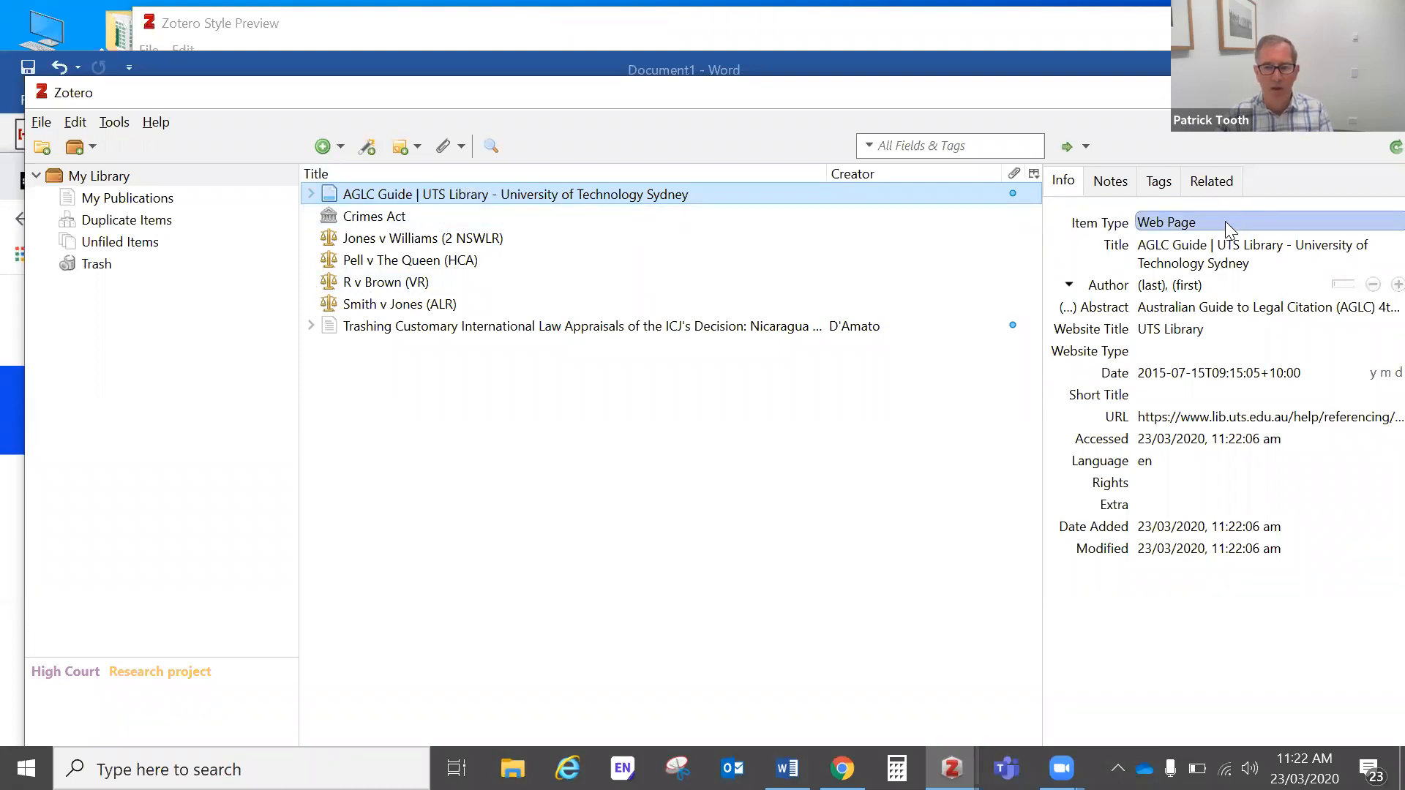
Shorten the new web page item's title to 'AGLC Guide'.
click(1307, 264)
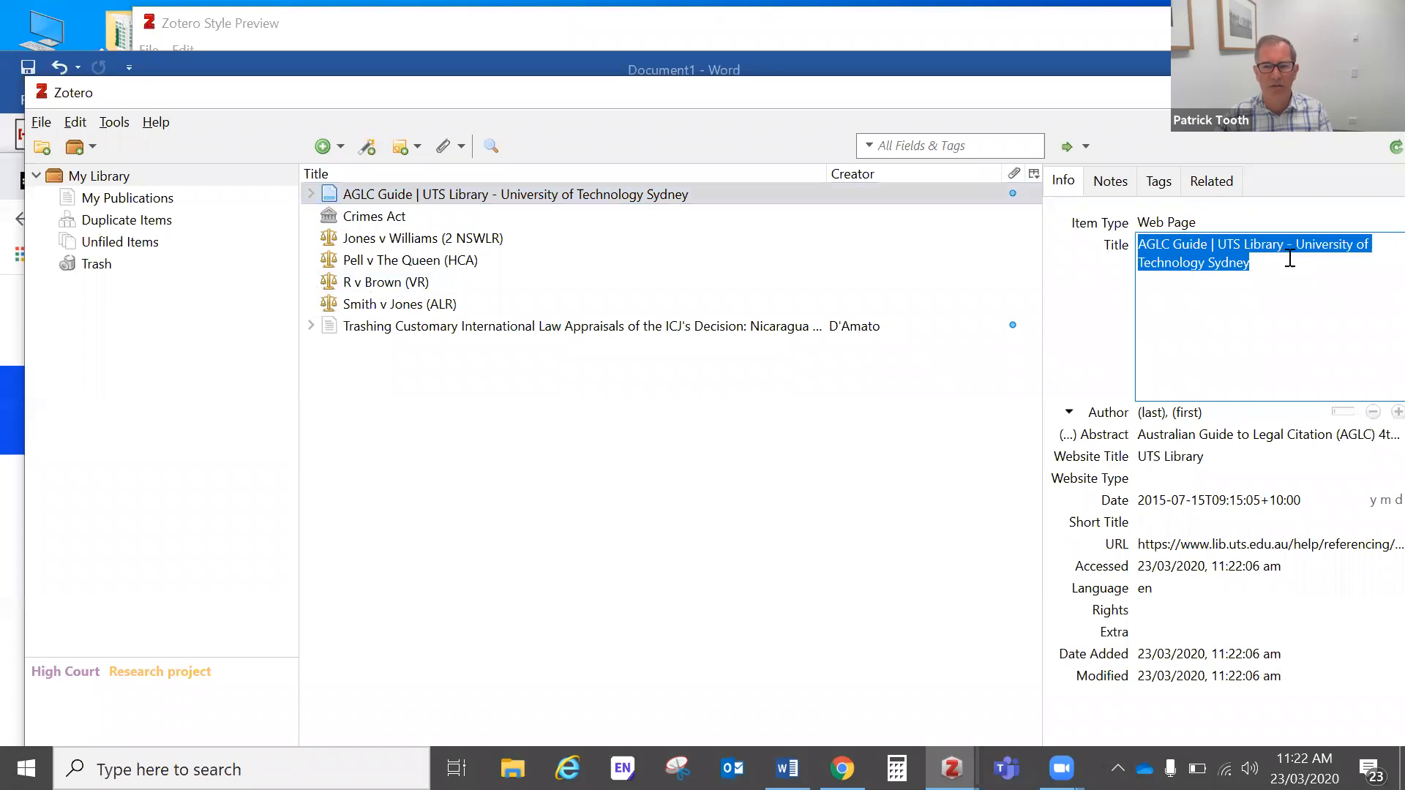
key(End)
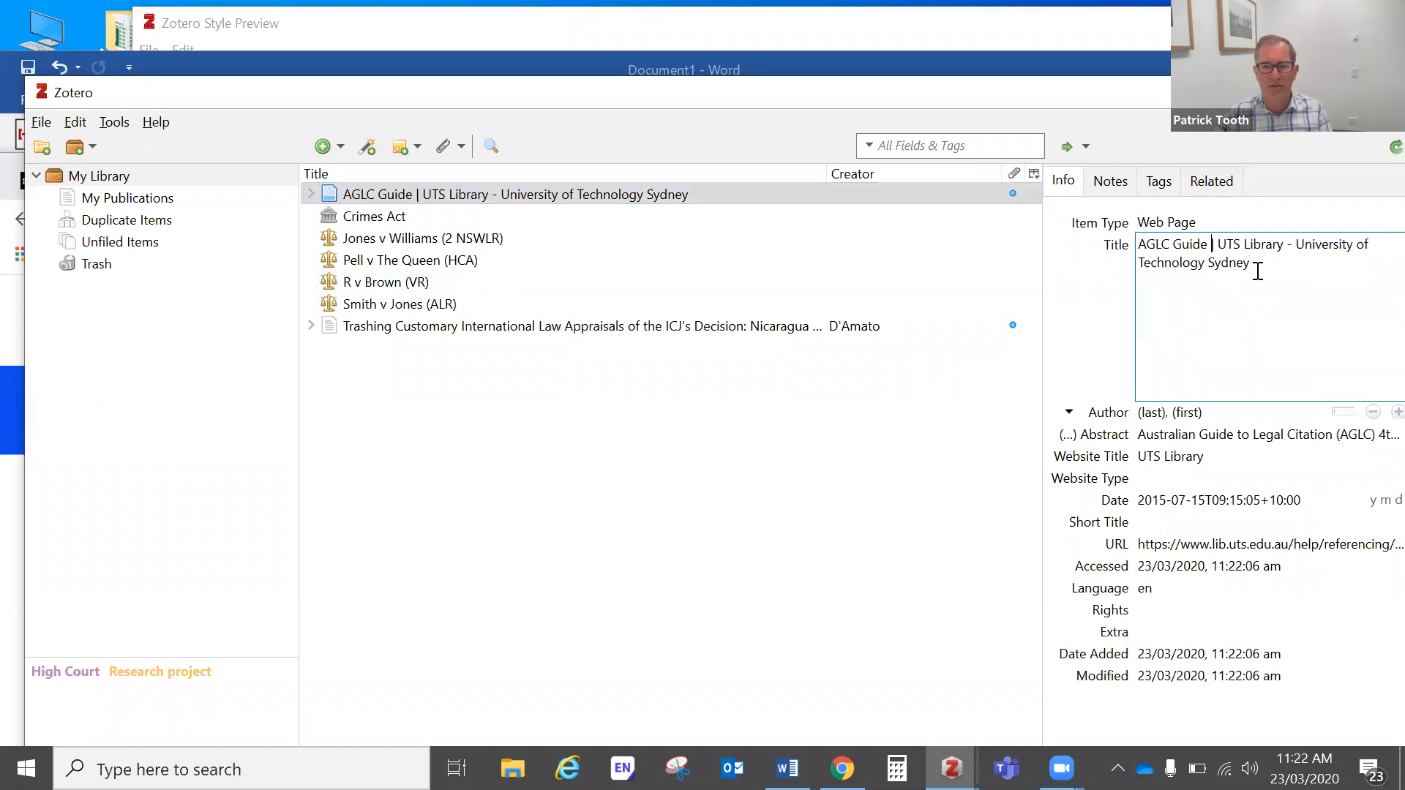
drag(1213, 245, 1355, 351)
key(BackSpace)
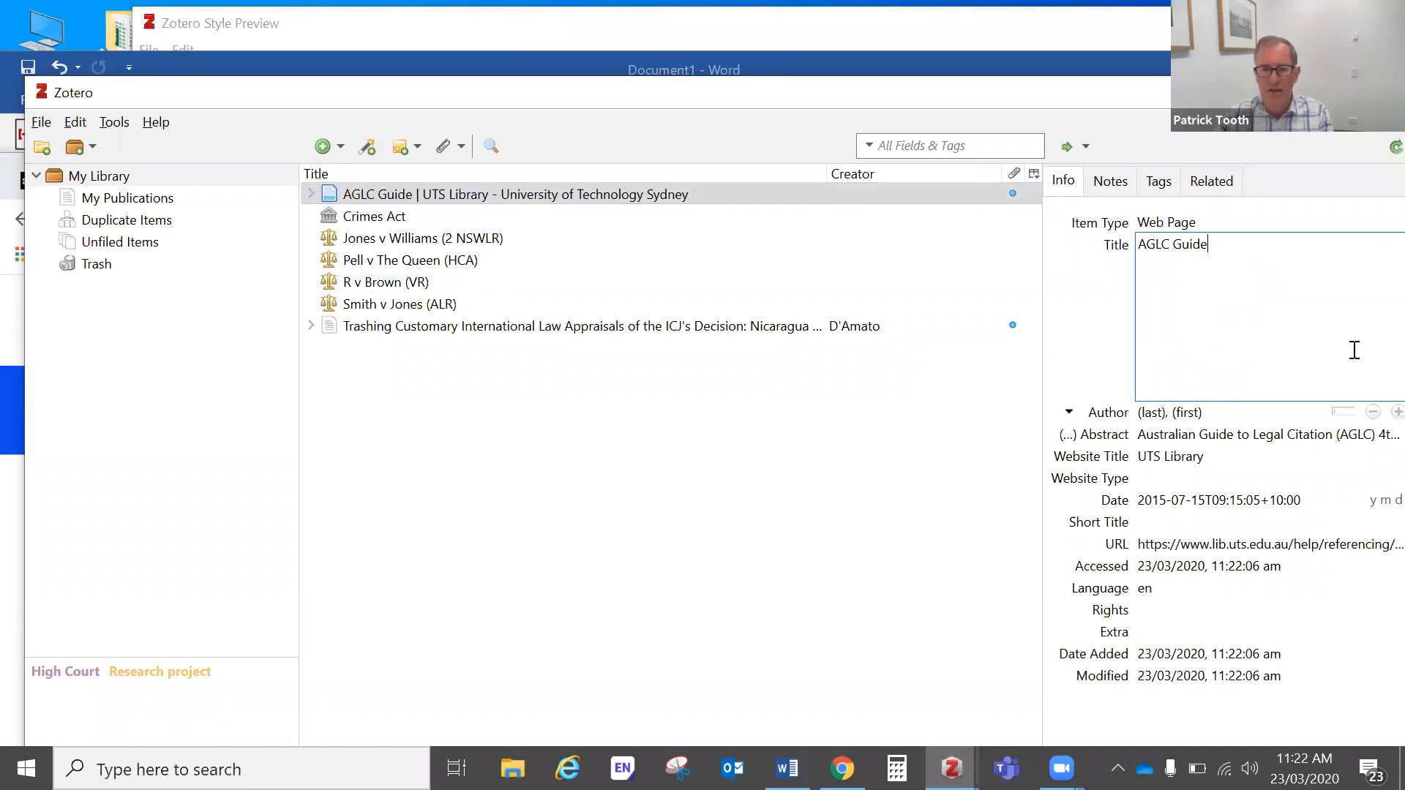
click(876, 388)
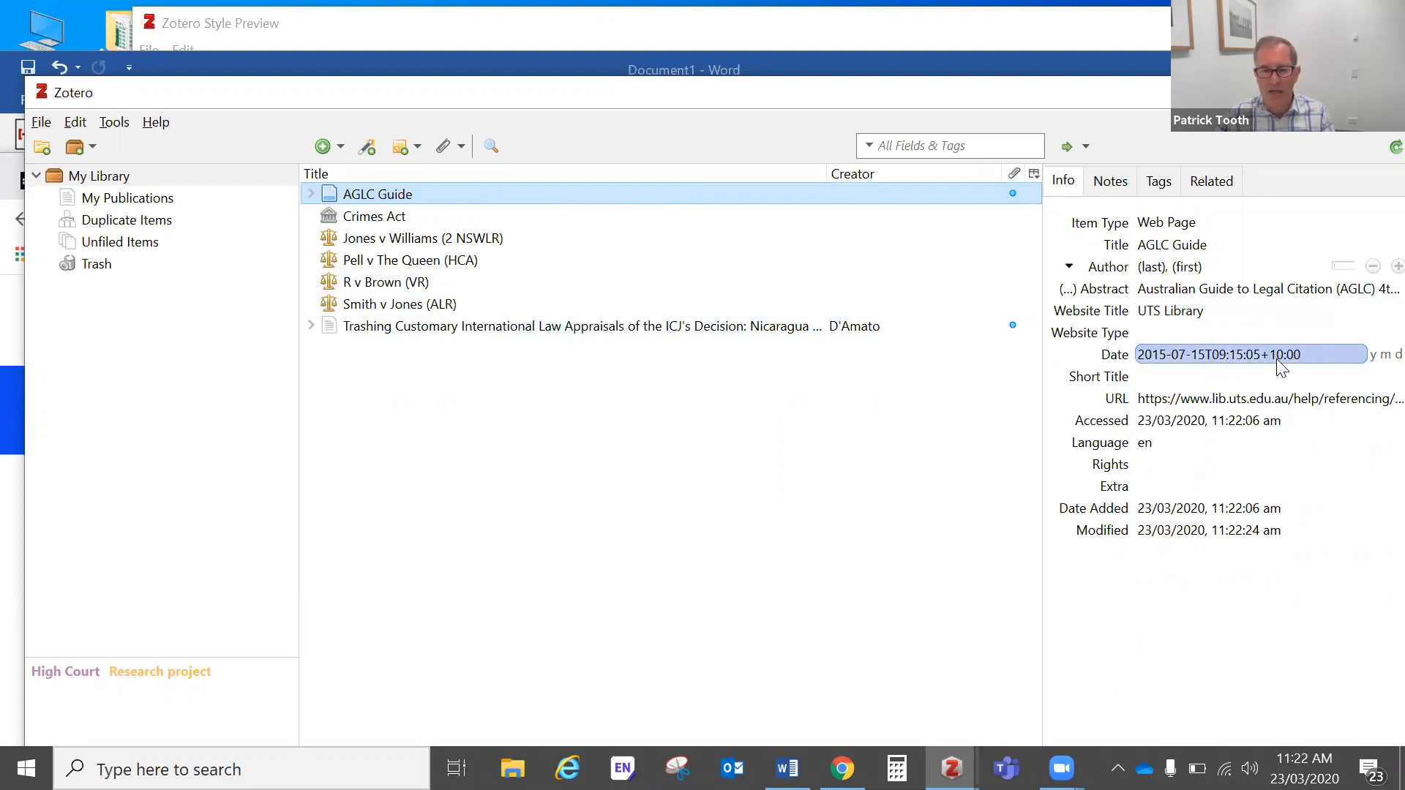
Trim the item's date to just 2015-07-15, dropping the time and time zone.
click(1315, 354)
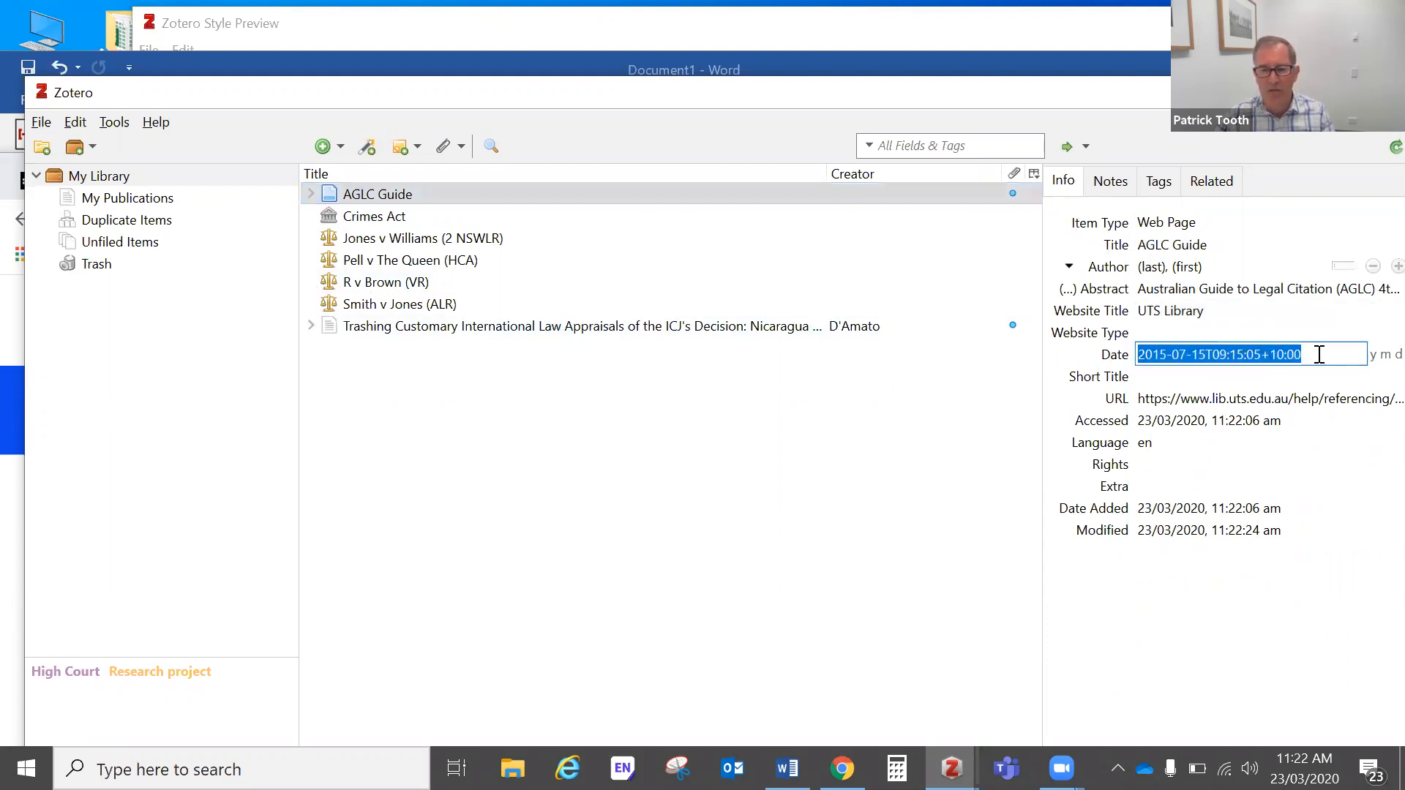
click(1326, 353)
key(BackSpace)
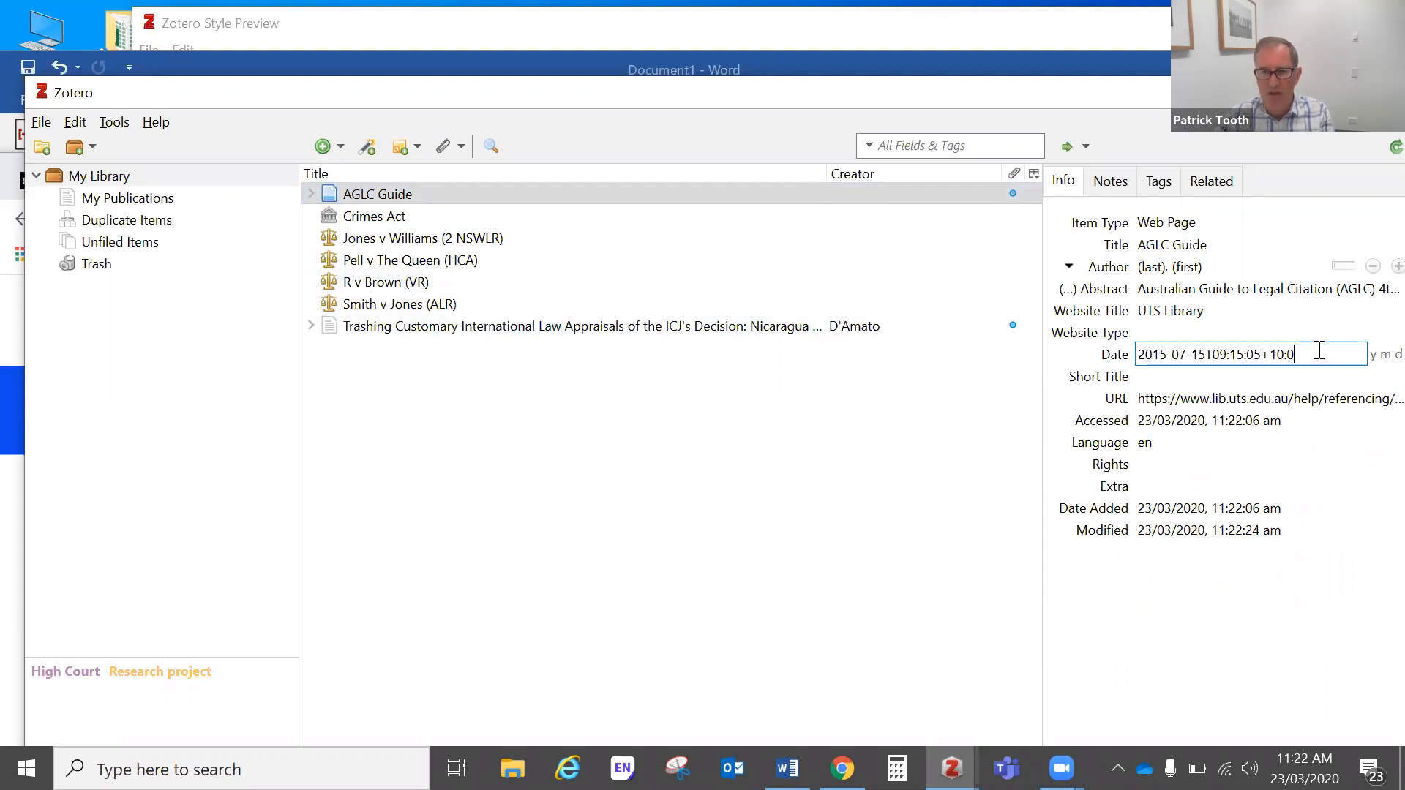
key(BackSpace)
key(BackSpace)
key(BackSpace)
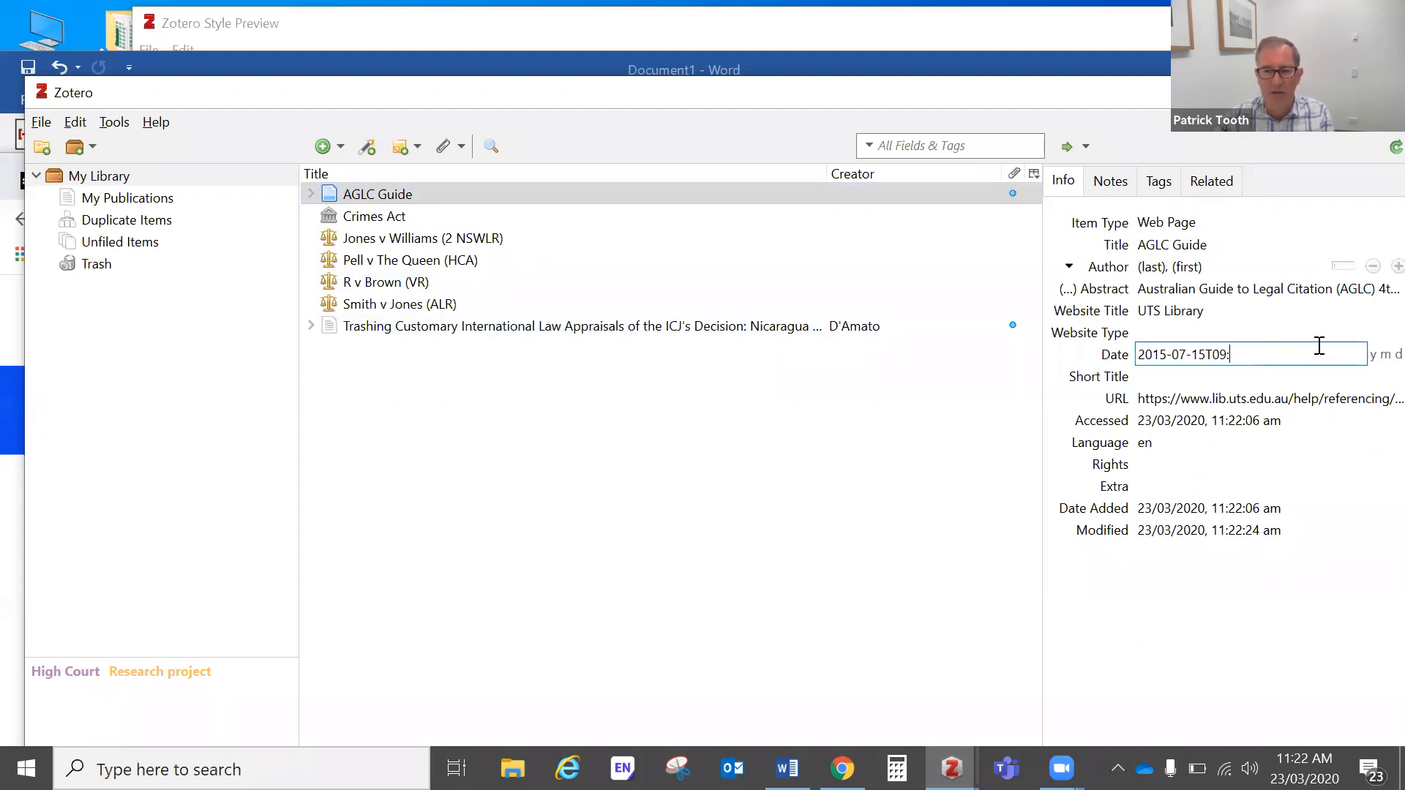
key(BackSpace)
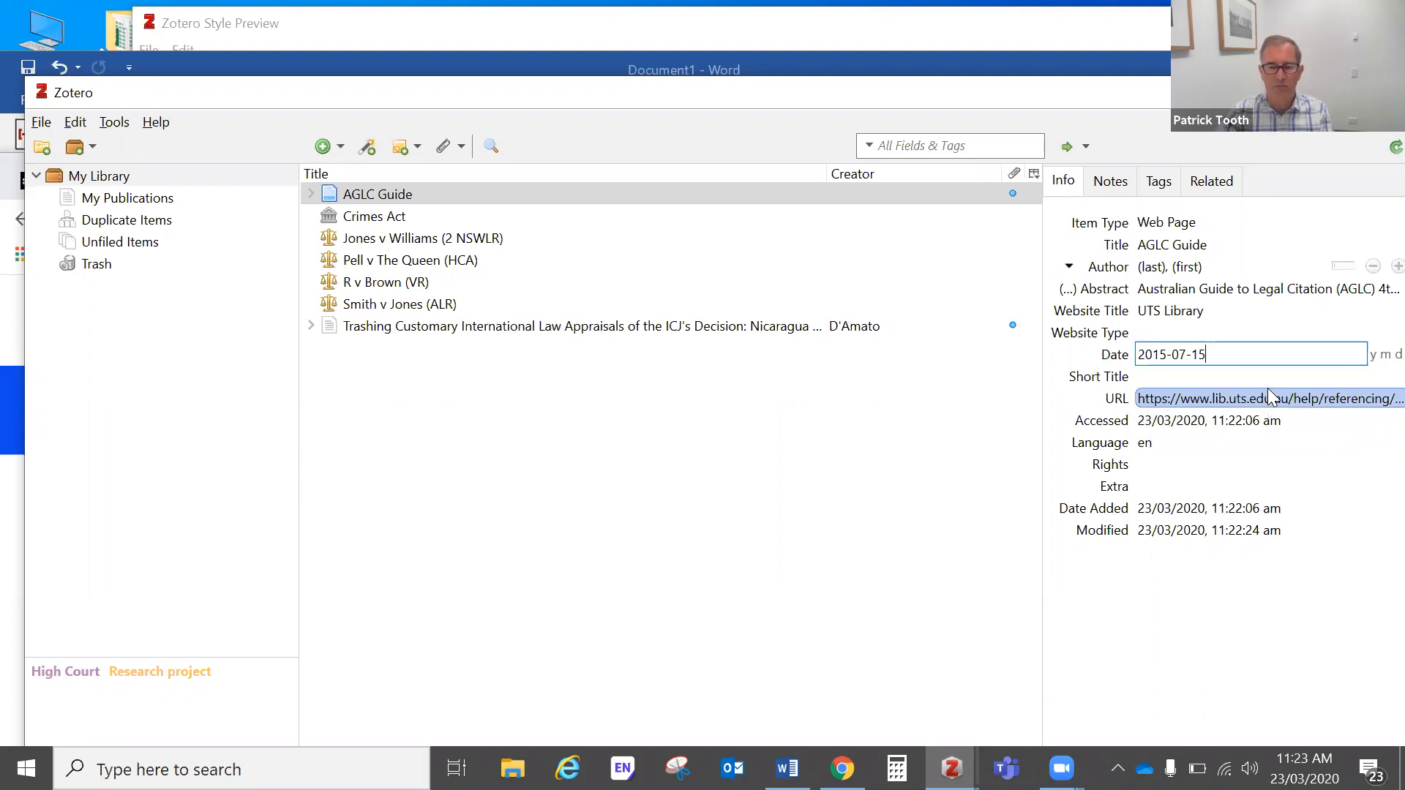
click(705, 524)
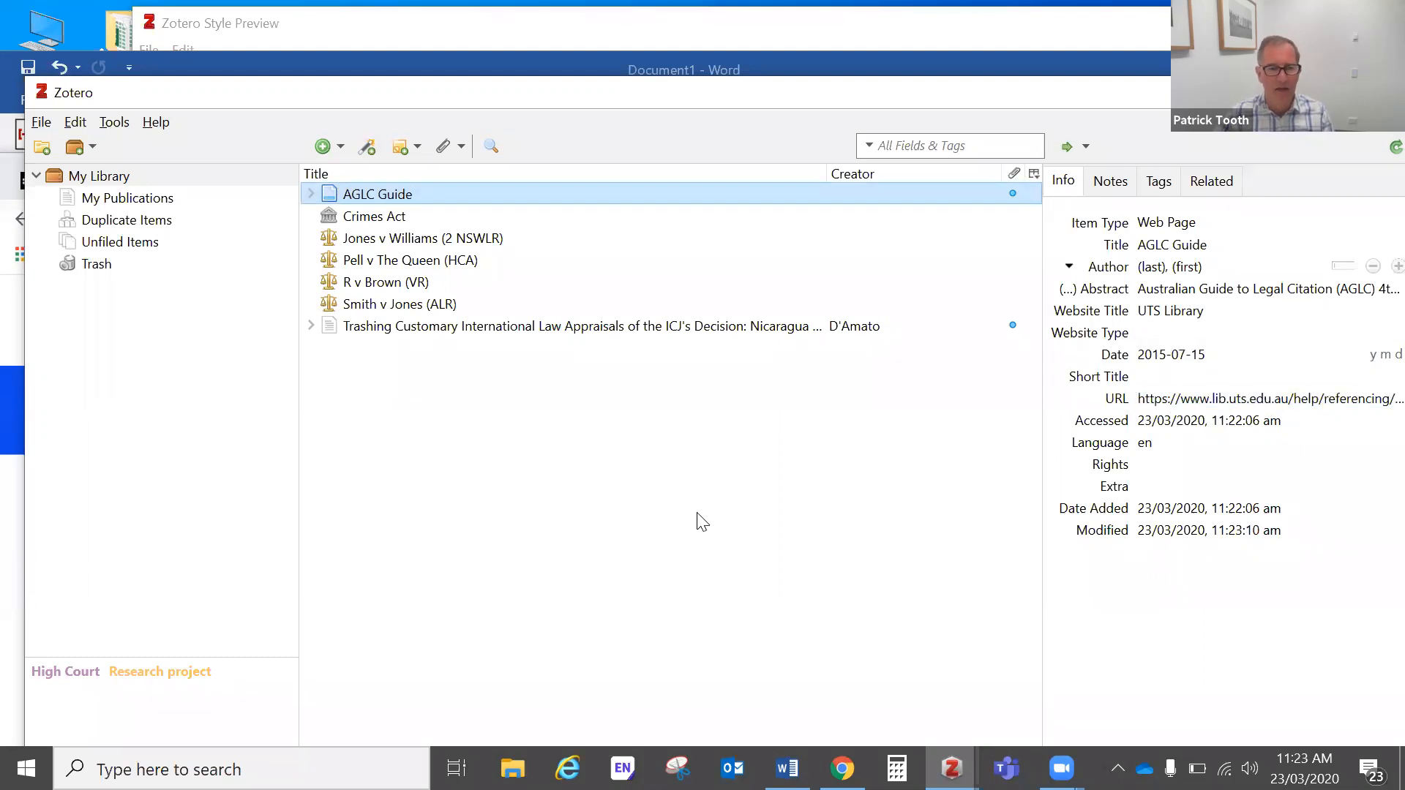
key(alt+Tab)
key(alt+Tab)
key(alt+Tab)
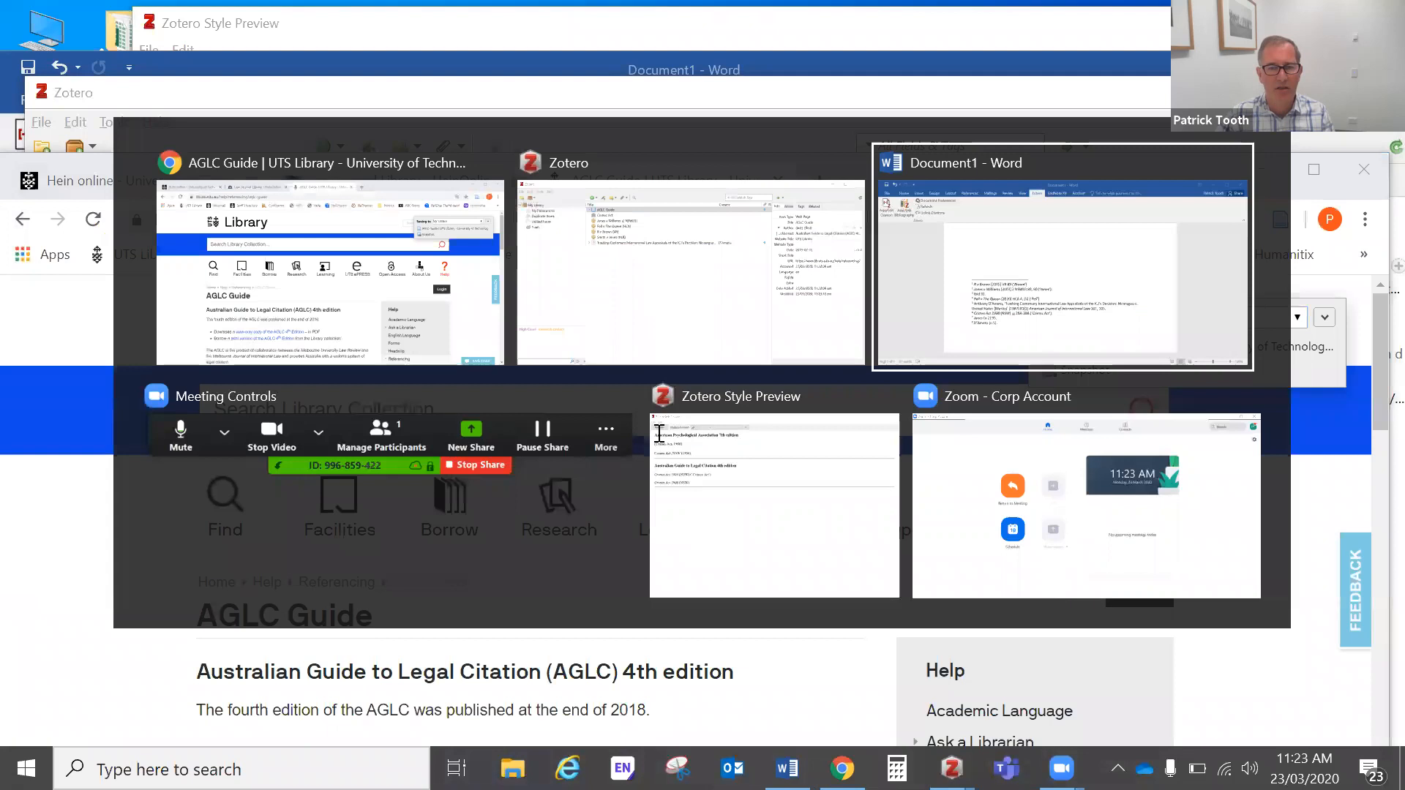
Insert a footnote citing the AGLC Guide after the word 'more', which becomes footnote 6.
scroll(665, 394, up, 10)
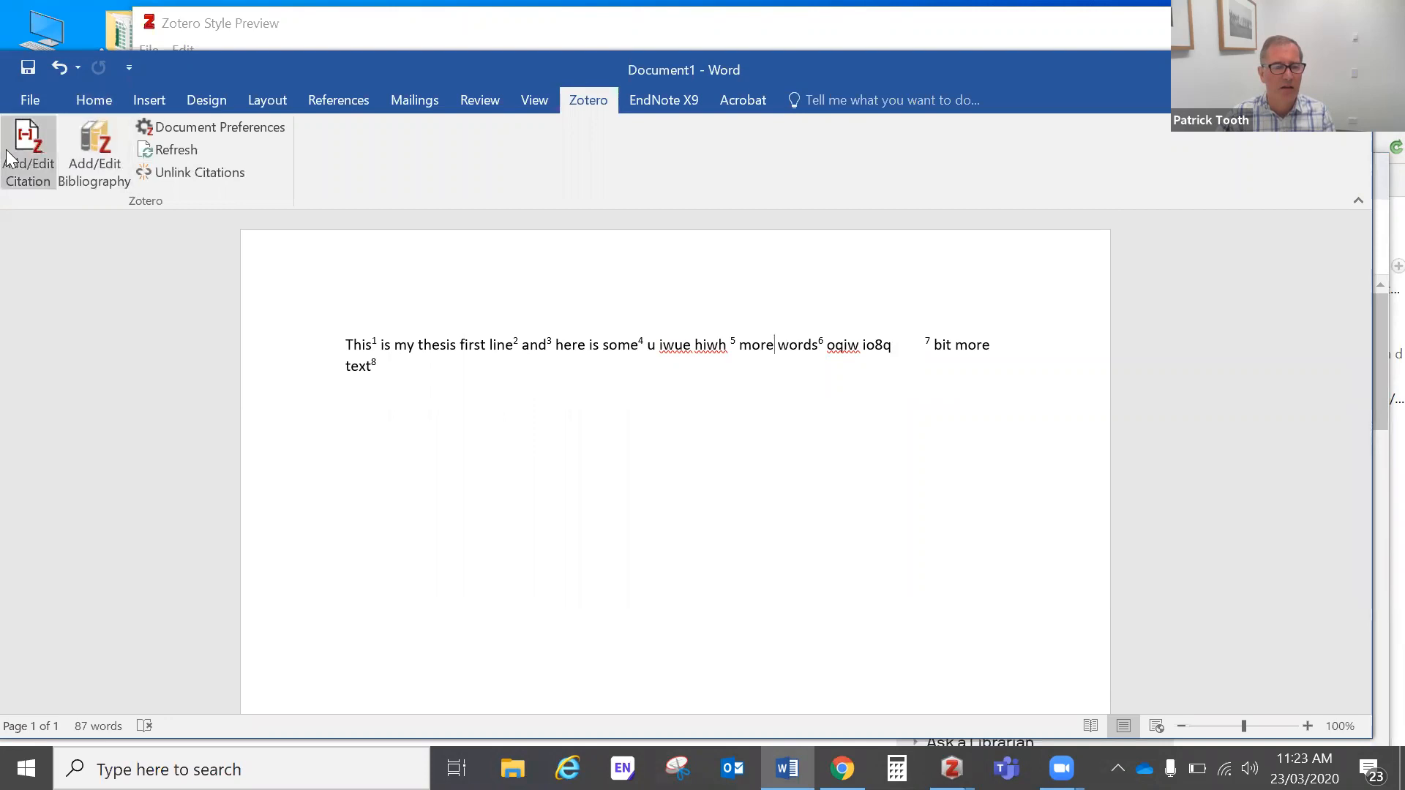
click(29, 150)
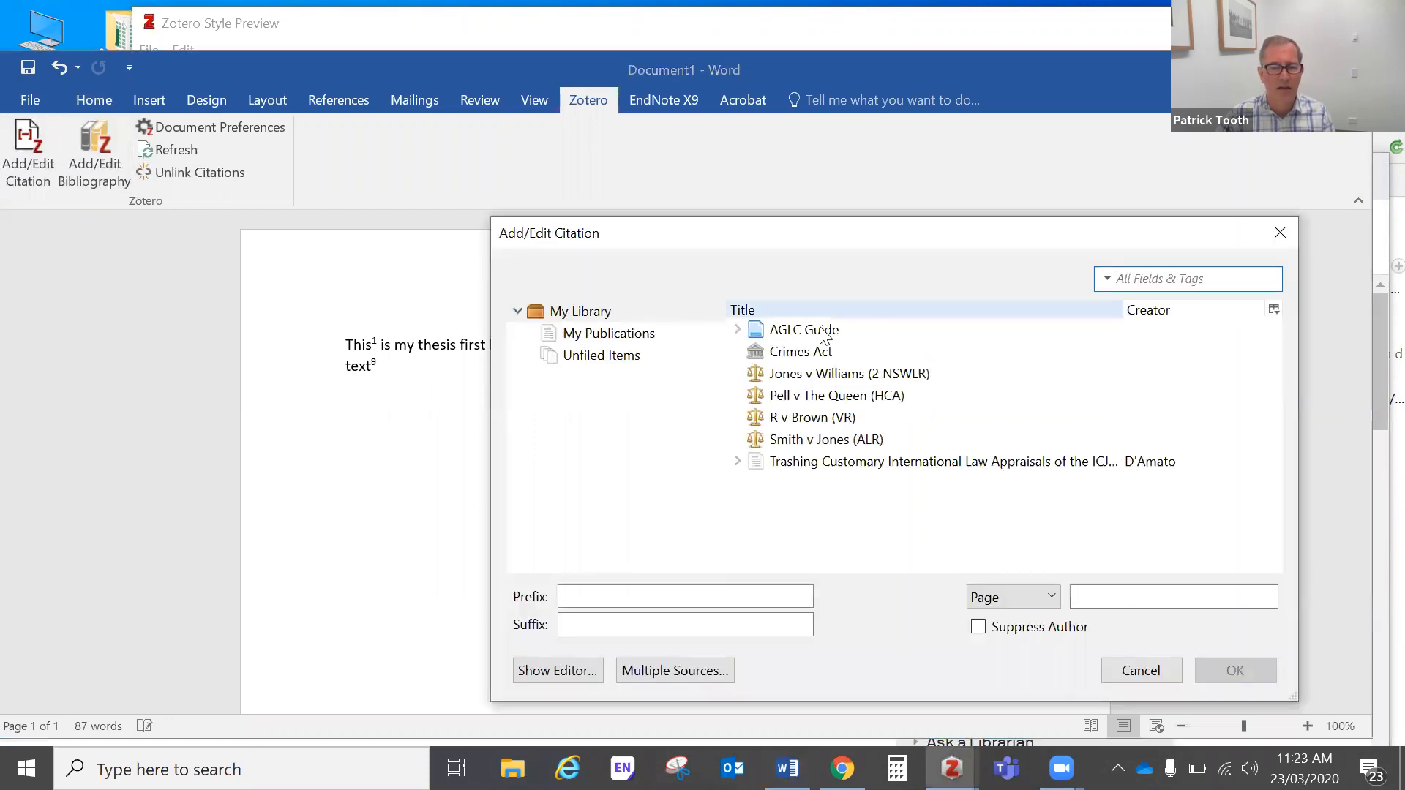
click(808, 333)
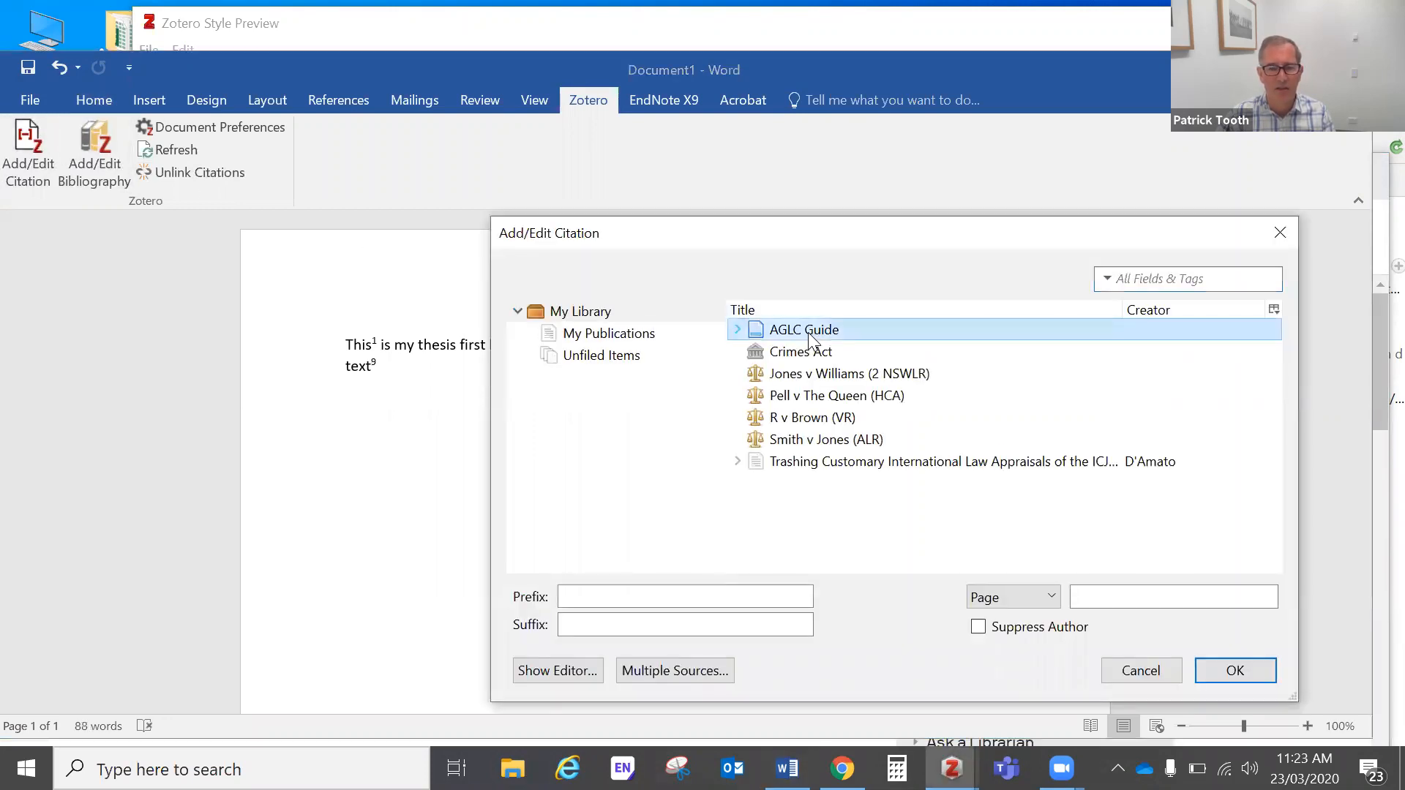
click(1234, 671)
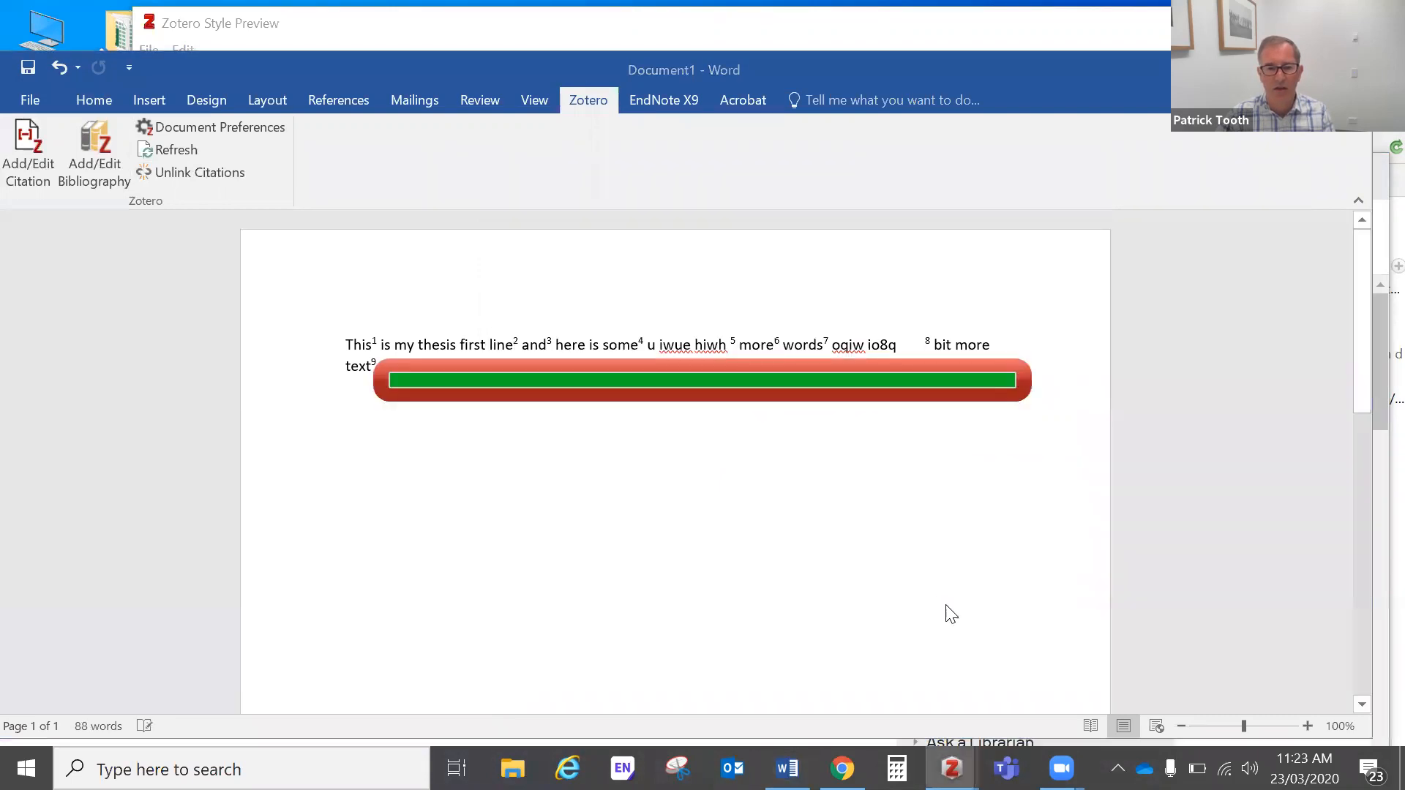
scroll(920, 578, down, 10)
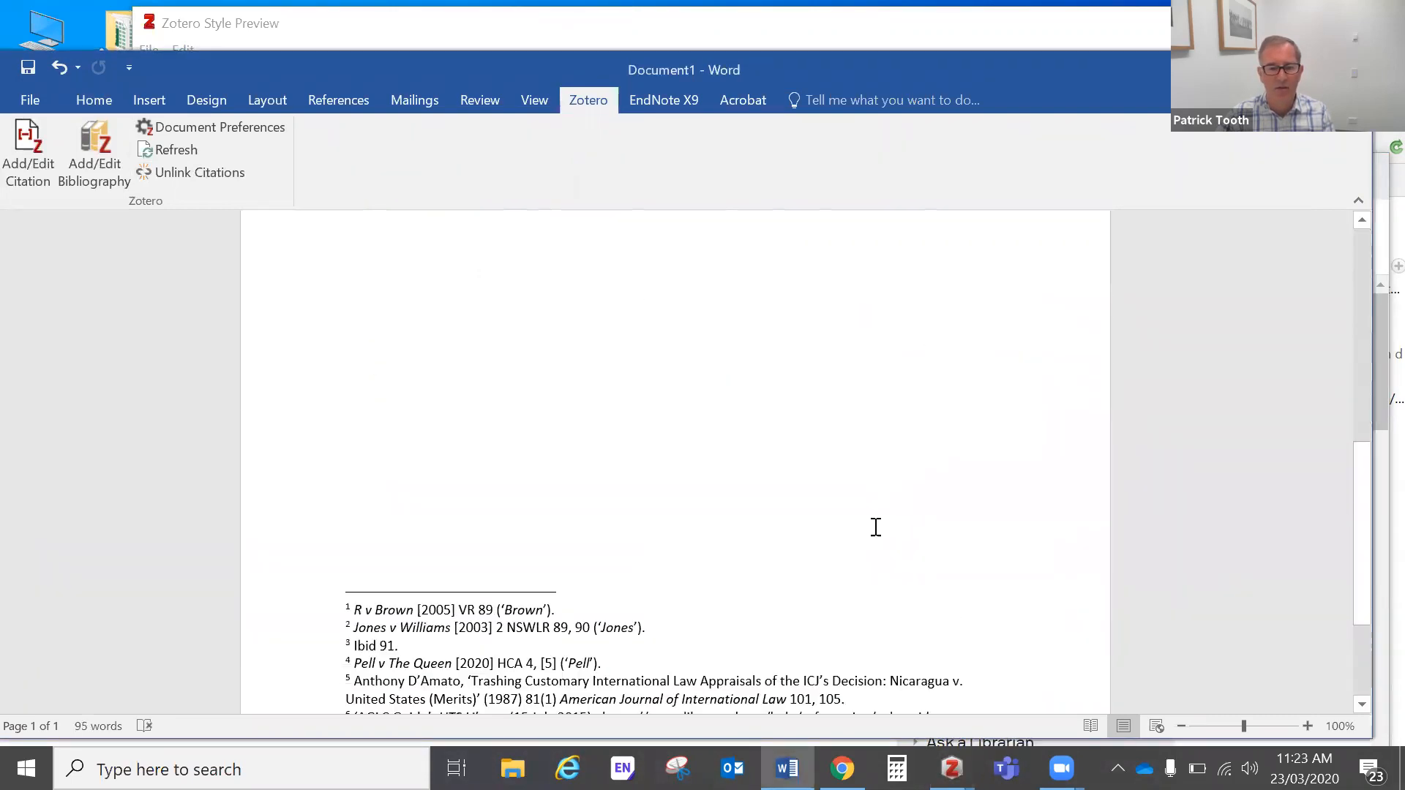
scroll(868, 517, down, 1)
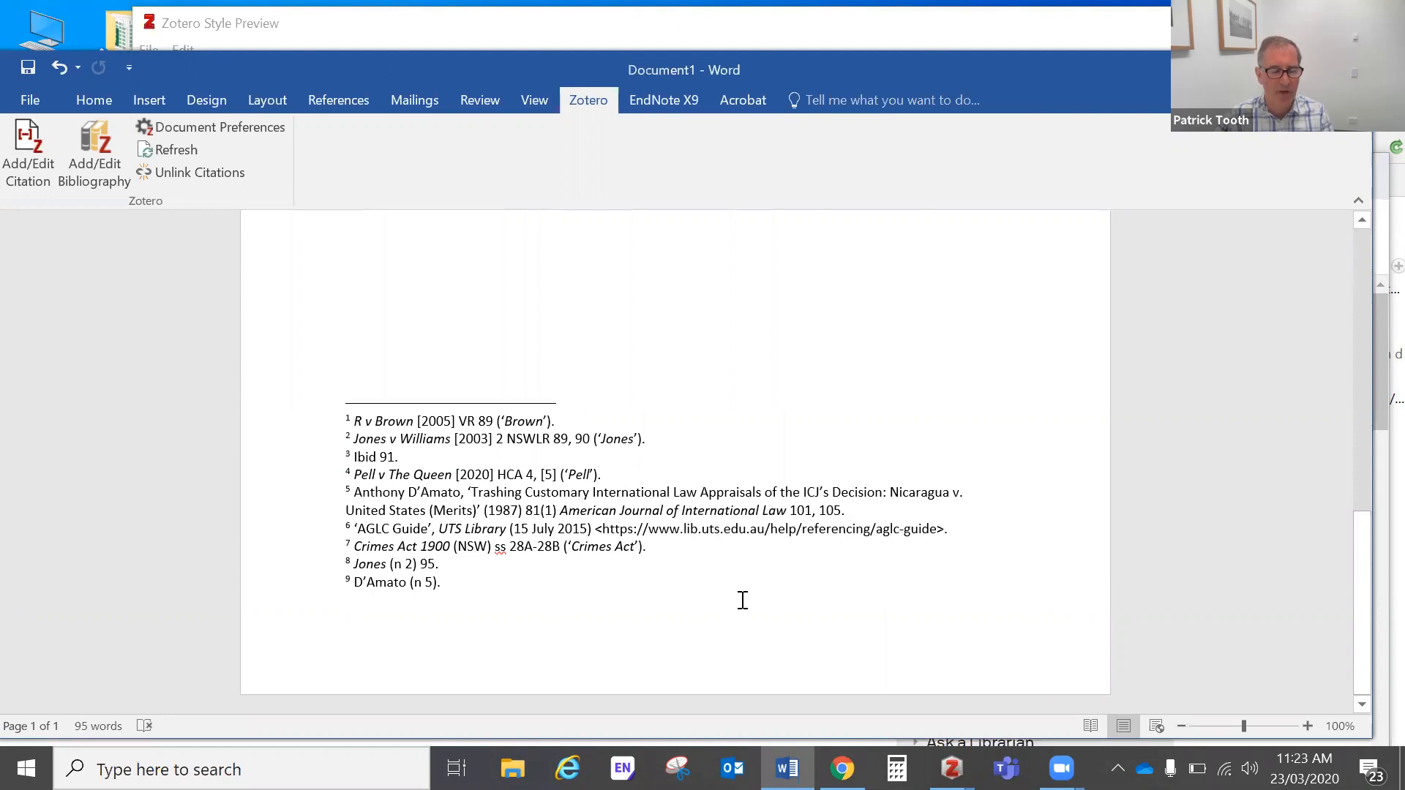
key(alt+Tab)
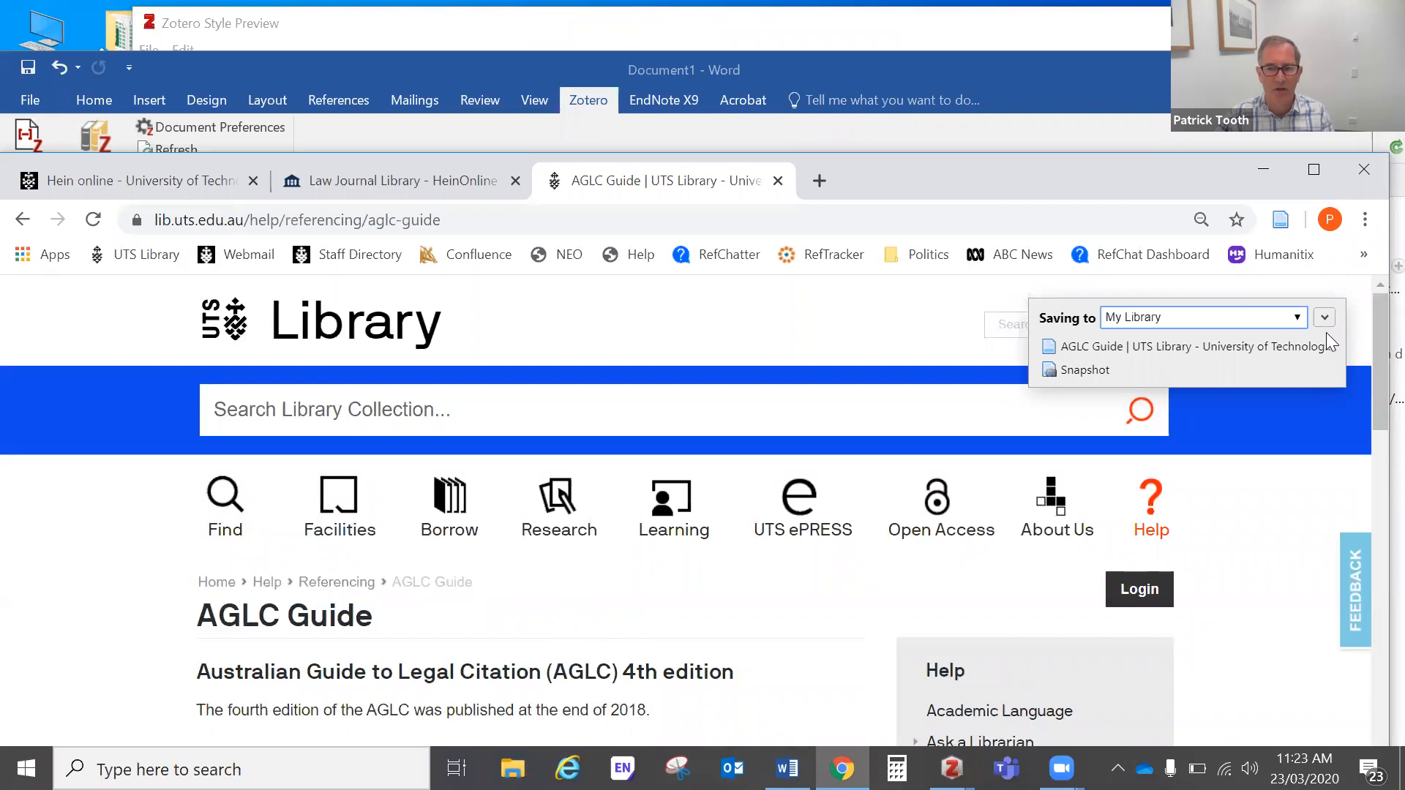
Scroll through the AGLC Guide page in Chrome, then return to the Word essay.
drag(1370, 364, 1371, 433)
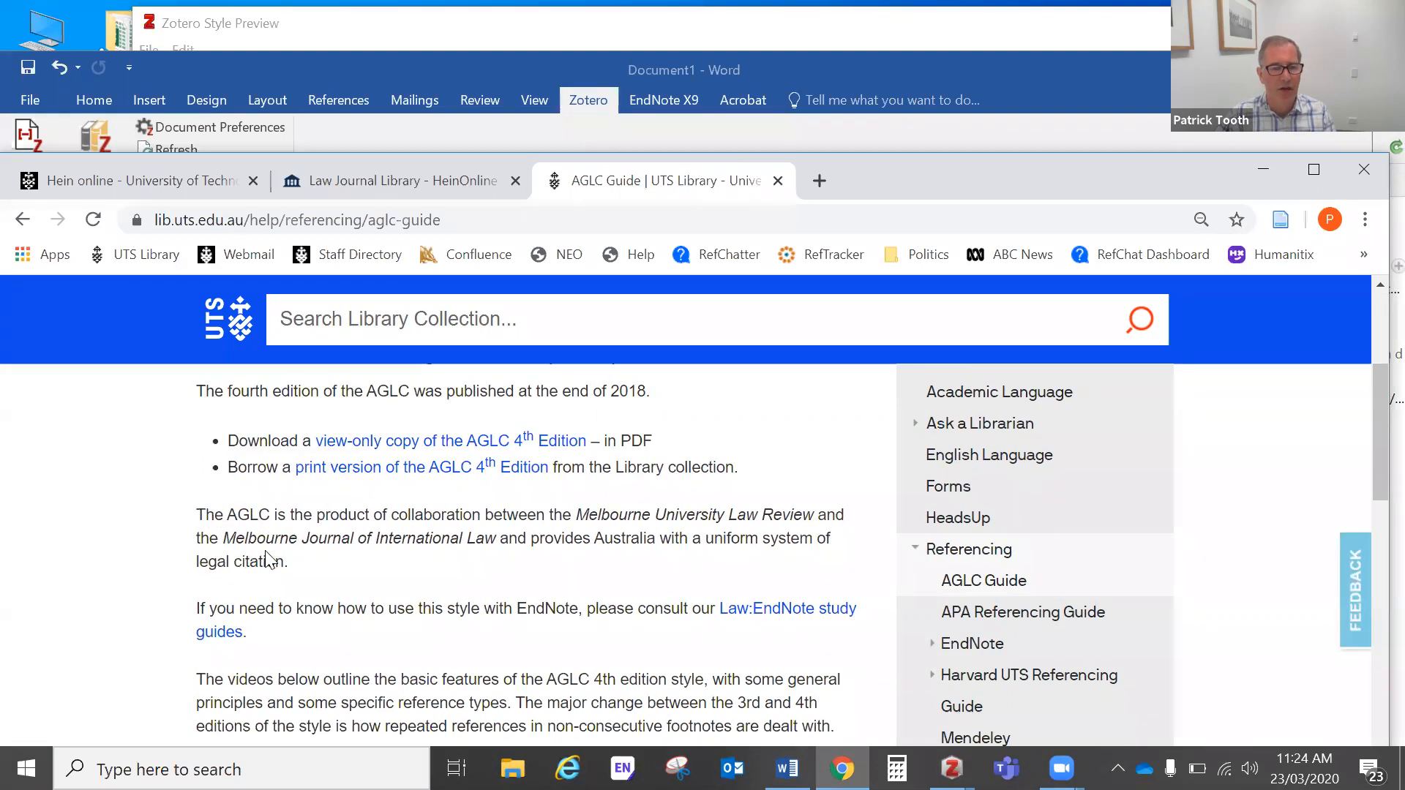
key(alt+Tab)
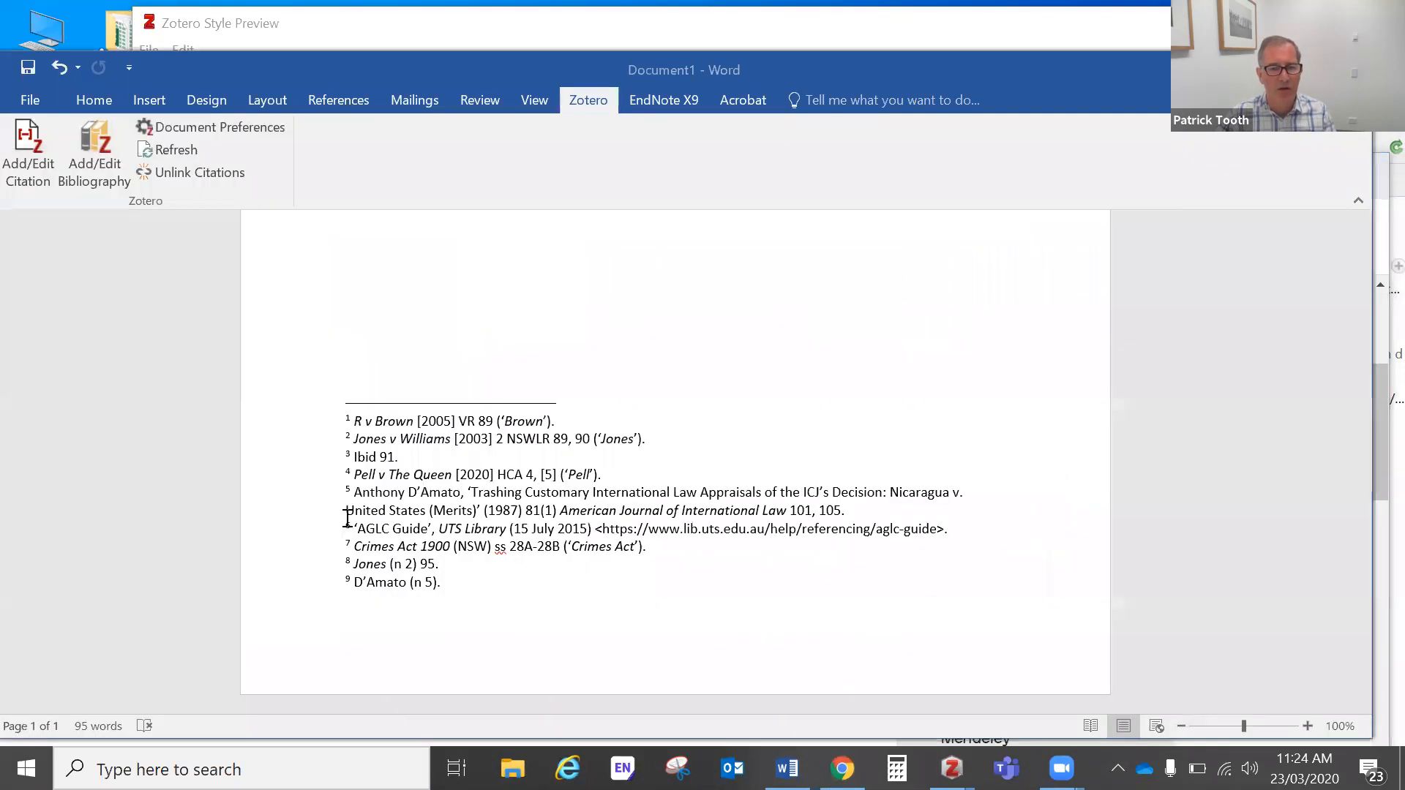
Add the pinpoint [3] to footnote 6's AGLC Guide citation.
click(419, 532)
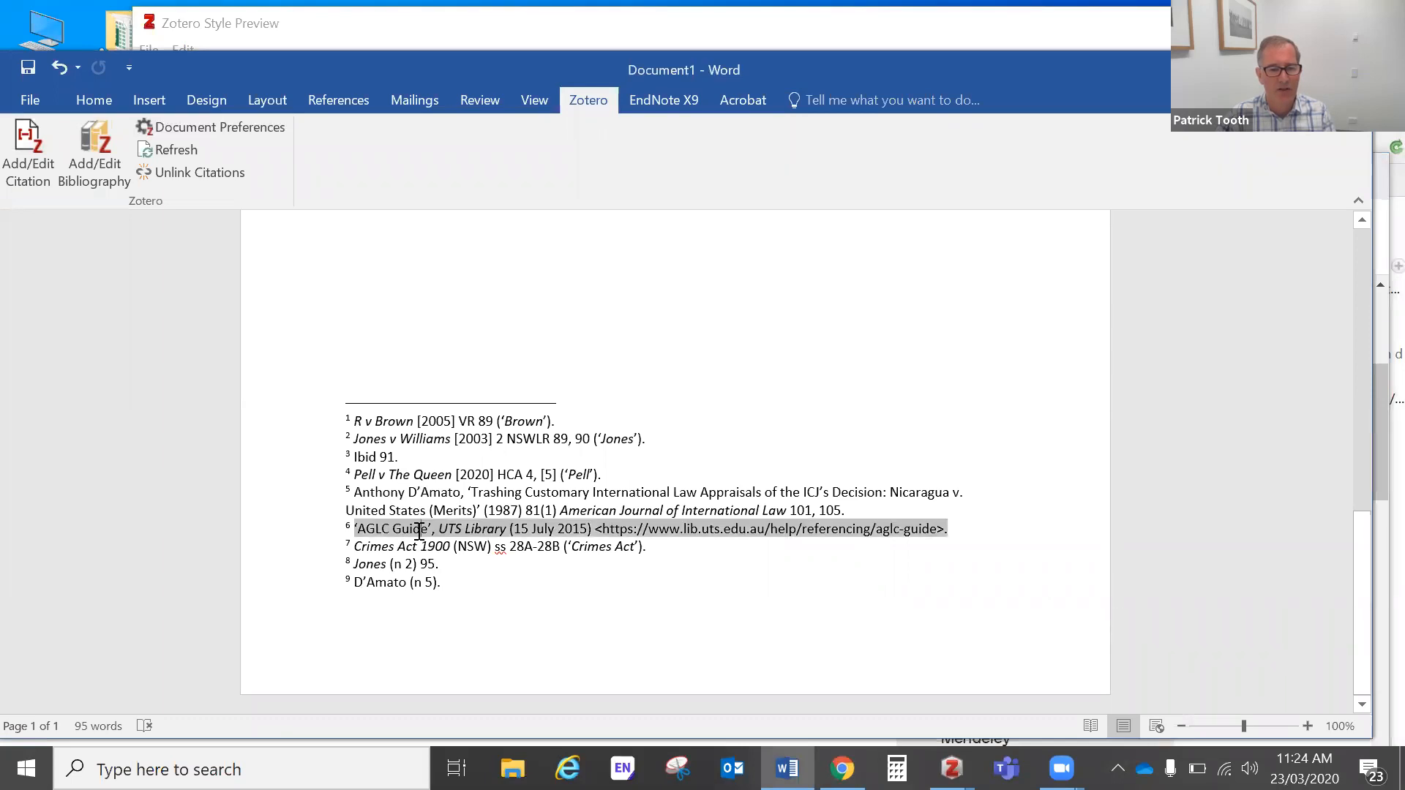
click(27, 154)
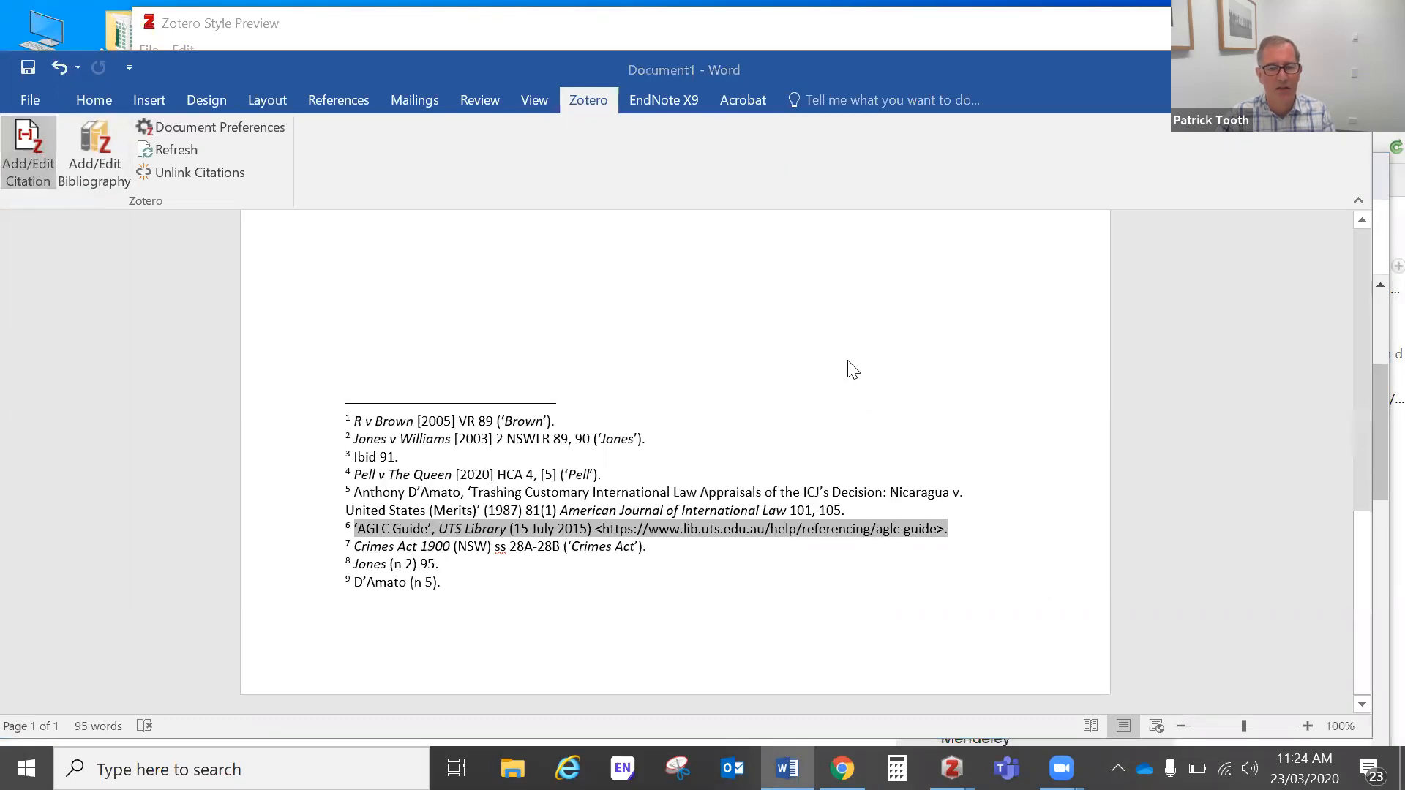
click(1131, 595)
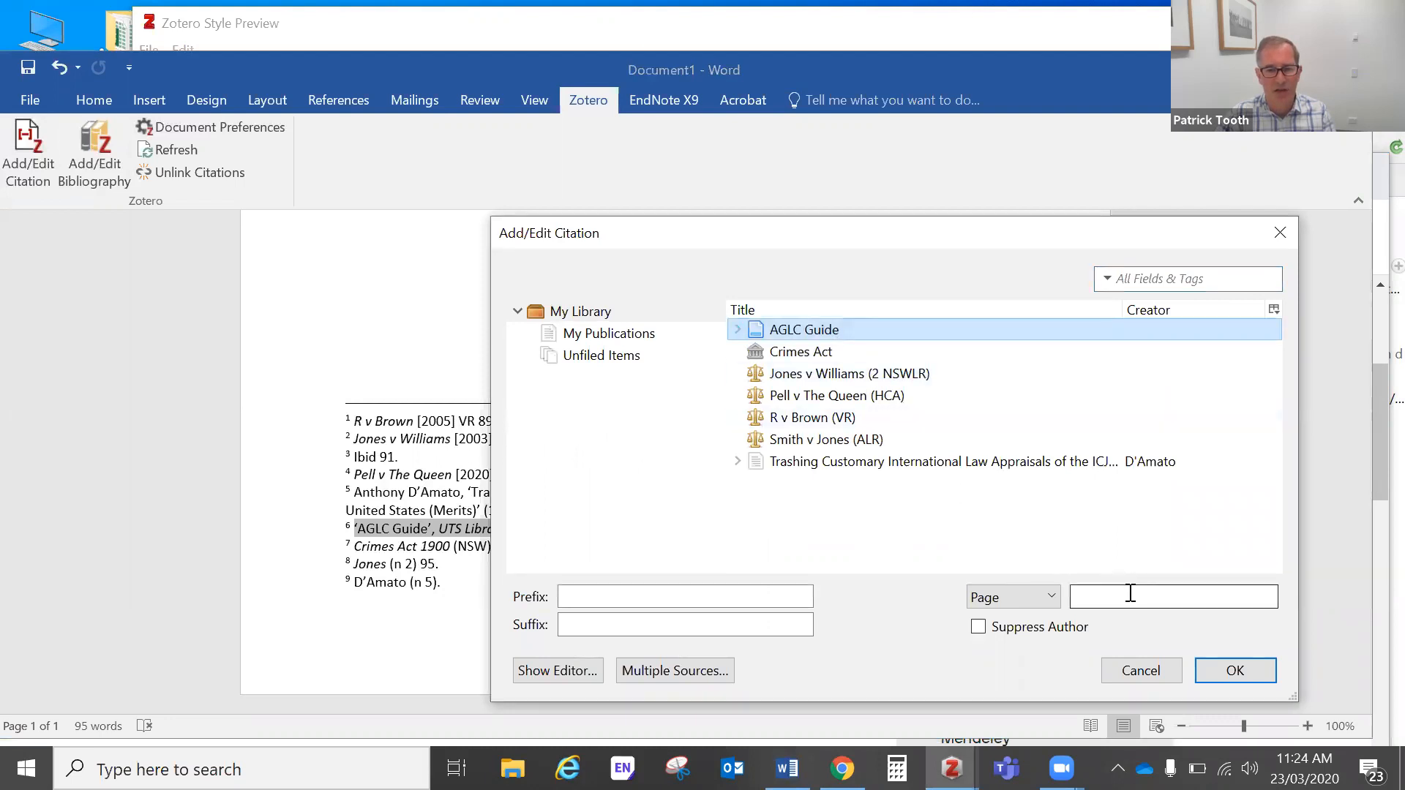
text([)
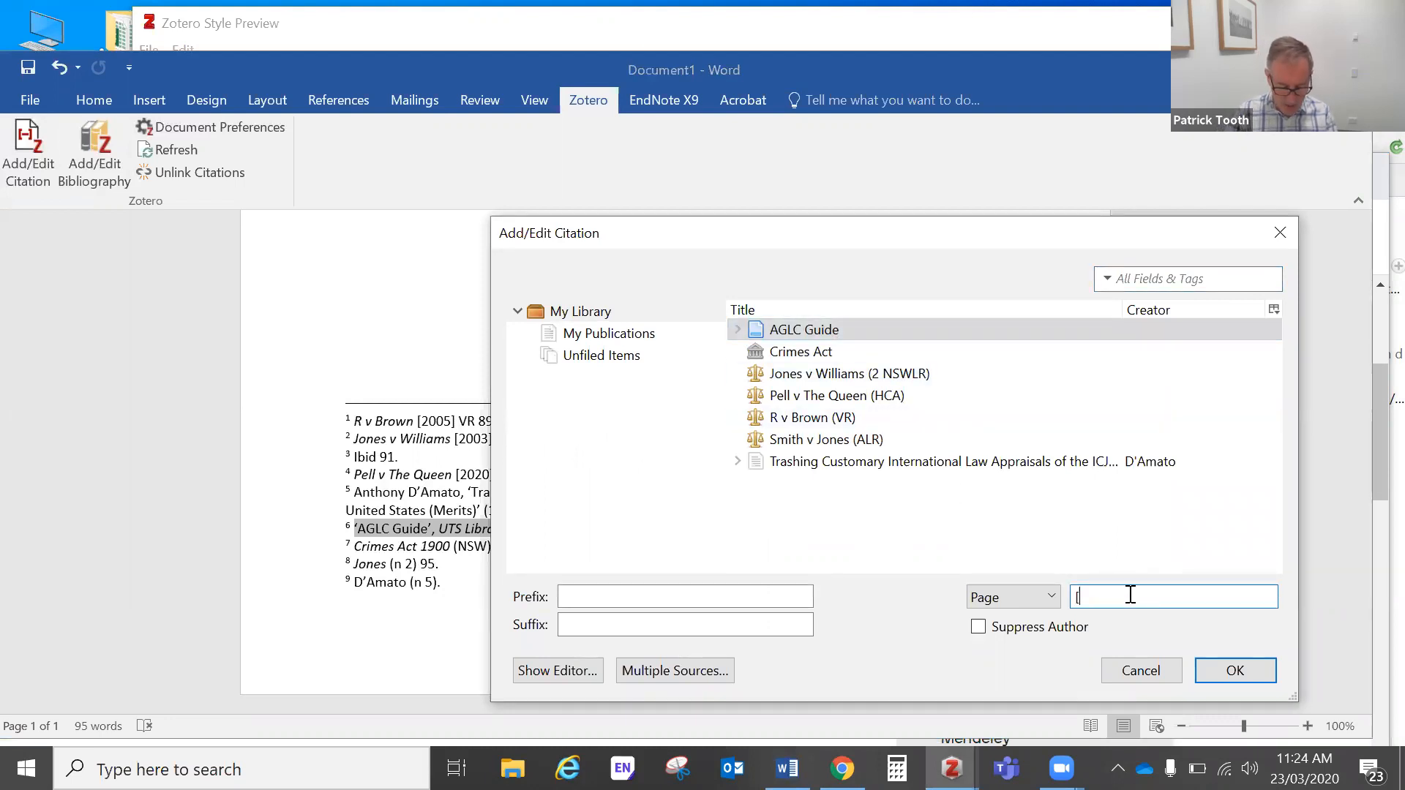
text(3])
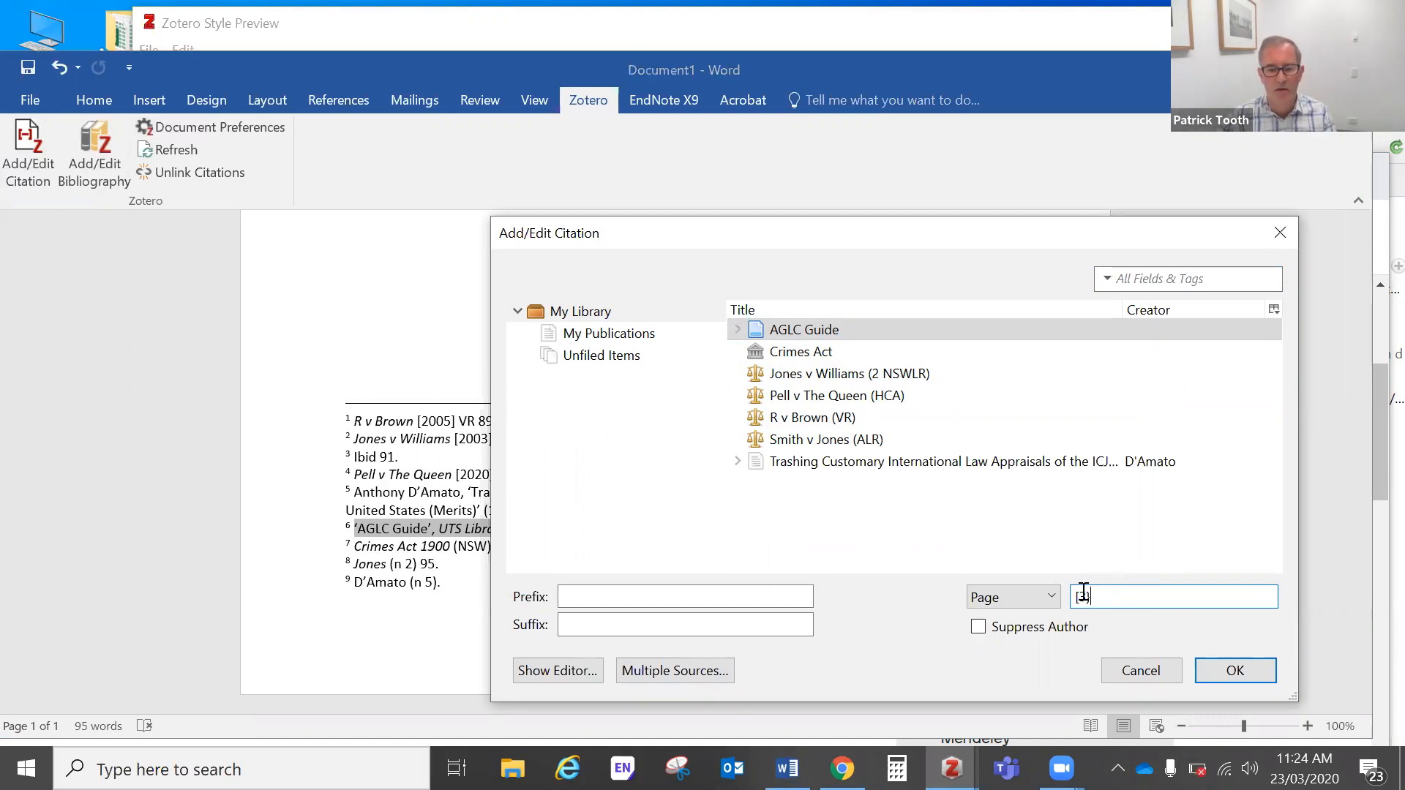
click(1237, 672)
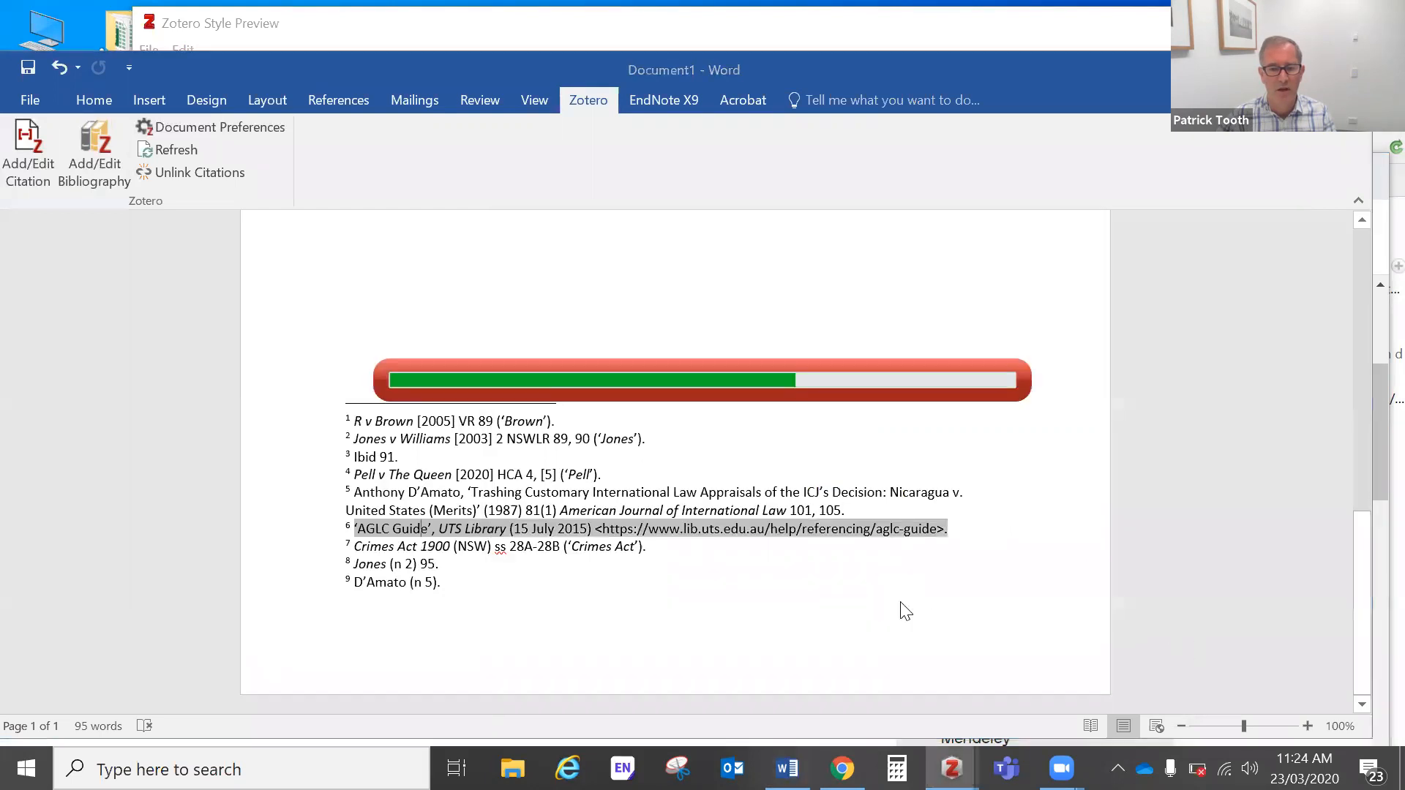
click(834, 630)
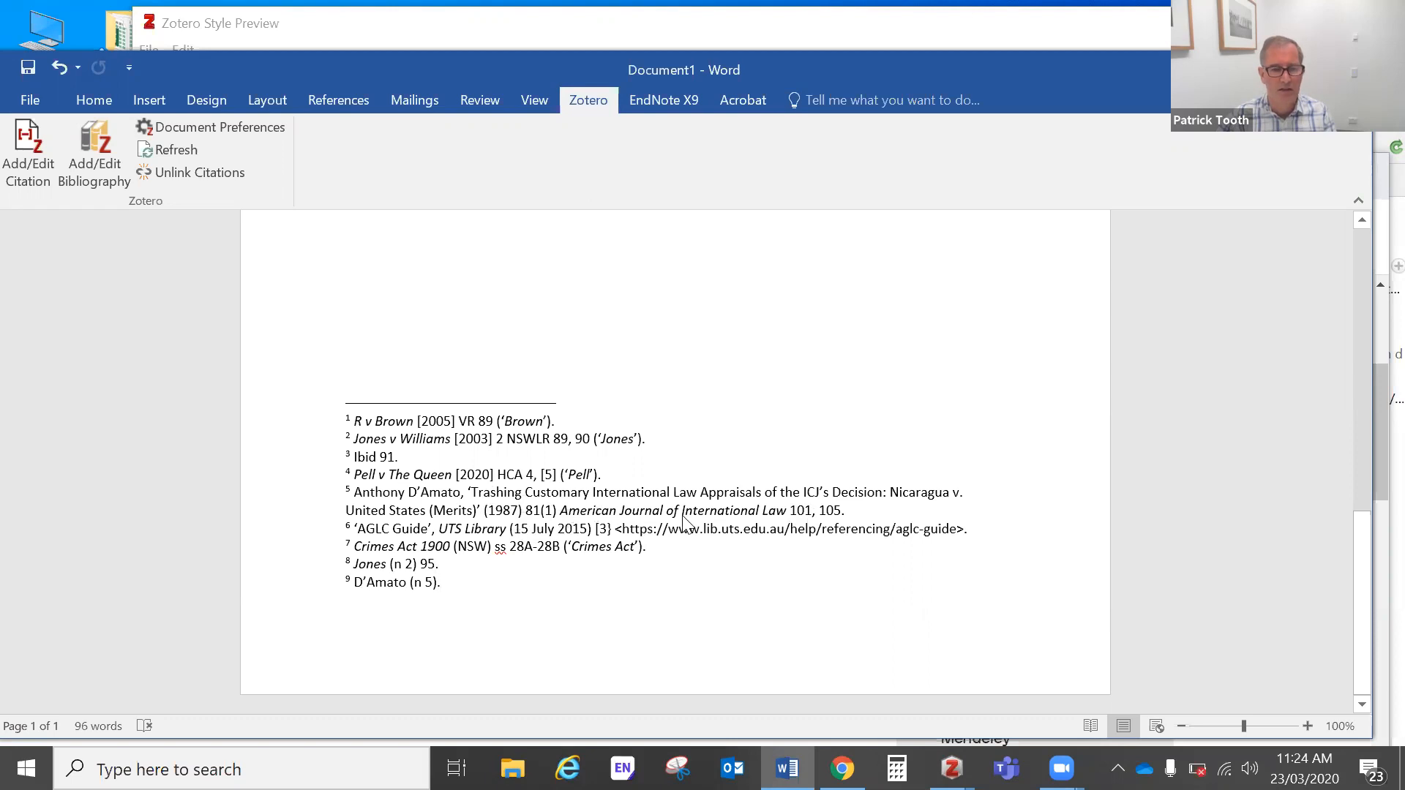
key(alt+Tab)
Fill in the AGLC Guide item's Website Type as 'Web Page'.
click(1116, 349)
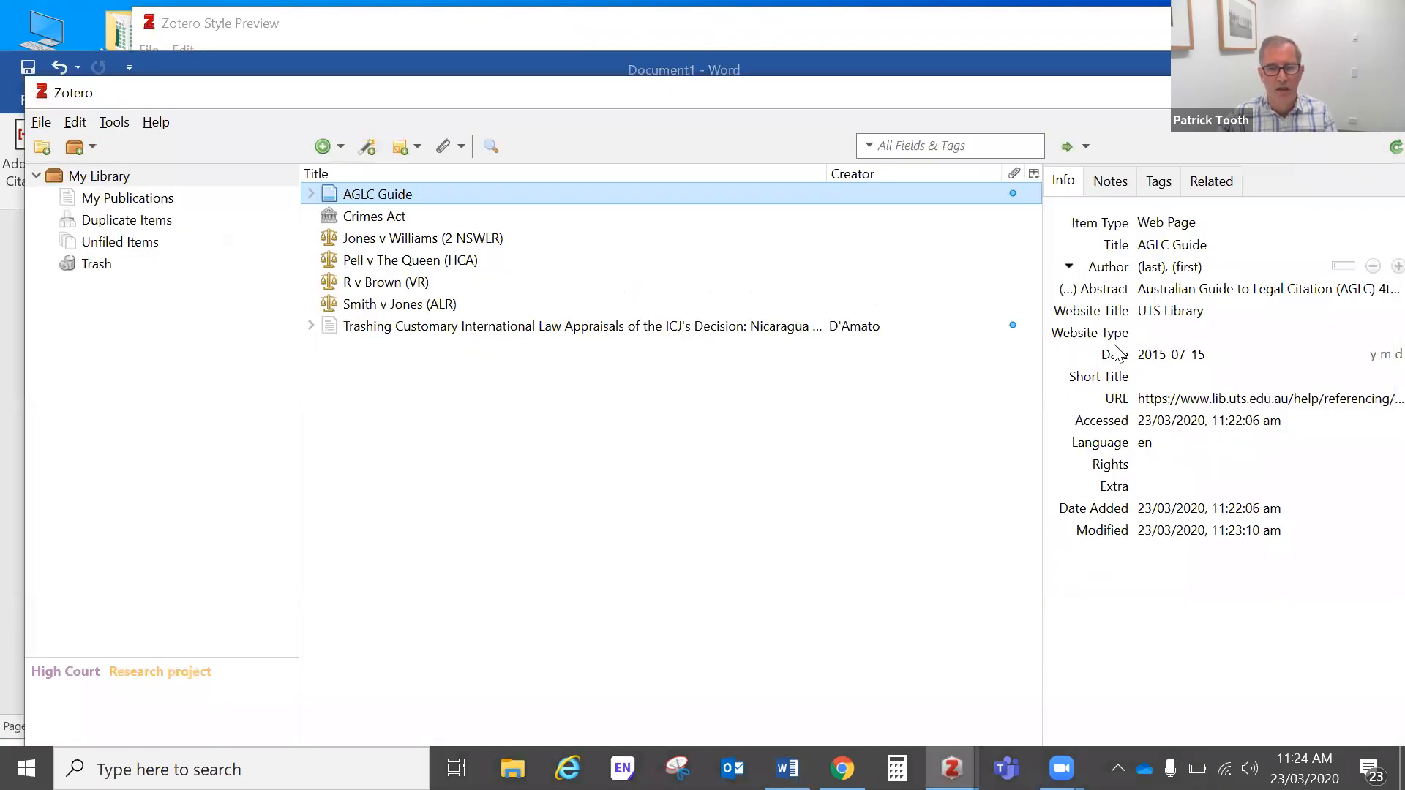
click(1208, 334)
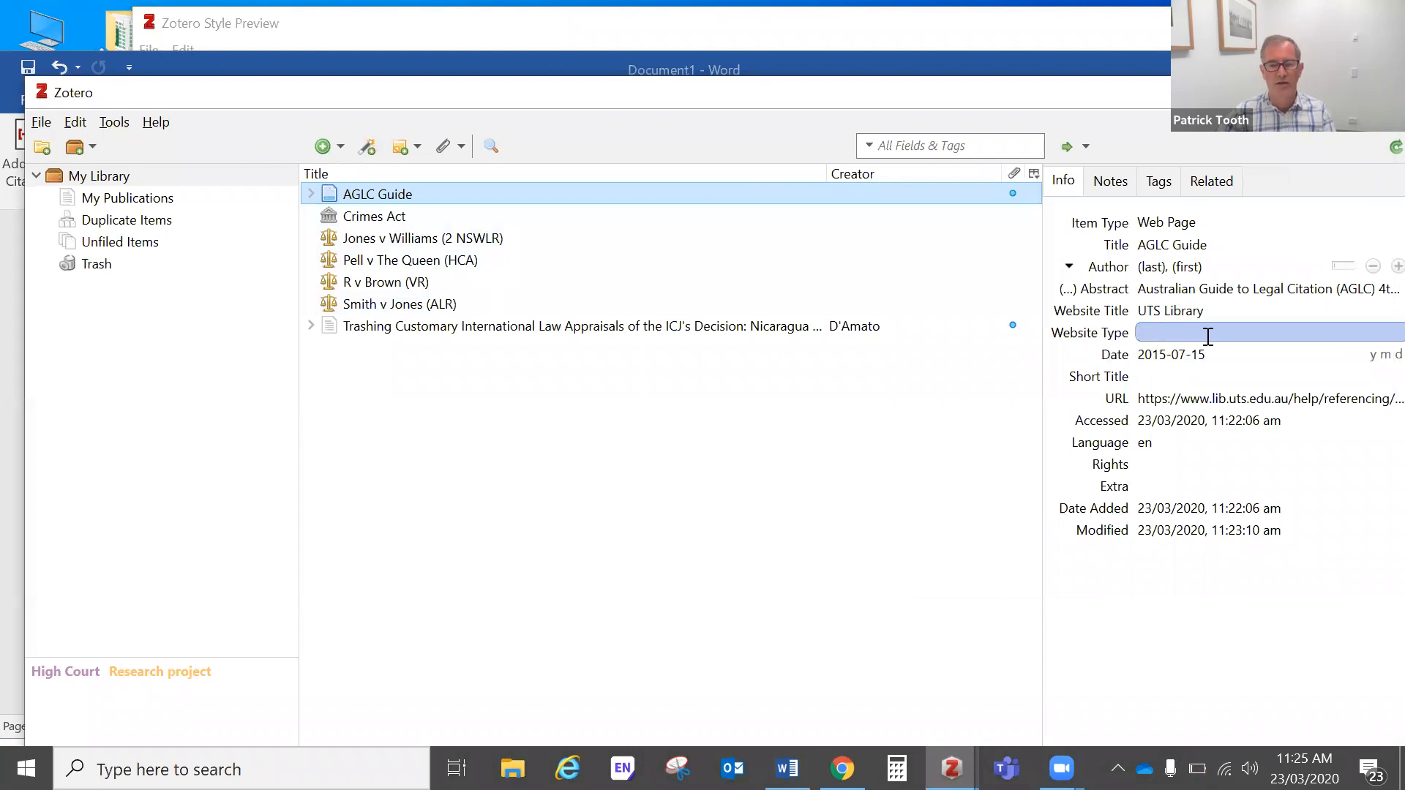
text(Web Page)
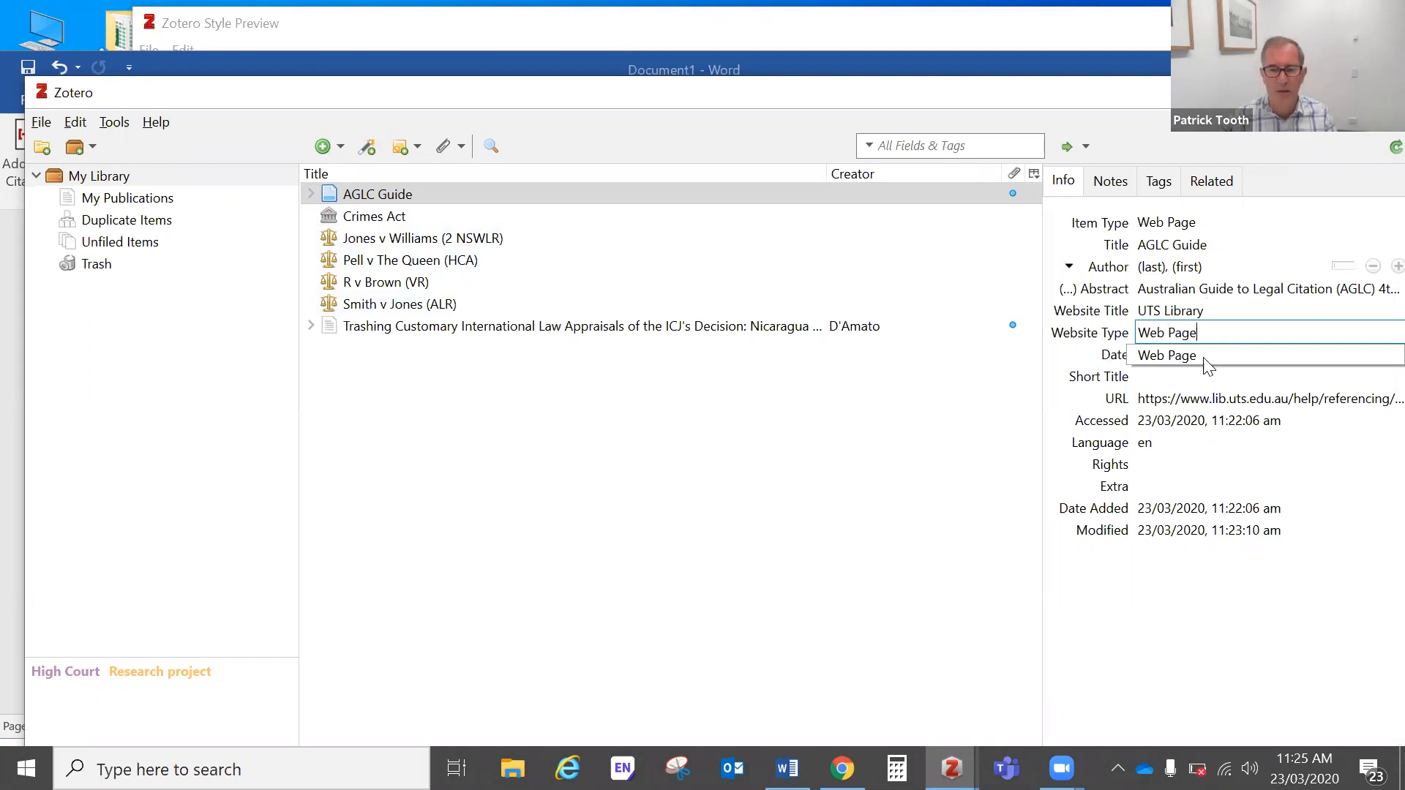
click(1177, 378)
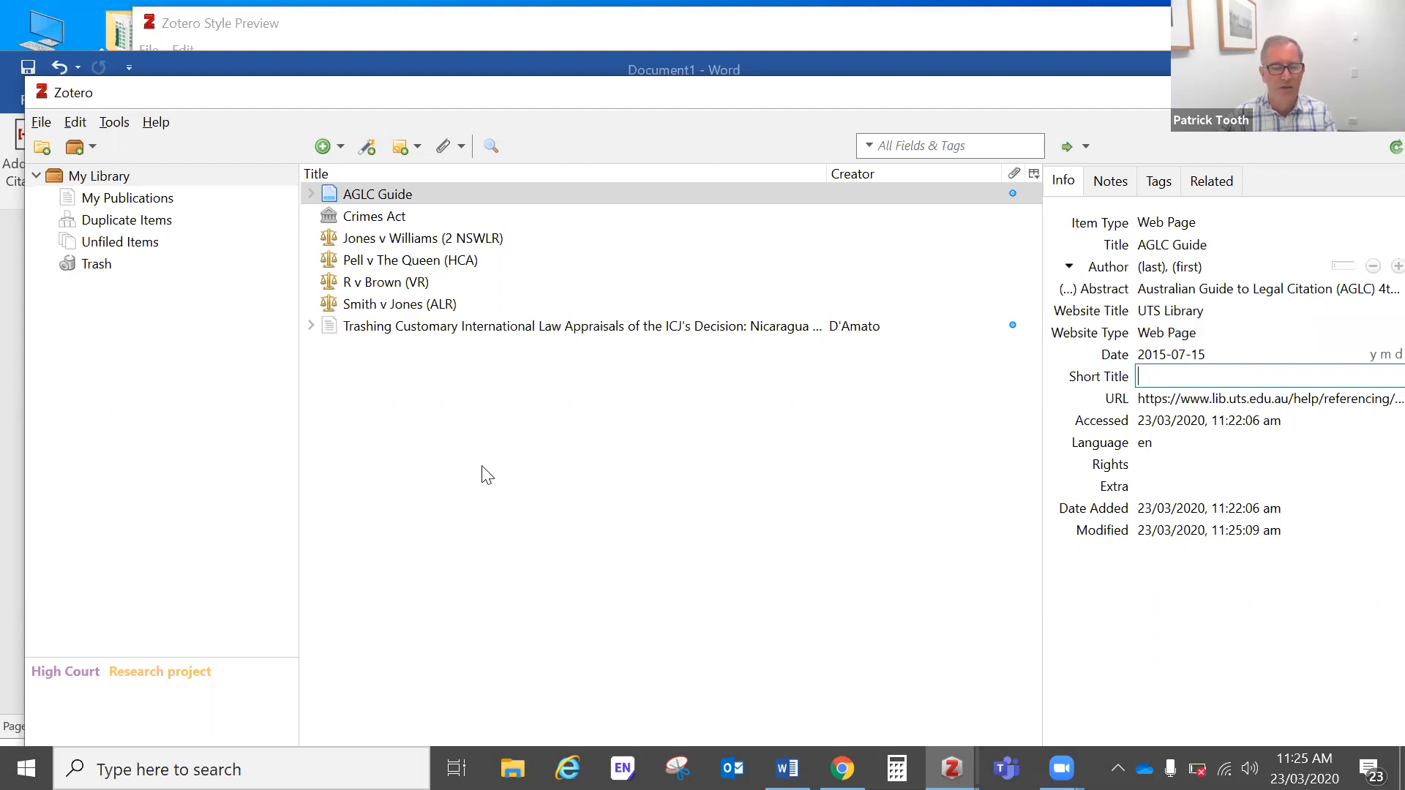
key(alt+Tab)
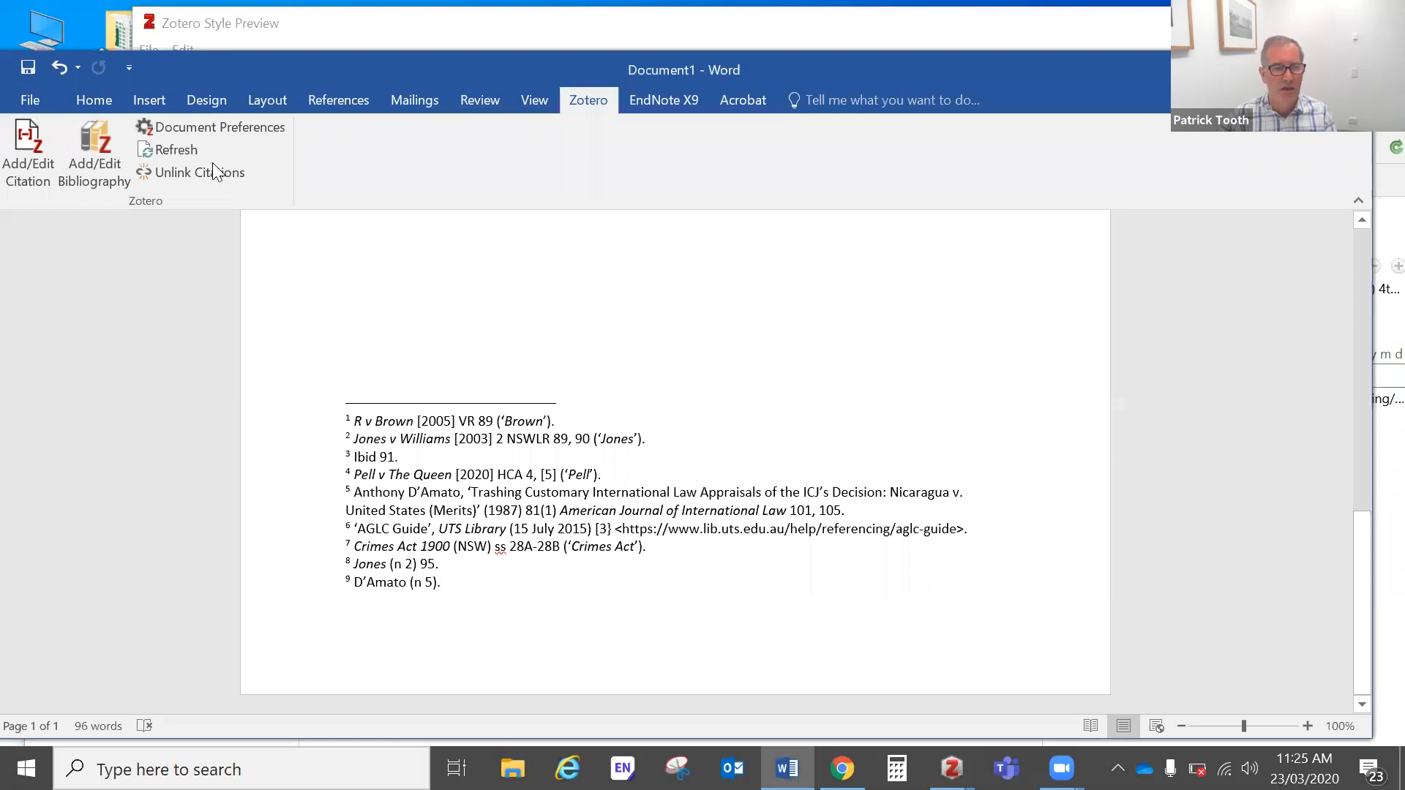
Refresh the Zotero citations so footnote 6 reads the AGLC Guide as (Web Page, 15 July 2015).
click(194, 150)
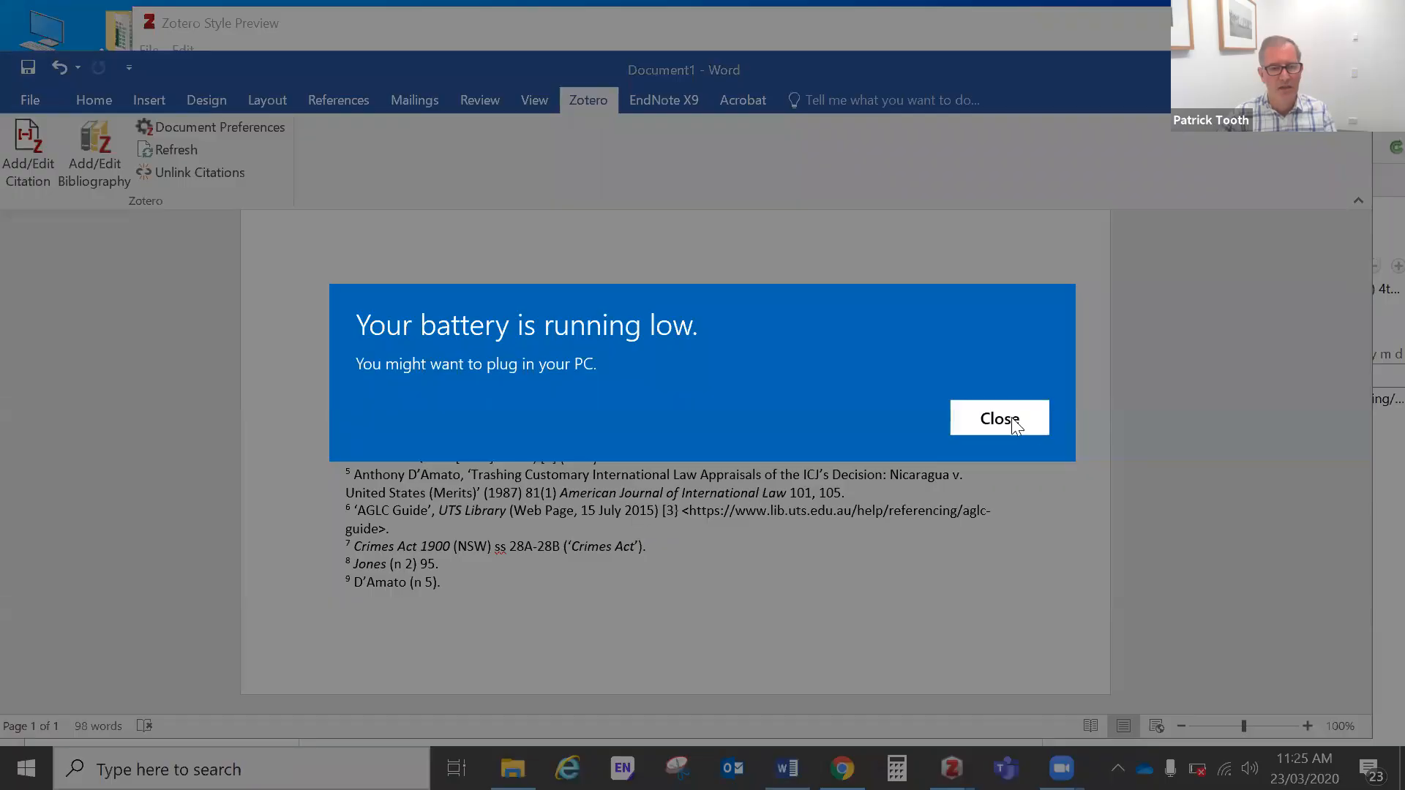
click(967, 414)
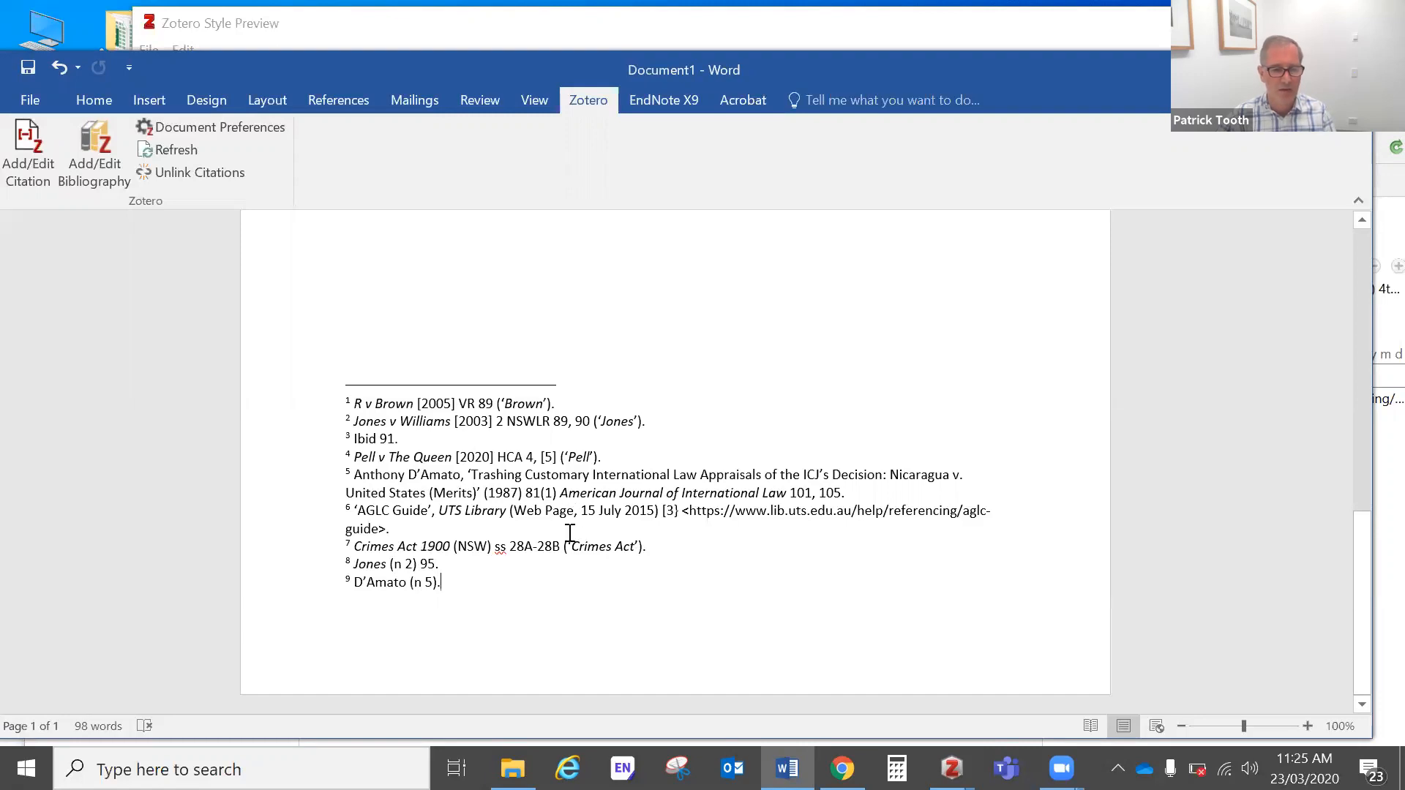
scroll(607, 537, up, 10)
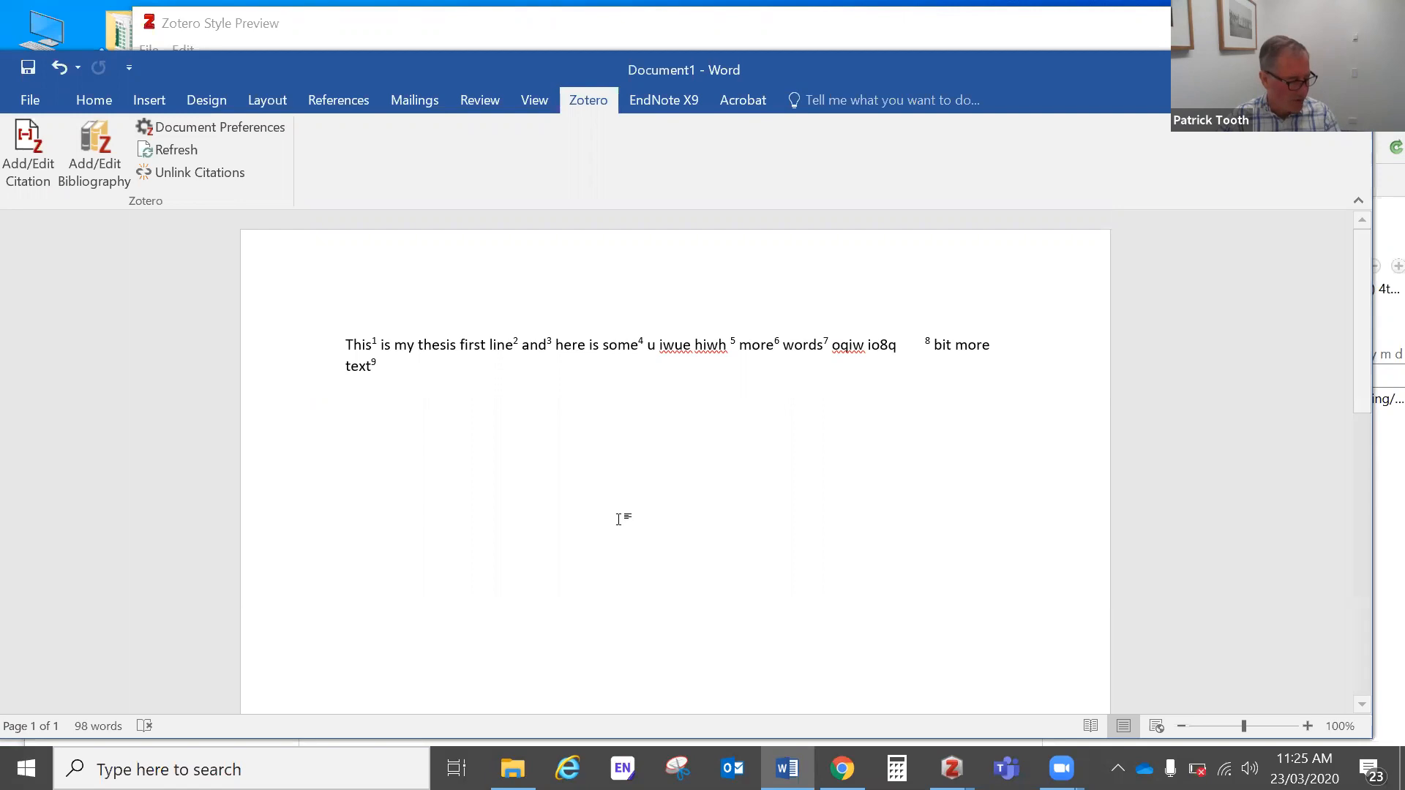
scroll(532, 462, down, 4)
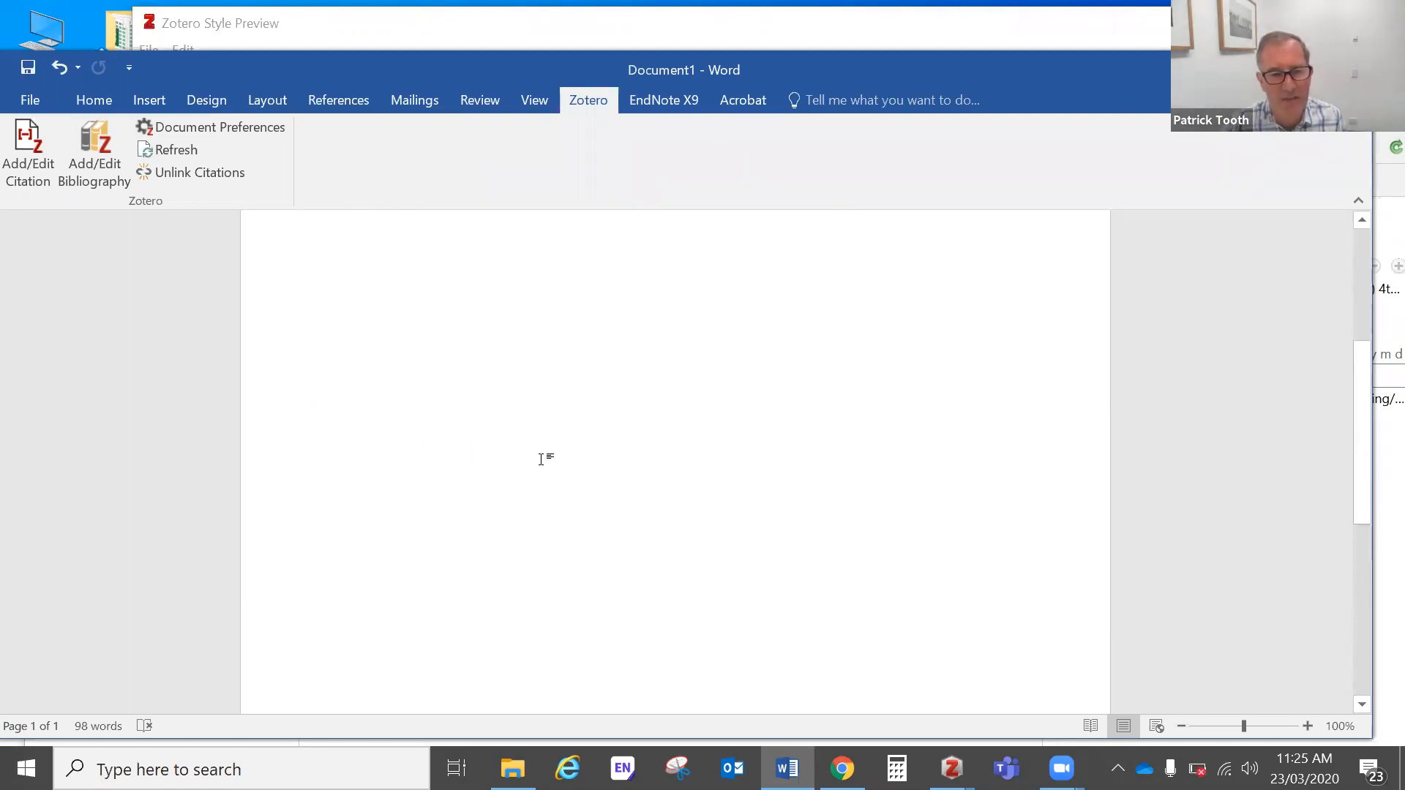
scroll(545, 469, down, 3)
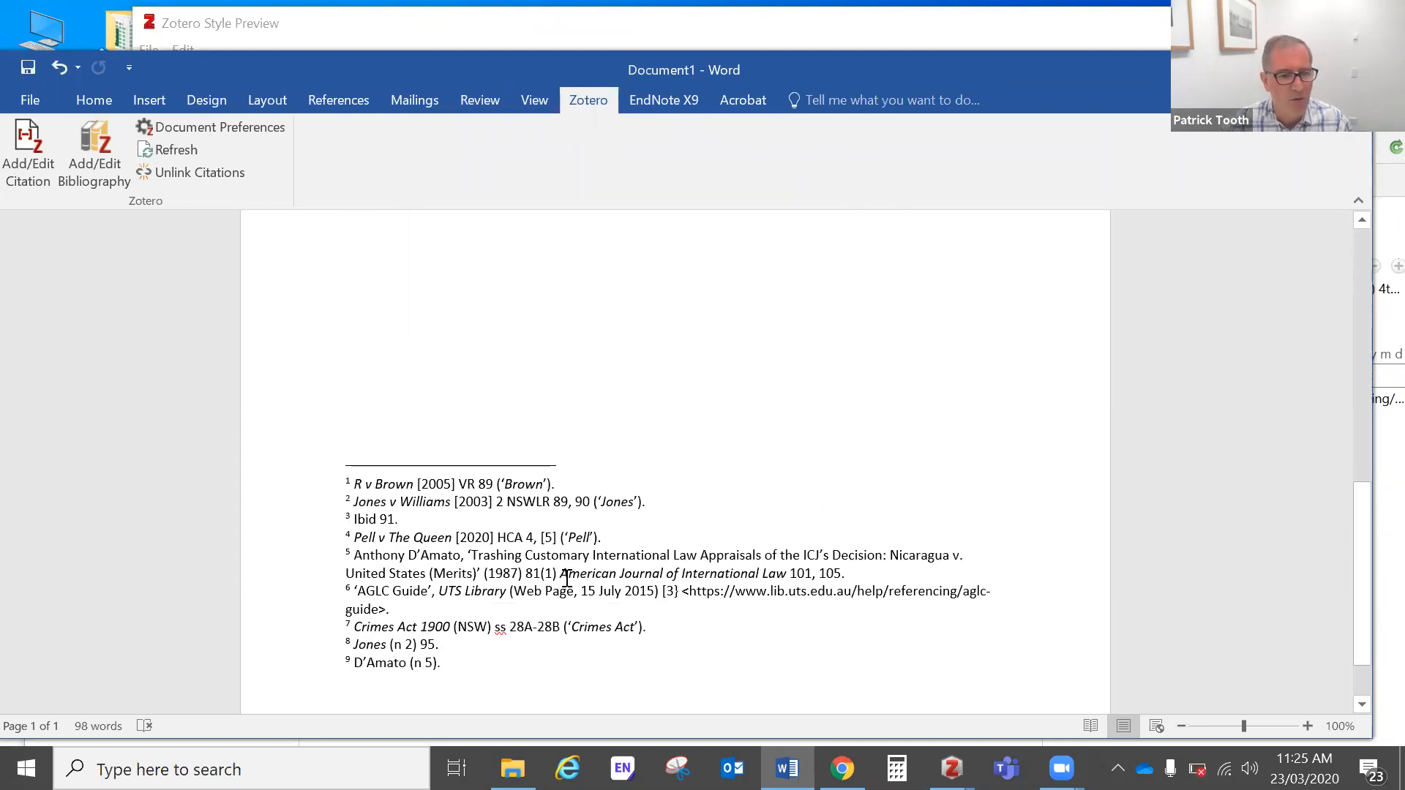
scroll(497, 497, up, 5)
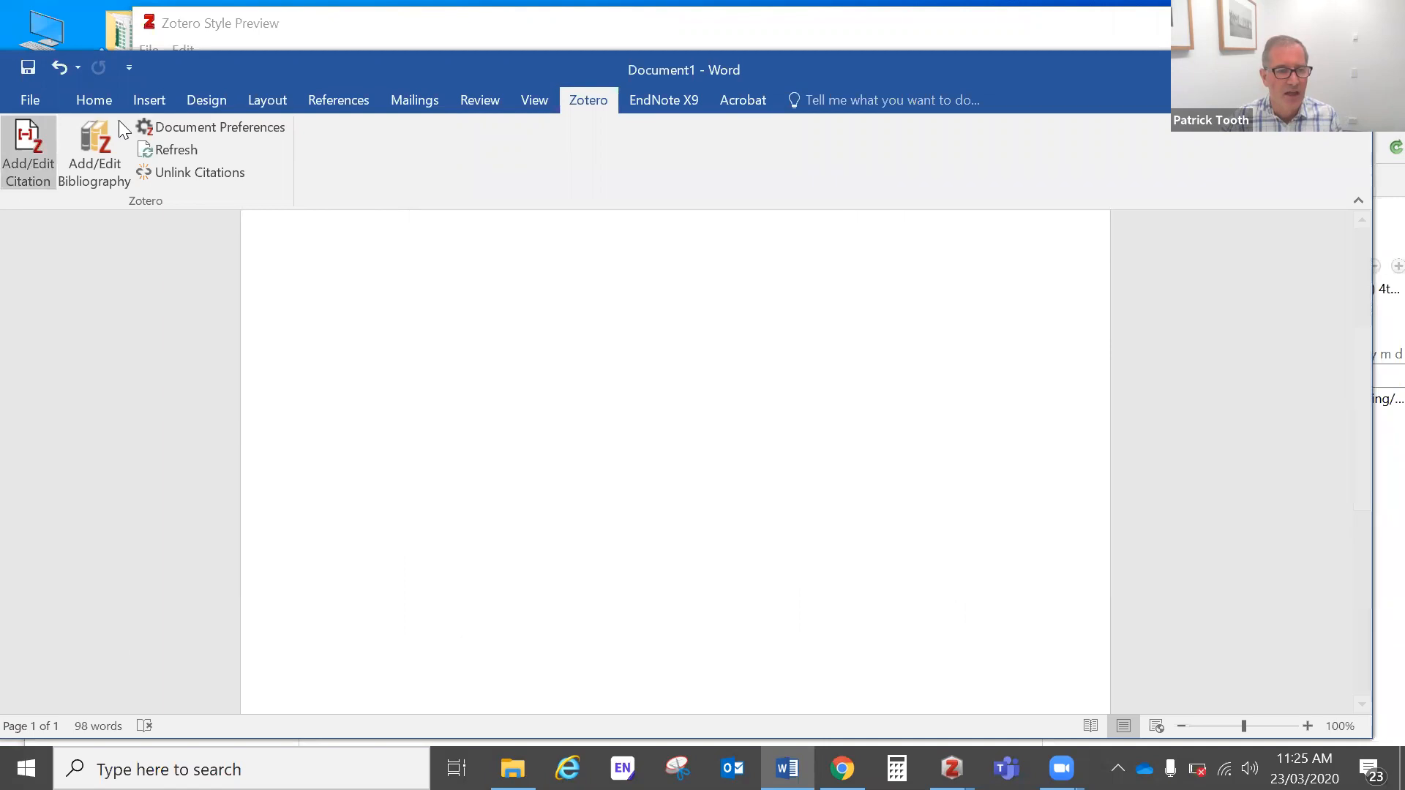
scroll(783, 589, up, 5)
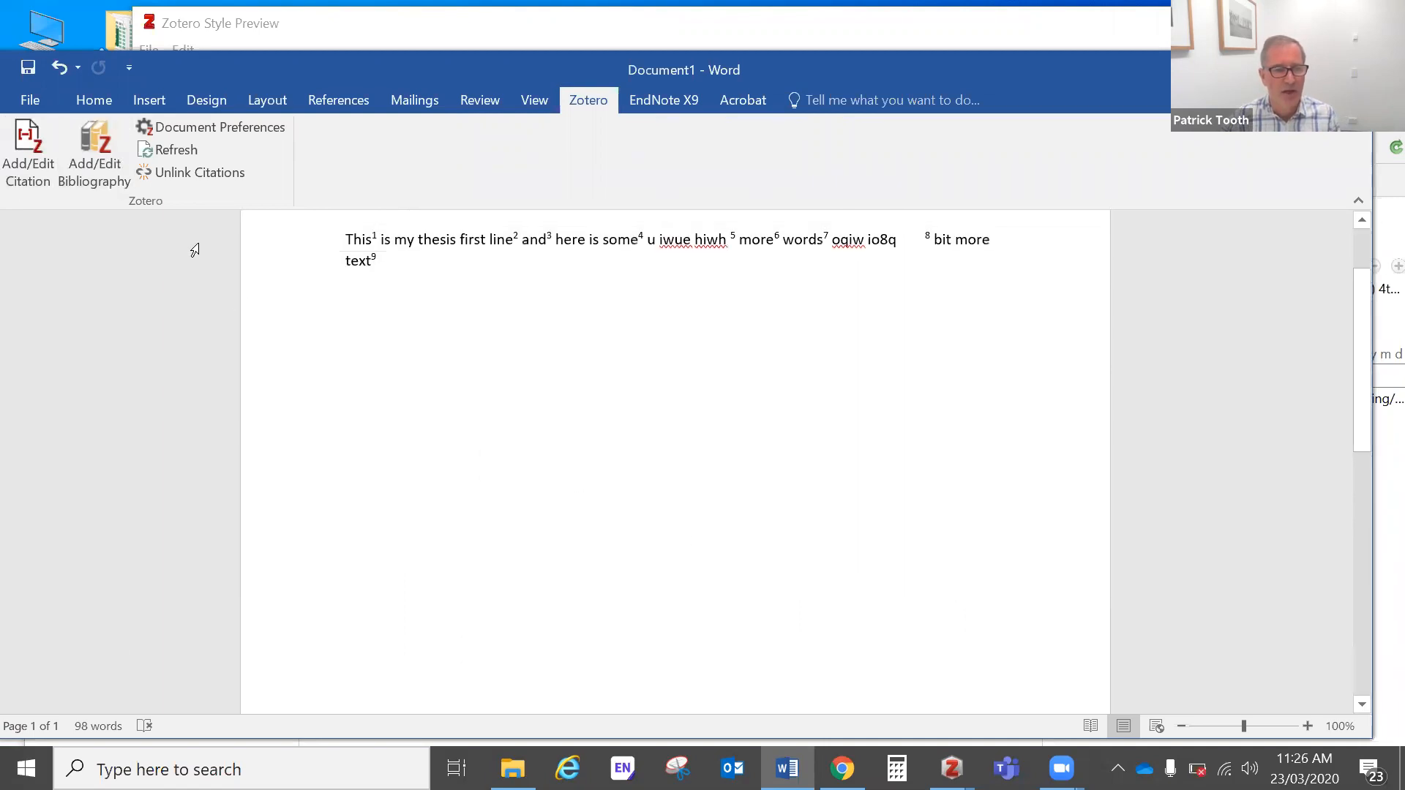
scroll(510, 426, down, 5)
scroll(520, 477, up, 6)
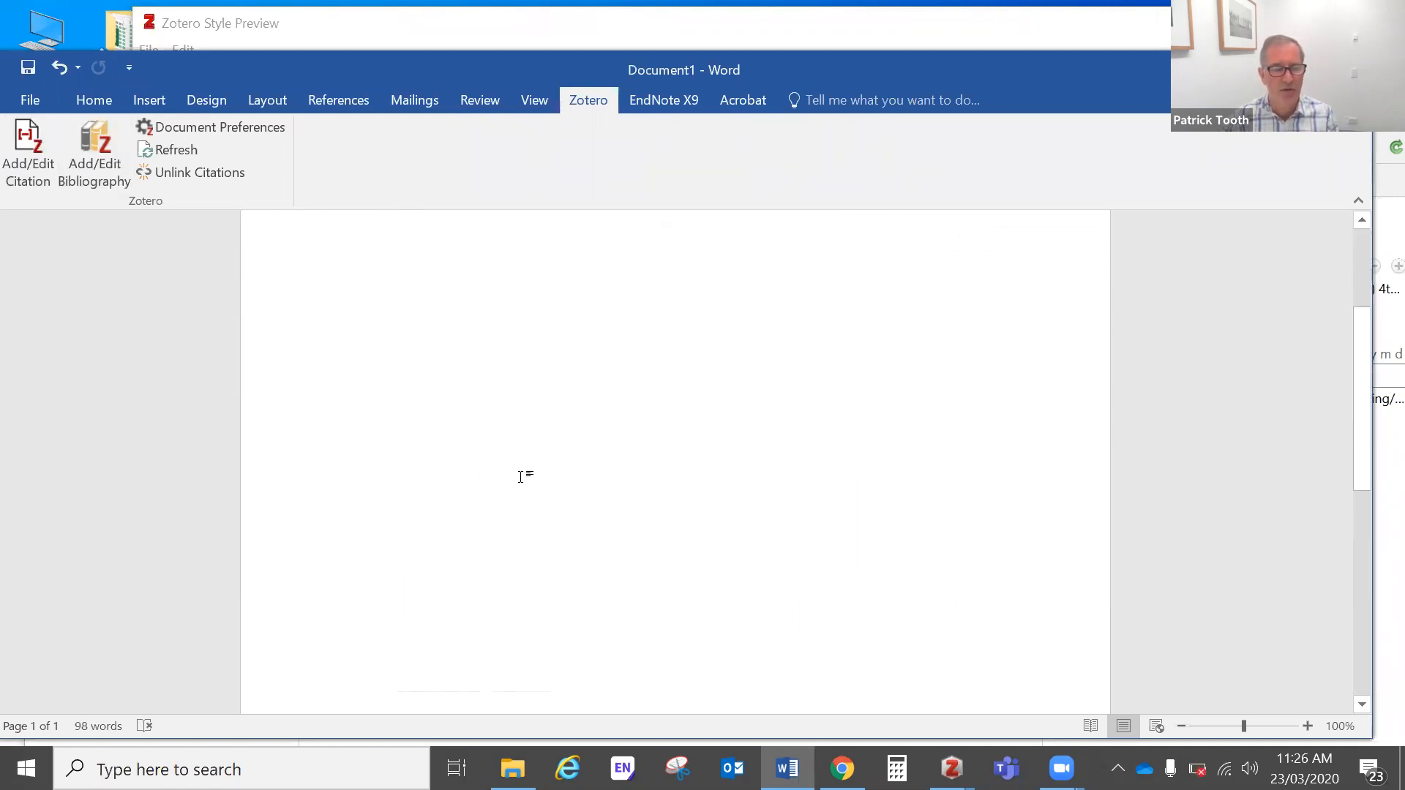
scroll(521, 477, down, 1)
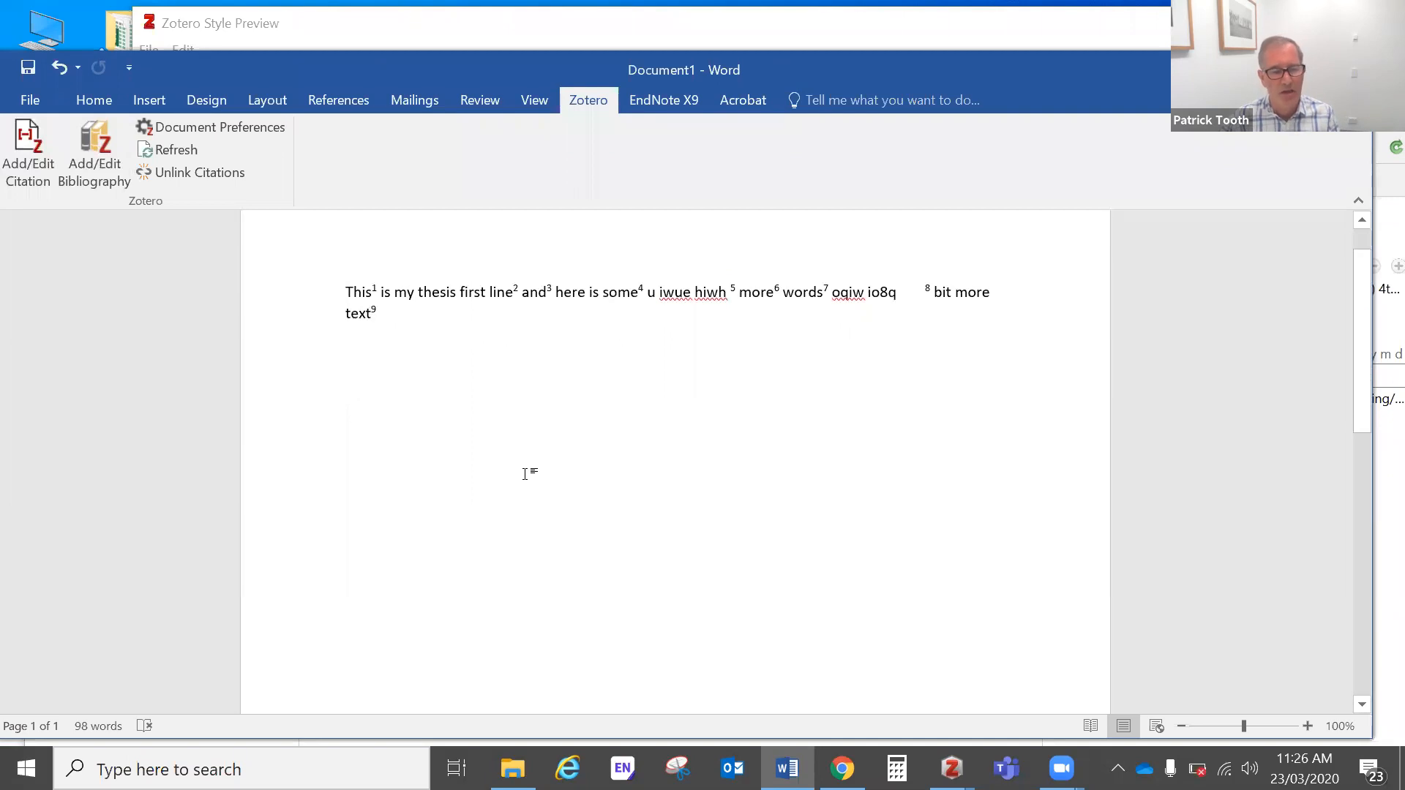
click(97, 140)
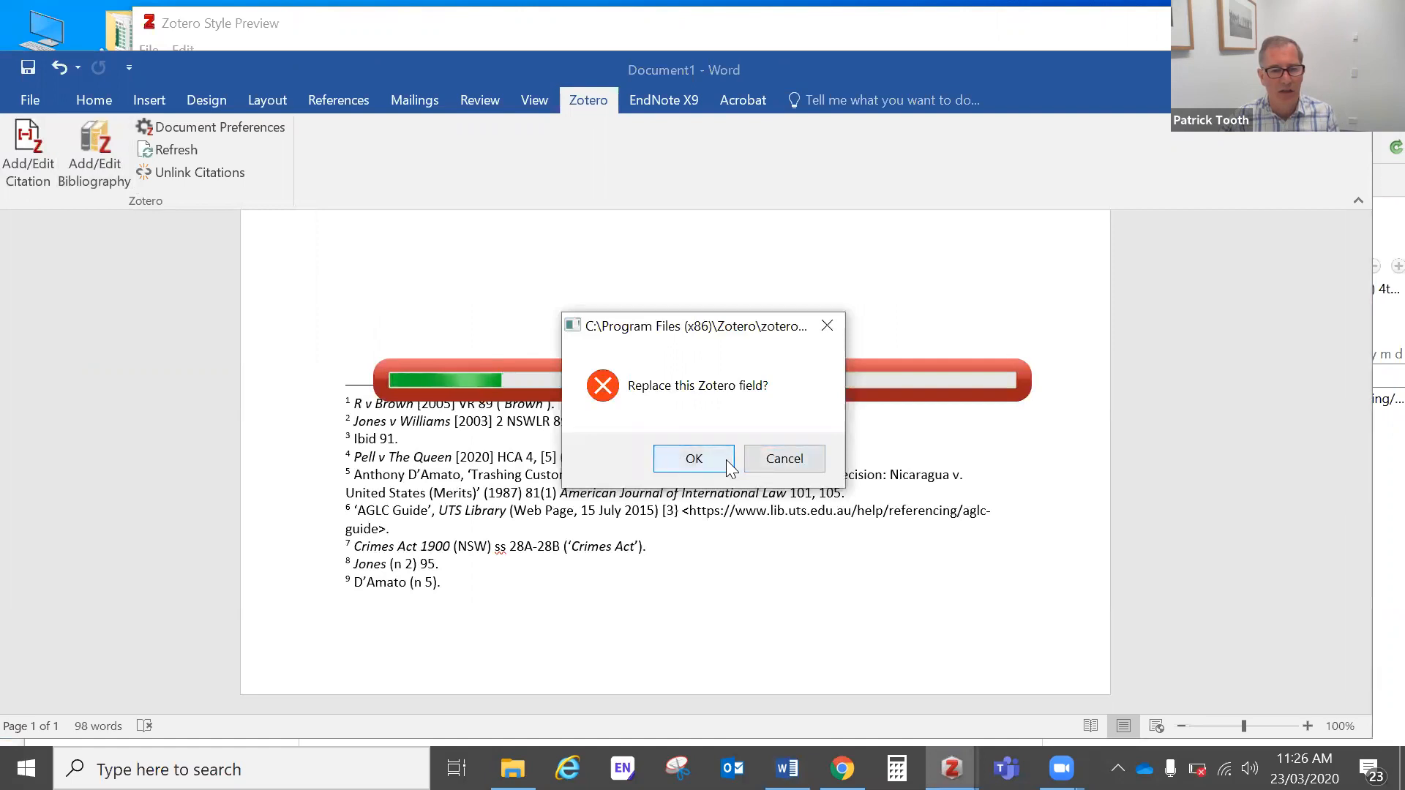
Cancel the Zotero field replacement, undo the last edit, and insert a Zotero bibliography below the text.
click(767, 459)
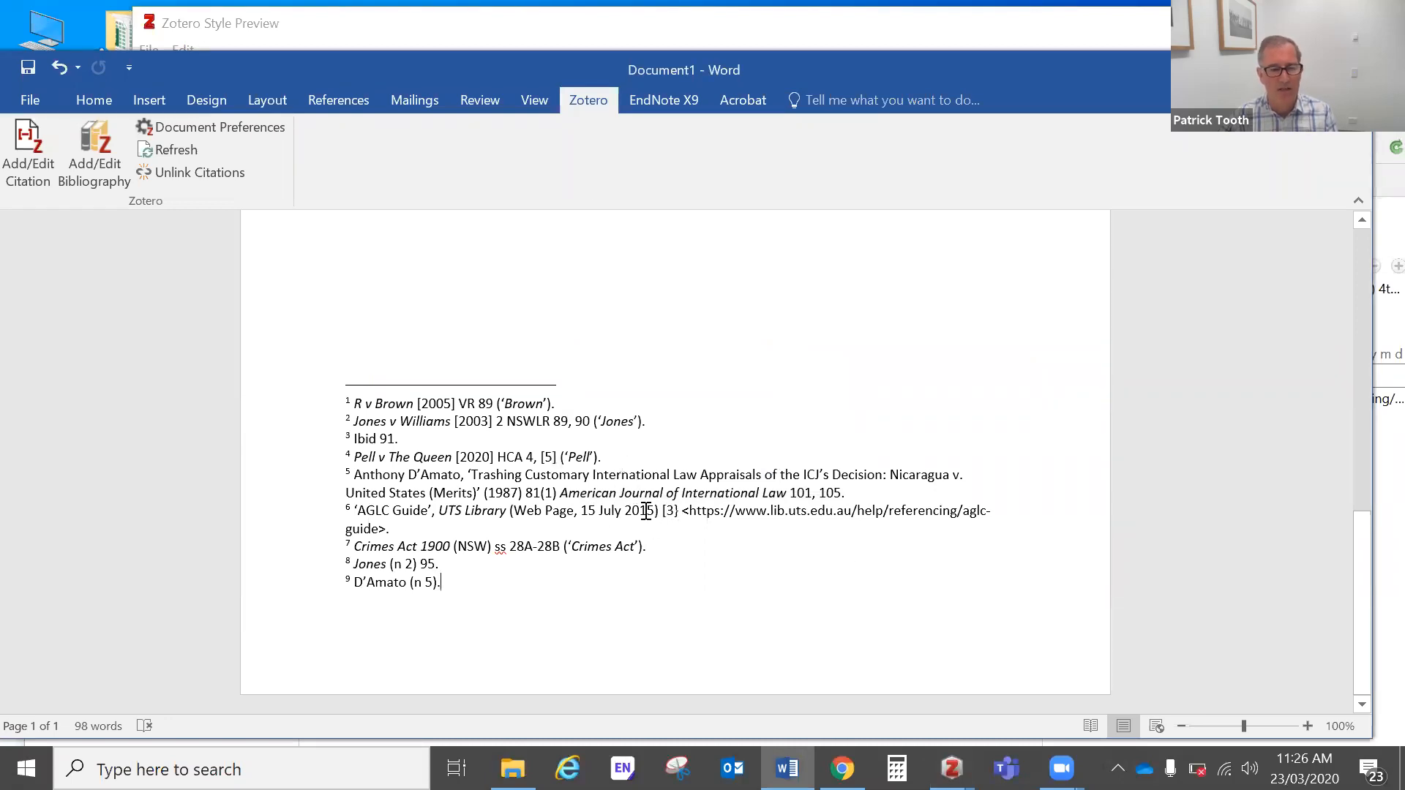
scroll(646, 510, up, 5)
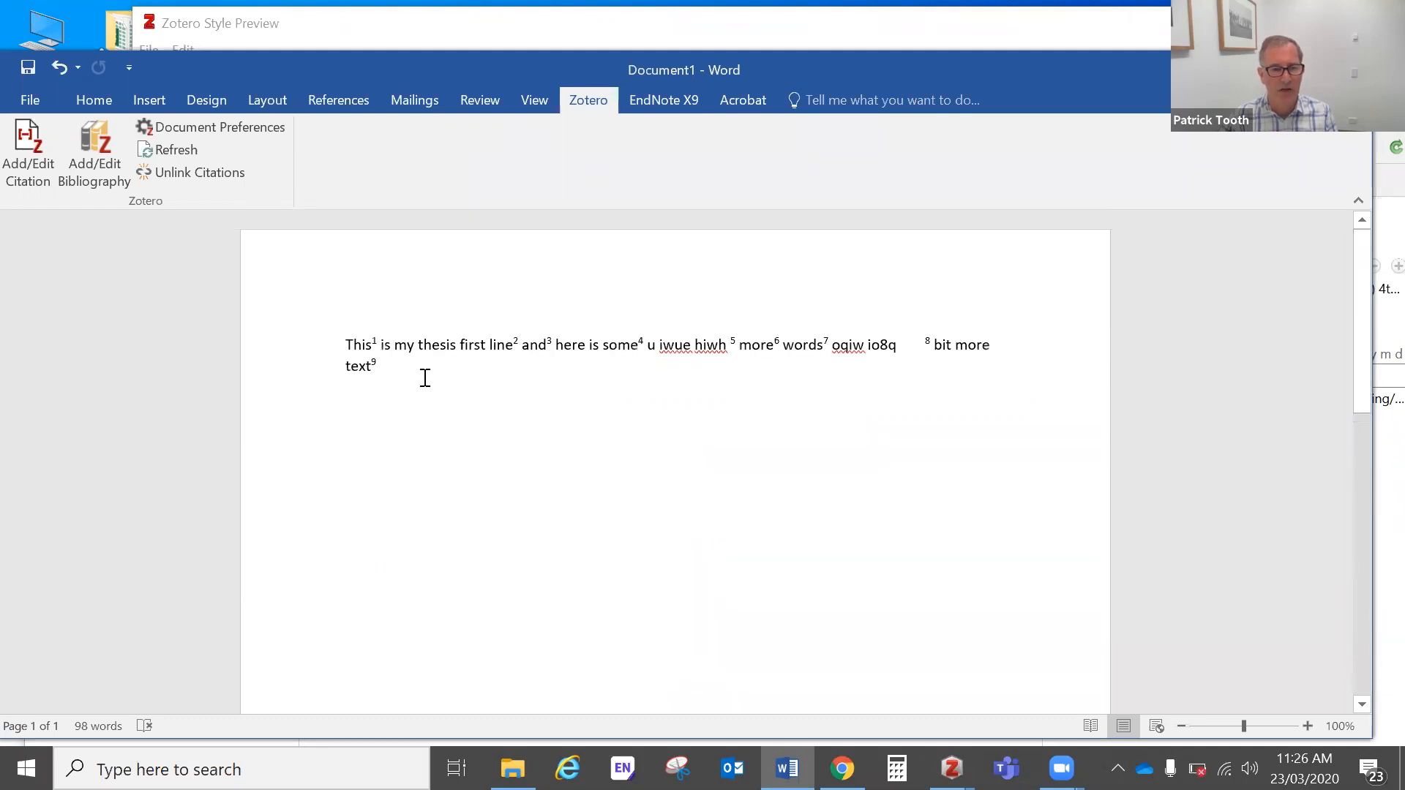
key(ctrl+z)
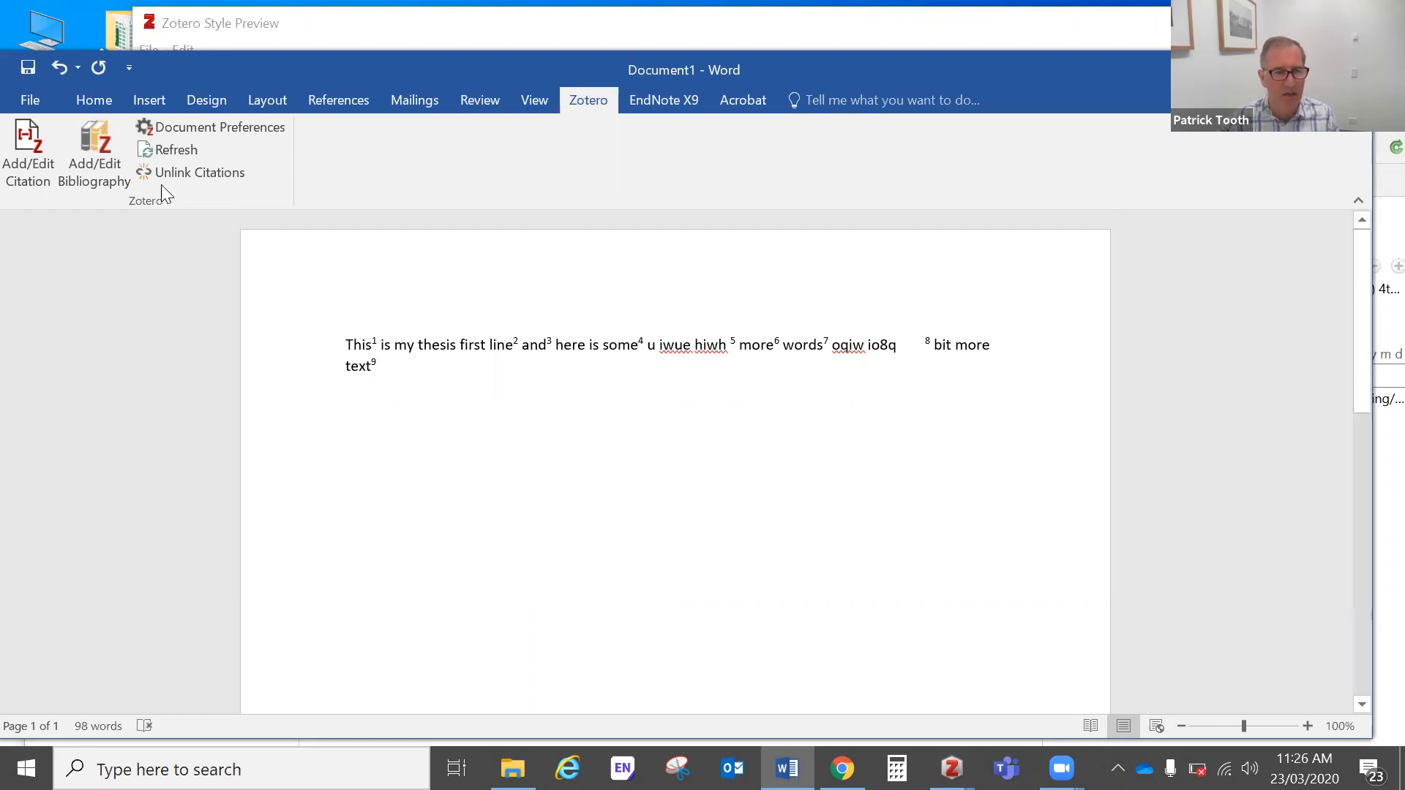
scroll(718, 605, down, 10)
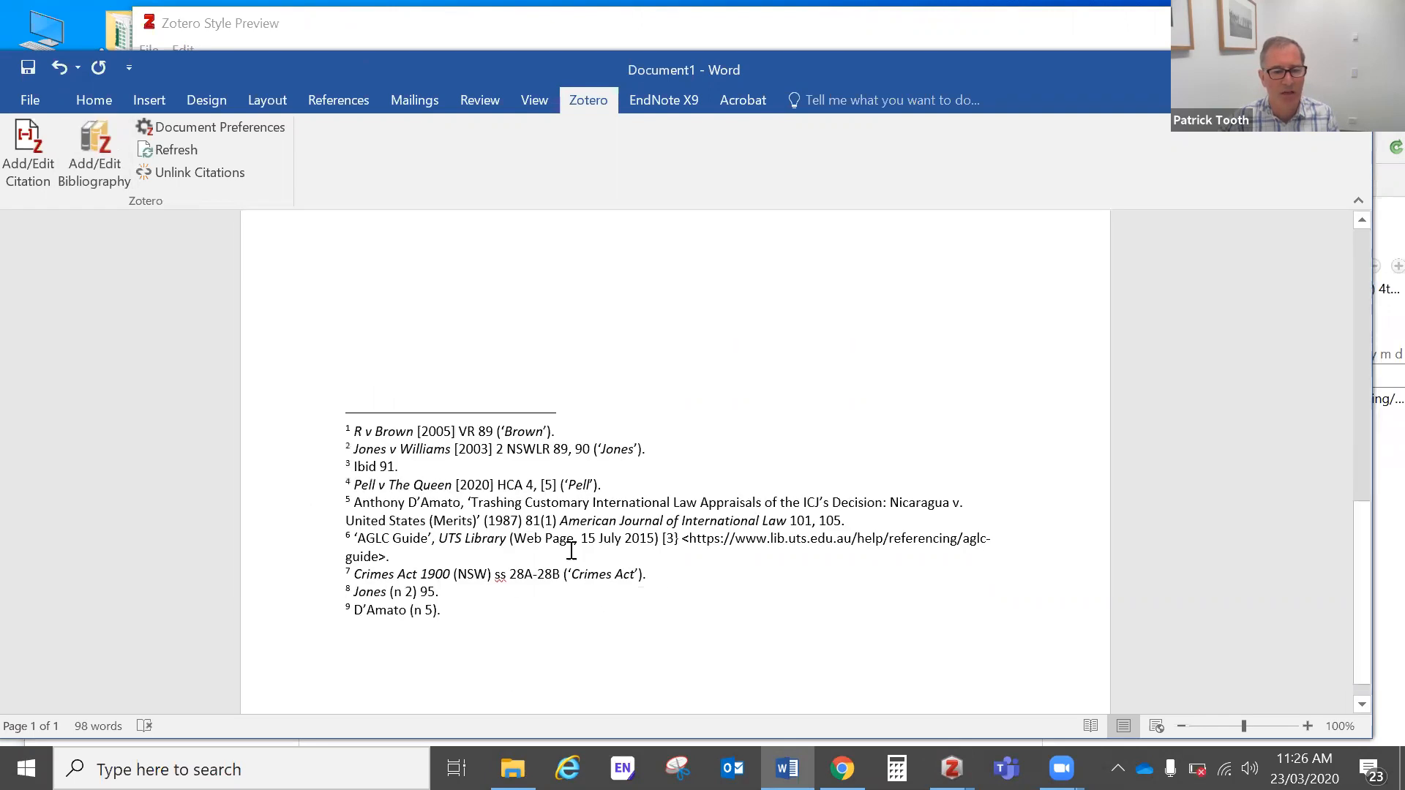
scroll(574, 544, up, 8)
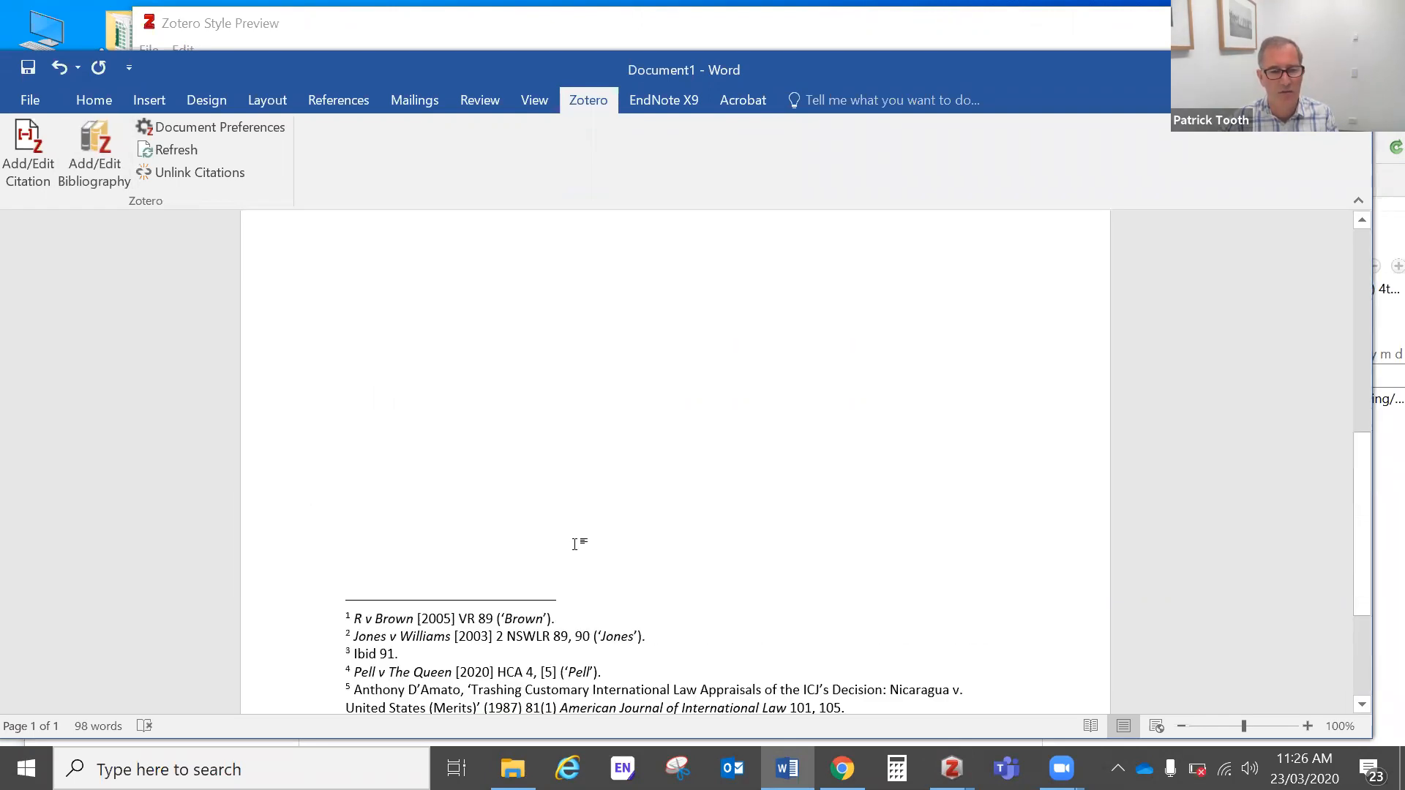
scroll(575, 543, up, 1)
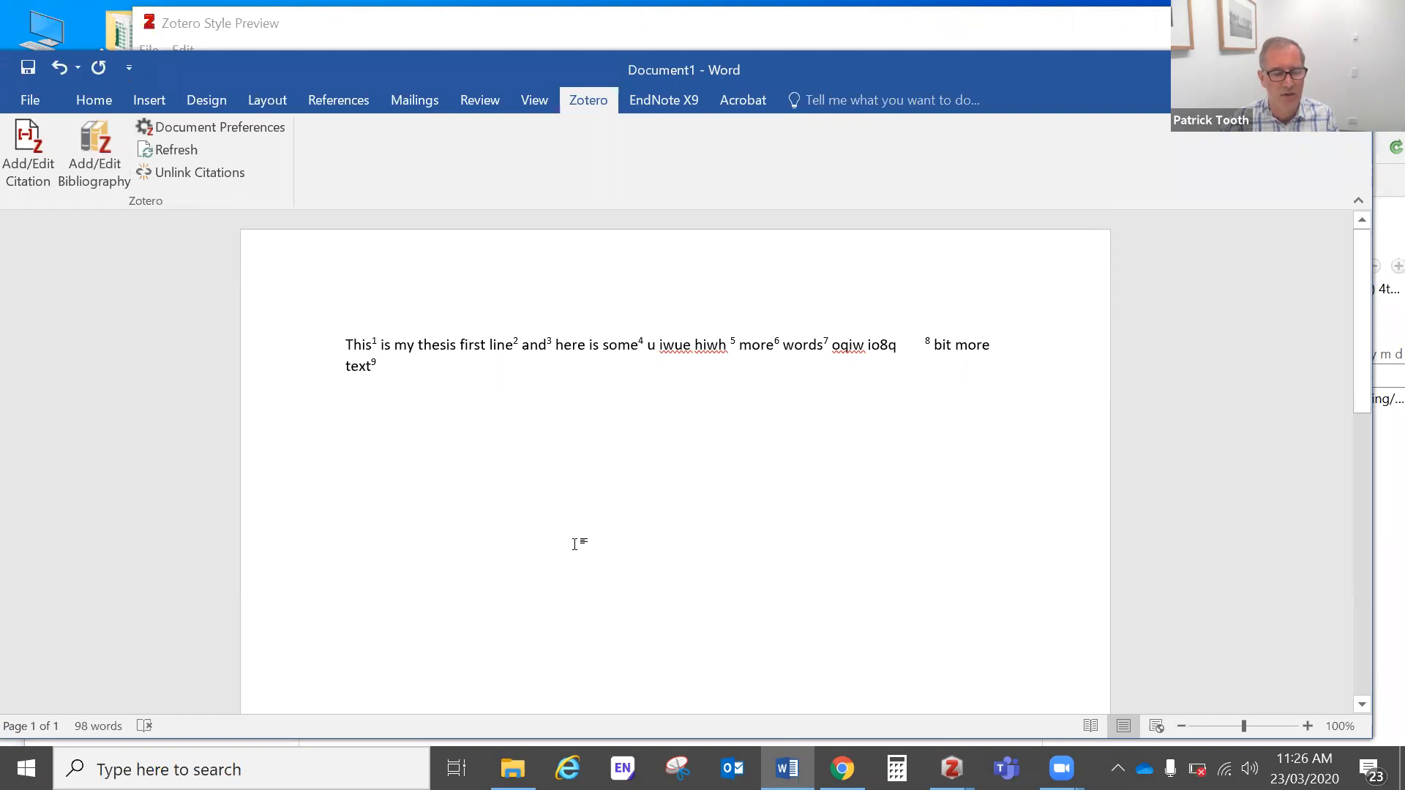
click(93, 152)
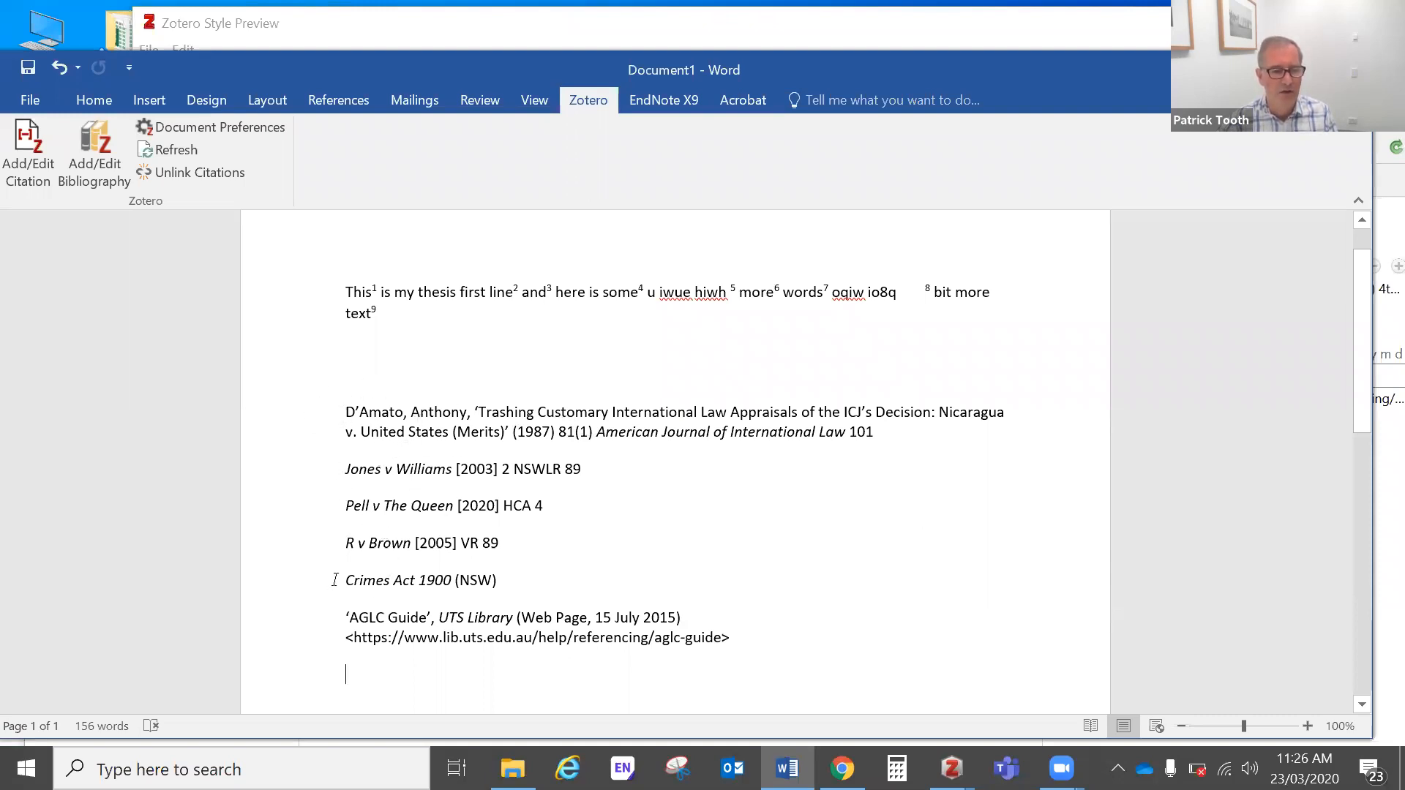
Insert the six-source bibliography, D'Amato through the AGLC Guide, and move to the empty line above it.
drag(413, 584, 542, 584)
click(919, 692)
click(447, 461)
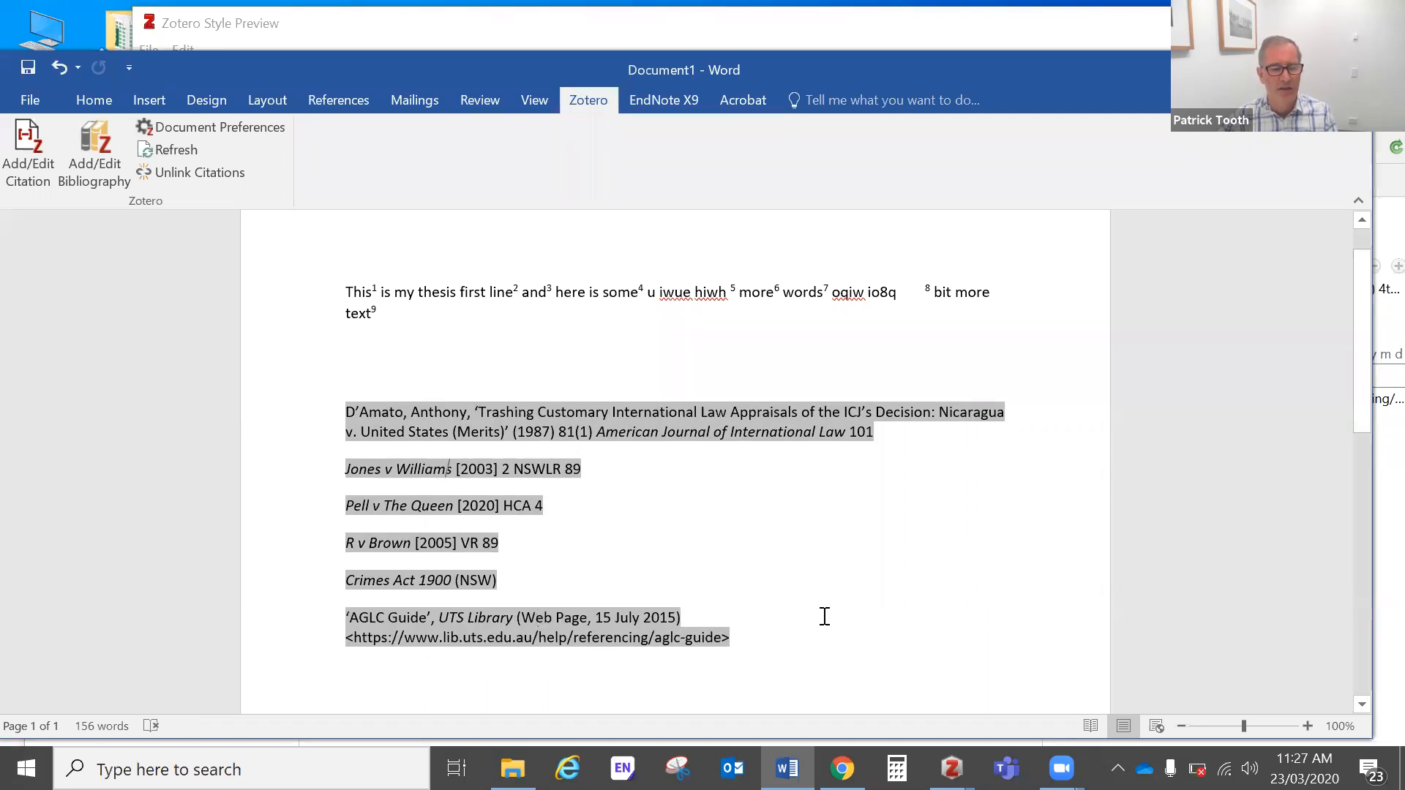
click(364, 369)
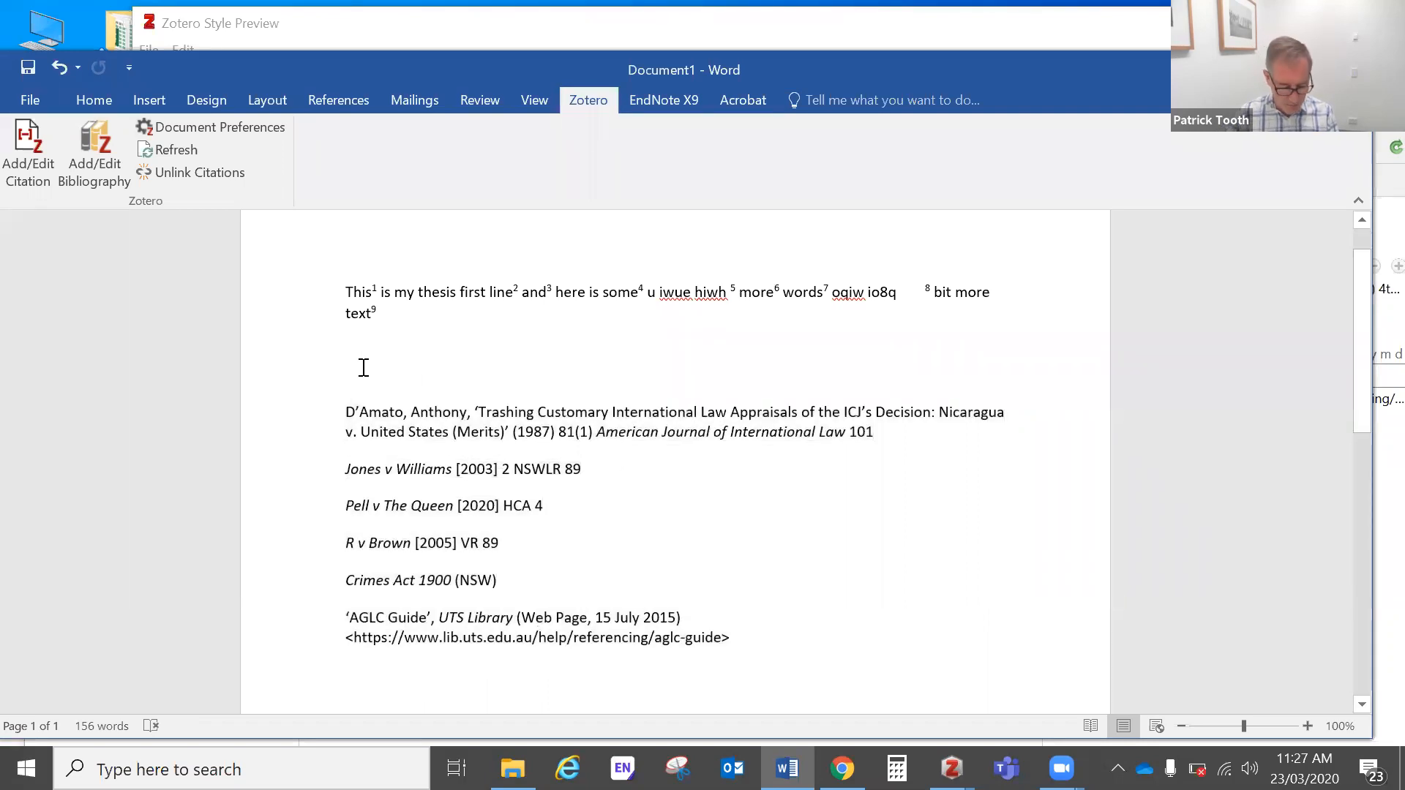
Type the heading 'Articles, Books, Reports' above the bibliography, correcting its typos.
text(Ary)
key(BackSpace)
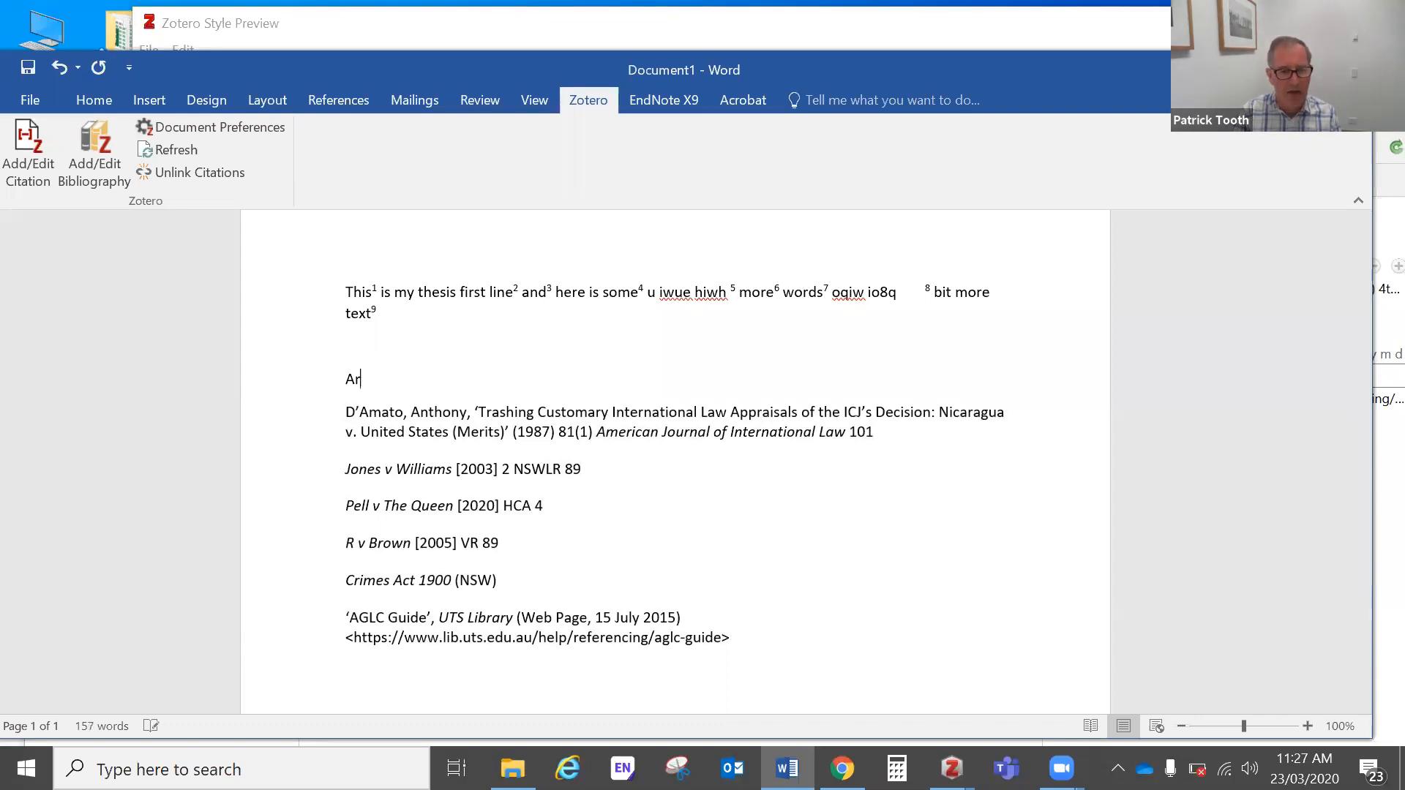
text(tciles, Books, reports)
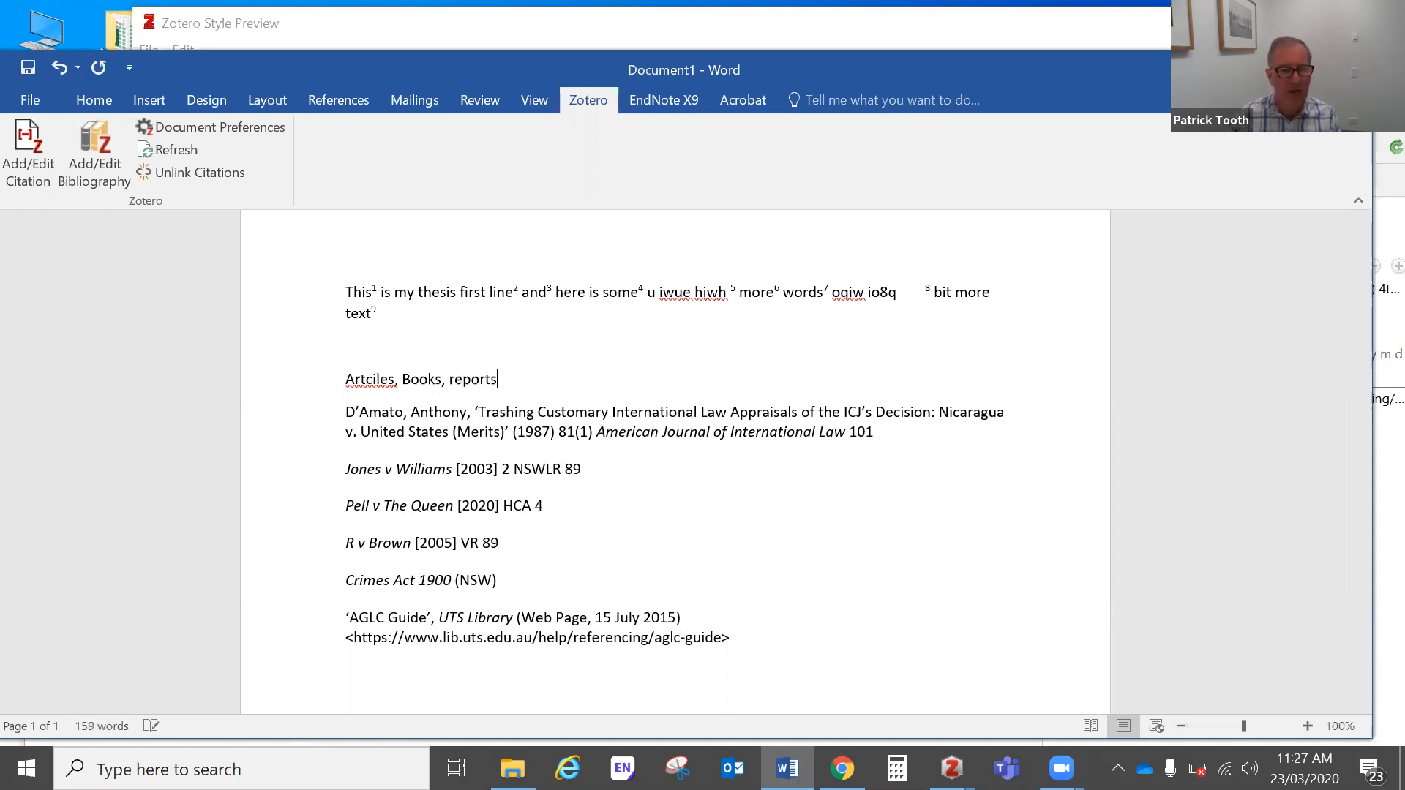
click(373, 379)
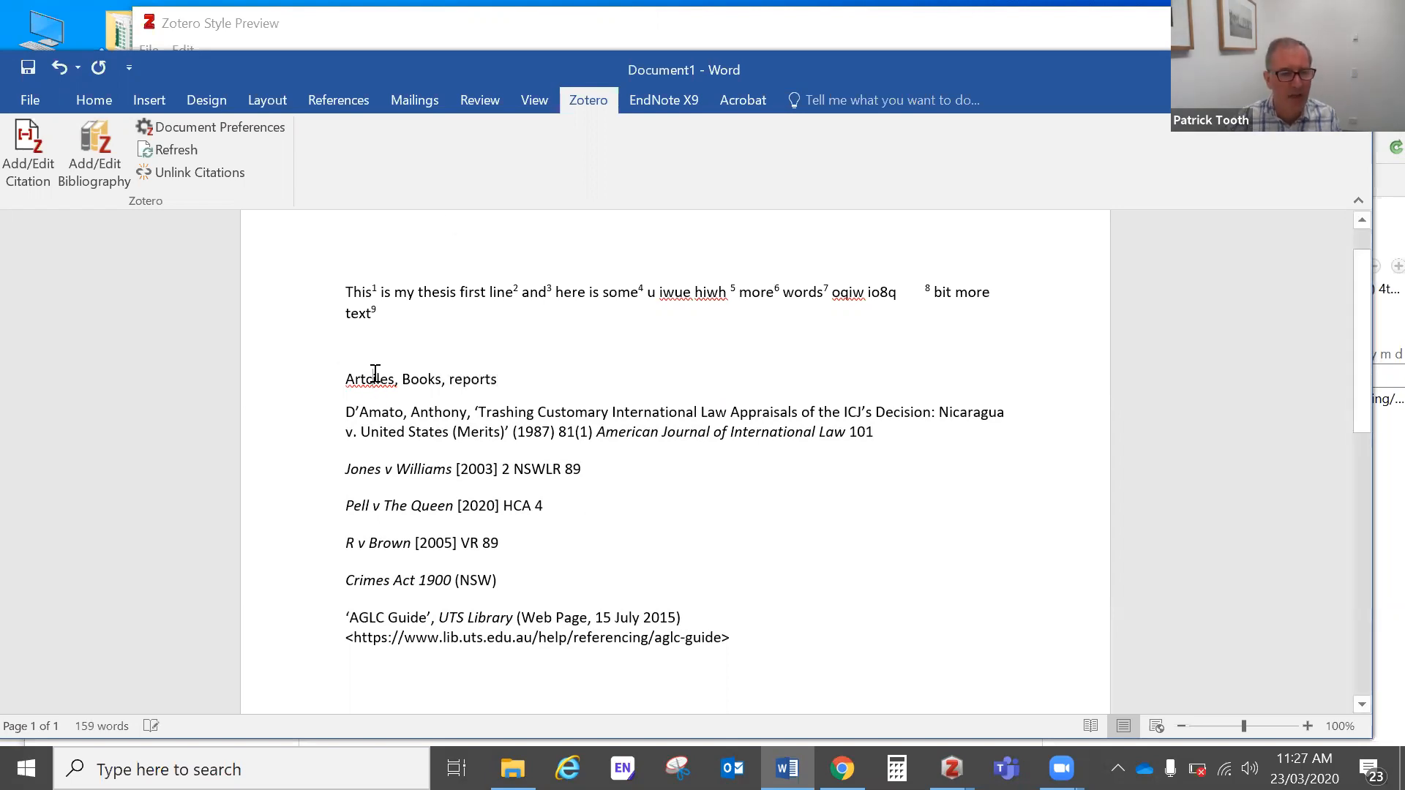
click(386, 344)
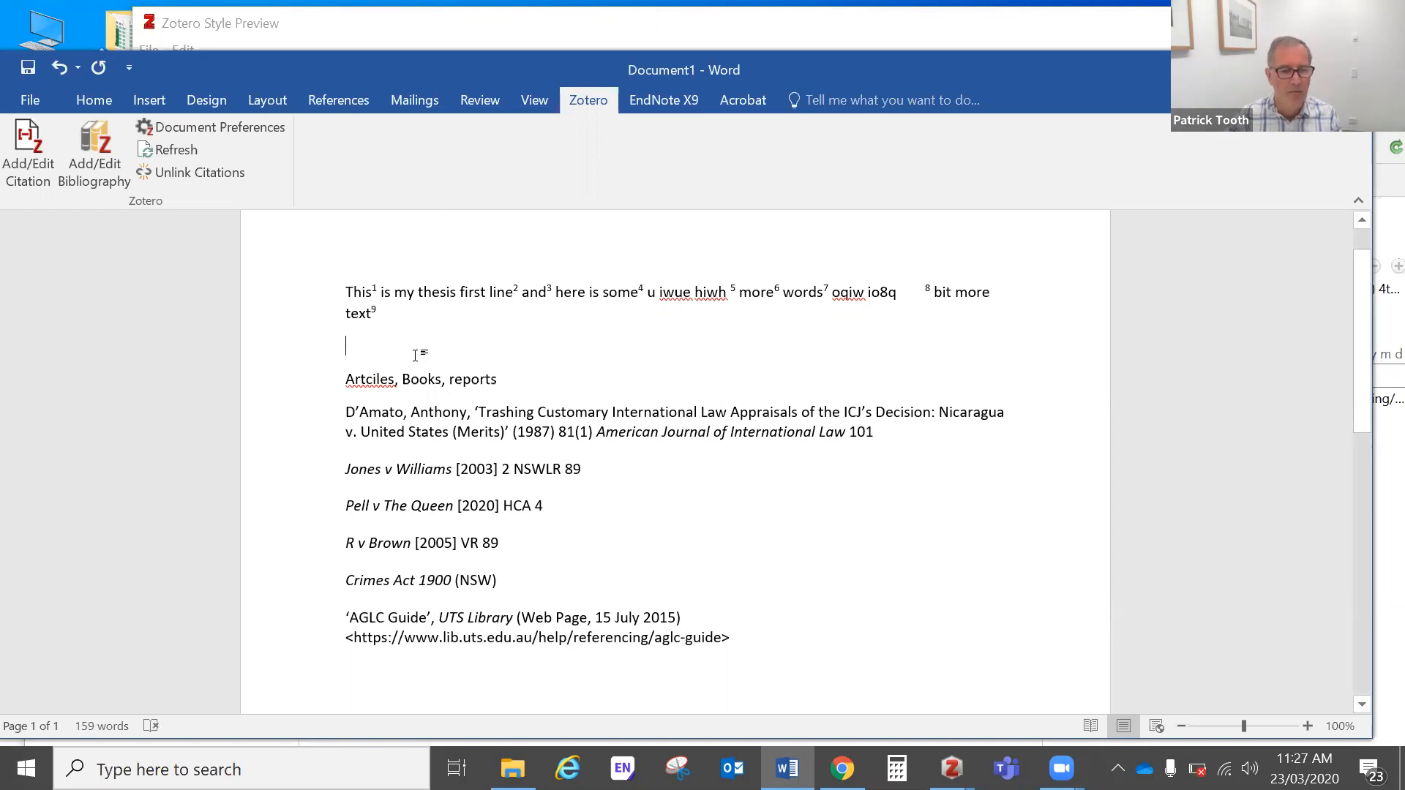
click(376, 379)
key(BackSpace)
key(BackSpace)
text(ic)
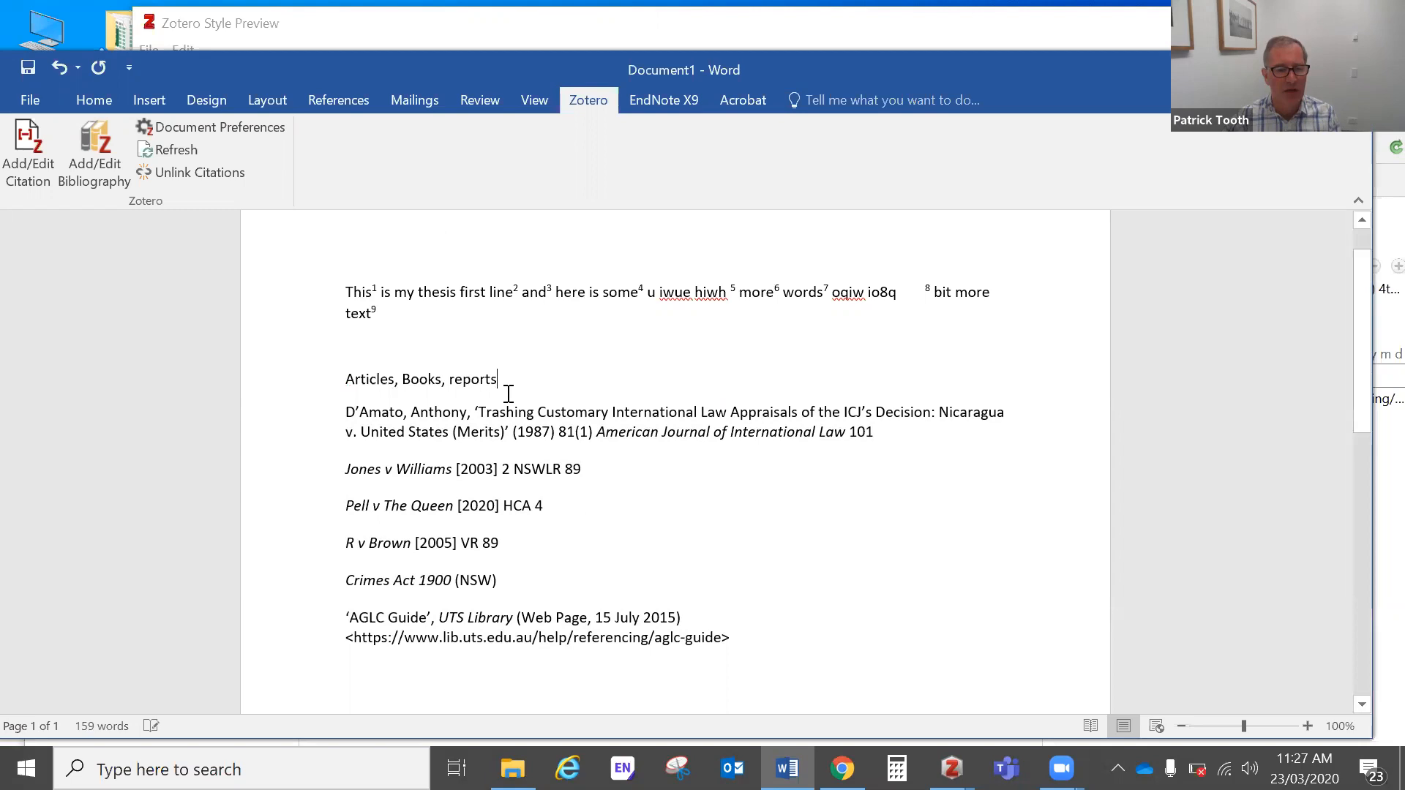
click(509, 393)
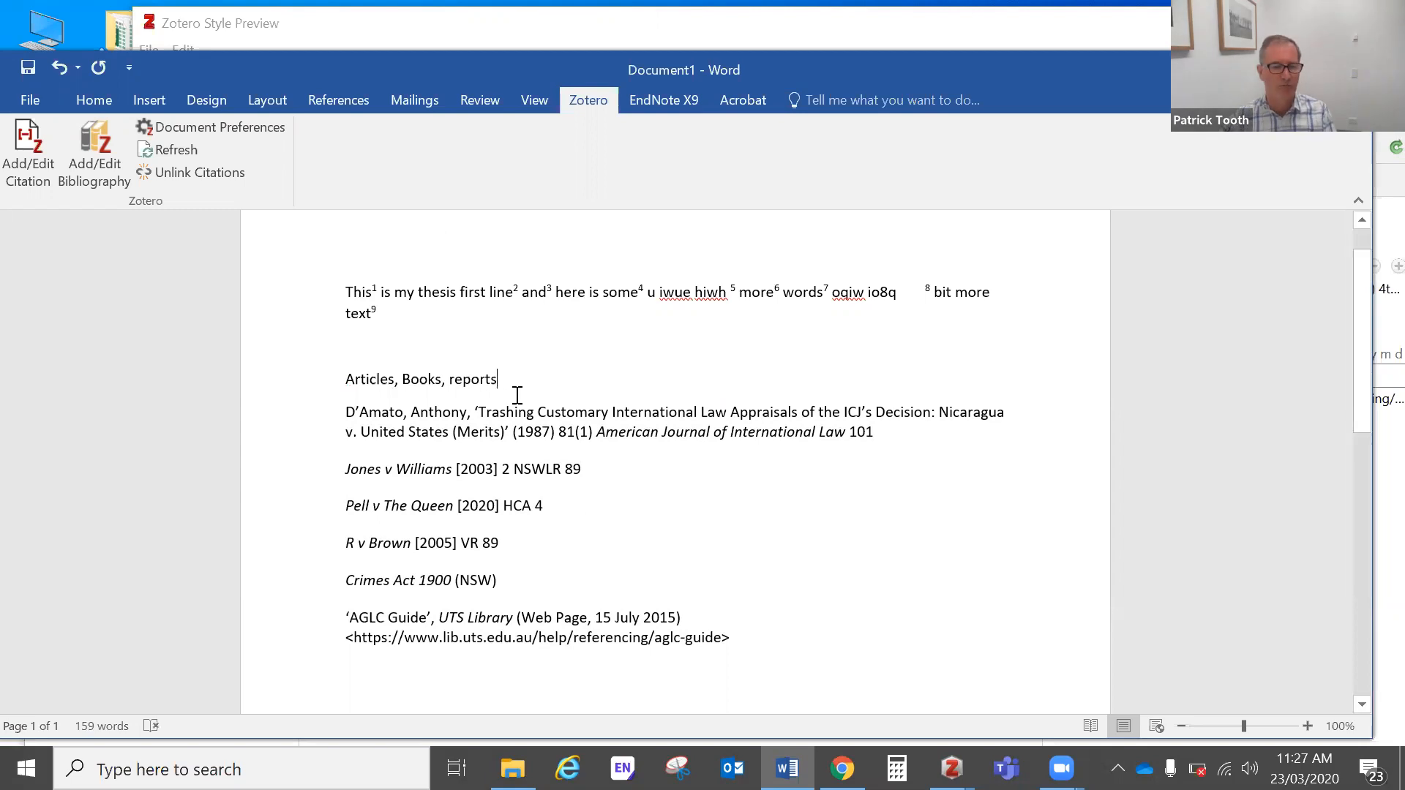
click(459, 366)
key(BackSpace)
text(R)
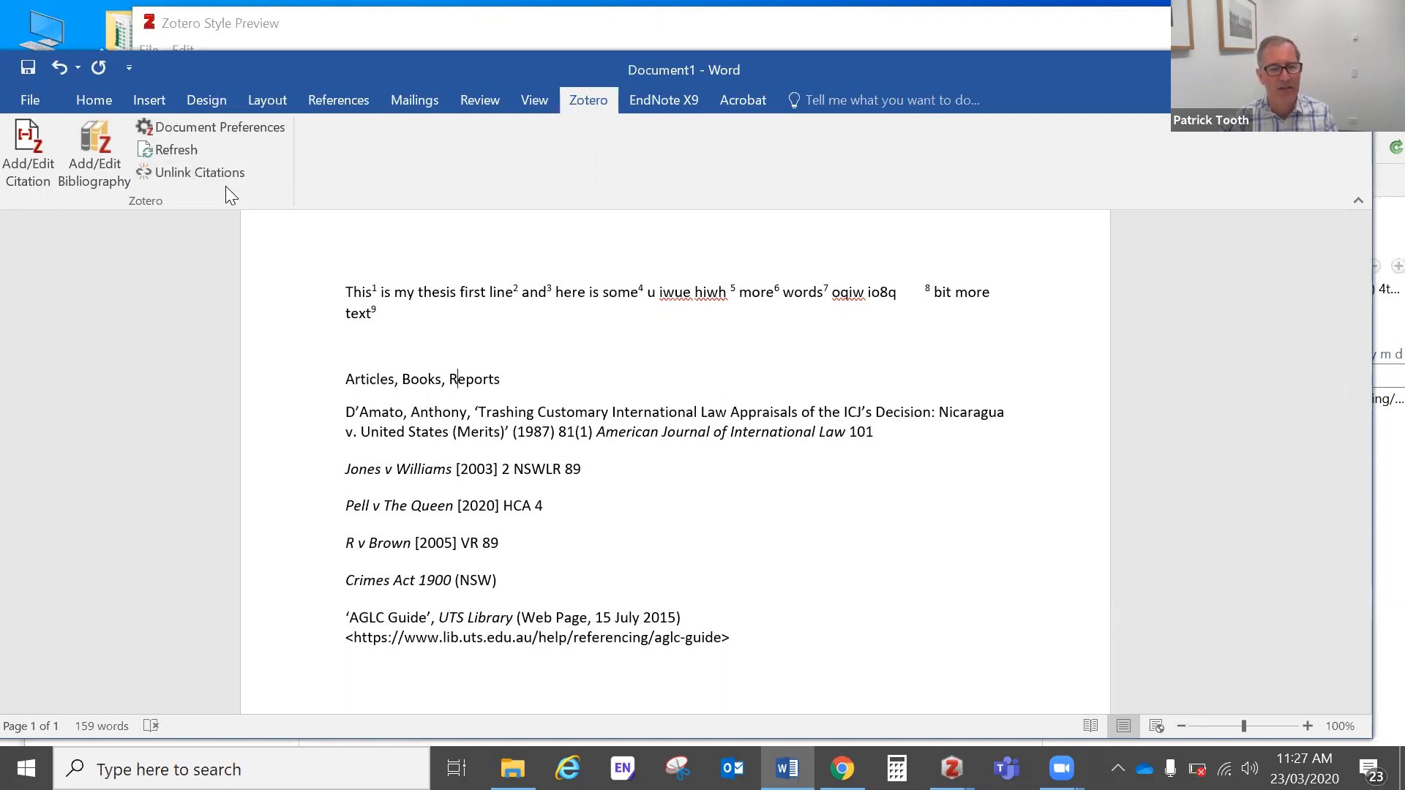
Make the 'Articles, Books, Reports' heading bold.
click(581, 513)
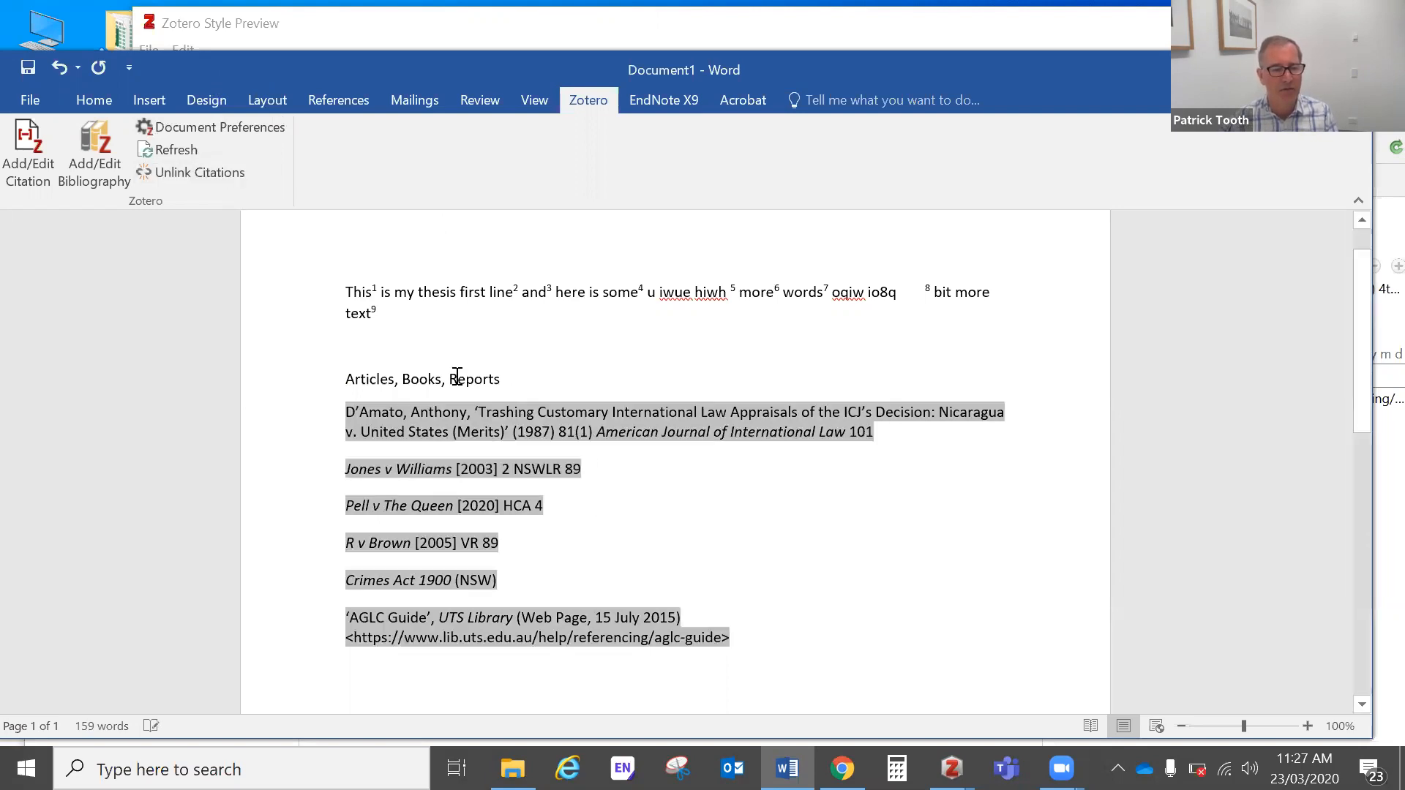
click(511, 386)
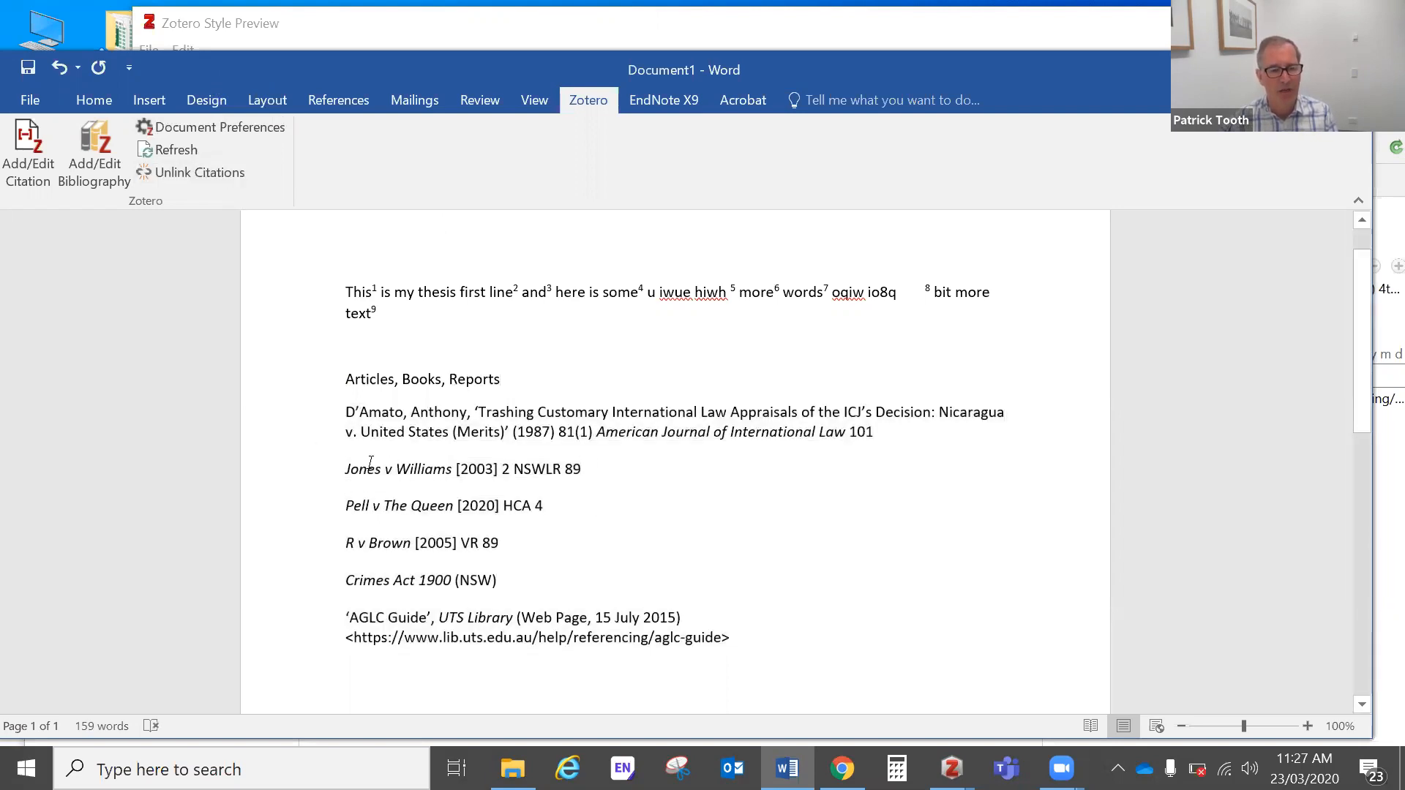
drag(351, 381, 505, 379)
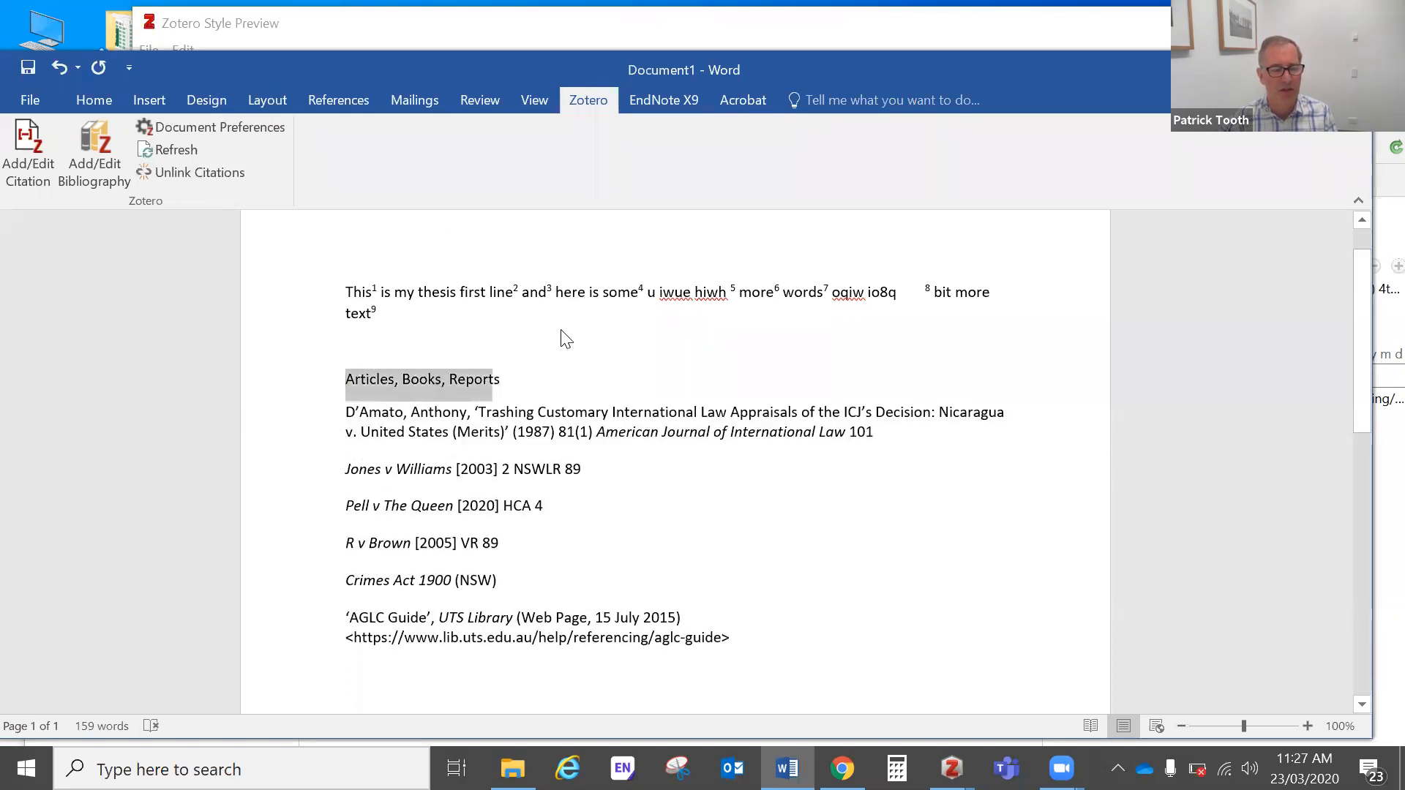
click(503, 339)
click(563, 390)
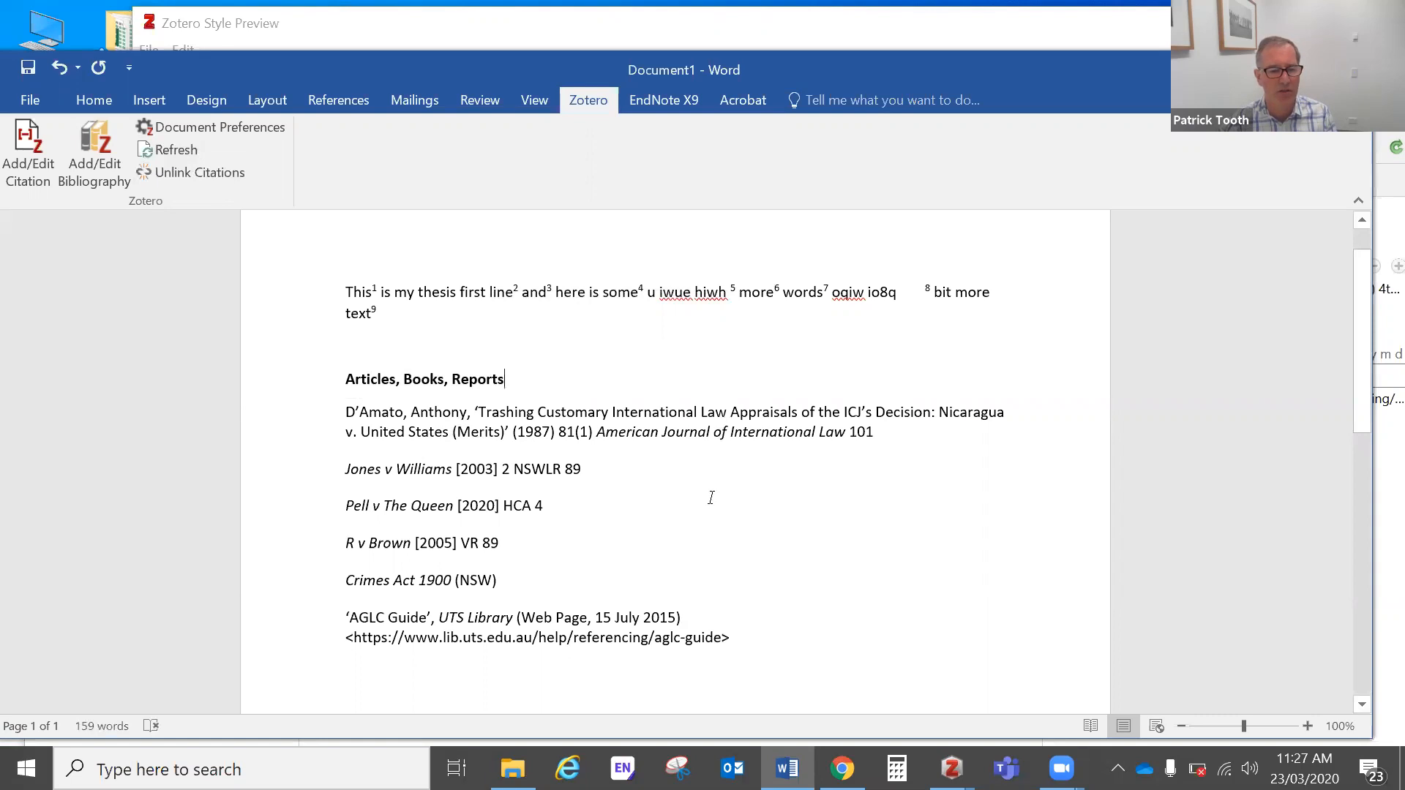
Refresh the Zotero citations and bring up the Save As page.
click(198, 161)
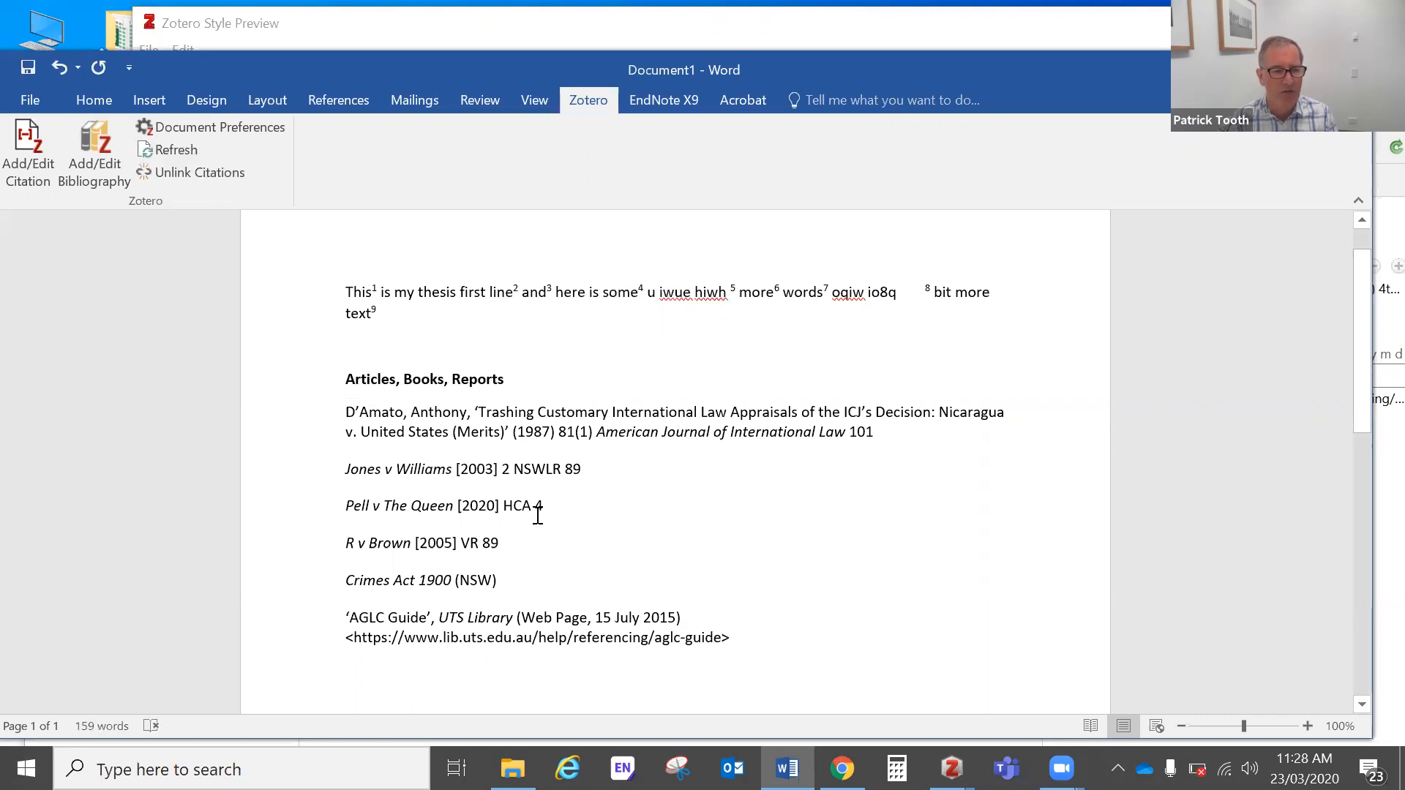
click(28, 100)
click(50, 284)
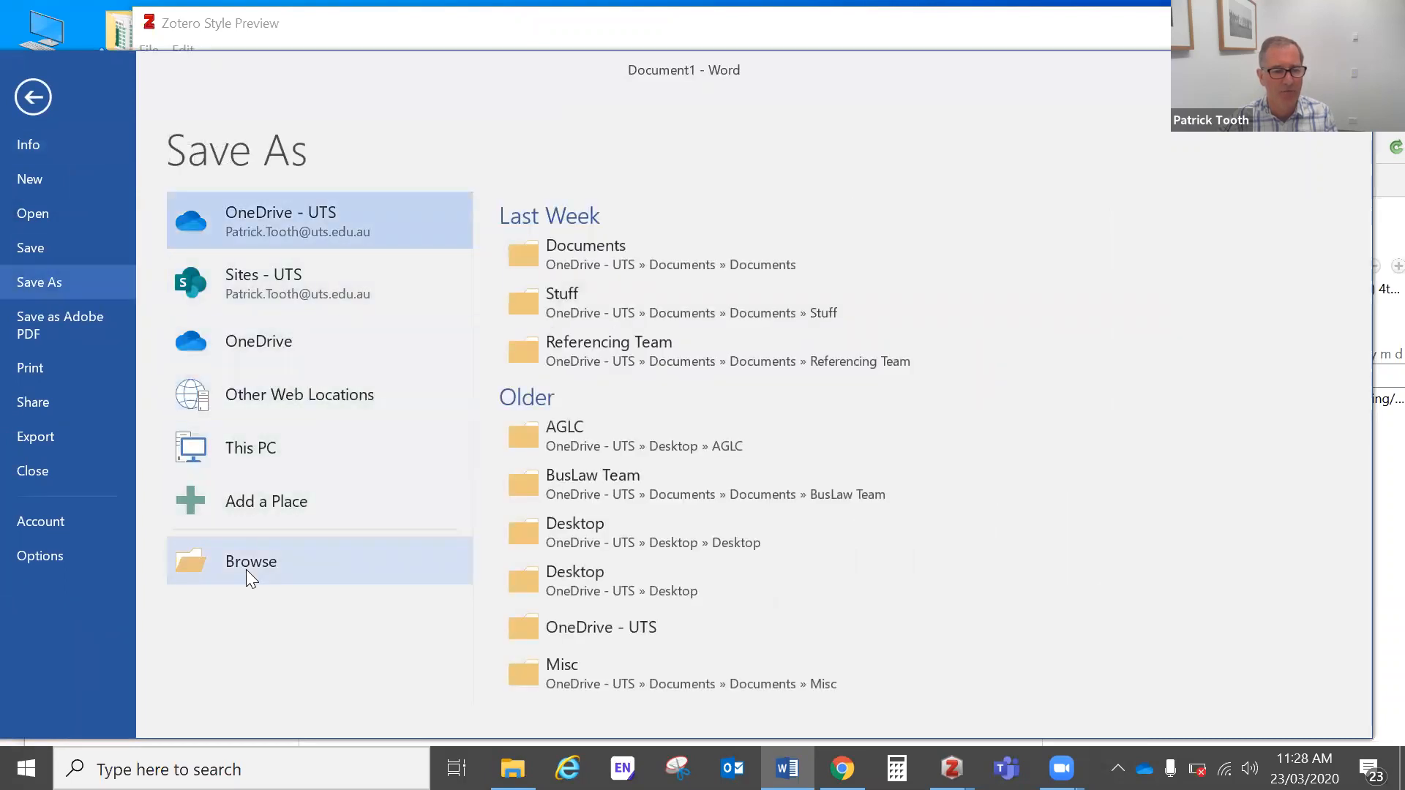
Save the essay to the Desktop as 'Essay with Zotero links.docx'.
click(261, 558)
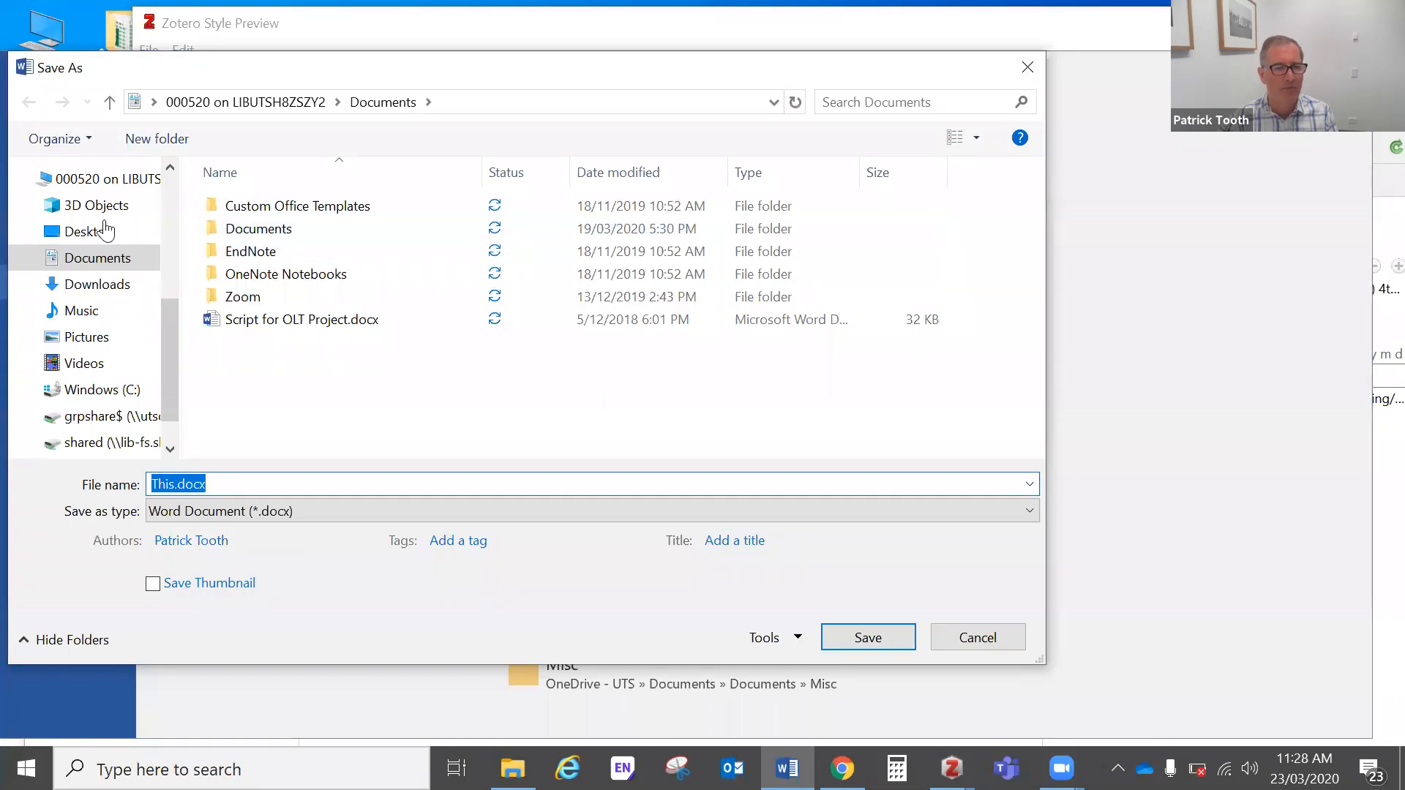
click(90, 232)
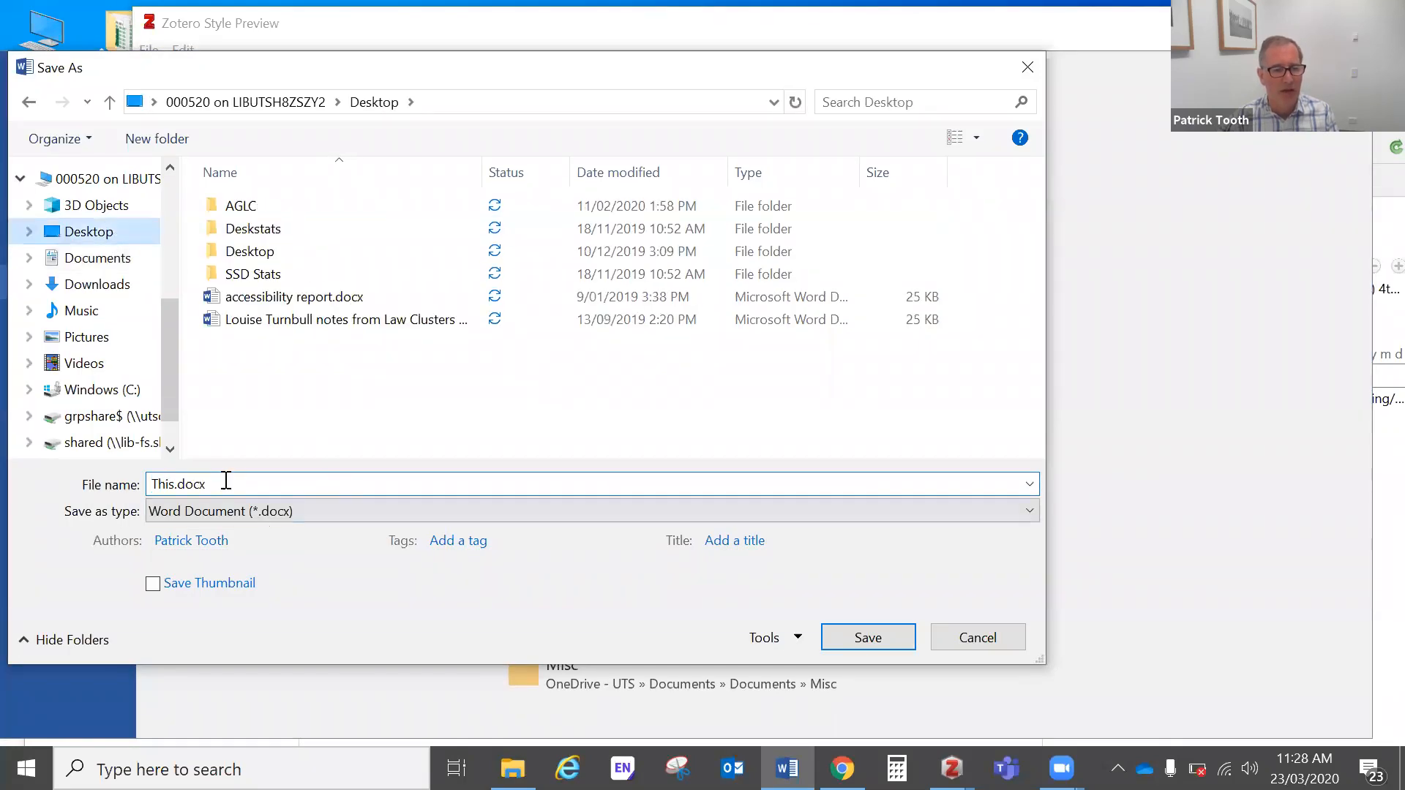
click(174, 483)
click(173, 481)
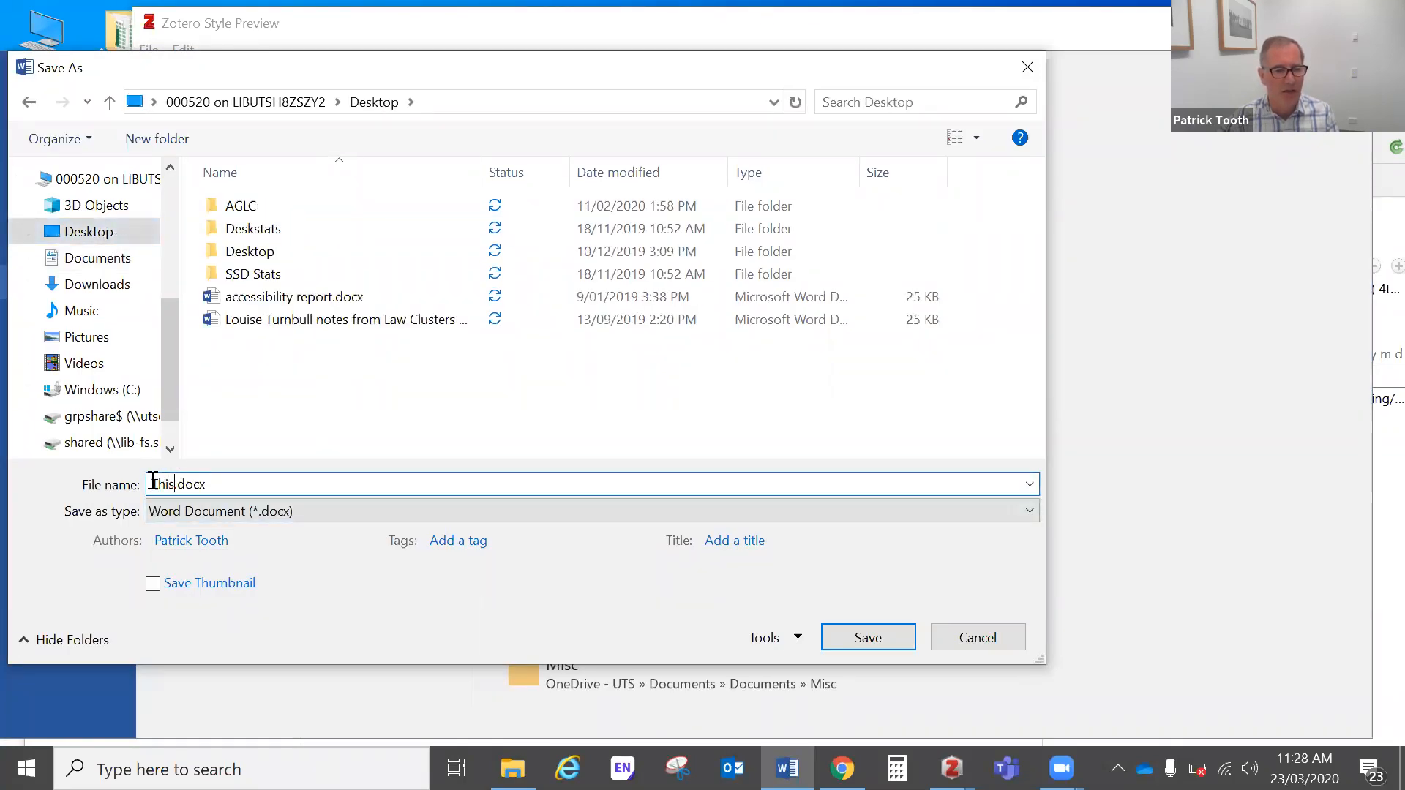
double_click(158, 481)
text(Essay w)
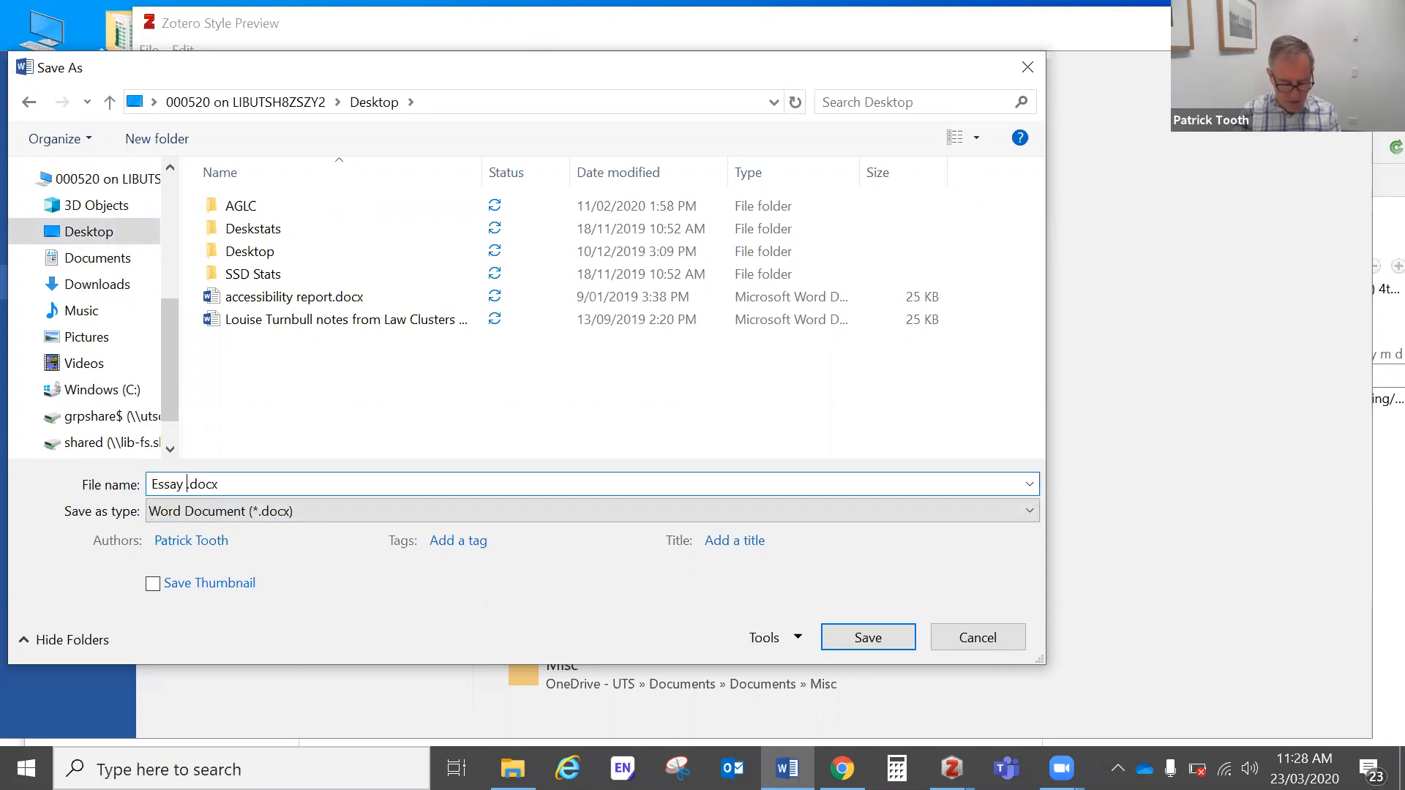
text(oth)
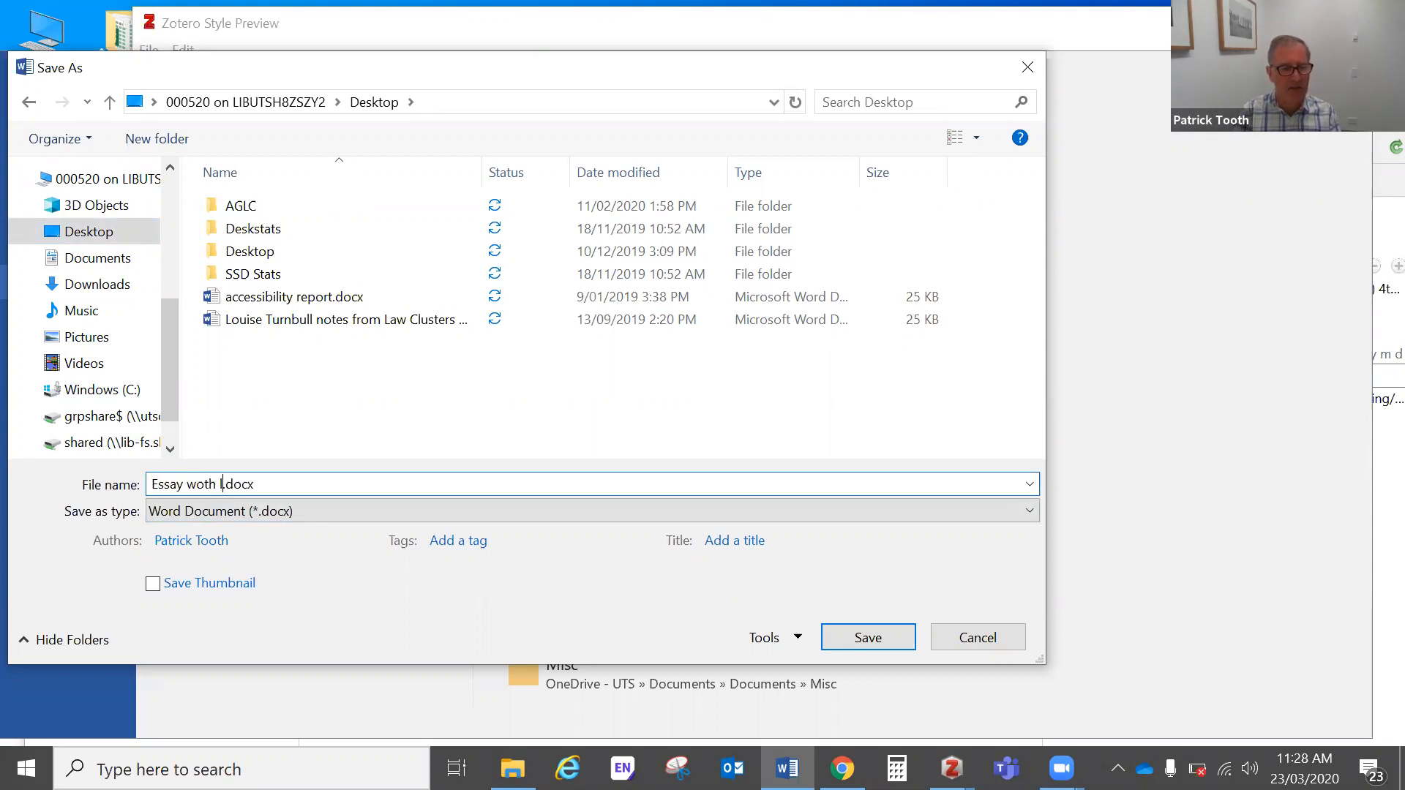
key(BackSpace)
key(BackSpace)
text(ith Z)
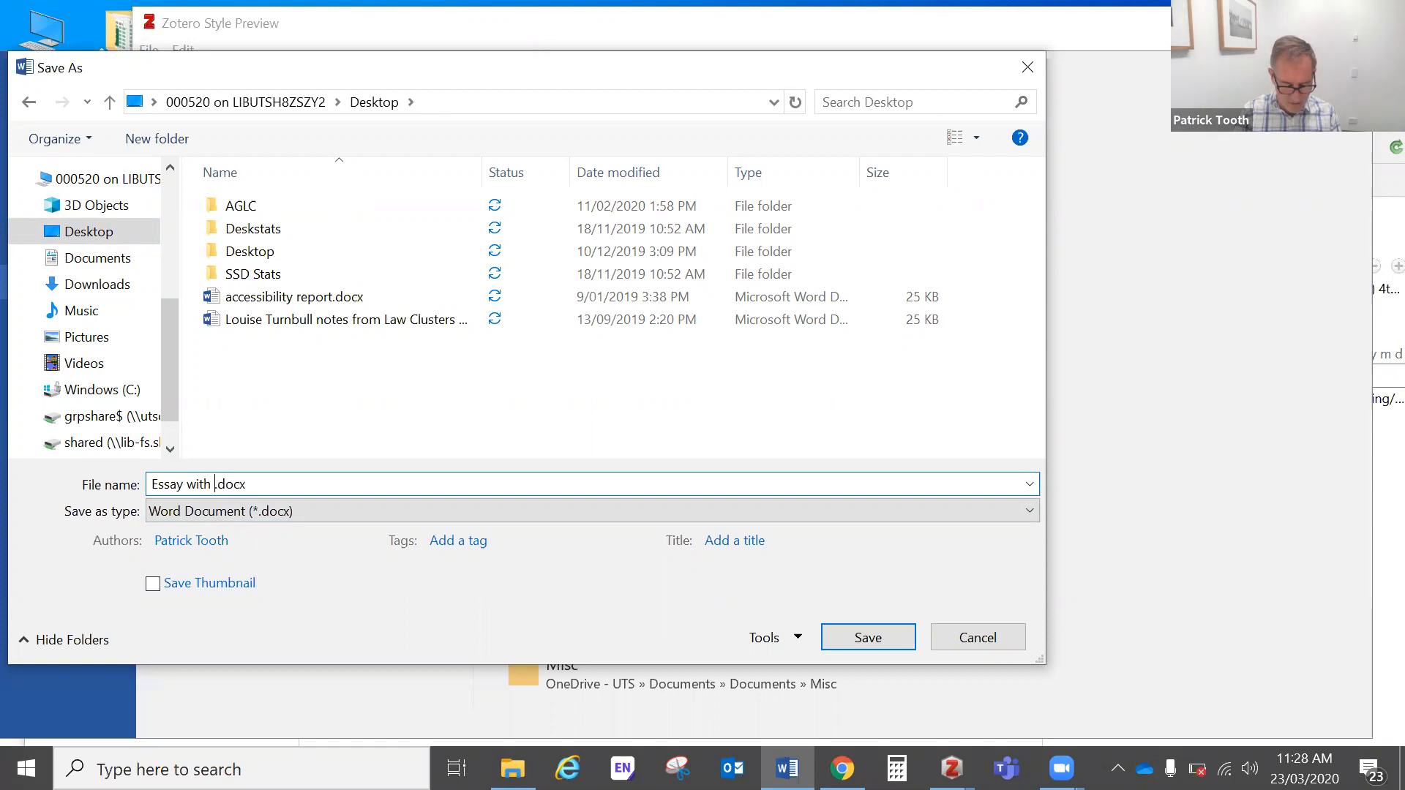
text(otero li)
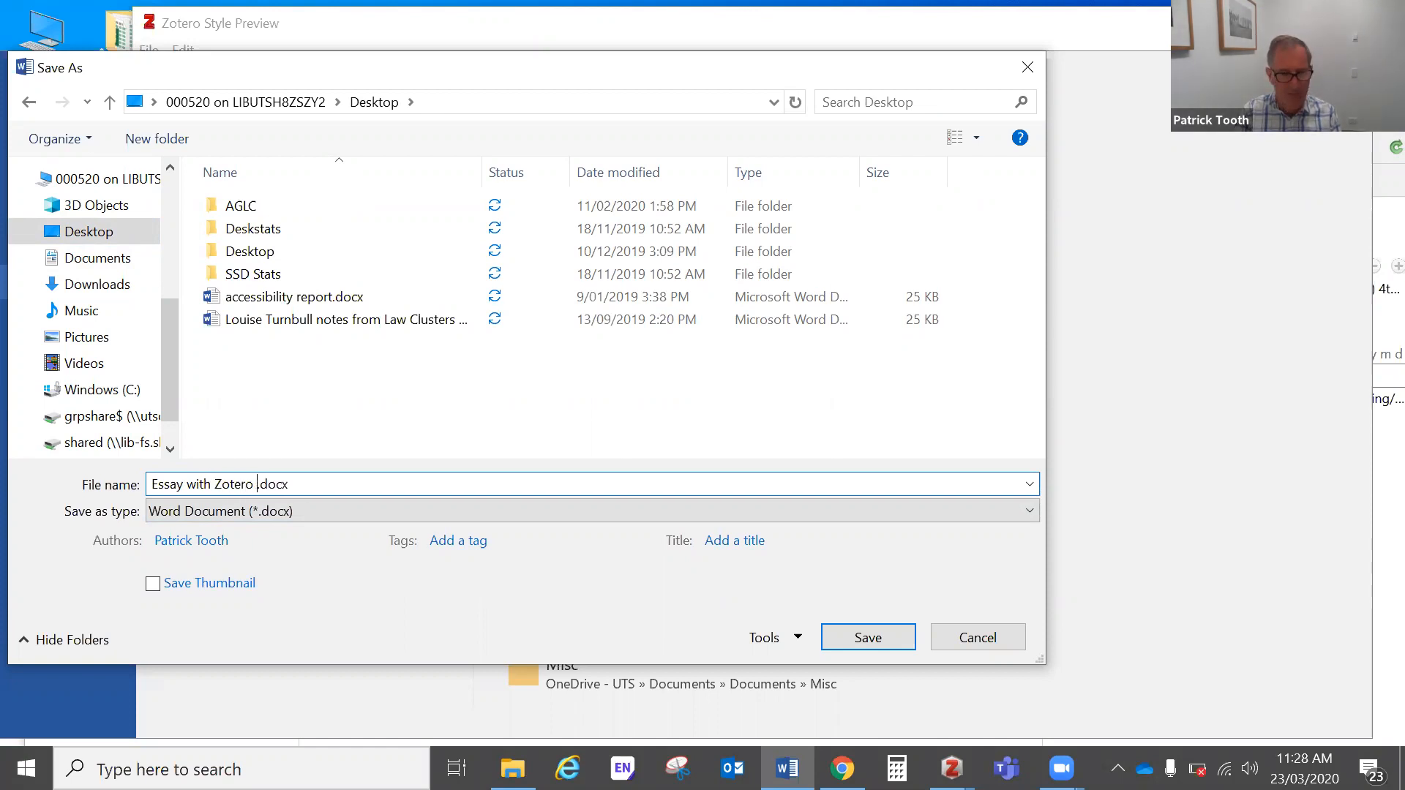
text(nks)
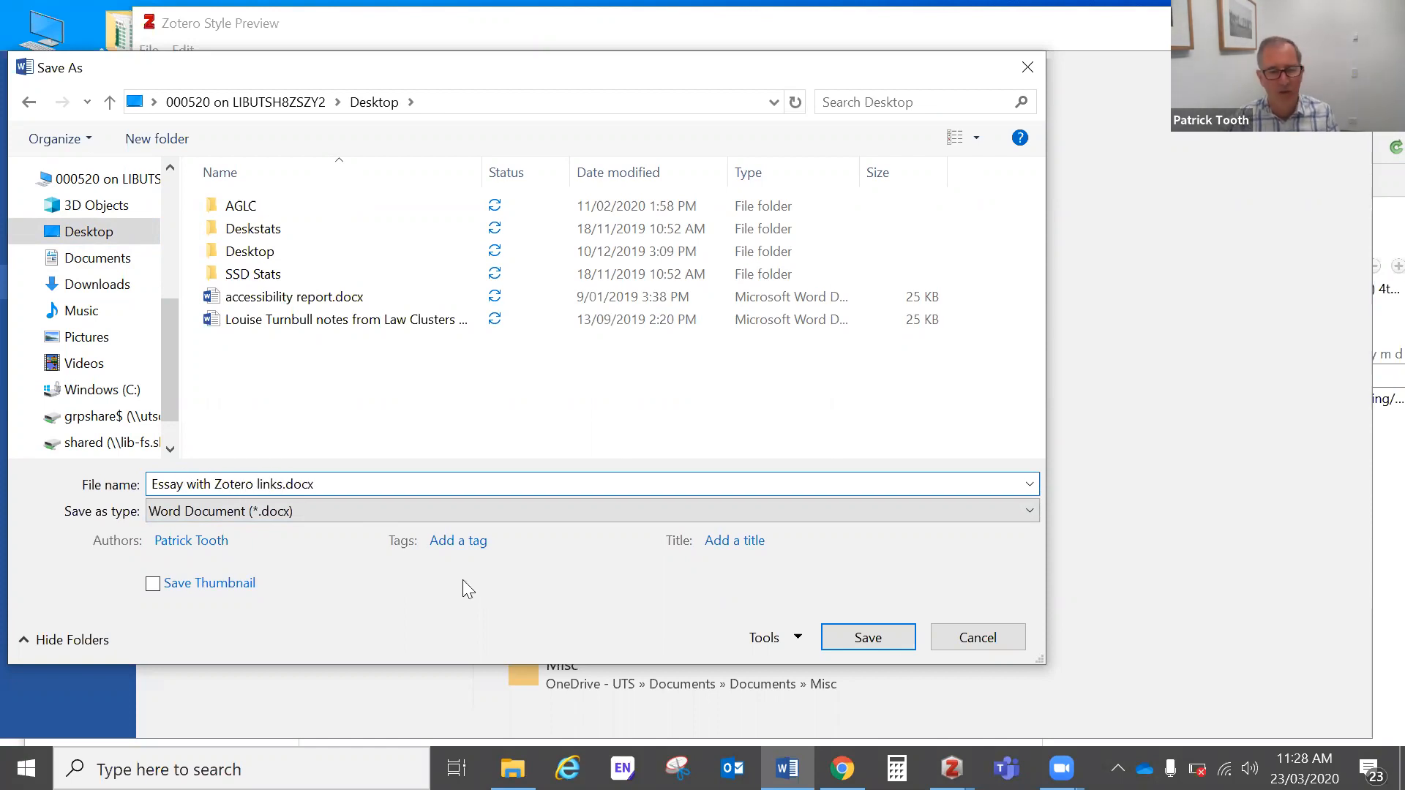
click(844, 635)
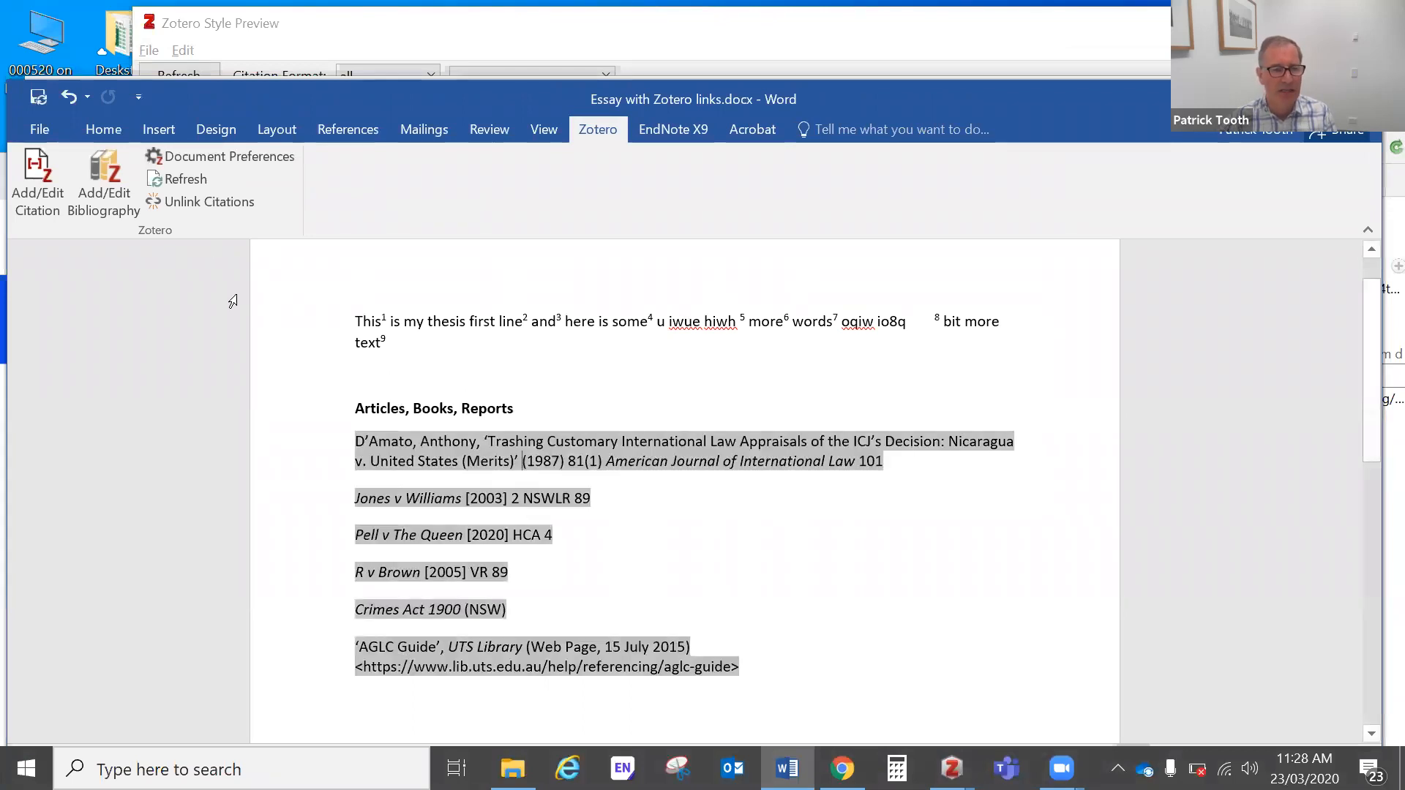
Unlink the Zotero citations, leaving the footnotes and bibliography as plain text.
click(469, 306)
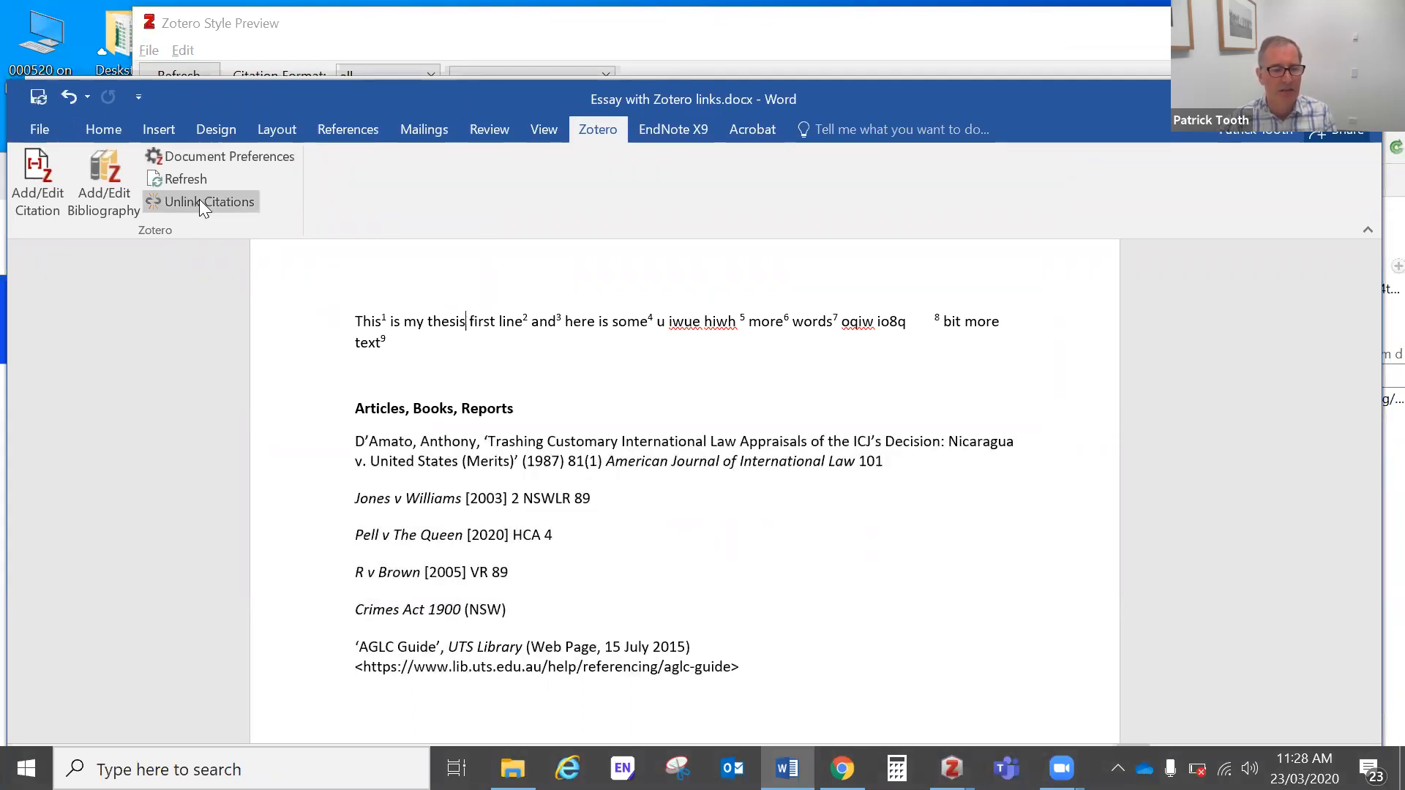
click(199, 202)
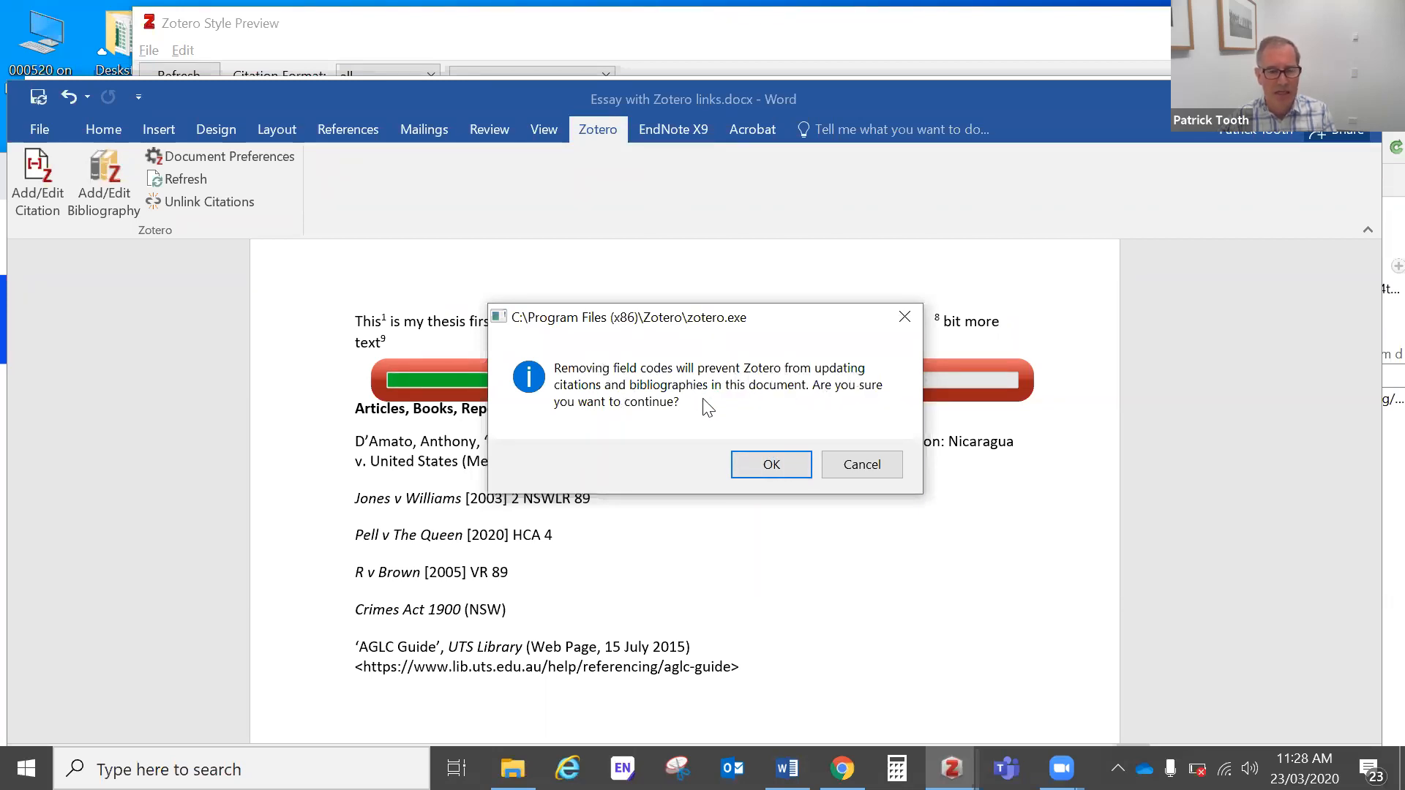
click(772, 466)
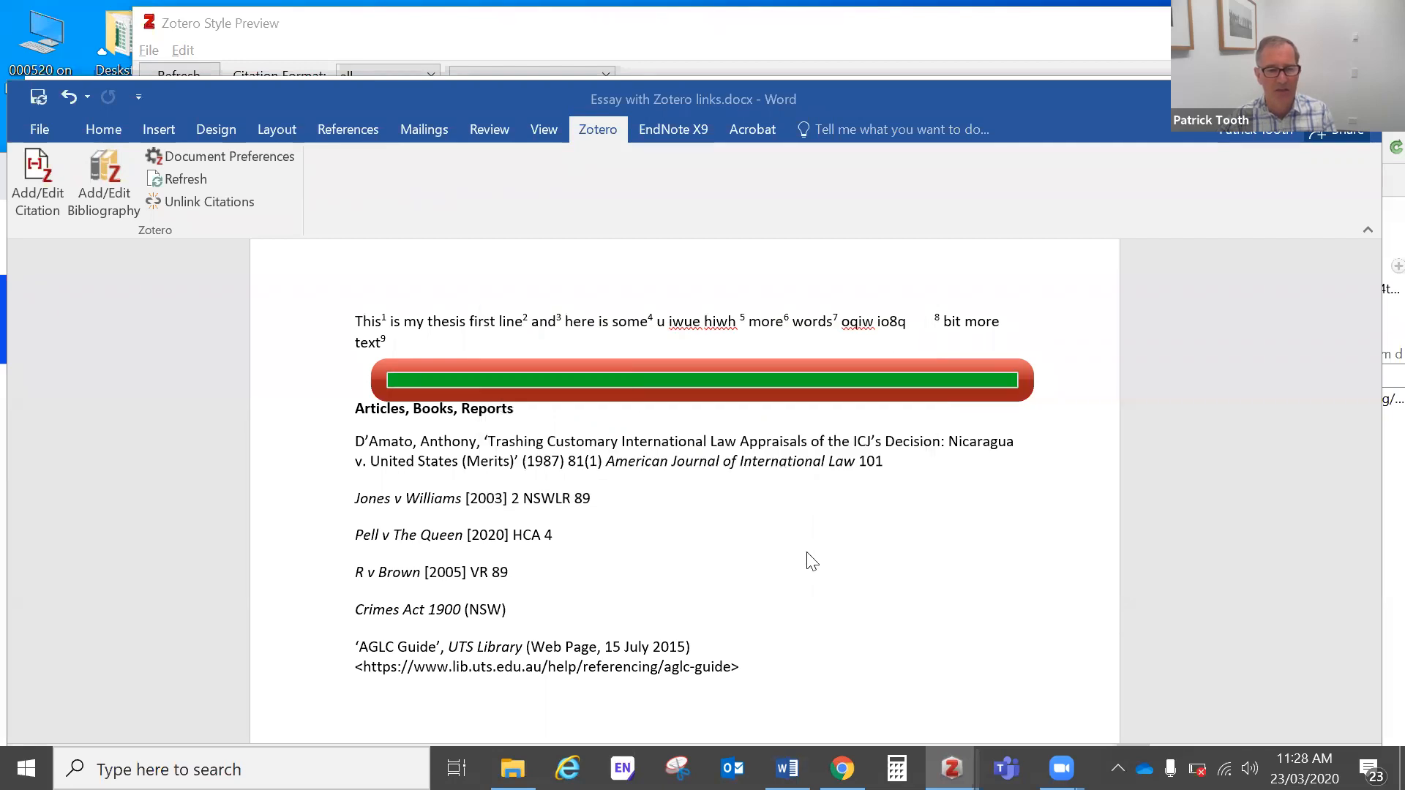
click(488, 500)
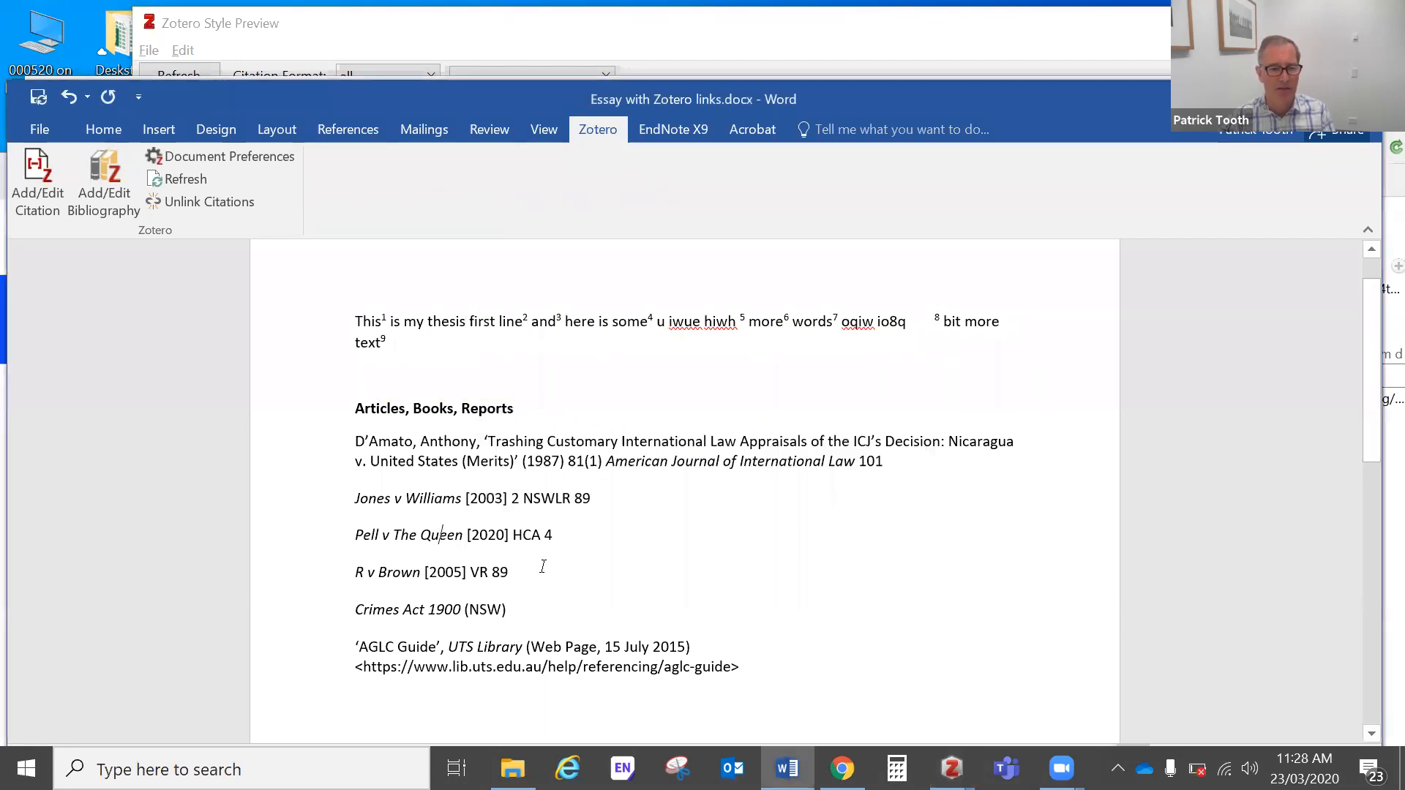
Add a 'Cases' heading after the D'Amato entry.
click(911, 466)
key(Return)
key(Return)
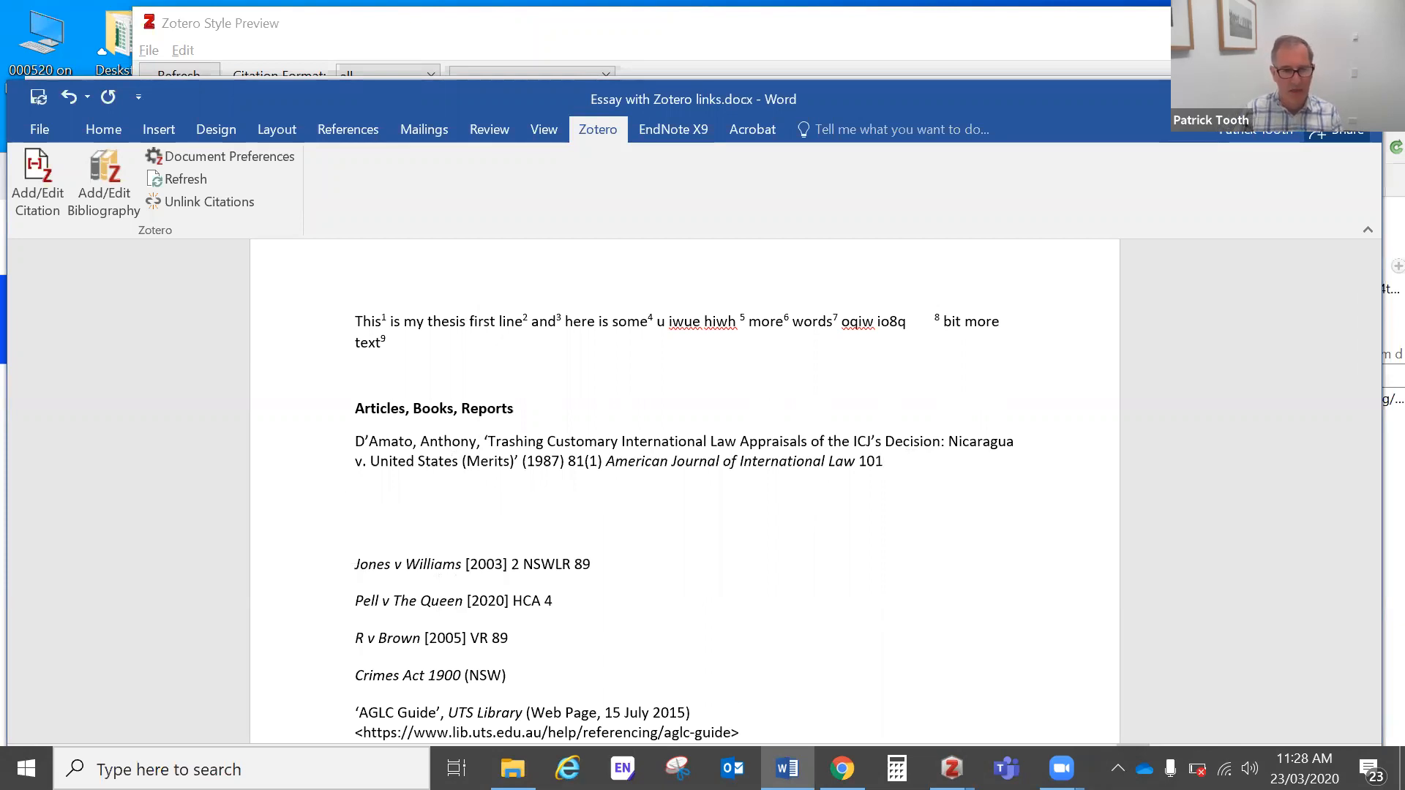
key(BackSpace)
text(Cases)
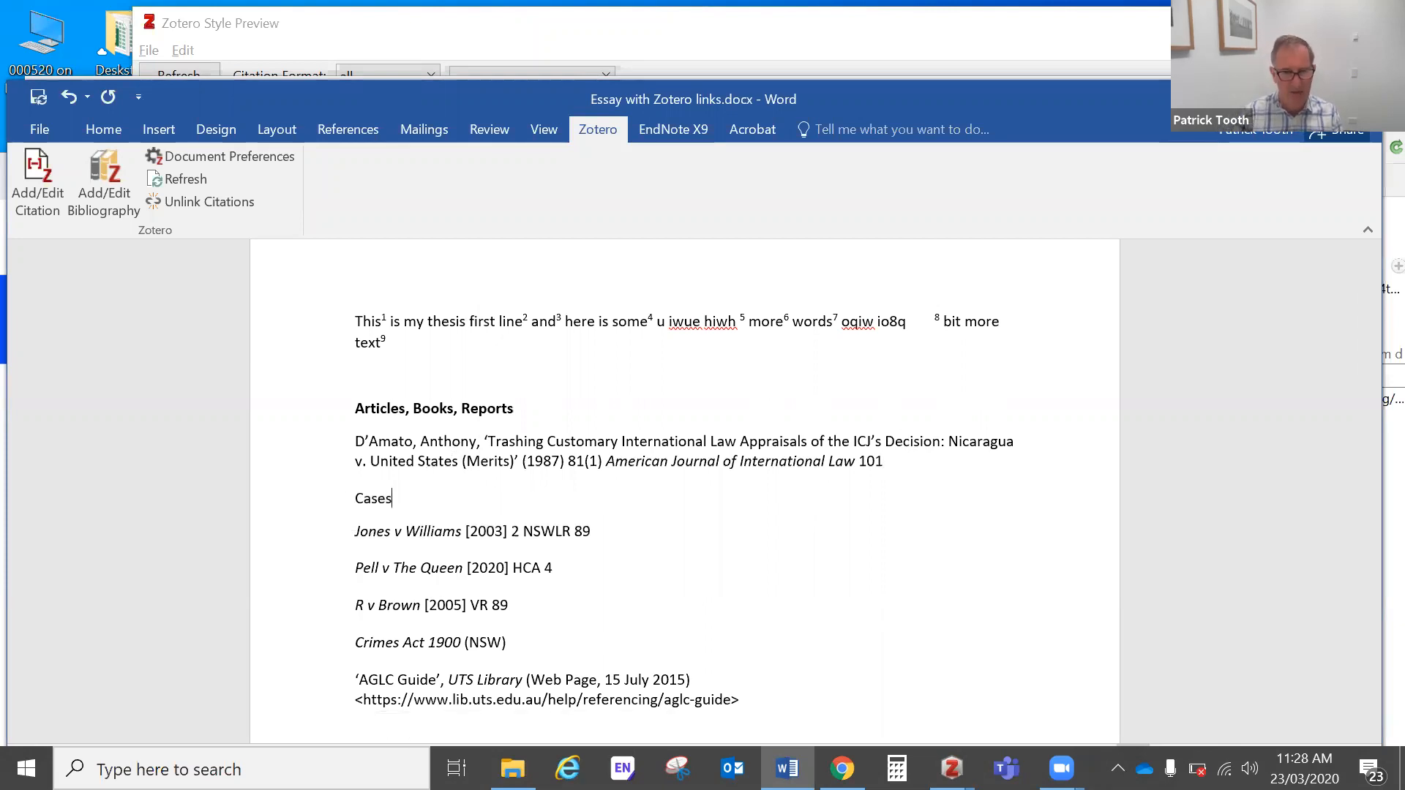
mouse_move(380, 500)
mouse_down()
mouse_move(414, 480)
mouse_move(396, 500)
mouse_up()
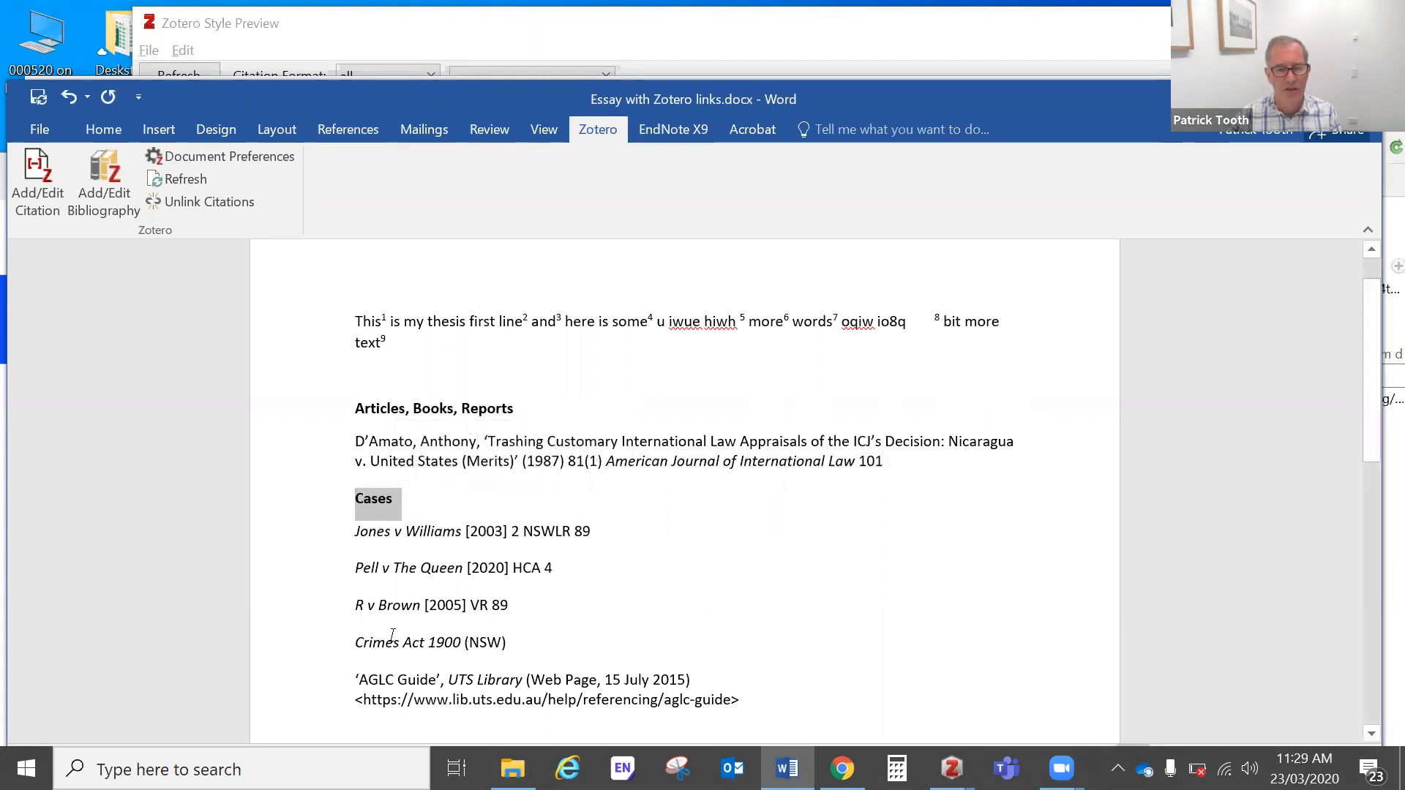
Add a bold 'Legislation' heading after the R v Brown entry.
click(512, 599)
key(Return)
text(Lefgislation)
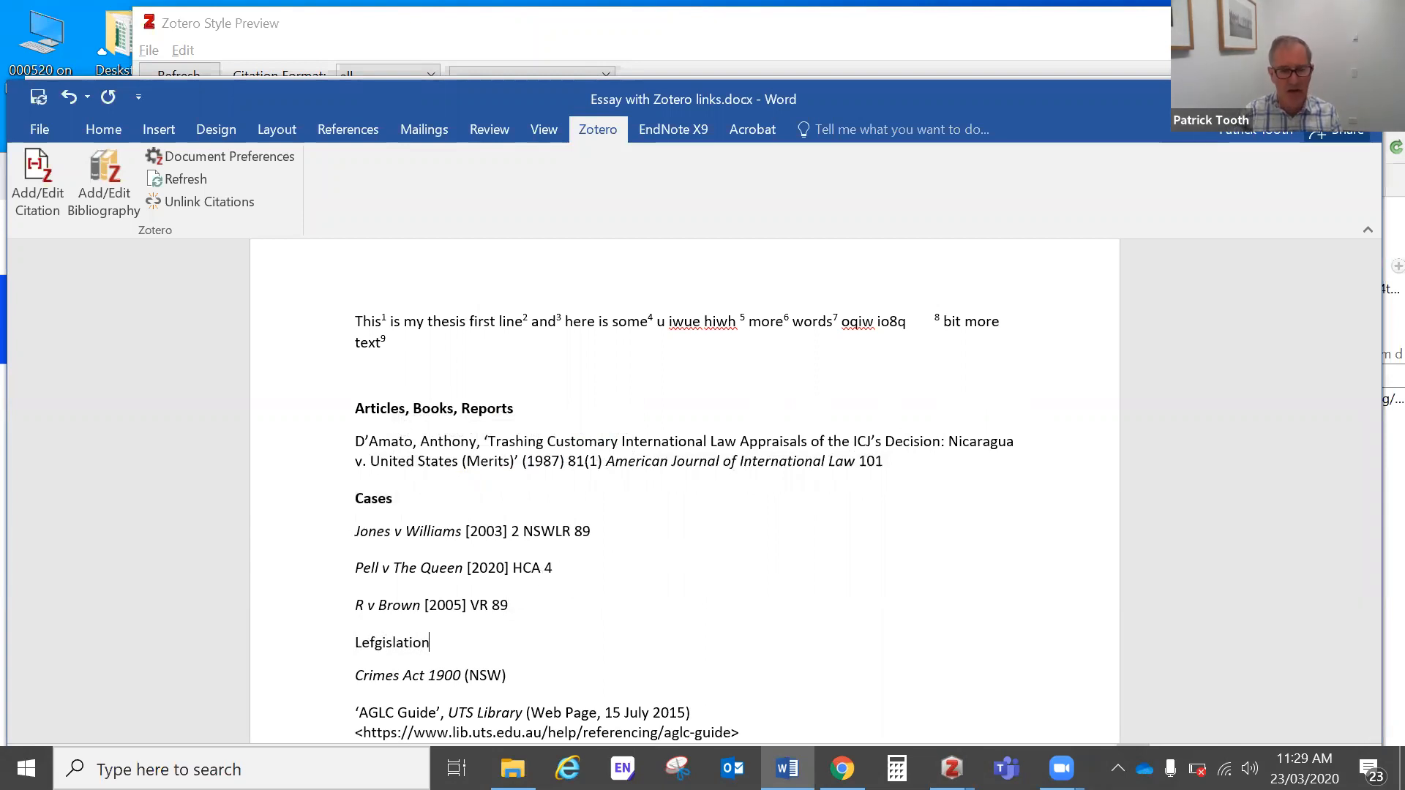
click(375, 644)
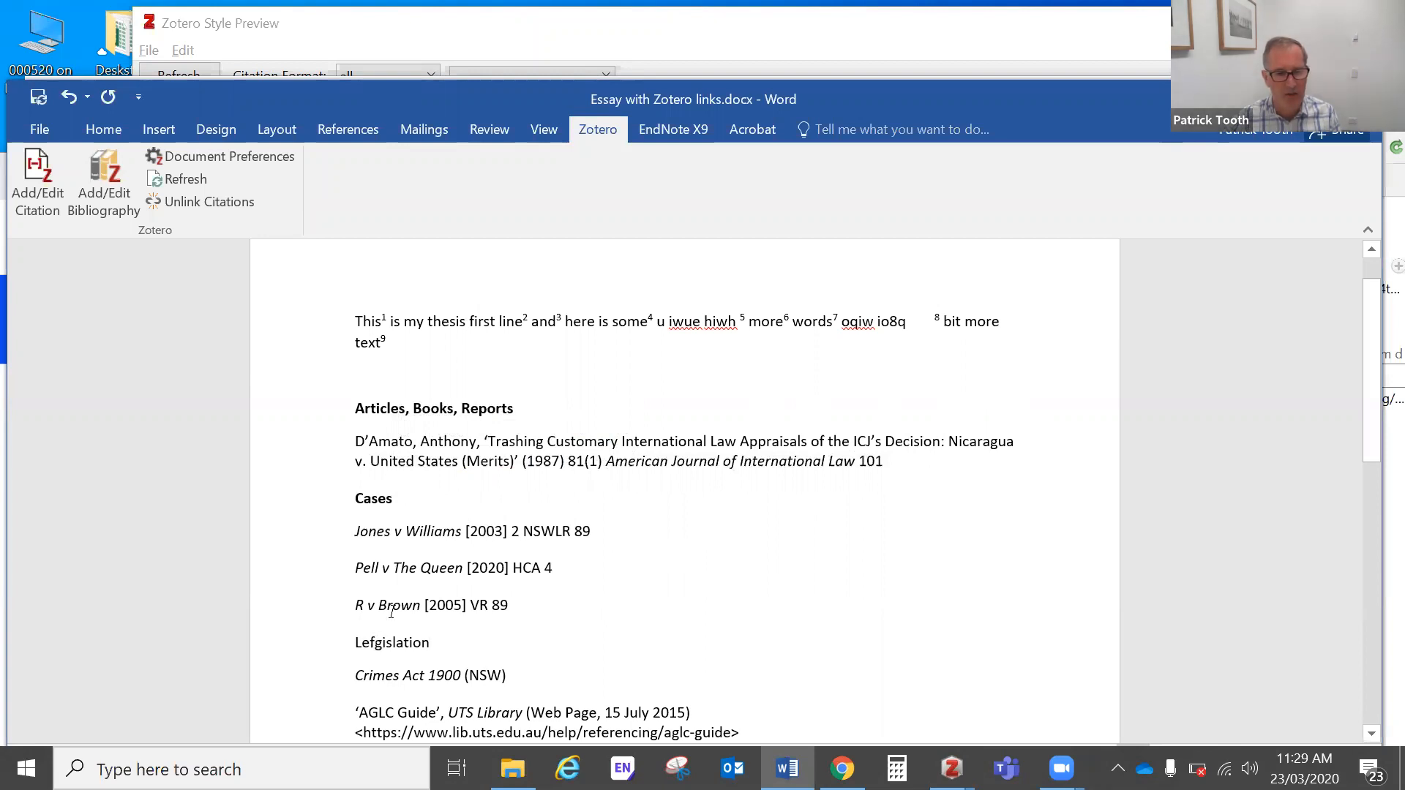
key(BackSpace)
drag(355, 643, 434, 643)
click(437, 605)
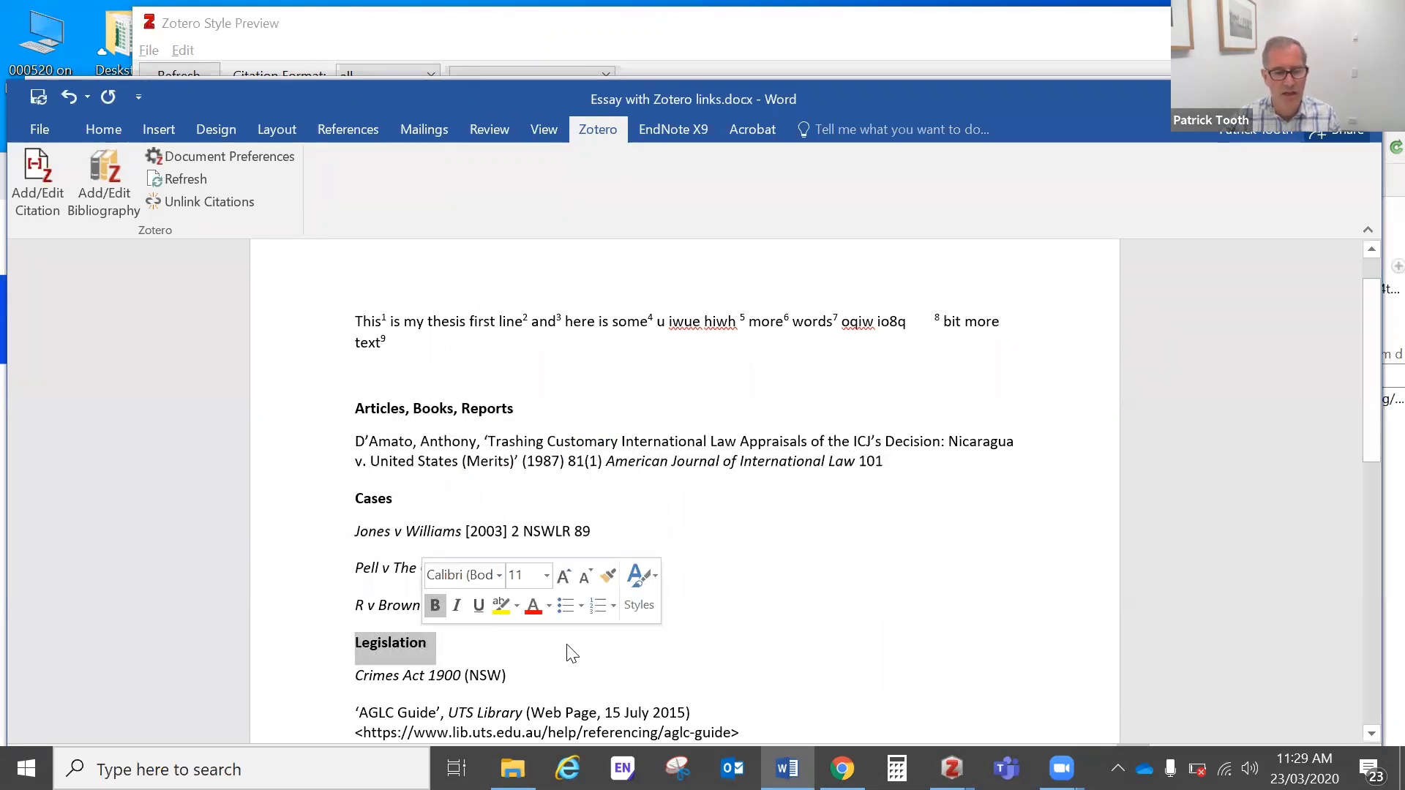
click(574, 641)
Add a bold 'Other' heading after the Crimes Act entry and review the grouped bibliography.
scroll(578, 619, down, 3)
click(537, 568)
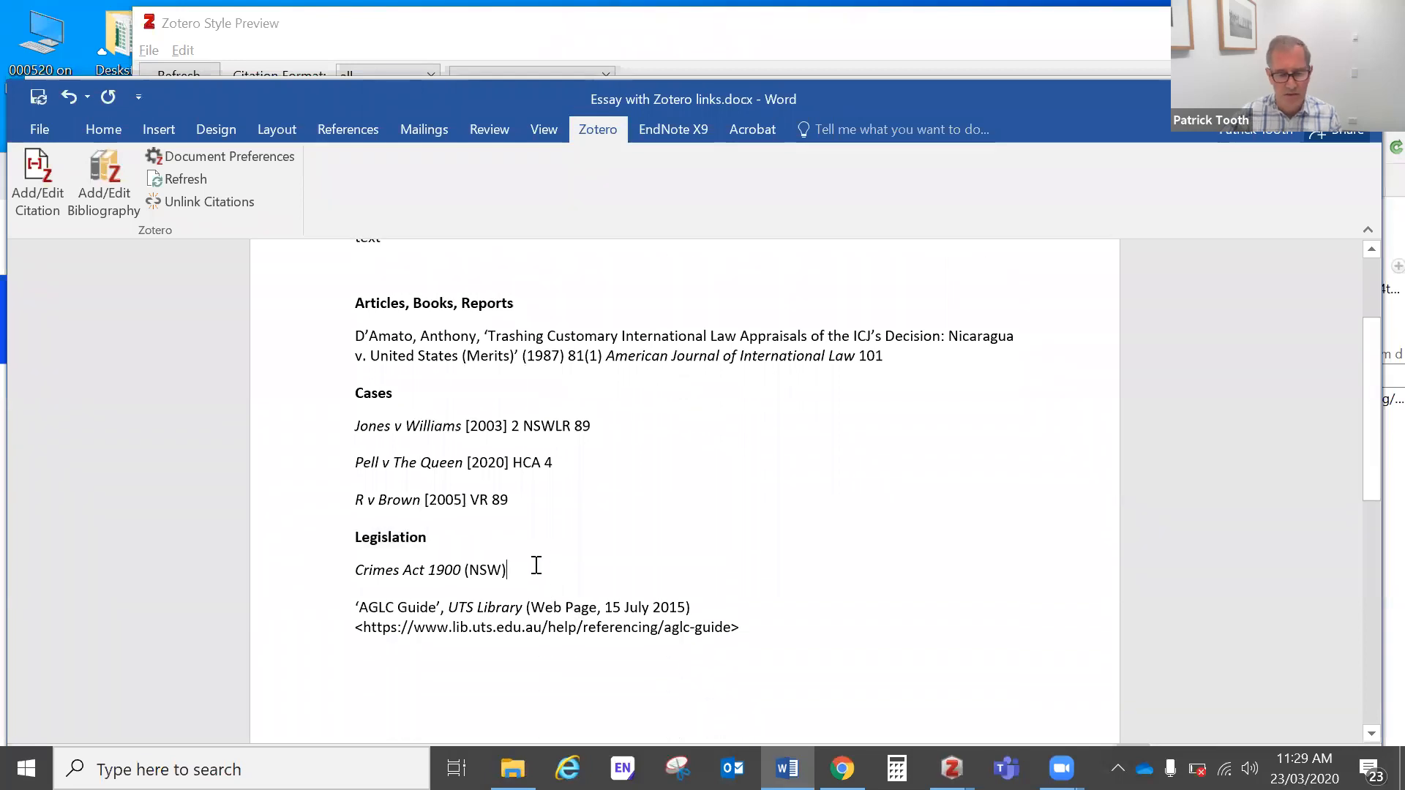
key(Return)
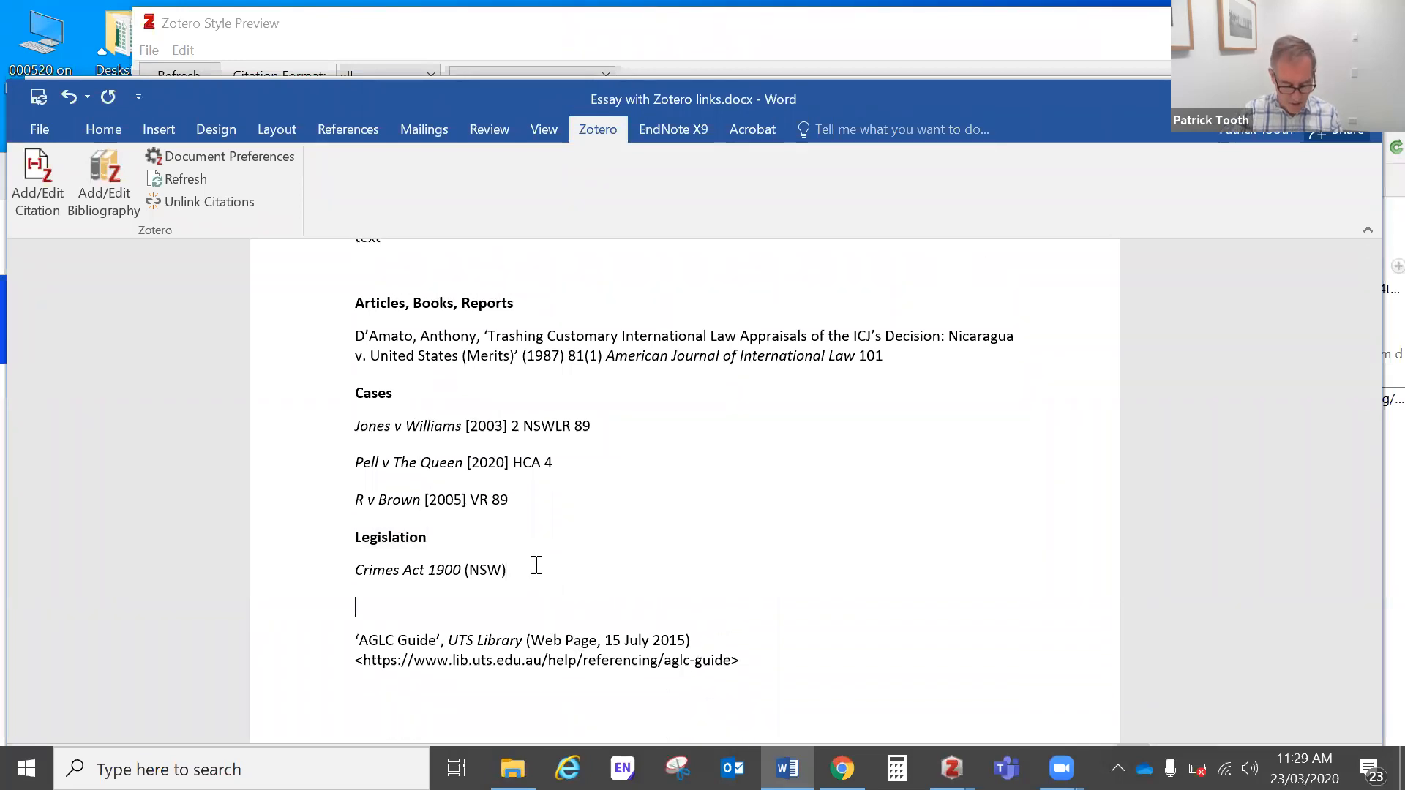
key(BackSpace)
key(BackSpace)
text(Others)
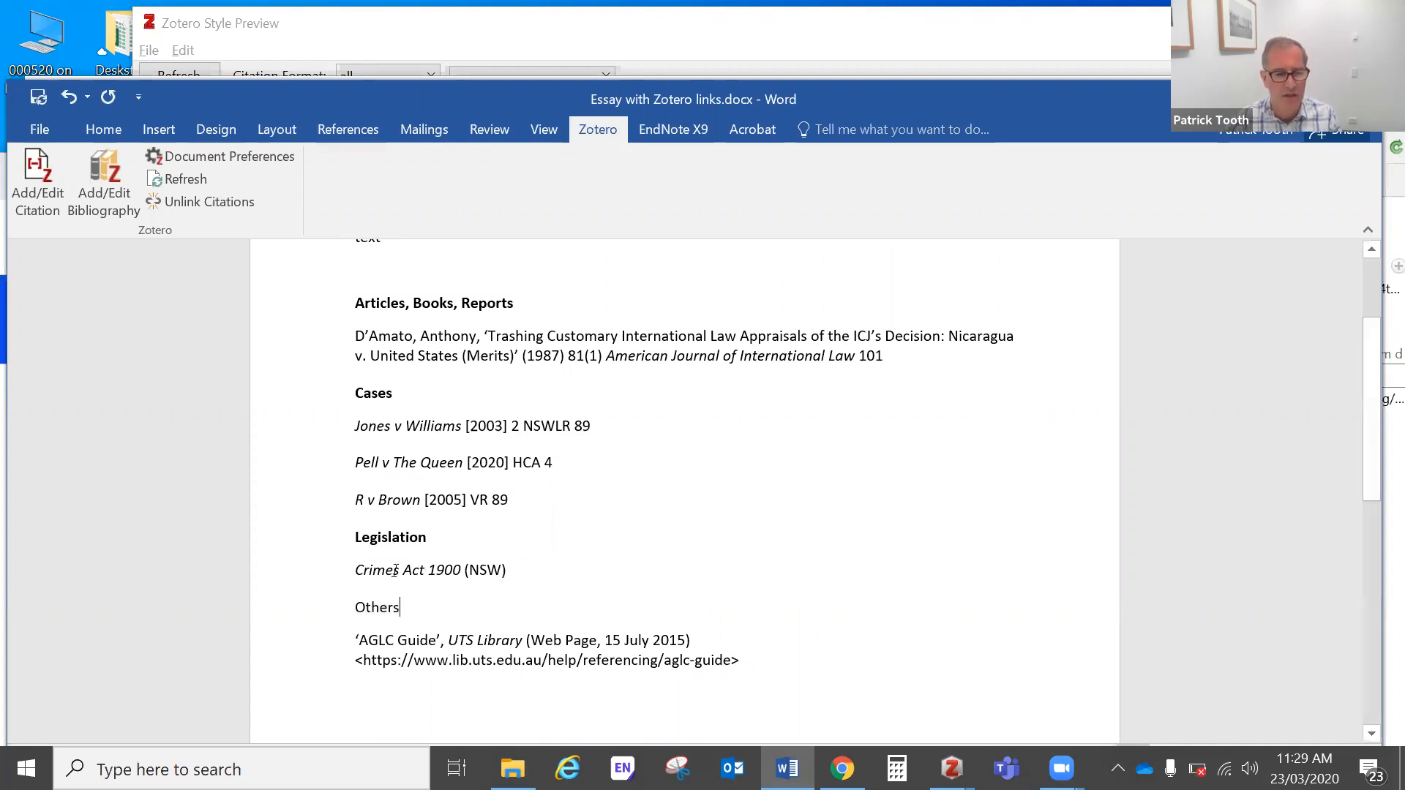
drag(353, 600, 407, 613)
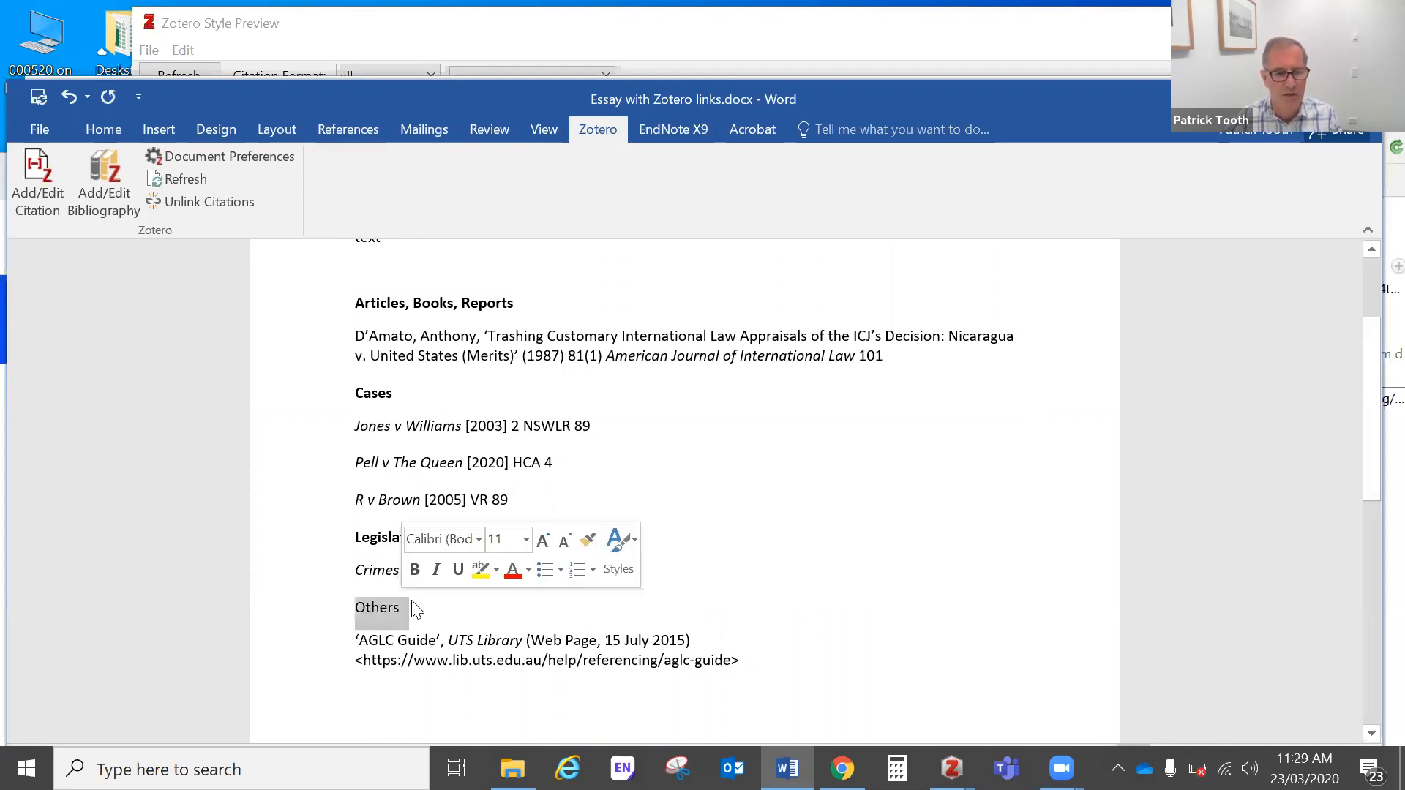
click(414, 569)
click(408, 606)
key(BackSpace)
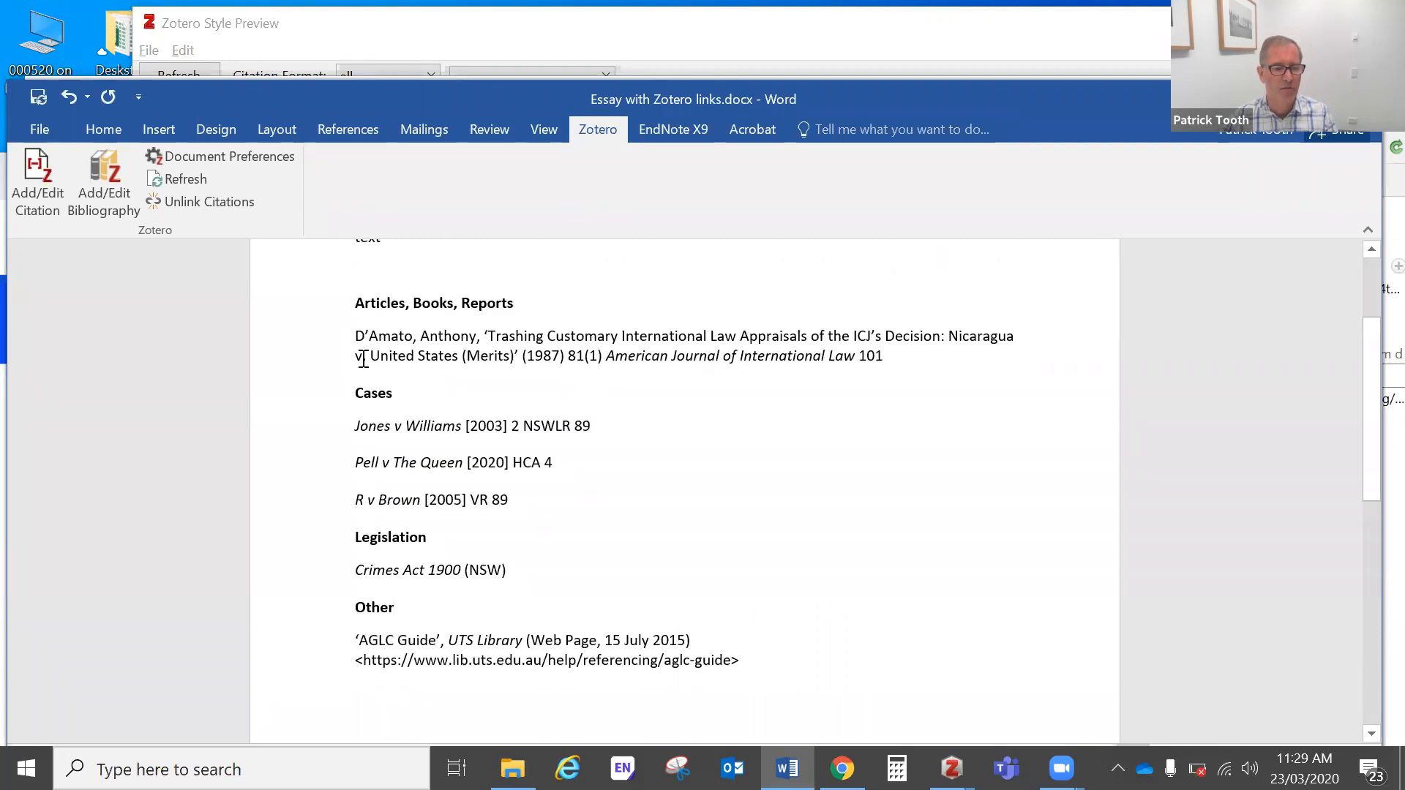
scroll(562, 432, up, 2)
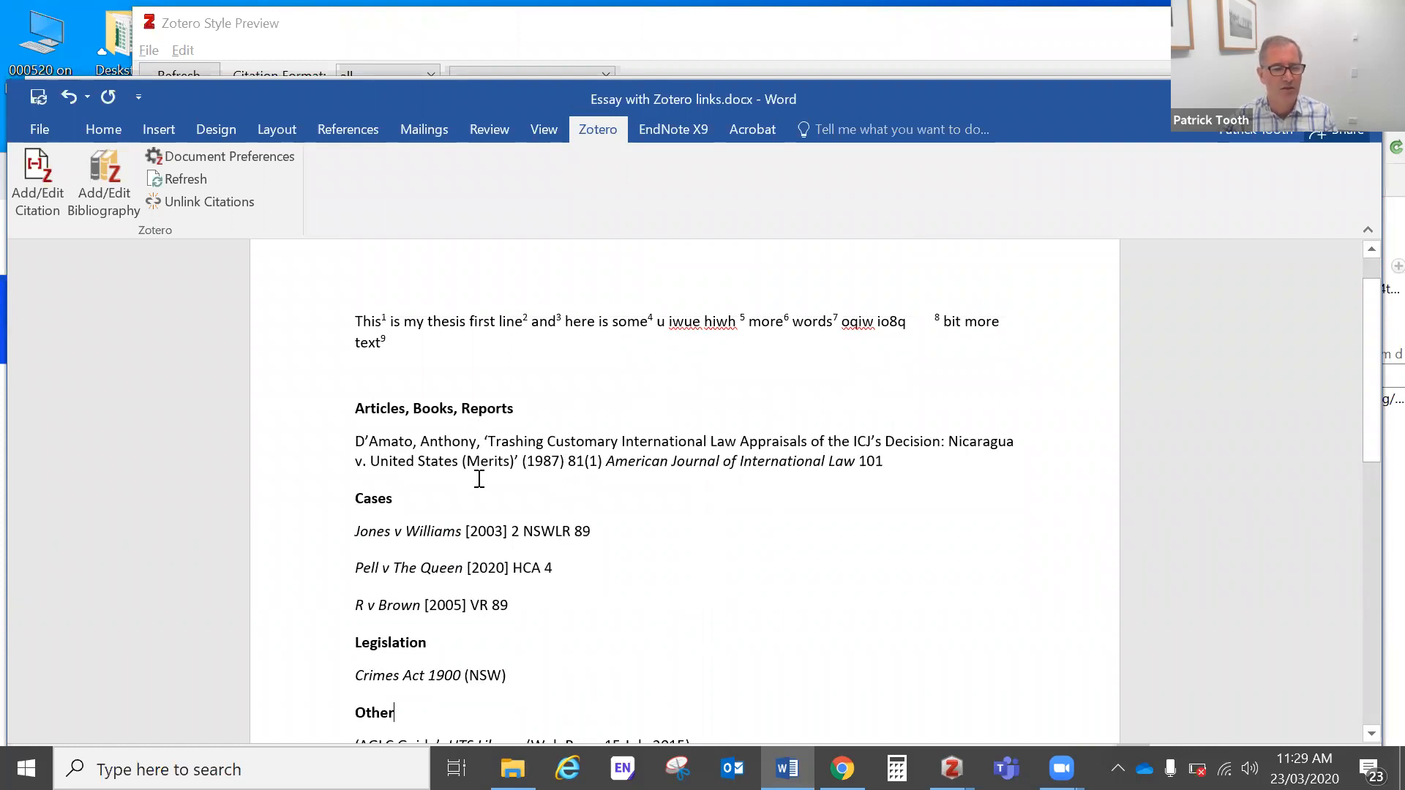
scroll(480, 483, down, 1)
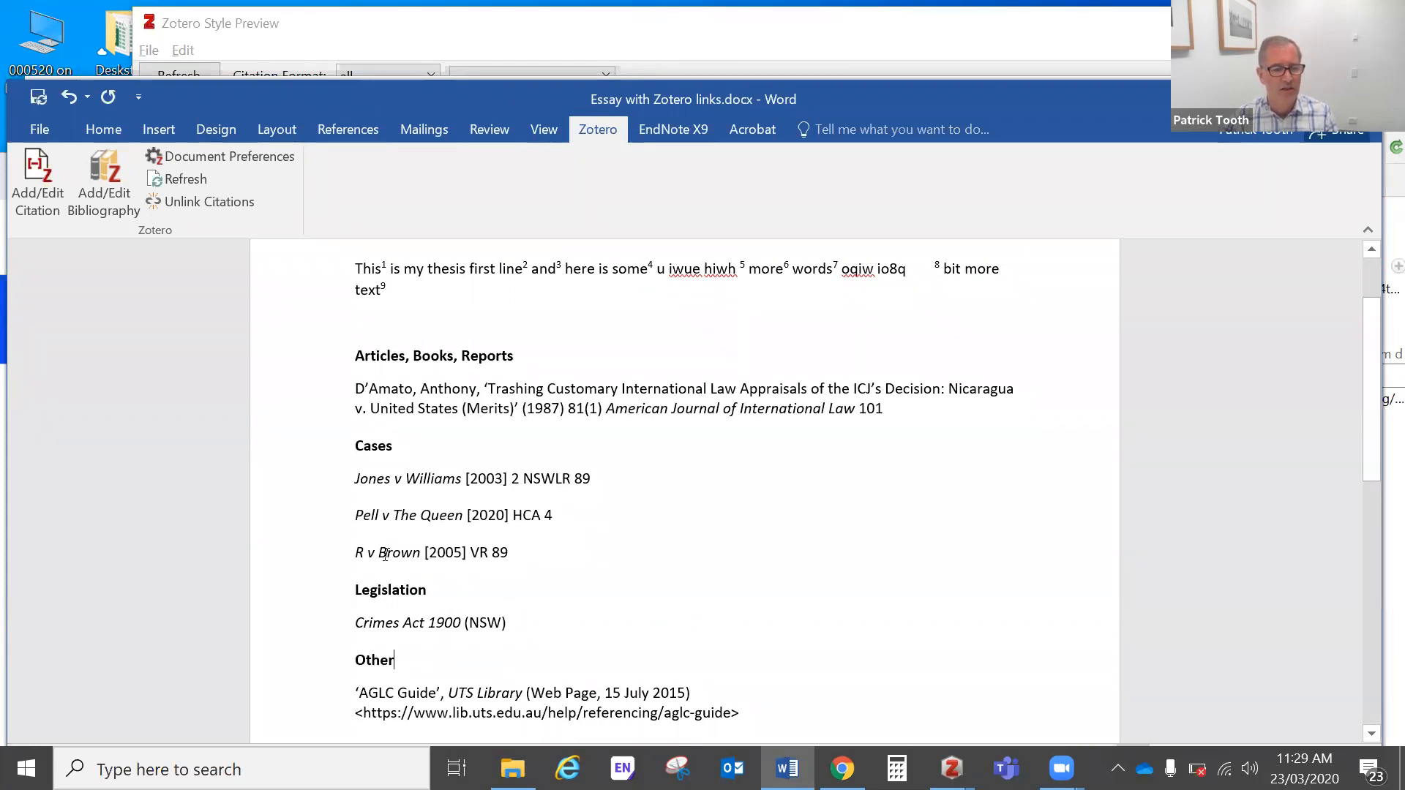
scroll(558, 604, down, 1)
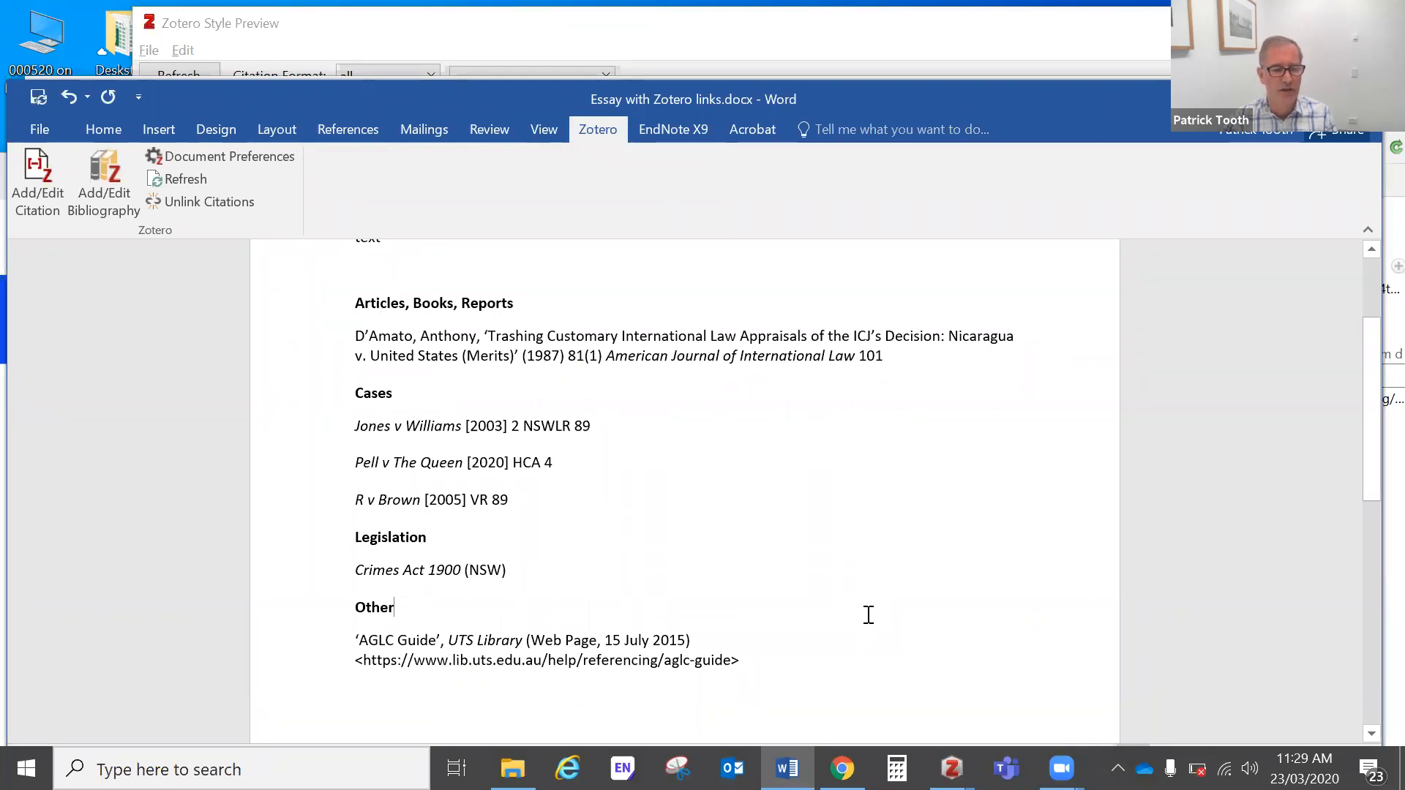
scroll(869, 611, up, 1)
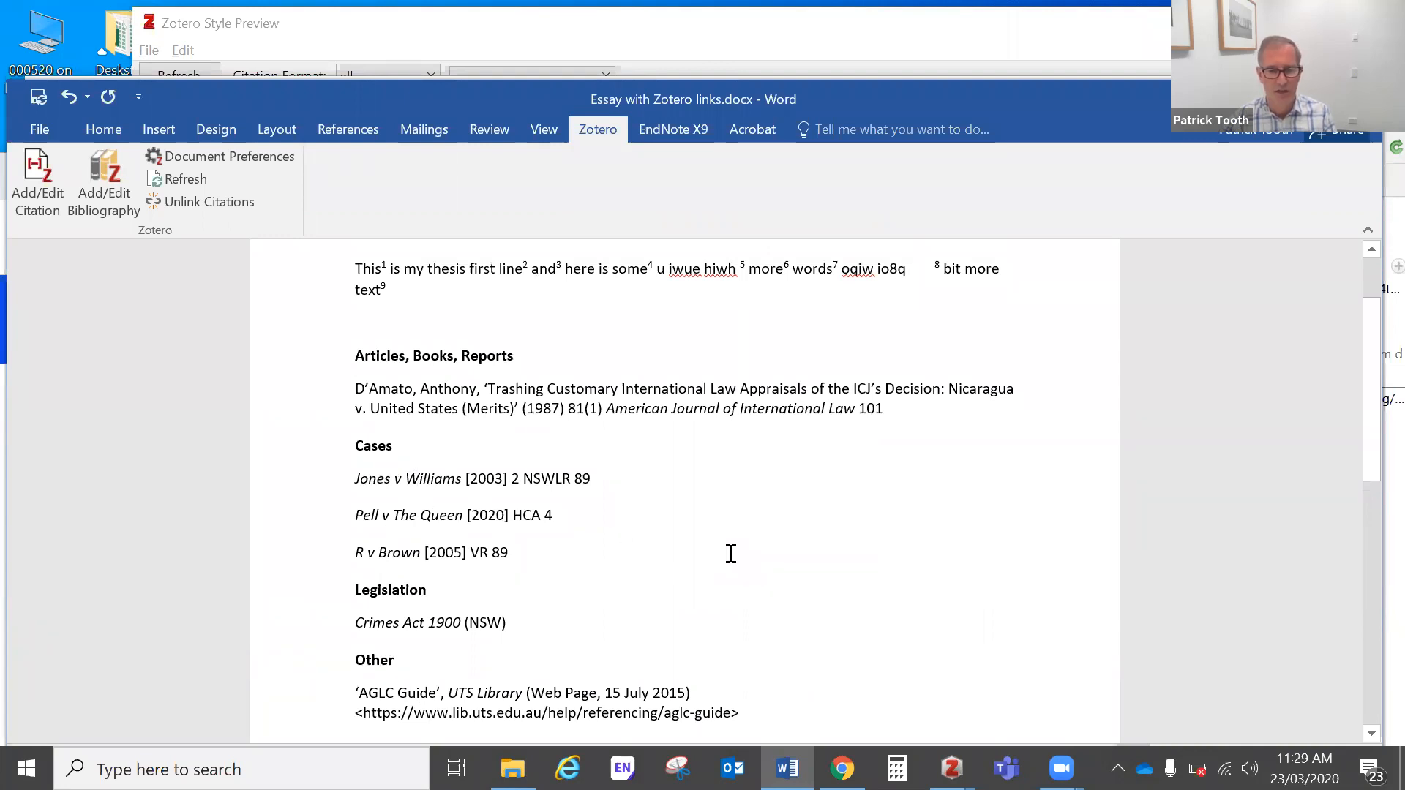
scroll(730, 552, up, 1)
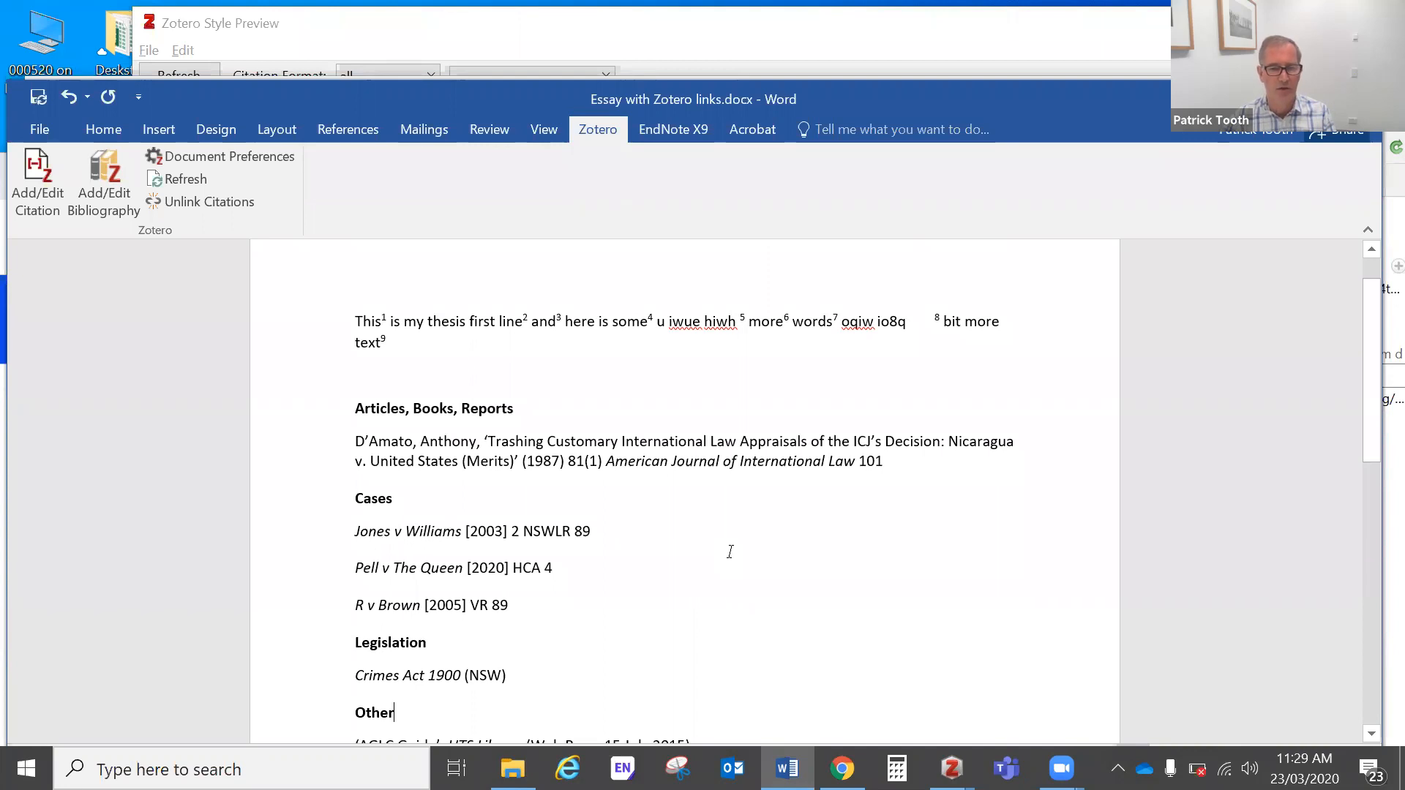
scroll(731, 552, down, 1)
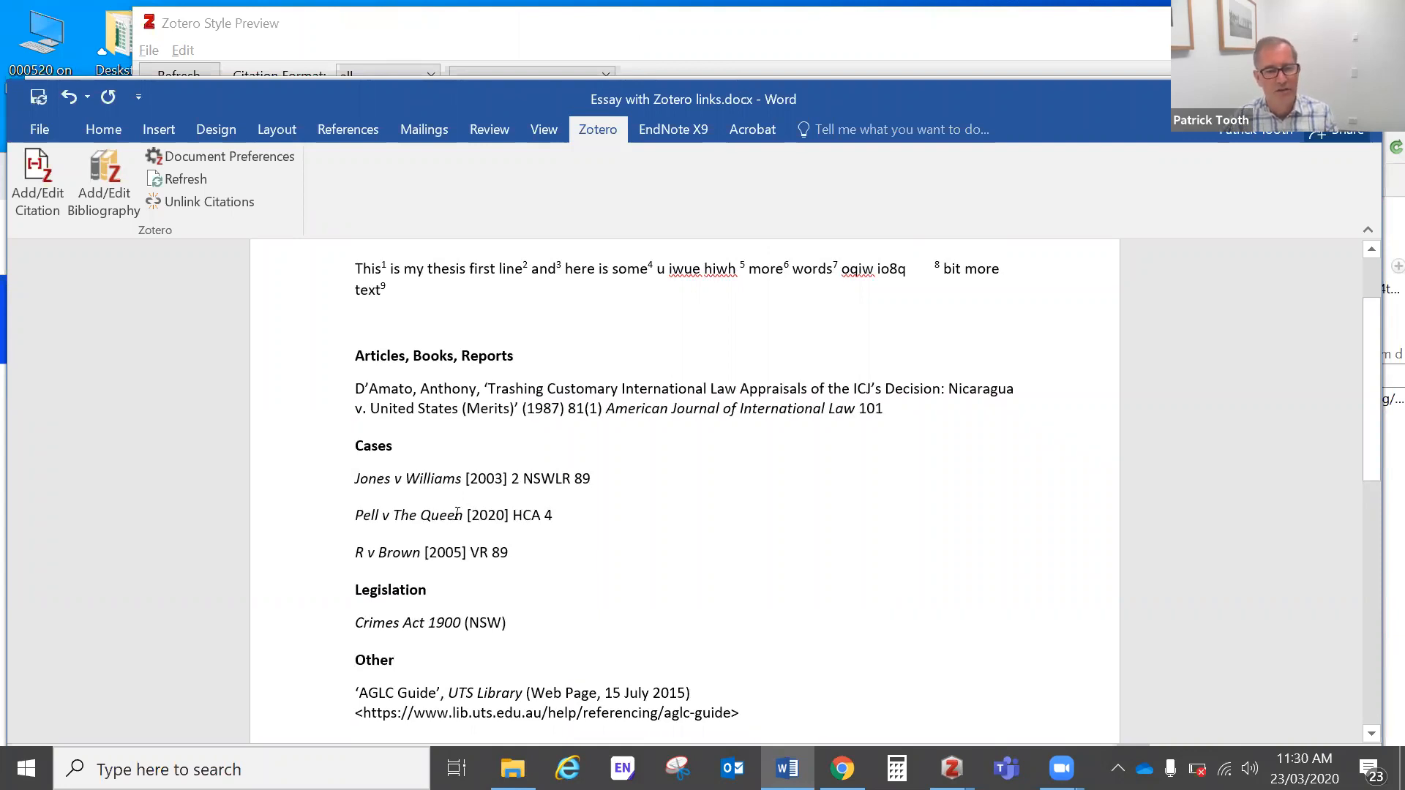
click(382, 517)
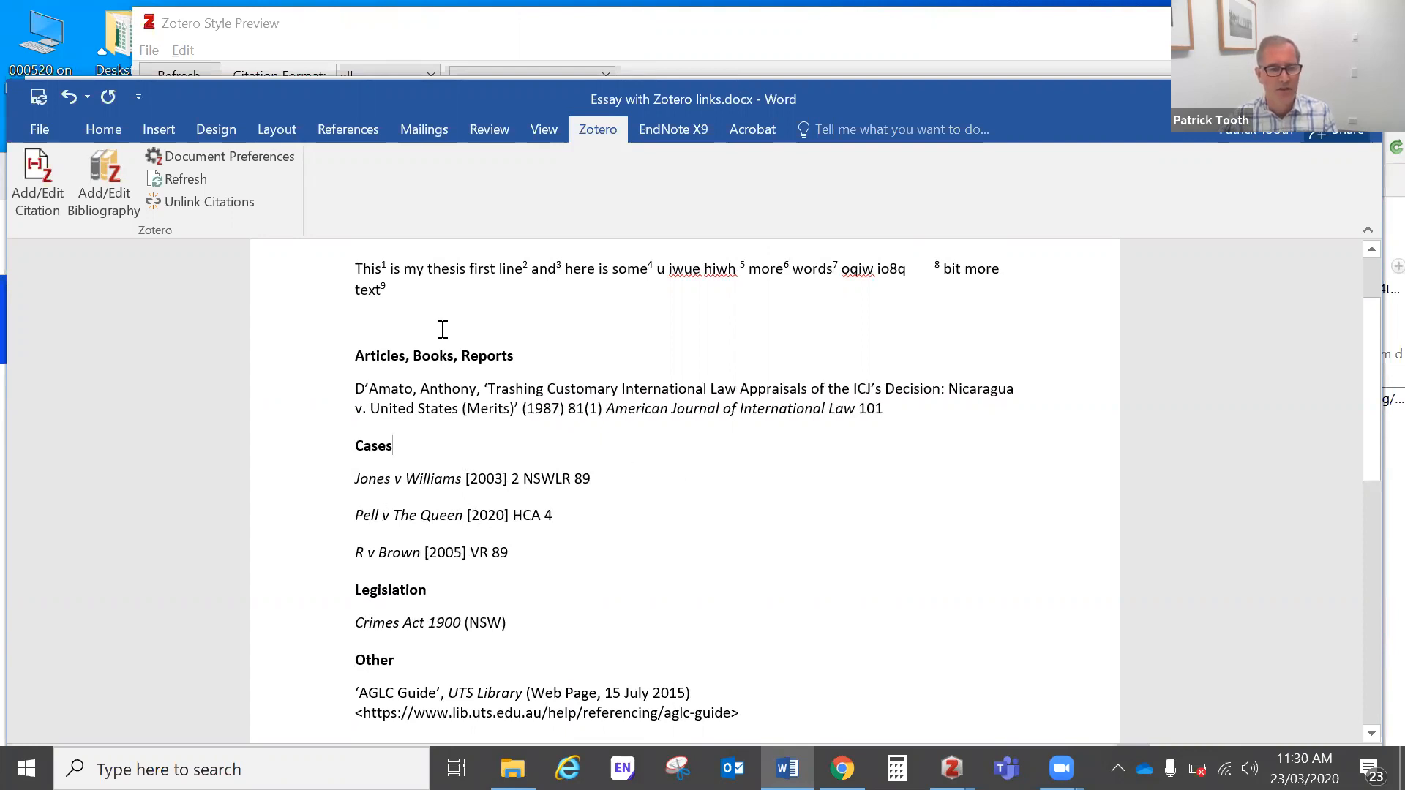
Save a copy to the Desktop as 'Essay without Zotero links.docx'.
click(42, 126)
click(55, 317)
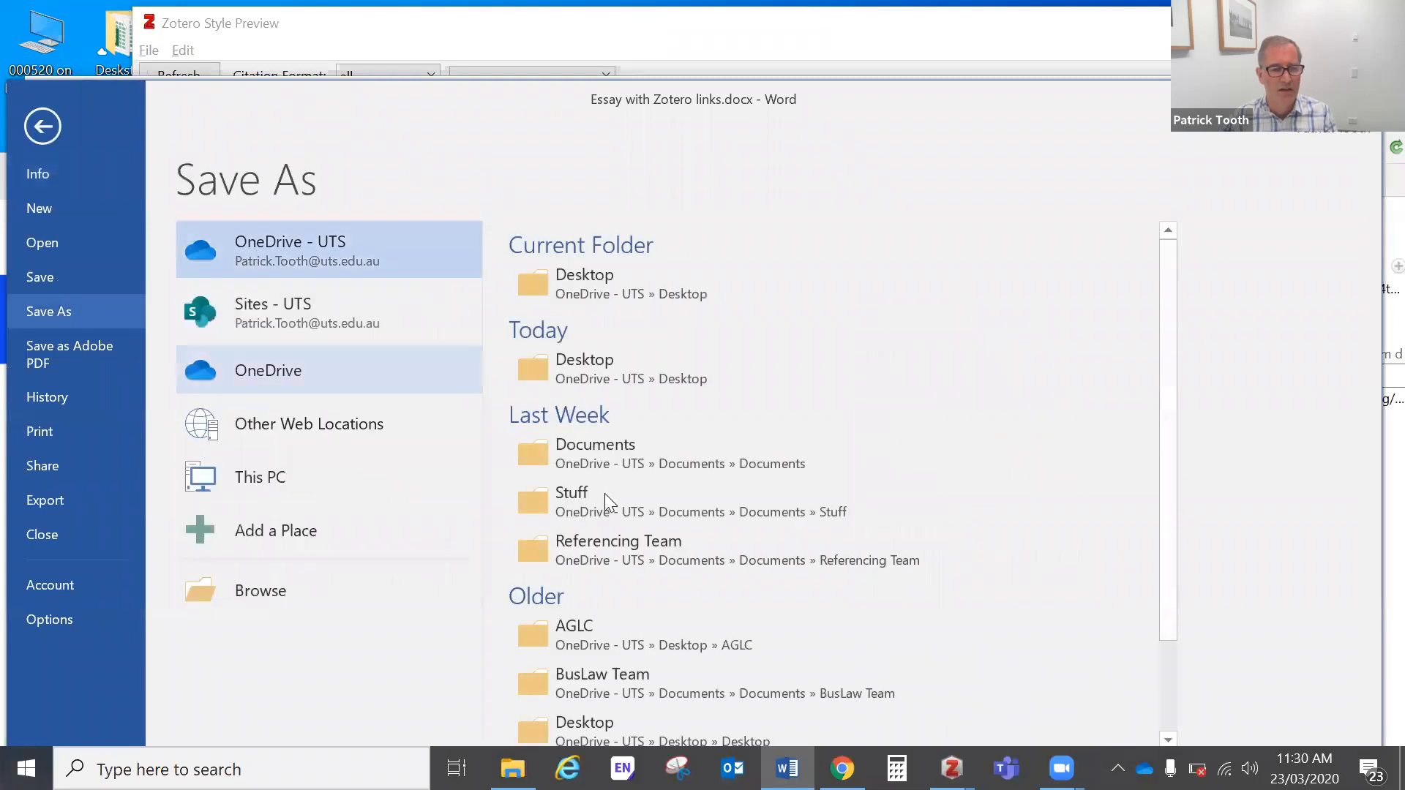
click(635, 284)
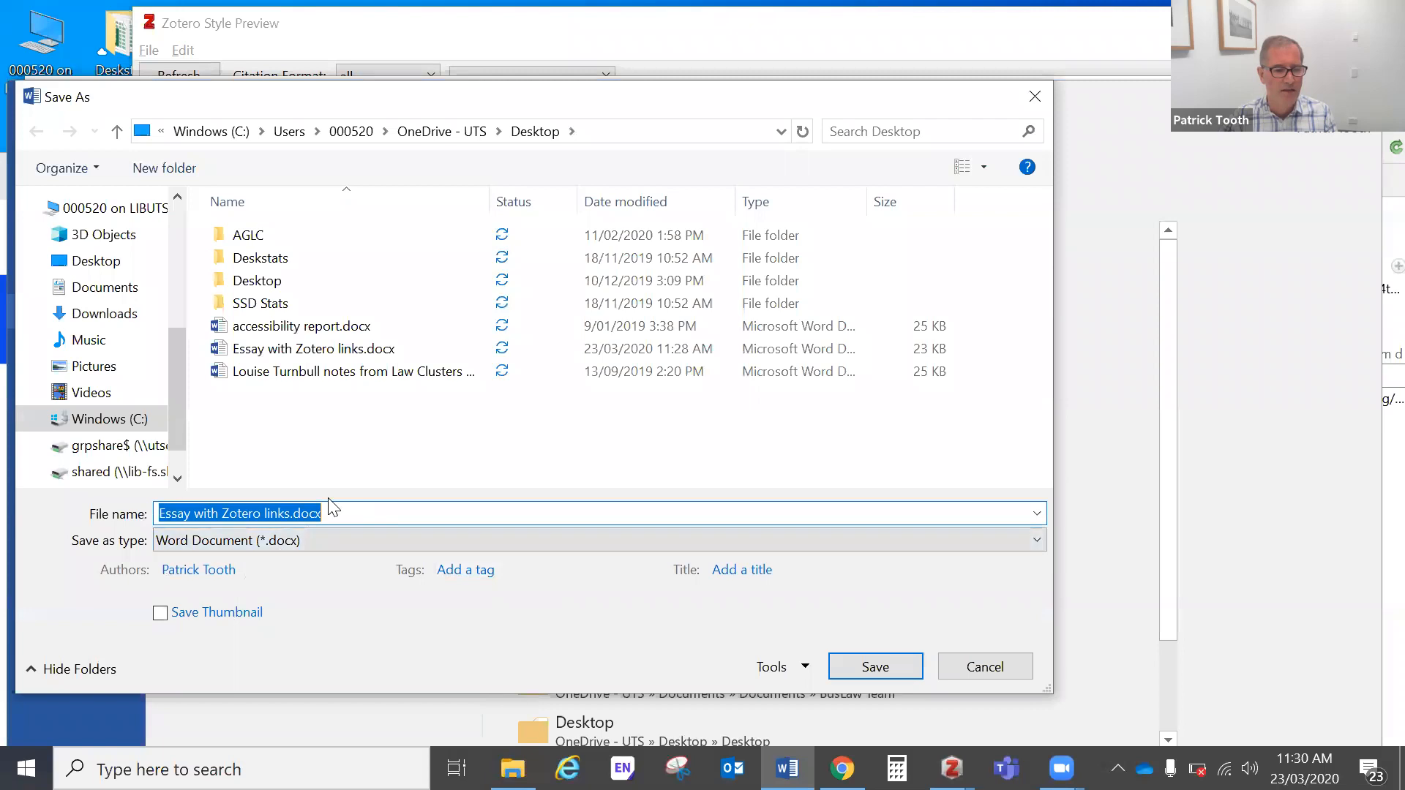
click(218, 513)
drag(235, 505, 222, 504)
click(219, 505)
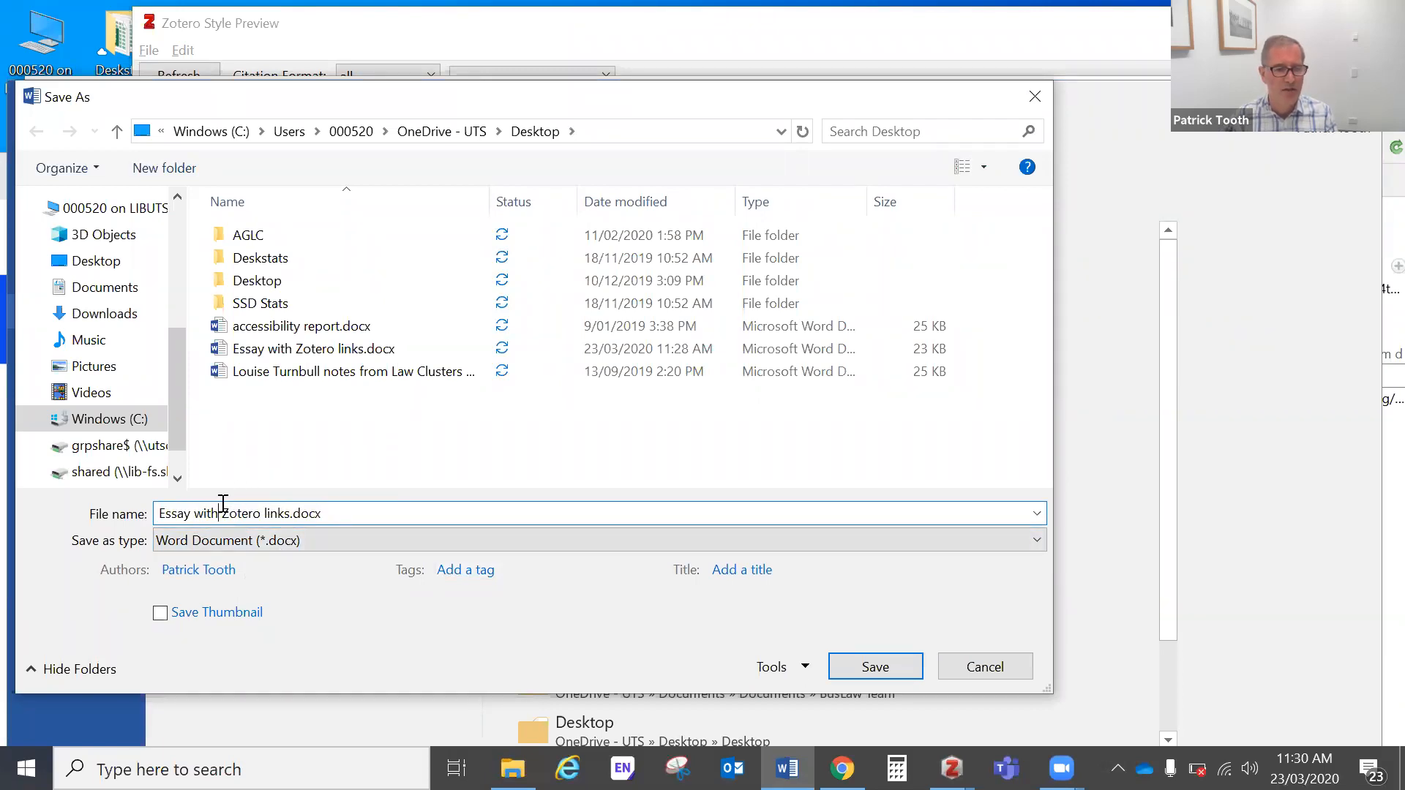
text(out)
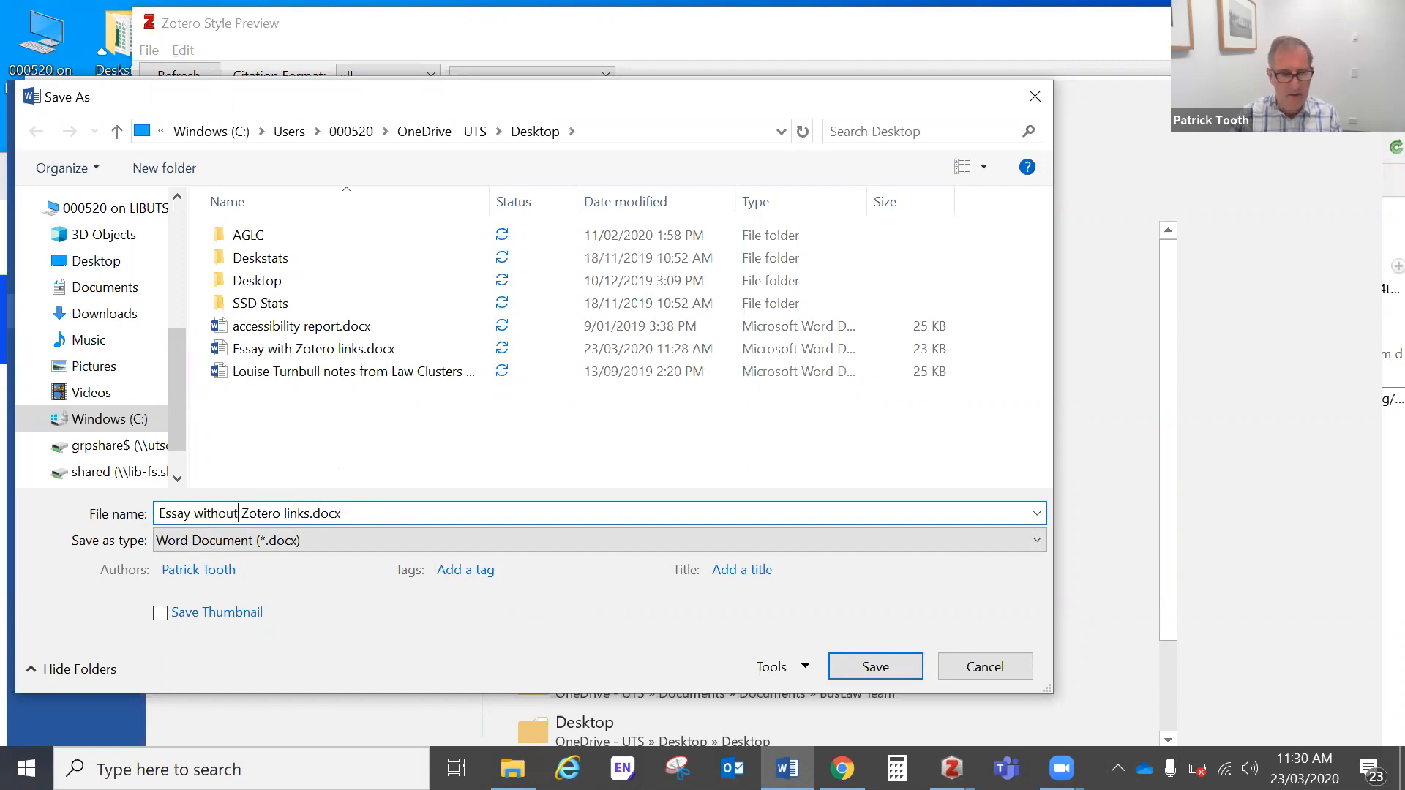
click(882, 668)
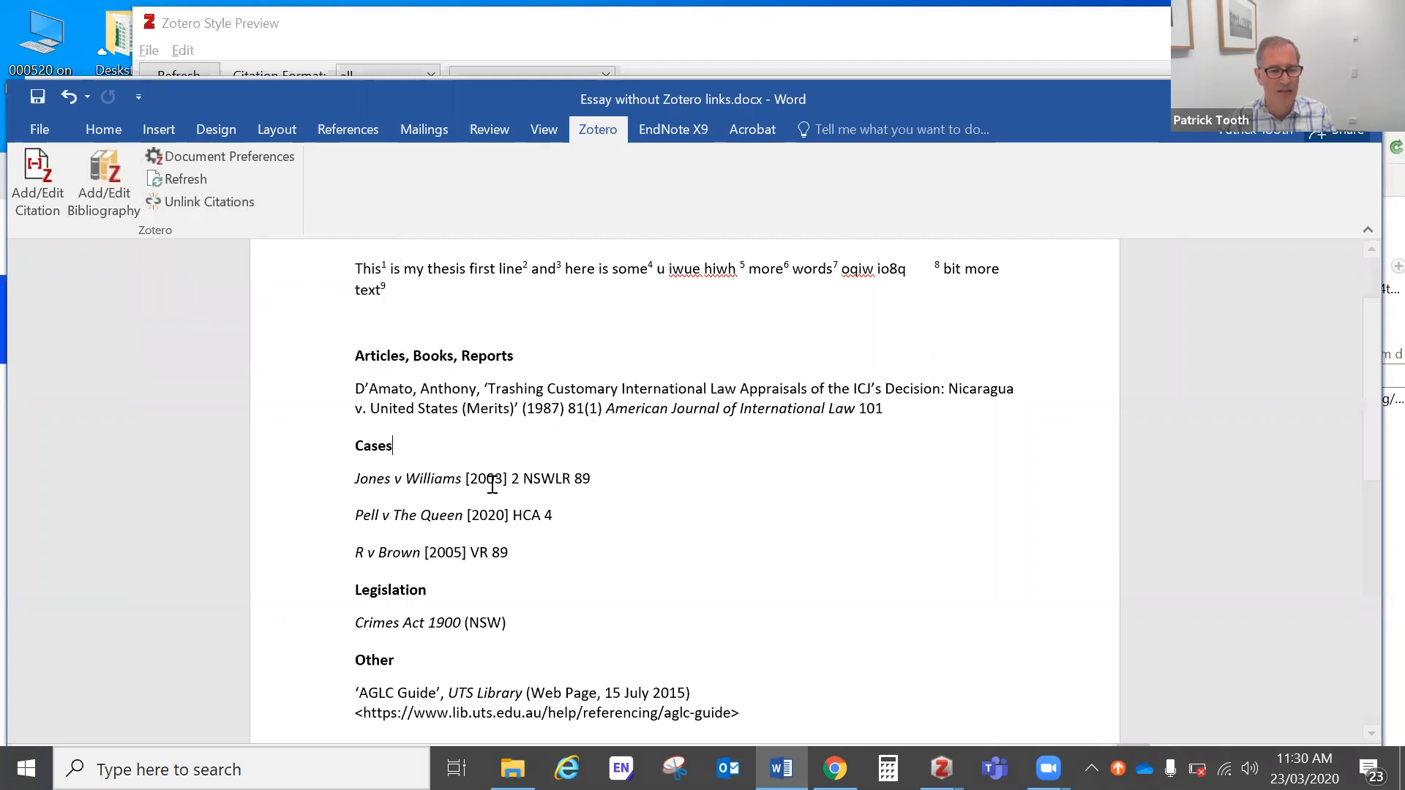
Compare the essay's bibliography with the Zotero library by switching between the windows.
scroll(463, 454, down, 1)
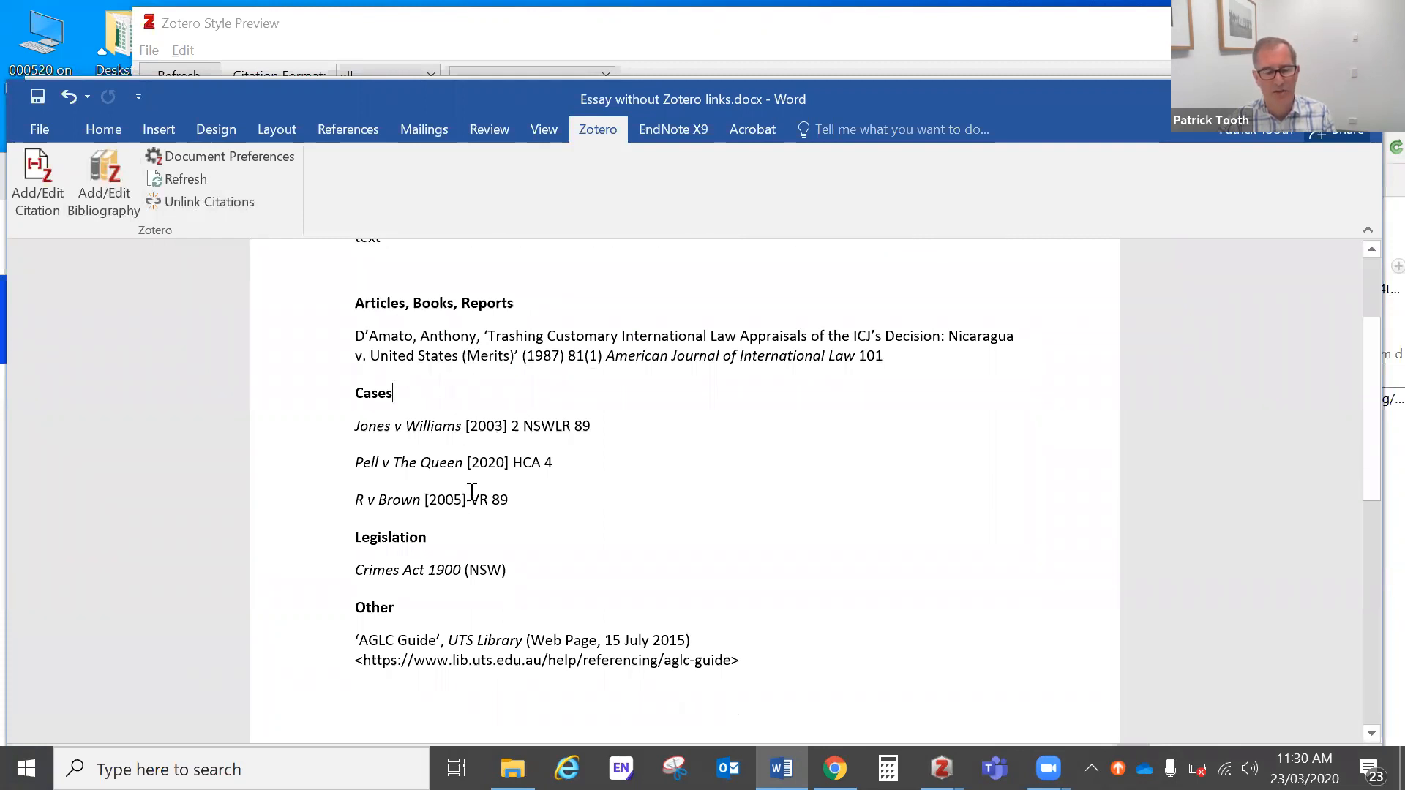
scroll(577, 644, down, 3)
key(alt+Tab)
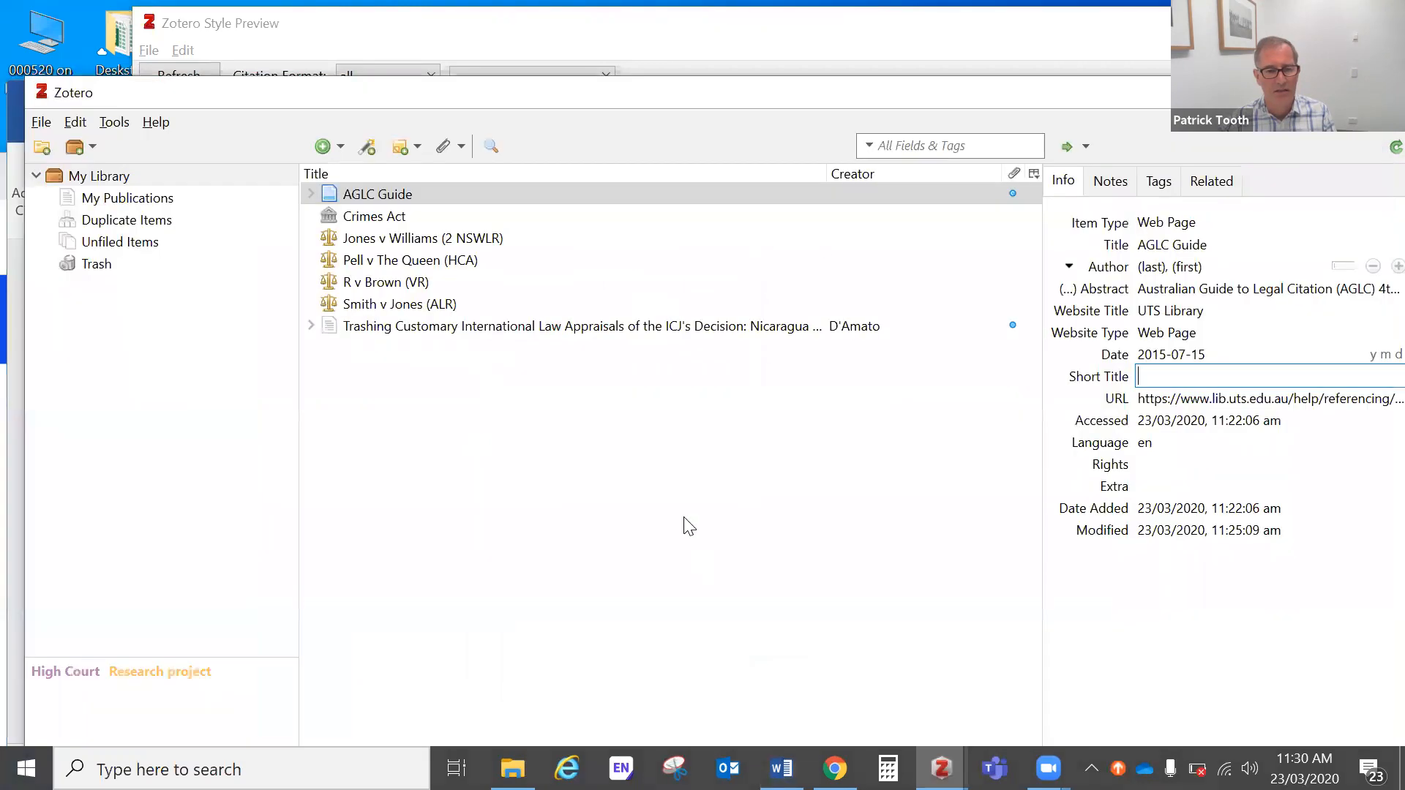
key(alt+Tab)
scroll(534, 518, up, 2)
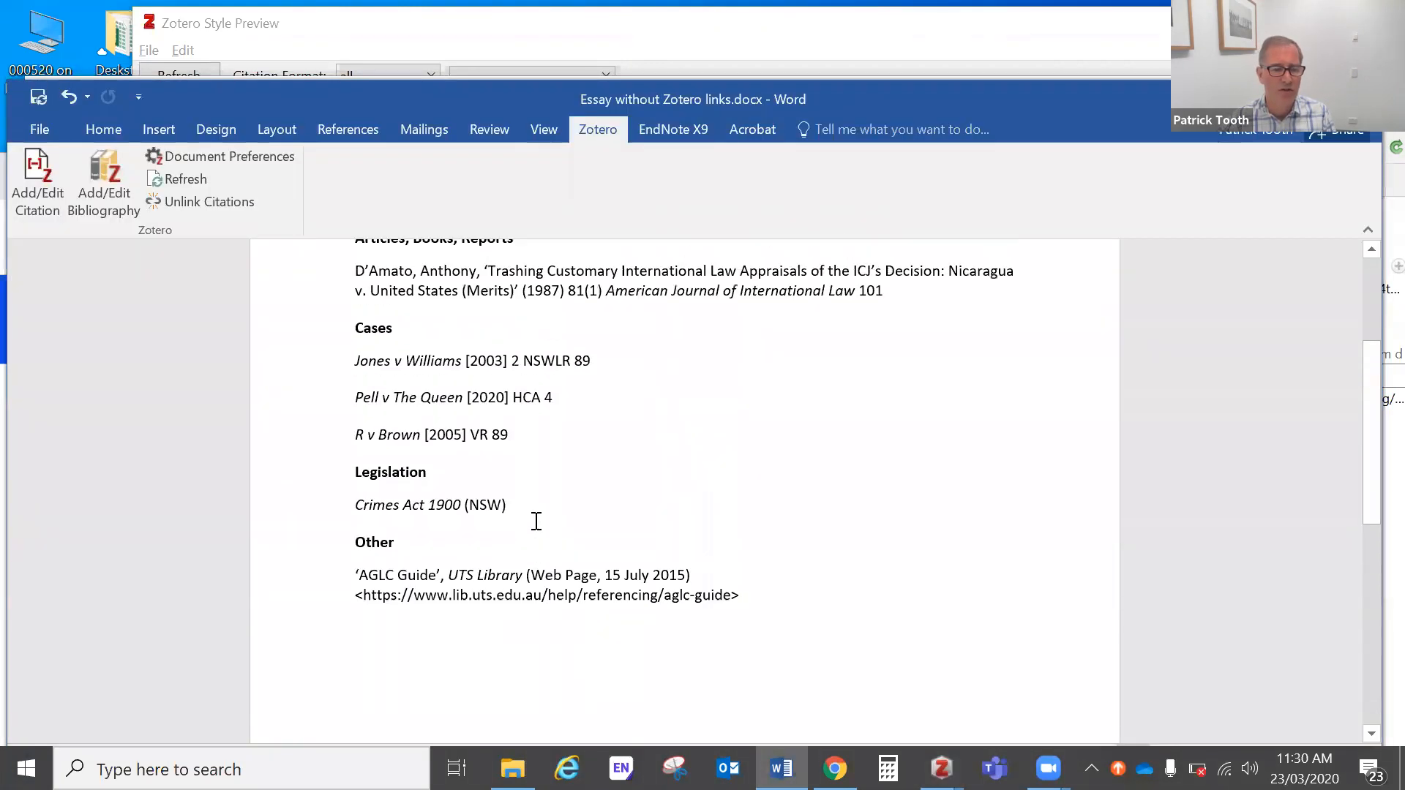
scroll(581, 523, up, 1)
Try changing Pell v The Queen's HCA 4 to HCA 5, then bring Zotero to the front.
click(444, 583)
scroll(668, 587, down, 2)
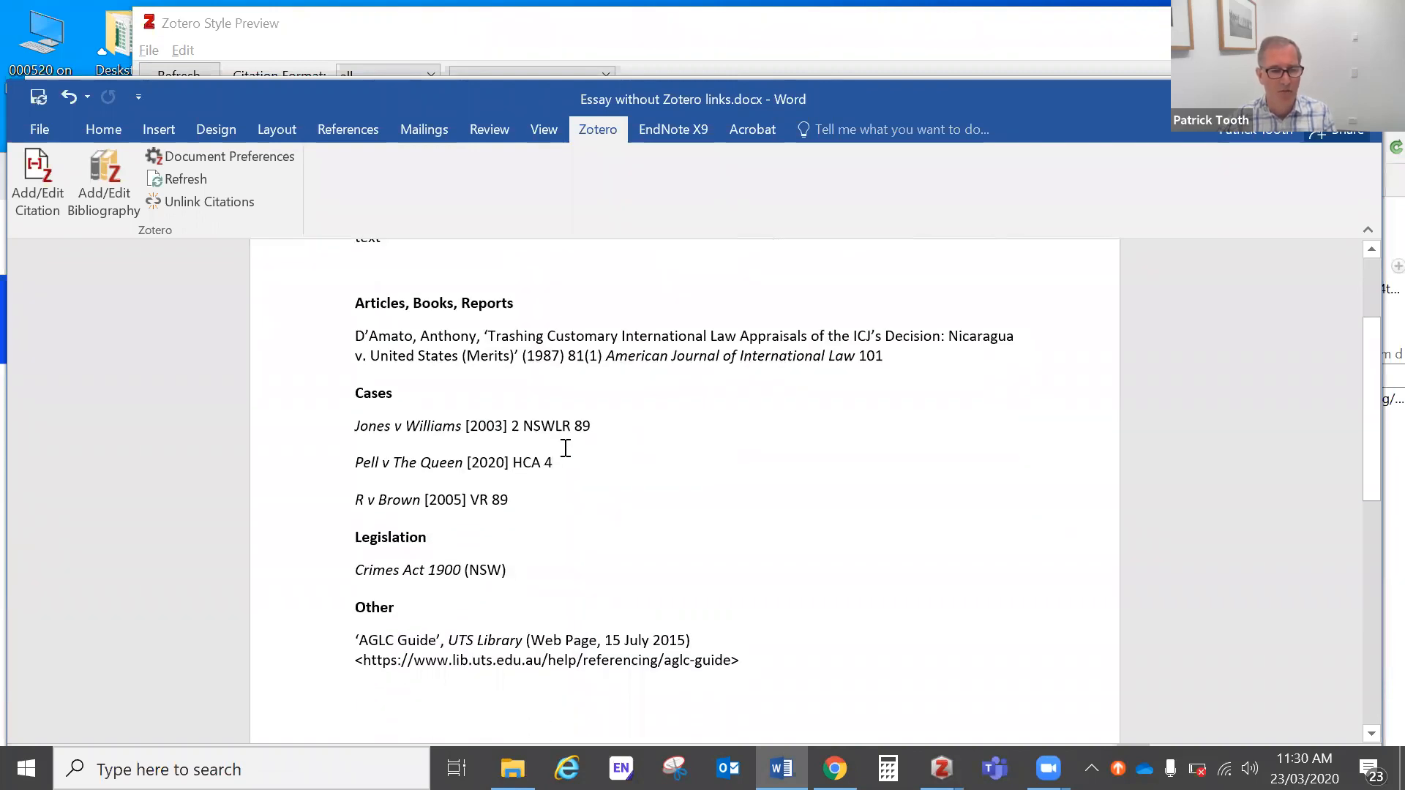
key(BackSpace)
text(5)
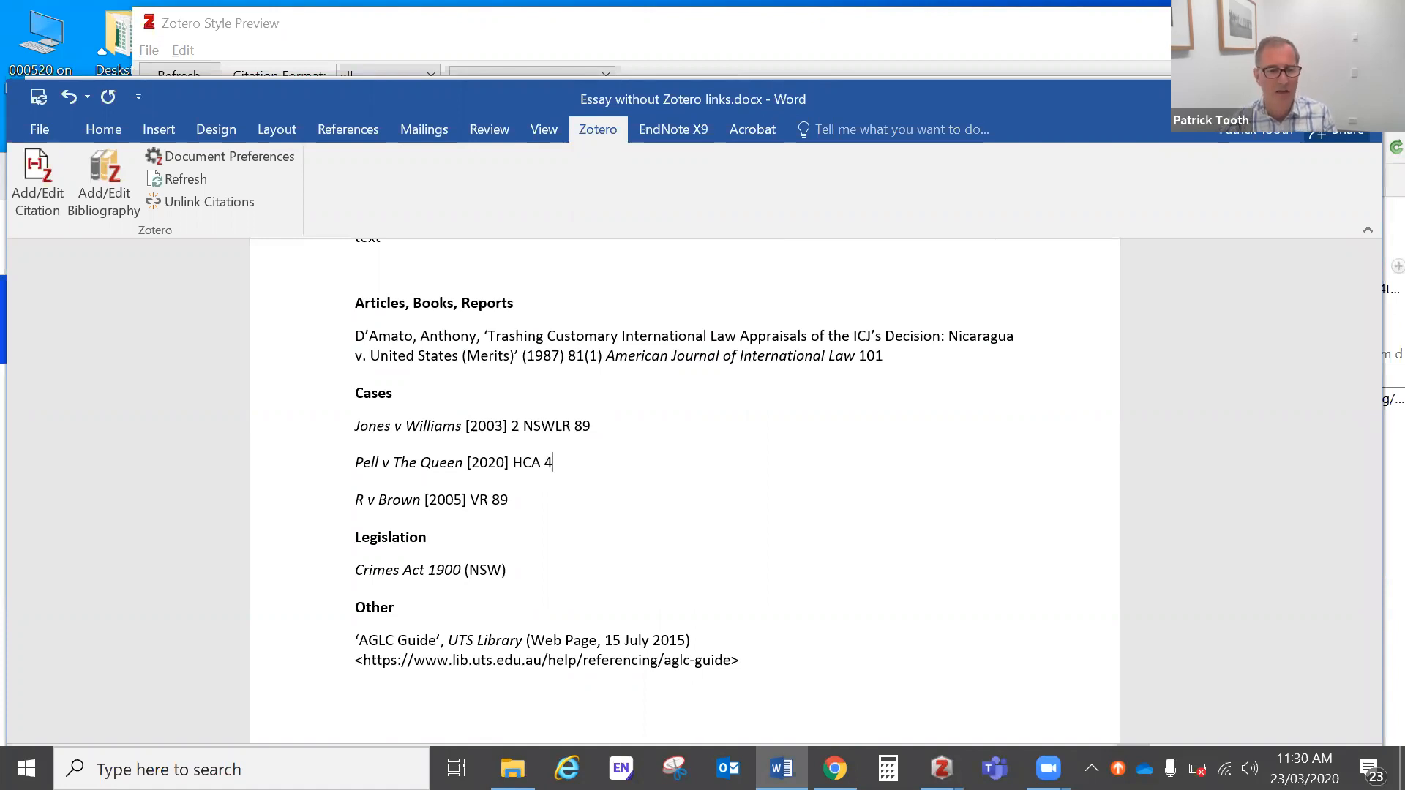
key(alt+Tab)
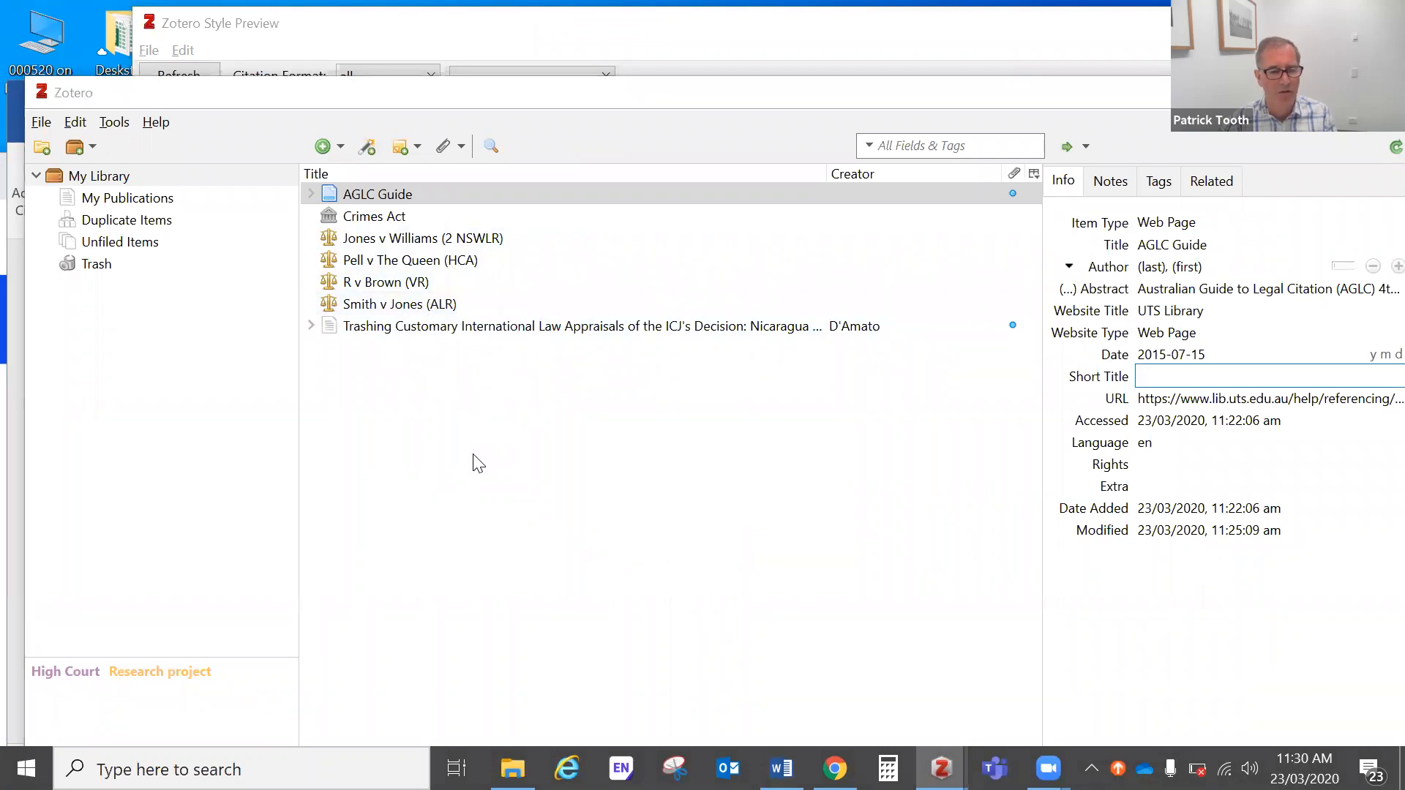
key(alt+Tab)
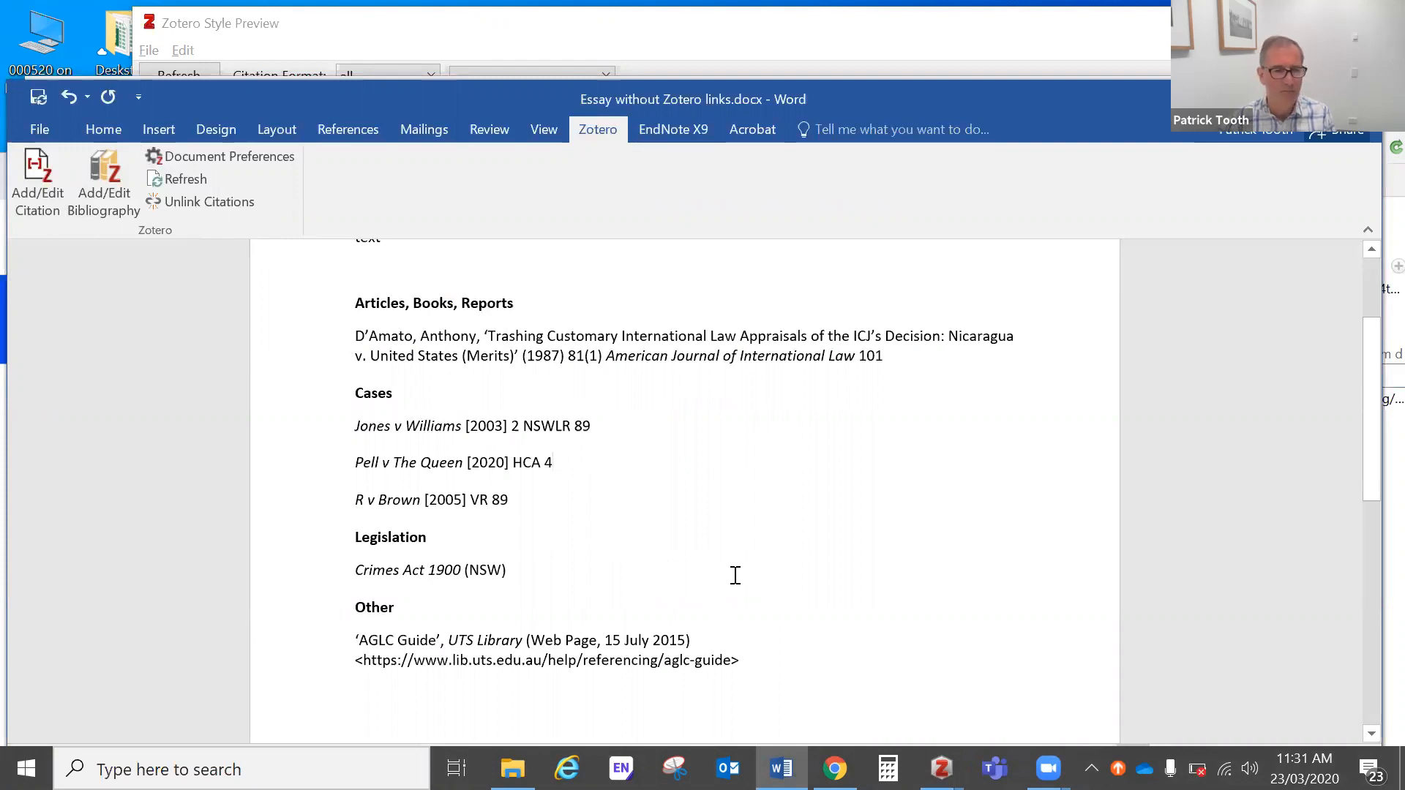
scroll(705, 629, up, 4)
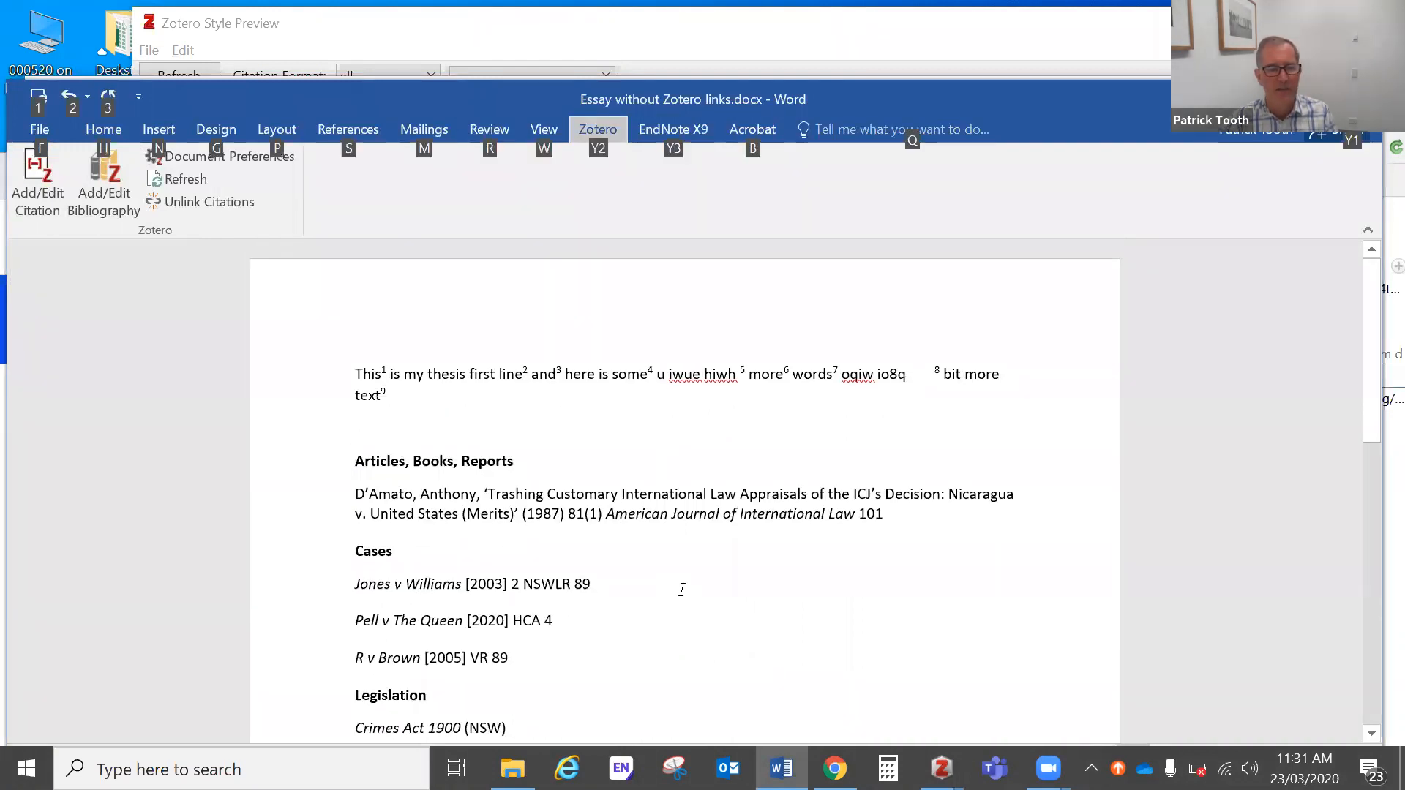
key(alt+Tab)
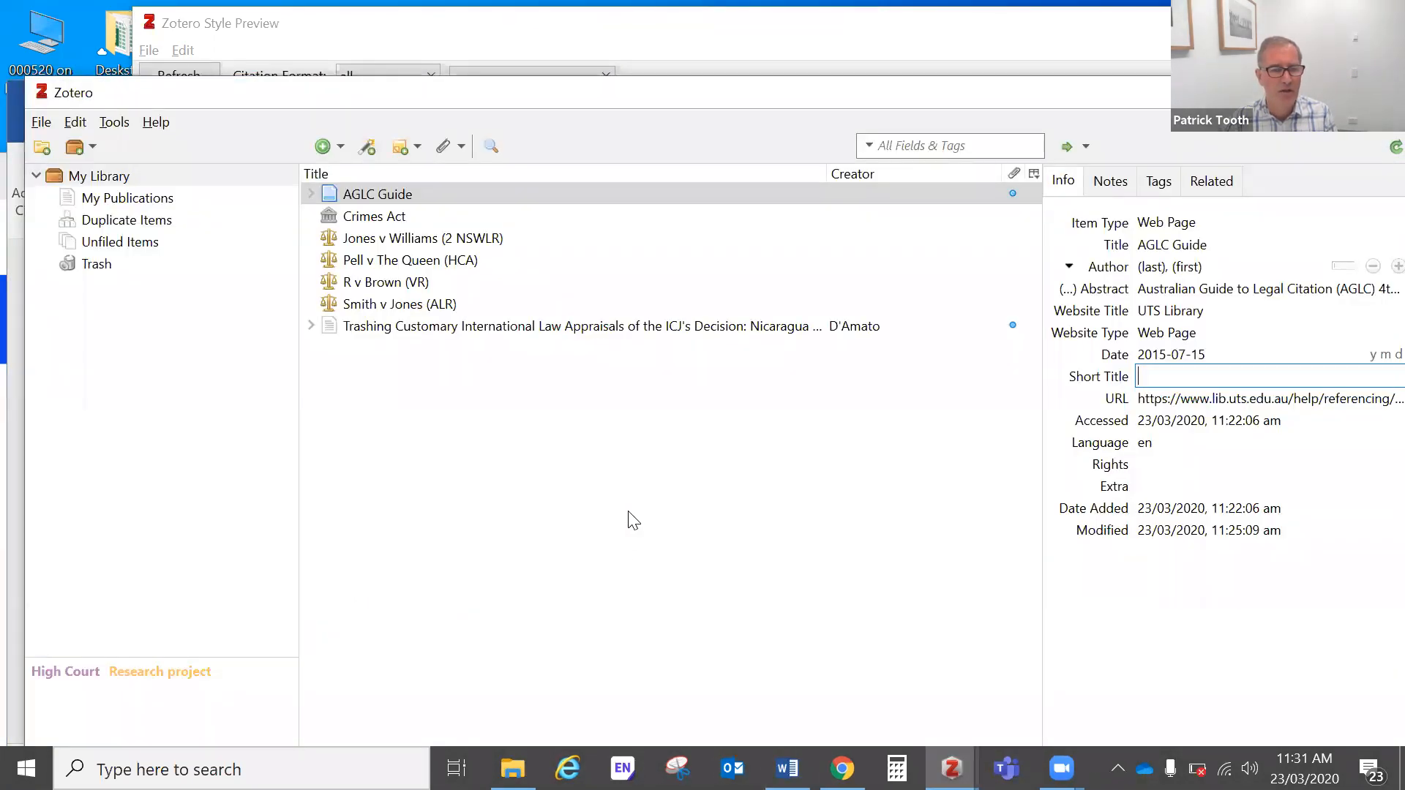
key(alt+Tab)
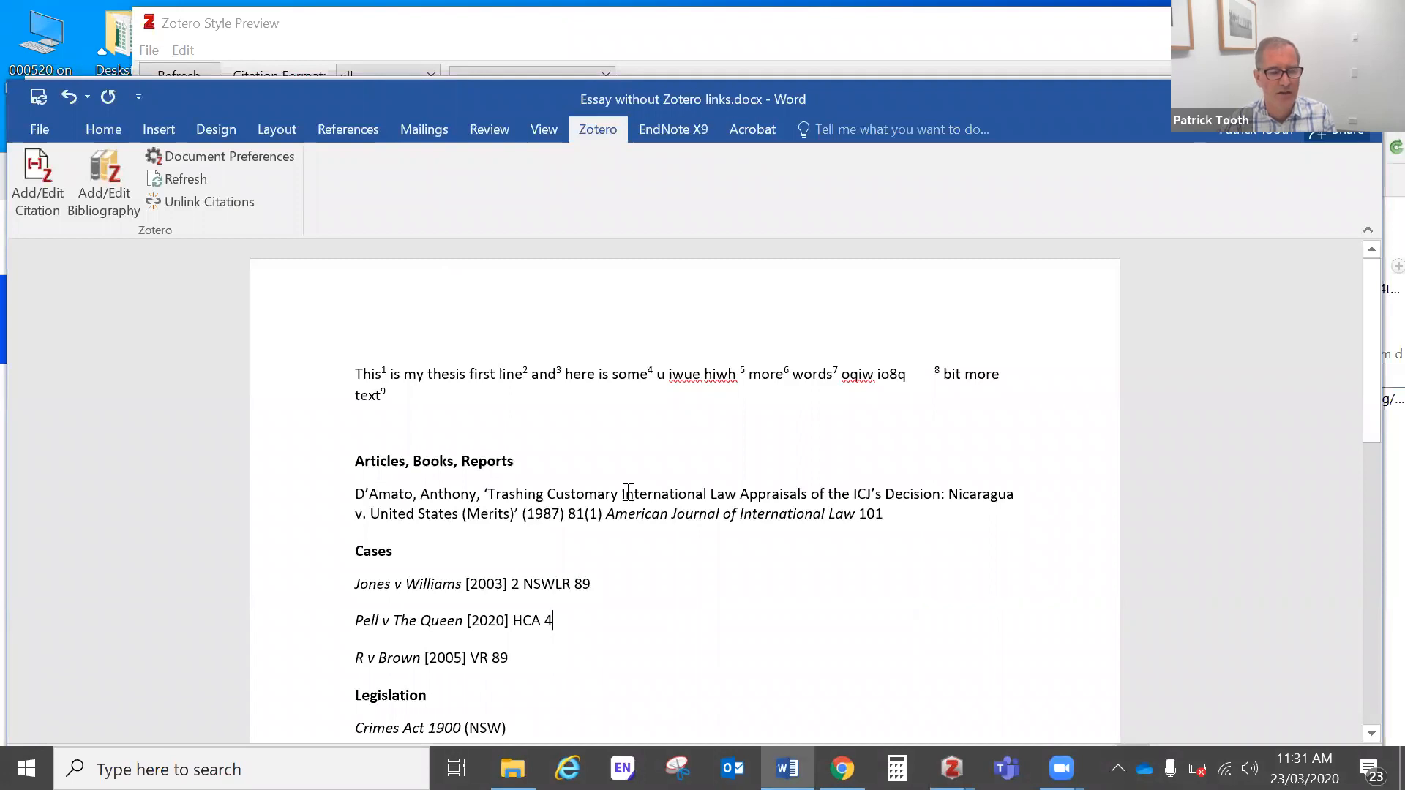
key(alt+Tab)
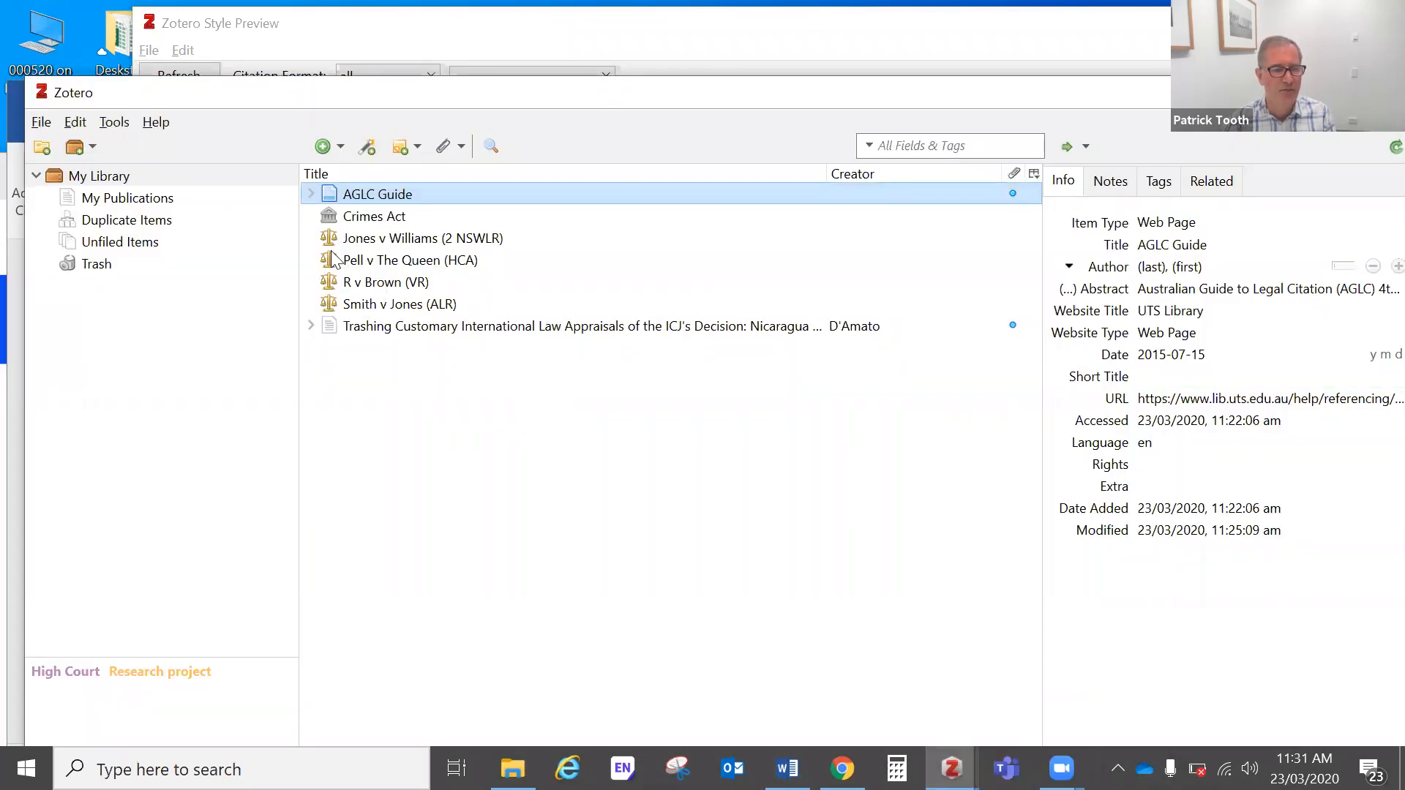
click(75, 122)
click(41, 122)
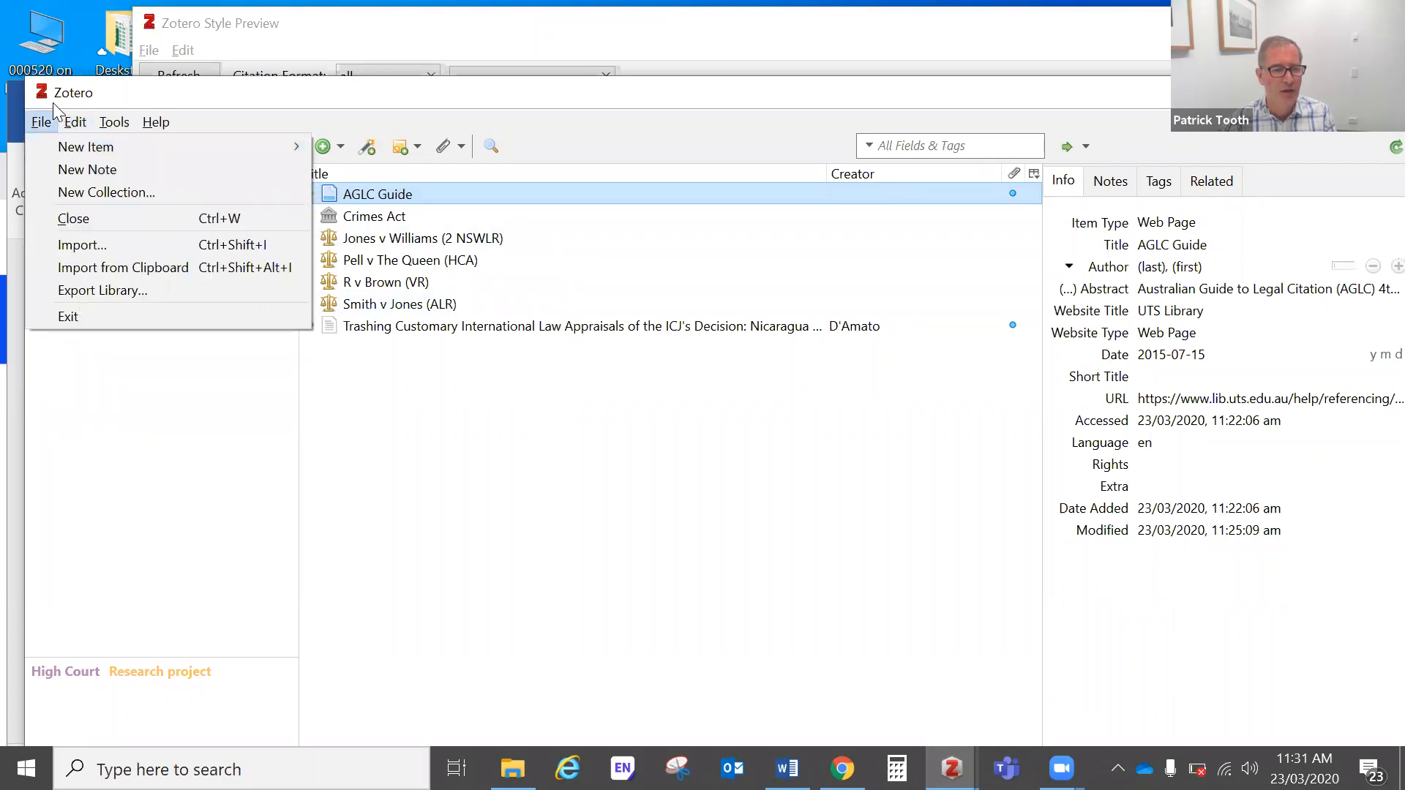
click(75, 123)
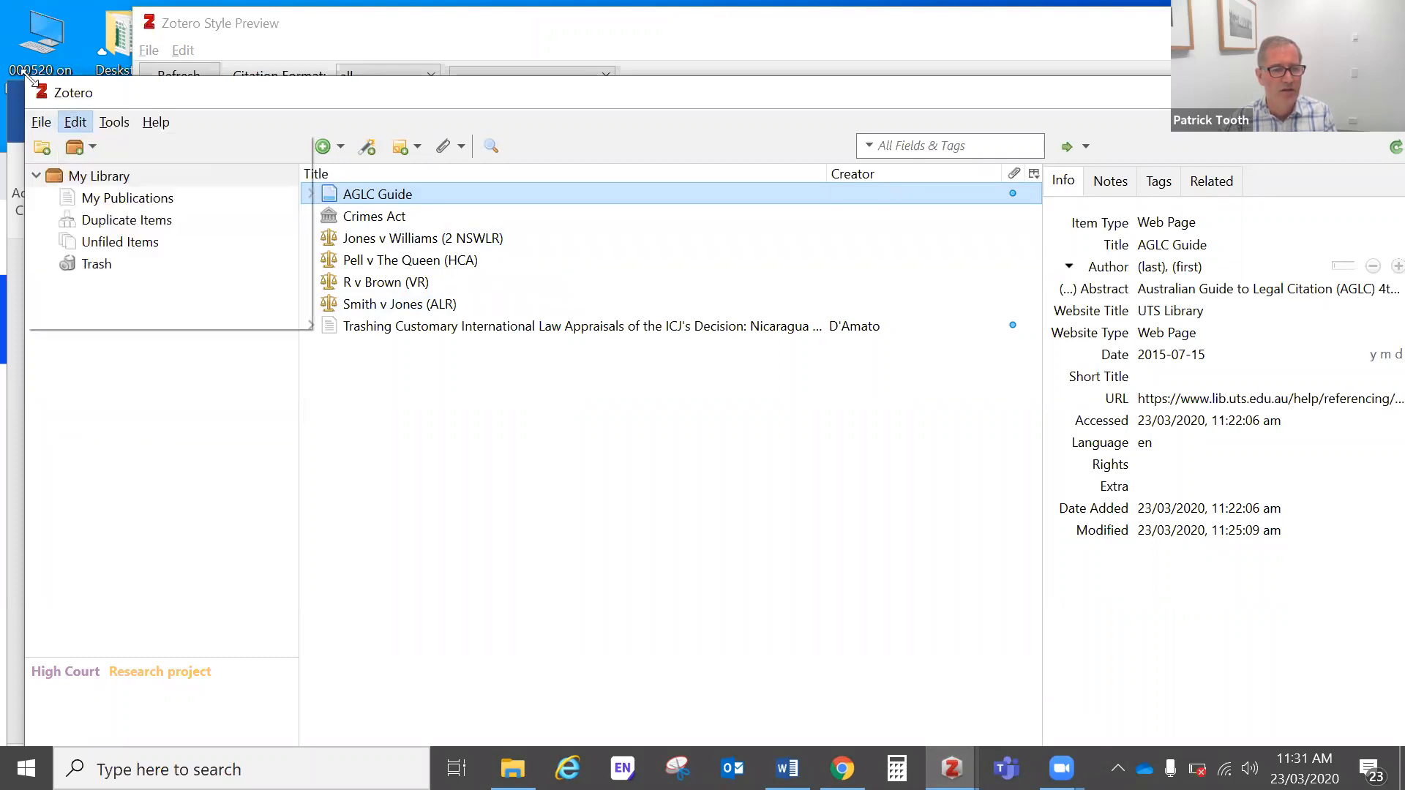
mouse_move(76, 120)
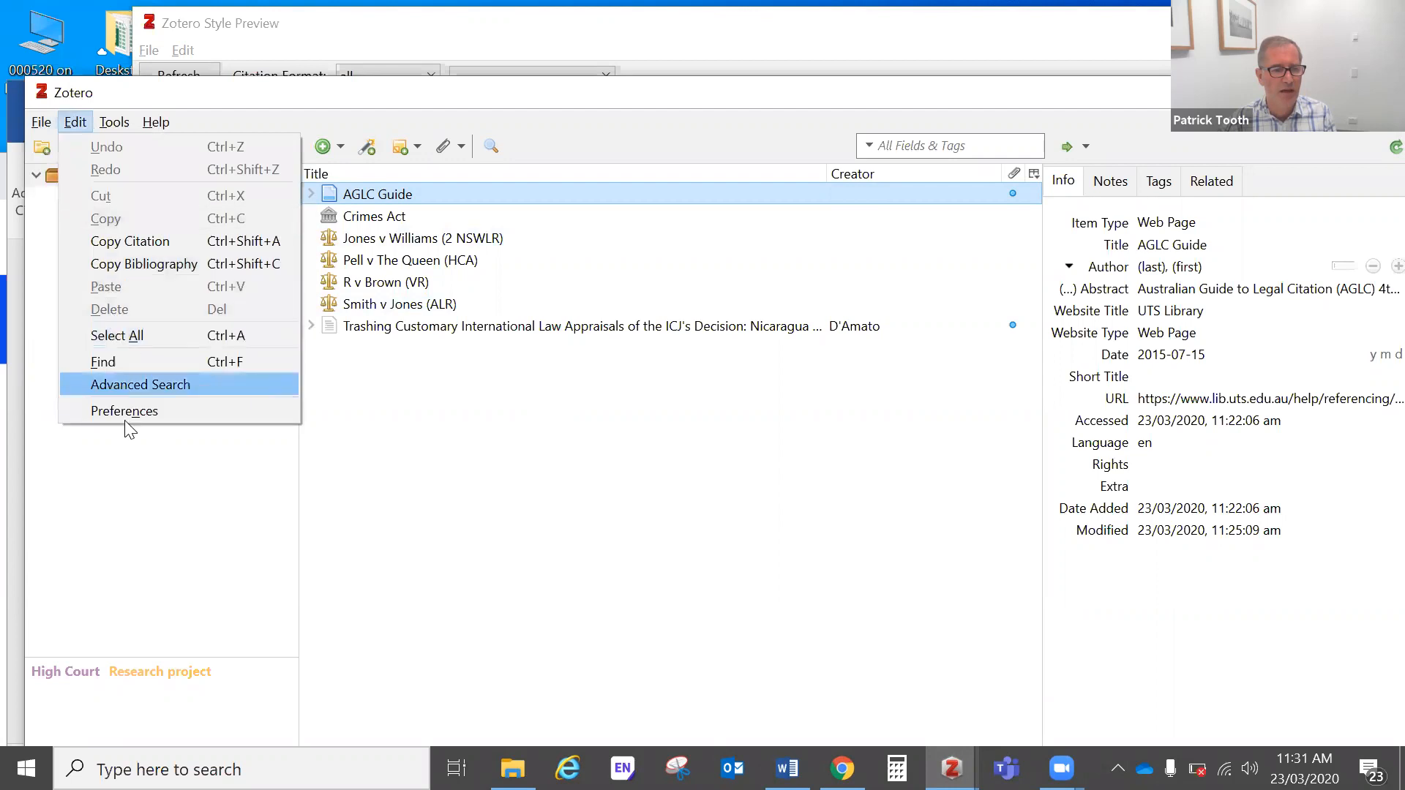
click(126, 414)
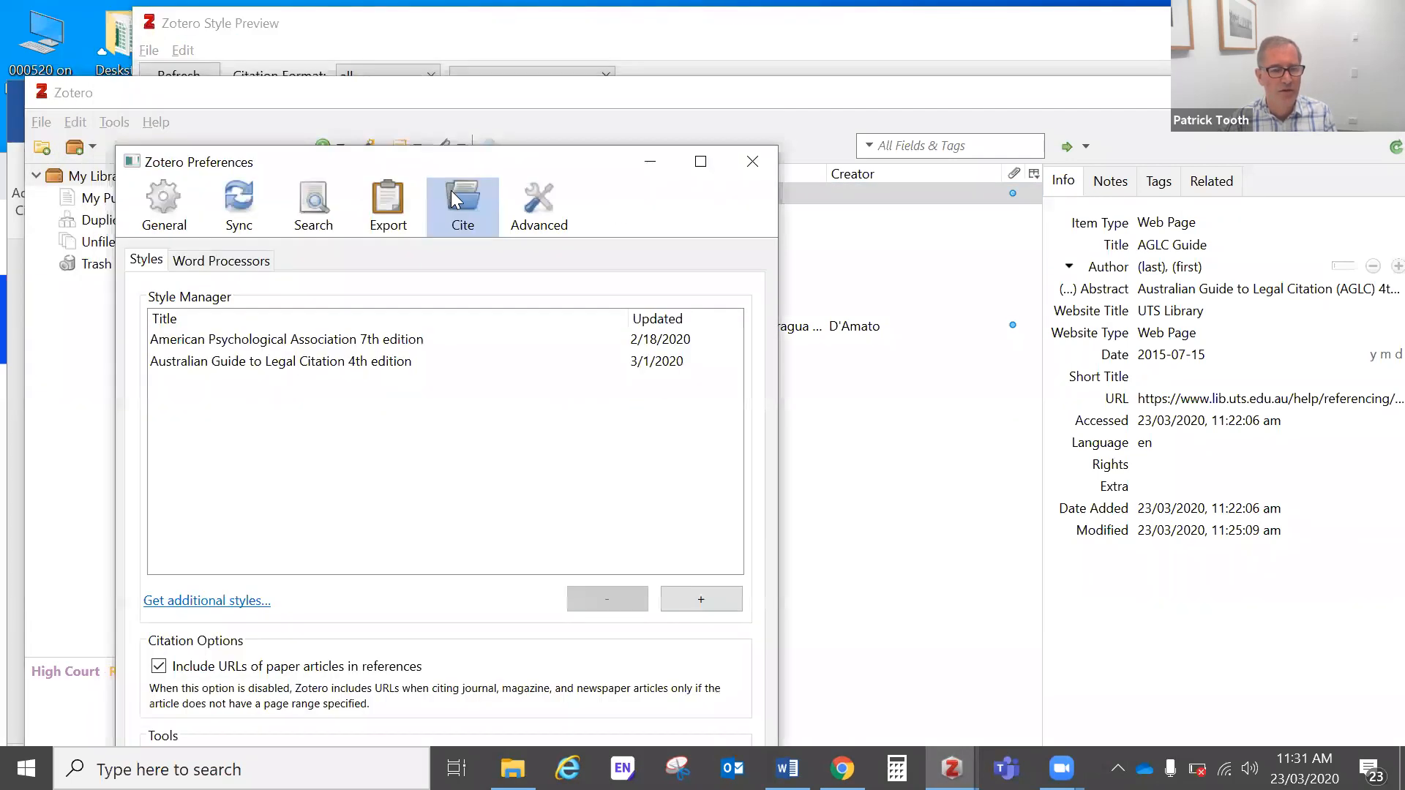
click(239, 201)
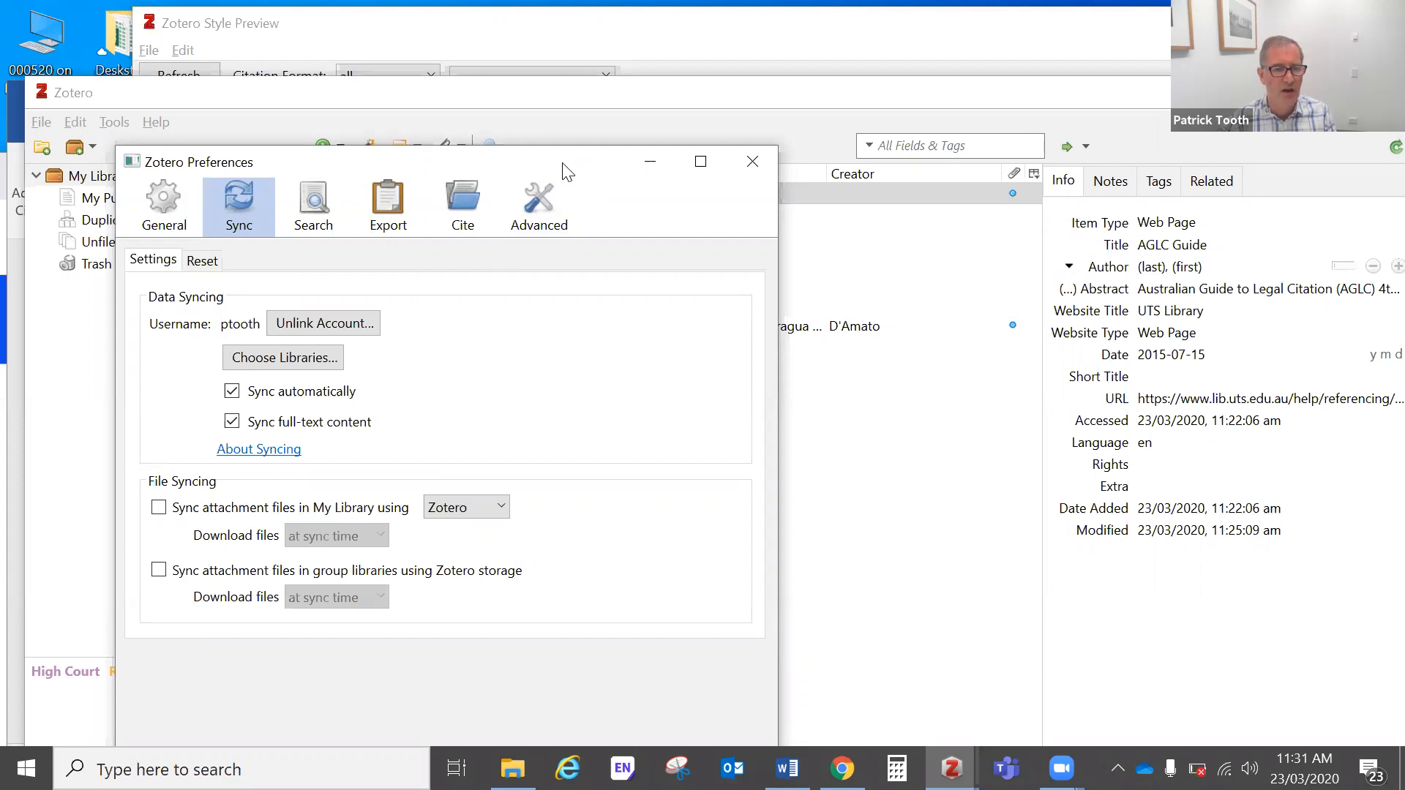
drag(646, 162, 734, 122)
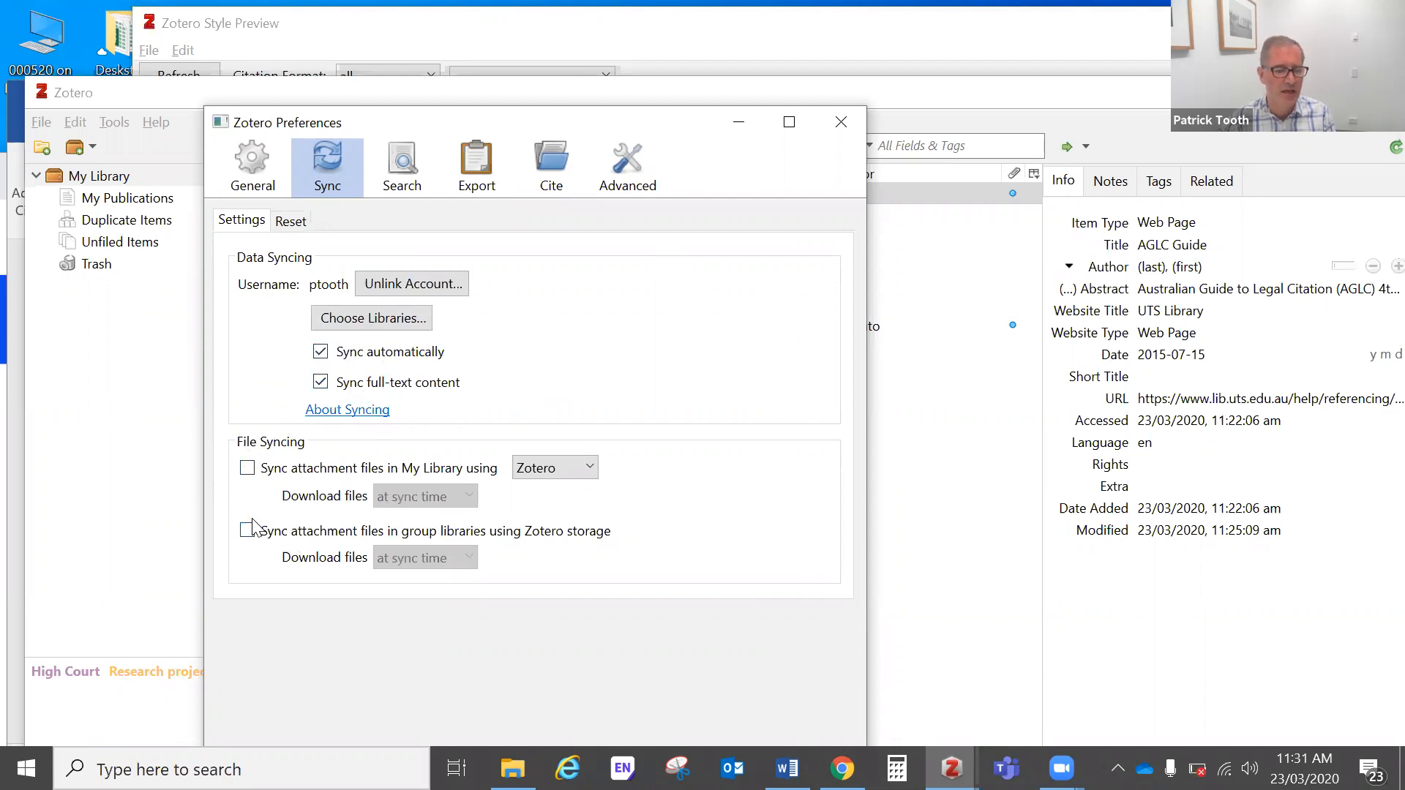
click(841, 122)
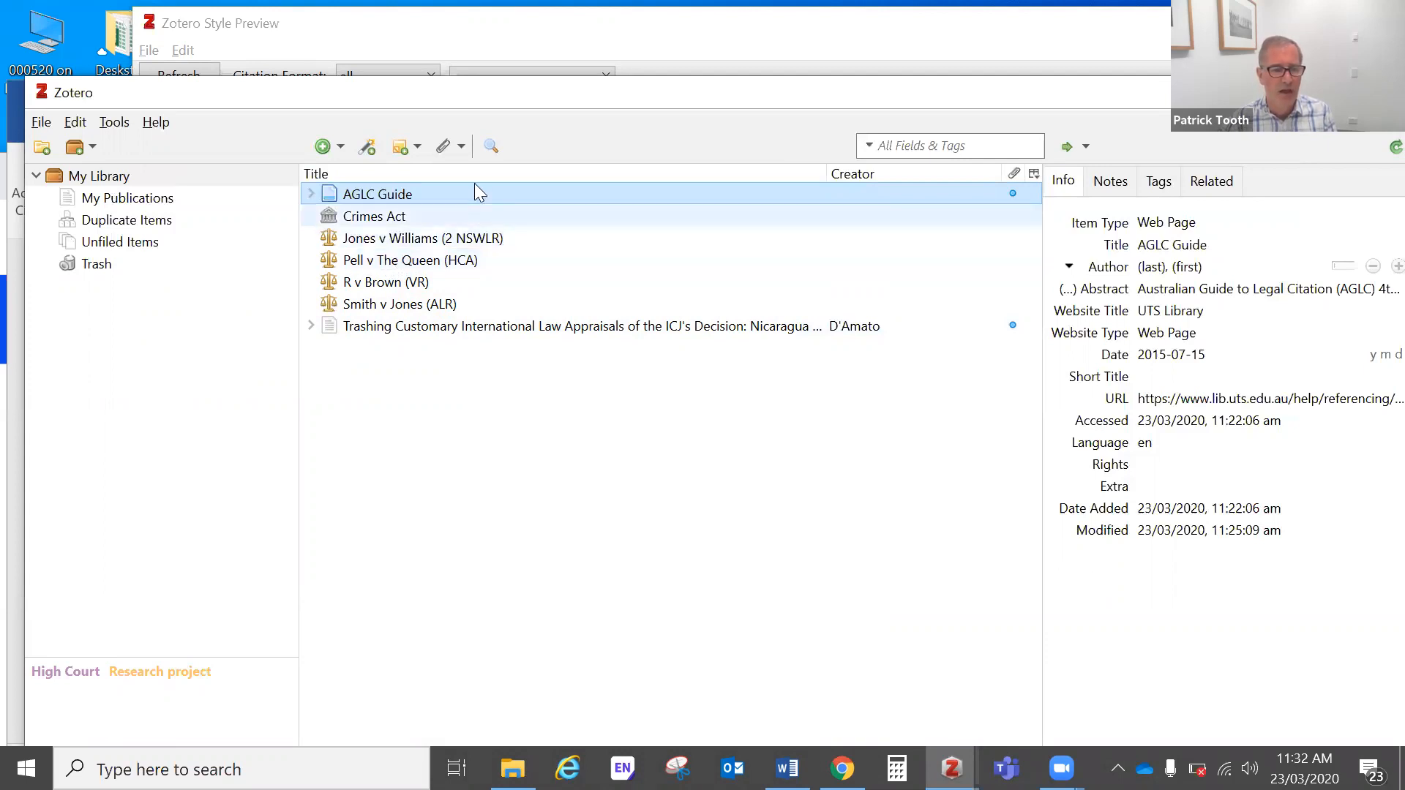
Show R v Brown's case details (2005 VR 89) and close the Preferences window.
click(461, 147)
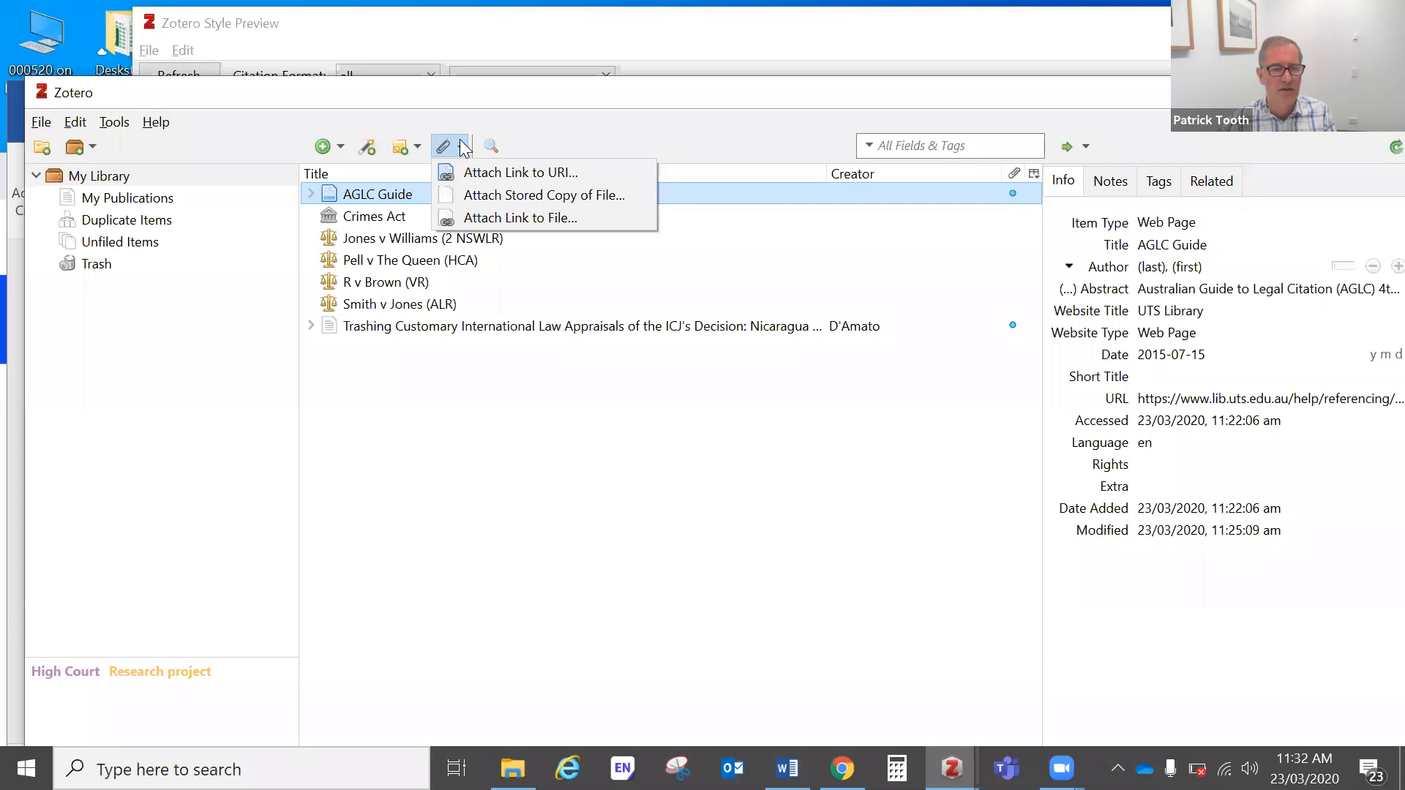
click(505, 473)
click(371, 284)
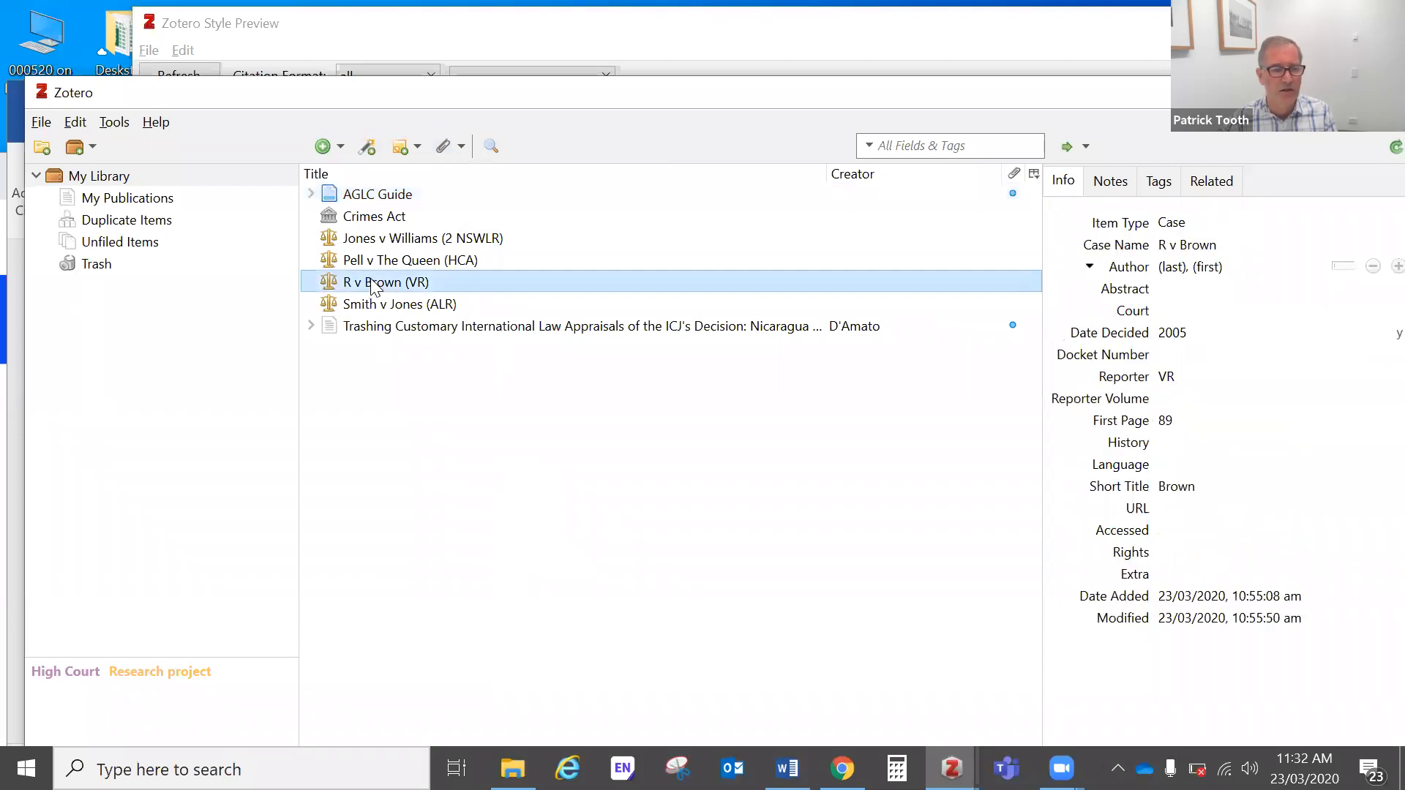
click(461, 147)
key(alt+Tab)
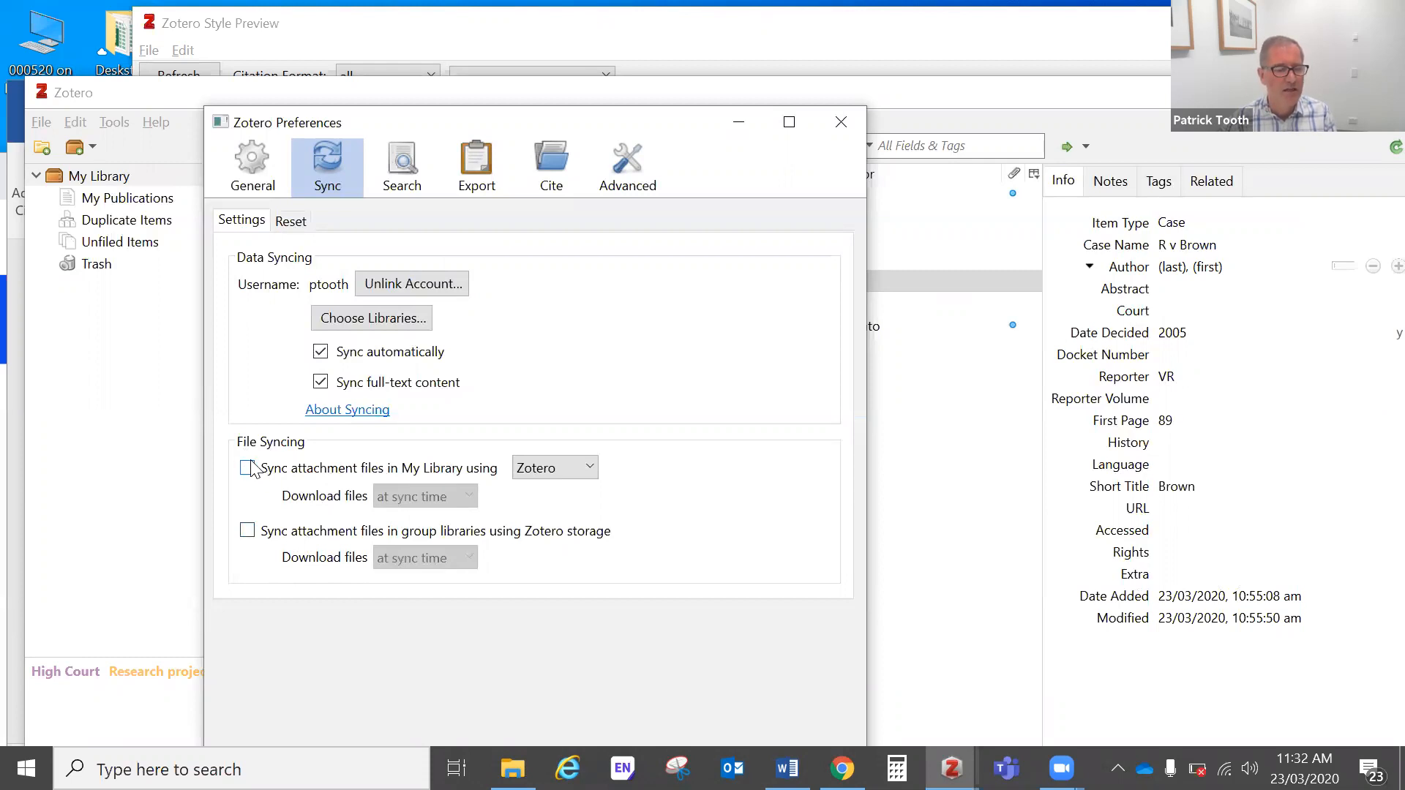
key(Escape)
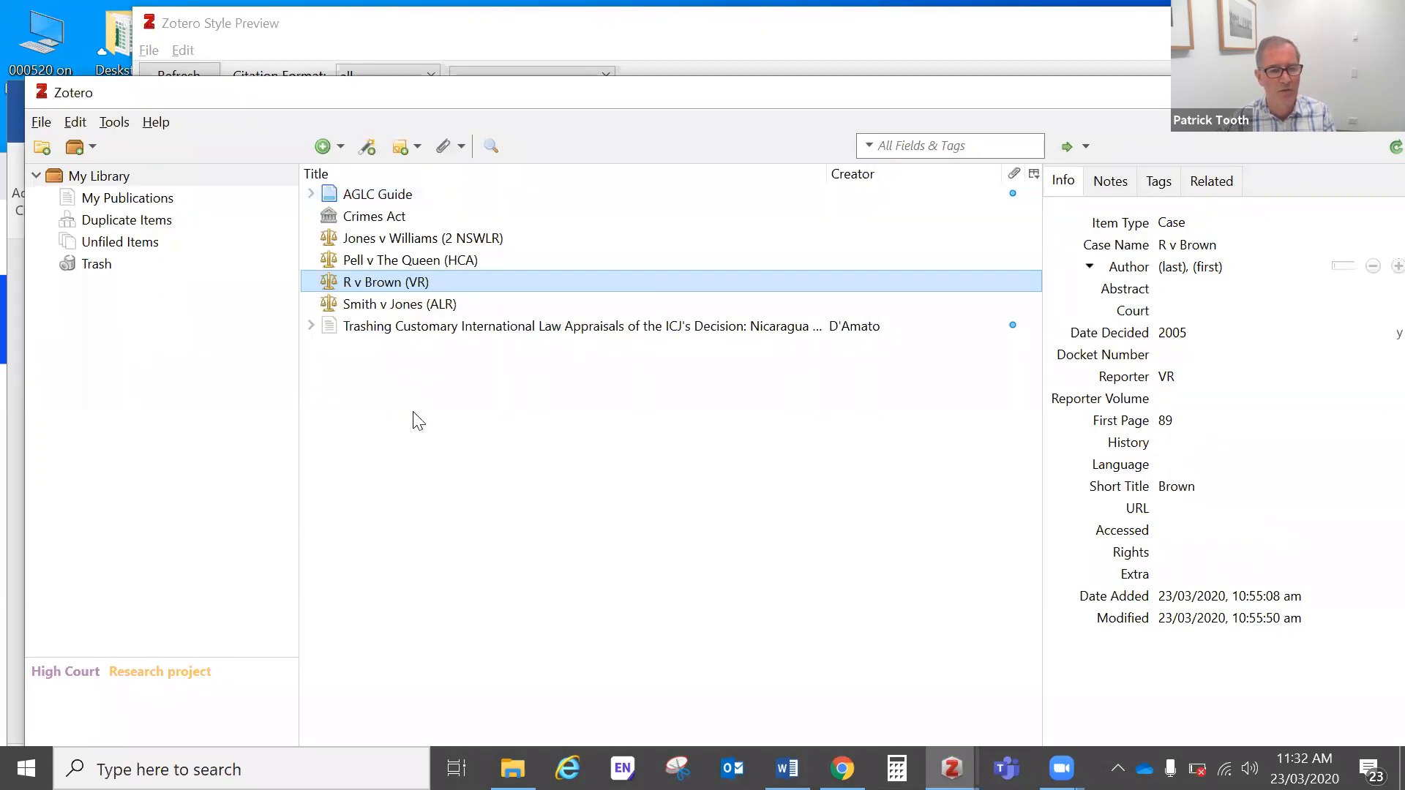
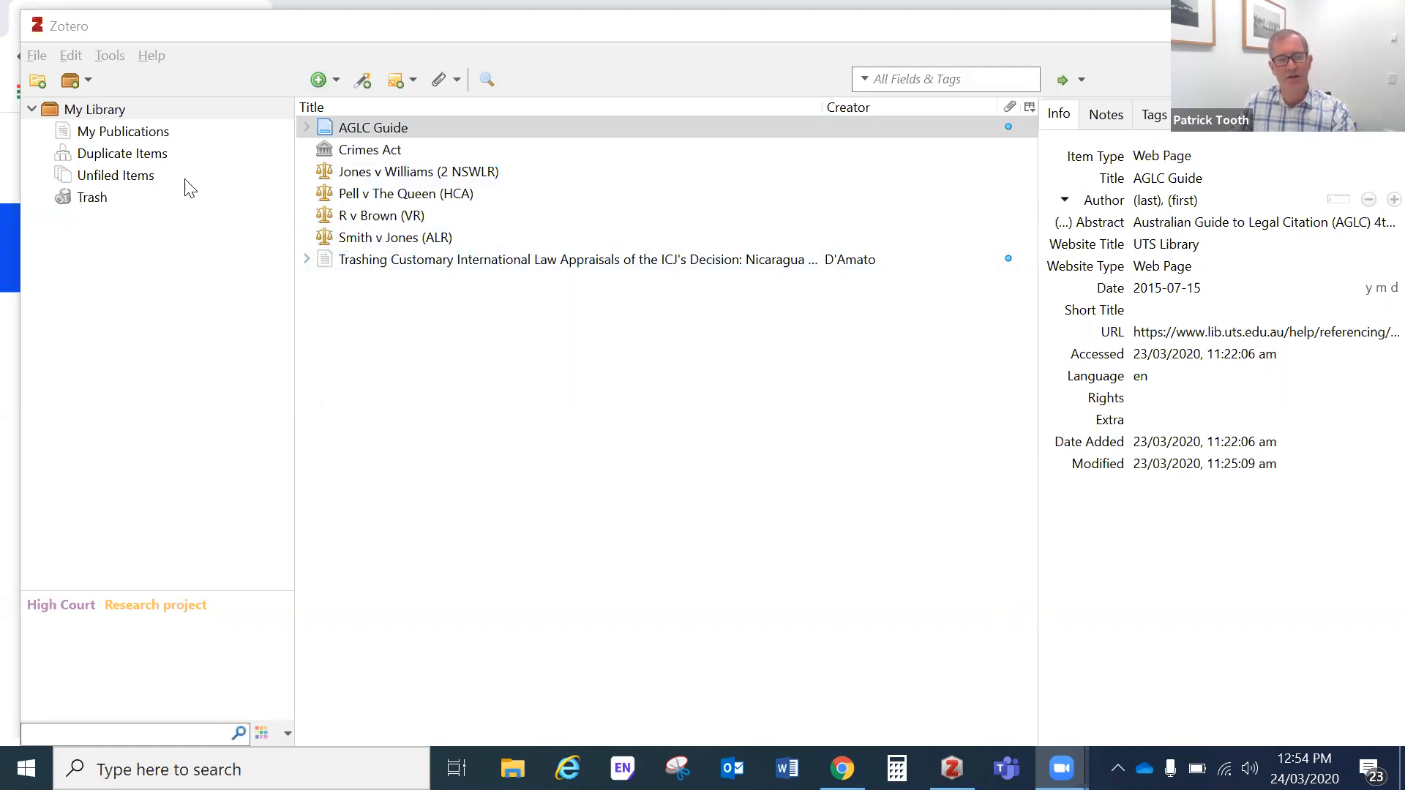
Create a new collection named 'Criminal' under My Library.
click(109, 110)
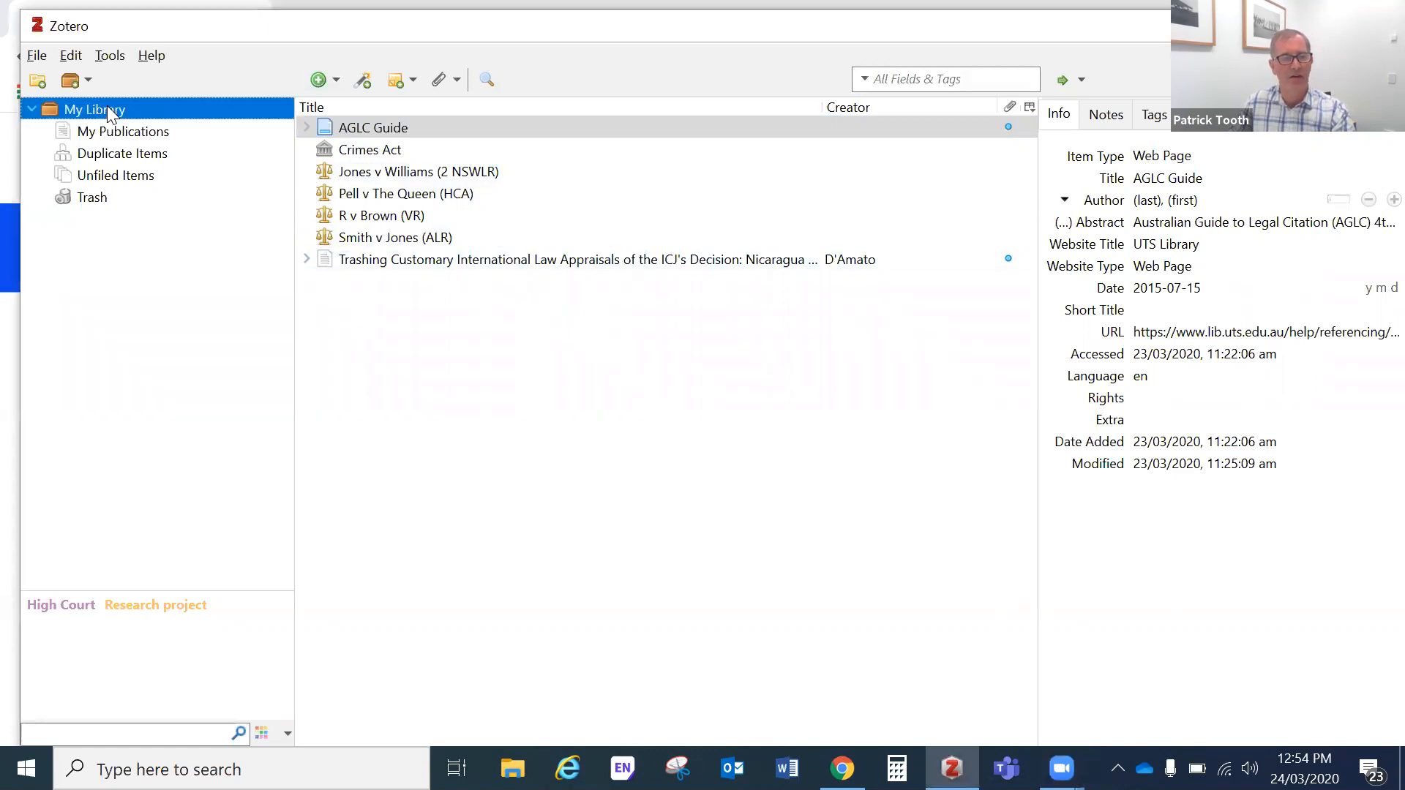
right_click(108, 107)
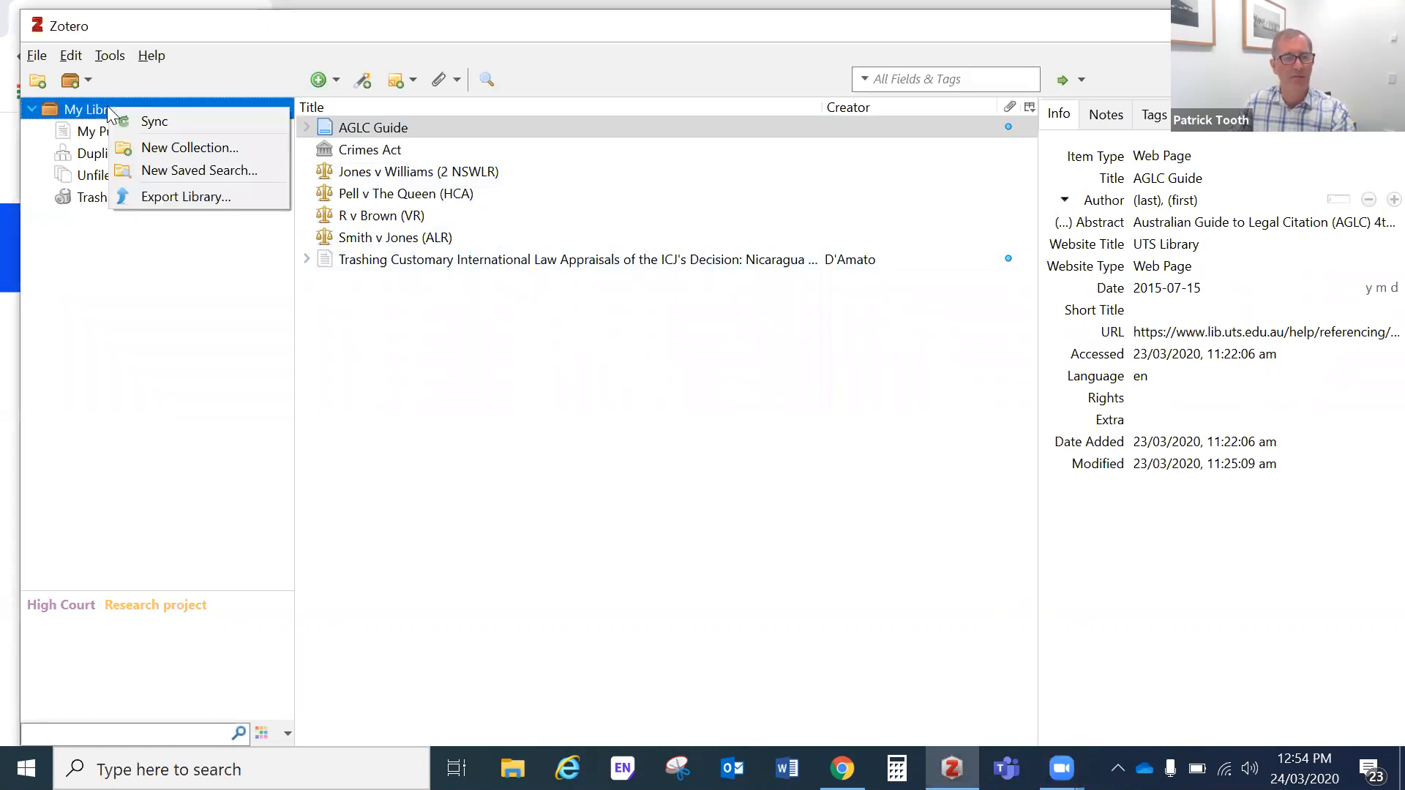
click(187, 147)
text(Criminal)
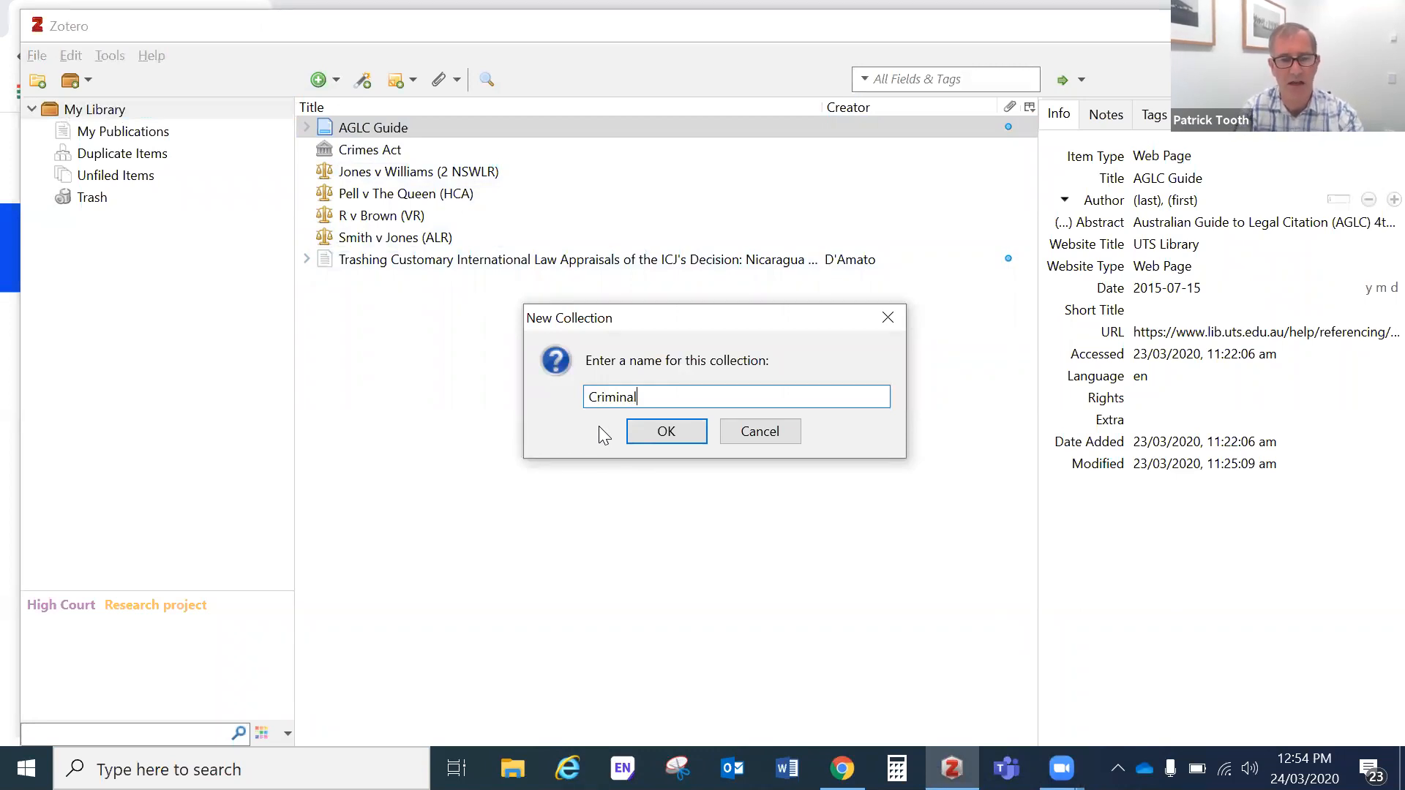
click(680, 430)
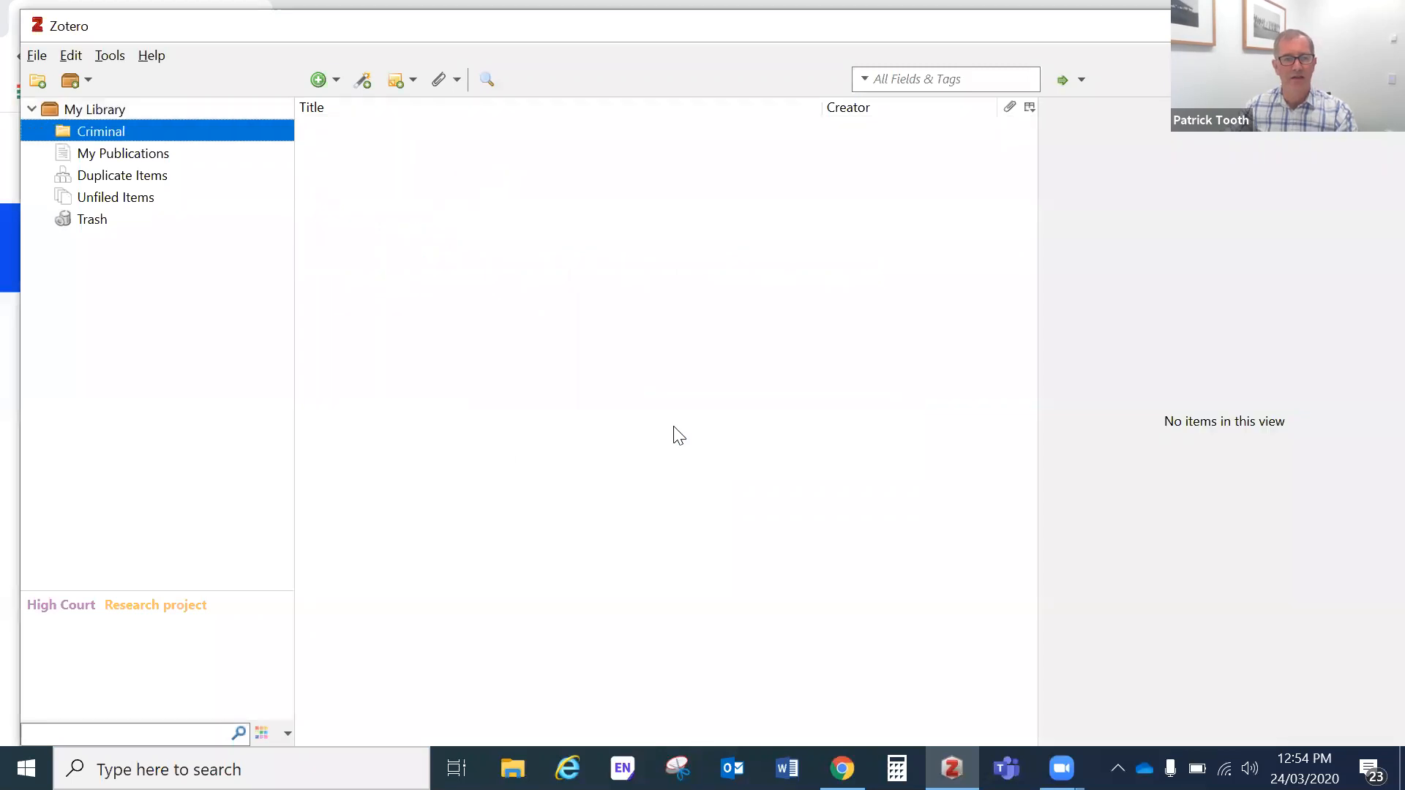
File Crimes Act, R v Brown (VR) and Smith v Jones (ALR) into Criminal and check its contents.
click(105, 111)
click(374, 151)
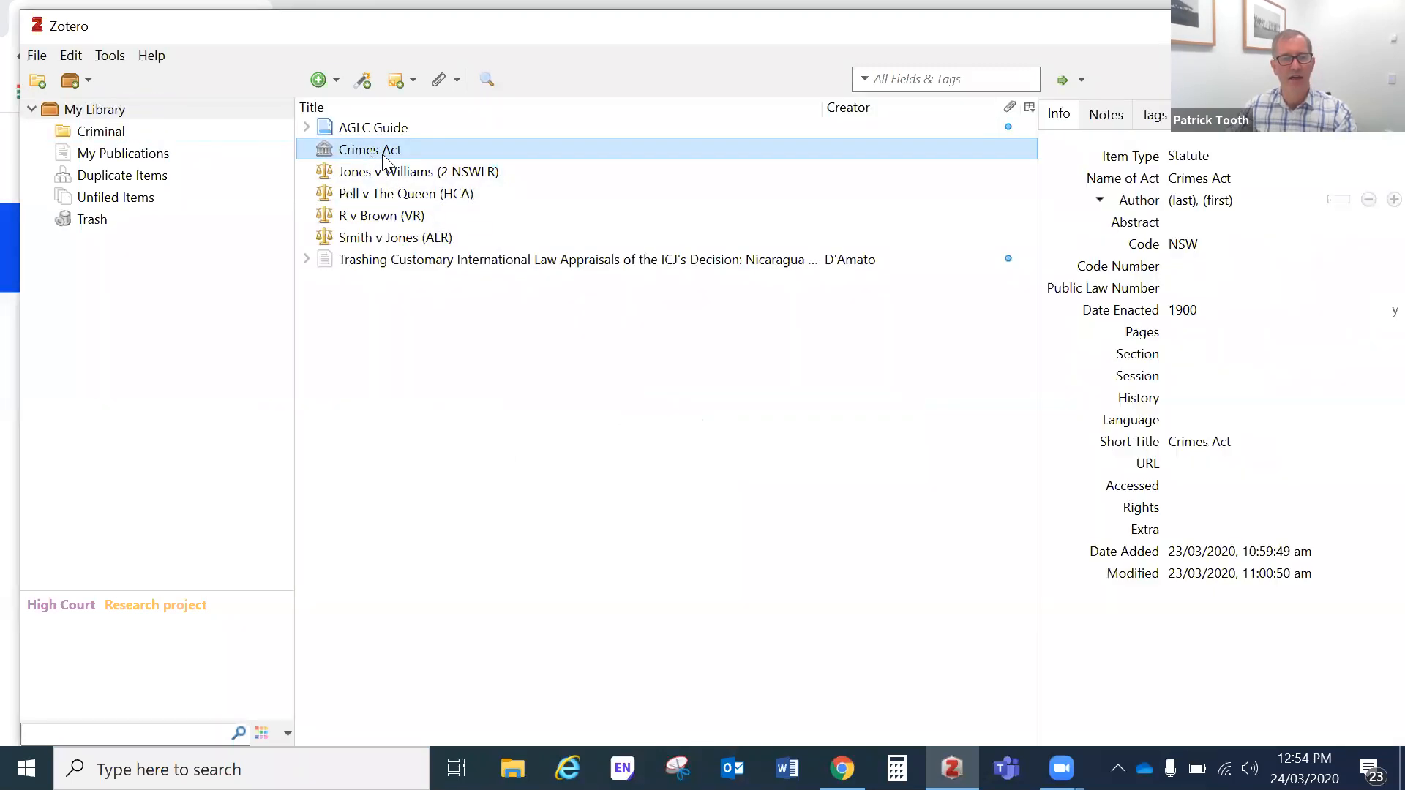
click(395, 216)
drag(371, 214, 120, 131)
drag(382, 239, 109, 138)
click(108, 134)
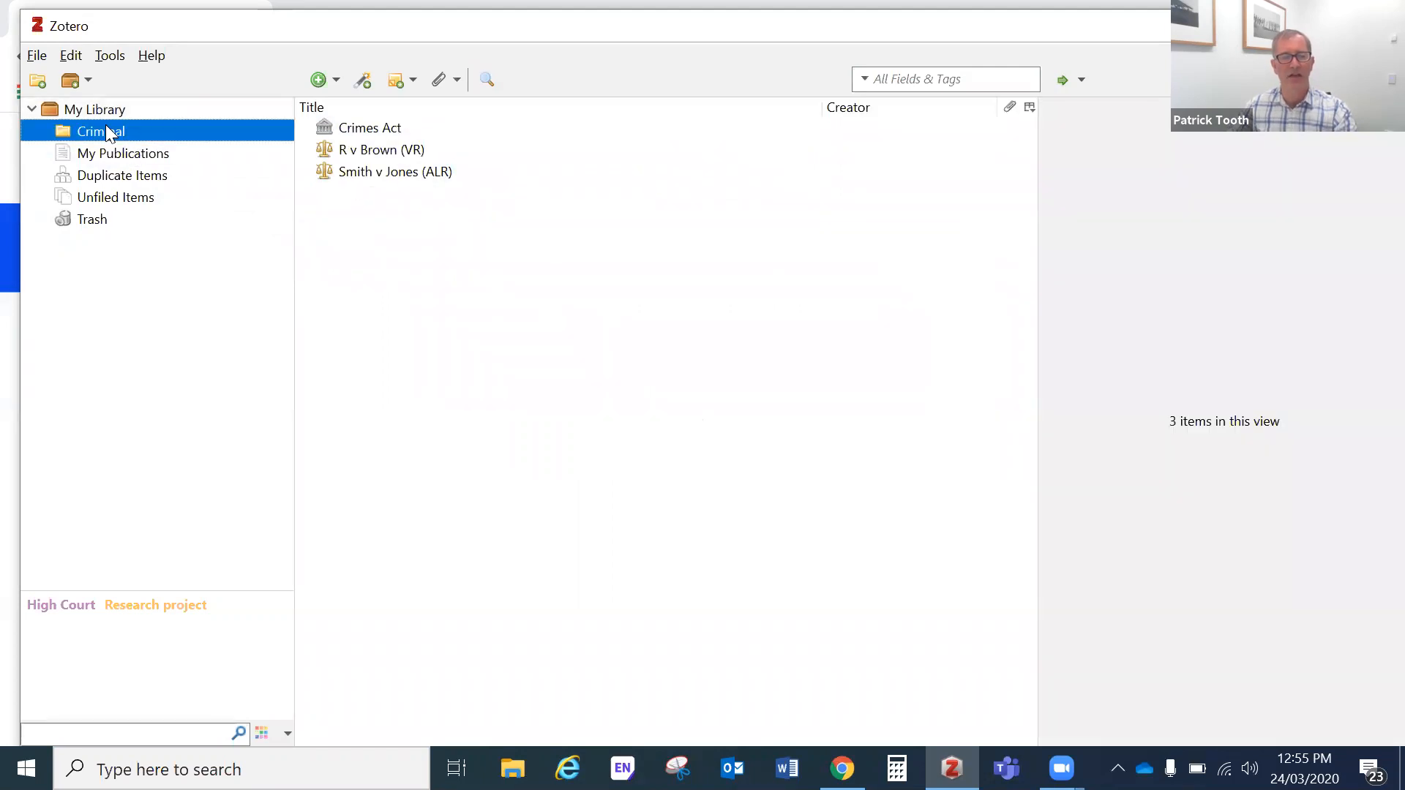
Create a second collection named 'International', correcting the name's capitalisation.
click(102, 110)
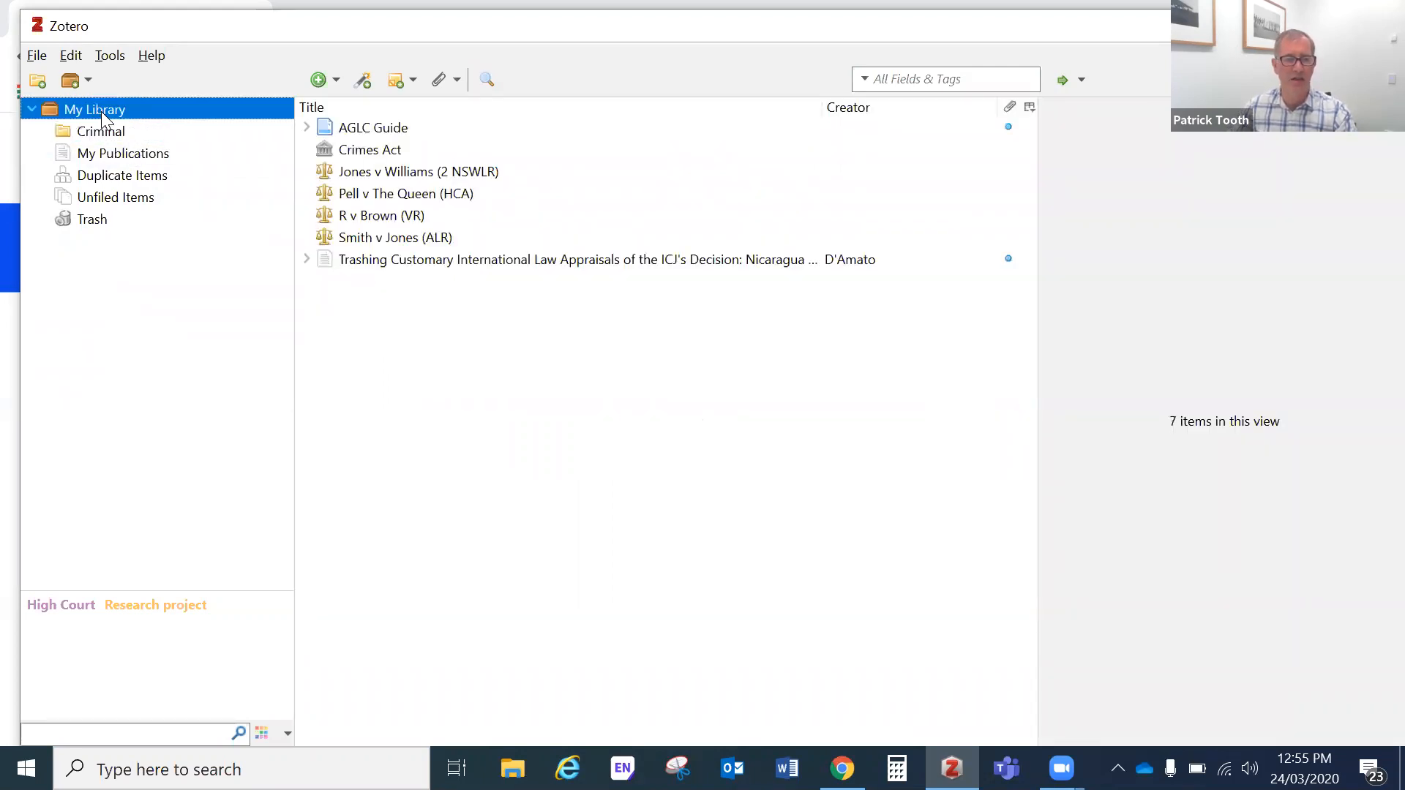
right_click(104, 110)
click(183, 152)
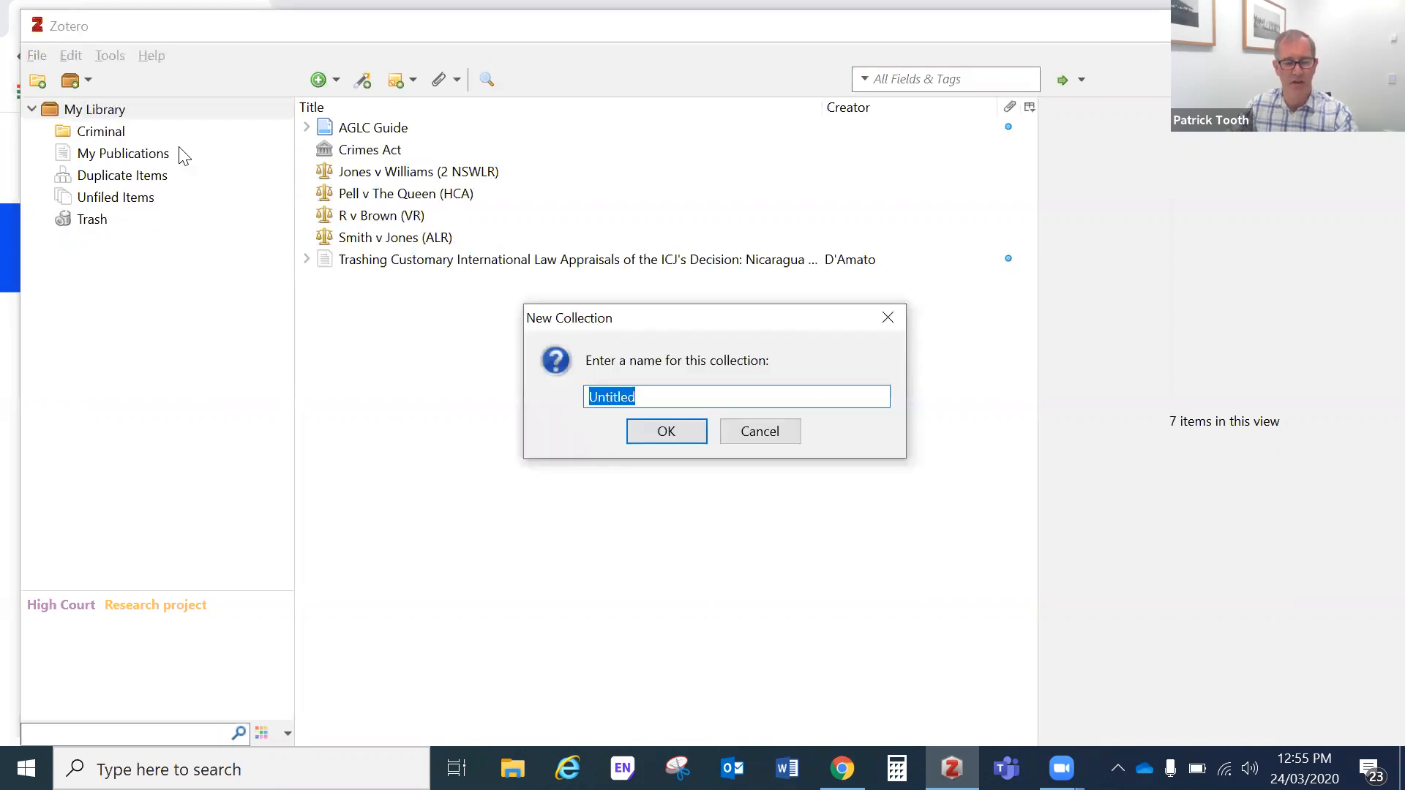
text(INt)
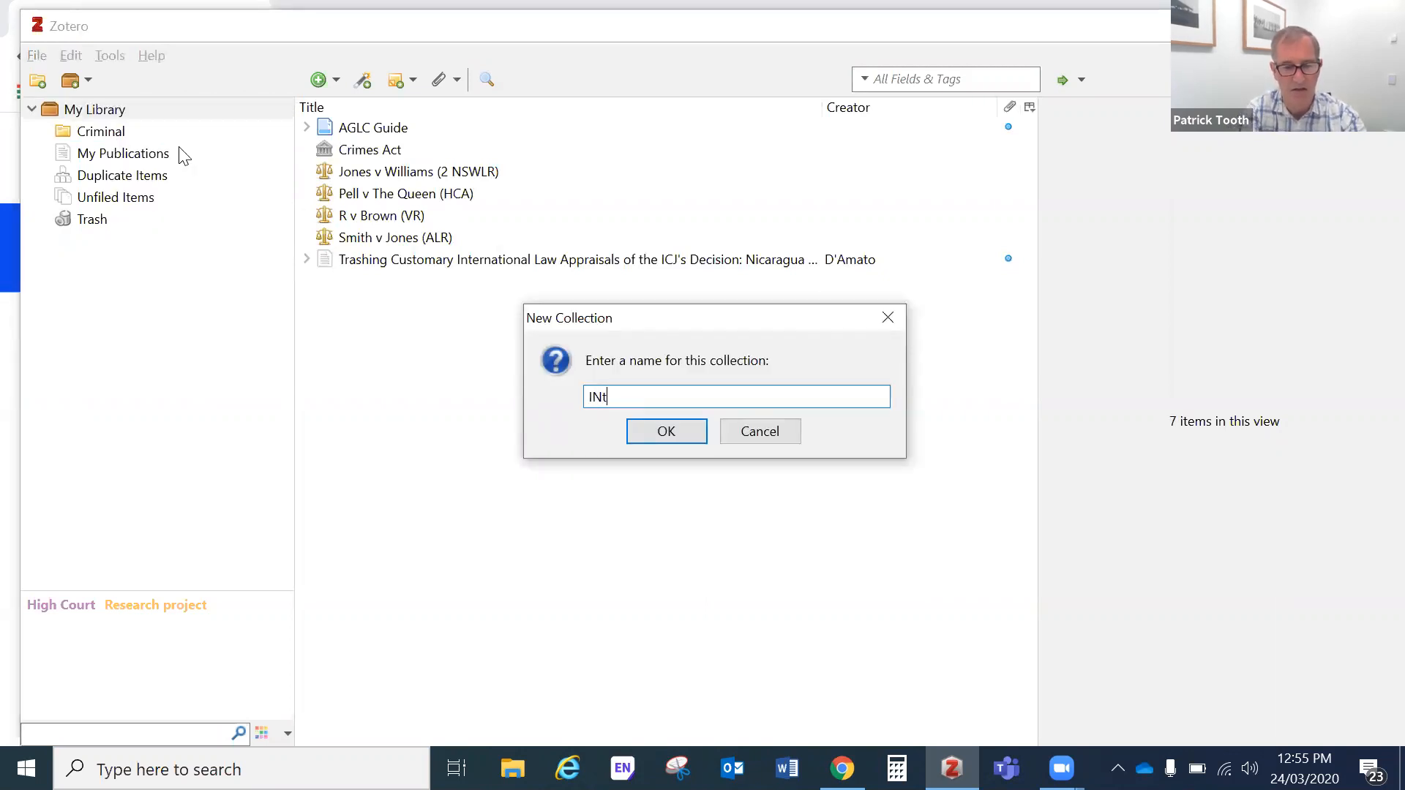
text(ernational)
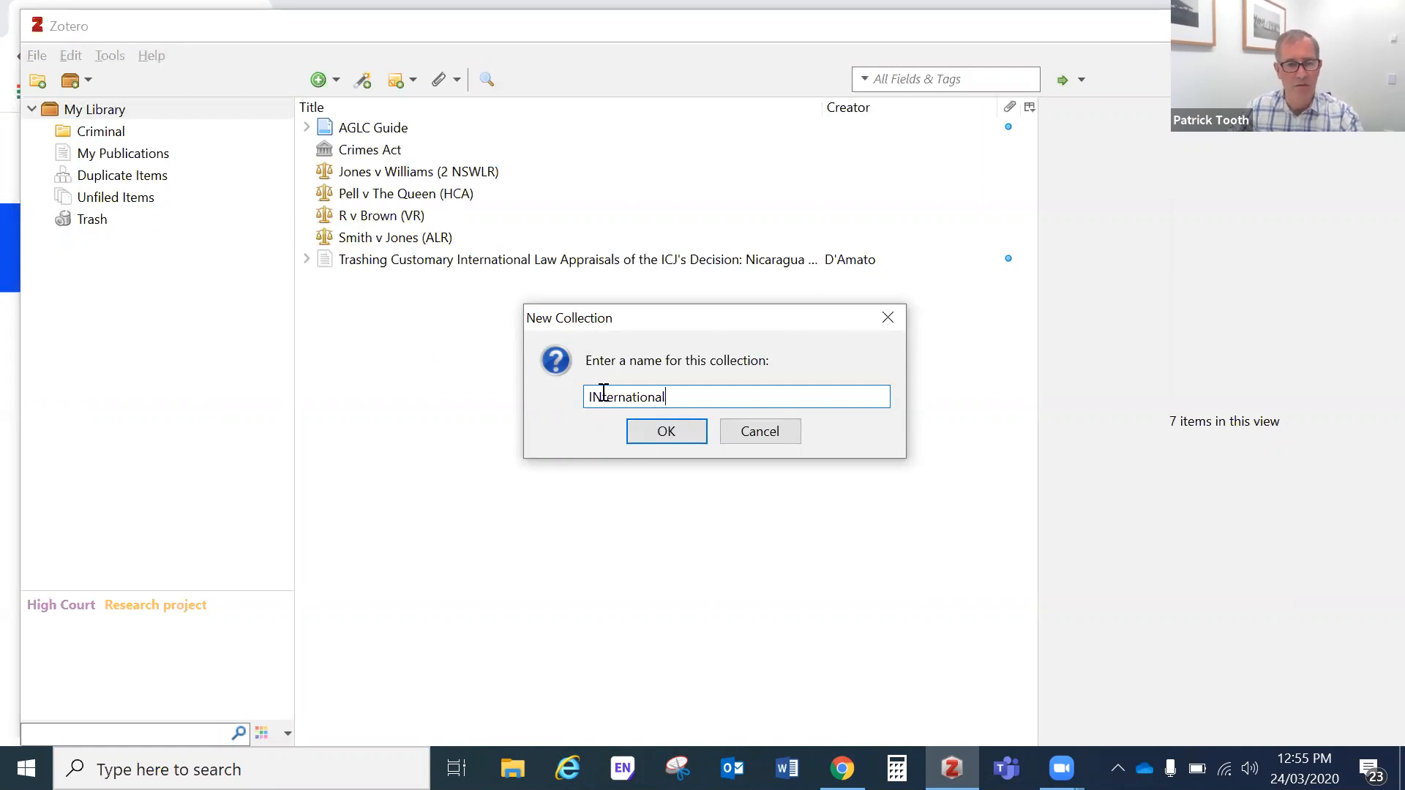
key(BackSpace)
text(n)
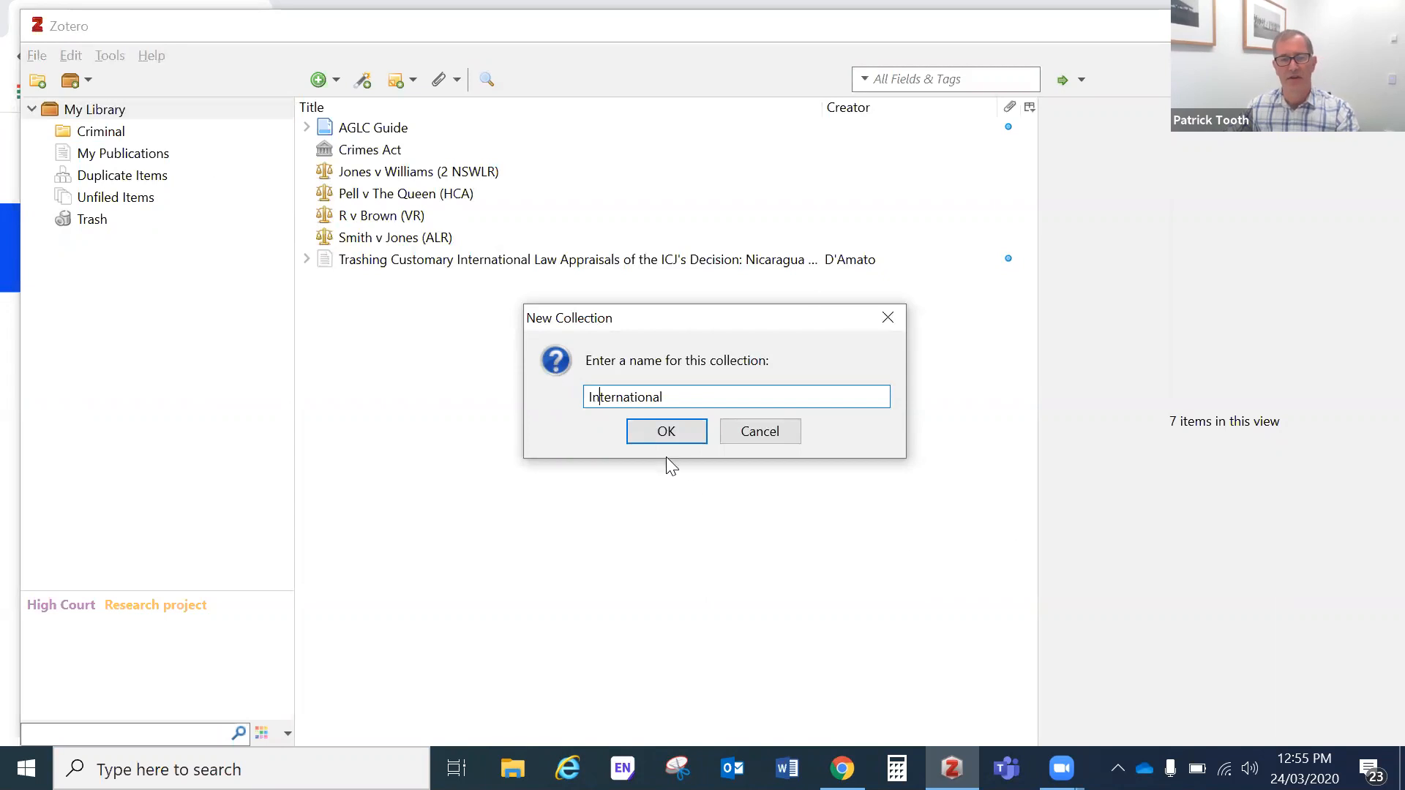
click(668, 430)
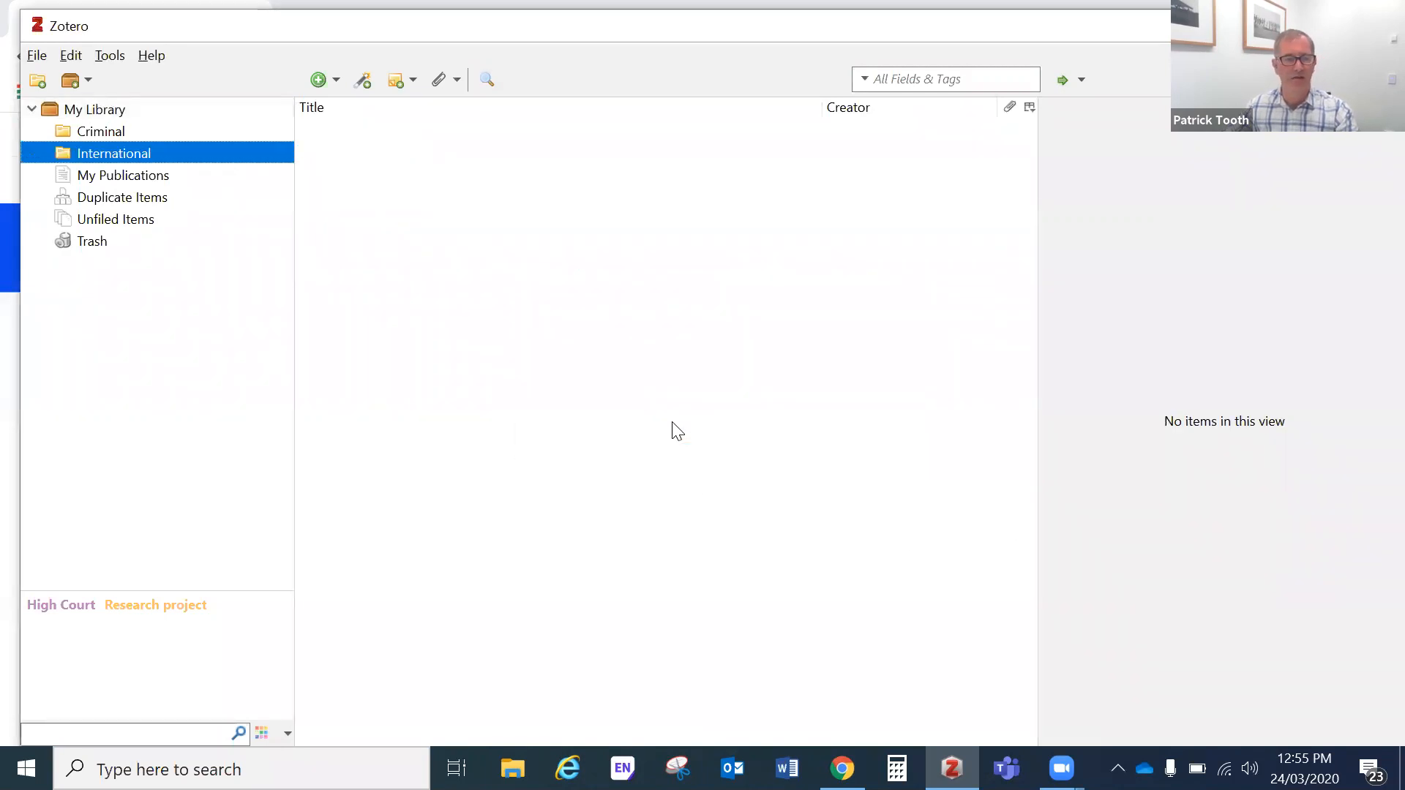
File Pell v The Queen (HCA), Smith v Jones (ALR) and the customary international law article into International.
click(115, 111)
drag(408, 193, 172, 153)
drag(366, 237, 169, 147)
click(389, 257)
drag(389, 257, 144, 155)
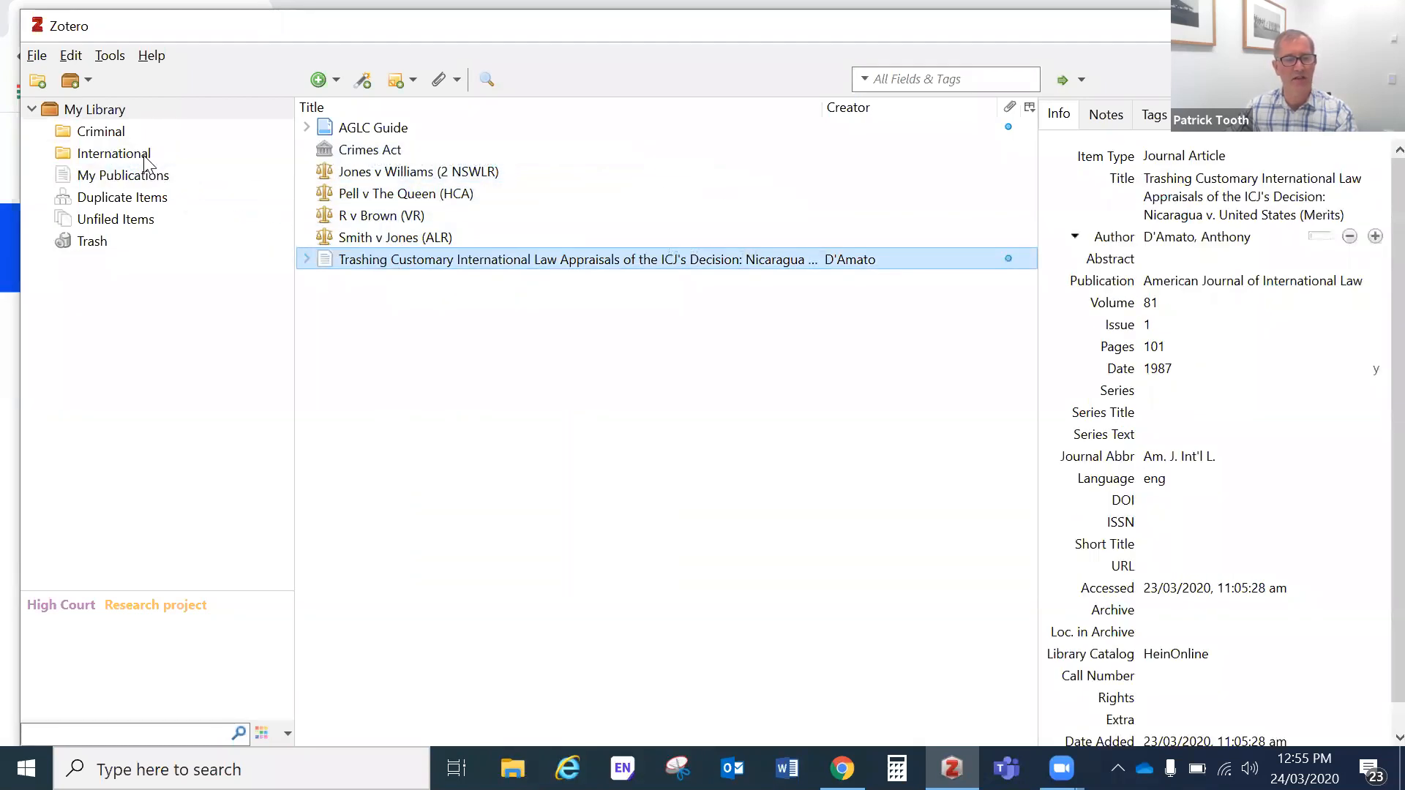
Add a subcollection named 'Australia' inside International.
click(101, 154)
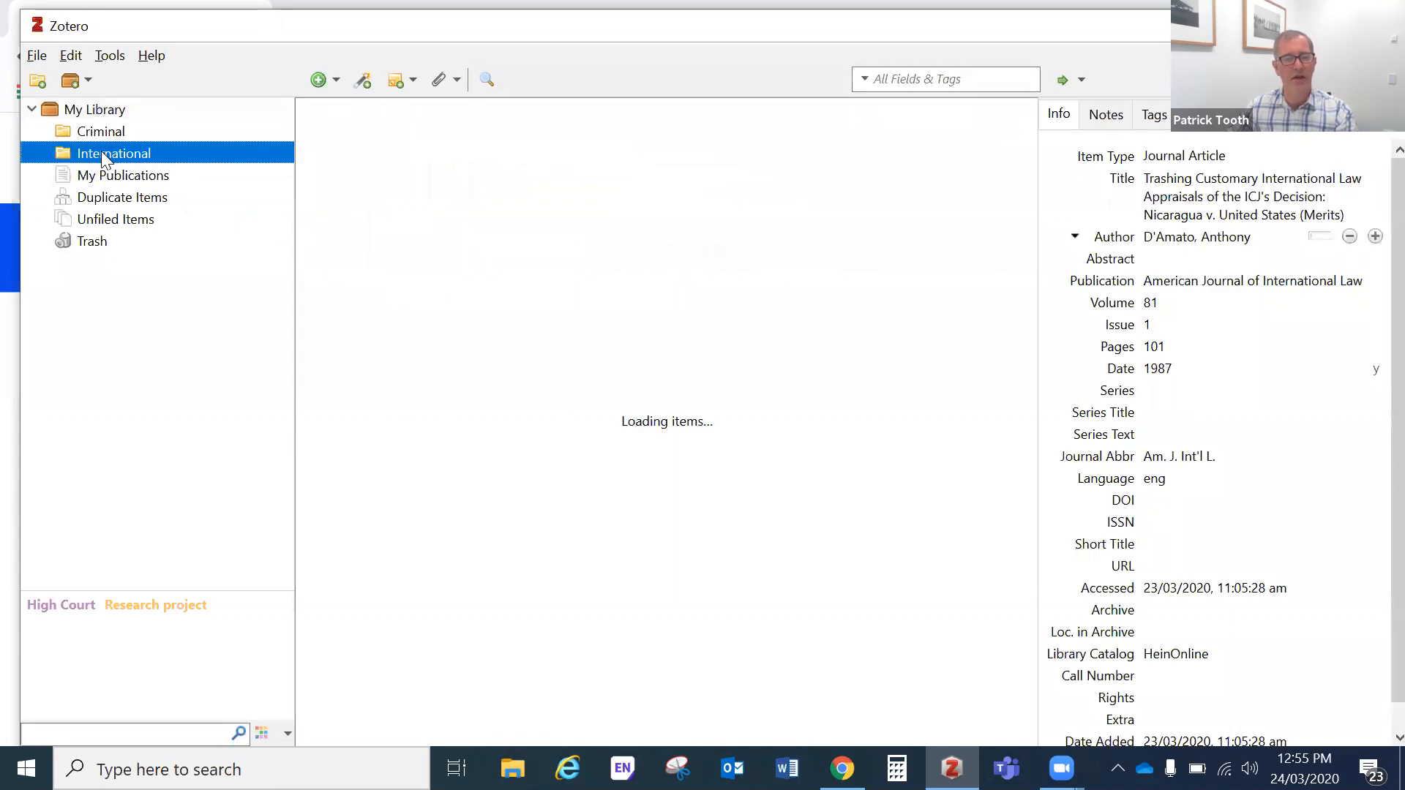
right_click(102, 154)
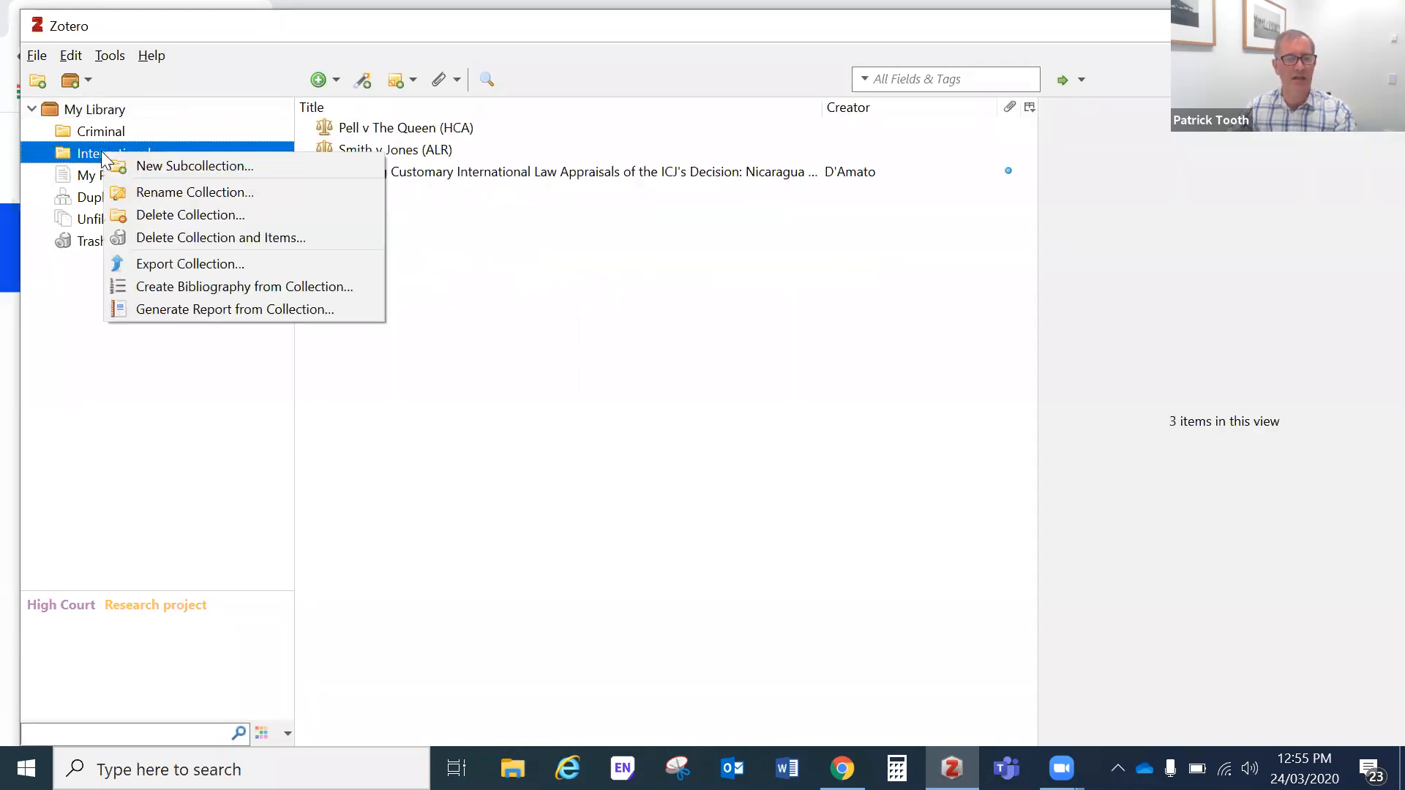
click(189, 165)
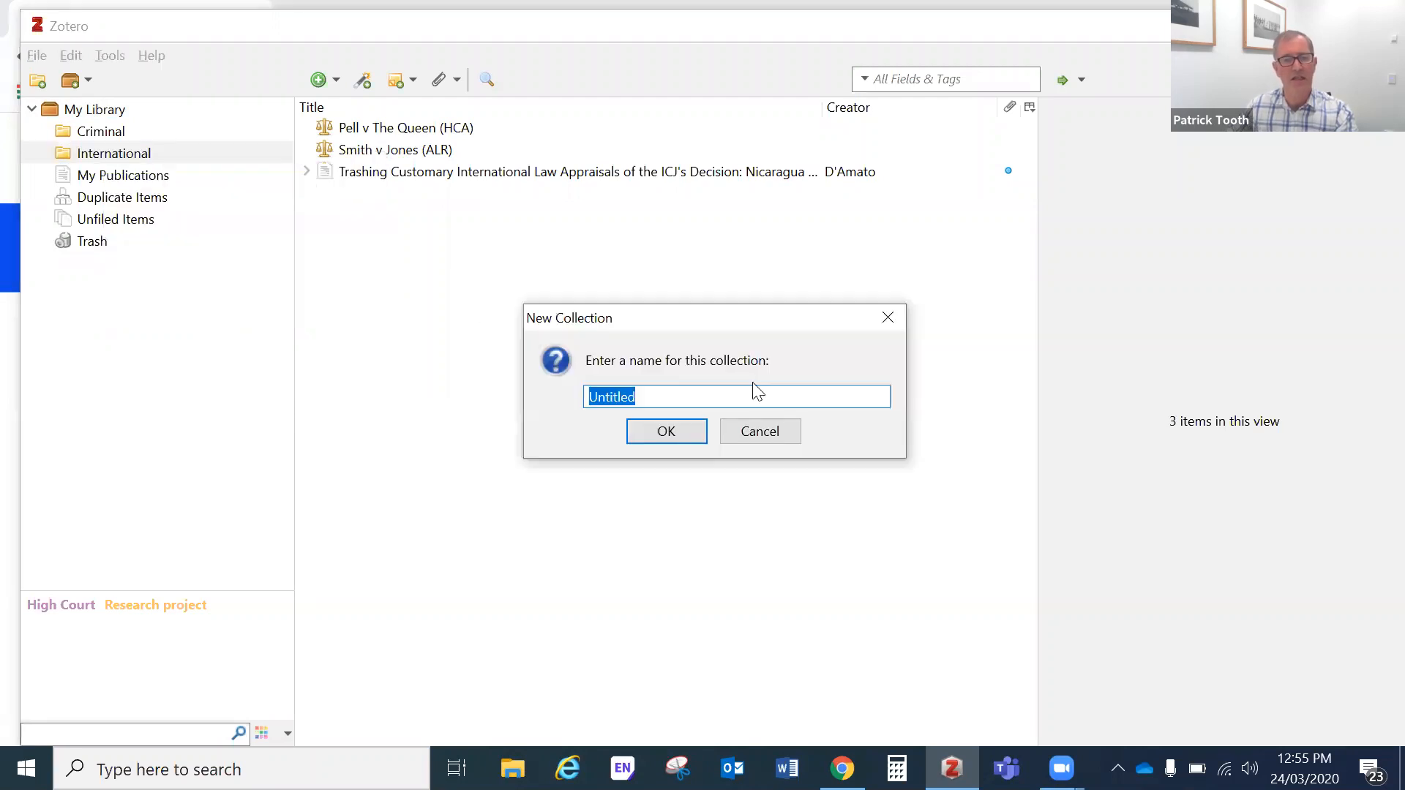
text(Australia)
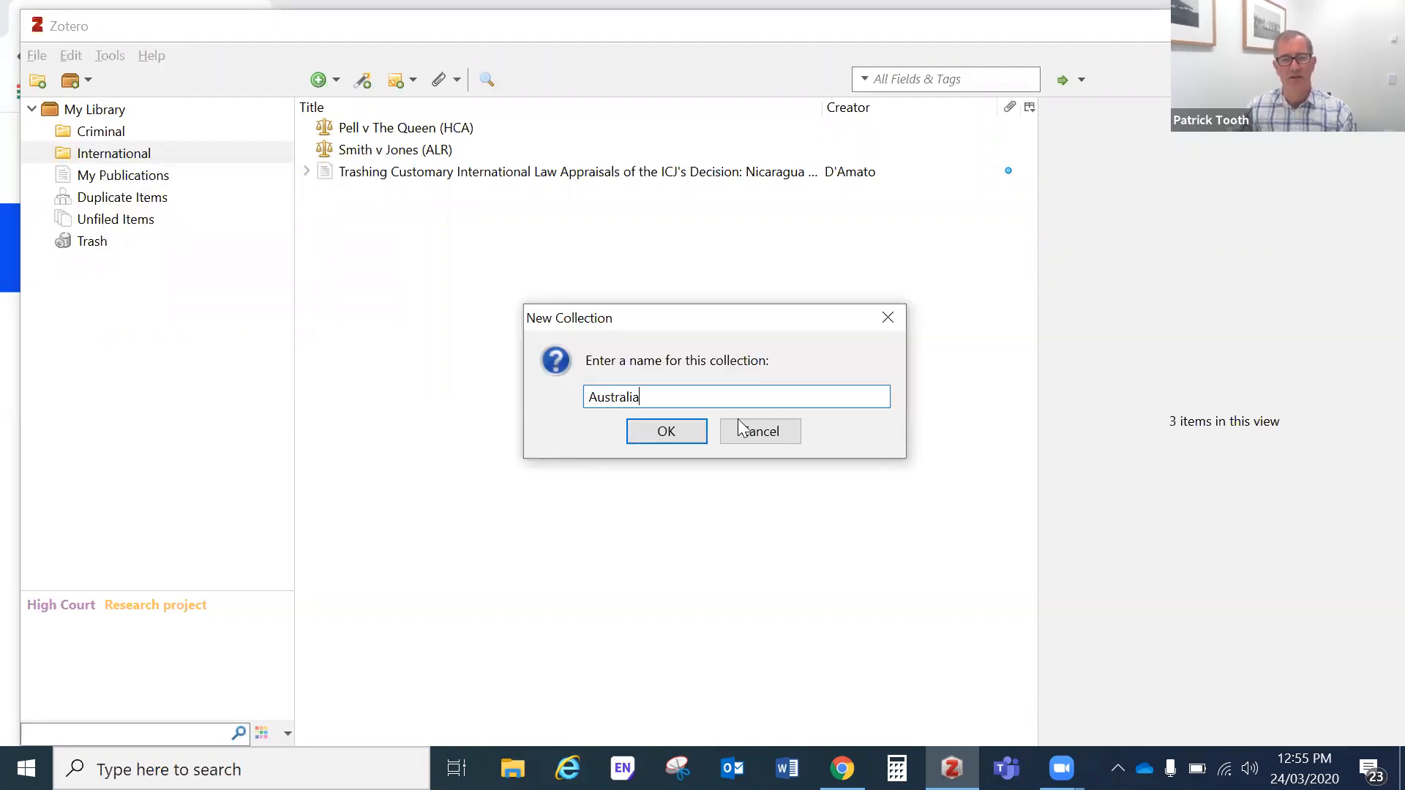
click(666, 432)
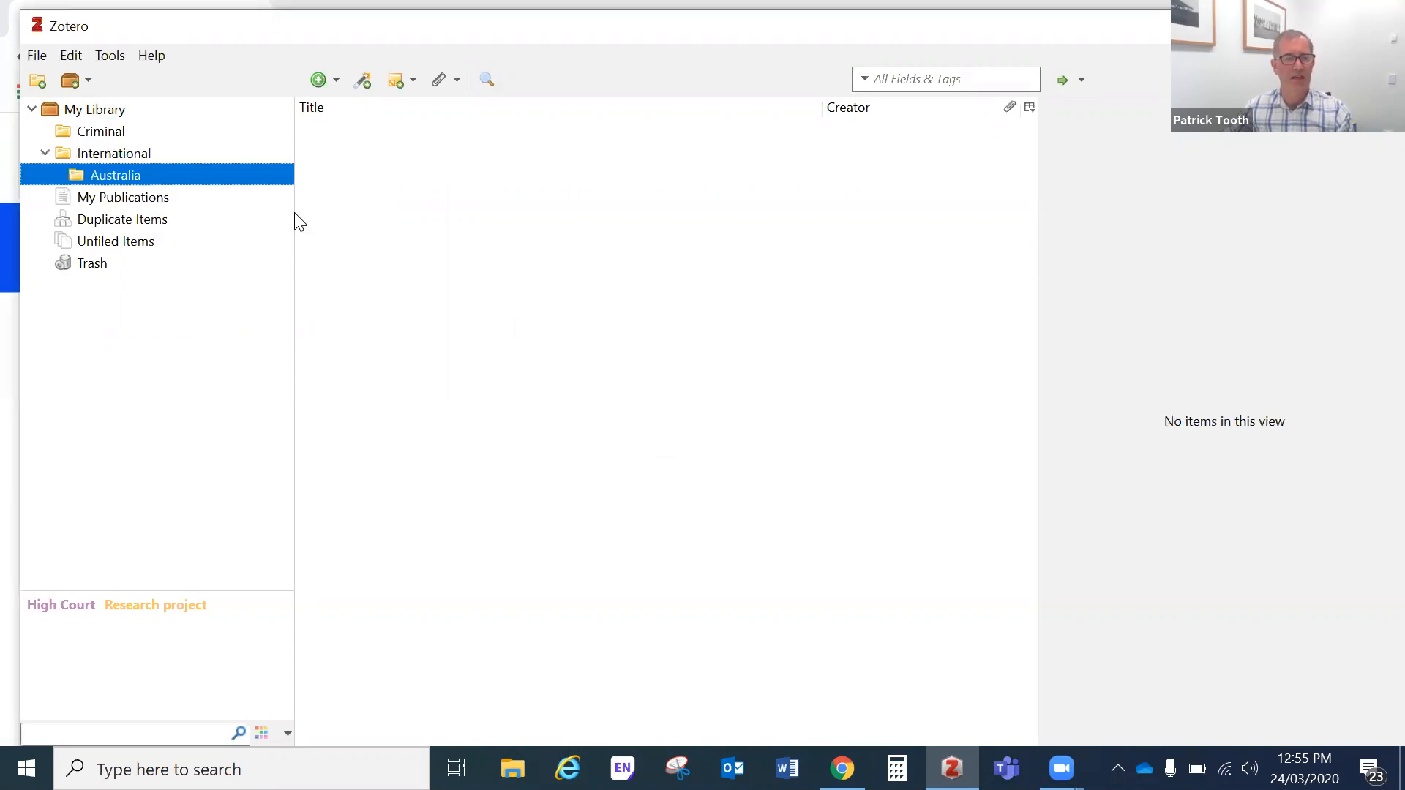
File Crimes Act and the AGLC Guide into the Australia subcollection.
click(94, 109)
drag(370, 150, 176, 176)
drag(362, 127, 137, 183)
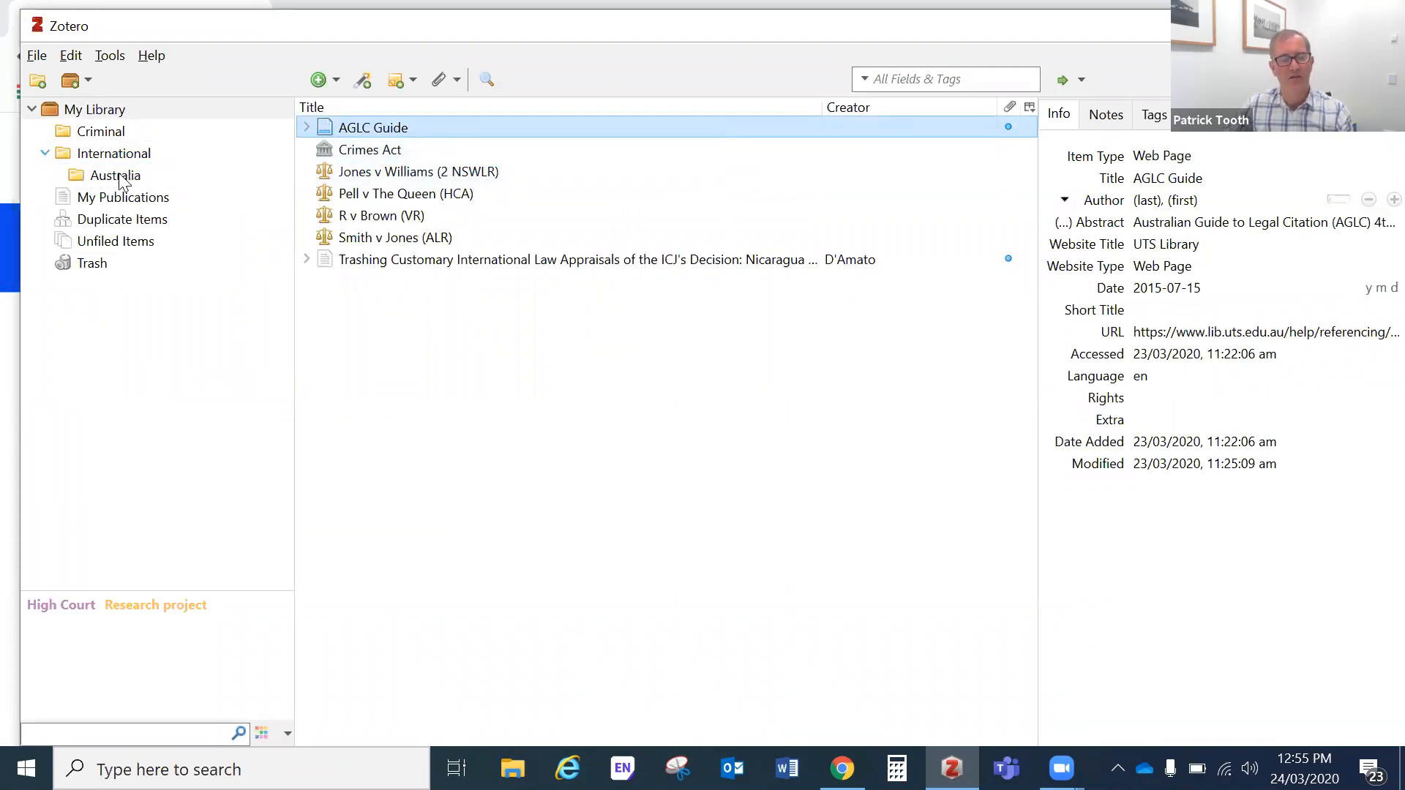
right_click(119, 179)
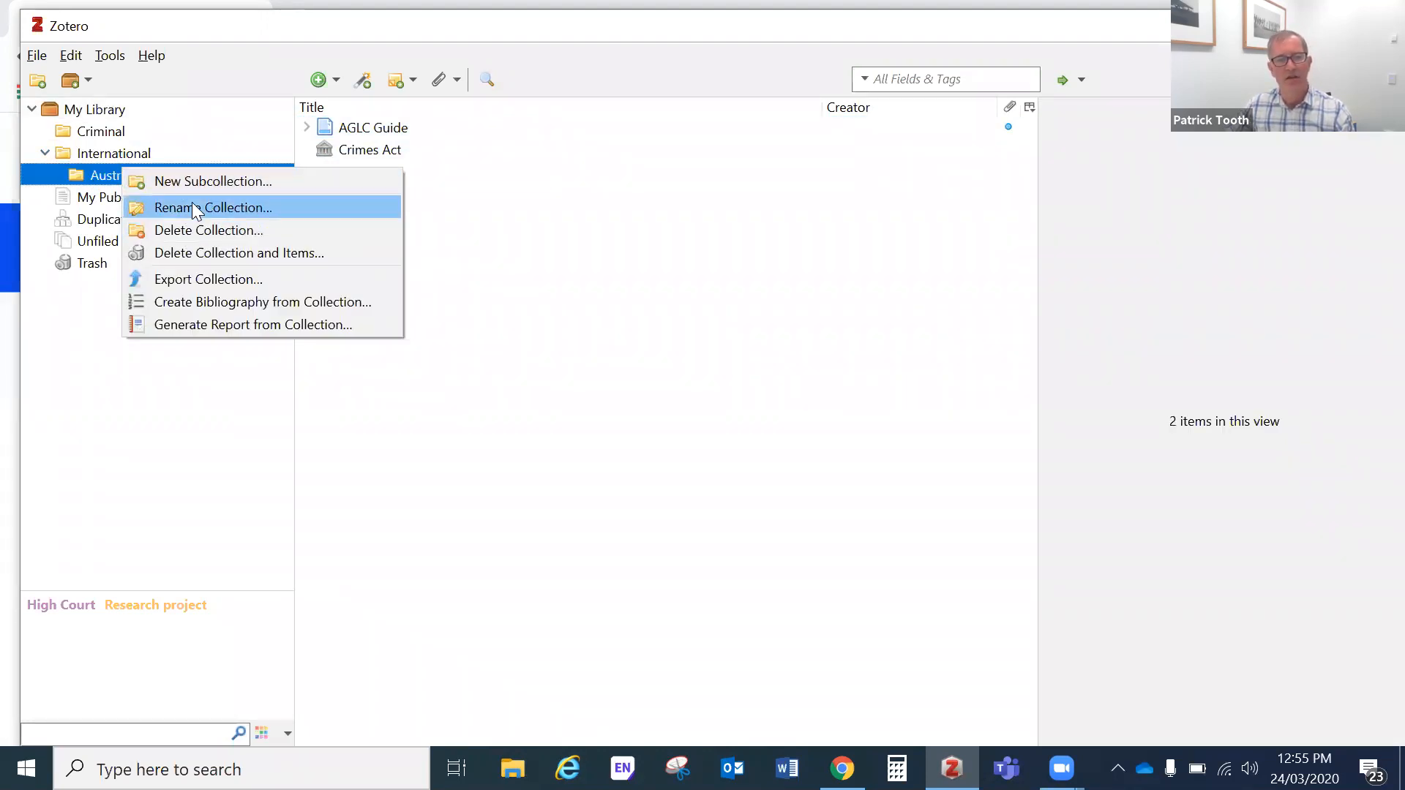
click(98, 150)
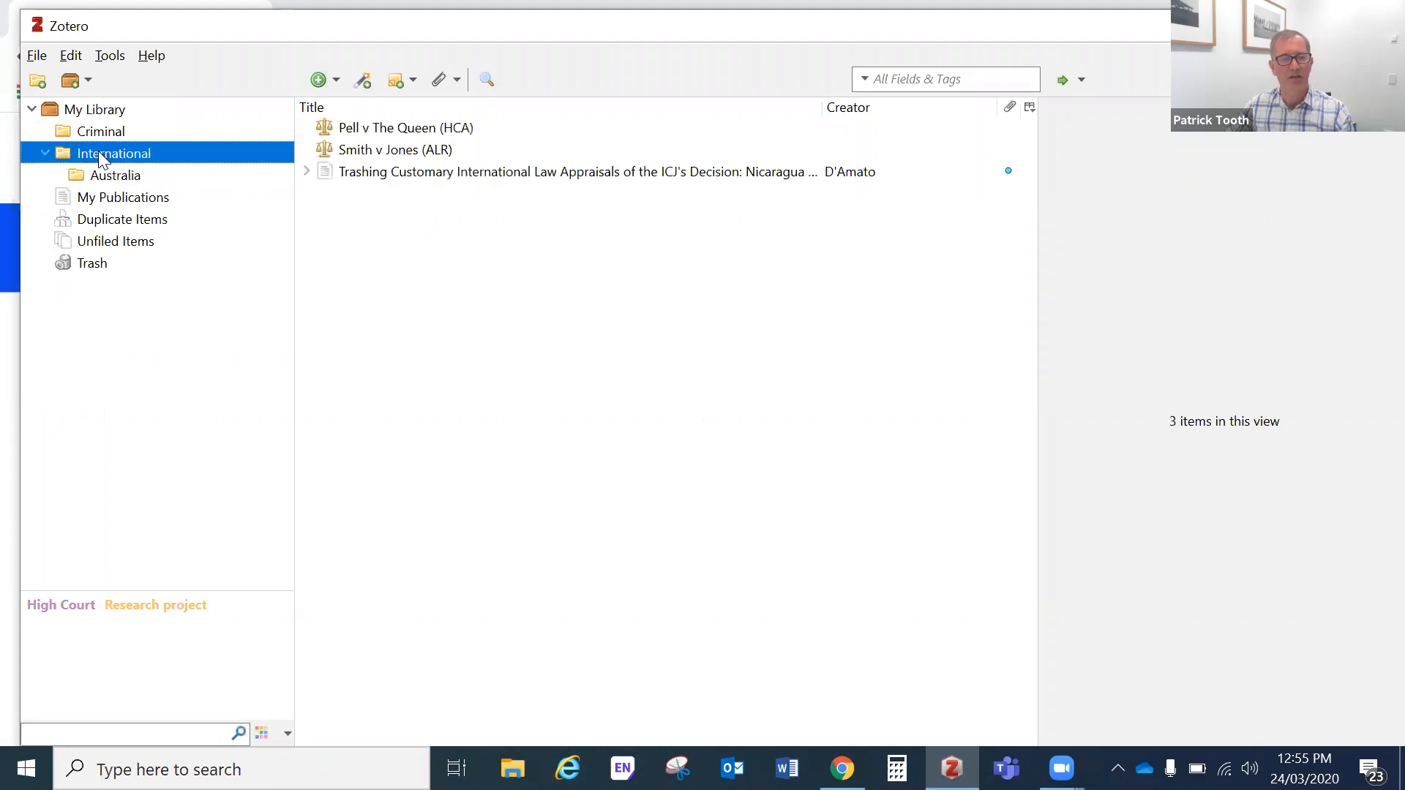
right_click(98, 150)
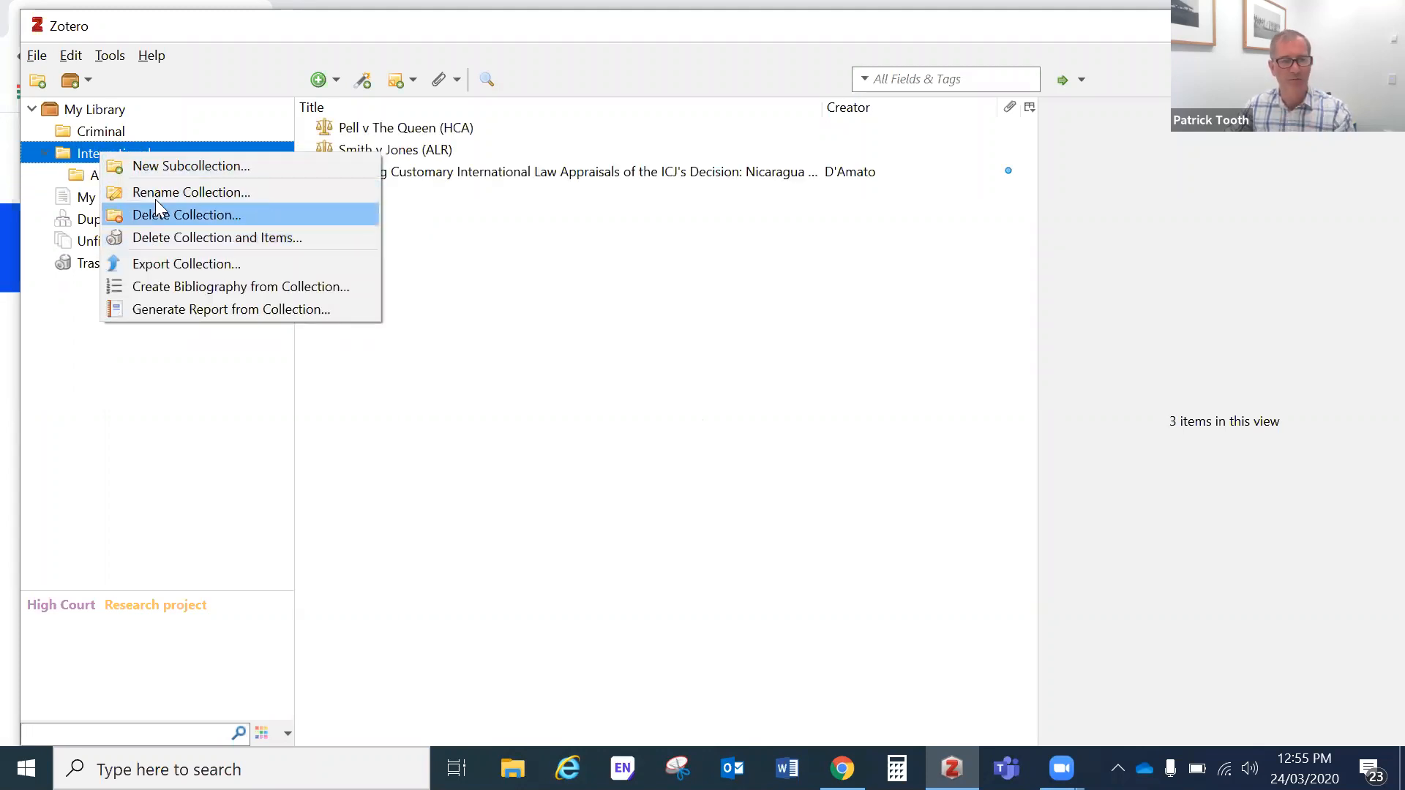
Review the Criminal and International collections, then return to all seven library items.
click(102, 134)
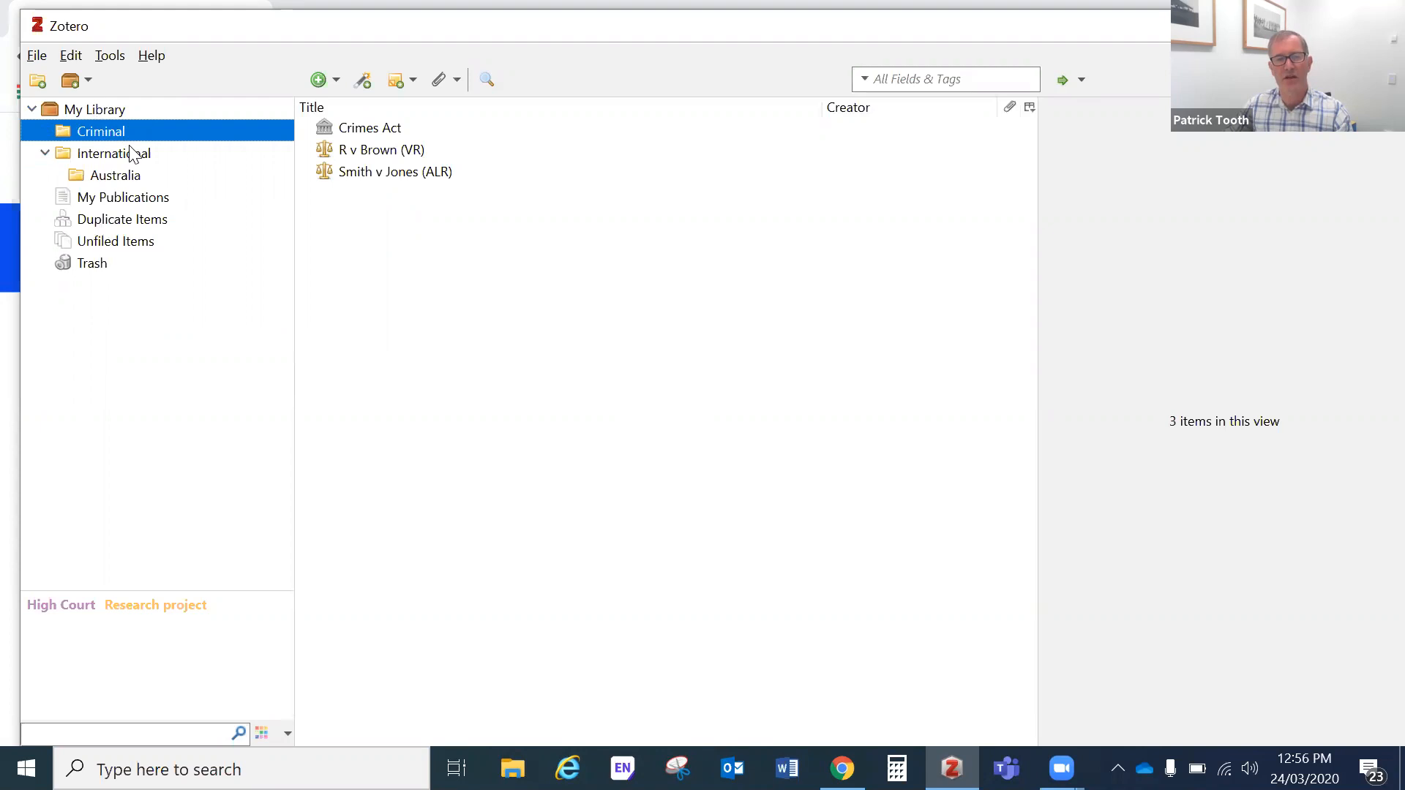
key(Up)
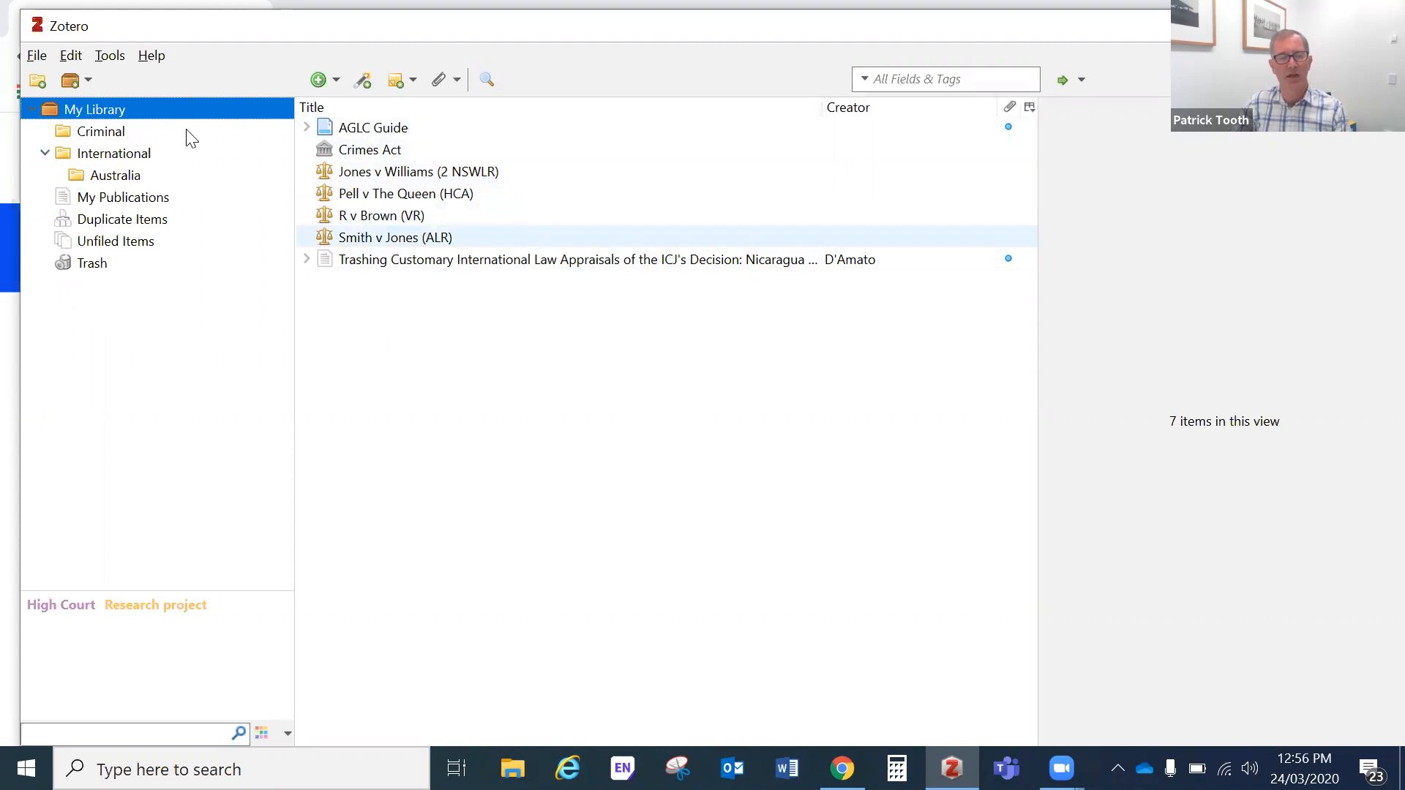
right_click(114, 107)
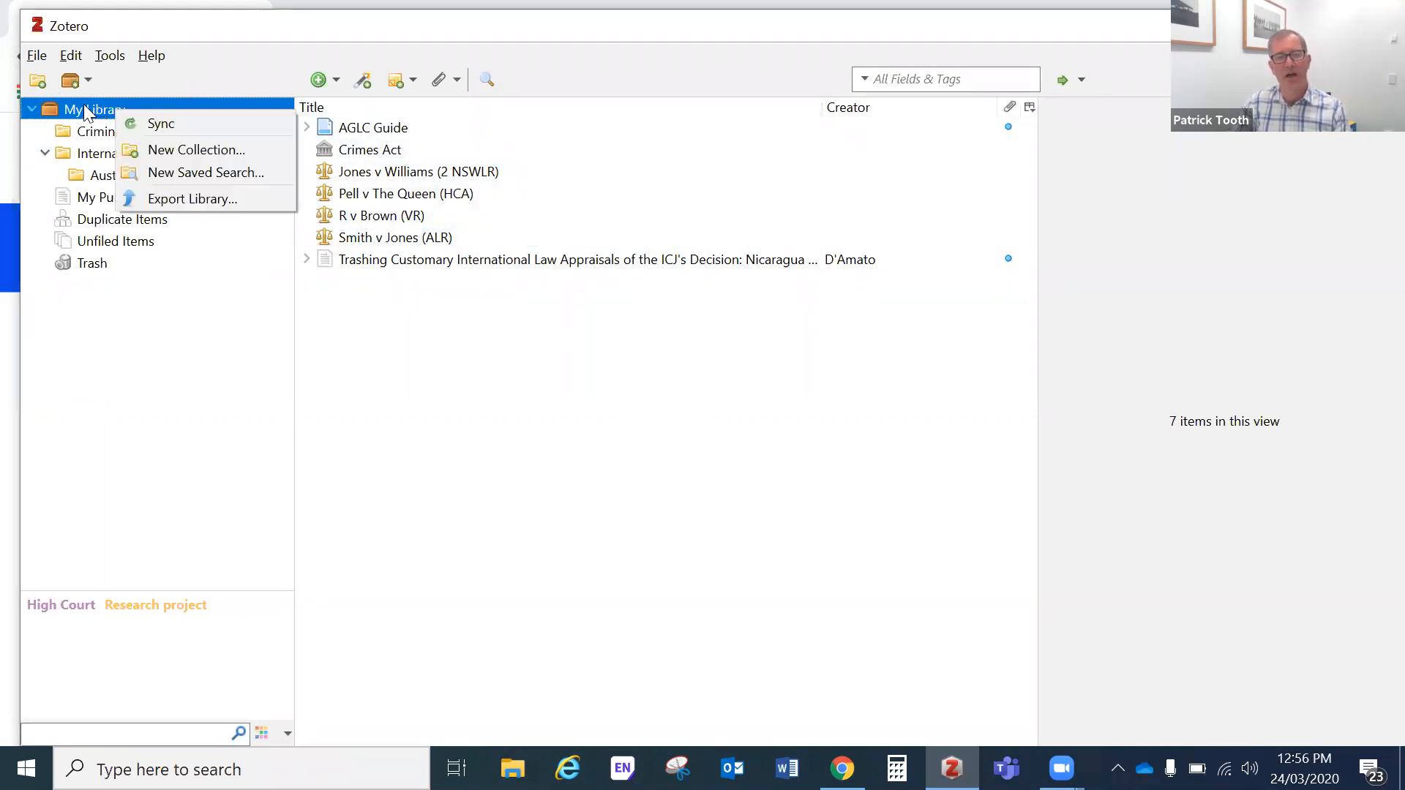
click(81, 153)
right_click(107, 152)
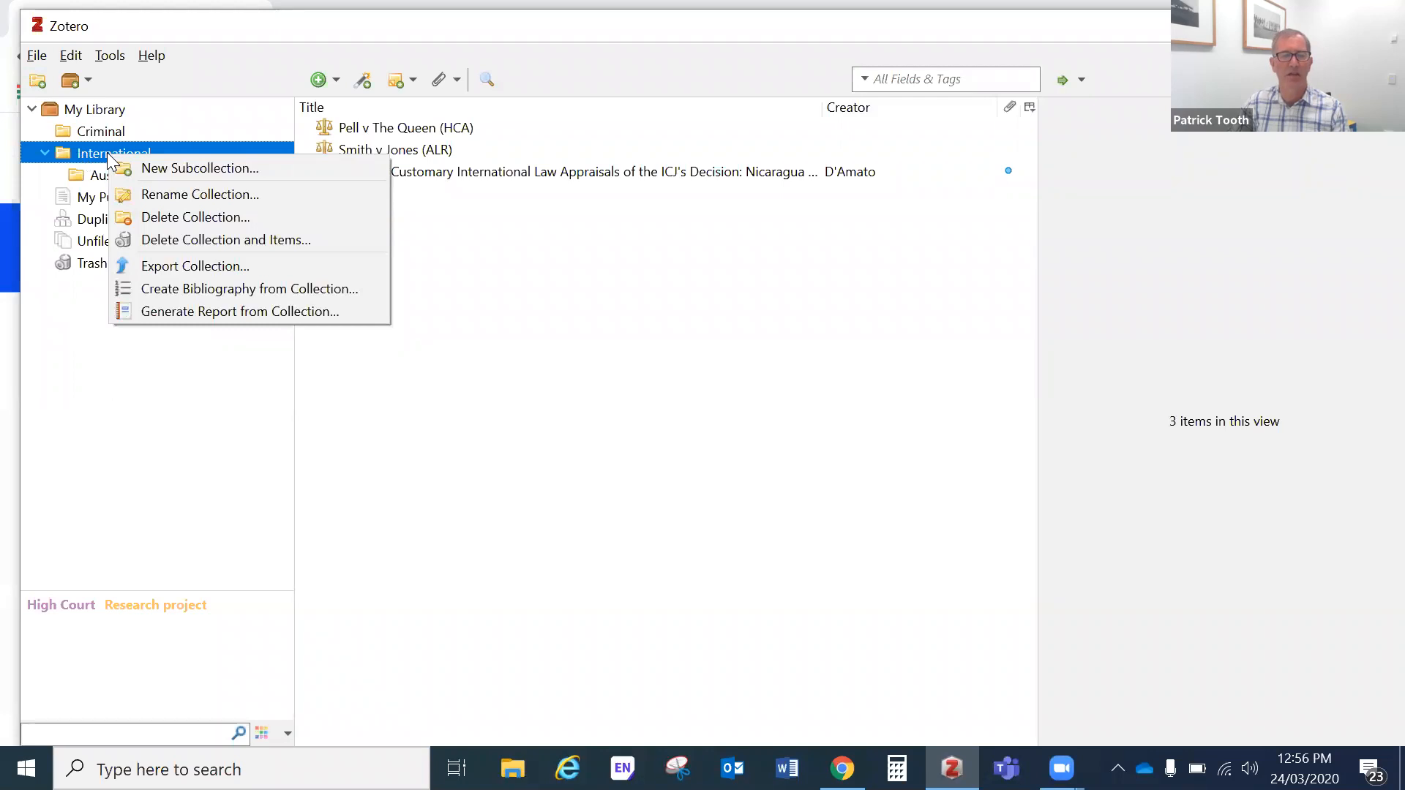
click(644, 351)
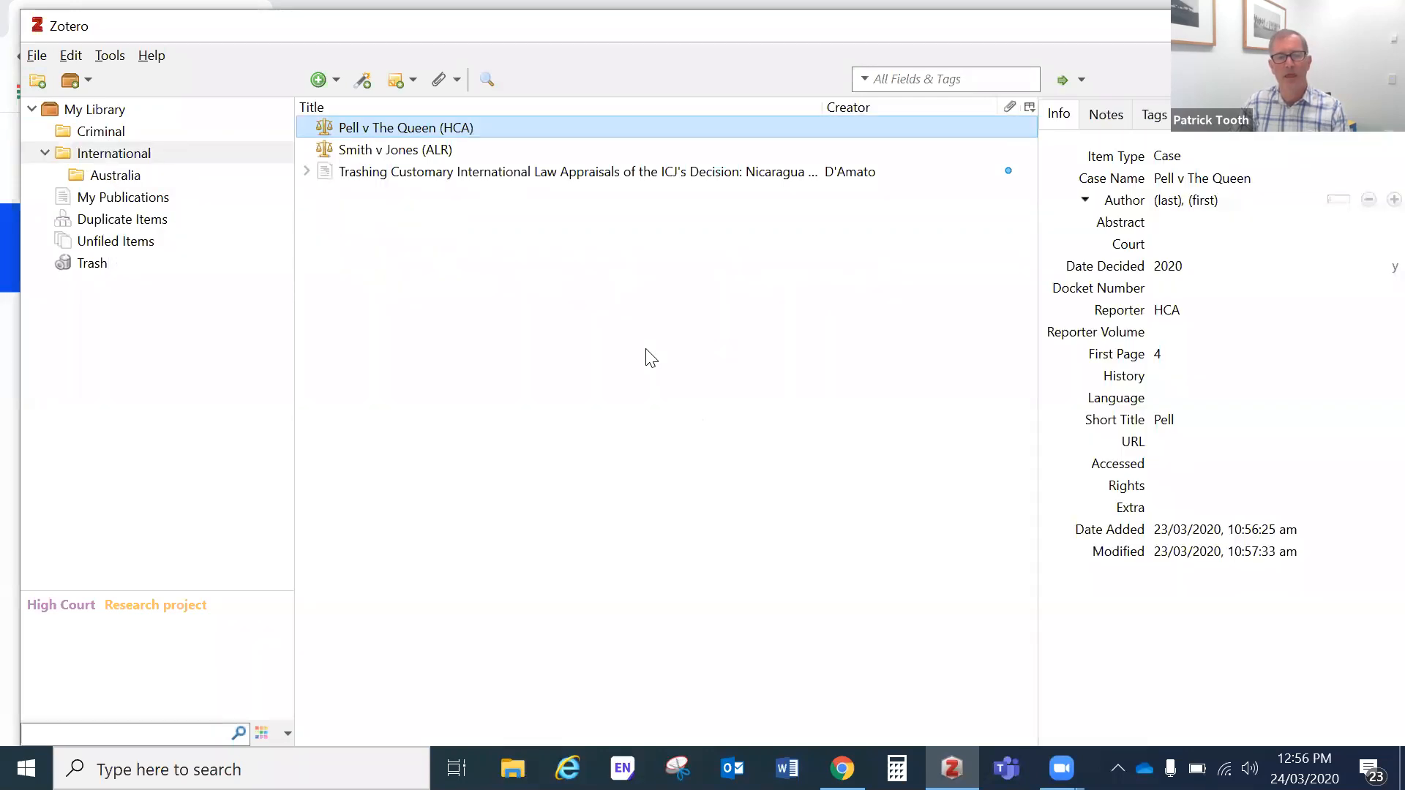
click(112, 110)
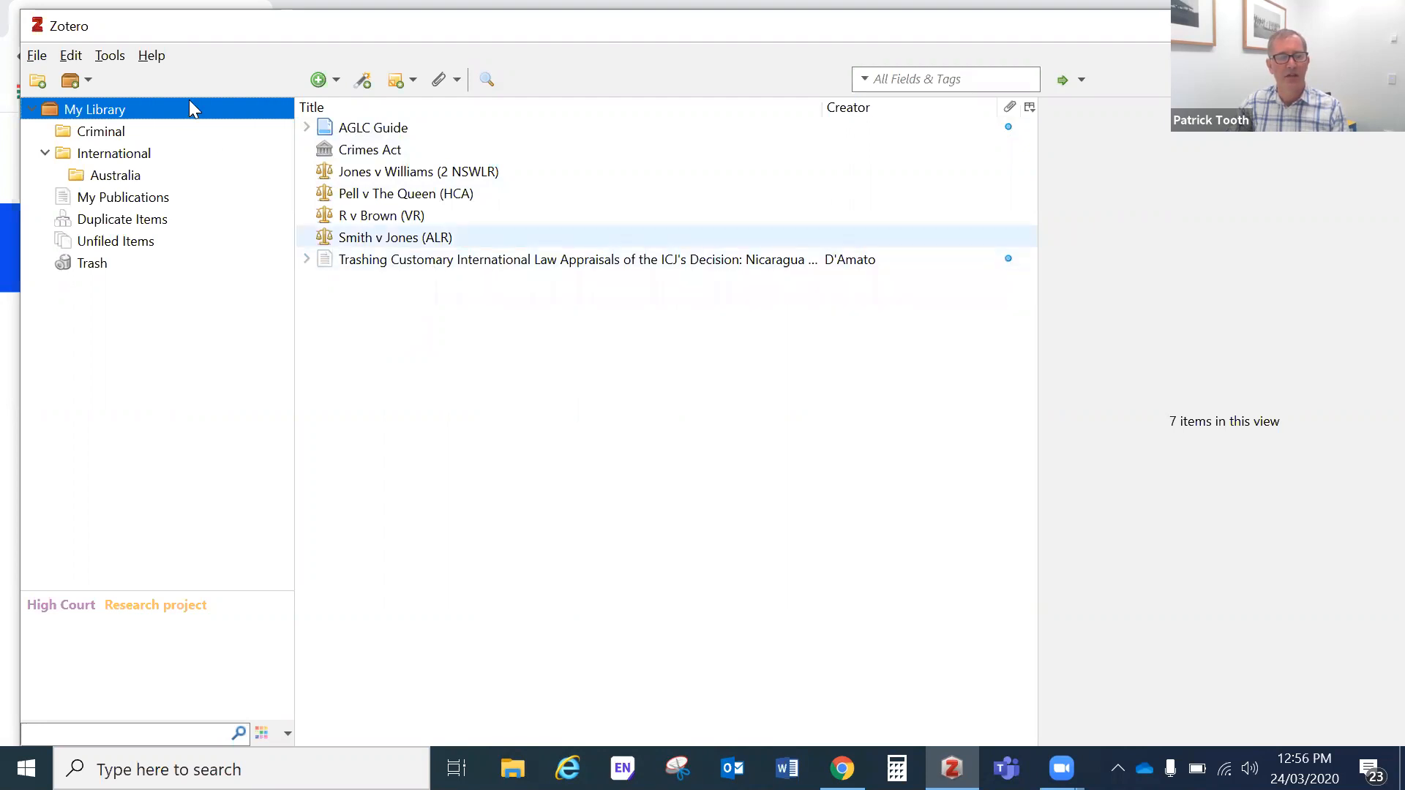
Open the Edit menu to reach Preferences.
click(71, 57)
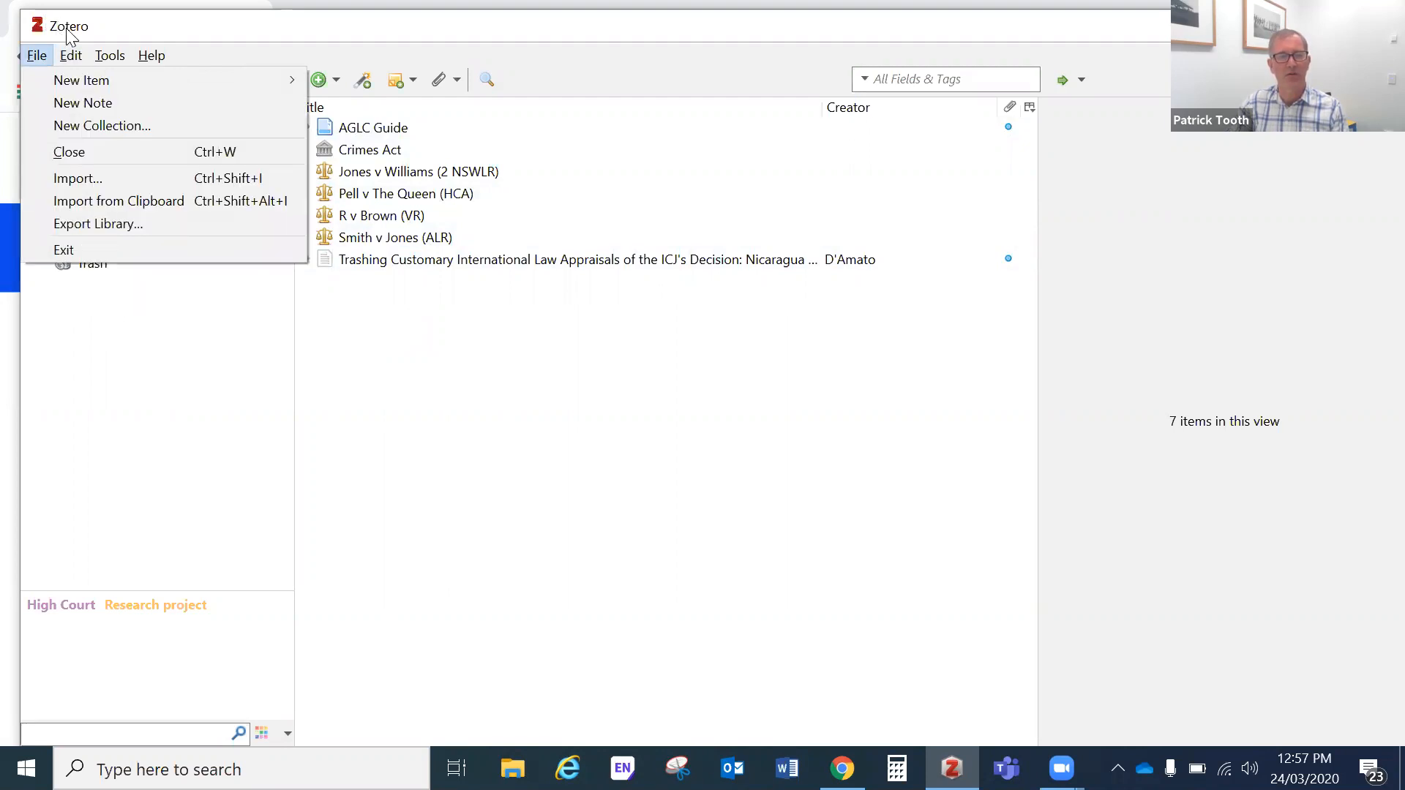
click(43, 54)
click(73, 55)
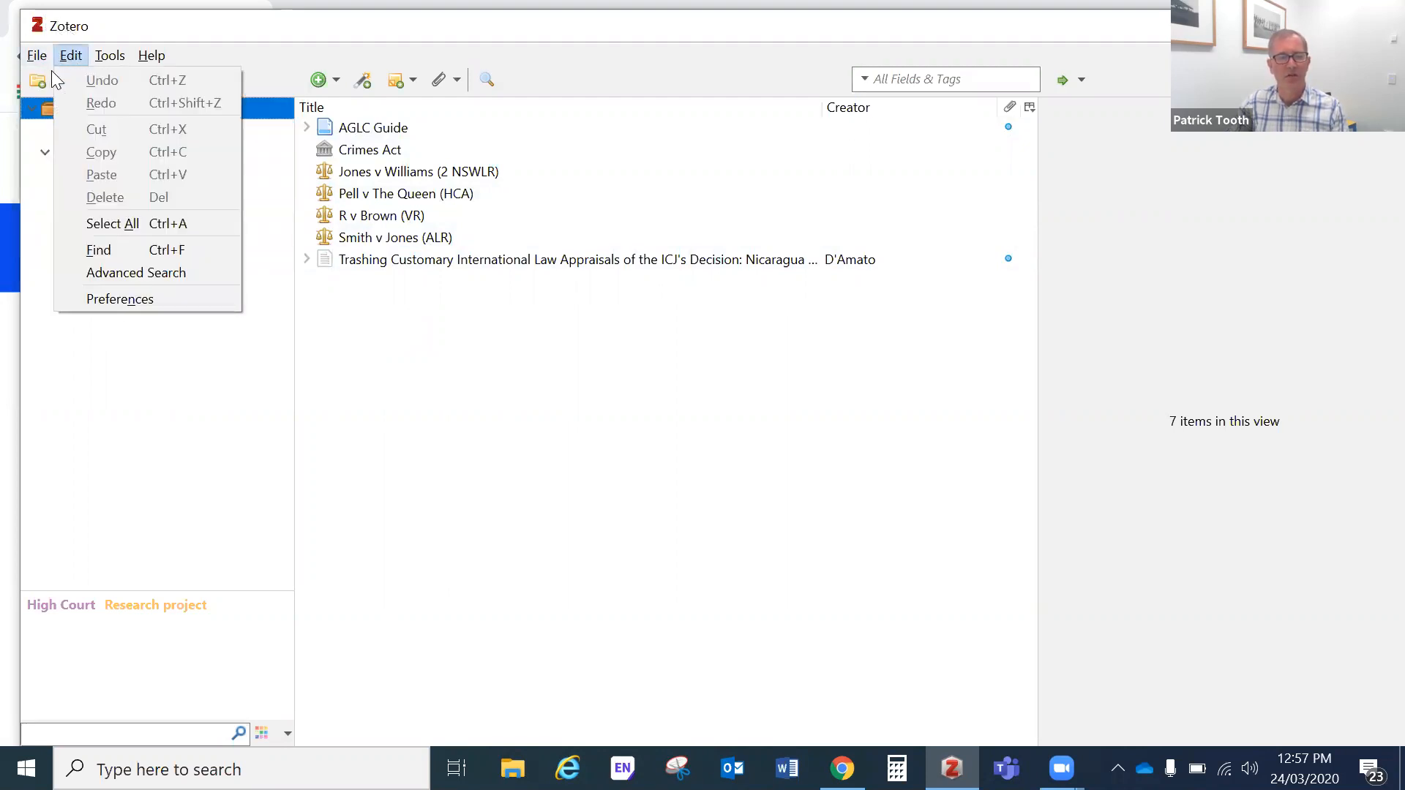
In Preferences, select Australian Guide to Legal Citation under Cite, then view the Sync settings.
click(123, 298)
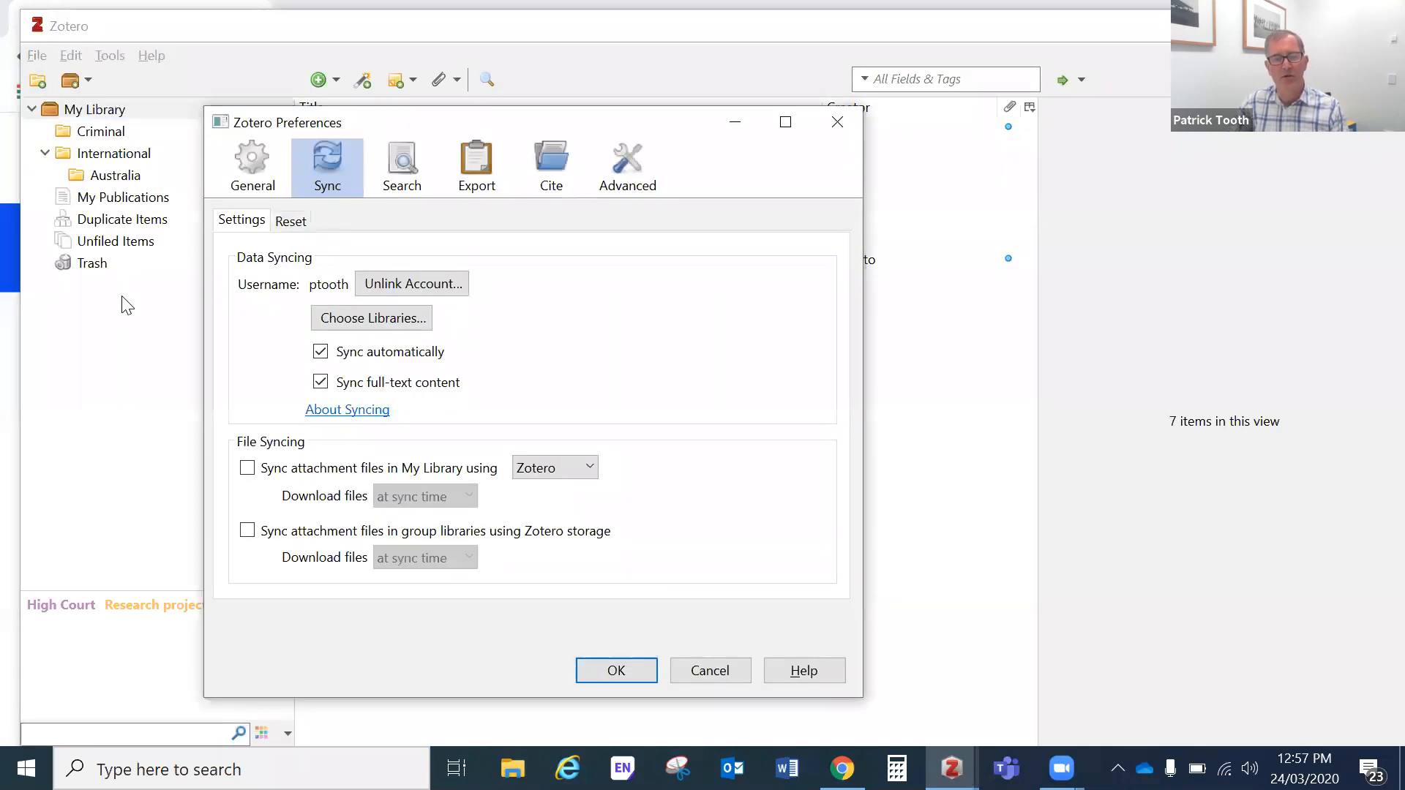
click(555, 158)
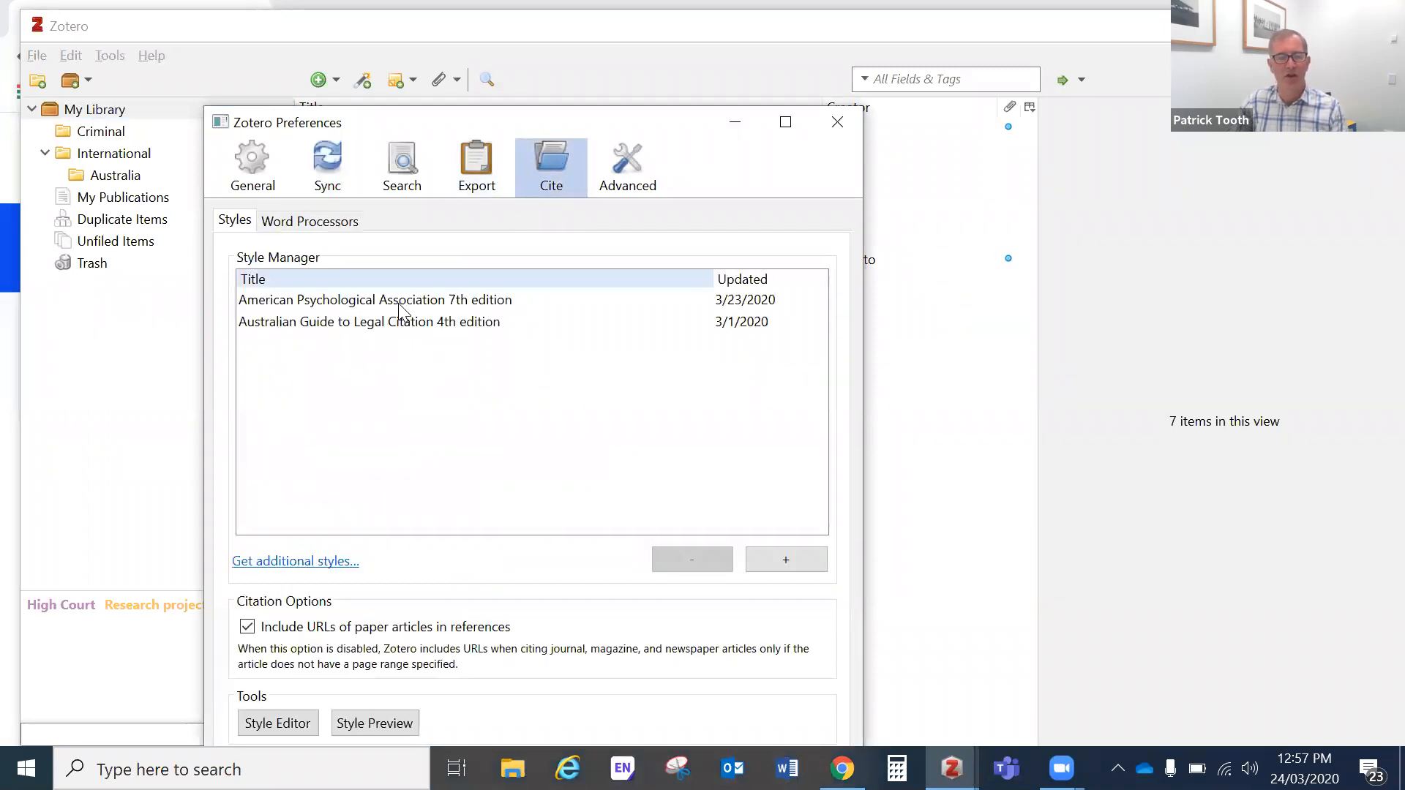
click(350, 326)
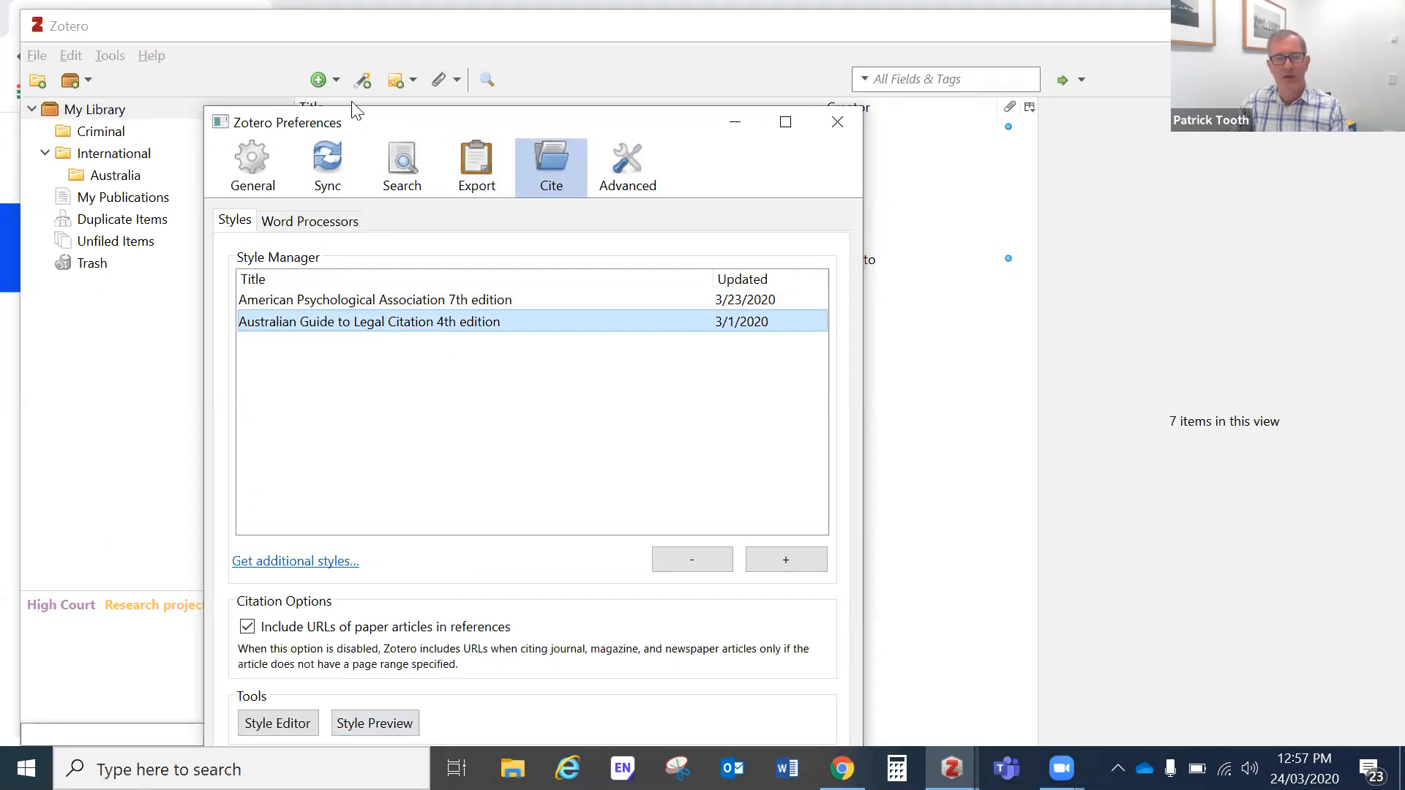
drag(357, 110, 341, 103)
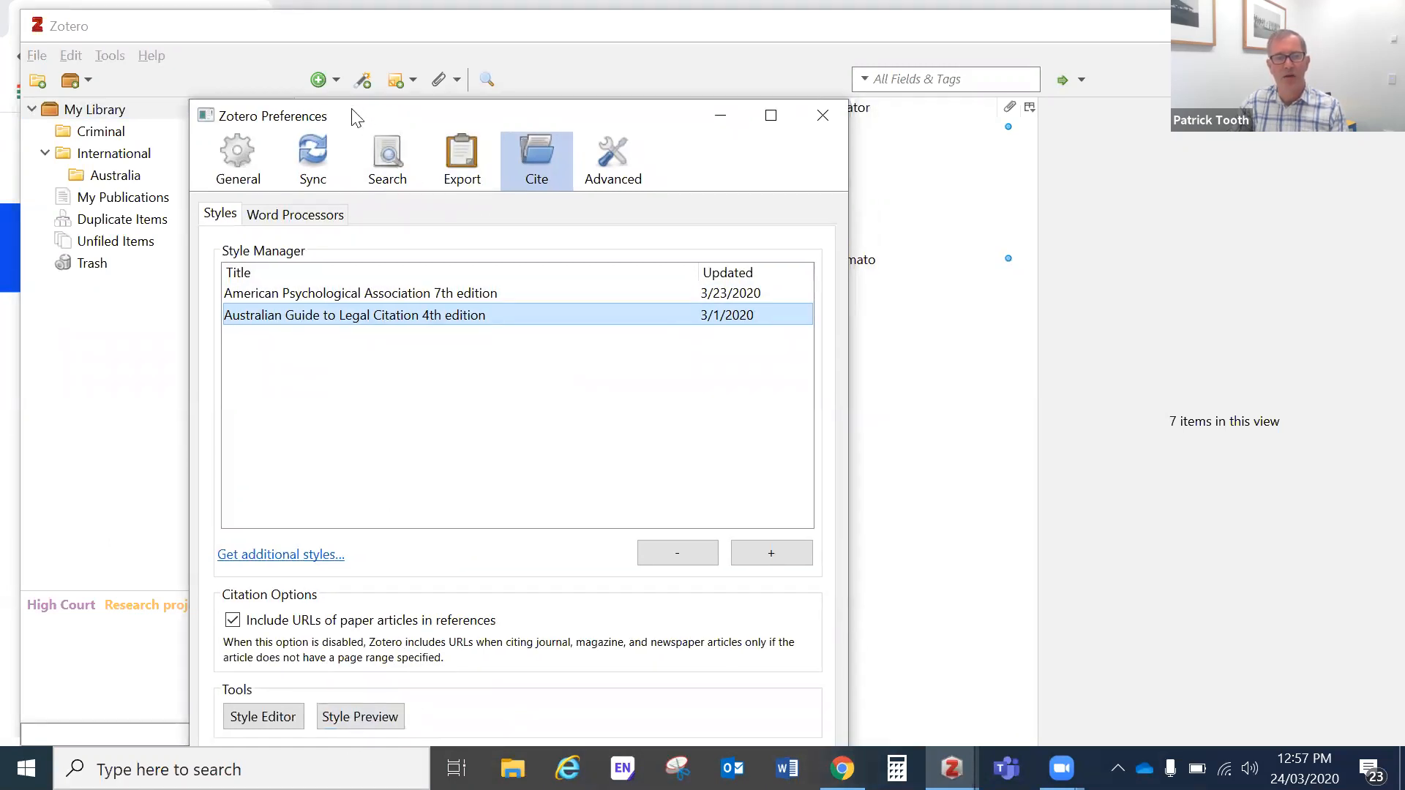
click(311, 150)
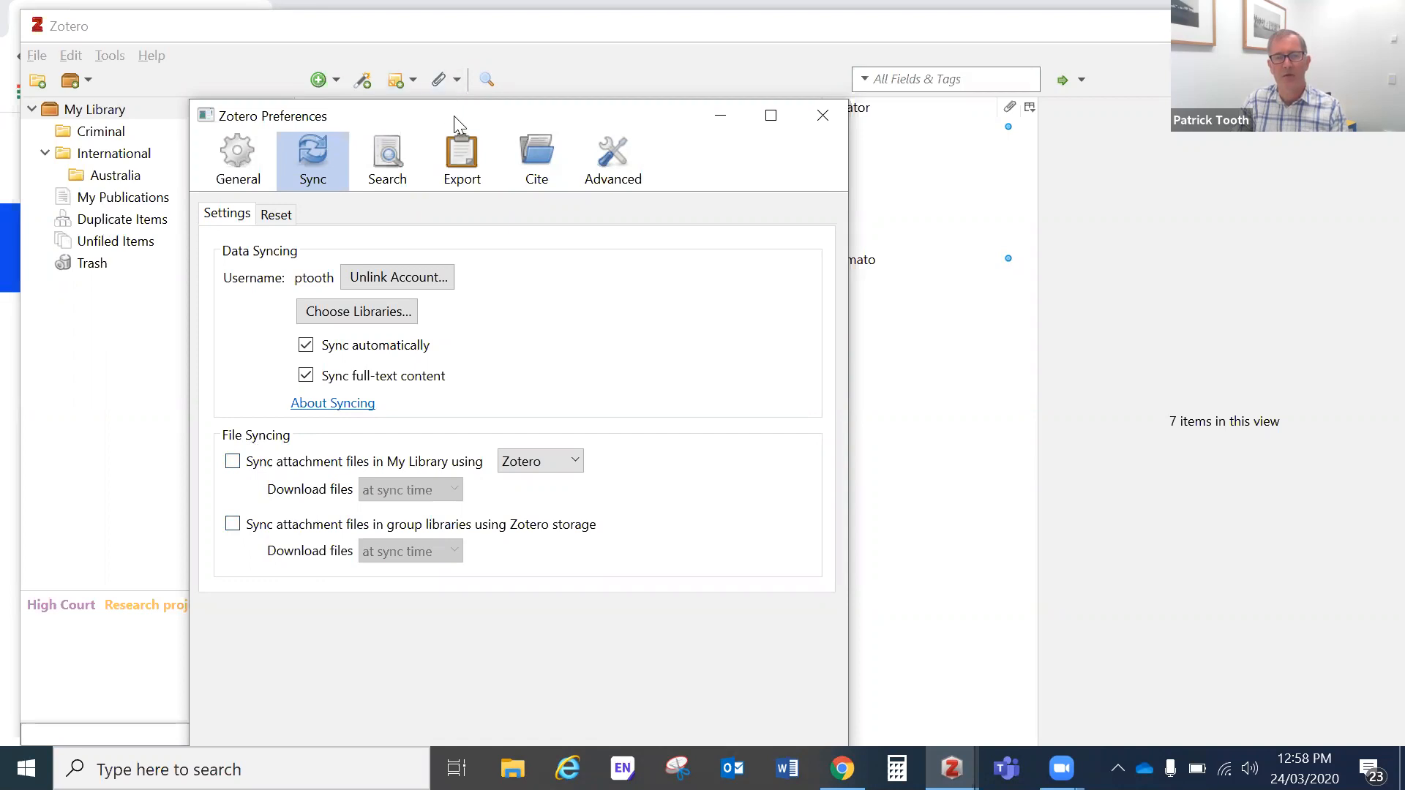
drag(454, 116, 853, 103)
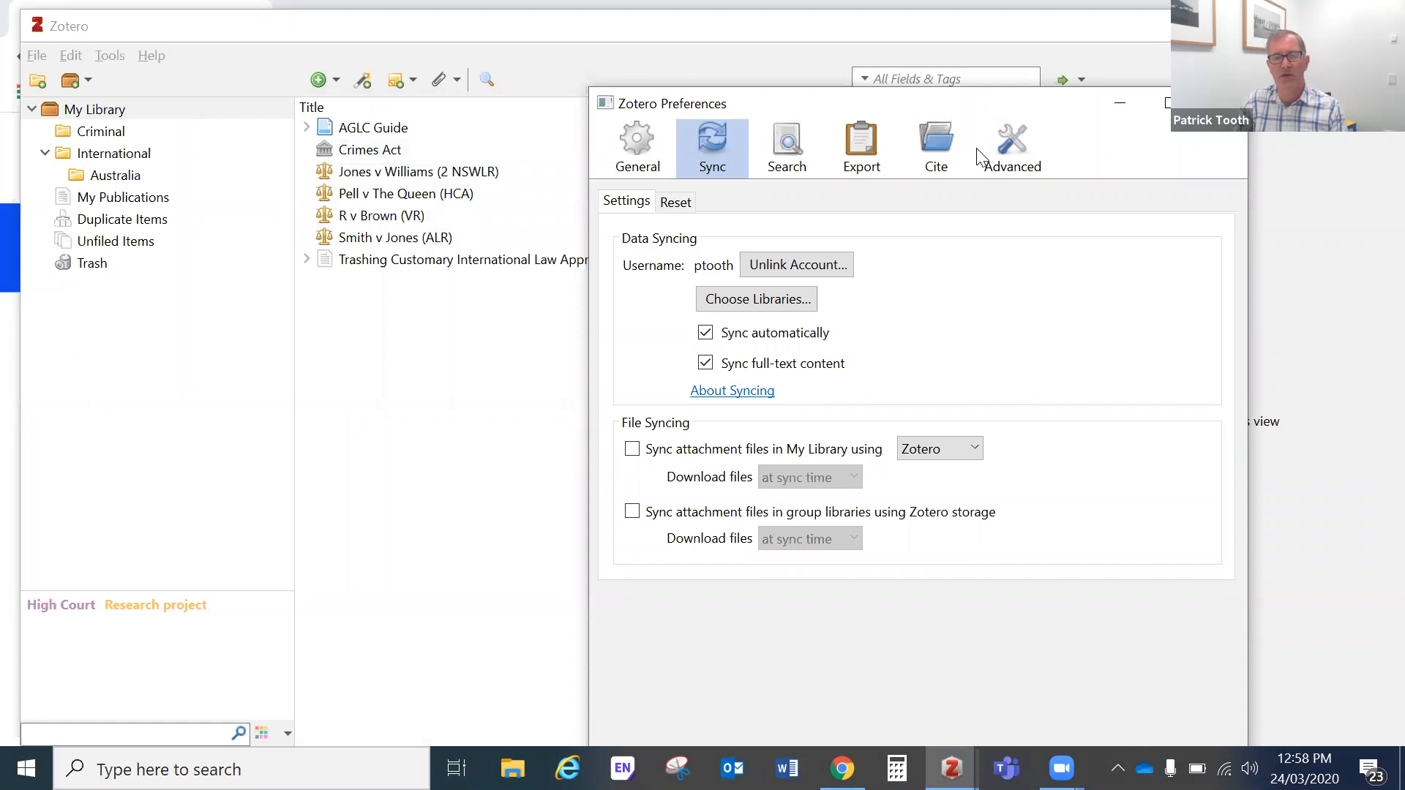
drag(1021, 110, 905, 124)
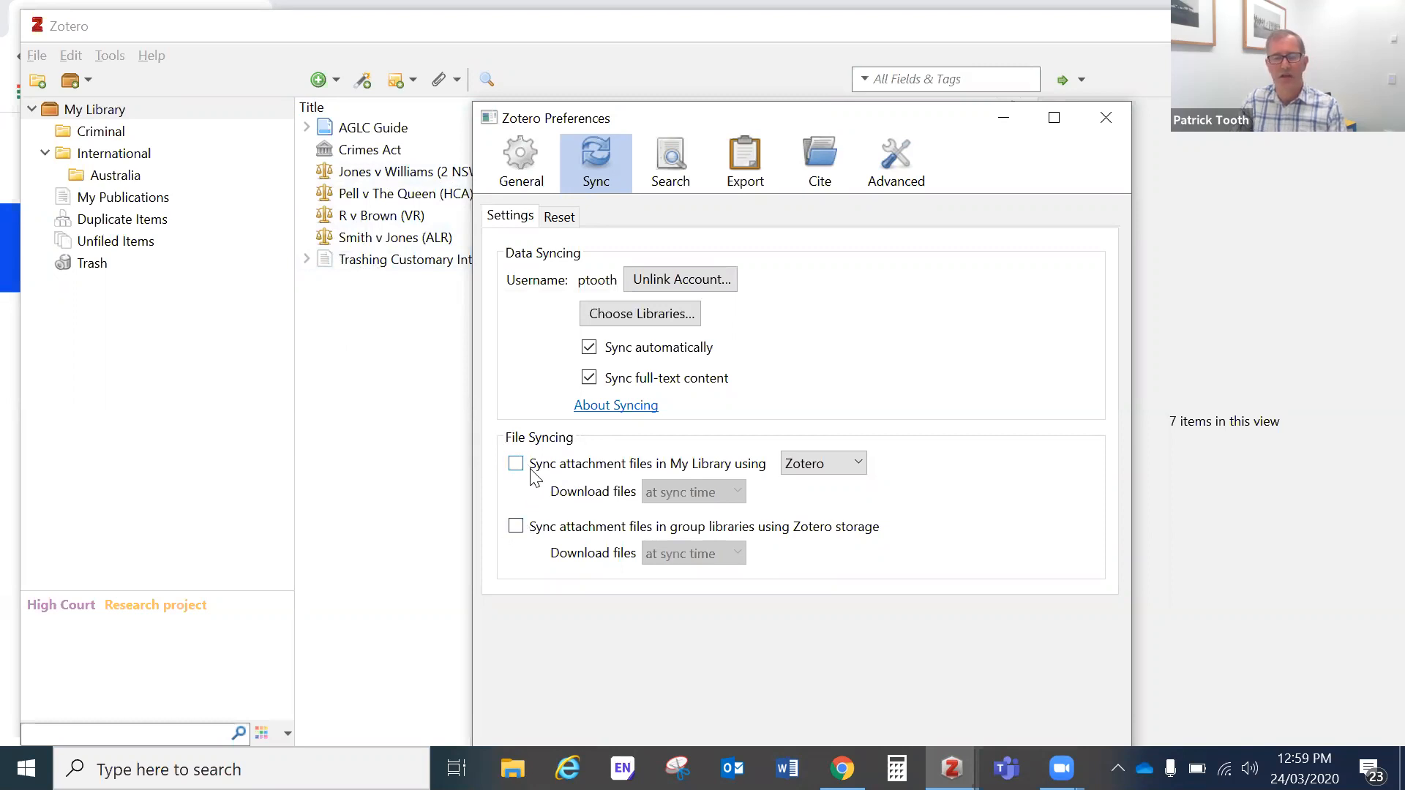
Close Preferences and run Sync on My Library.
click(1107, 117)
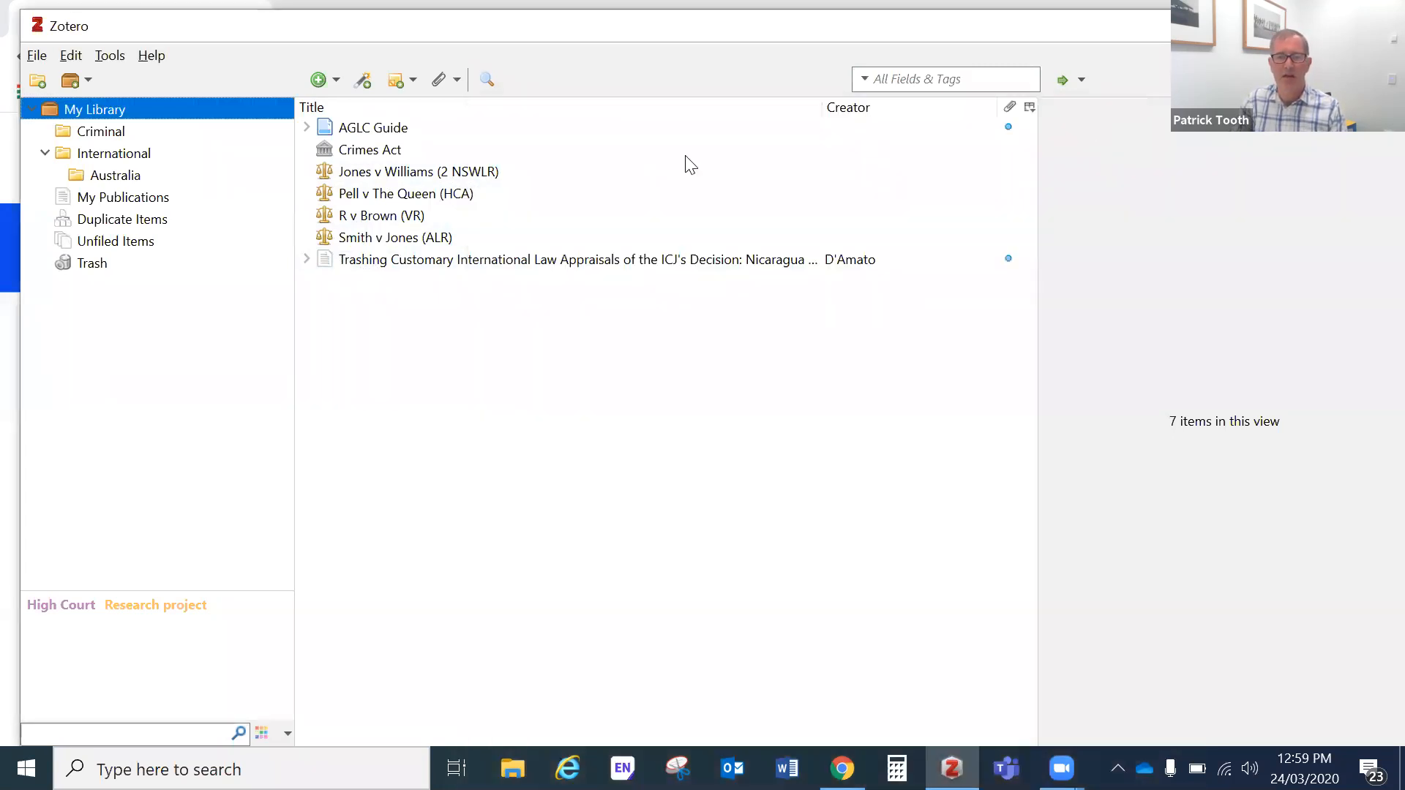
right_click(101, 107)
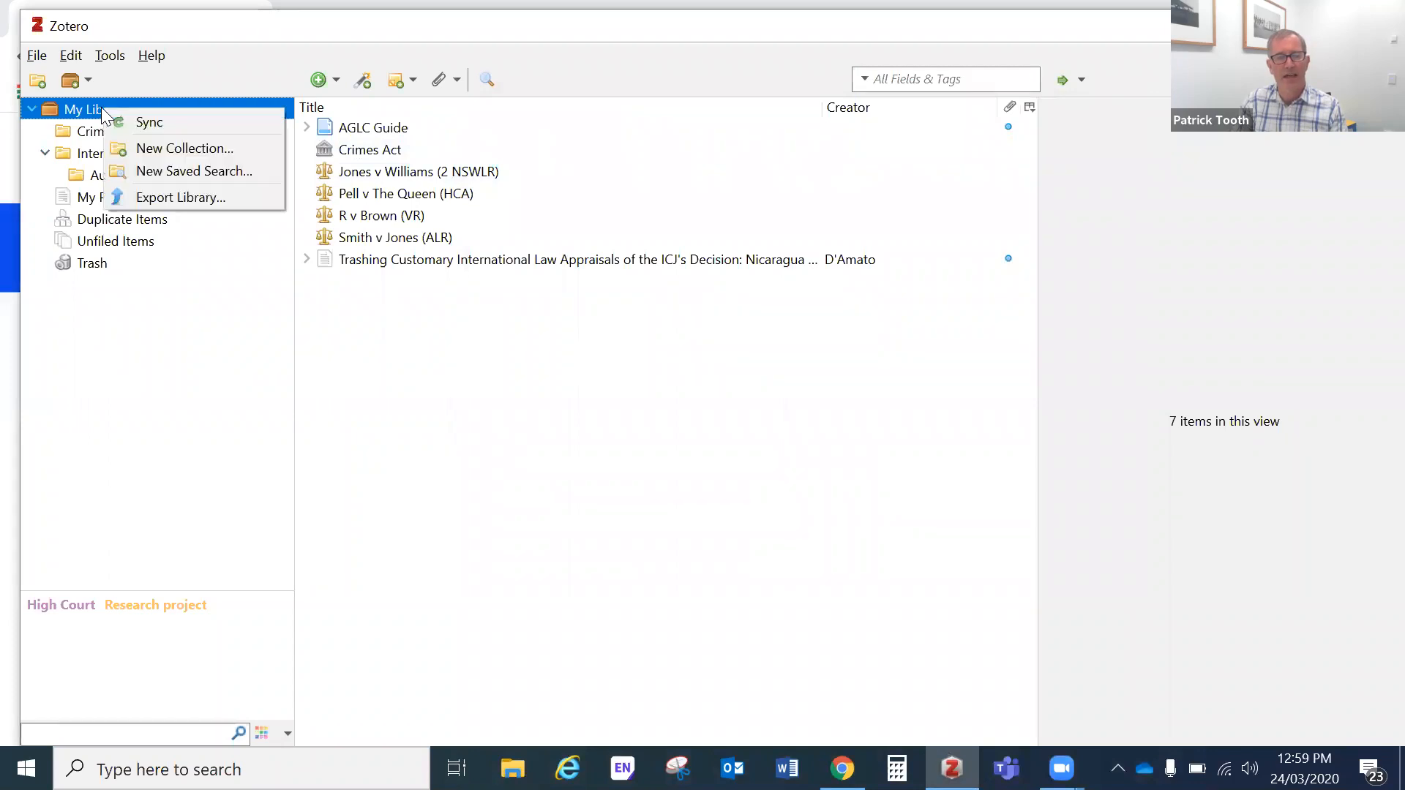
click(177, 121)
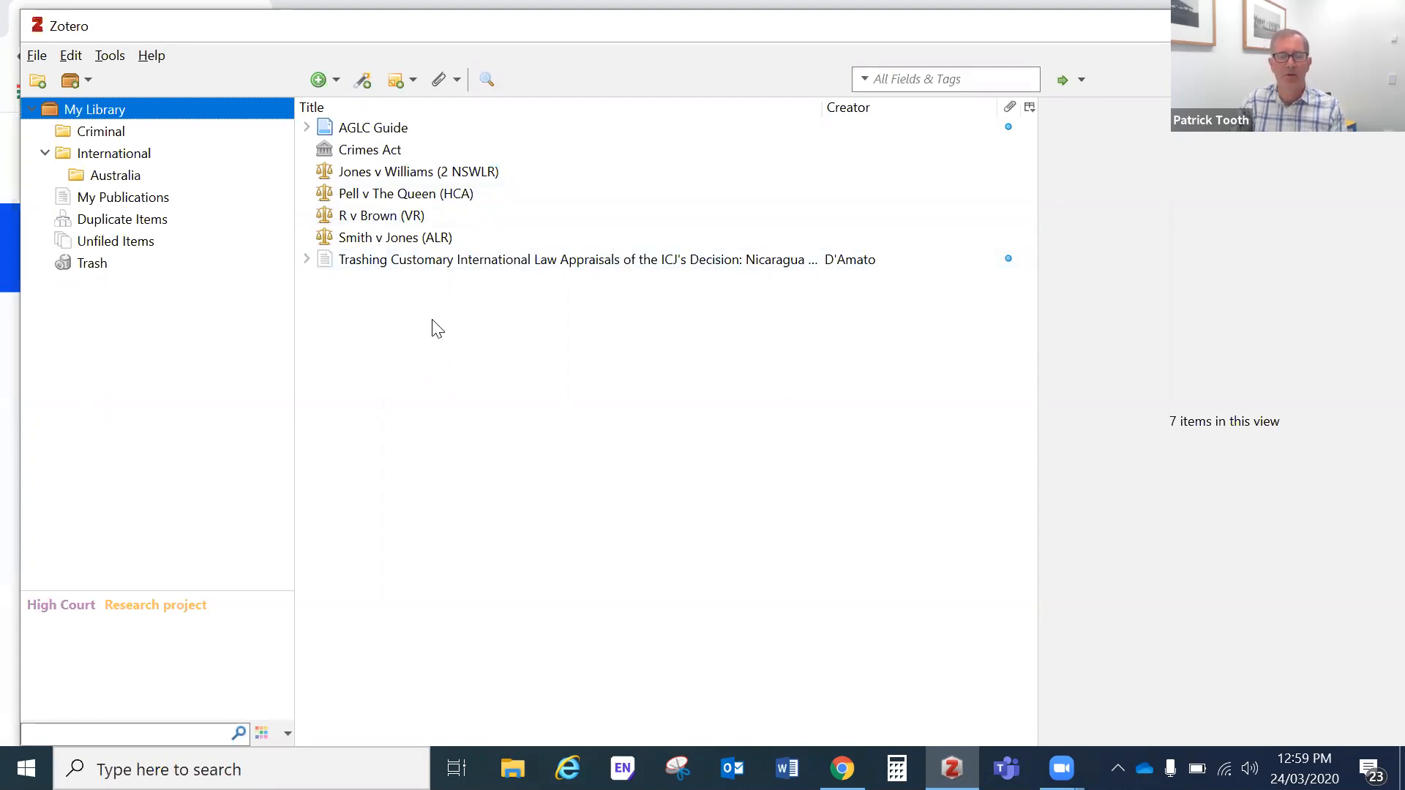
click(336, 80)
mouse_move(396, 272)
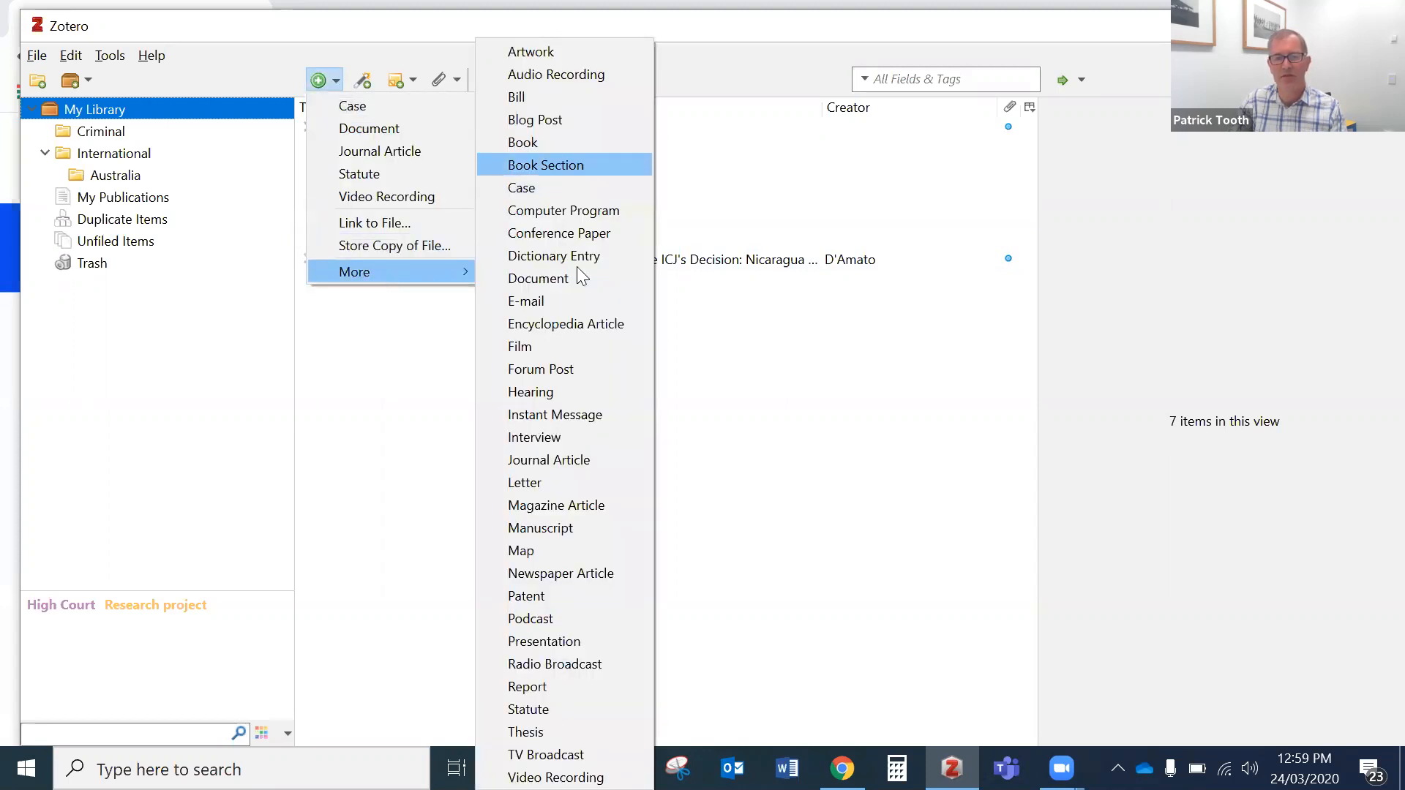
click(784, 405)
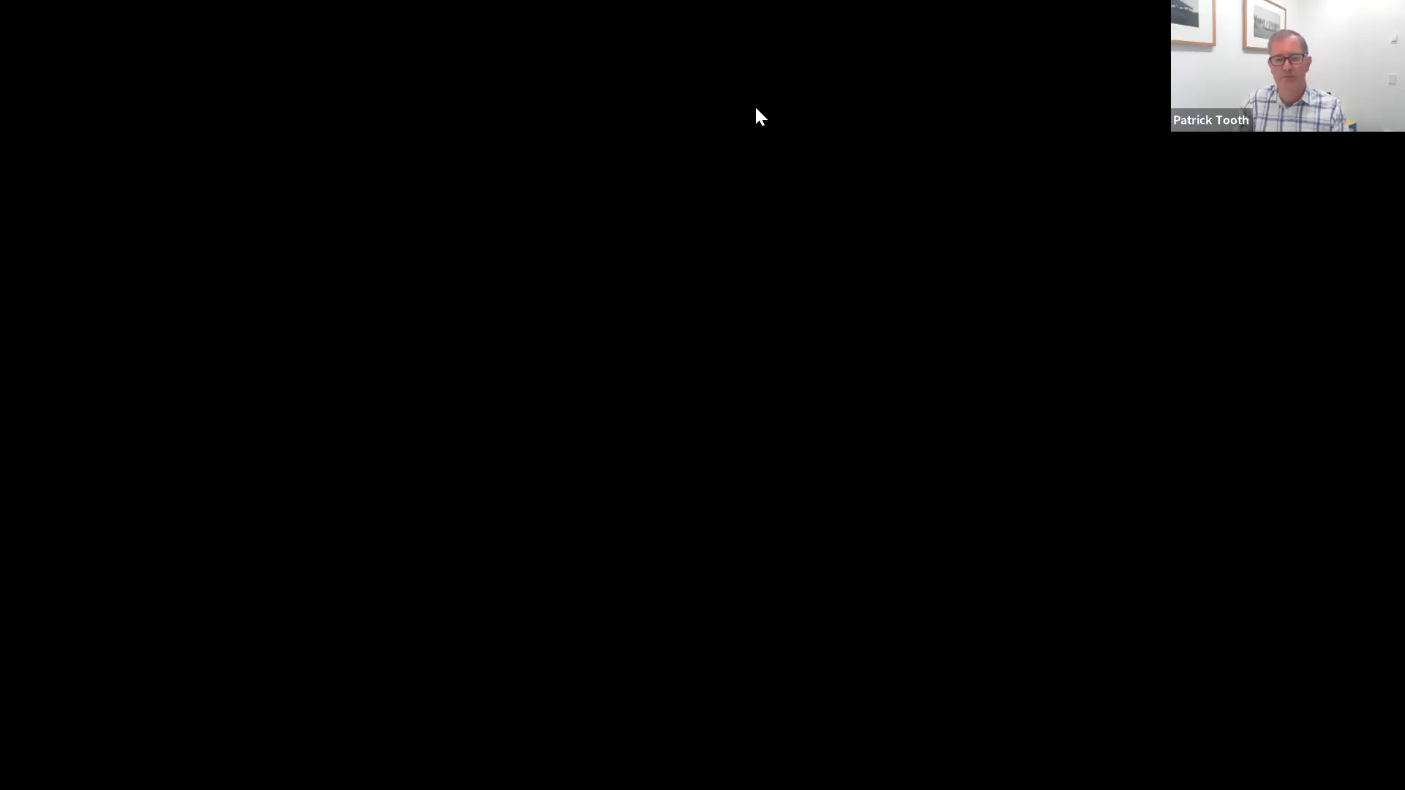
Switch to the browser showing the UTS Library home page at lib.uts.edu.au.
key(alt+Tab)
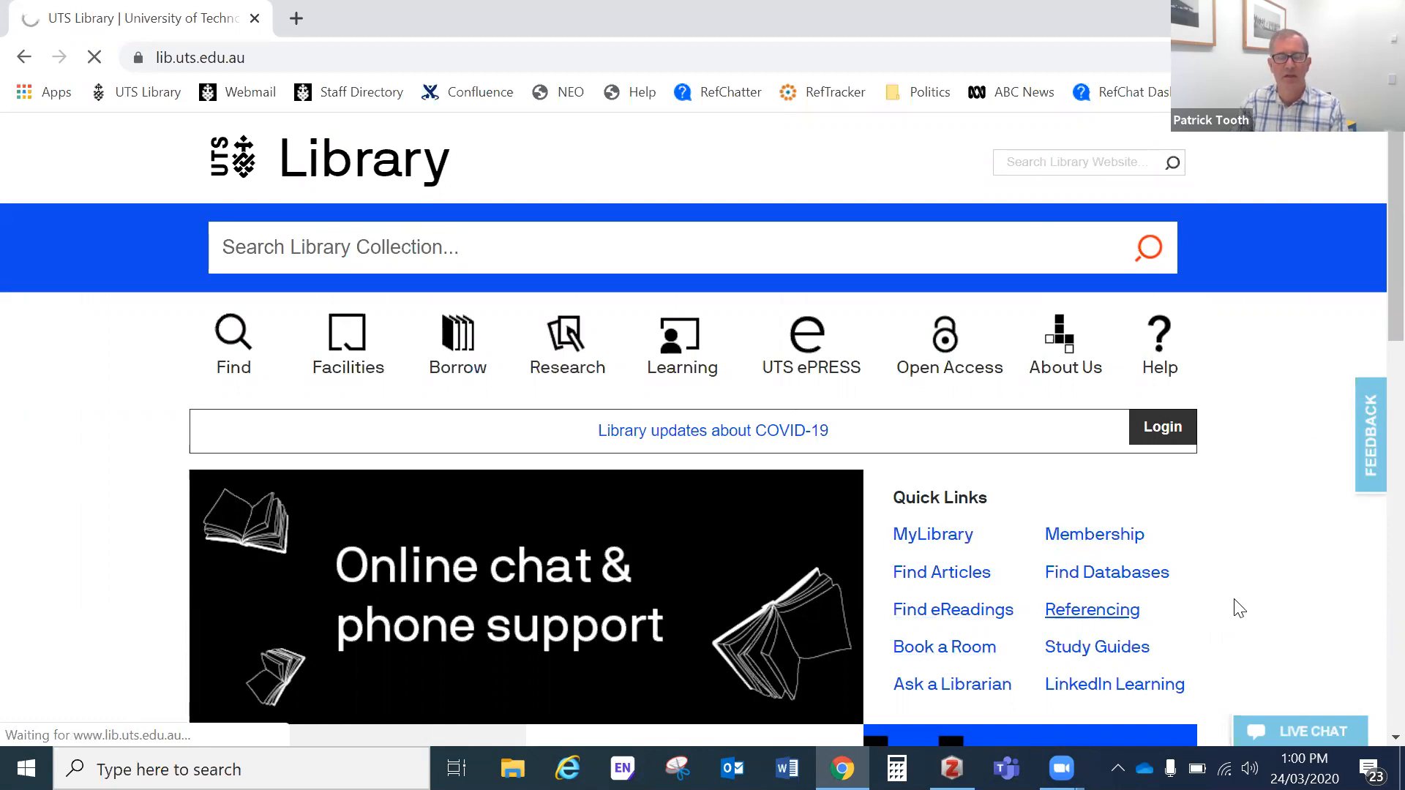
Open the UTS Library Zotero guide from the Referencing page.
scroll(725, 518, down, 3)
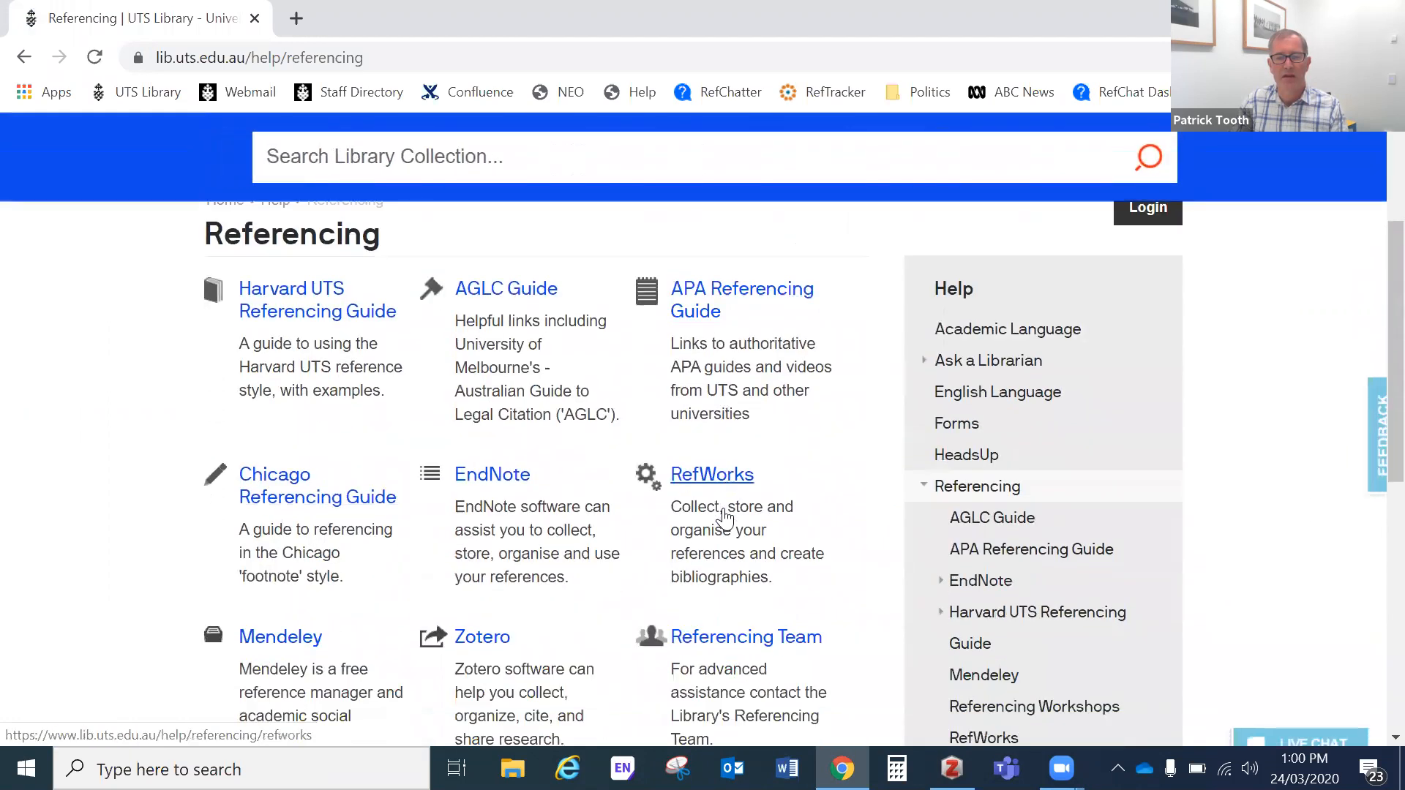
scroll(724, 518, down, 2)
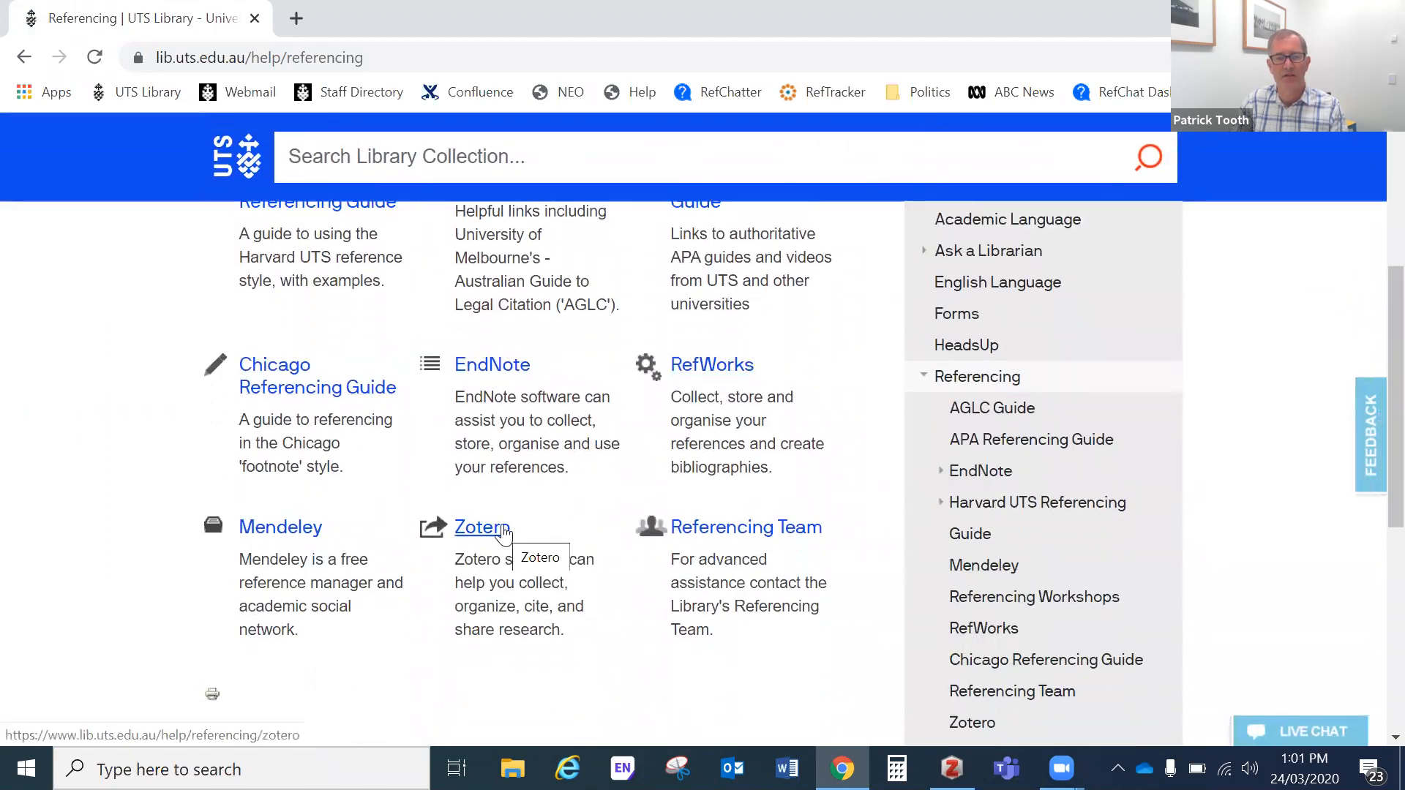
scroll(568, 352, up, 1)
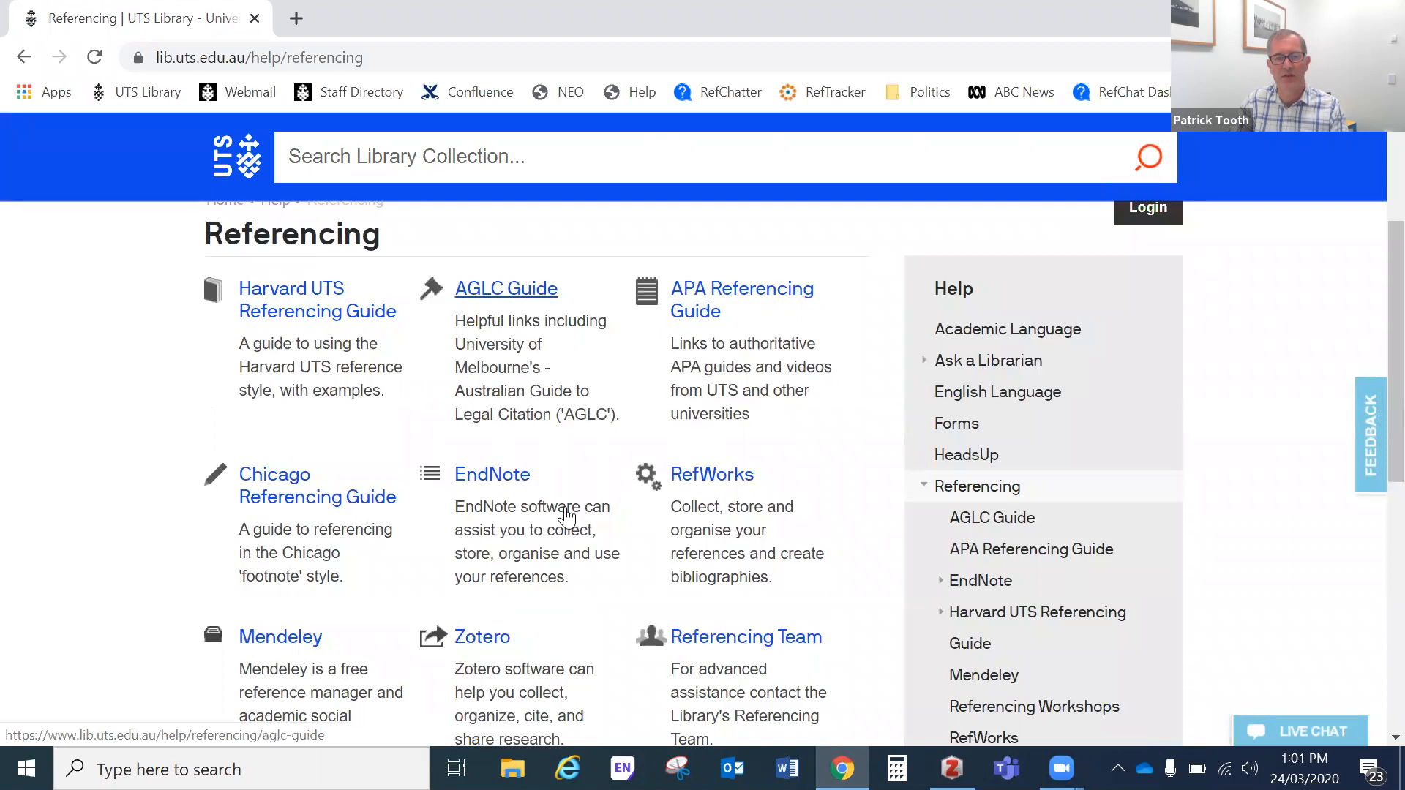
scroll(571, 514, down, 1)
click(485, 527)
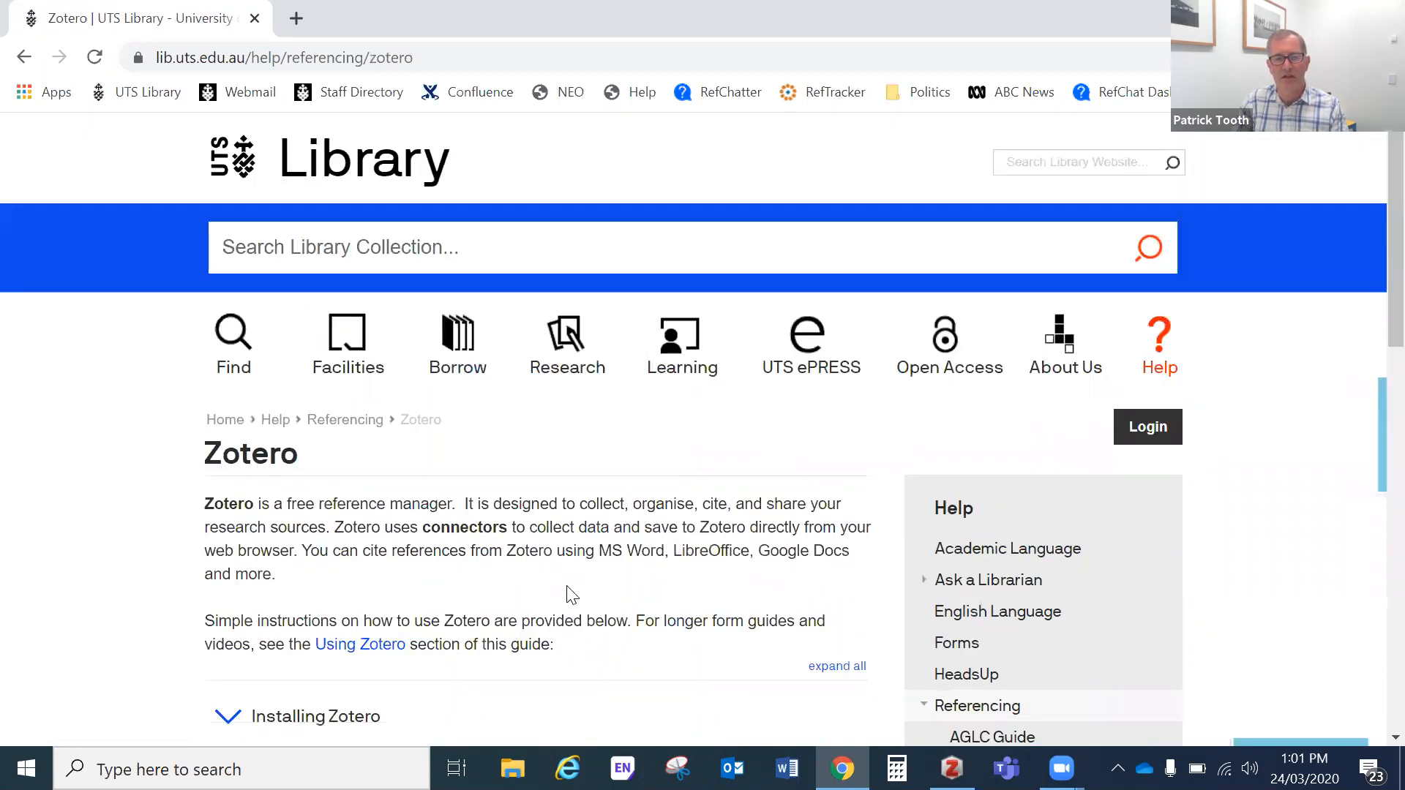
Expand the guide's Zotero for Law section.
scroll(568, 591, down, 4)
scroll(249, 576, down, 1)
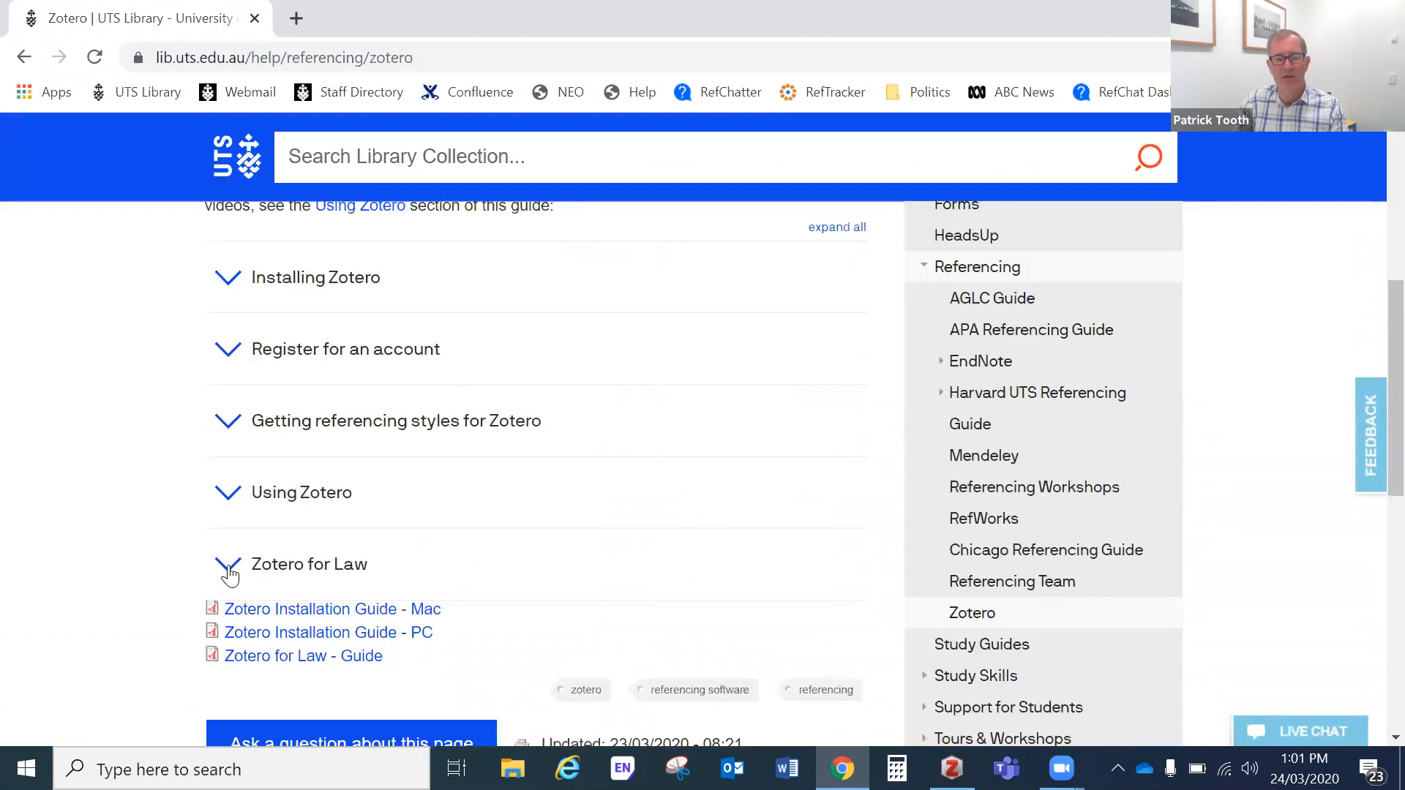
scroll(647, 542, up, 2)
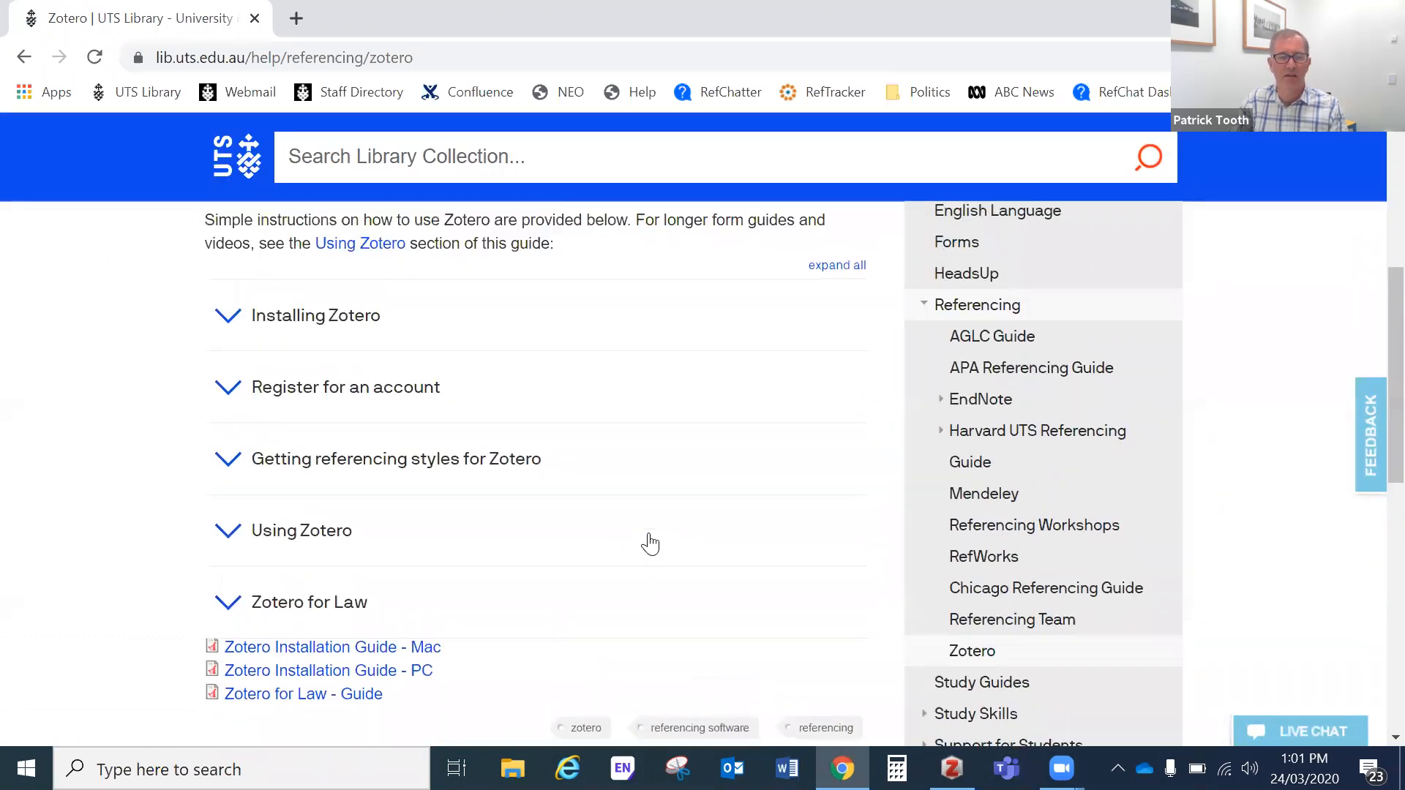
scroll(616, 500, down, 2)
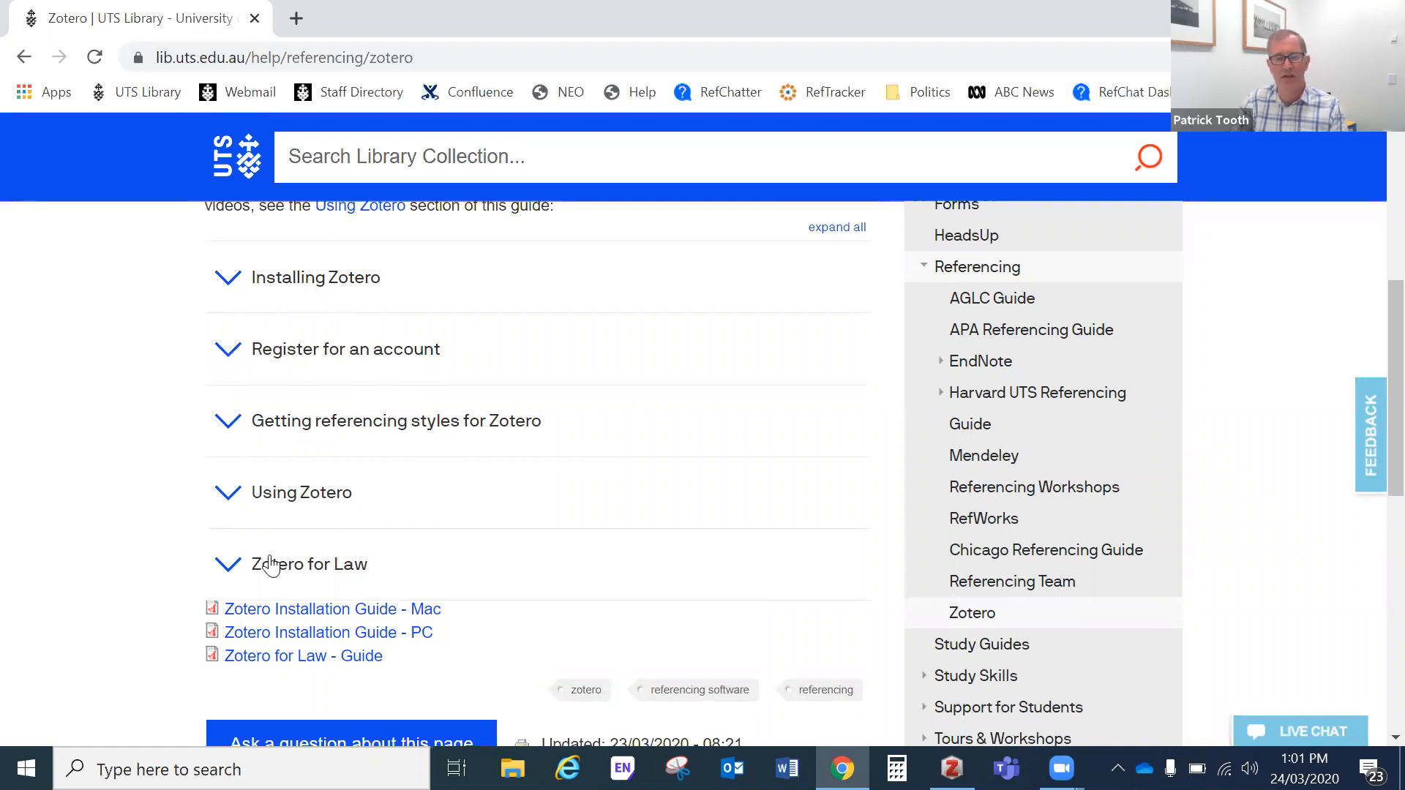
click(226, 566)
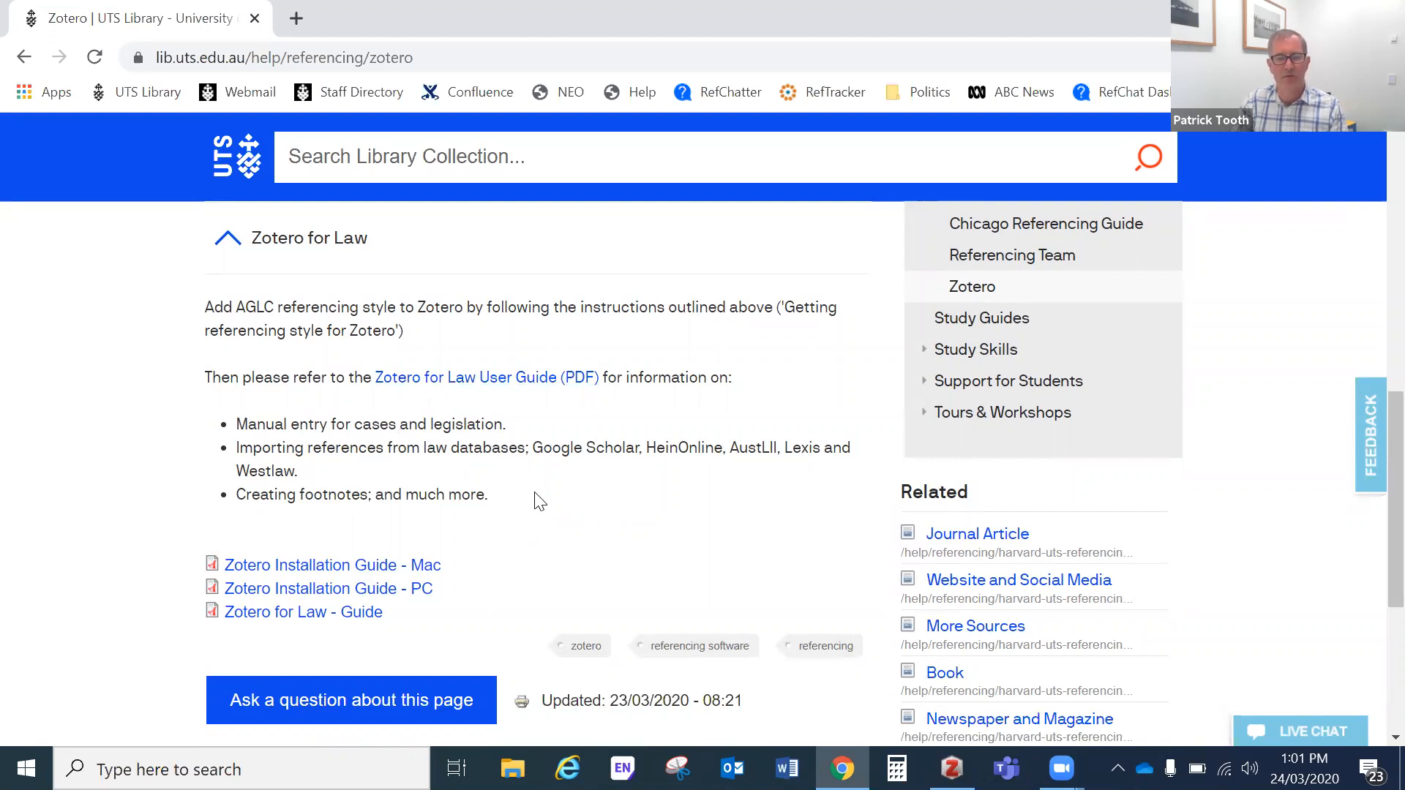
Return to the Referencing page and scroll through its list of guides.
scroll(540, 503, up, 10)
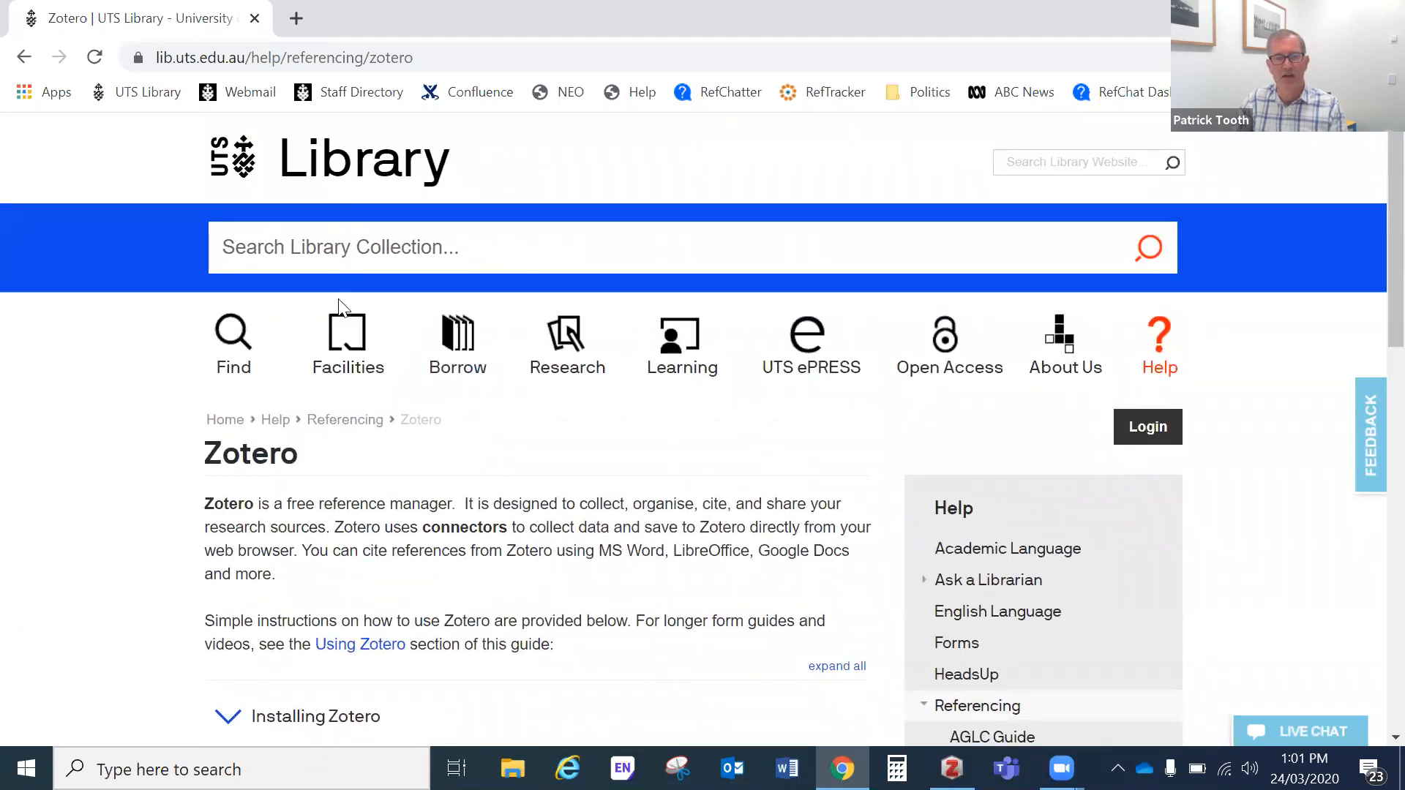
click(324, 420)
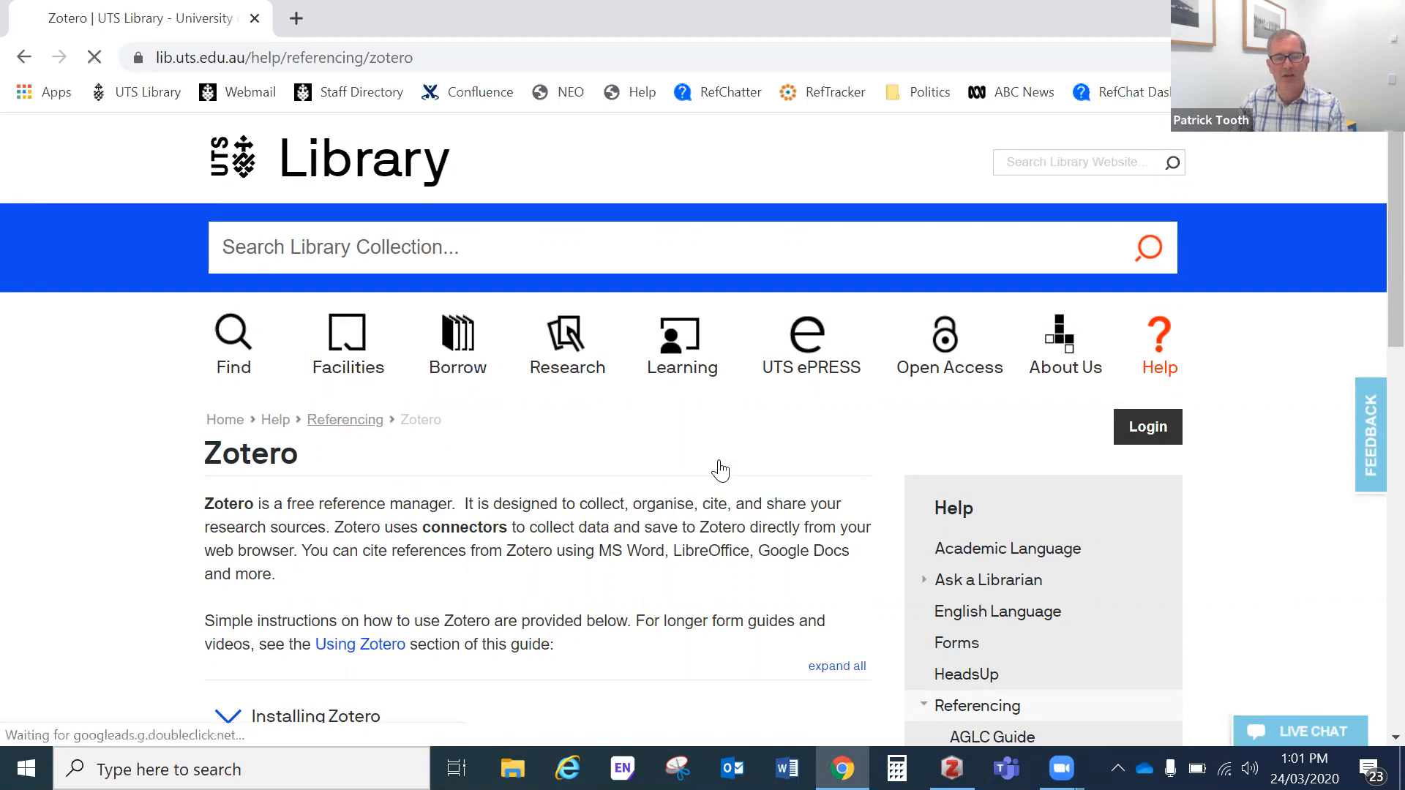
scroll(675, 484, down, 2)
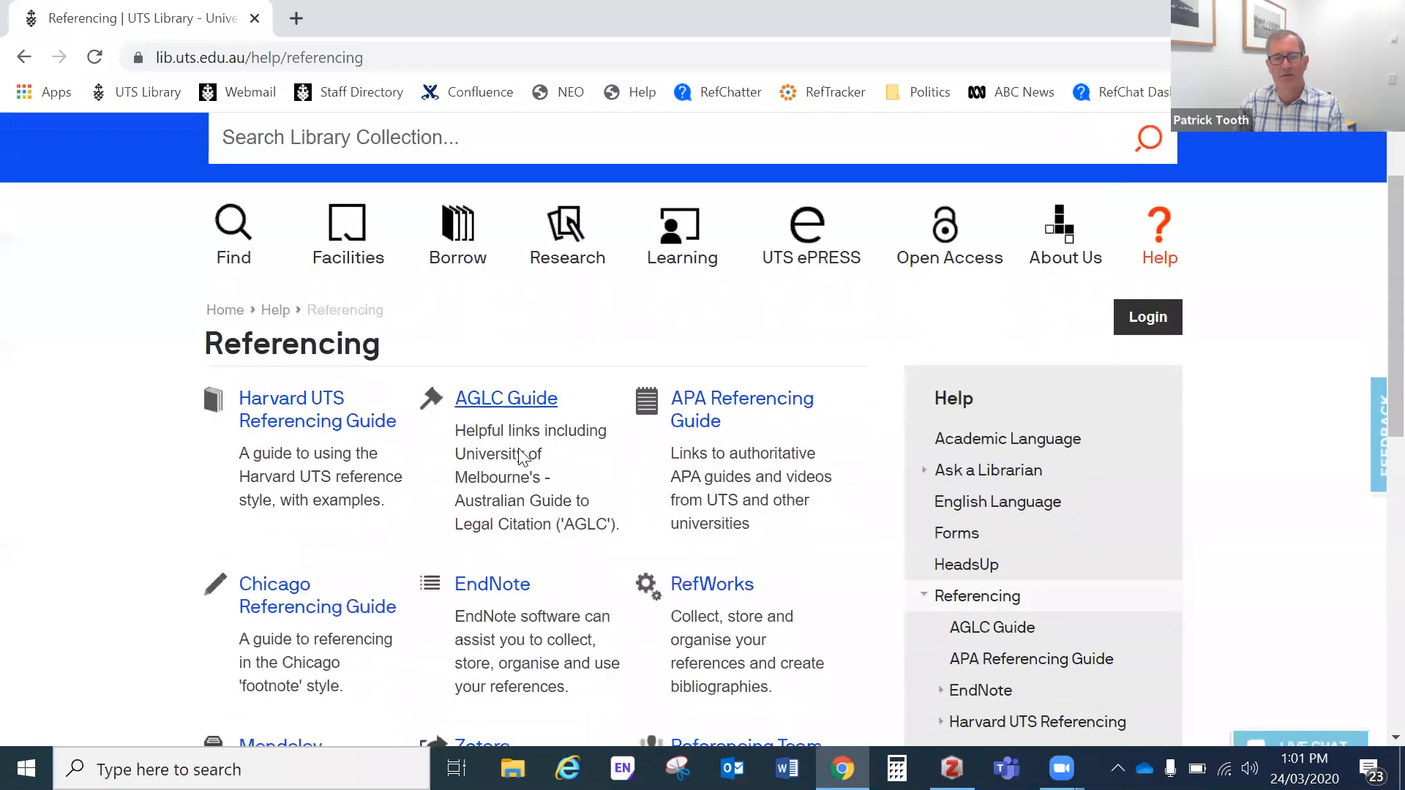
scroll(847, 402, down, 2)
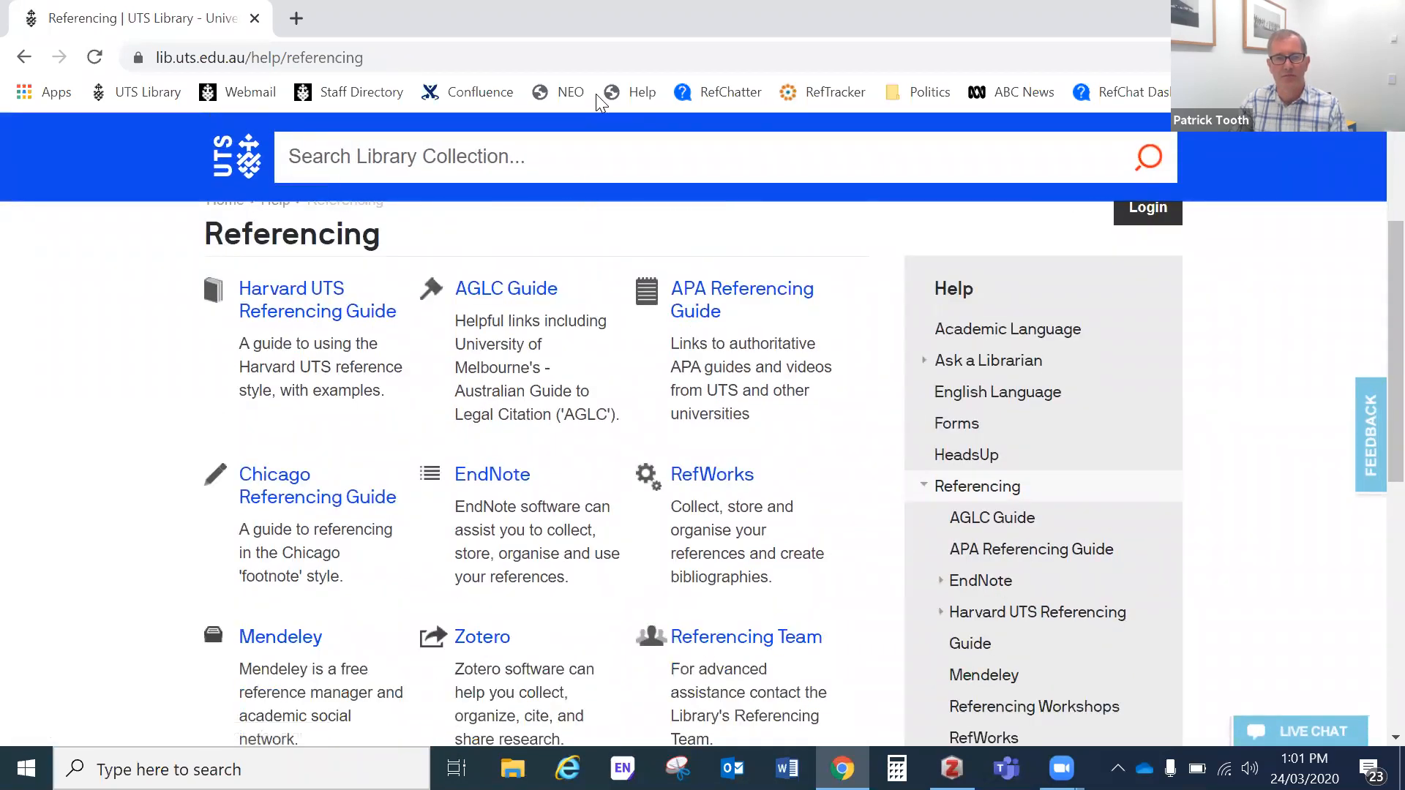